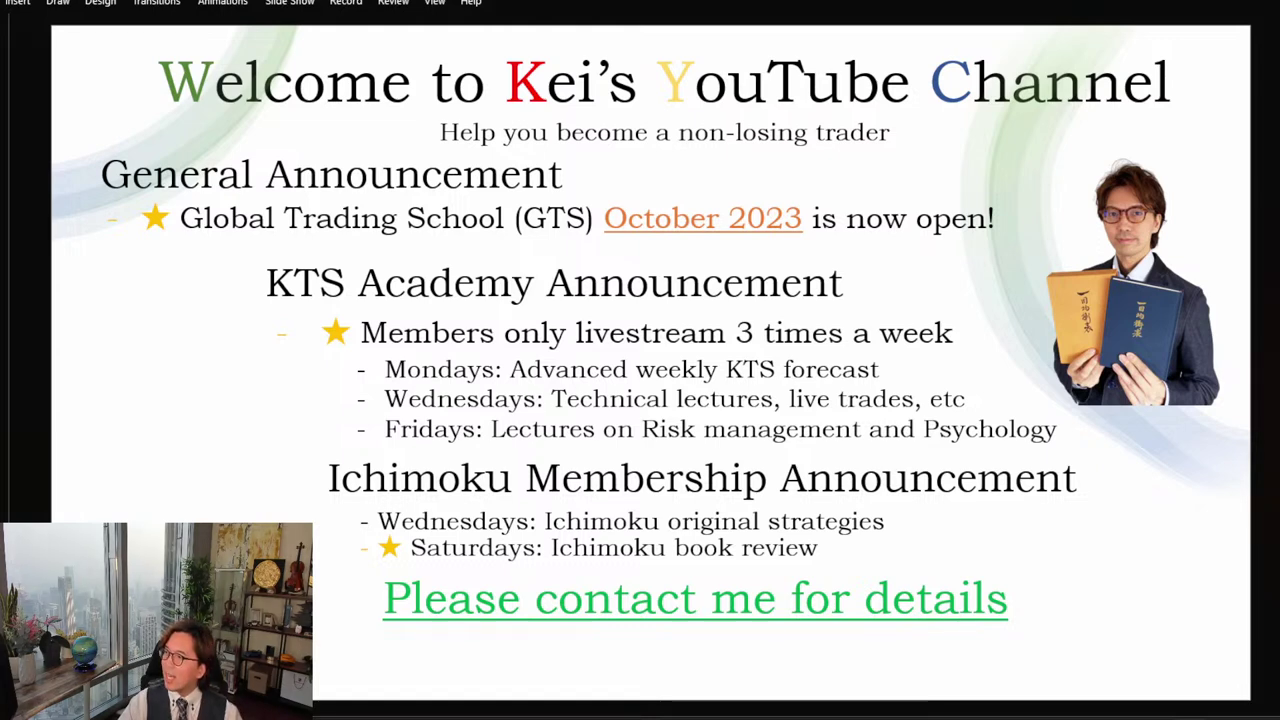
Advance to the Social Medias slide, highlight the '2nd channel' text, then switch to the GBPJPY chart.
{"action": "key", "text": "Right"}
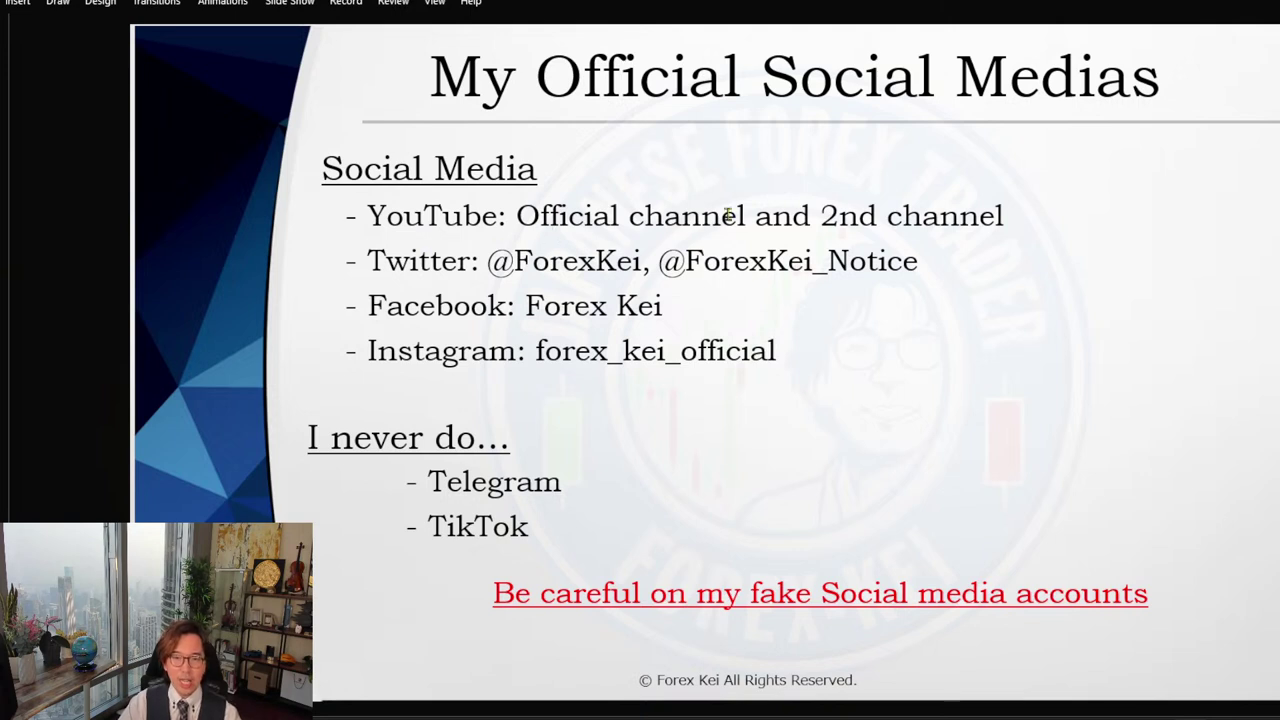
{"action": "left_click_drag", "start_coordinate": [830, 214], "coordinate": [948, 215]}
{"action": "left_click", "coordinate": [513, 256]}
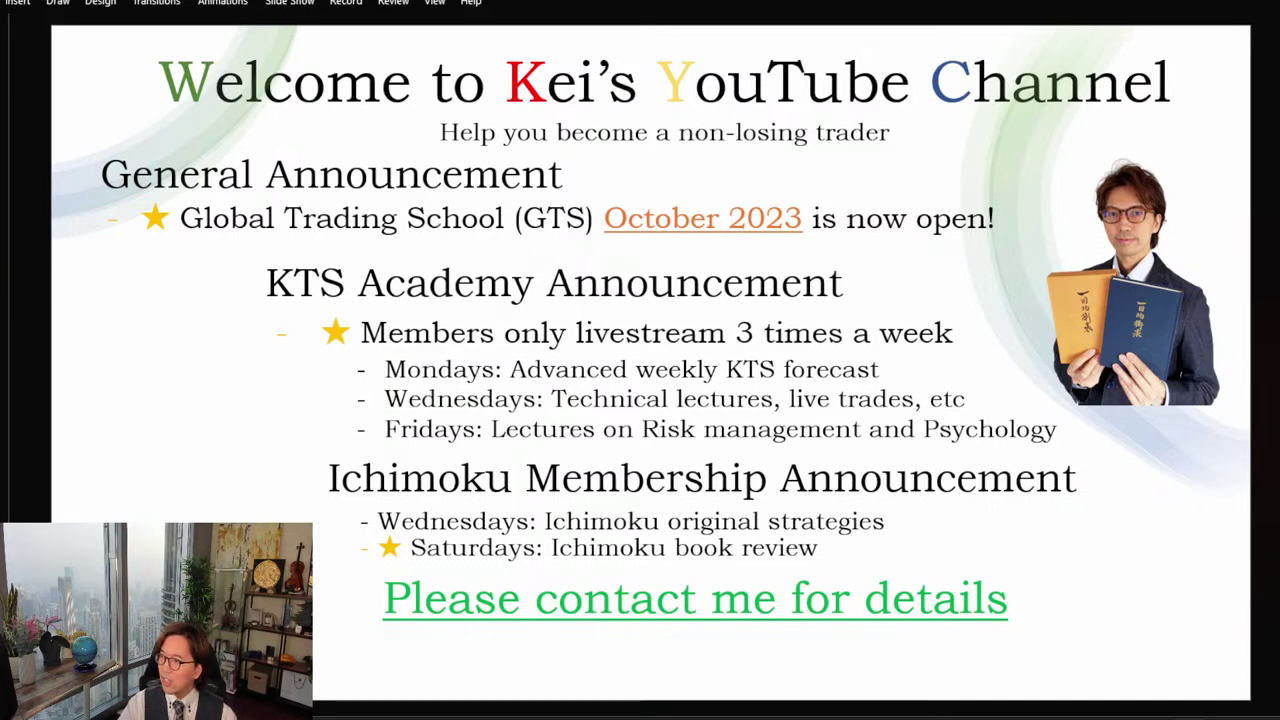
{"action": "key", "text": "alt+Tab"}
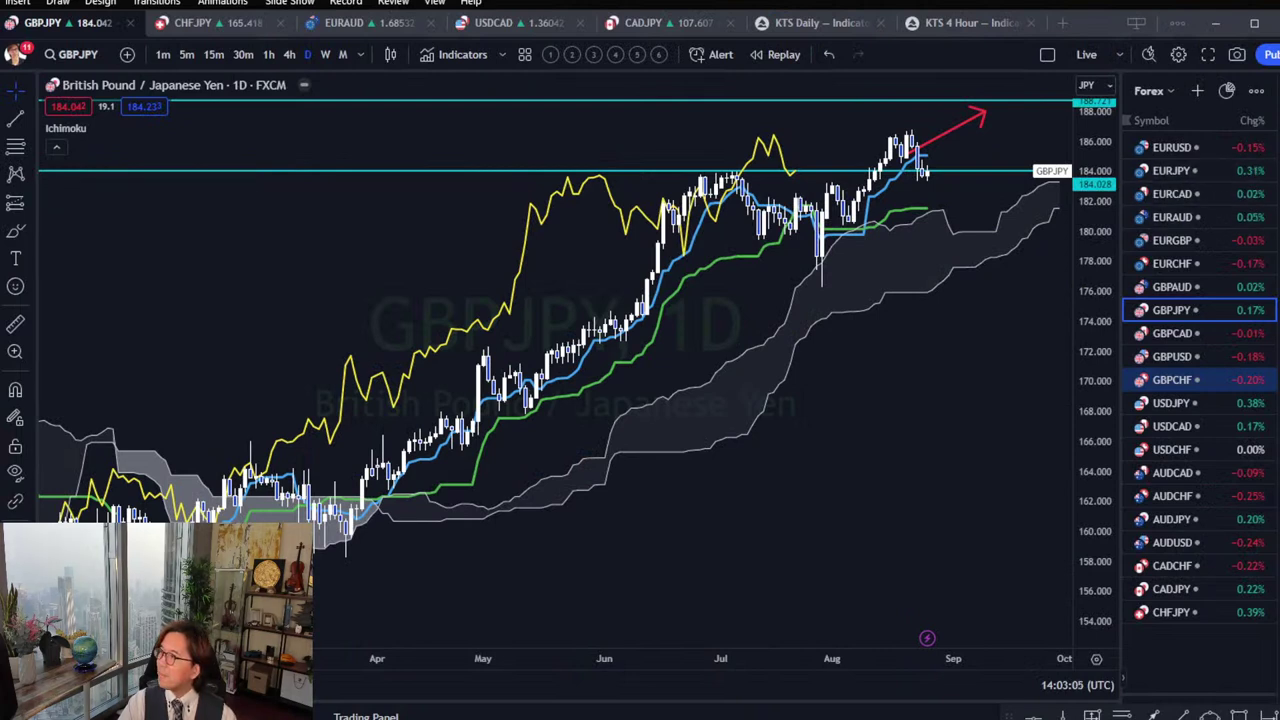
Show GBPJPY on the weekly timeframe with recent candles enlarged, then open the EURUSD chart.
{"action": "left_click", "coordinate": [1047, 54]}
{"action": "left_click", "coordinate": [325, 54]}
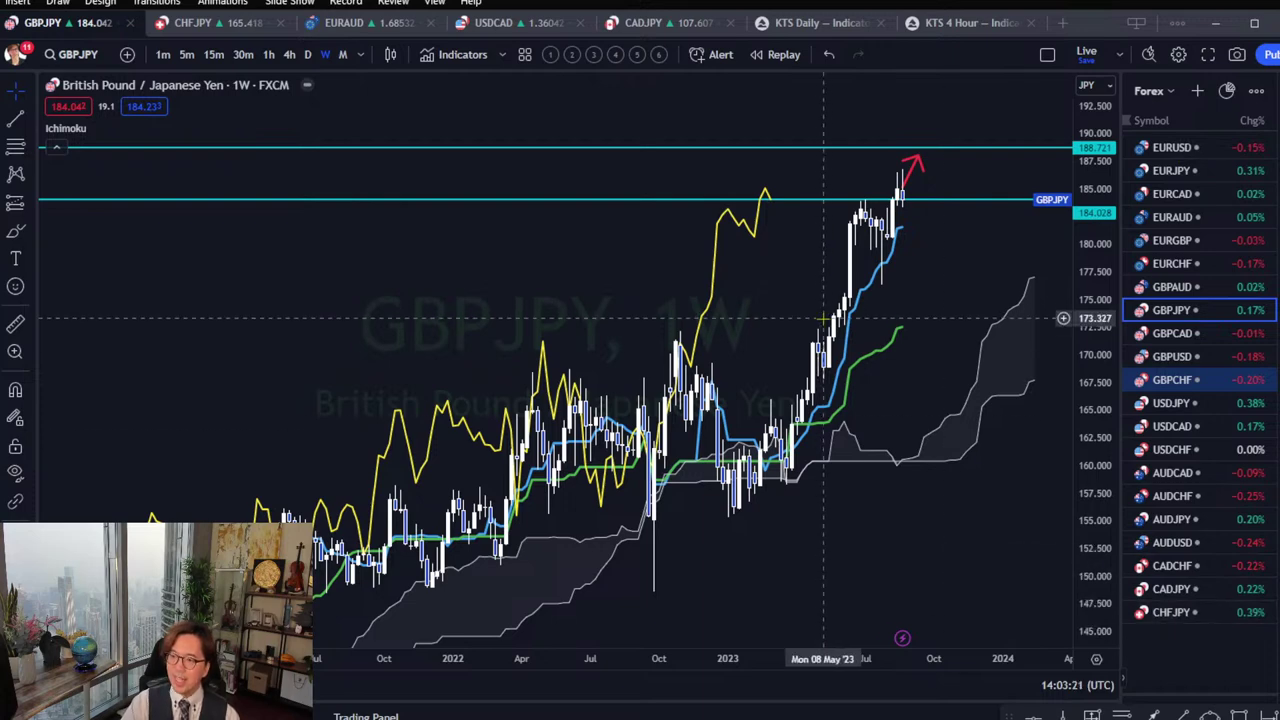
{"action": "left_click_drag", "start_coordinate": [1092, 340], "coordinate": [1099, 350]}
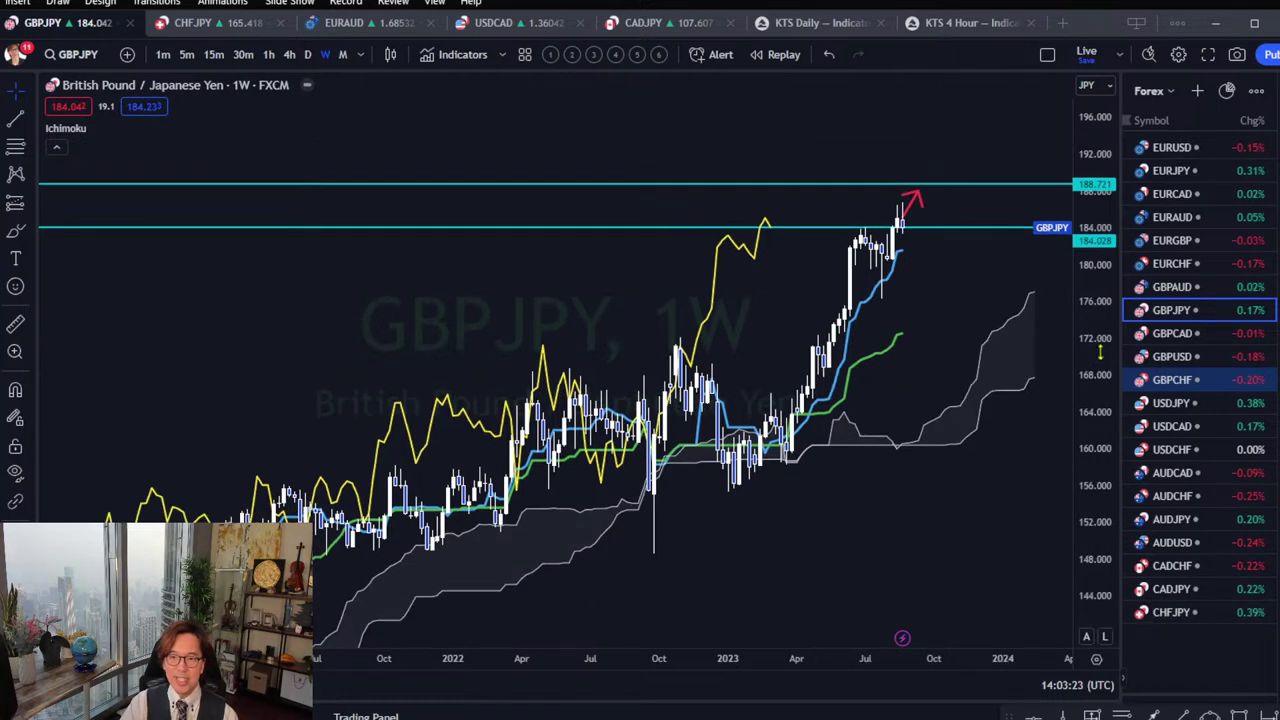
{"action": "left_click_drag", "start_coordinate": [1019, 408], "coordinate": [984, 371]}
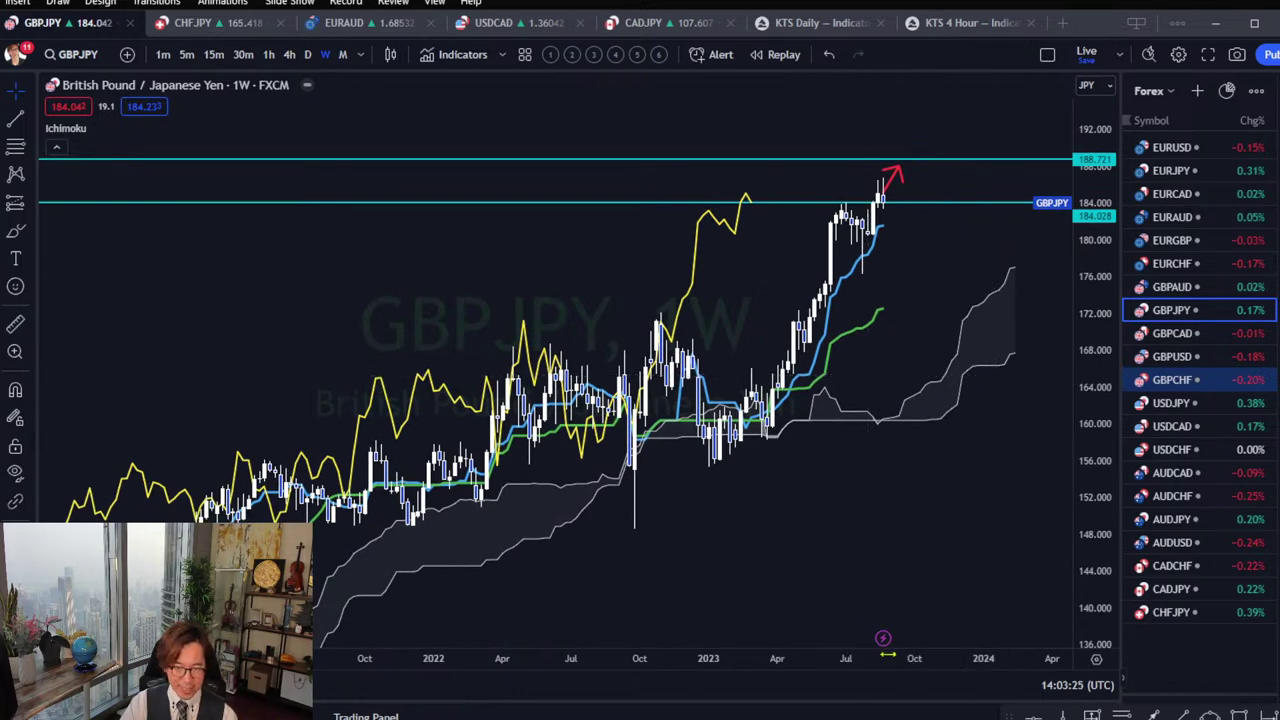
{"action": "left_click_drag", "start_coordinate": [887, 654], "coordinate": [805, 652]}
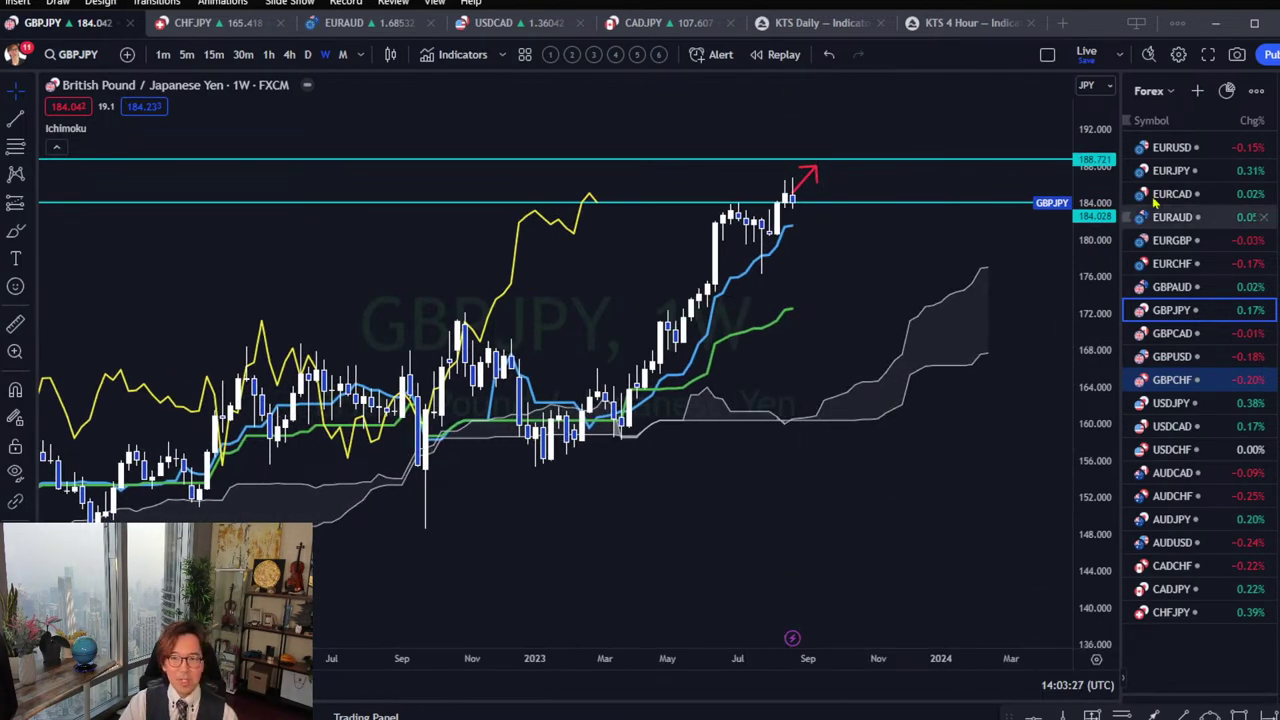
{"action": "left_click", "coordinate": [1172, 147]}
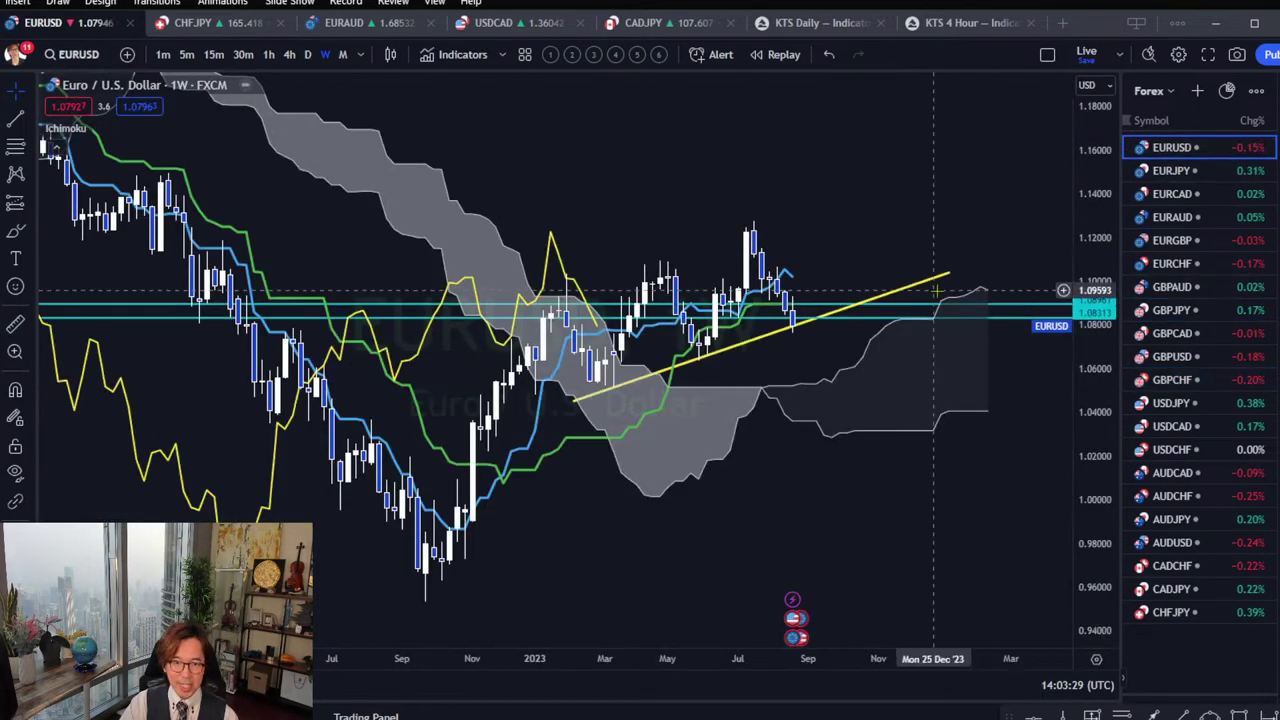
Rescale and reposition the EURUSD weekly chart around the yellow trendline.
{"action": "left_click_drag", "start_coordinate": [903, 200], "coordinate": [915, 193]}
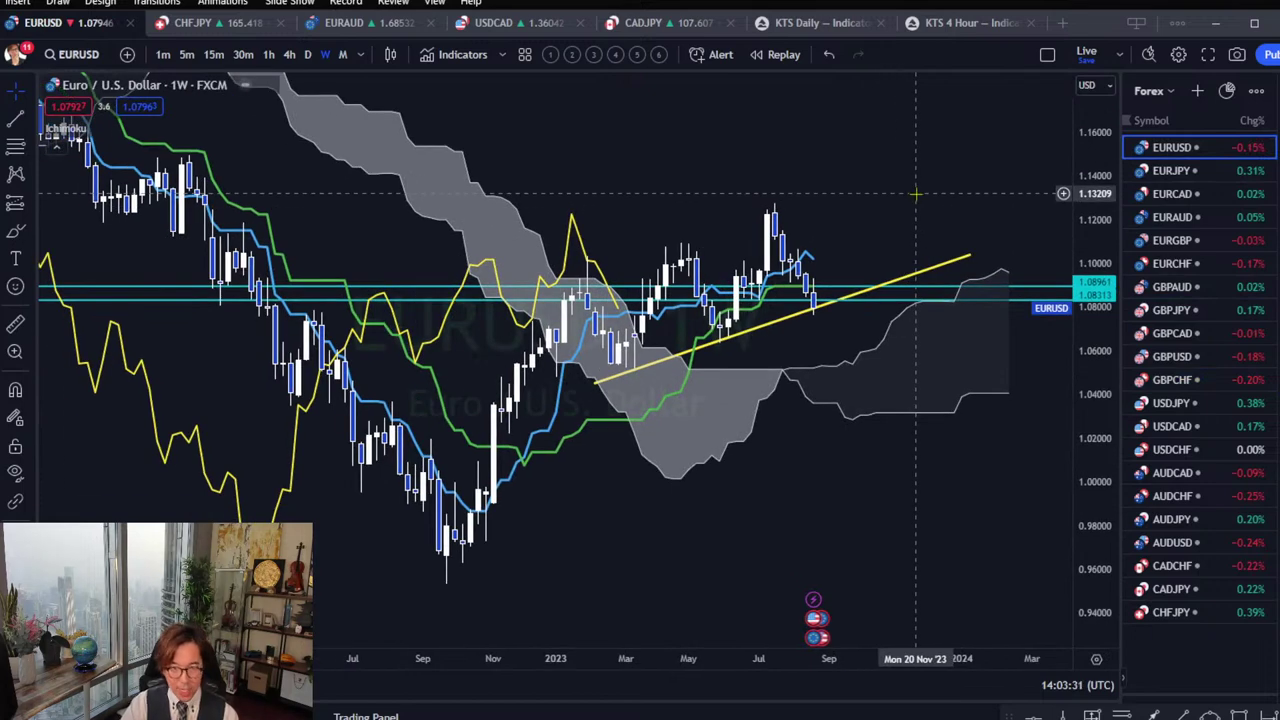
{"action": "left_click_drag", "start_coordinate": [1100, 492], "coordinate": [1097, 460]}
{"action": "left_click_drag", "start_coordinate": [857, 250], "coordinate": [840, 321]}
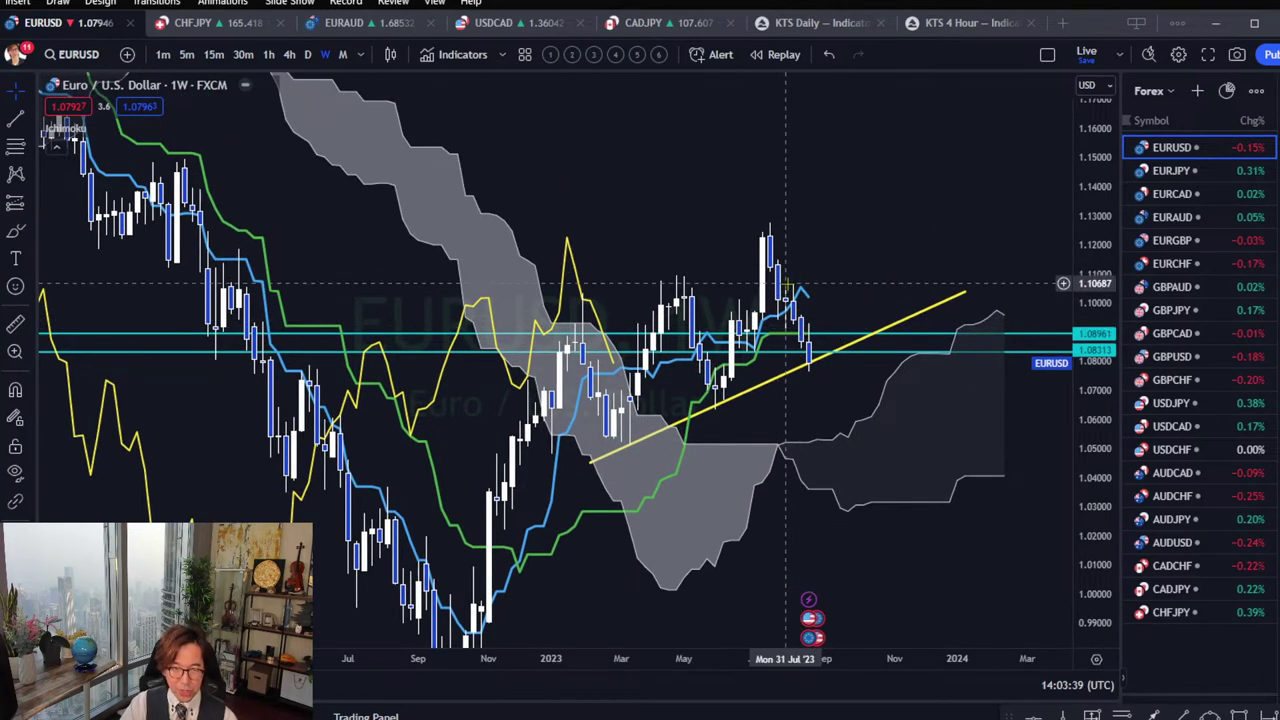
{"action": "left_click_drag", "start_coordinate": [860, 297], "coordinate": [896, 271]}
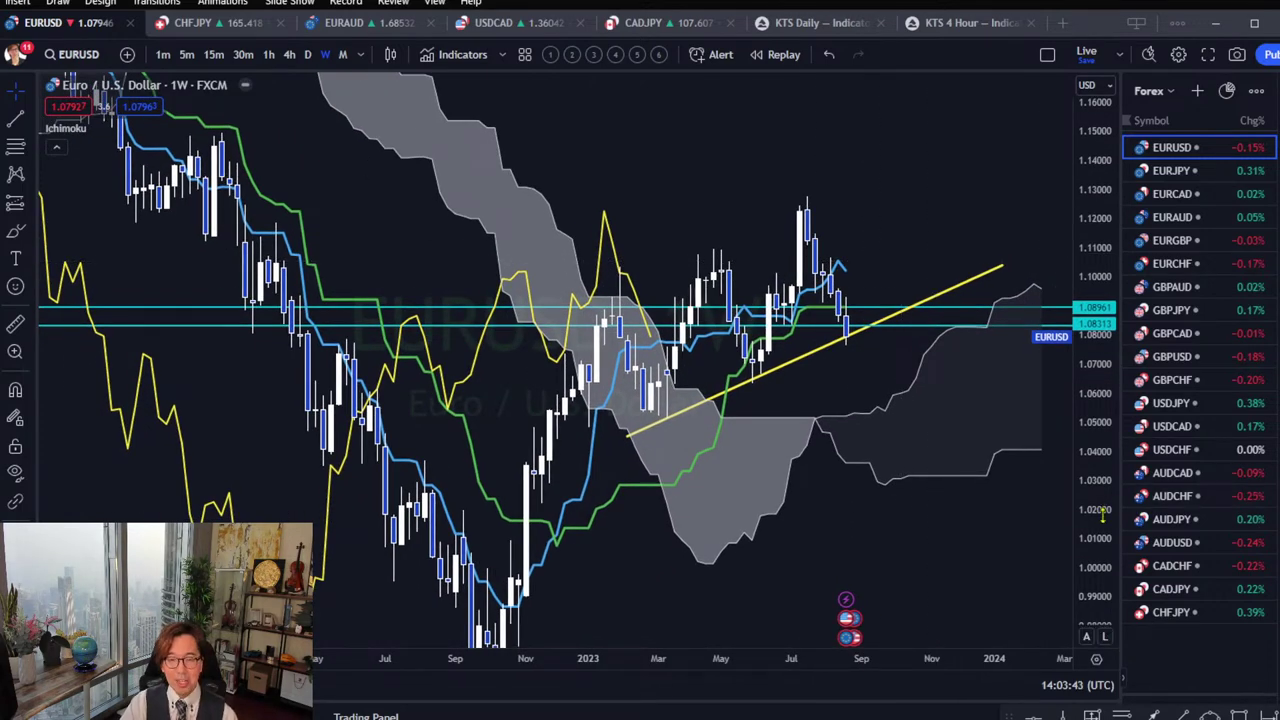
{"action": "left_click_drag", "start_coordinate": [1103, 513], "coordinate": [1101, 462]}
{"action": "left_click_drag", "start_coordinate": [880, 207], "coordinate": [870, 272]}
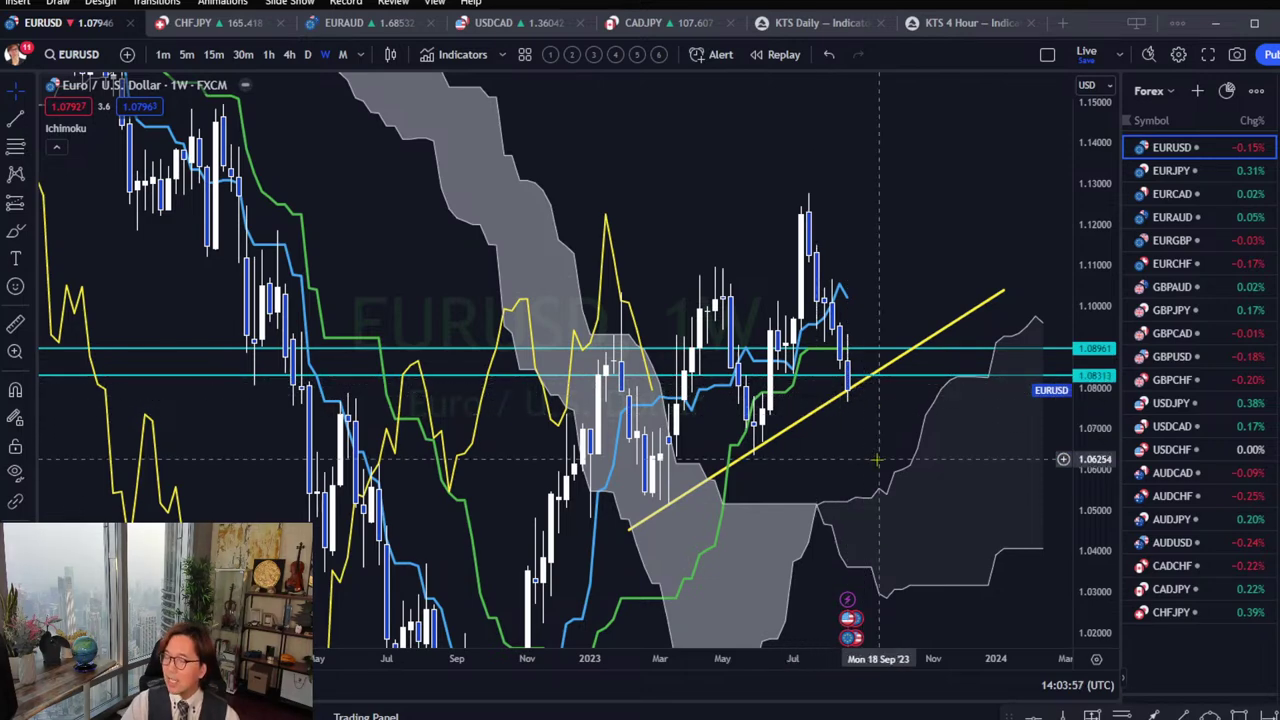
{"action": "left_click_drag", "start_coordinate": [863, 387], "coordinate": [841, 375]}
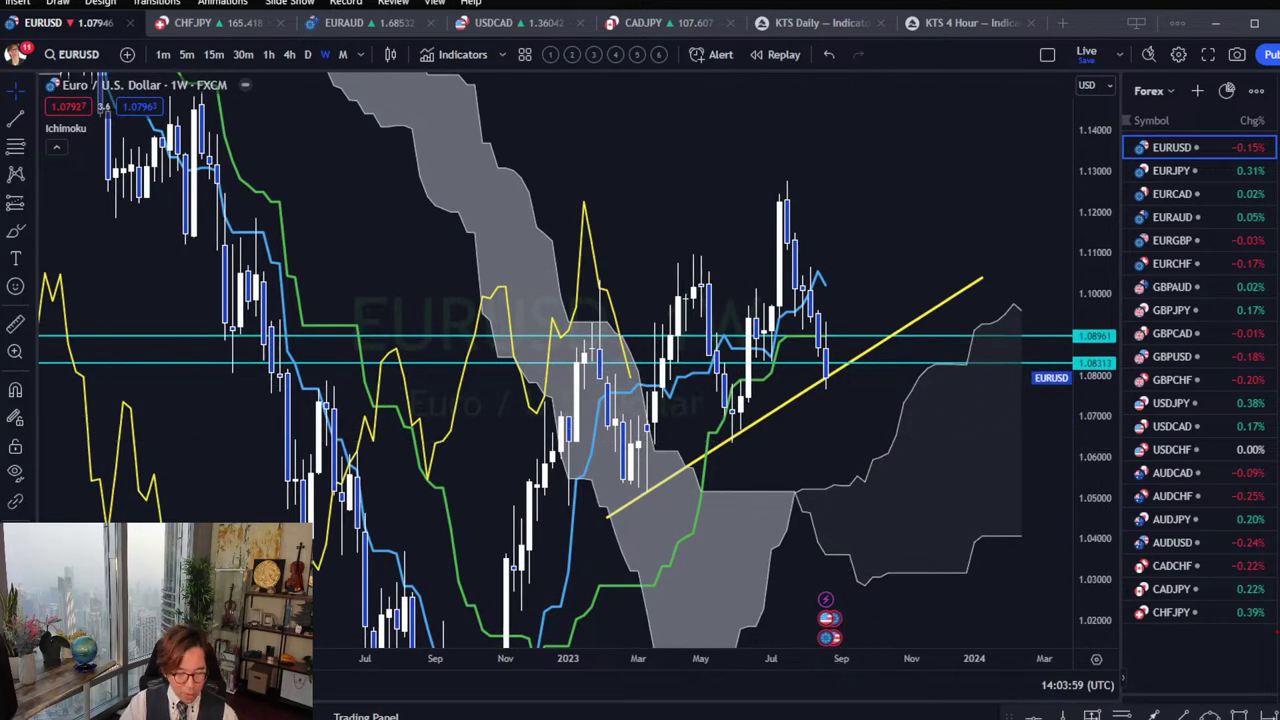
Brush red up and down arrows at the yellow trendline for a bounce or breakdown.
{"action": "left_click", "coordinate": [826, 378]}
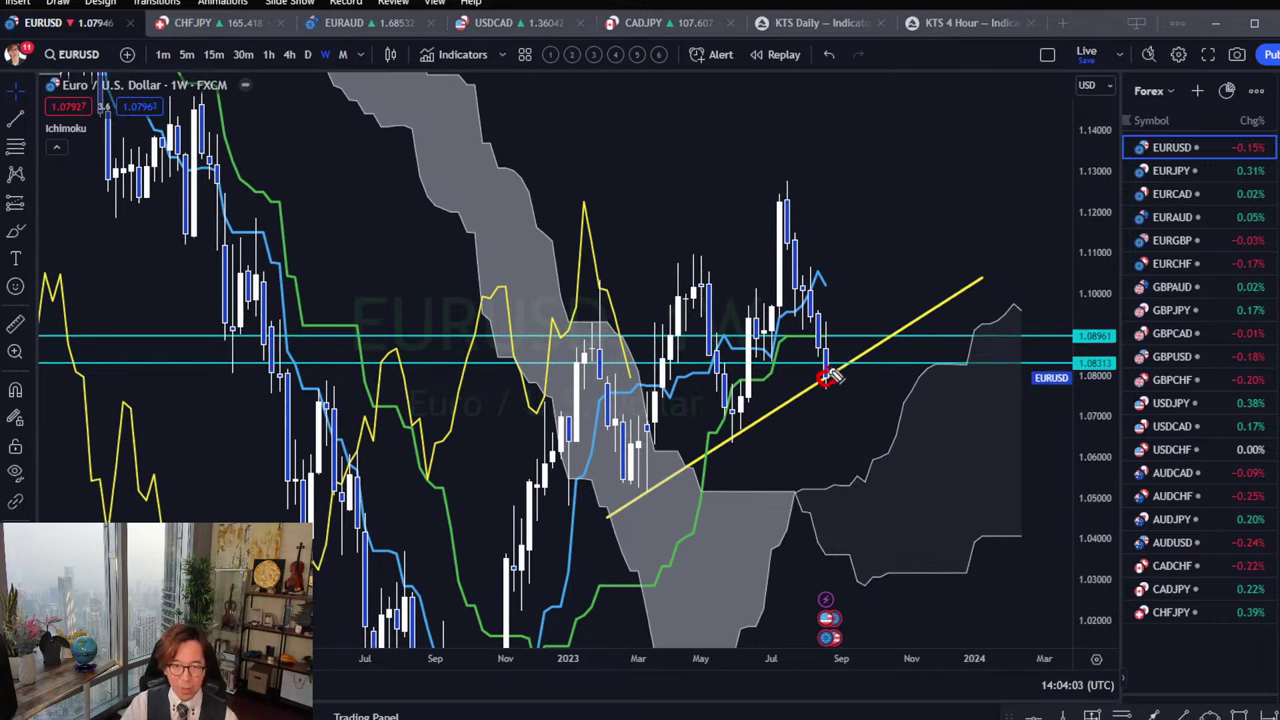
{"action": "mouse_move", "coordinate": [830, 375]}
{"action": "left_mouse_down"}
{"action": "mouse_move", "coordinate": [866, 332]}
{"action": "mouse_move", "coordinate": [878, 342]}
{"action": "left_mouse_up"}
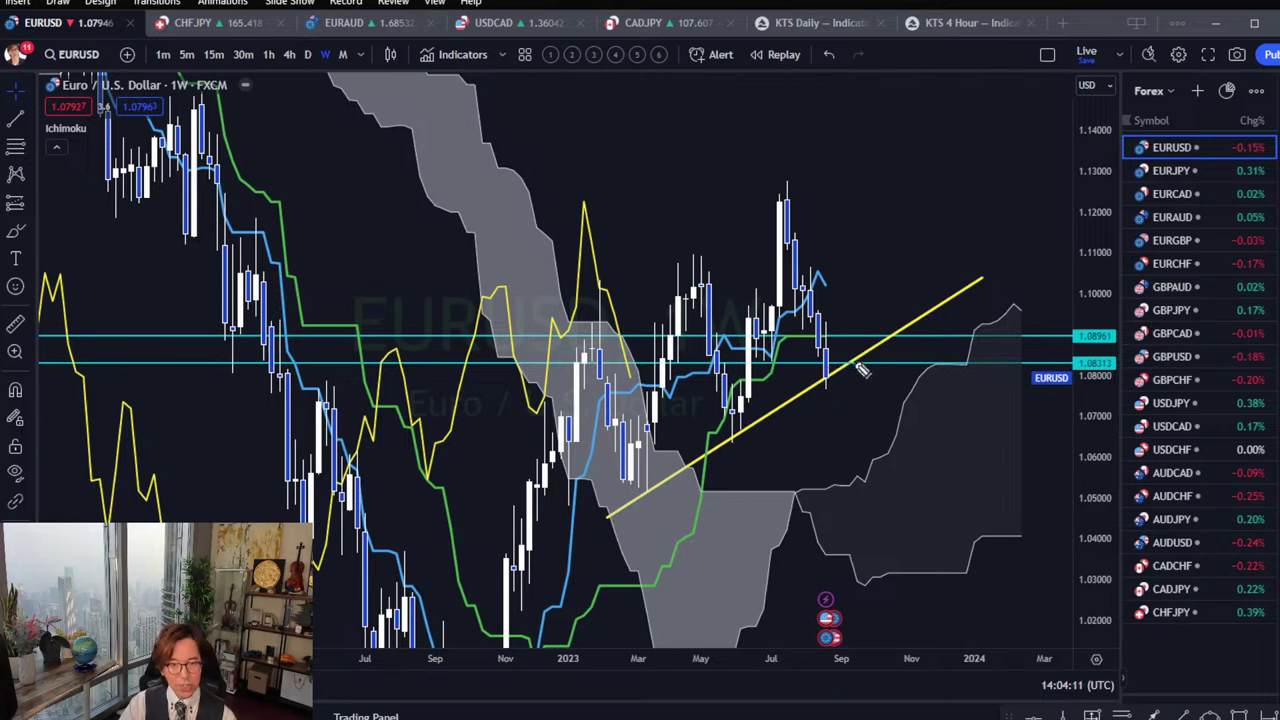
{"action": "mouse_move", "coordinate": [831, 354]}
{"action": "left_mouse_down"}
{"action": "mouse_move", "coordinate": [836, 370]}
{"action": "mouse_move", "coordinate": [842, 352]}
{"action": "left_mouse_up"}
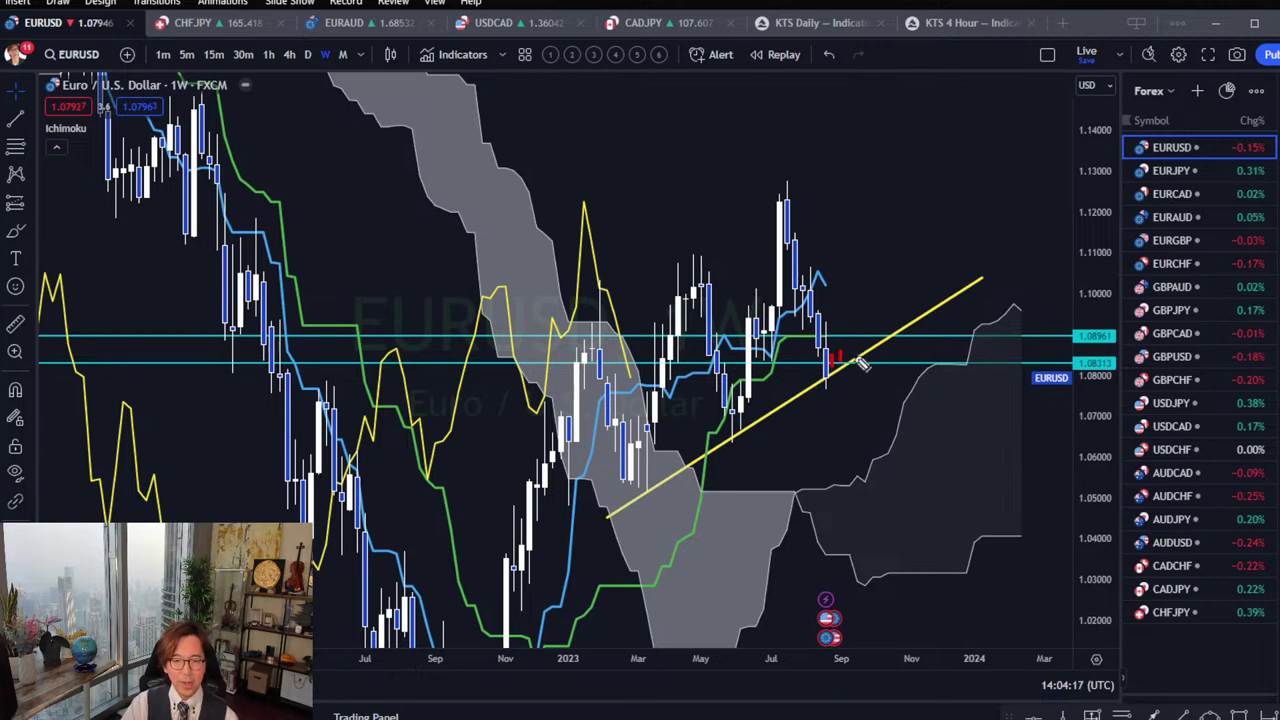
{"action": "mouse_move", "coordinate": [856, 354]}
{"action": "left_mouse_down"}
{"action": "mouse_move", "coordinate": [868, 300]}
{"action": "mouse_move", "coordinate": [882, 308]}
{"action": "mouse_move", "coordinate": [870, 318]}
{"action": "left_mouse_up"}
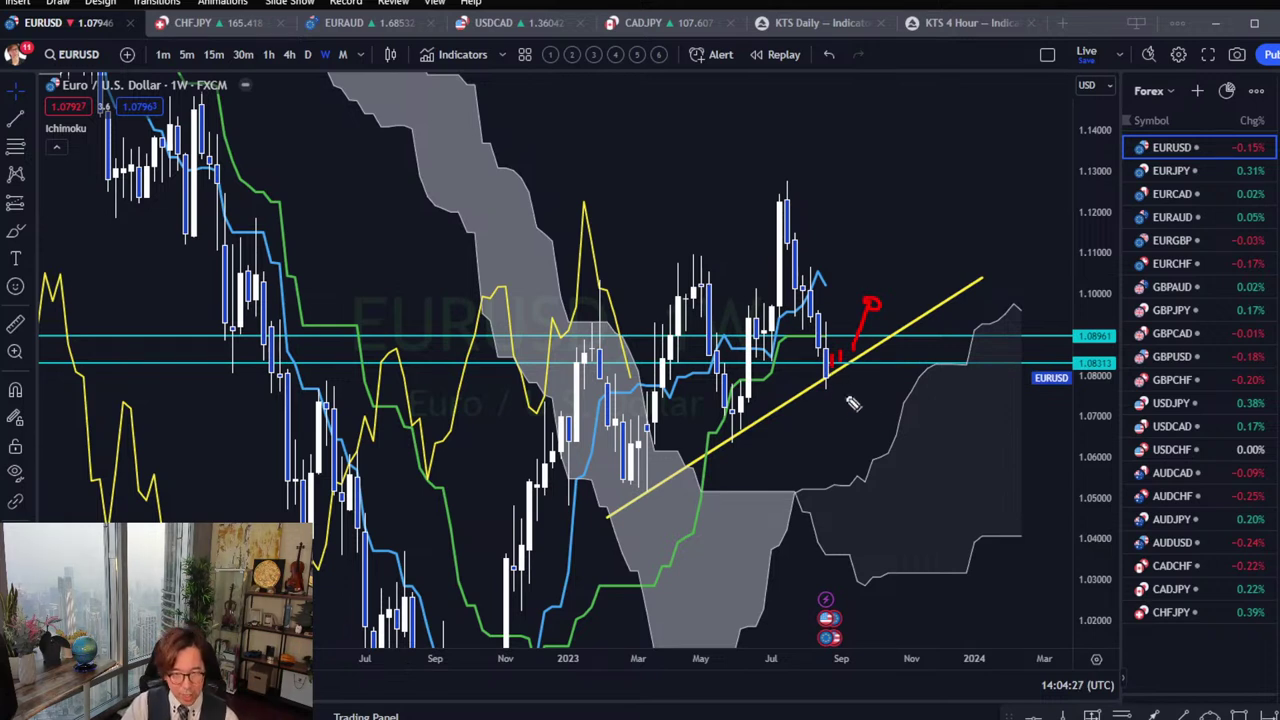
{"action": "left_click_drag", "start_coordinate": [831, 366], "coordinate": [868, 424]}
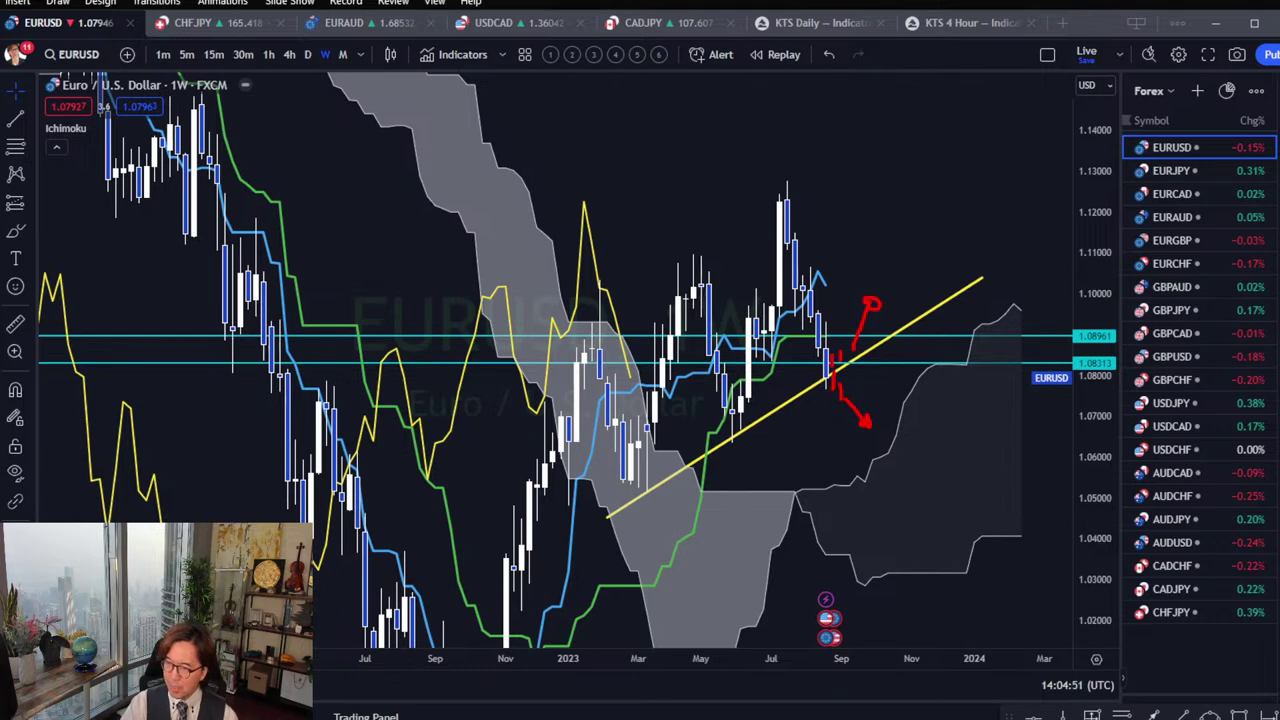
{"action": "scroll", "coordinate": [766, 264], "scroll_direction": "right", "scroll_amount": 2}
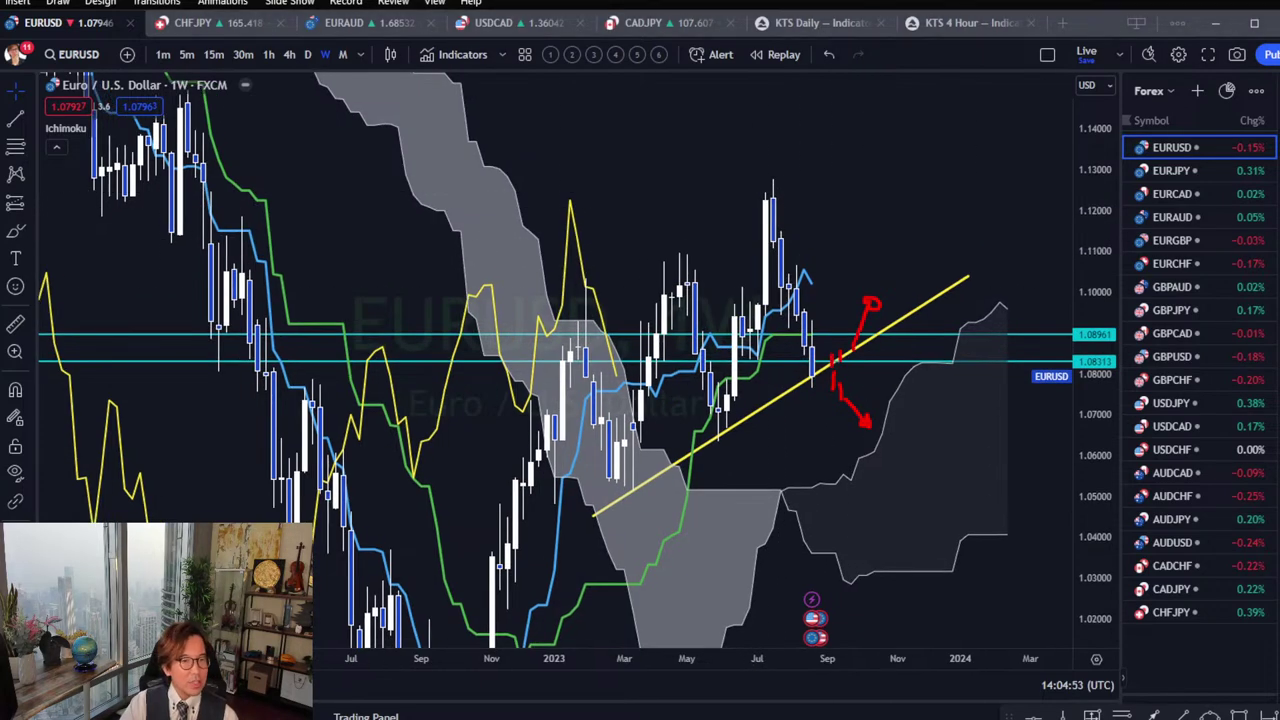
Open the EURJPY weekly chart and delete its short yellow trend line.
{"action": "left_click", "coordinate": [1172, 172]}
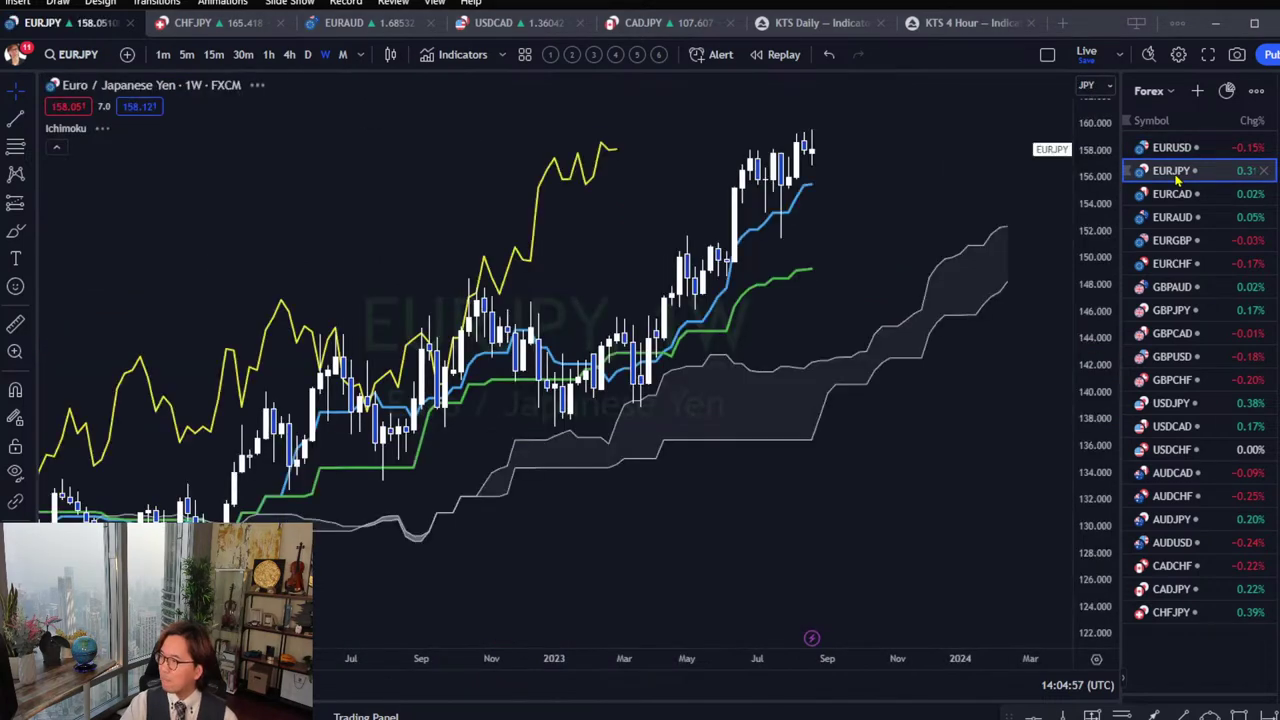
{"action": "left_click", "coordinate": [830, 150]}
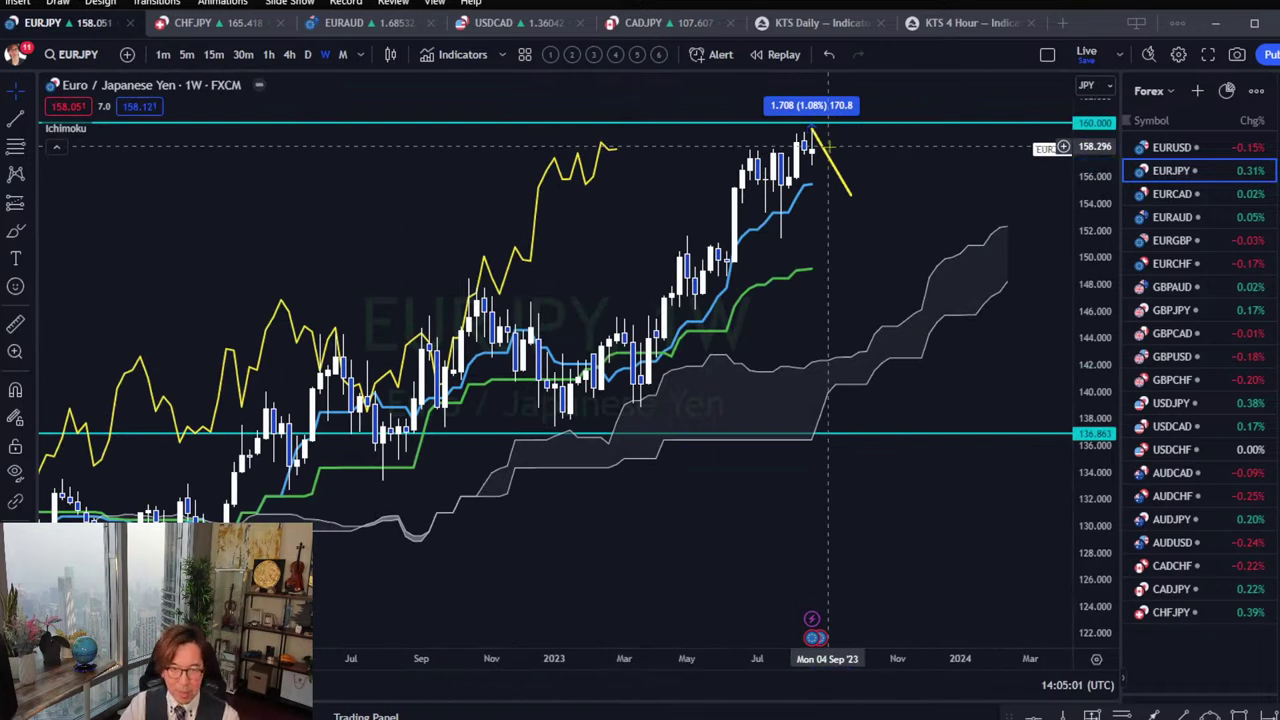
{"action": "key", "text": "Delete"}
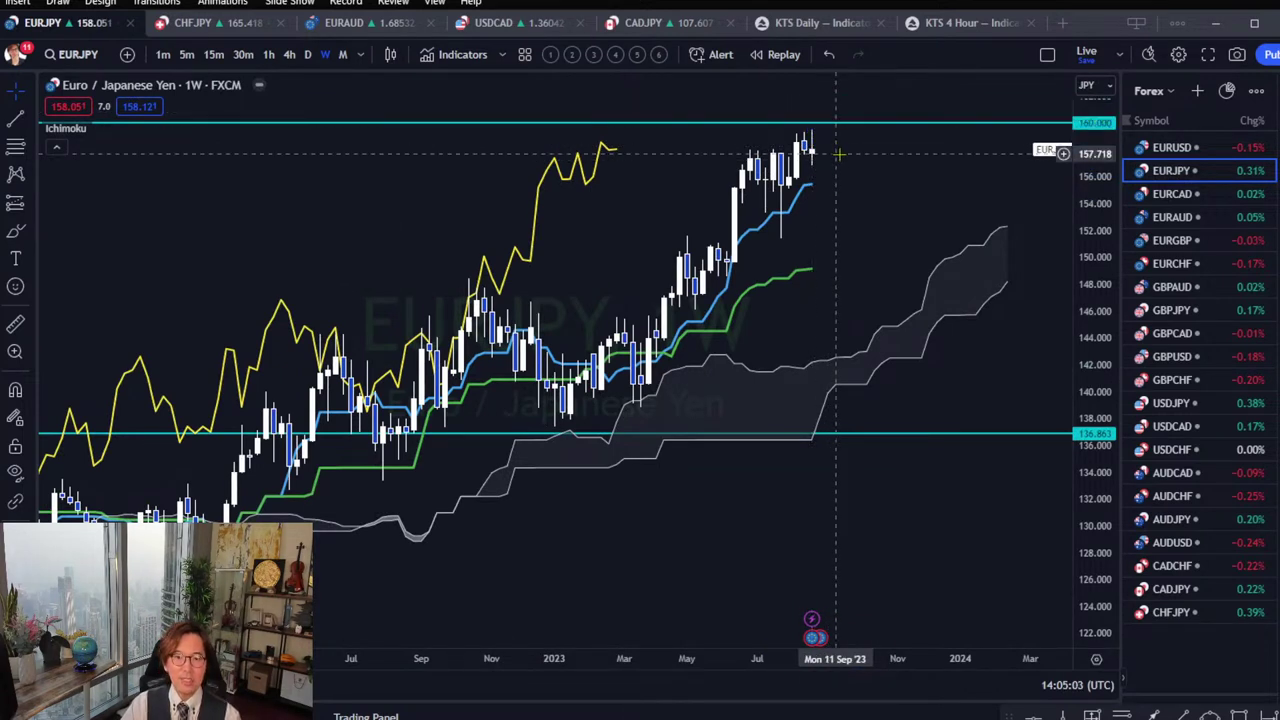
Rescale toward the 136.863 line and circle the recent dip in red.
{"action": "left_click_drag", "start_coordinate": [1090, 393], "coordinate": [1090, 360]}
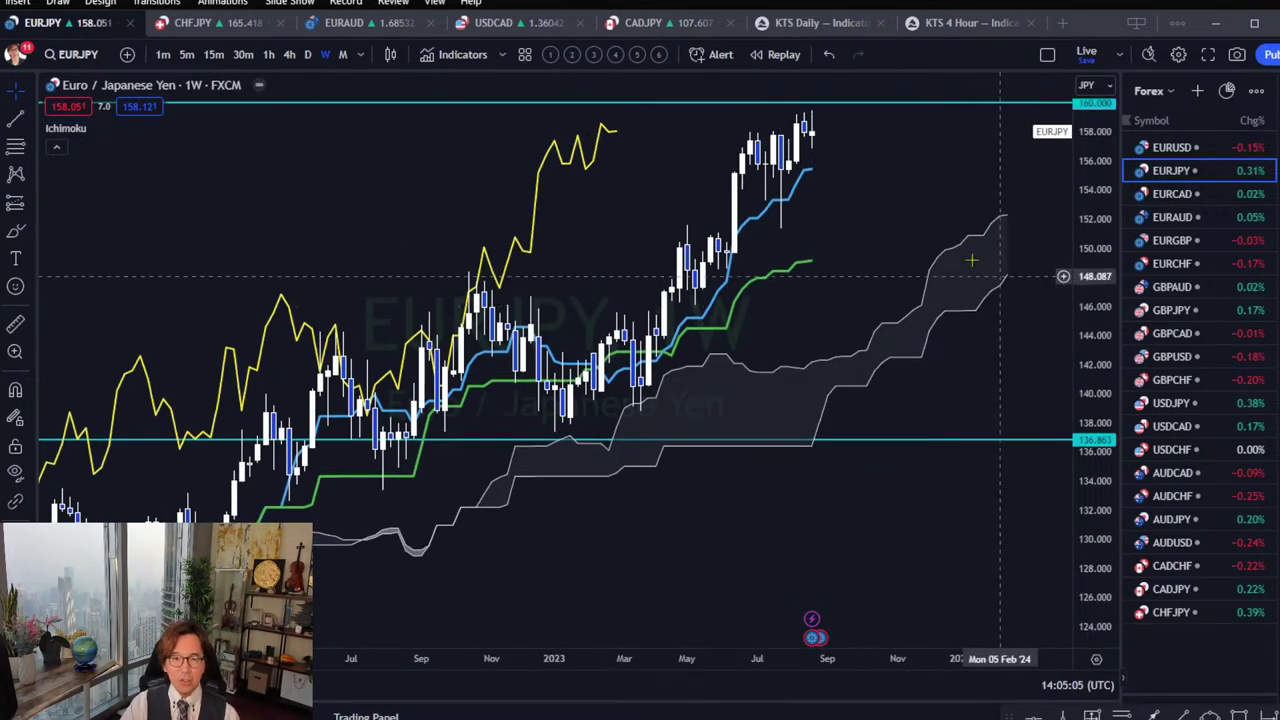
{"action": "left_click_drag", "start_coordinate": [868, 225], "coordinate": [838, 344]}
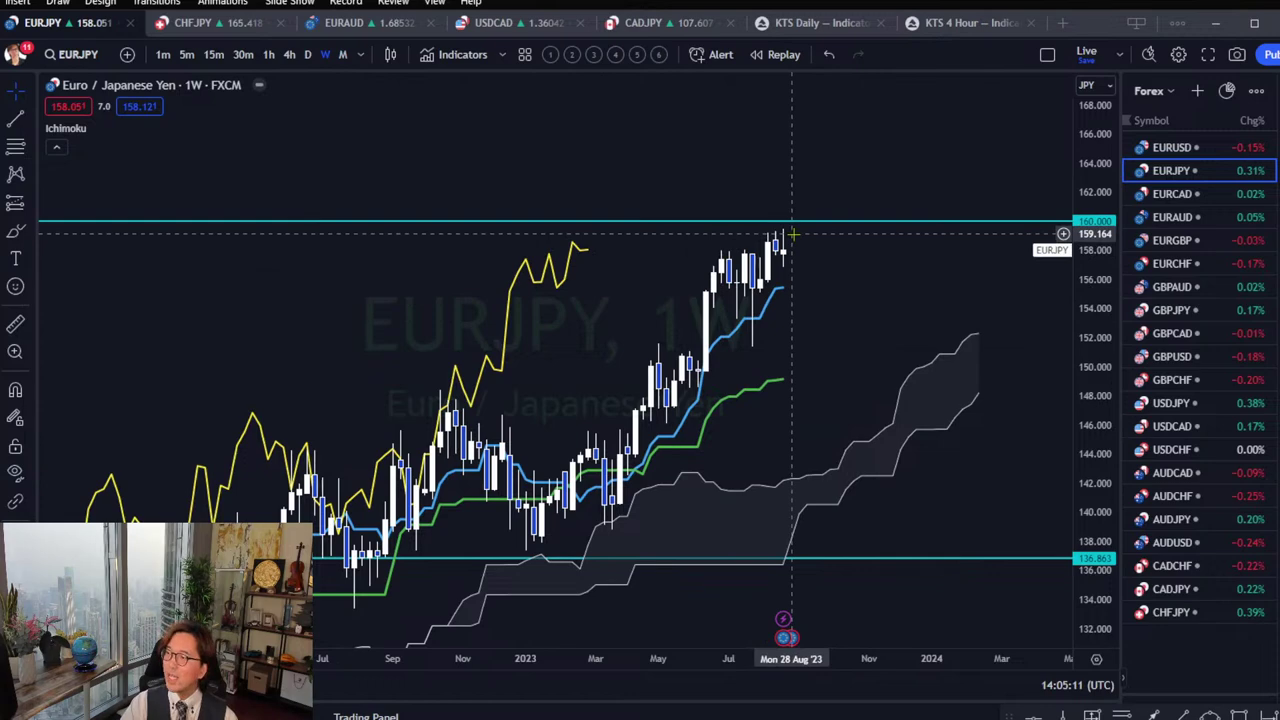
{"action": "left_click_drag", "start_coordinate": [1002, 337], "coordinate": [846, 379]}
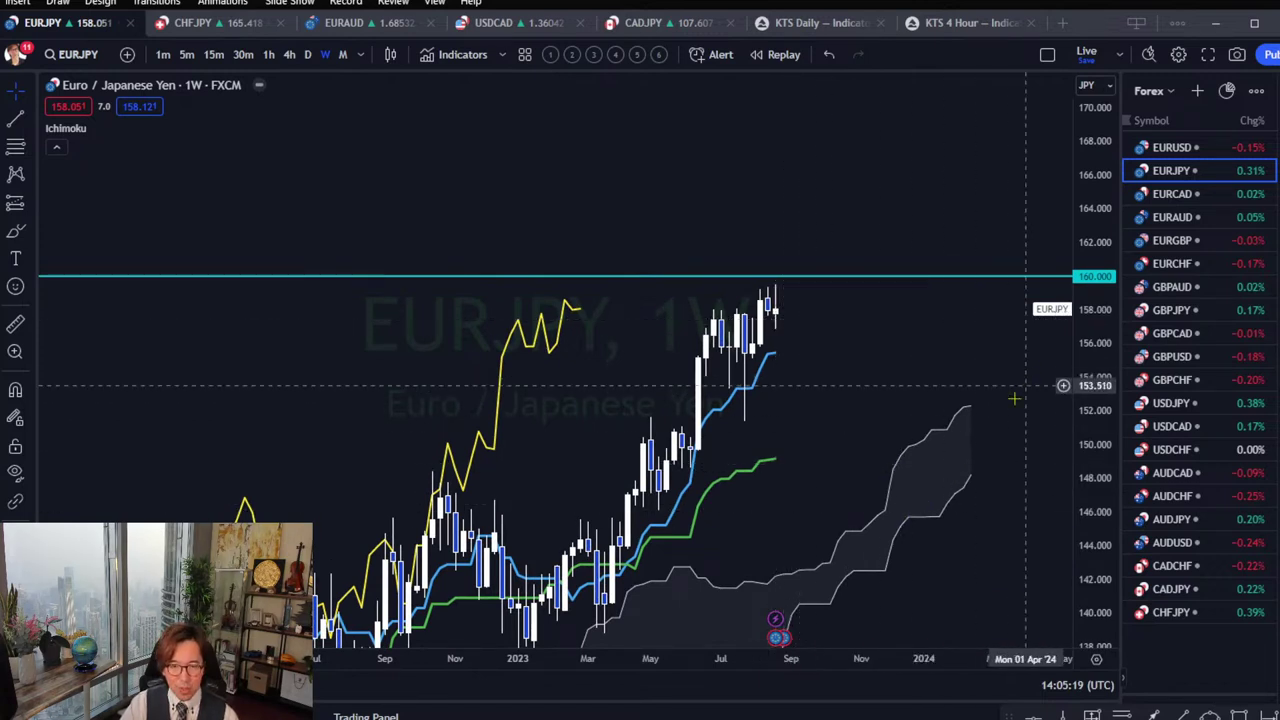
{"action": "left_click_drag", "start_coordinate": [960, 418], "coordinate": [966, 388]}
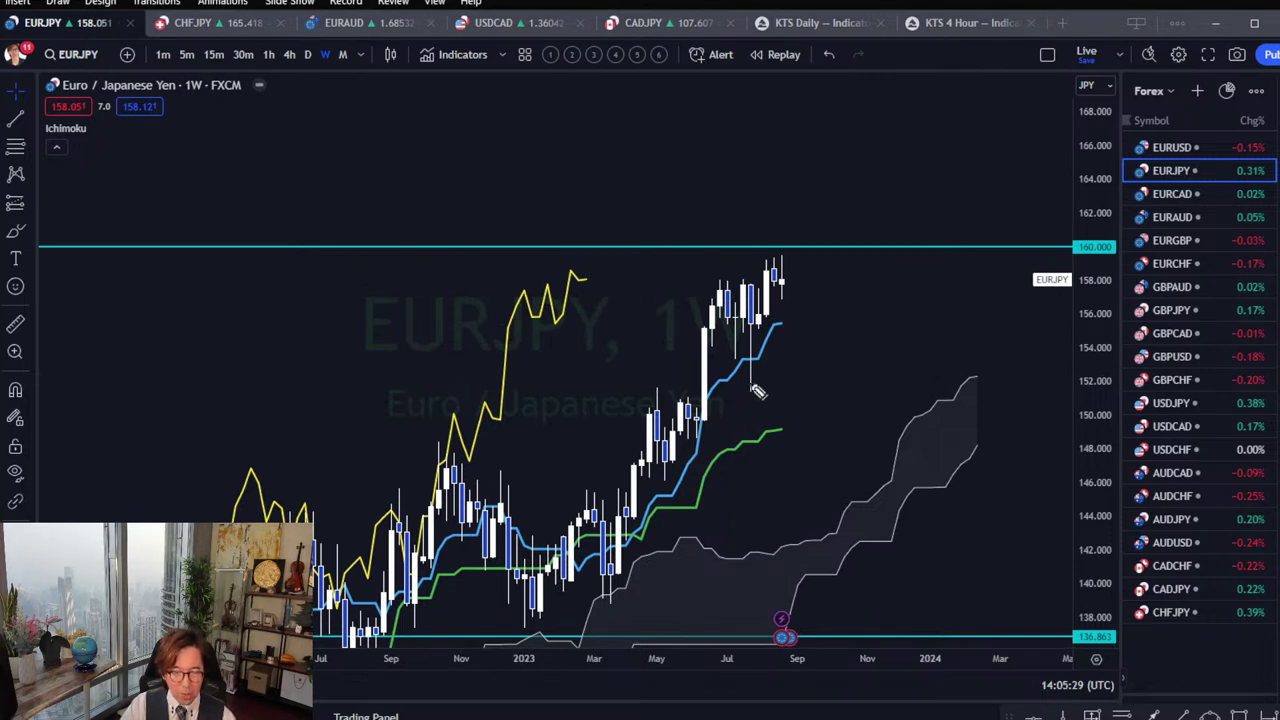
{"action": "mouse_move", "coordinate": [757, 392]}
{"action": "left_mouse_down"}
{"action": "mouse_move", "coordinate": [737, 371]}
{"action": "mouse_move", "coordinate": [762, 384]}
{"action": "mouse_move", "coordinate": [745, 358]}
{"action": "left_mouse_up"}
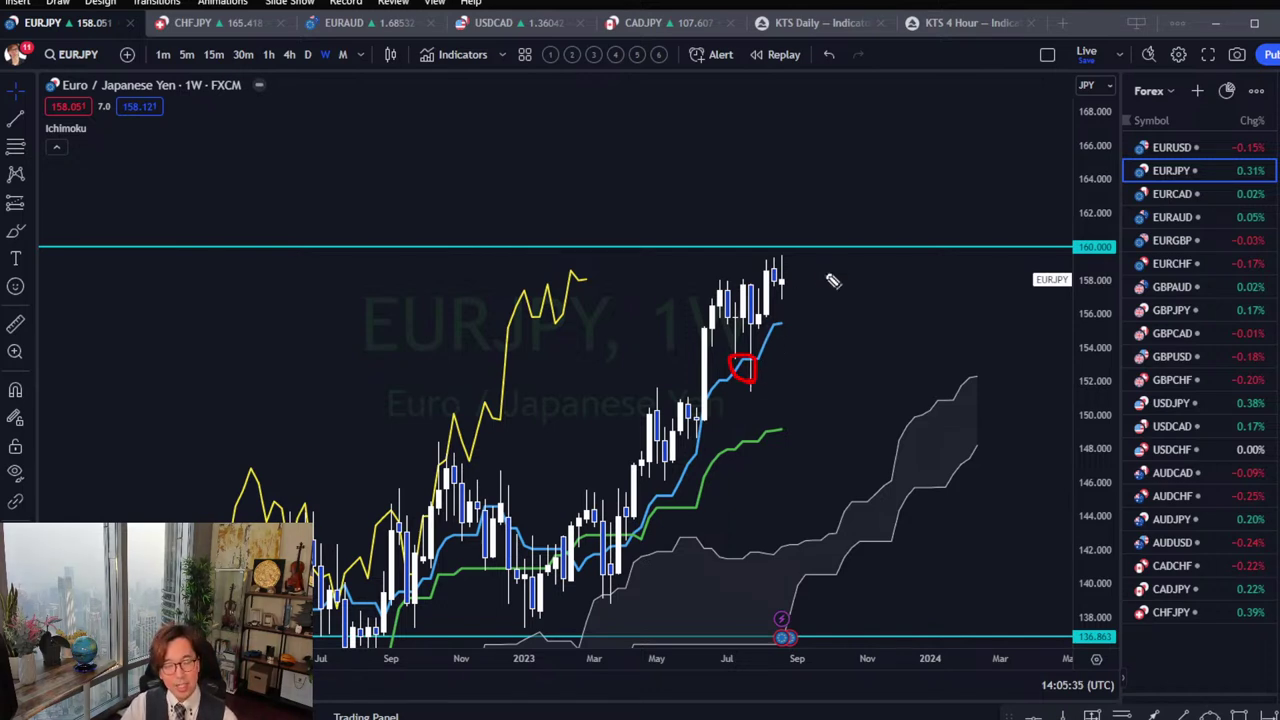
{"action": "left_click_drag", "start_coordinate": [790, 284], "coordinate": [809, 256]}
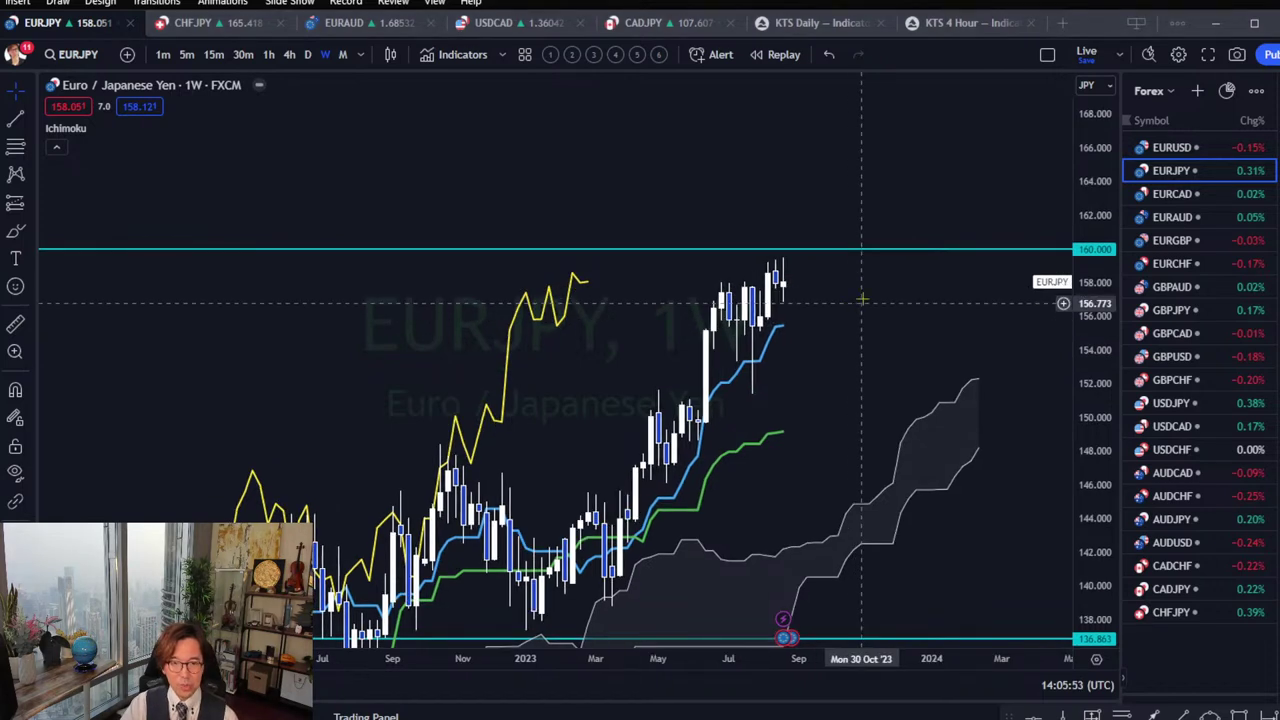
Set a purple flag on EURJPY in the watchlist.
{"action": "left_click", "coordinate": [1131, 172]}
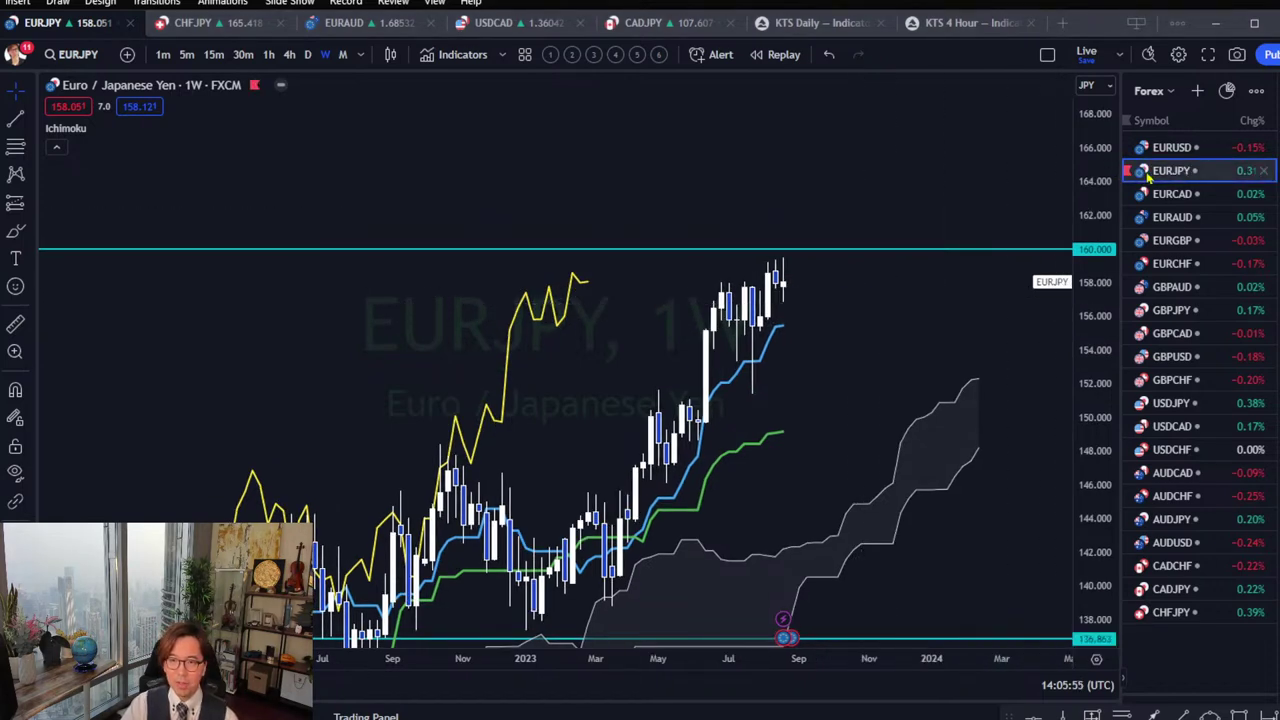
{"action": "mouse_move", "coordinate": [1135, 173]}
{"action": "left_click", "coordinate": [1224, 171]}
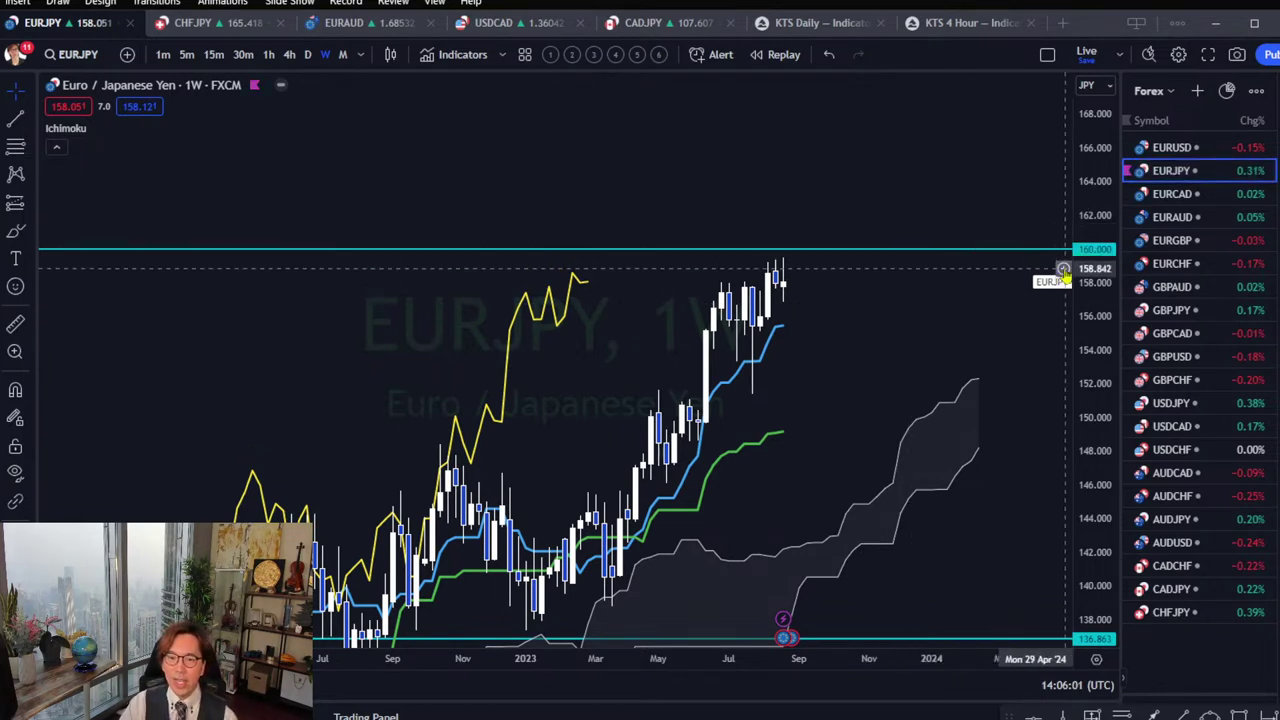
{"action": "left_click_drag", "start_coordinate": [1080, 283], "coordinate": [1082, 300]}
{"action": "left_click", "coordinate": [1172, 194]}
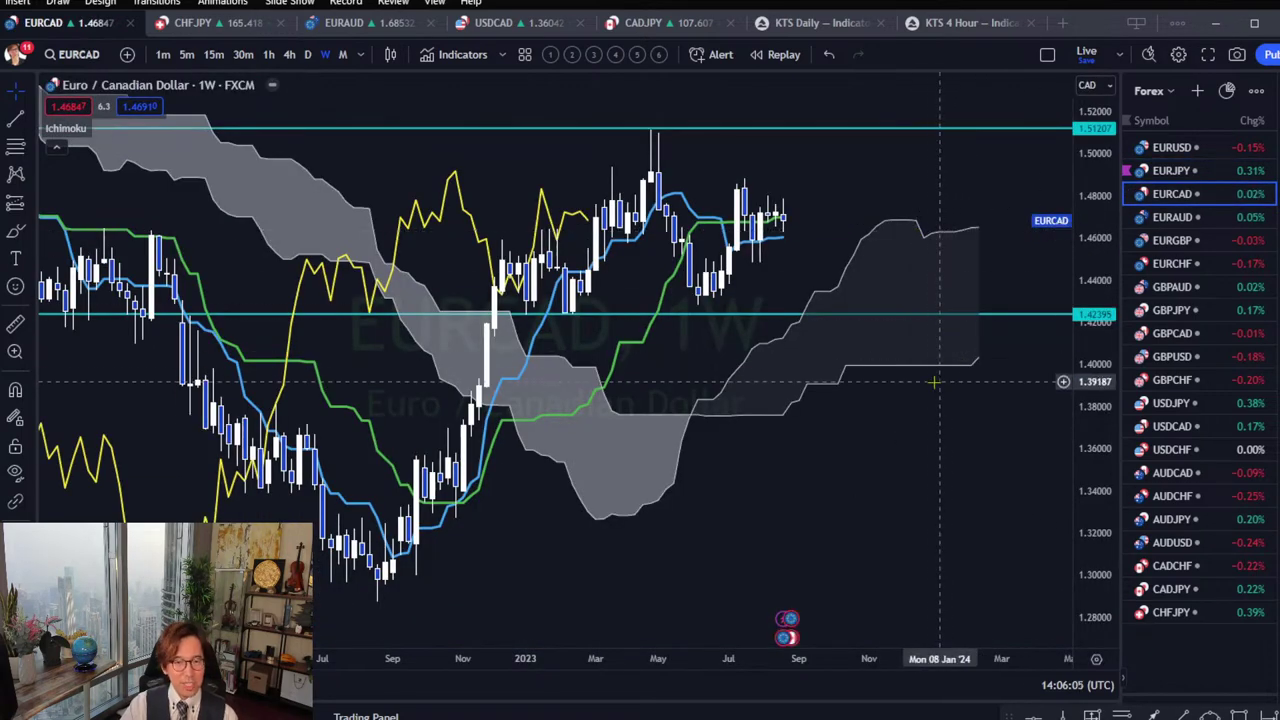
{"action": "left_click_drag", "start_coordinate": [855, 394], "coordinate": [877, 460]}
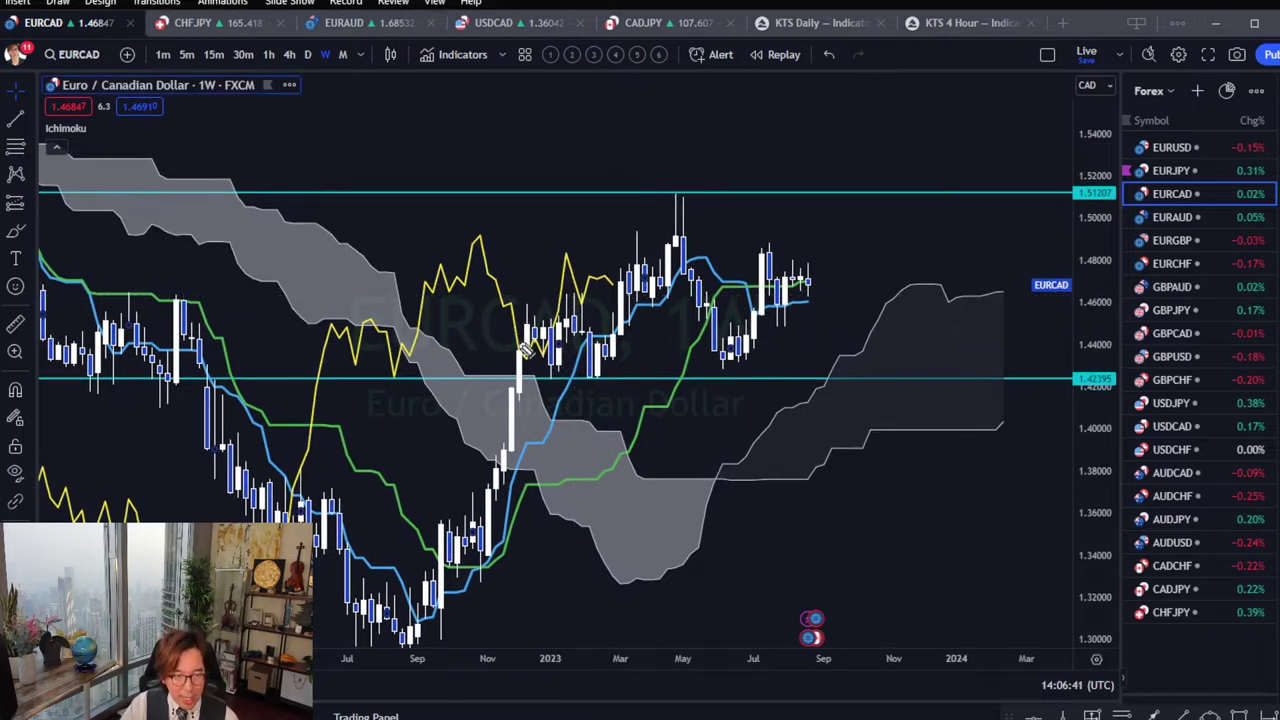
{"action": "mouse_move", "coordinate": [510, 328]}
{"action": "left_mouse_down"}
{"action": "mouse_move", "coordinate": [521, 351]}
{"action": "mouse_move", "coordinate": [533, 340]}
{"action": "mouse_move", "coordinate": [545, 356]}
{"action": "mouse_move", "coordinate": [553, 340]}
{"action": "left_mouse_up"}
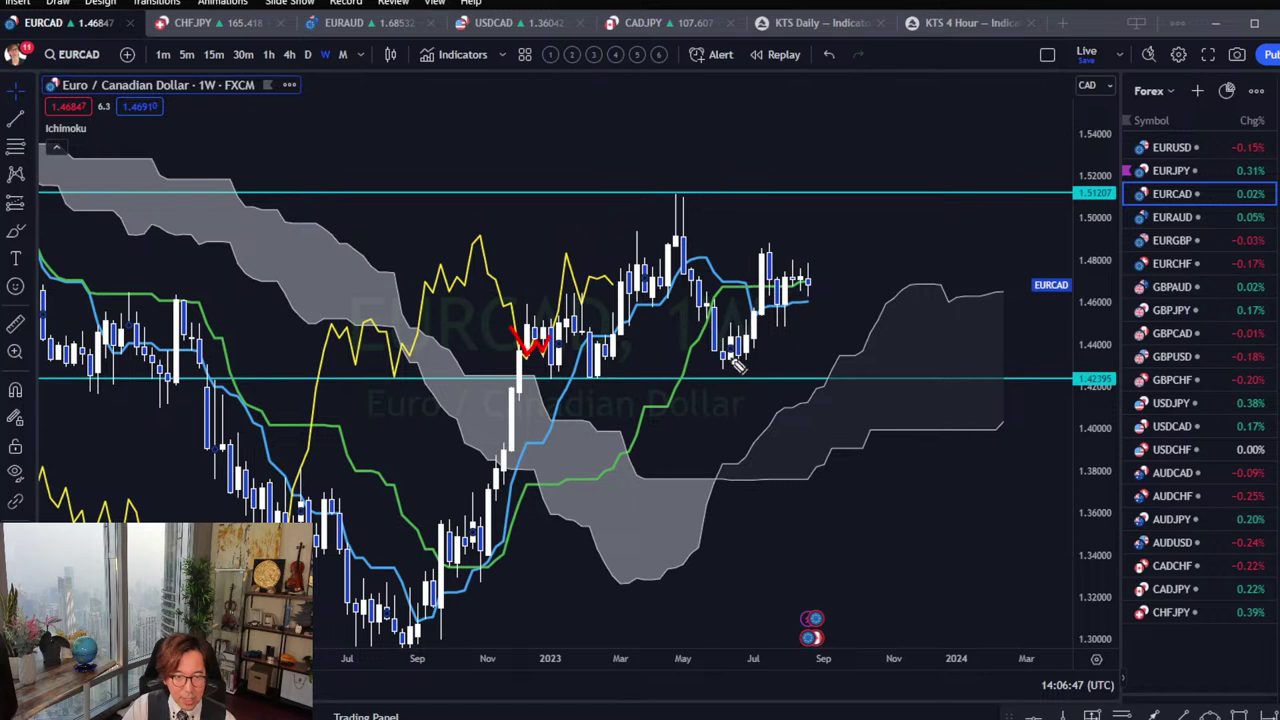
{"action": "mouse_move", "coordinate": [712, 336]}
{"action": "left_mouse_down"}
{"action": "mouse_move", "coordinate": [726, 358]}
{"action": "mouse_move", "coordinate": [748, 338]}
{"action": "left_mouse_up"}
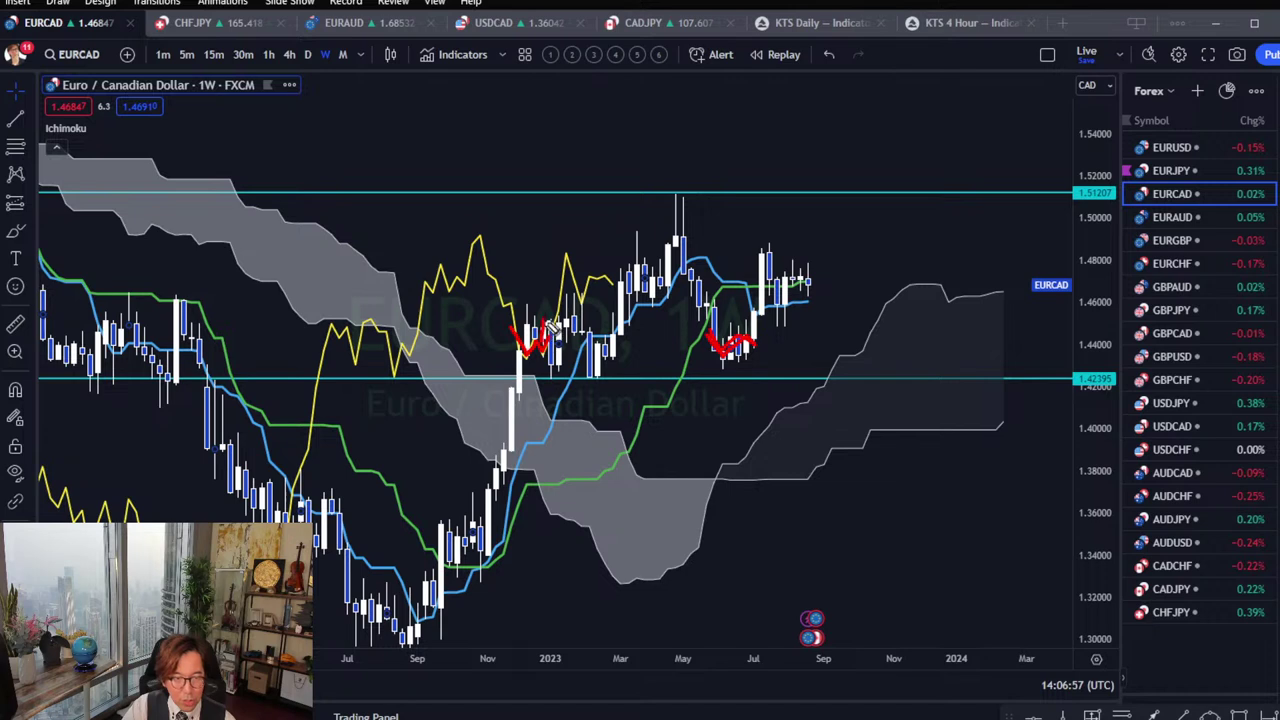
{"action": "mouse_move", "coordinate": [545, 322]}
{"action": "left_mouse_down"}
{"action": "mouse_move", "coordinate": [548, 300]}
{"action": "mouse_move", "coordinate": [568, 296]}
{"action": "mouse_move", "coordinate": [558, 320]}
{"action": "left_mouse_up"}
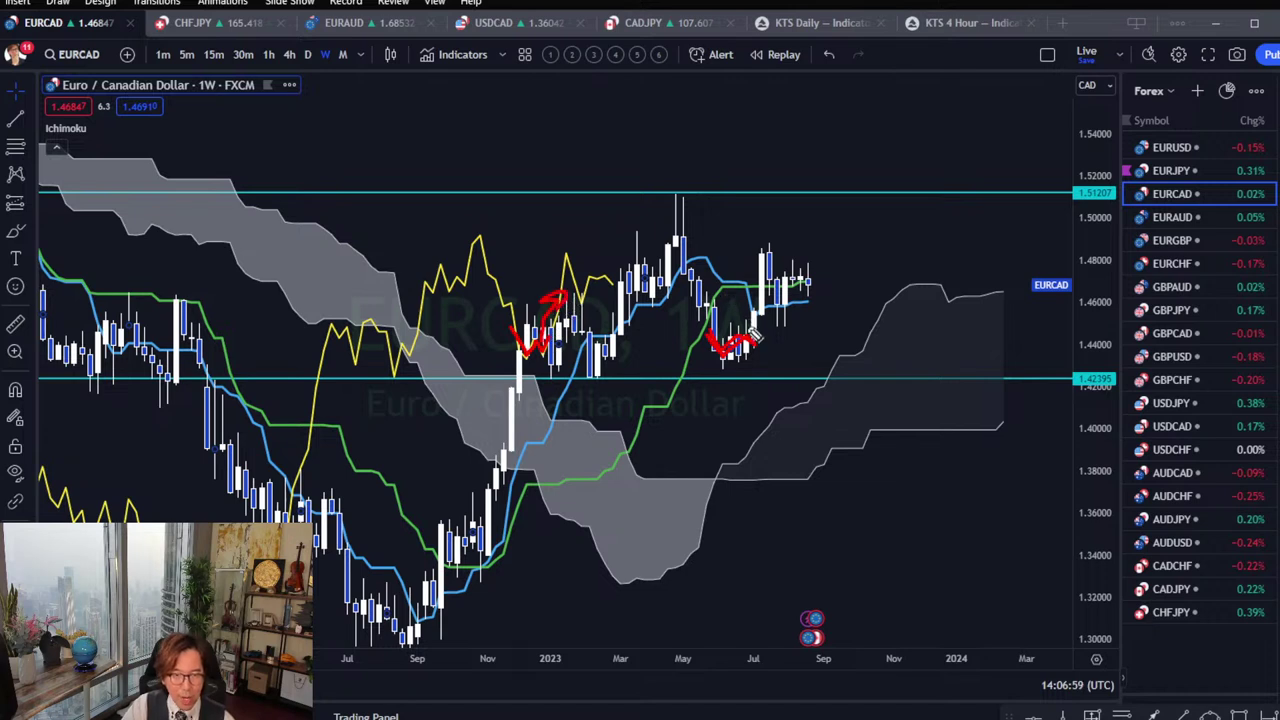
{"action": "mouse_move", "coordinate": [752, 336]}
{"action": "left_mouse_down"}
{"action": "mouse_move", "coordinate": [770, 302]}
{"action": "mouse_move", "coordinate": [735, 298]}
{"action": "left_mouse_up"}
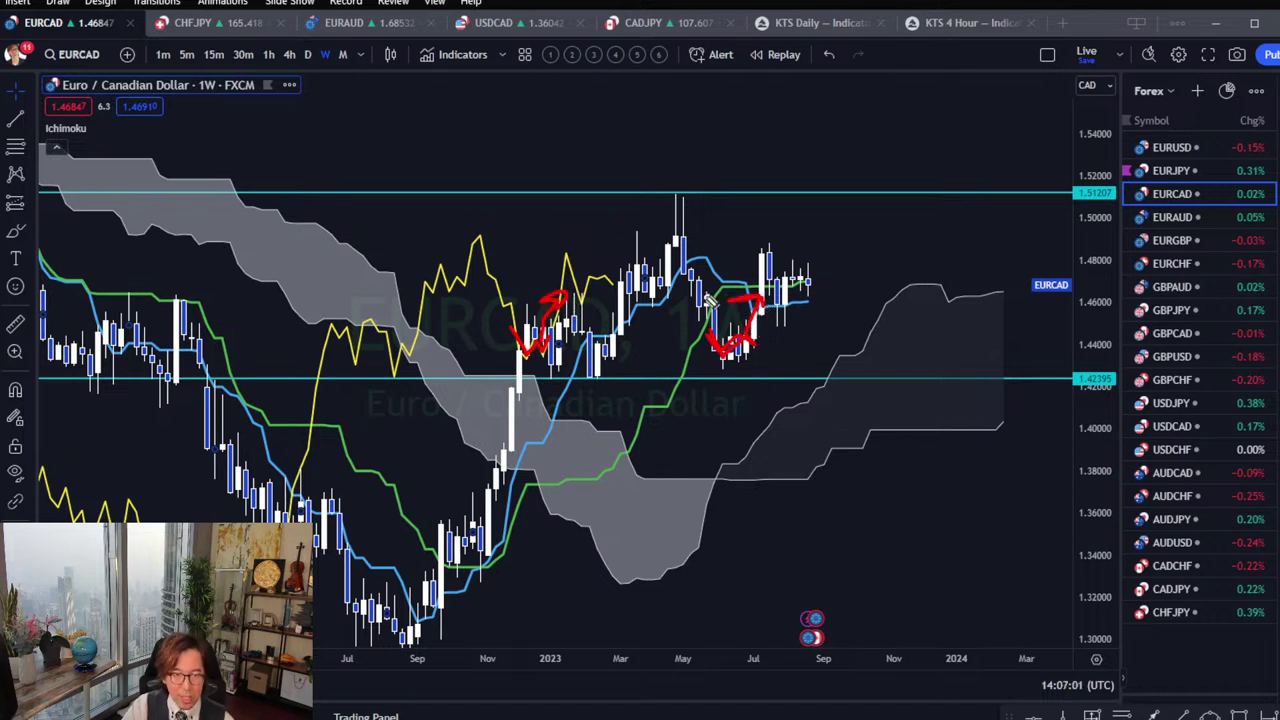
{"action": "mouse_move", "coordinate": [560, 300]}
{"action": "left_mouse_down"}
{"action": "mouse_move", "coordinate": [565, 270]}
{"action": "mouse_move", "coordinate": [578, 290]}
{"action": "mouse_move", "coordinate": [612, 283]}
{"action": "left_mouse_up"}
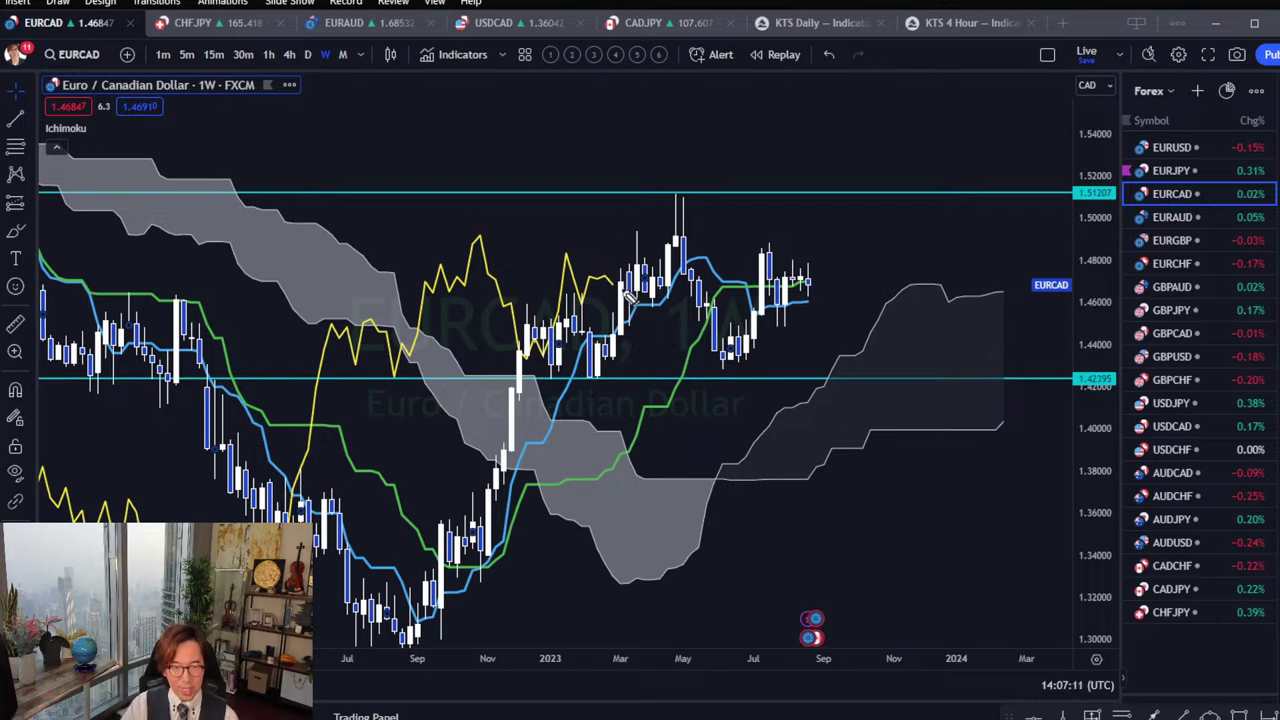
{"action": "left_click_drag", "start_coordinate": [624, 291], "coordinate": [662, 283]}
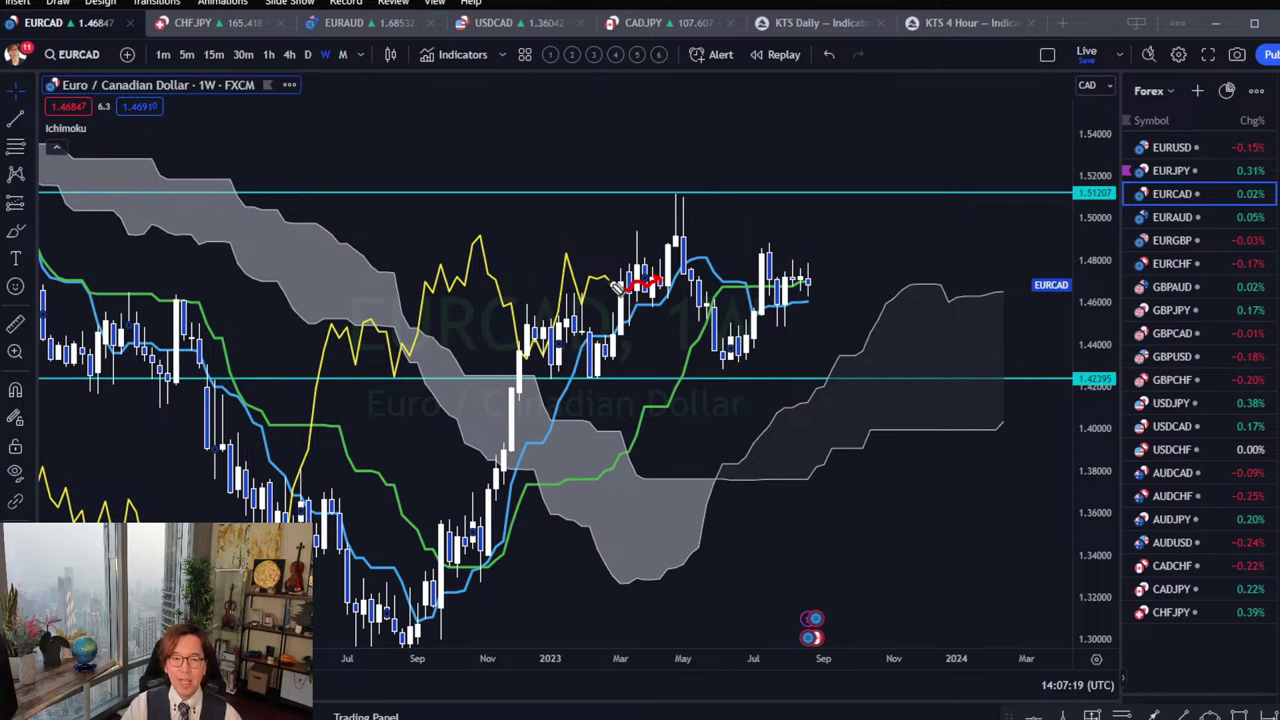
{"action": "mouse_move", "coordinate": [614, 284]}
{"action": "left_mouse_down"}
{"action": "mouse_move", "coordinate": [622, 231]}
{"action": "mouse_move", "coordinate": [634, 238]}
{"action": "left_mouse_up"}
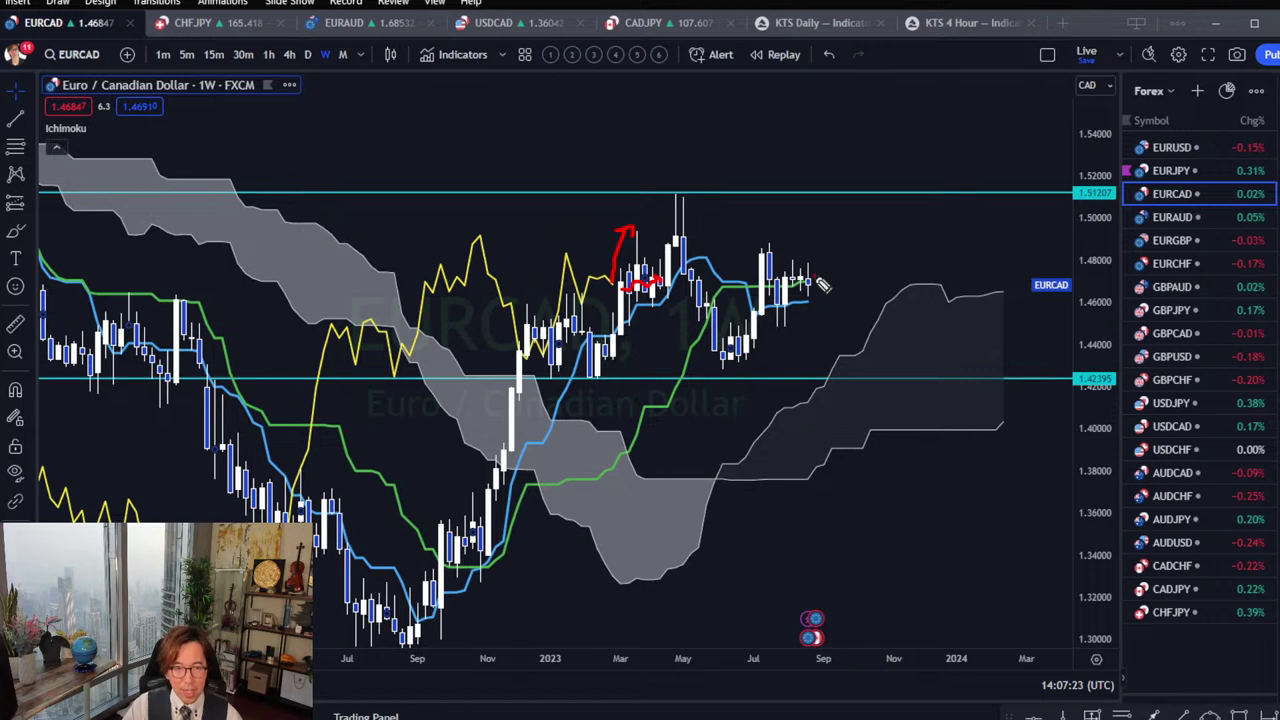
{"action": "left_click_drag", "start_coordinate": [820, 284], "coordinate": [829, 240]}
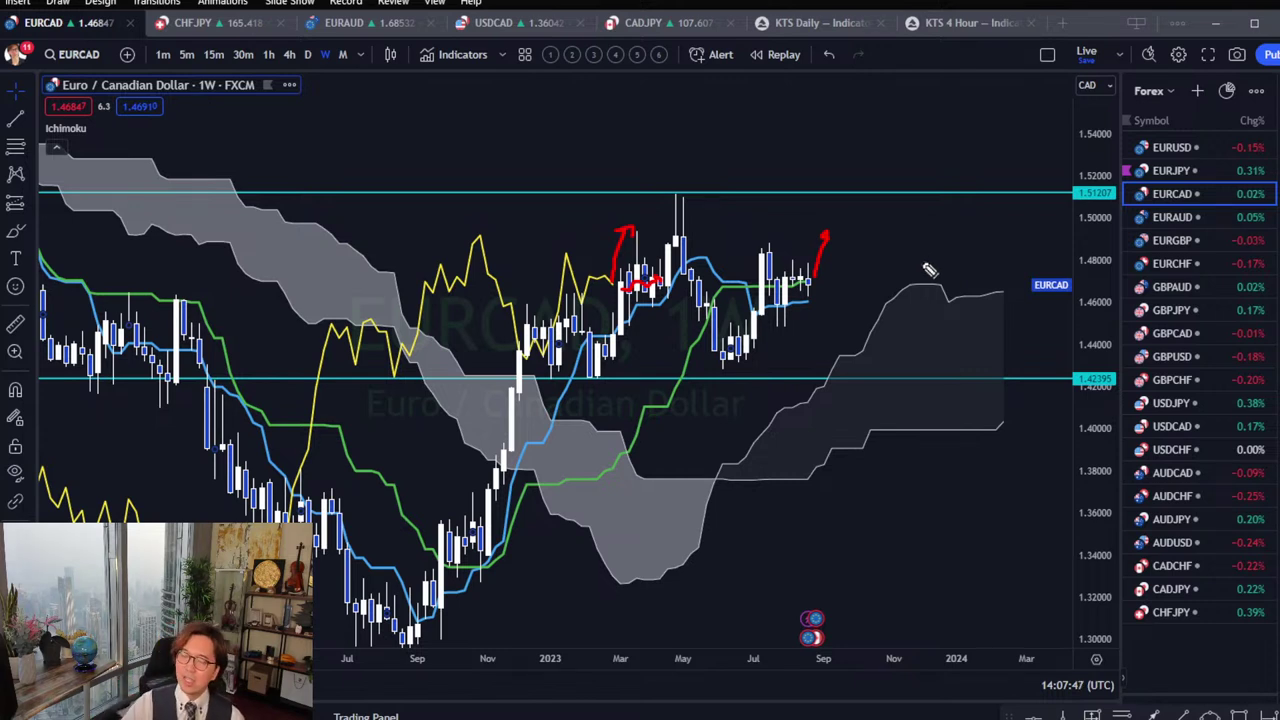
{"action": "key", "text": "Escape"}
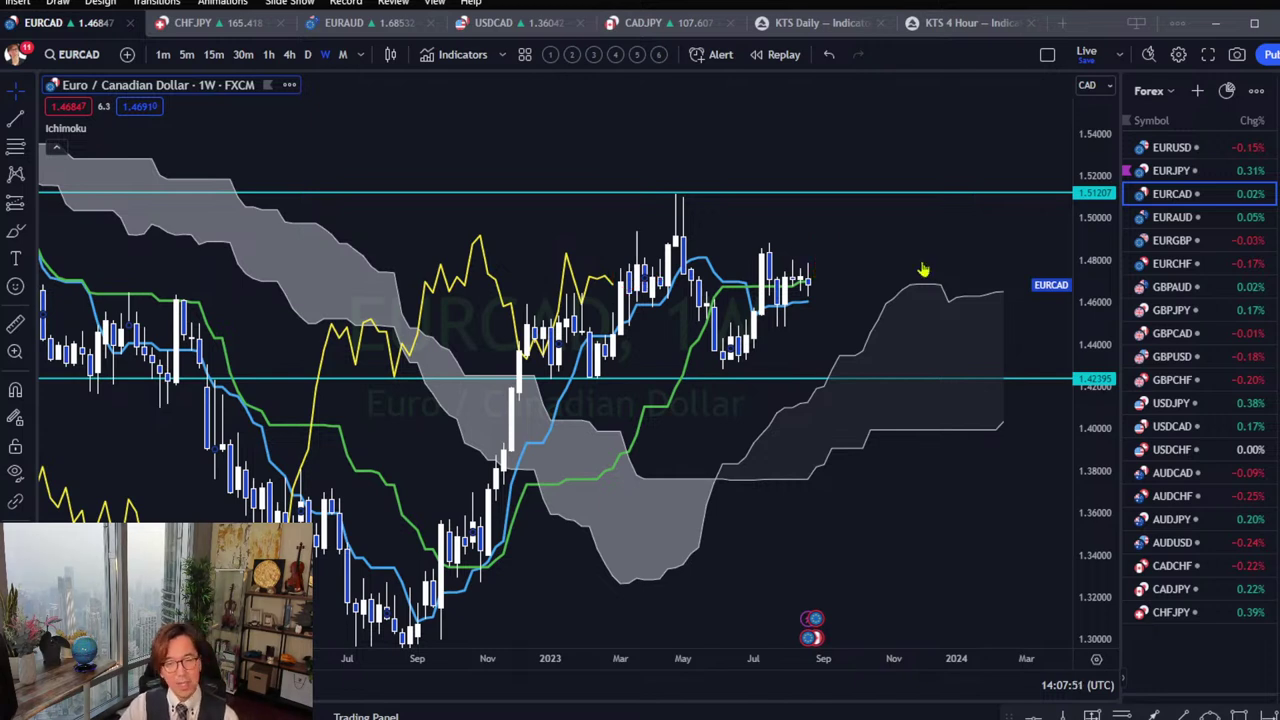
Open the EURAUD weekly chart and delete its yellow trend line.
{"action": "left_click", "coordinate": [1168, 218]}
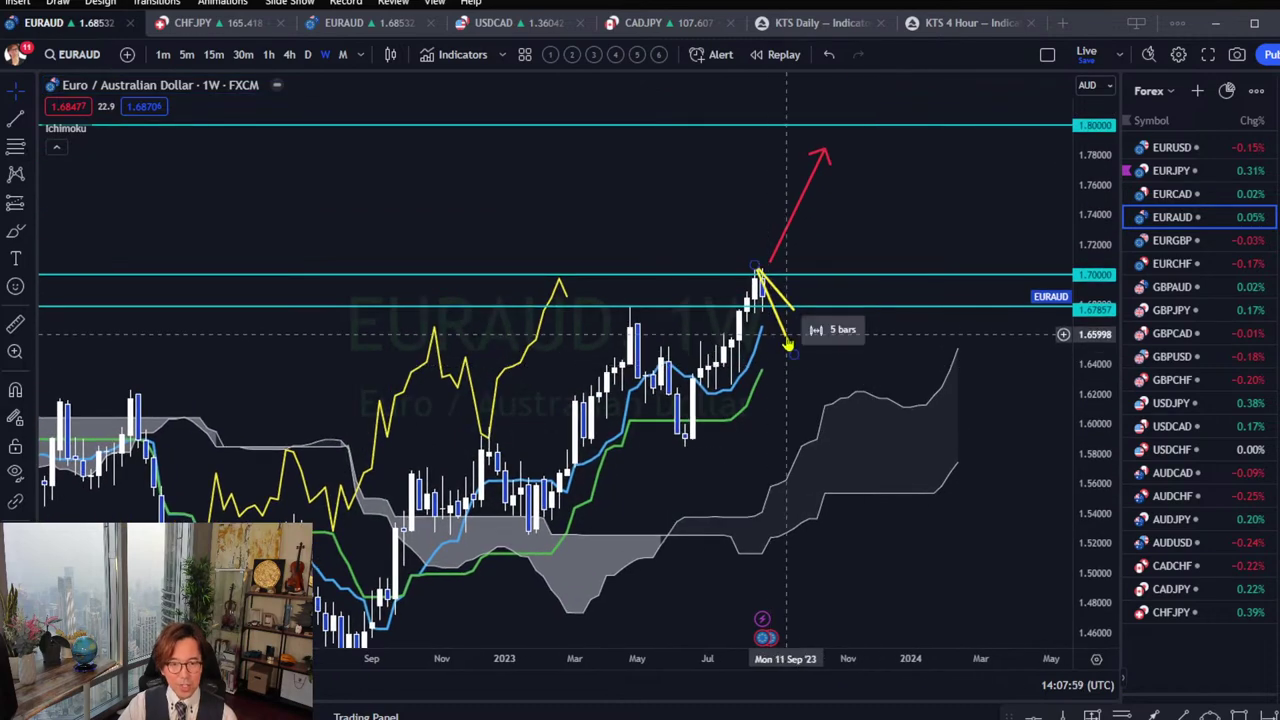
{"action": "left_click_drag", "start_coordinate": [789, 345], "coordinate": [786, 295]}
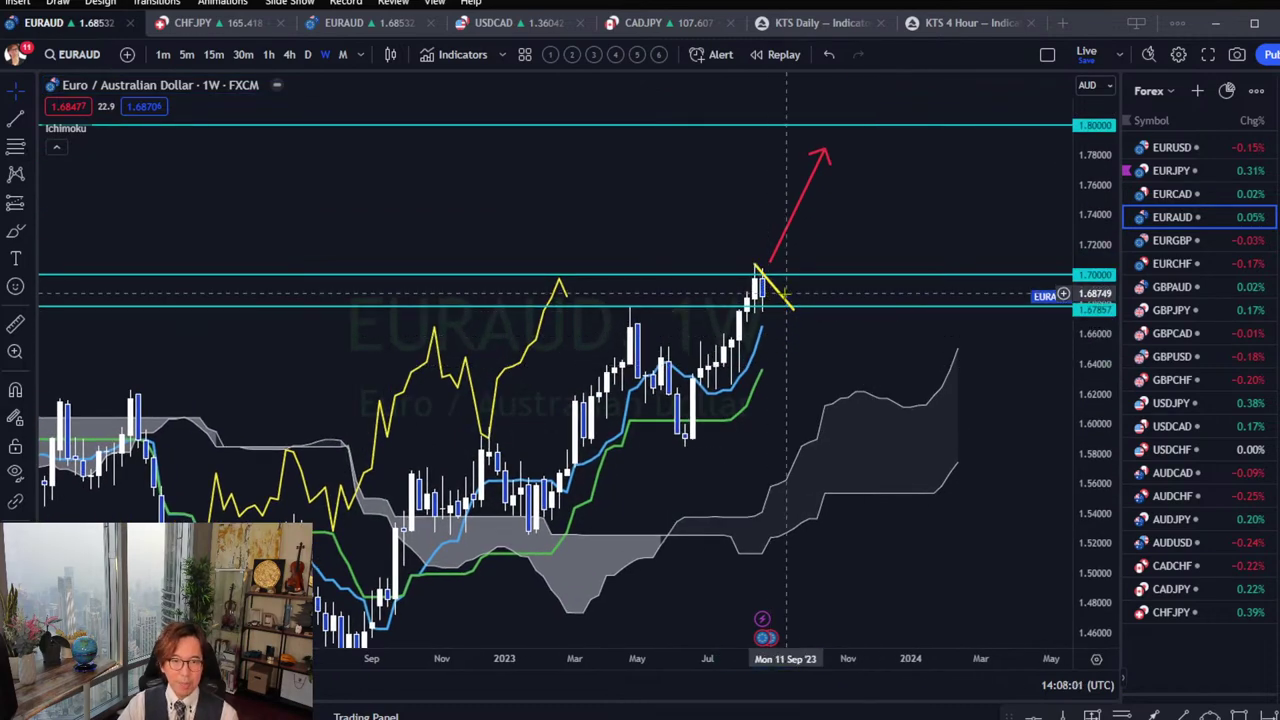
{"action": "key", "text": "Delete"}
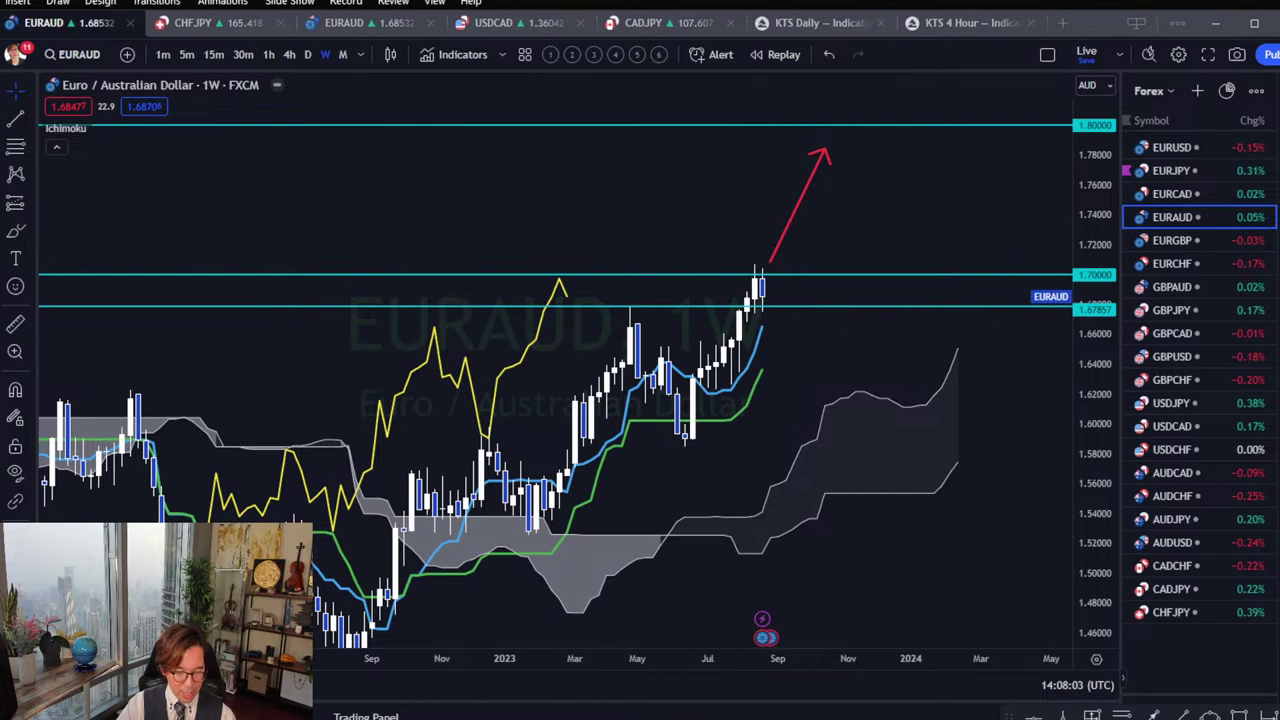
Brush red arrows, circles and a path toward 1.80000, then undo the extra annotations.
{"action": "mouse_move", "coordinate": [936, 541]}
{"action": "left_mouse_down"}
{"action": "mouse_move", "coordinate": [960, 505]}
{"action": "mouse_move", "coordinate": [969, 515]}
{"action": "left_mouse_up"}
{"action": "mouse_move", "coordinate": [909, 396]}
{"action": "left_mouse_down"}
{"action": "mouse_move", "coordinate": [949, 329]}
{"action": "mouse_move", "coordinate": [953, 346]}
{"action": "left_mouse_up"}
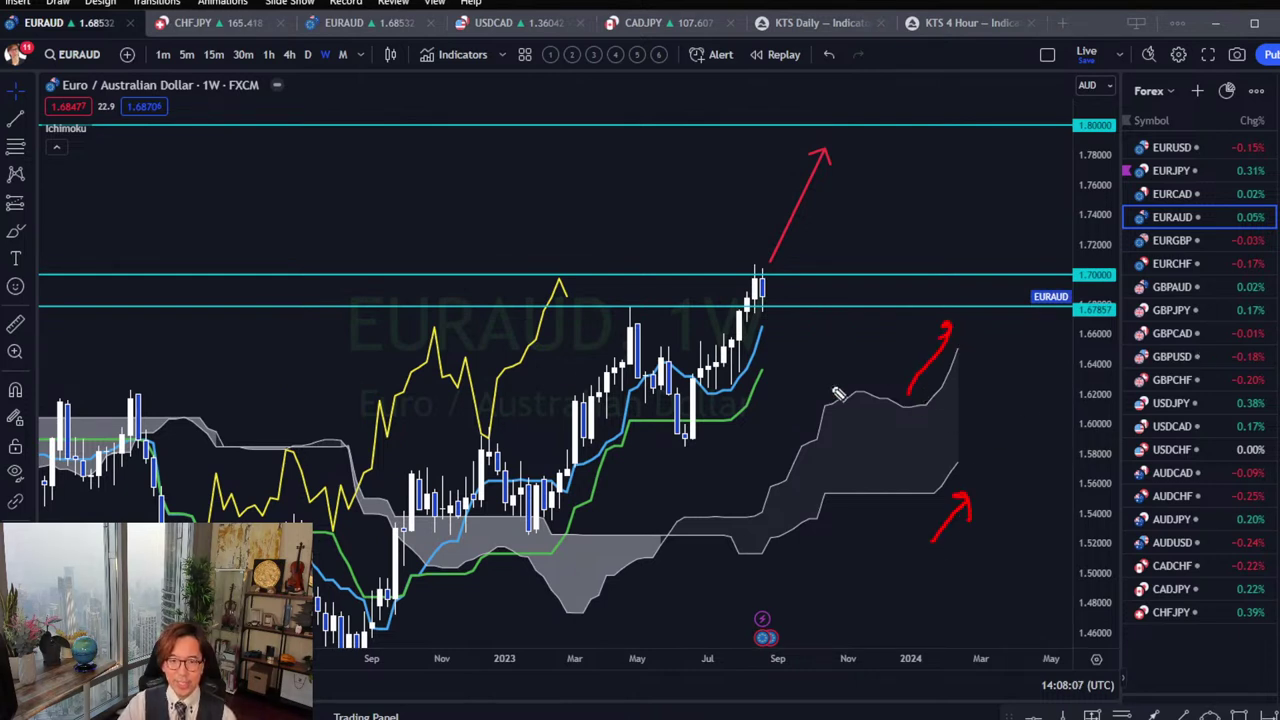
{"action": "mouse_move", "coordinate": [755, 434]}
{"action": "left_mouse_down"}
{"action": "mouse_move", "coordinate": [790, 380]}
{"action": "mouse_move", "coordinate": [794, 399]}
{"action": "left_mouse_up"}
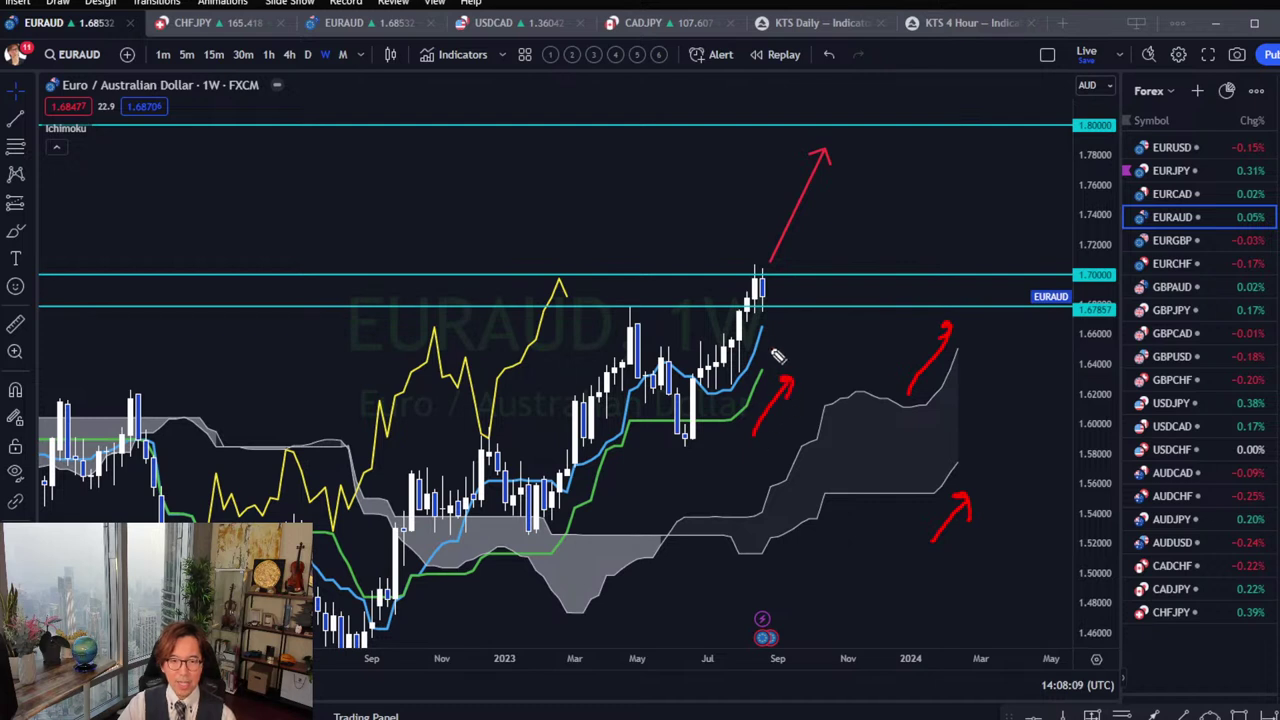
{"action": "mouse_move", "coordinate": [763, 345]}
{"action": "left_mouse_down"}
{"action": "mouse_move", "coordinate": [797, 304]}
{"action": "mouse_move", "coordinate": [803, 318]}
{"action": "left_mouse_up"}
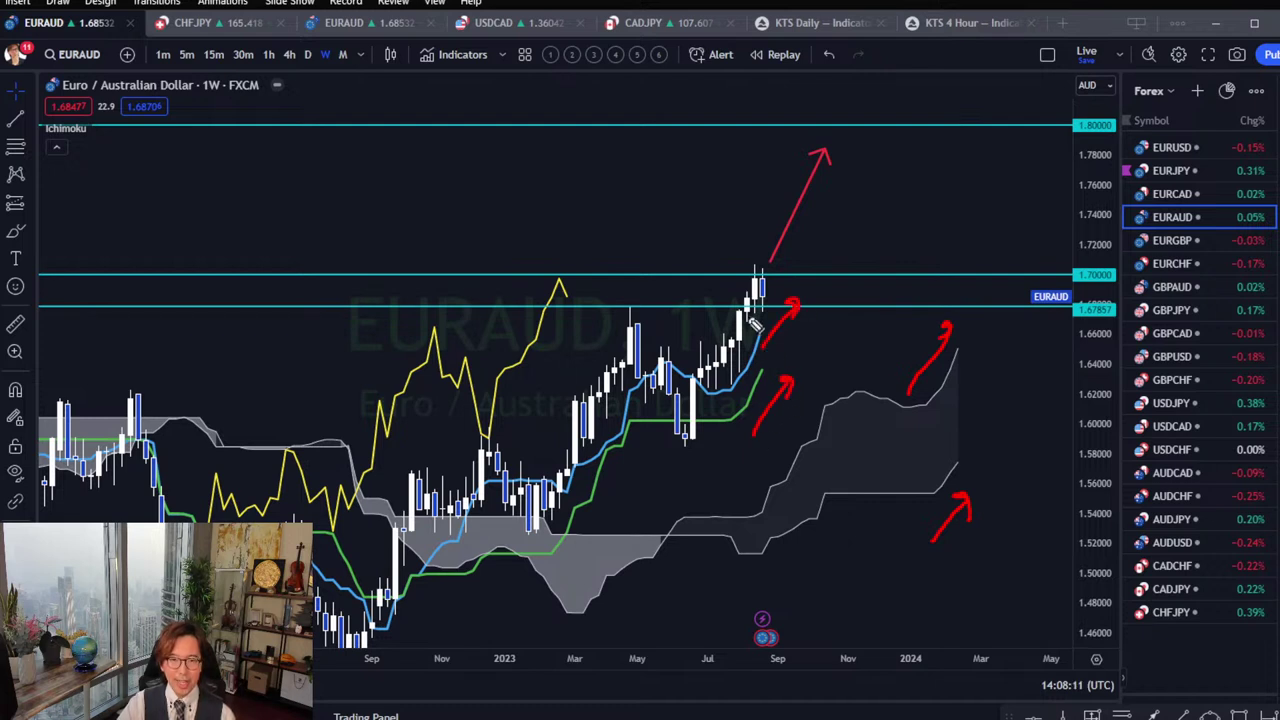
{"action": "left_click_drag", "start_coordinate": [563, 306], "coordinate": [560, 310]}
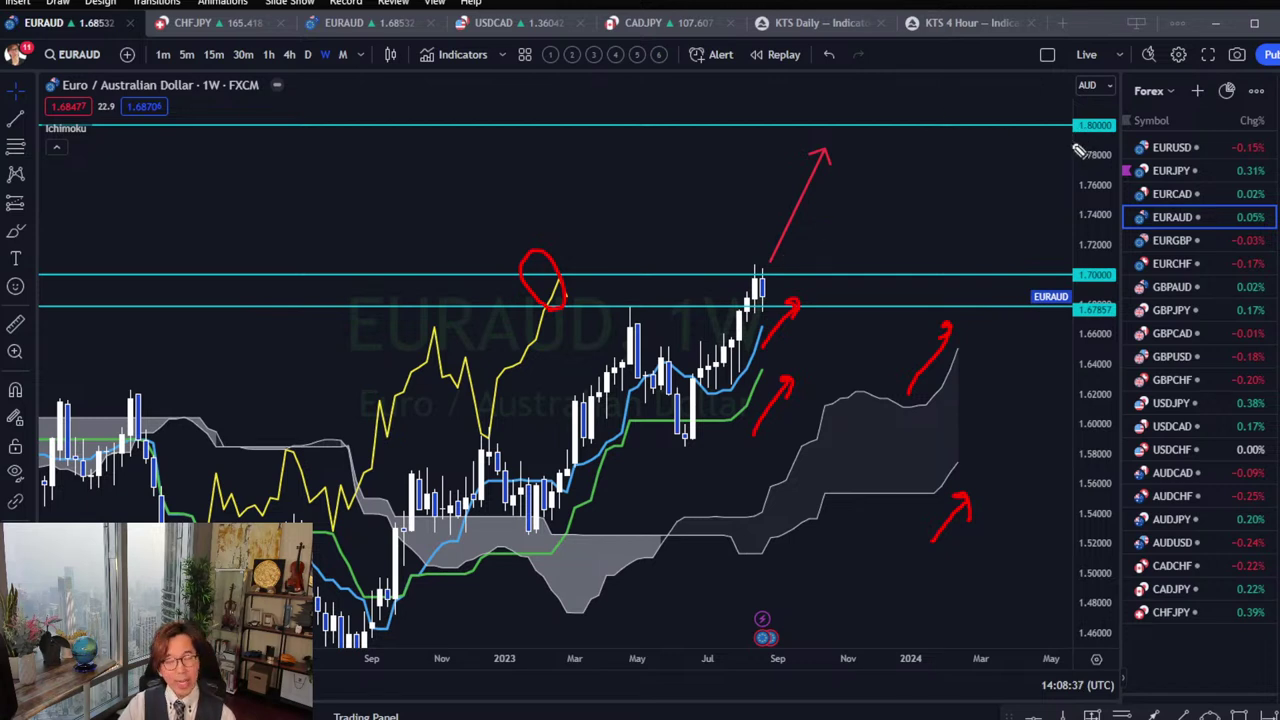
{"action": "mouse_move", "coordinate": [1072, 147]}
{"action": "left_mouse_down"}
{"action": "mouse_move", "coordinate": [1128, 150]}
{"action": "mouse_move", "coordinate": [1126, 116]}
{"action": "mouse_move", "coordinate": [1082, 114]}
{"action": "mouse_move", "coordinate": [1072, 145]}
{"action": "left_mouse_up"}
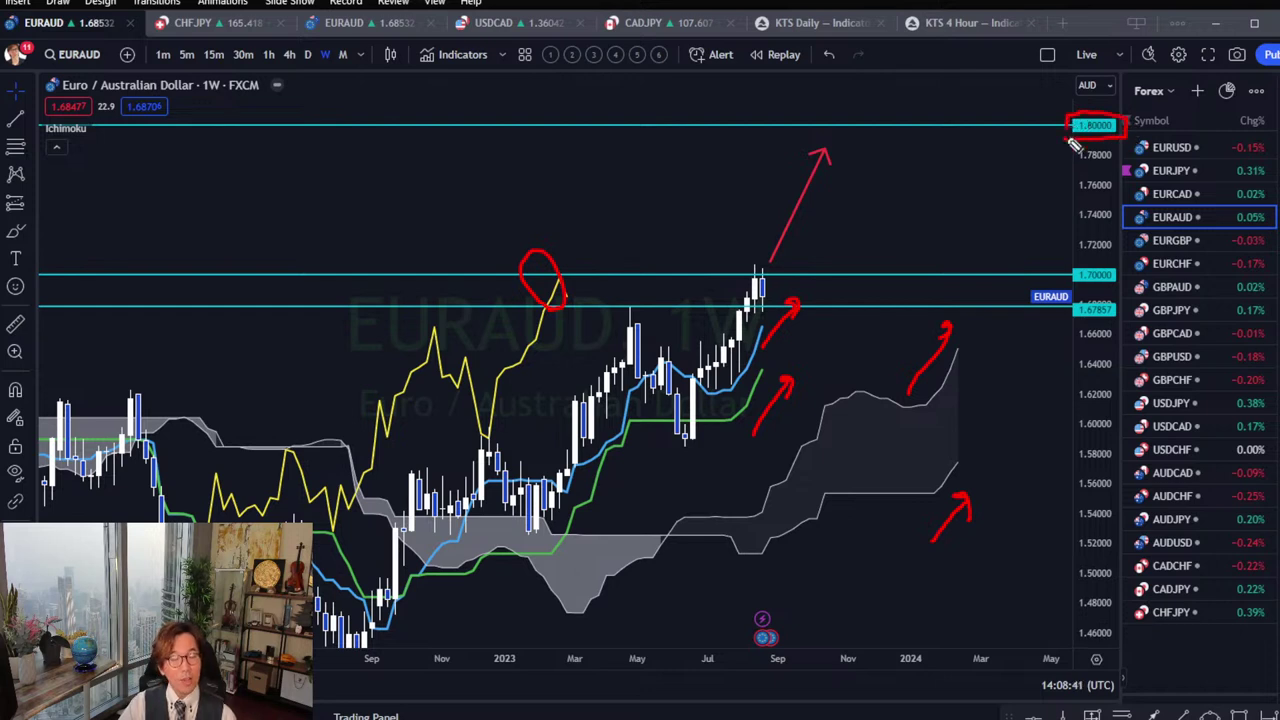
{"action": "mouse_move", "coordinate": [757, 298]}
{"action": "left_mouse_down"}
{"action": "mouse_move", "coordinate": [788, 264]}
{"action": "mouse_move", "coordinate": [912, 200]}
{"action": "mouse_move", "coordinate": [953, 147]}
{"action": "left_mouse_up"}
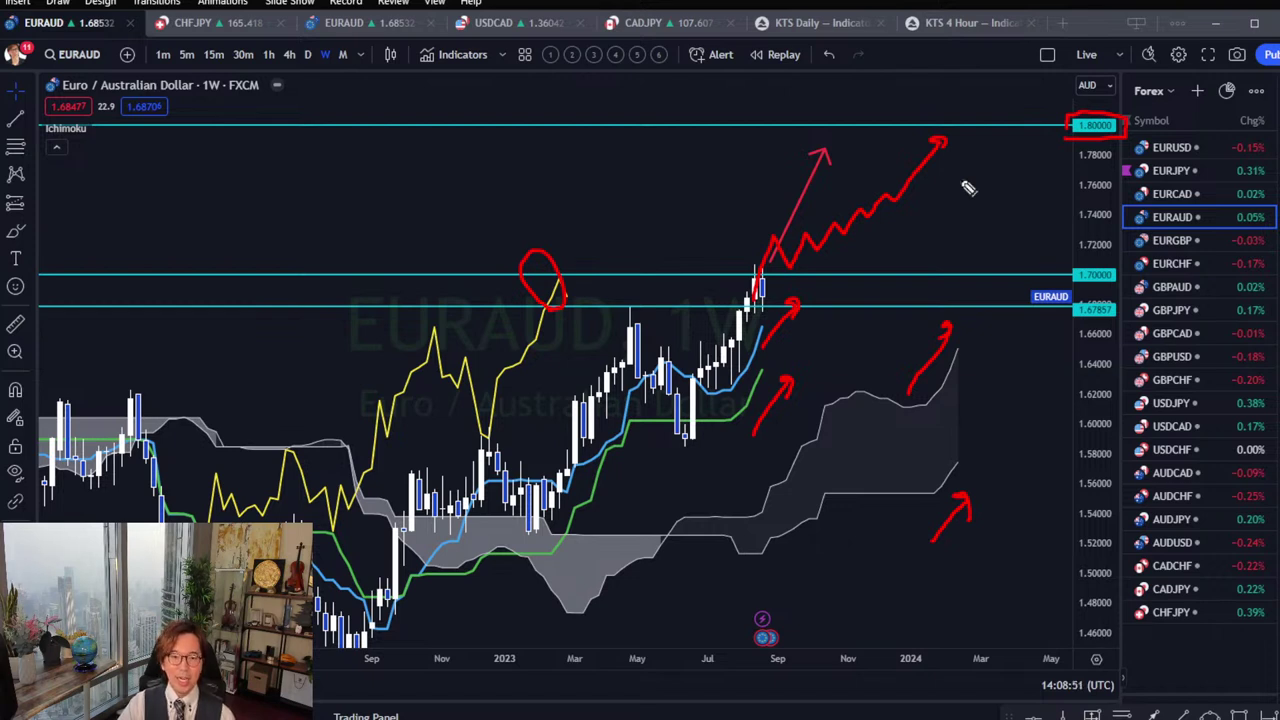
{"action": "key", "text": "ctrl+z"}
{"action": "key", "text": "ctrl+z"}
{"action": "key", "text": "ctrl+z"}
{"action": "key", "text": "ctrl+z"}
{"action": "key", "text": "ctrl+z"}
{"action": "key", "text": "ctrl+z"}
{"action": "key", "text": "ctrl+z"}
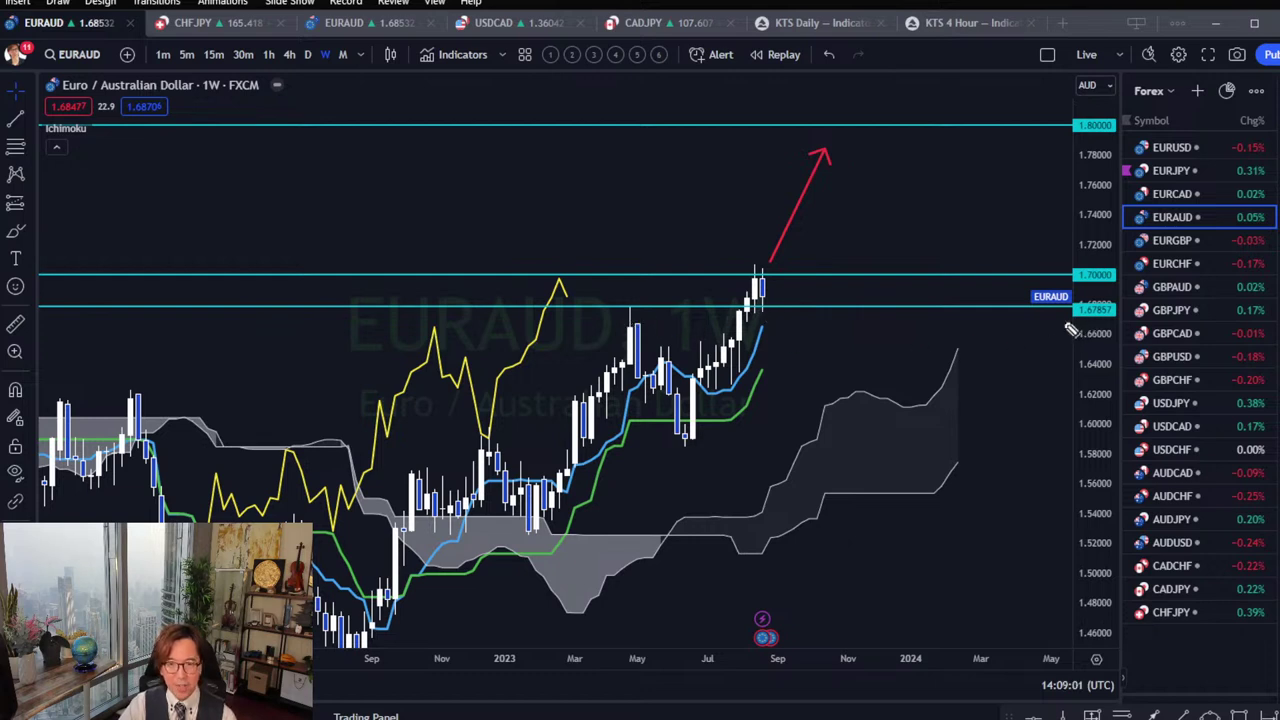
{"action": "left_click_drag", "start_coordinate": [1064, 322], "coordinate": [1120, 322]}
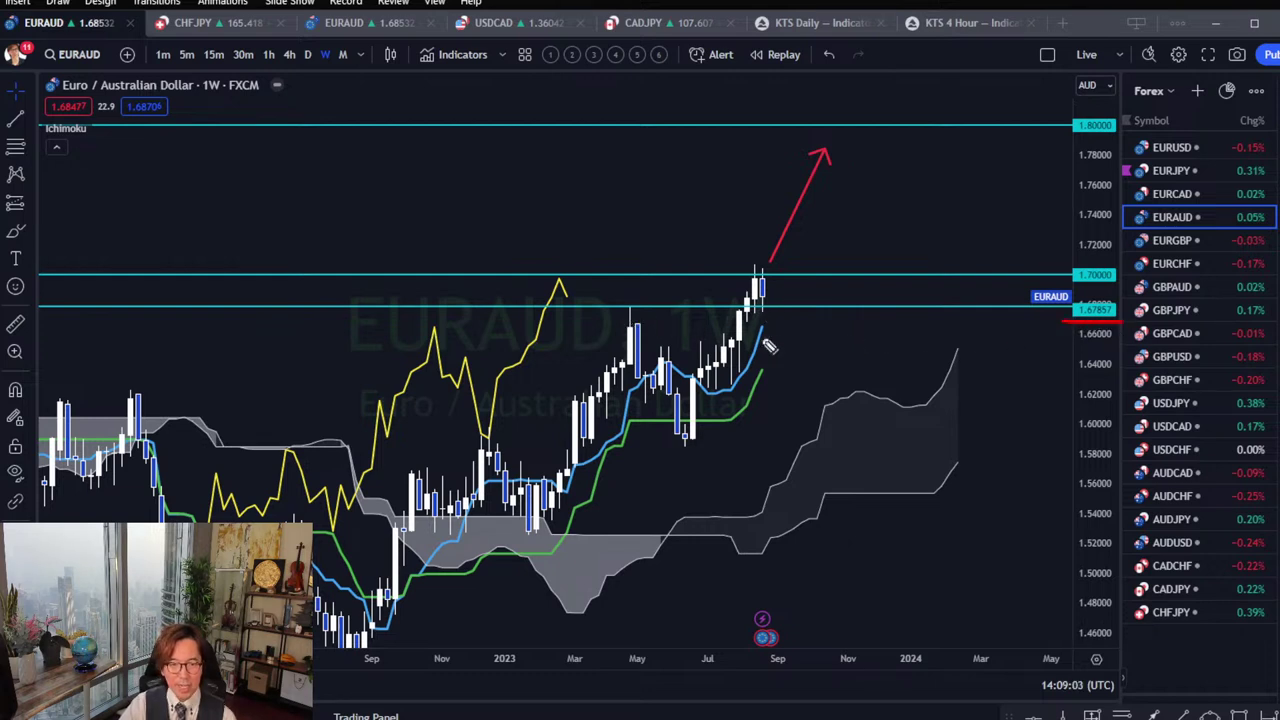
{"action": "mouse_move", "coordinate": [763, 341]}
{"action": "left_mouse_down"}
{"action": "mouse_move", "coordinate": [791, 246]}
{"action": "mouse_move", "coordinate": [808, 252]}
{"action": "left_mouse_up"}
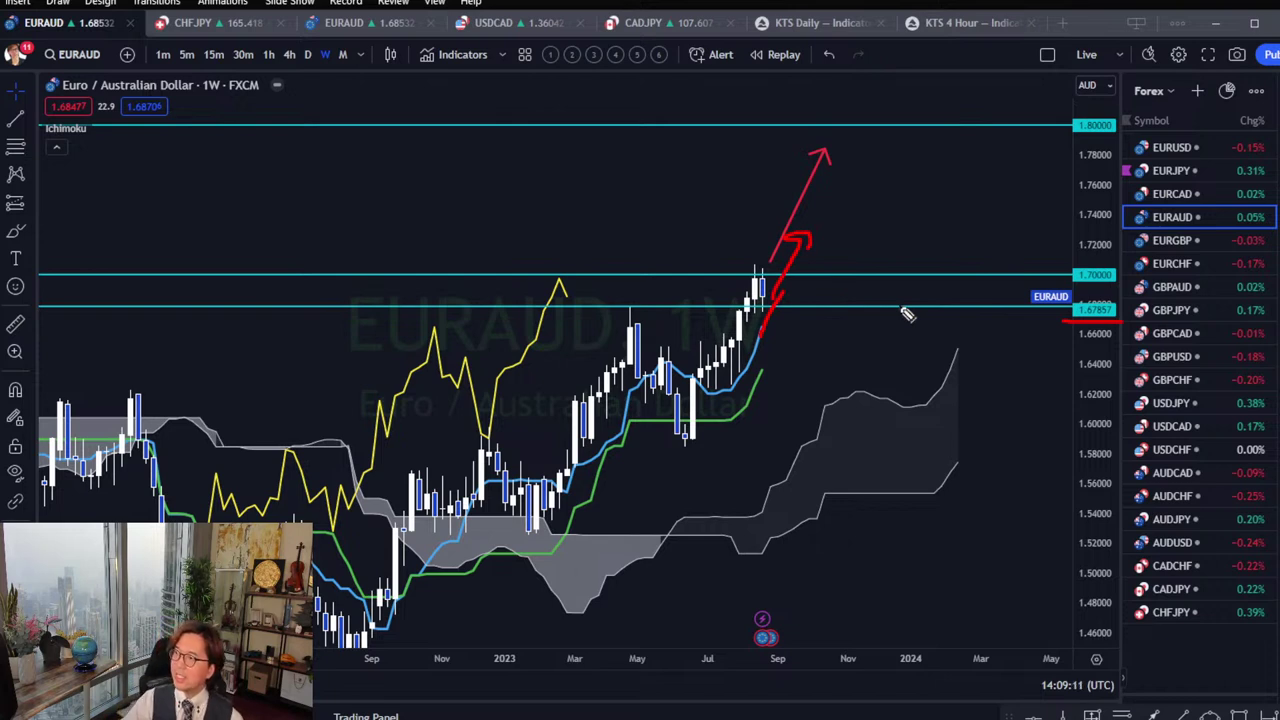
{"action": "left_click_drag", "start_coordinate": [803, 420], "coordinate": [786, 452]}
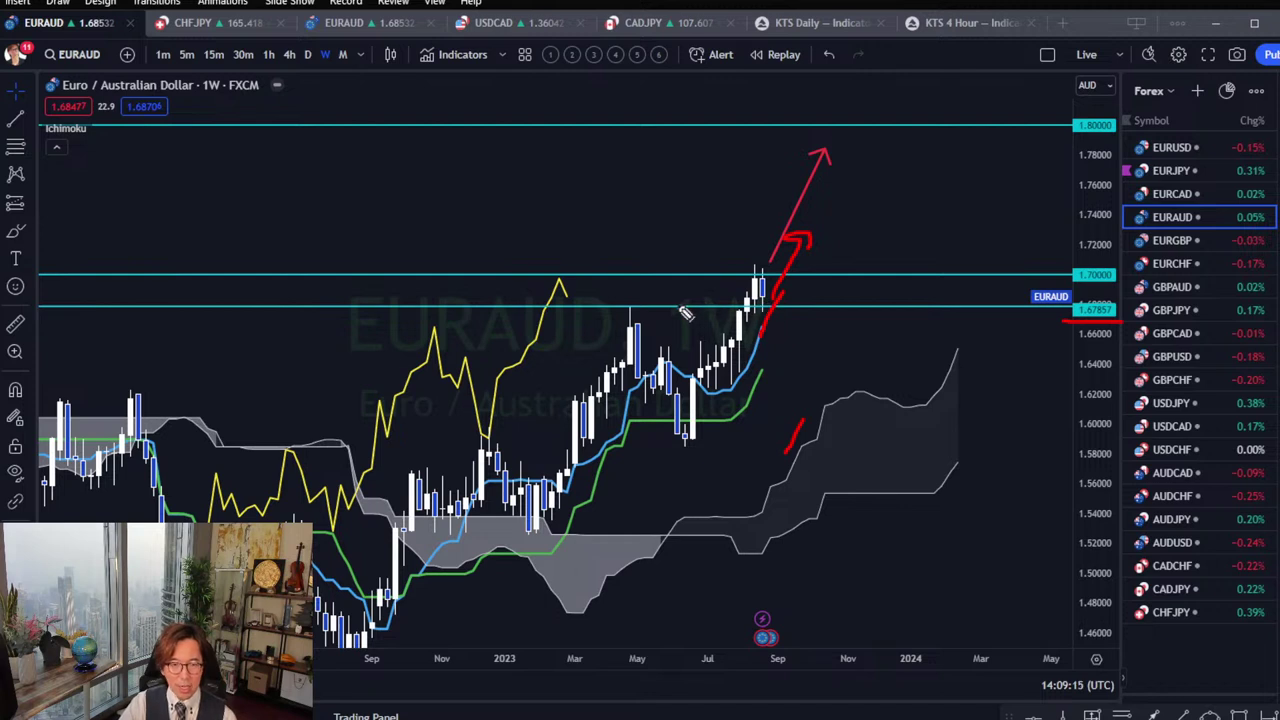
{"action": "mouse_move", "coordinate": [766, 303]}
{"action": "left_mouse_down"}
{"action": "mouse_move", "coordinate": [787, 334]}
{"action": "mouse_move", "coordinate": [820, 346]}
{"action": "mouse_move", "coordinate": [784, 340]}
{"action": "mouse_move", "coordinate": [815, 338]}
{"action": "left_mouse_up"}
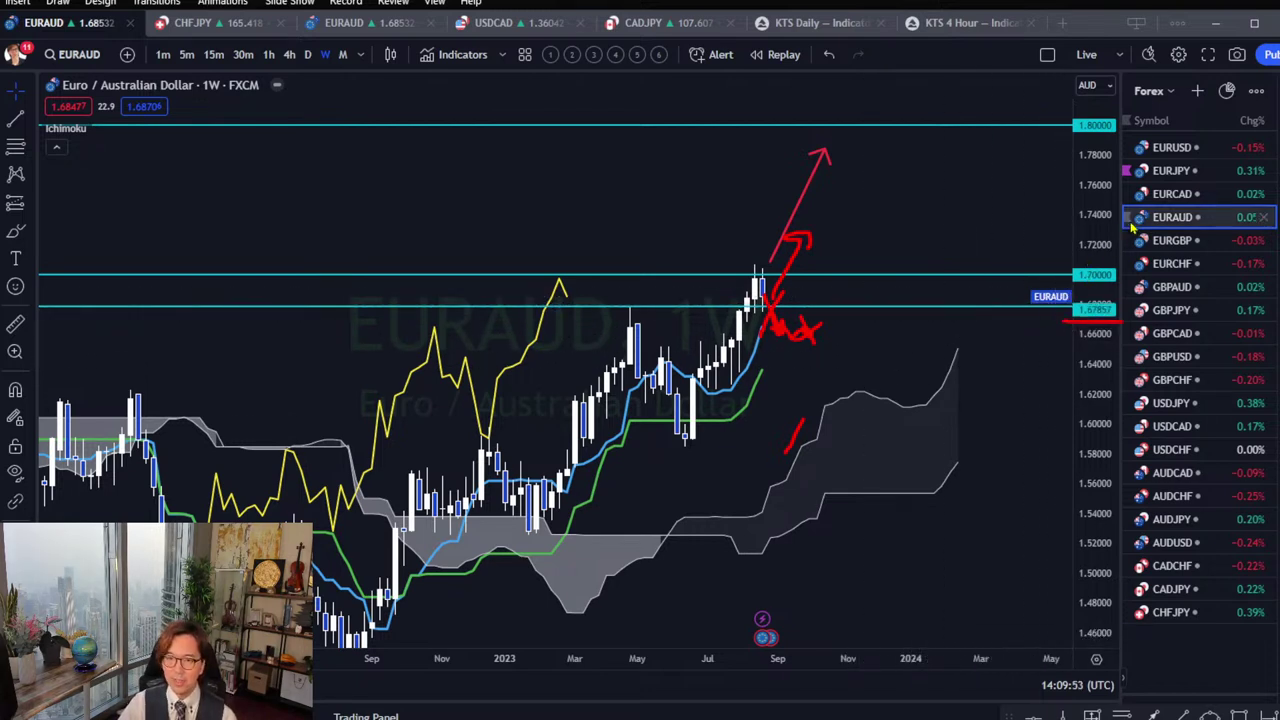
{"action": "key", "text": "ctrl+z"}
{"action": "key", "text": "ctrl+z"}
{"action": "key", "text": "ctrl+z"}
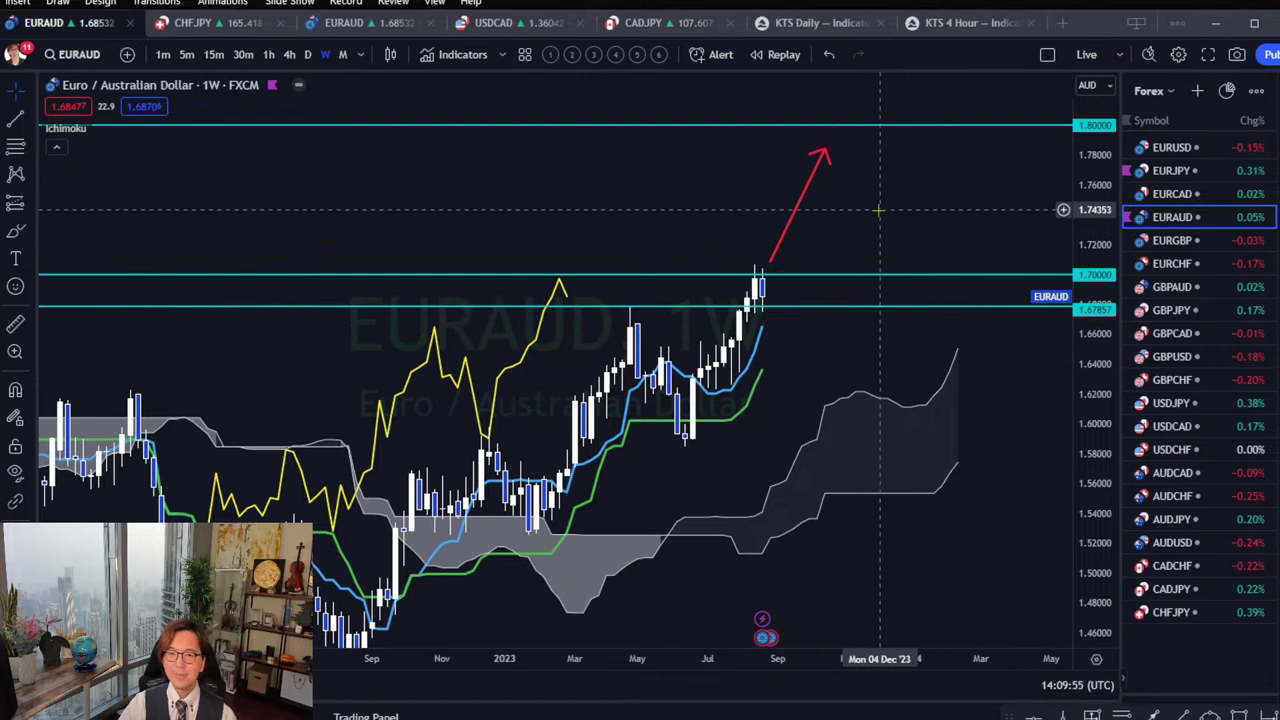
Open EURGBP weekly, dismiss the leftover measurement, and draw a red downward arrow below the cloud.
{"action": "left_click", "coordinate": [1151, 250]}
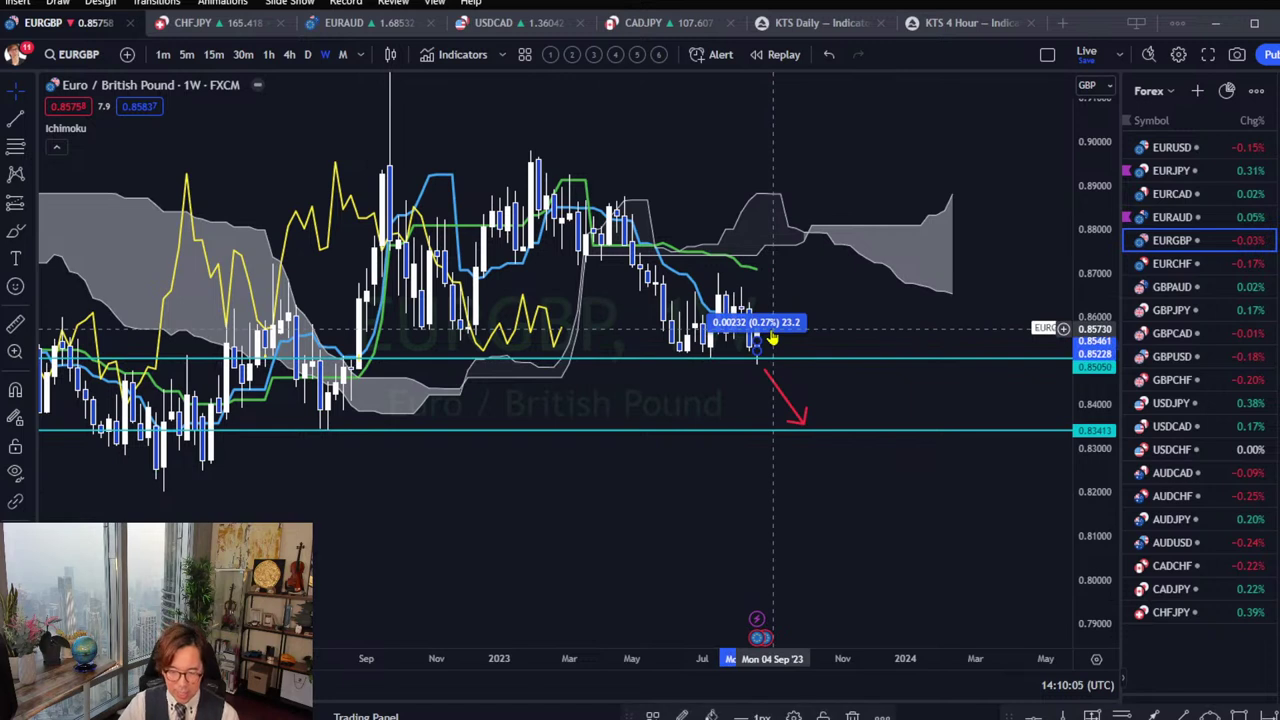
{"action": "left_click", "coordinate": [768, 370]}
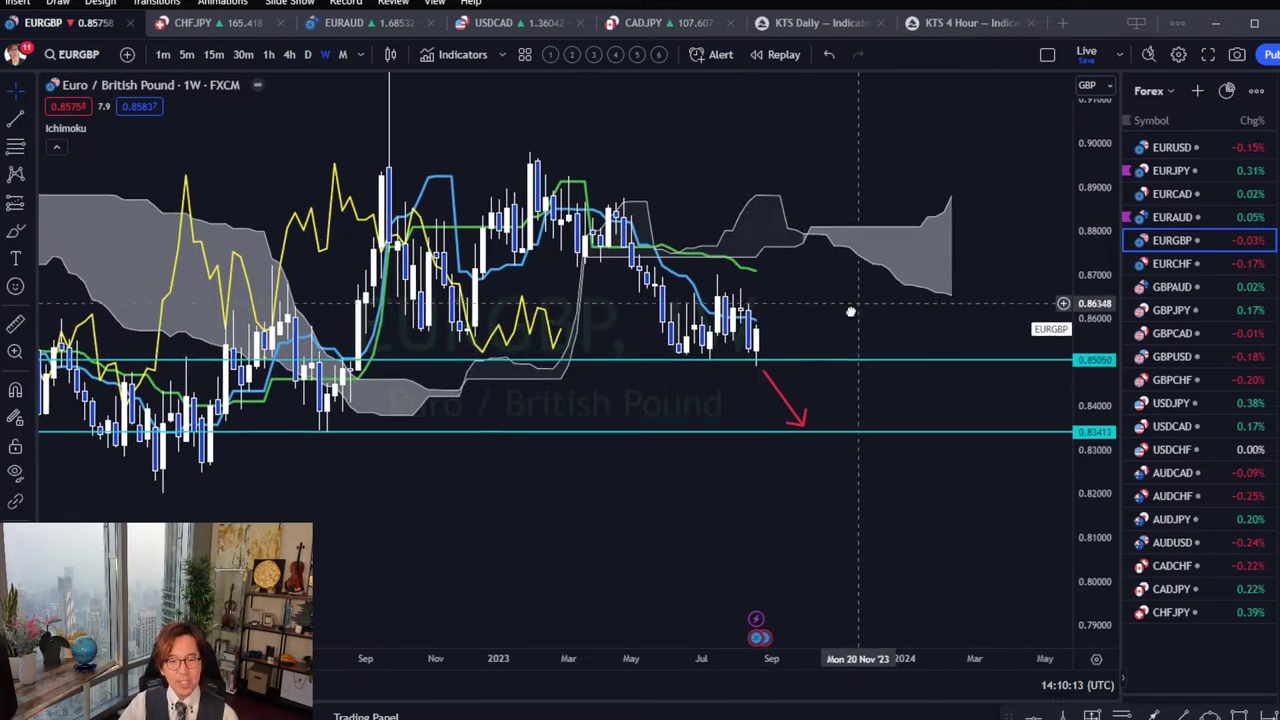
{"action": "left_click_drag", "start_coordinate": [850, 312], "coordinate": [827, 343]}
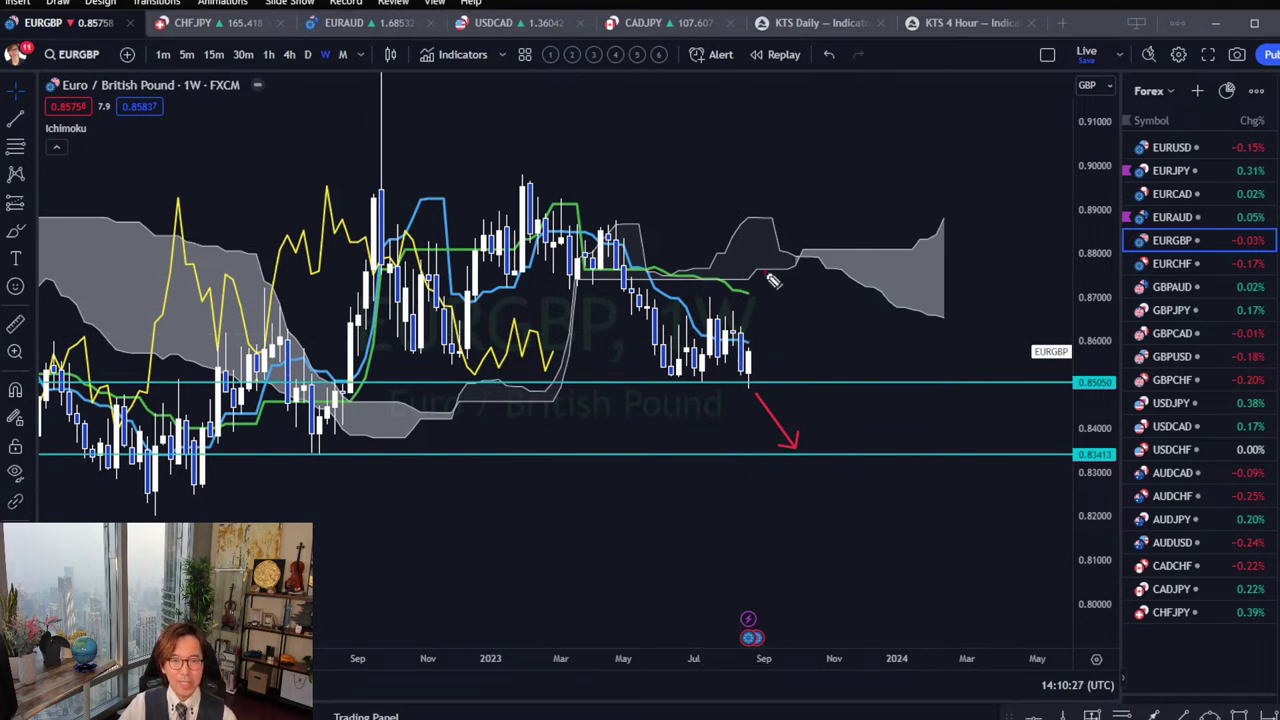
{"action": "mouse_move", "coordinate": [764, 272]}
{"action": "left_mouse_down"}
{"action": "mouse_move", "coordinate": [812, 307]}
{"action": "mouse_move", "coordinate": [804, 296]}
{"action": "mouse_move", "coordinate": [778, 352]}
{"action": "left_mouse_up"}
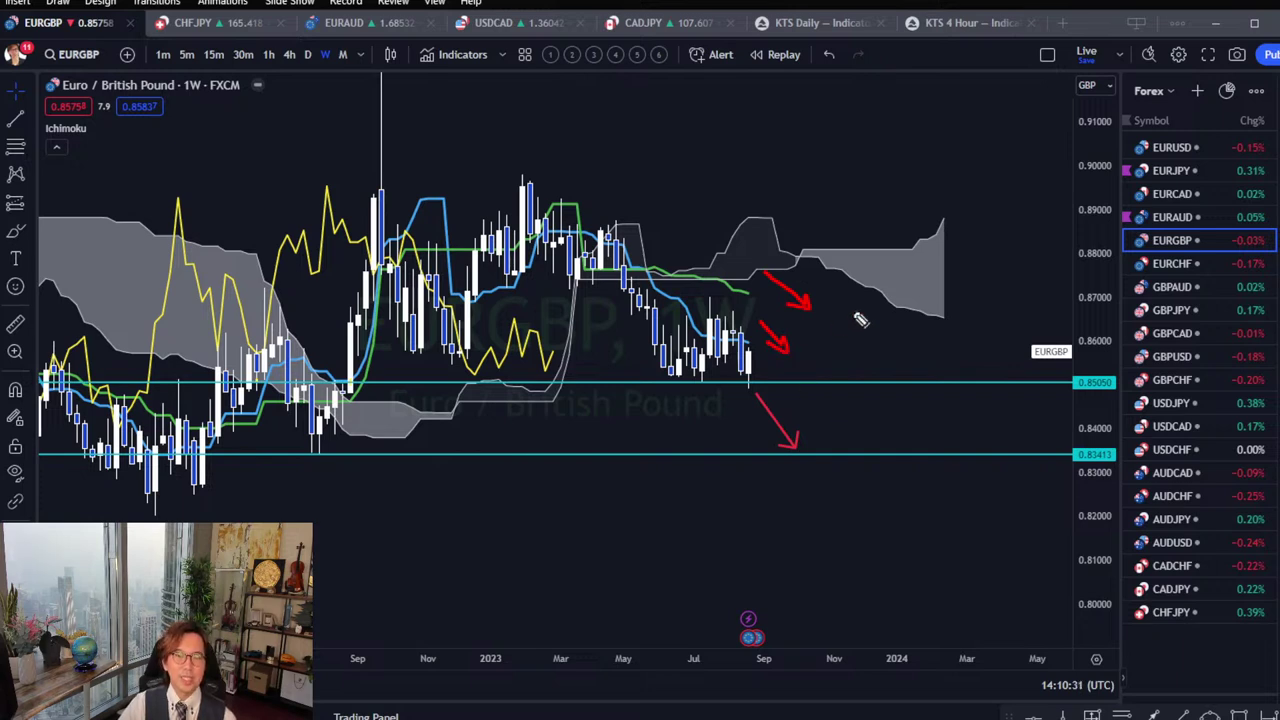
{"action": "key", "text": "alt+t"}
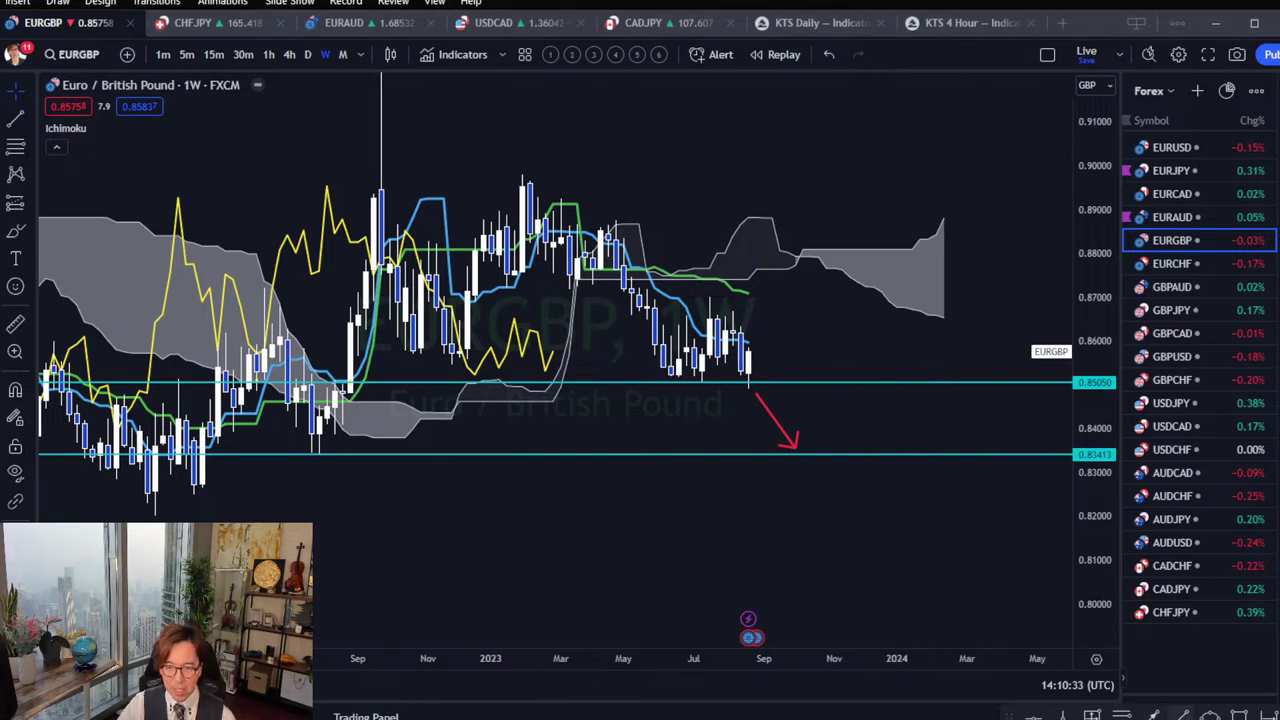
Draw a falling yellow trend line from the April high past the latest candles.
{"action": "left_click", "coordinate": [600, 200]}
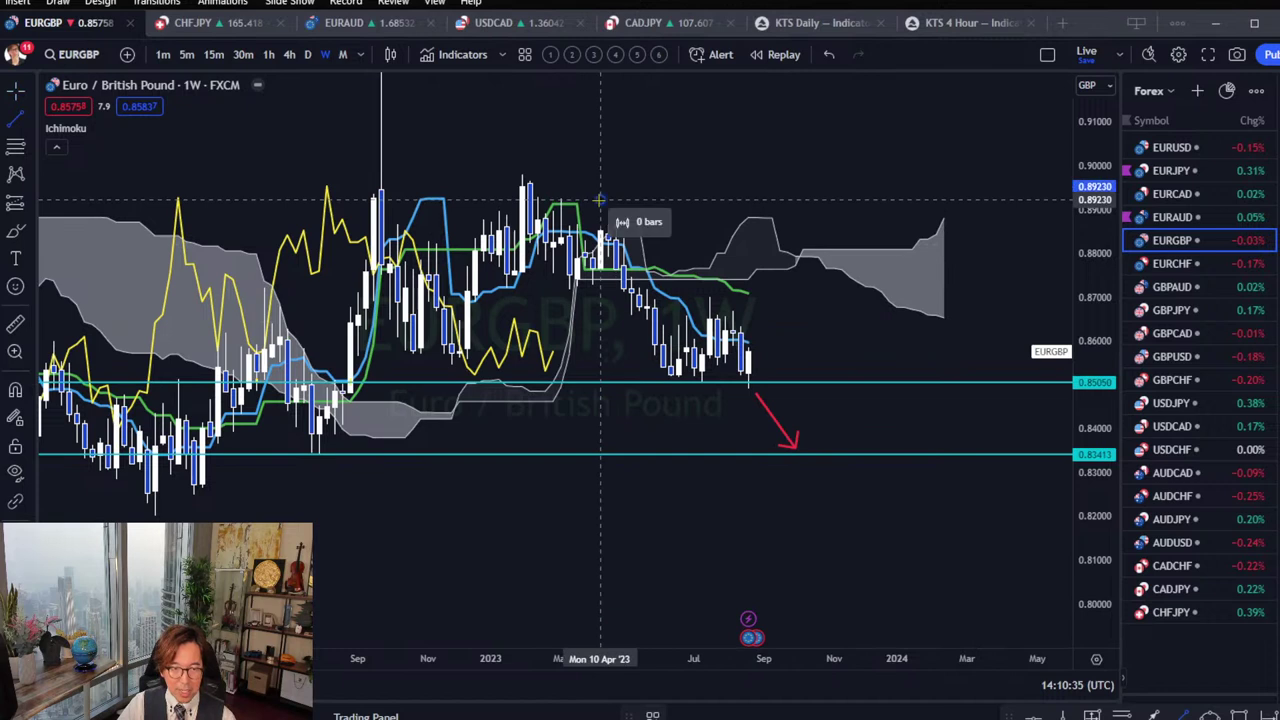
{"action": "left_click", "coordinate": [834, 407]}
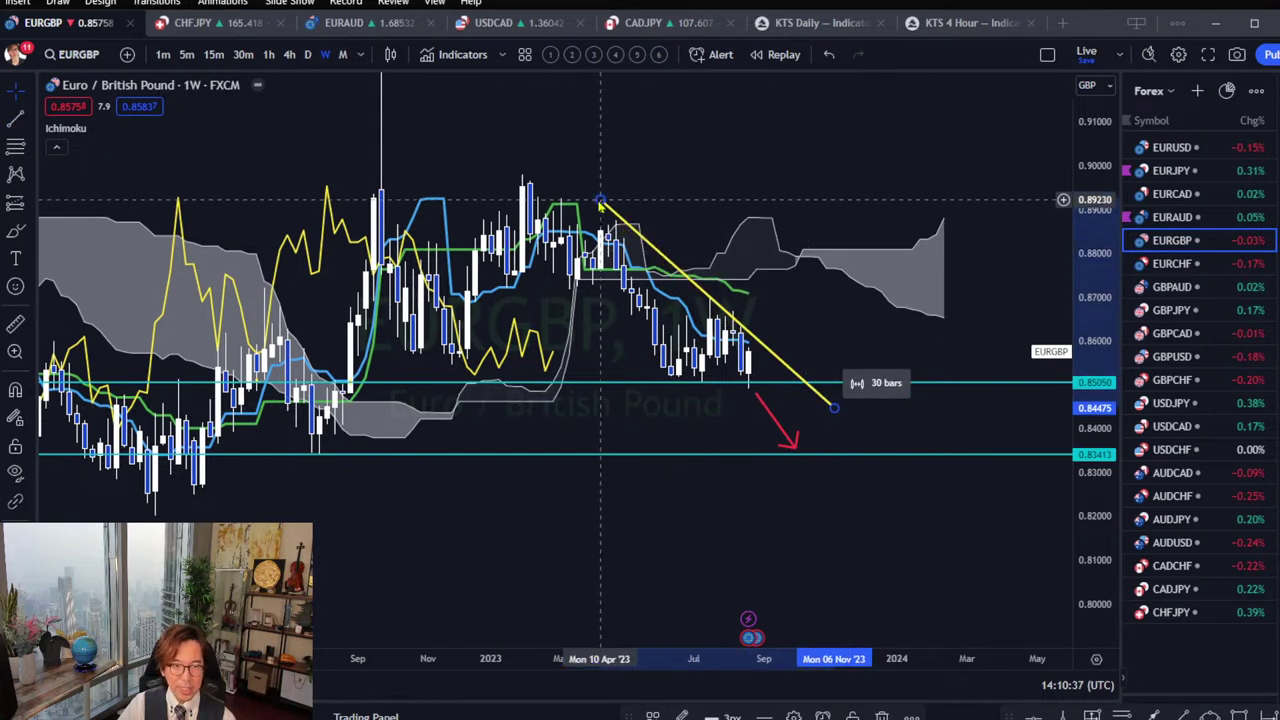
{"action": "left_click_drag", "start_coordinate": [600, 200], "coordinate": [585, 192]}
{"action": "left_click_drag", "start_coordinate": [834, 407], "coordinate": [818, 387]}
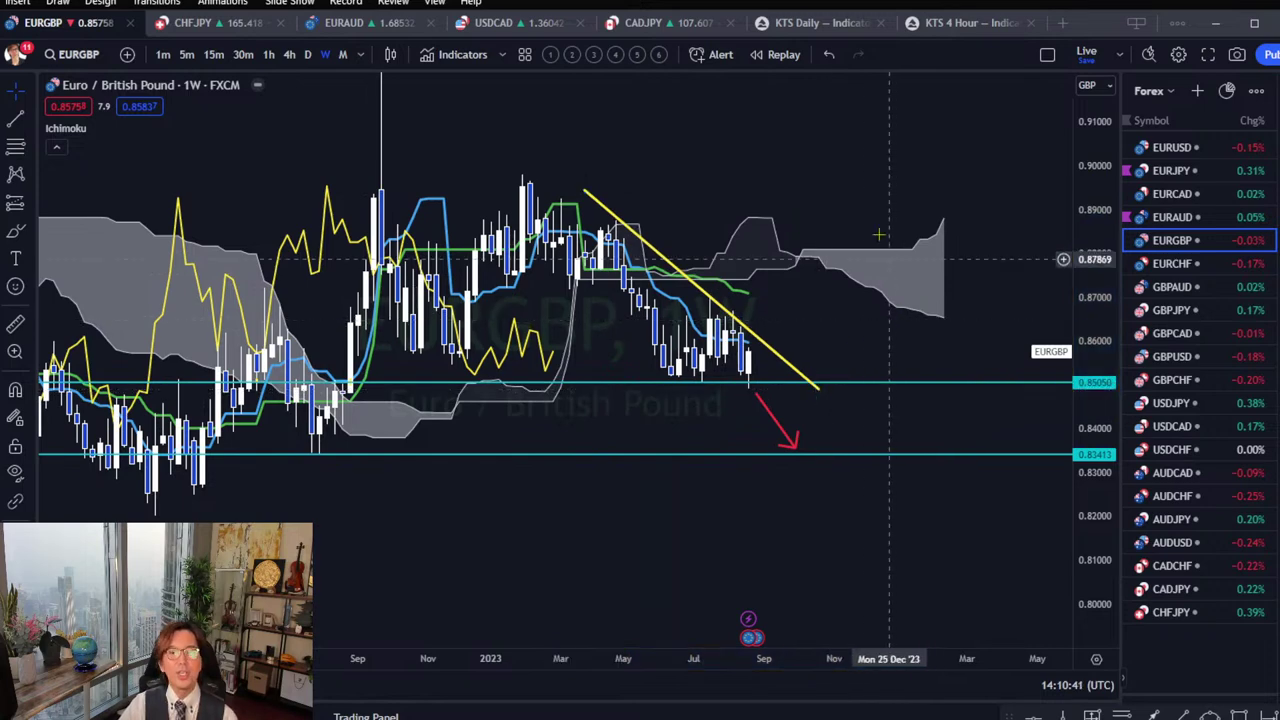
{"action": "left_click_drag", "start_coordinate": [868, 199], "coordinate": [890, 199]}
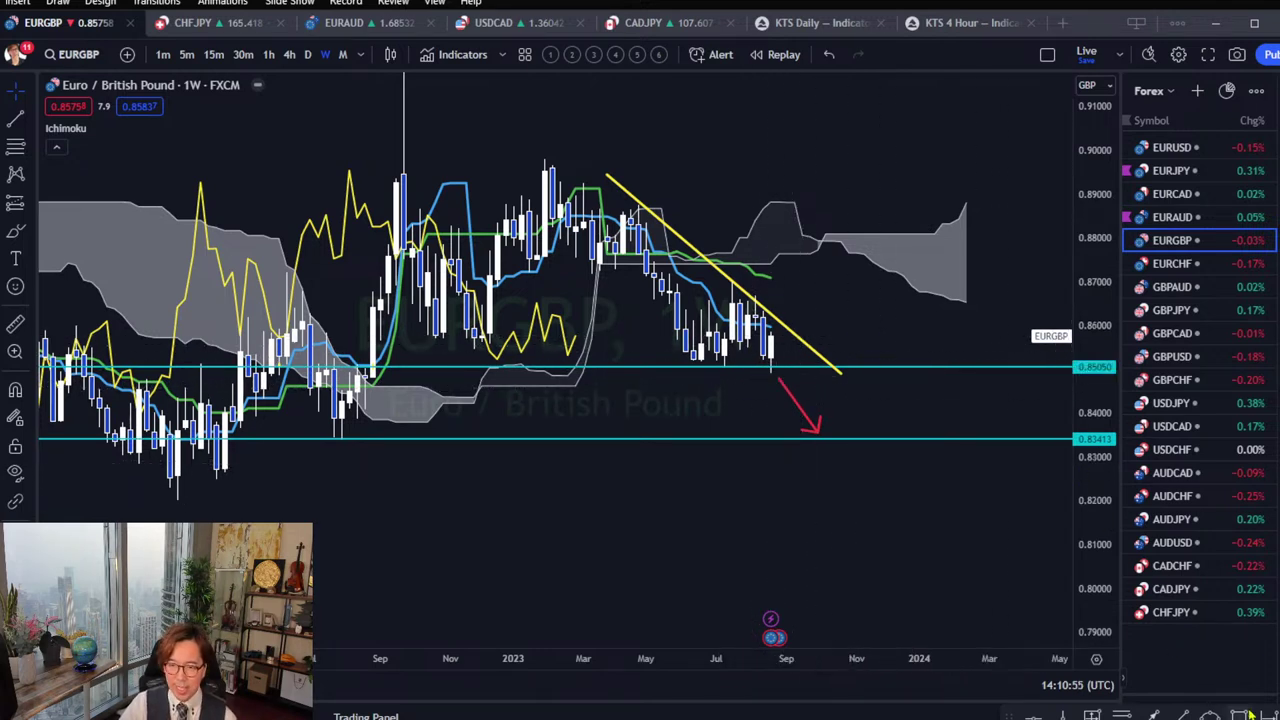
Measure from the last candle down to the lower support line, about -1.89%.
{"action": "left_click", "coordinate": [779, 368], "text": "shift"}
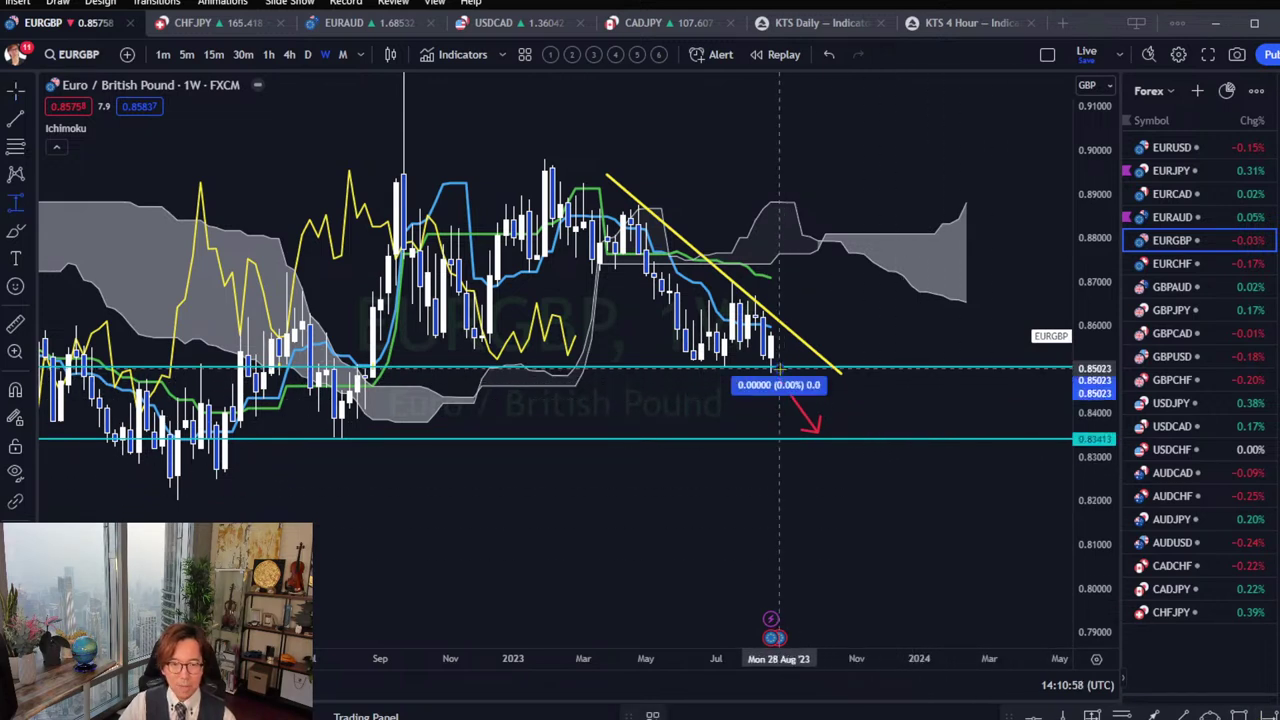
{"action": "left_click", "coordinate": [779, 437]}
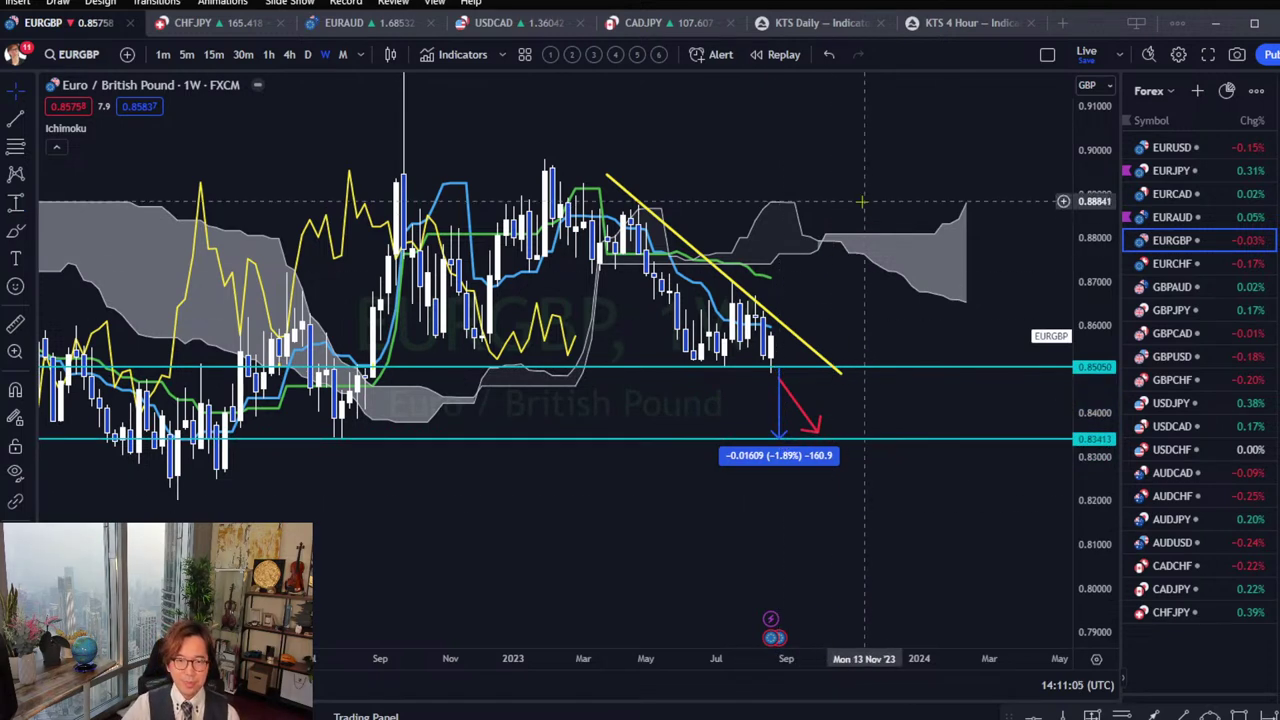
{"action": "left_click_drag", "start_coordinate": [864, 223], "coordinate": [872, 265]}
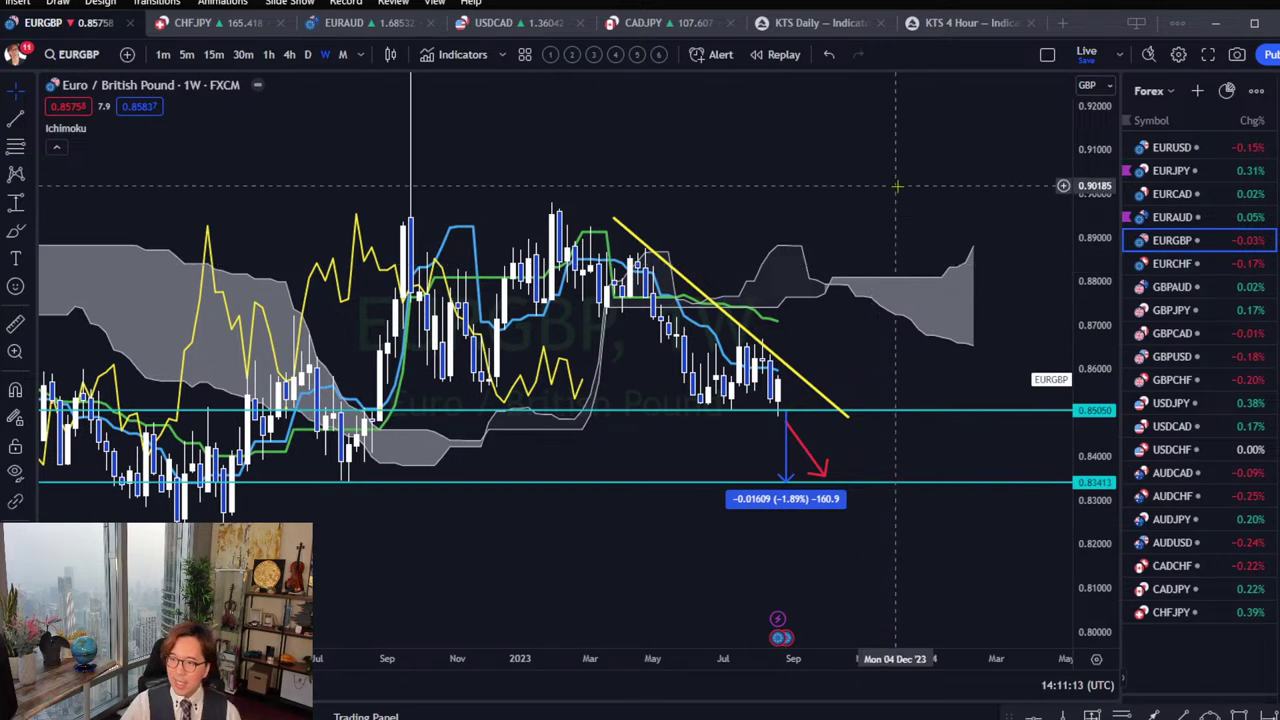
Open EURCHF weekly, pan to recent candles and inspect its yellow trend line, then move to GBPAUD.
{"action": "left_click", "coordinate": [1189, 268]}
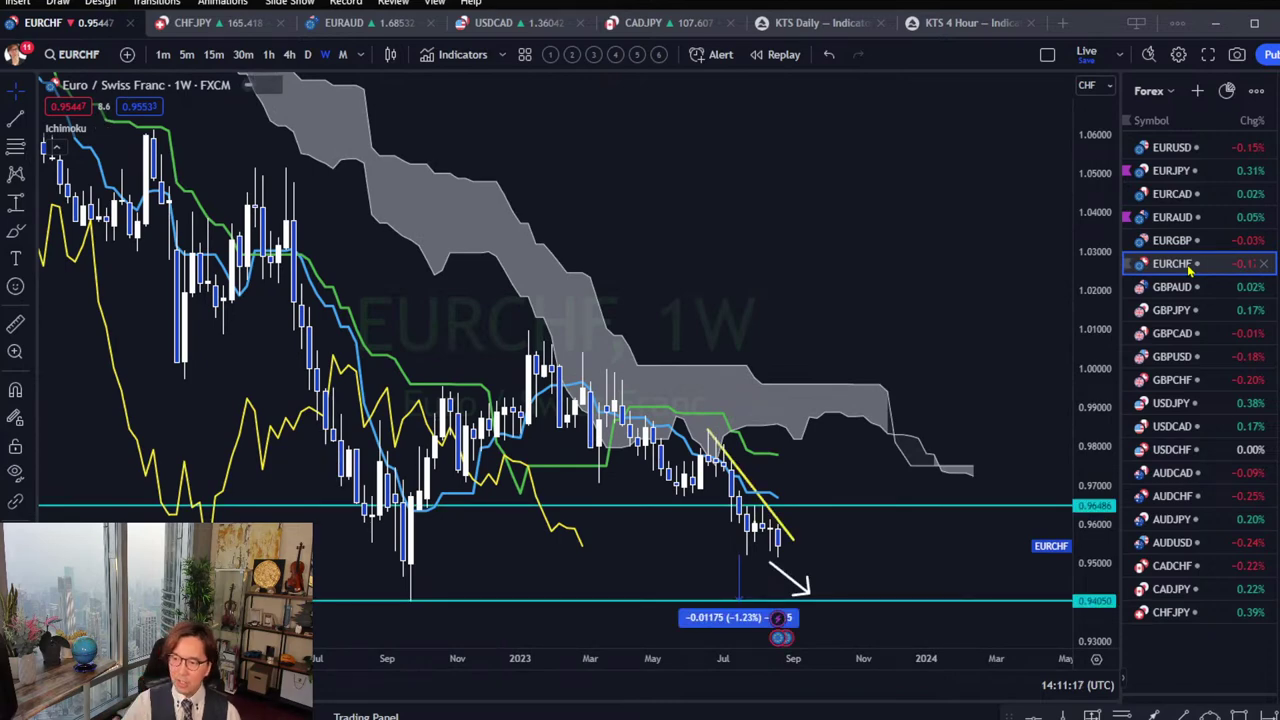
{"action": "left_click_drag", "start_coordinate": [874, 404], "coordinate": [820, 228]}
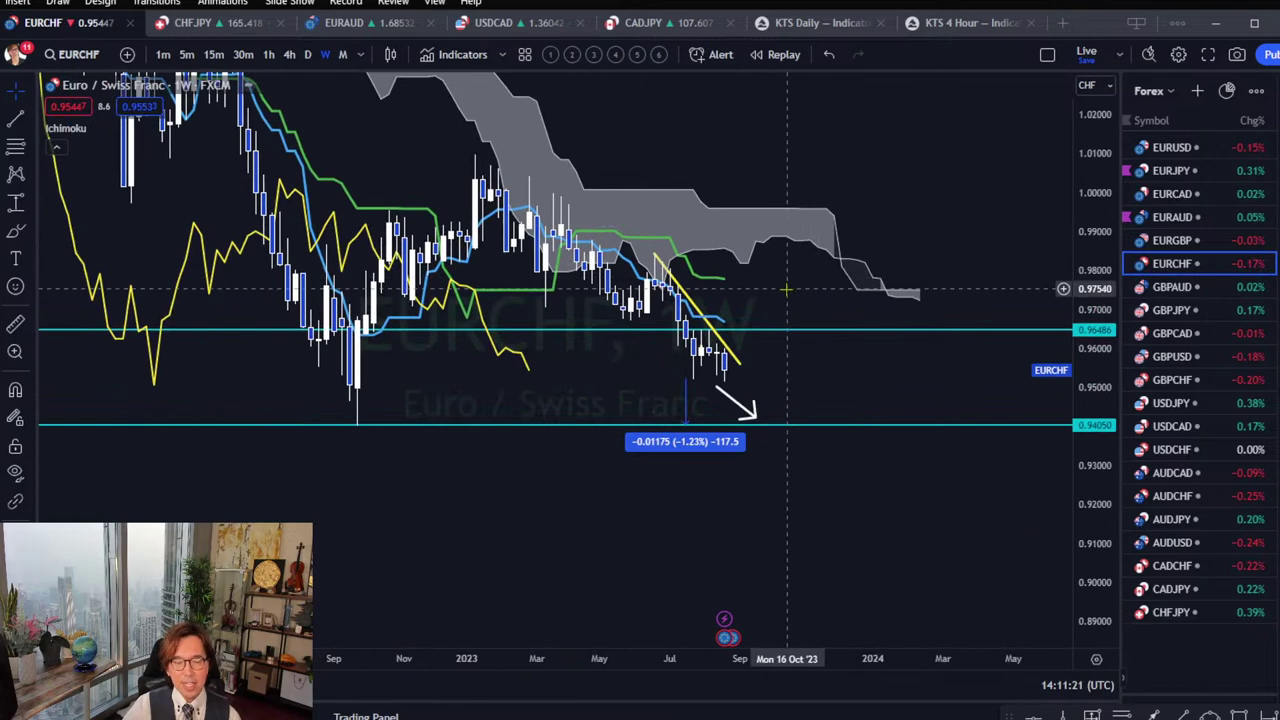
{"action": "left_click_drag", "start_coordinate": [787, 289], "coordinate": [833, 286]}
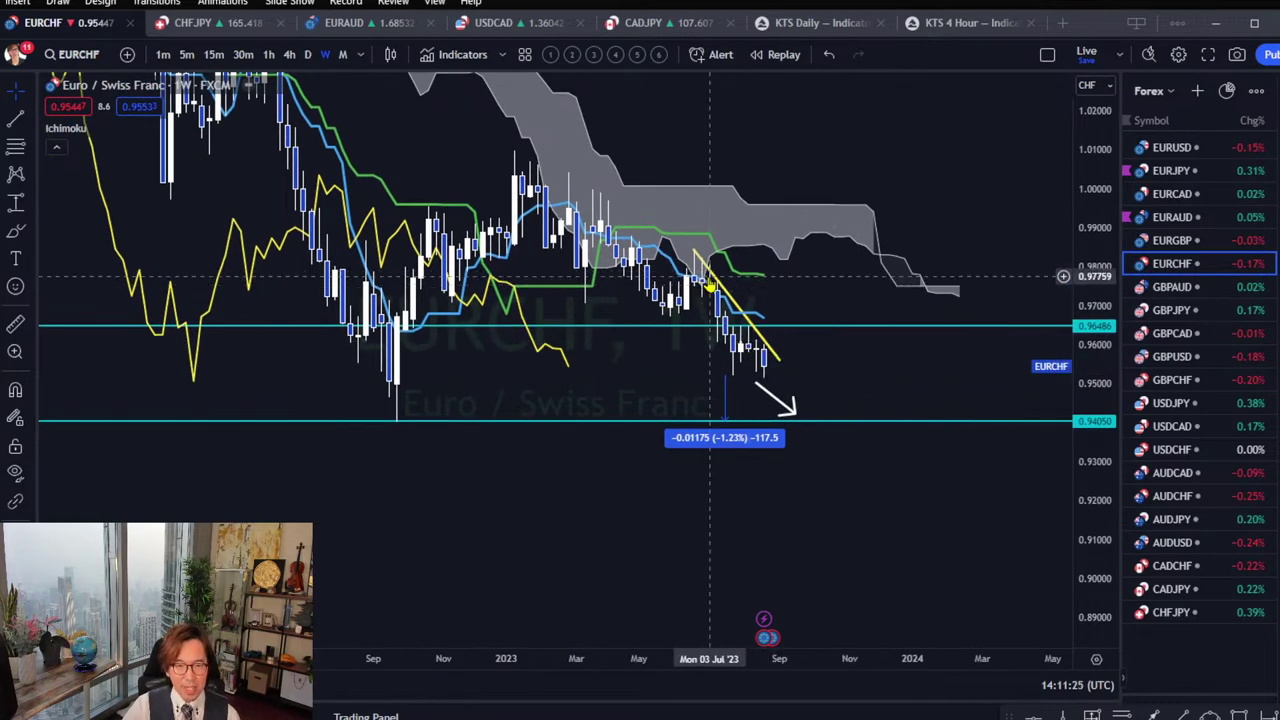
{"action": "left_click", "coordinate": [697, 252]}
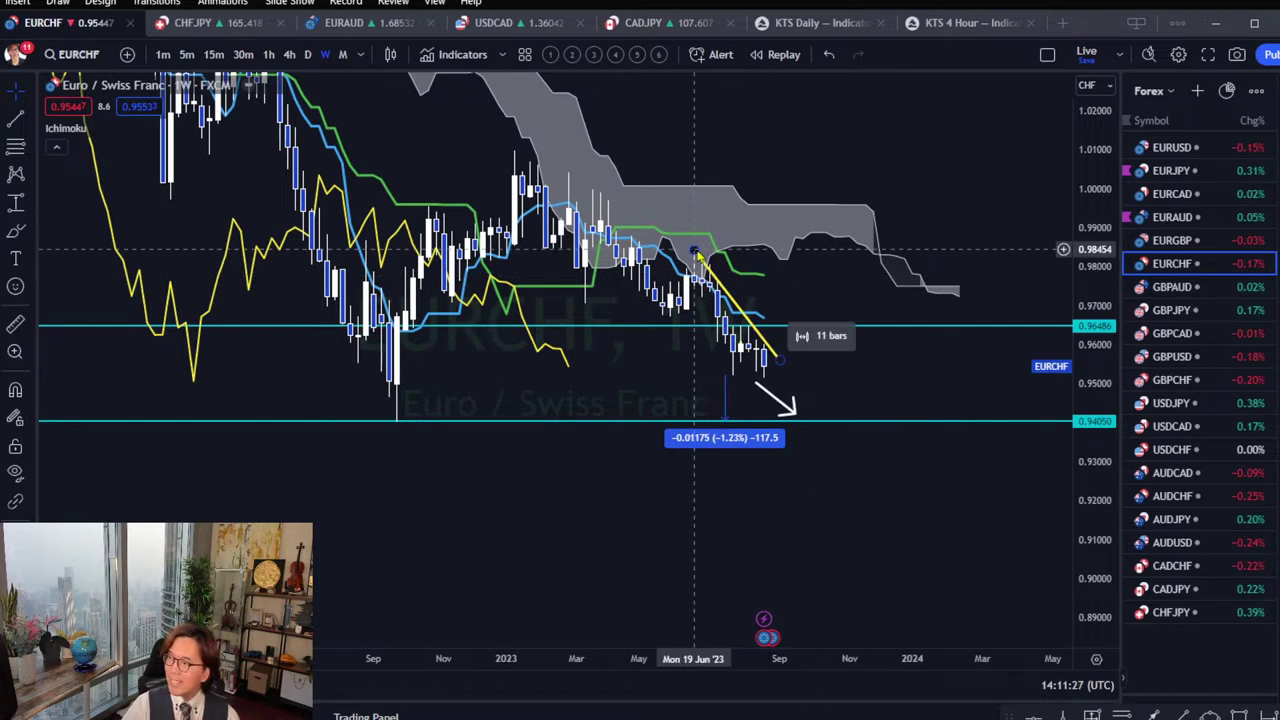
{"action": "left_click", "coordinate": [780, 338]}
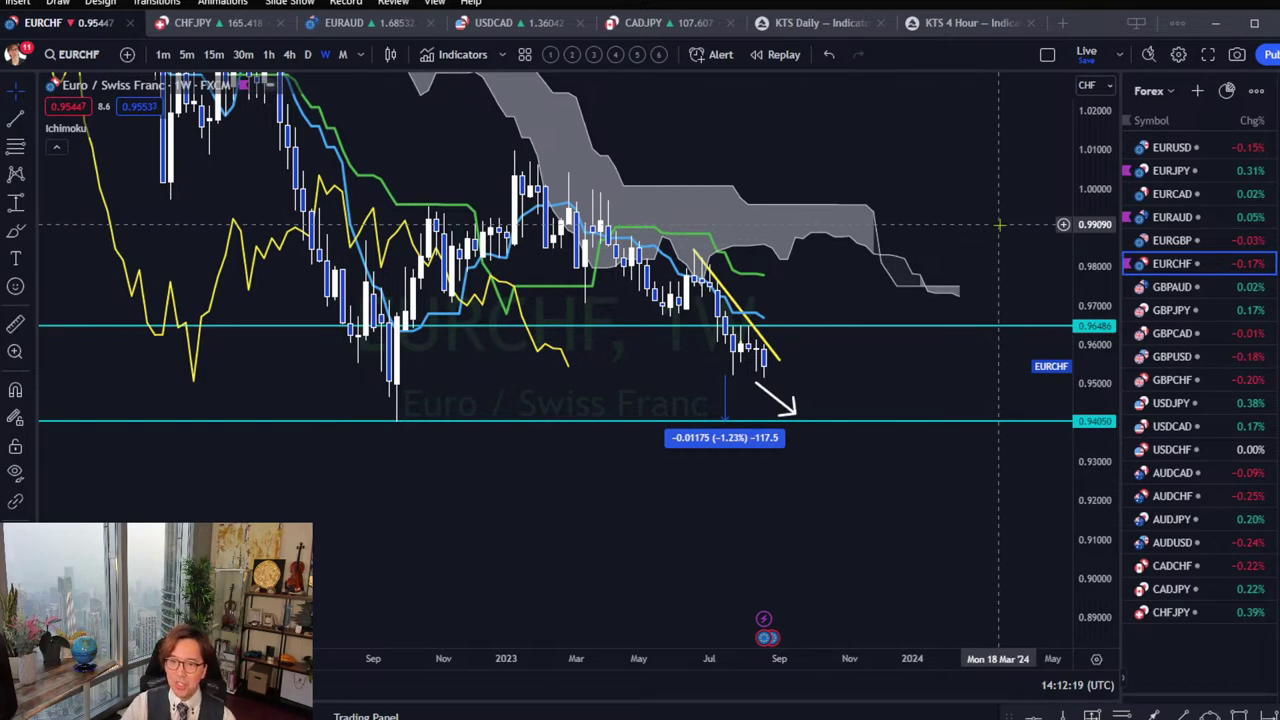
{"action": "key", "text": "Down"}
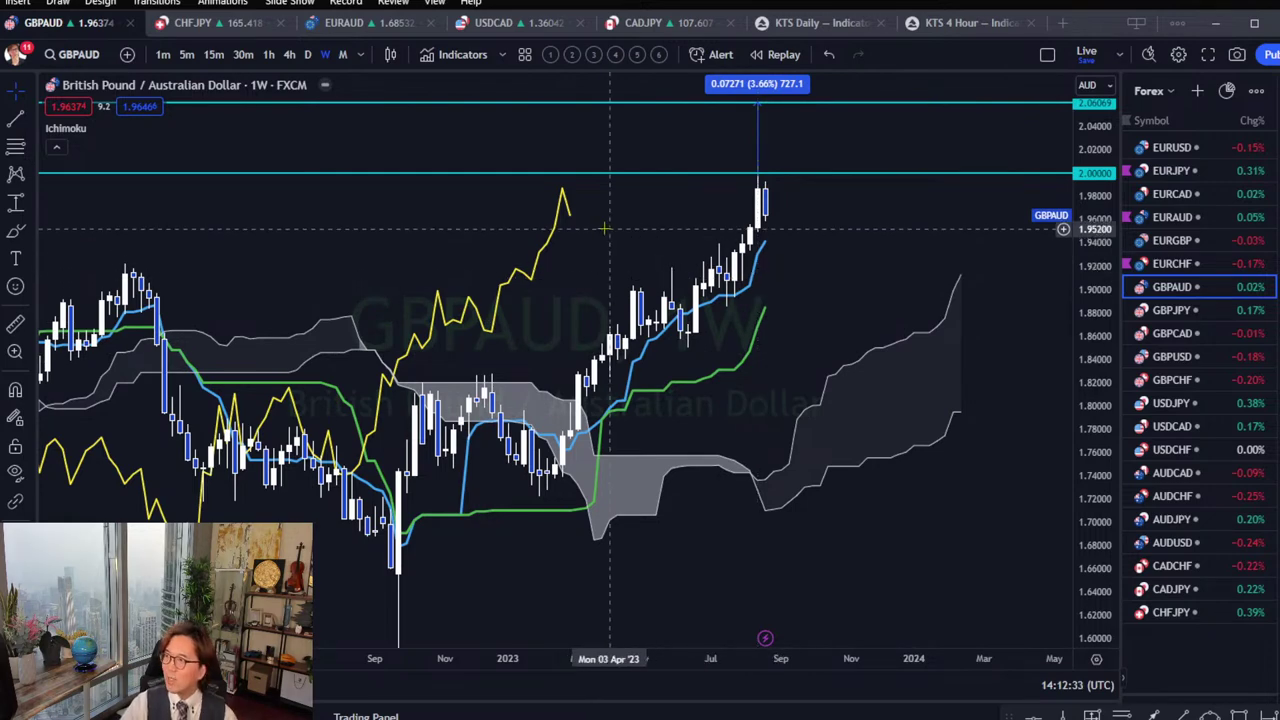
Flag GBPAUD purple and zoom in on its latest weekly candles near 2.0000.
{"action": "left_click_drag", "start_coordinate": [800, 223], "coordinate": [806, 257]}
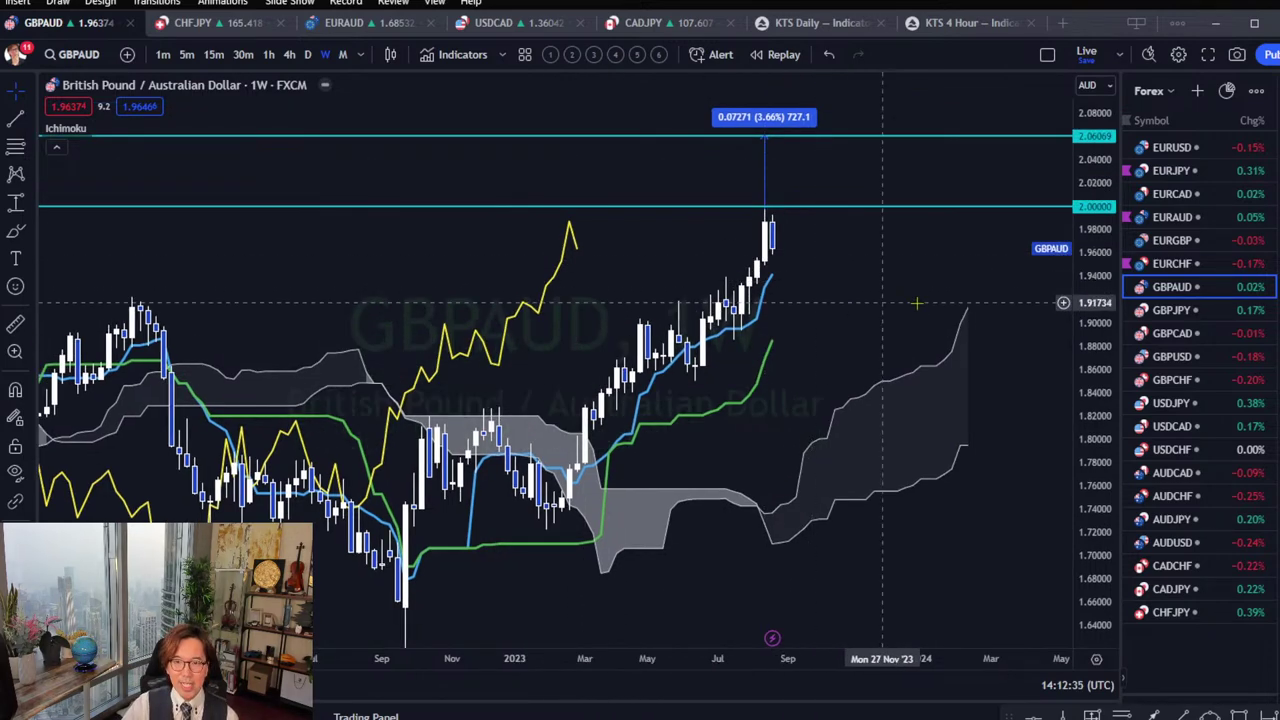
{"action": "left_click_drag", "start_coordinate": [1105, 258], "coordinate": [966, 309]}
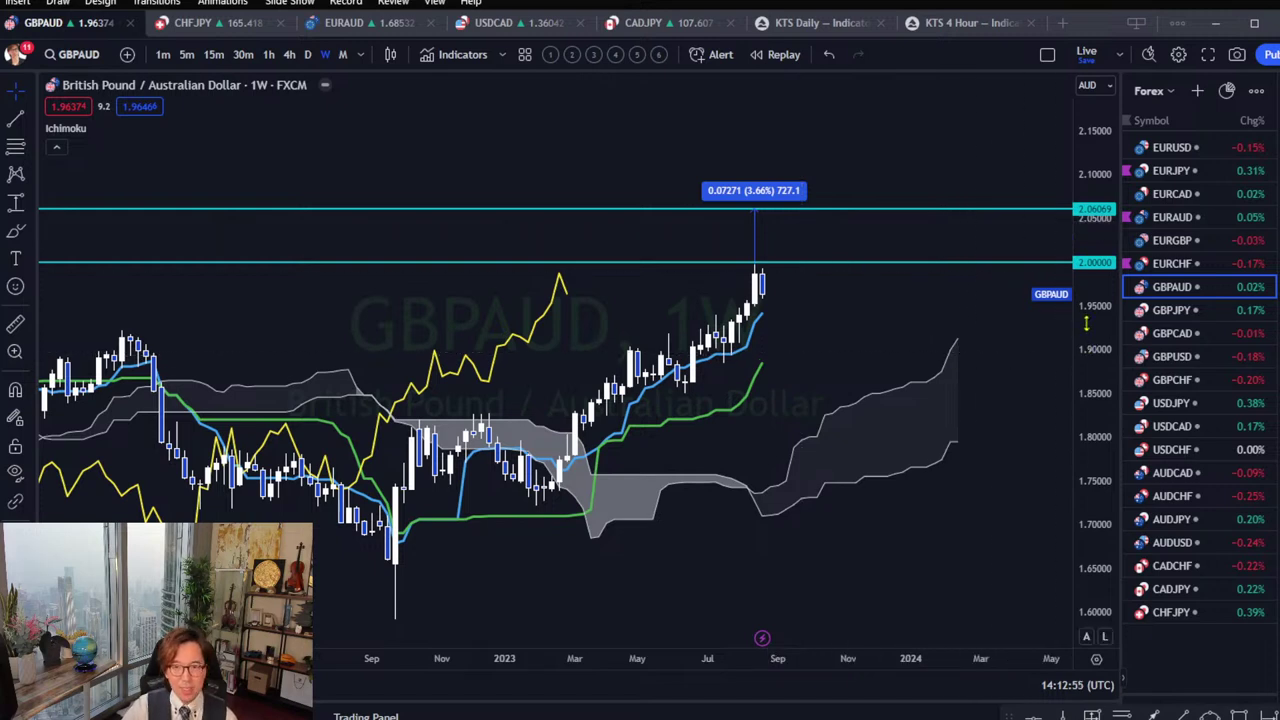
{"action": "left_click", "coordinate": [1129, 290]}
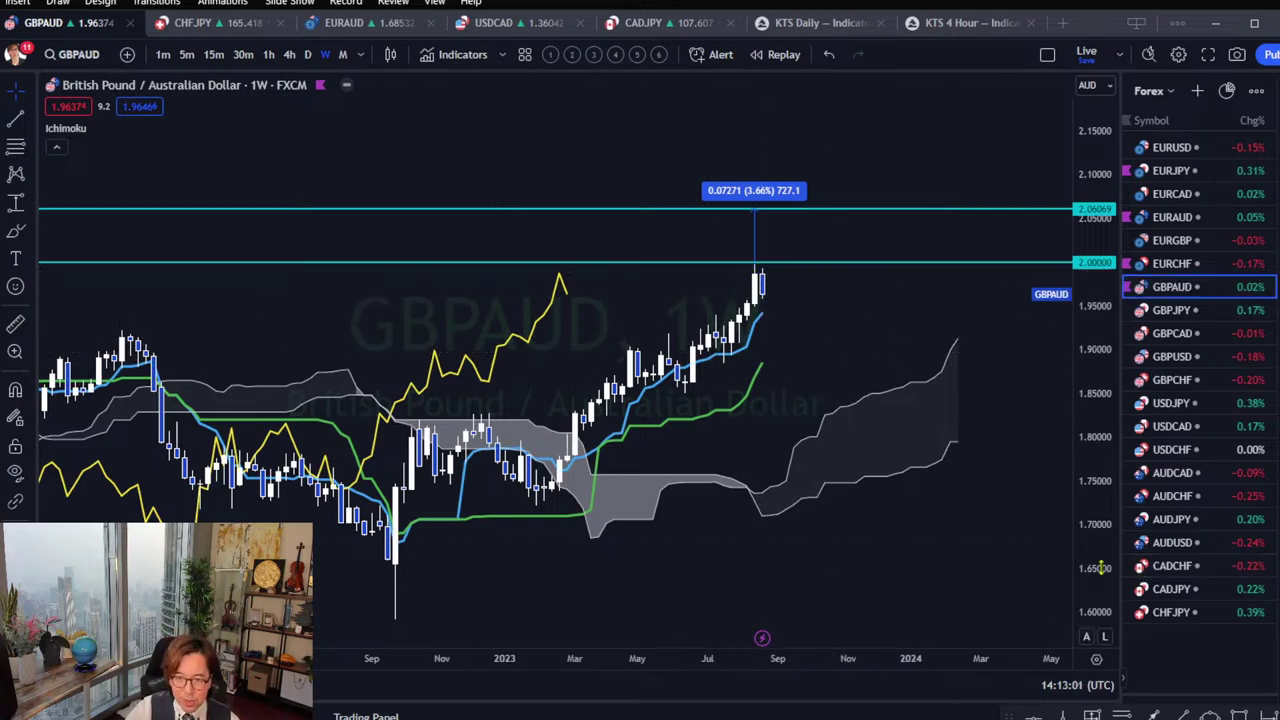
{"action": "left_click_drag", "start_coordinate": [1100, 567], "coordinate": [1100, 640]}
{"action": "scroll", "coordinate": [700, 620], "scroll_direction": "up", "scroll_amount": 3}
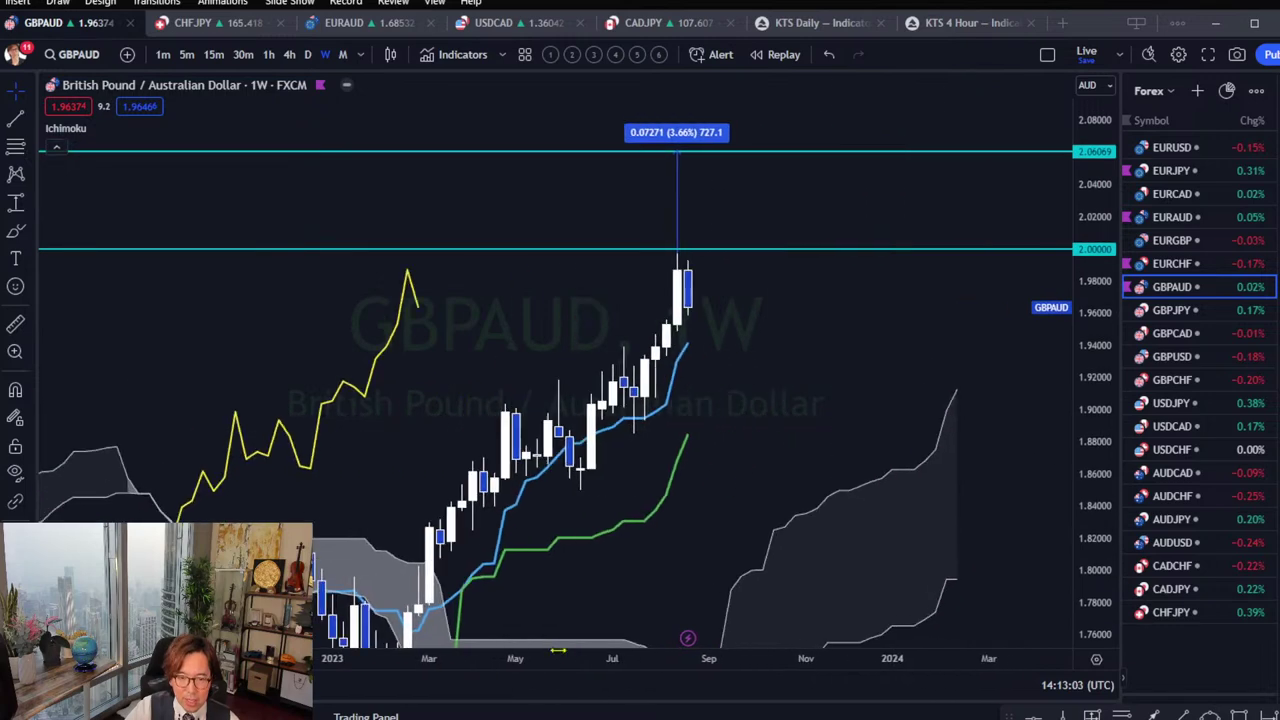
{"action": "left_click_drag", "start_coordinate": [620, 261], "coordinate": [634, 274]}
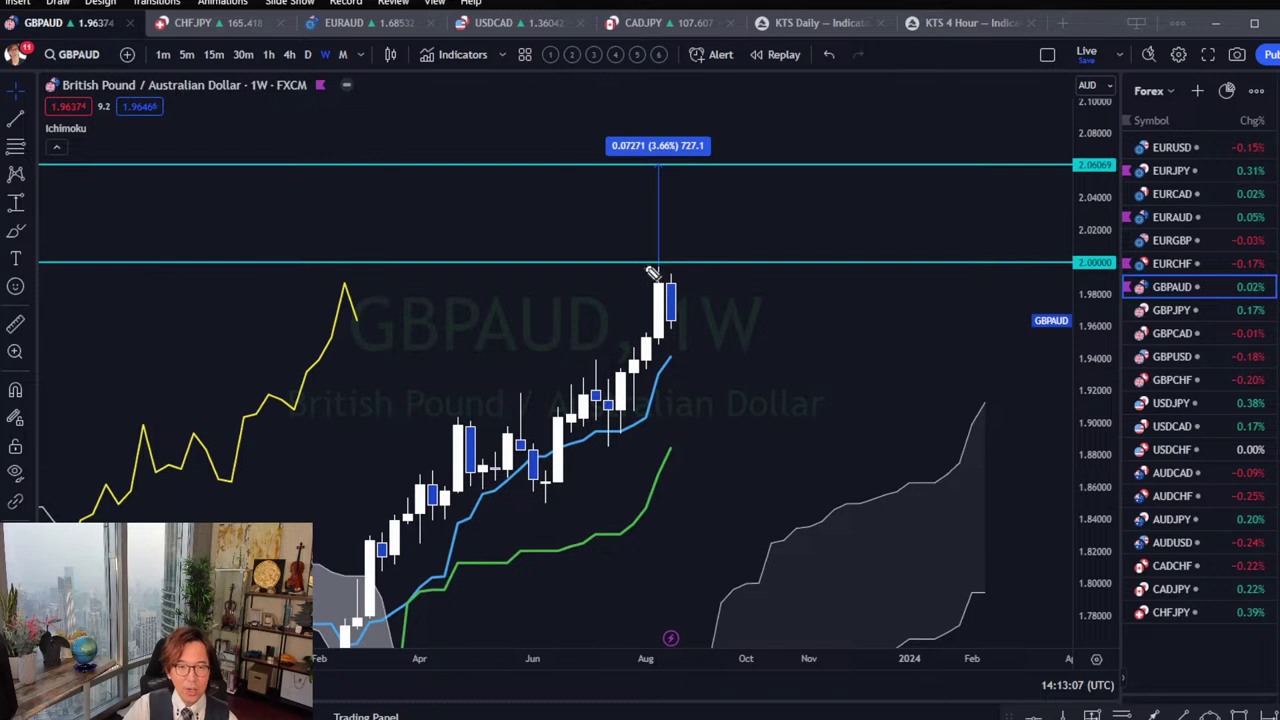
Sketch red lines, an upward arrow and a 'D' around GBPAUD's top candles near 2.0000.
{"action": "left_click_drag", "start_coordinate": [645, 265], "coordinate": [690, 272]}
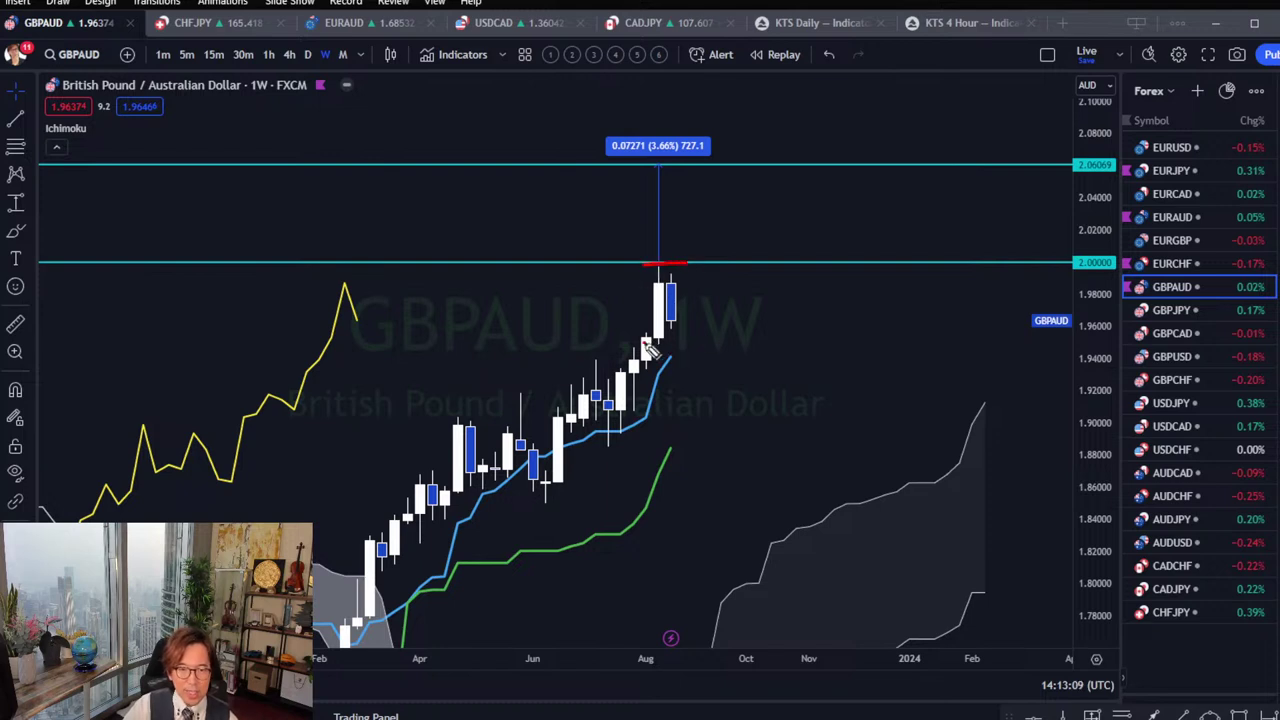
{"action": "left_click_drag", "start_coordinate": [644, 345], "coordinate": [690, 346]}
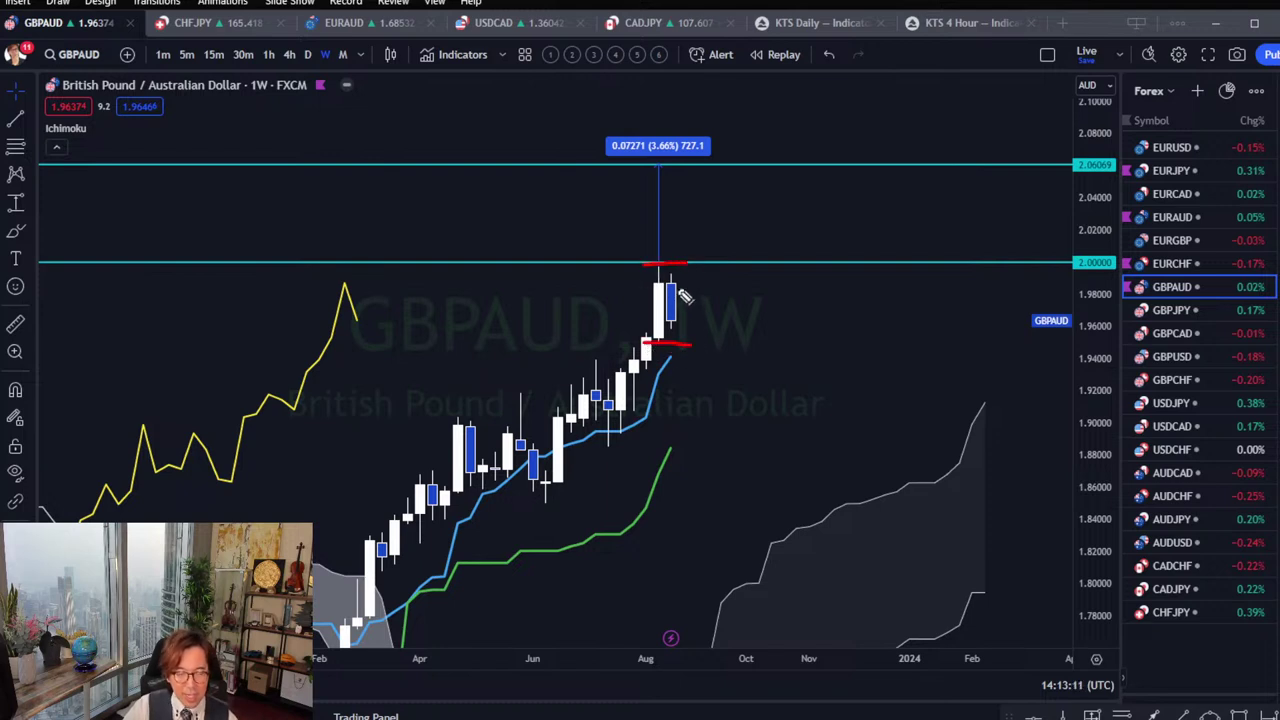
{"action": "mouse_move", "coordinate": [680, 292]}
{"action": "left_mouse_down"}
{"action": "mouse_move", "coordinate": [687, 250]}
{"action": "mouse_move", "coordinate": [714, 240]}
{"action": "mouse_move", "coordinate": [730, 193]}
{"action": "left_mouse_up"}
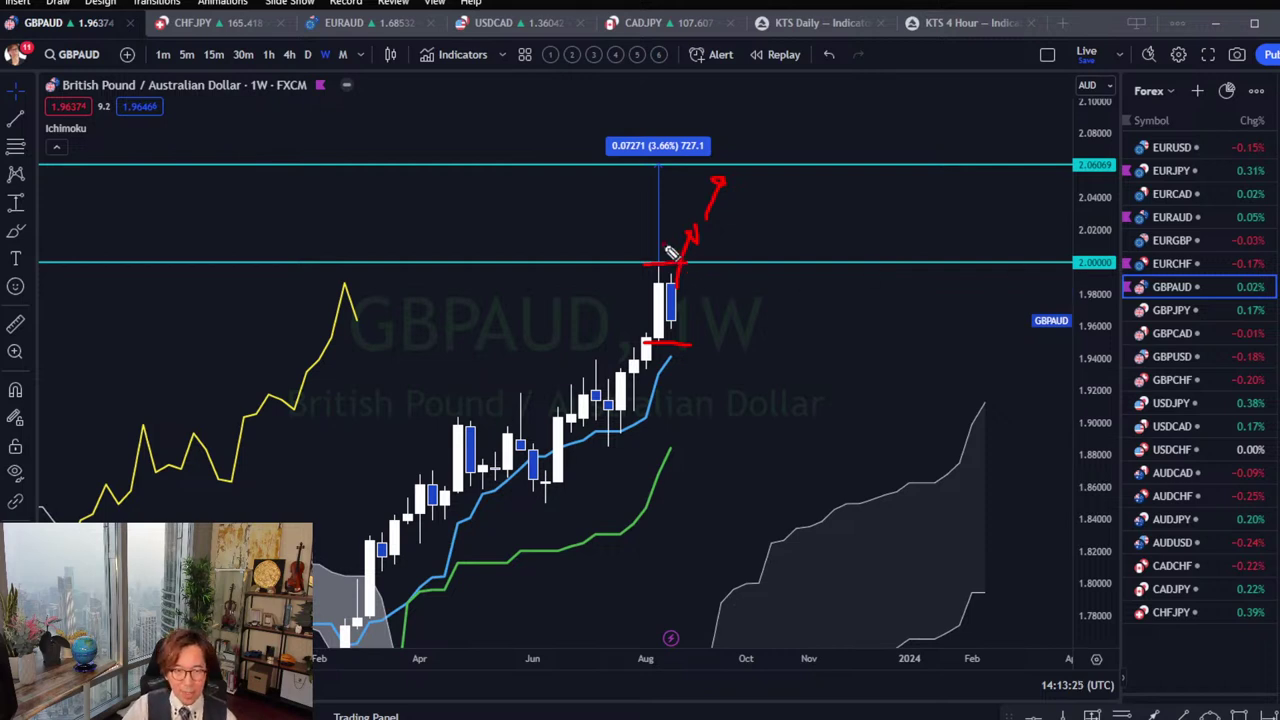
{"action": "left_click_drag", "start_coordinate": [662, 243], "coordinate": [725, 252]}
{"action": "mouse_move", "coordinate": [729, 233]}
{"action": "left_mouse_down"}
{"action": "mouse_move", "coordinate": [745, 250]}
{"action": "mouse_move", "coordinate": [726, 252]}
{"action": "left_mouse_up"}
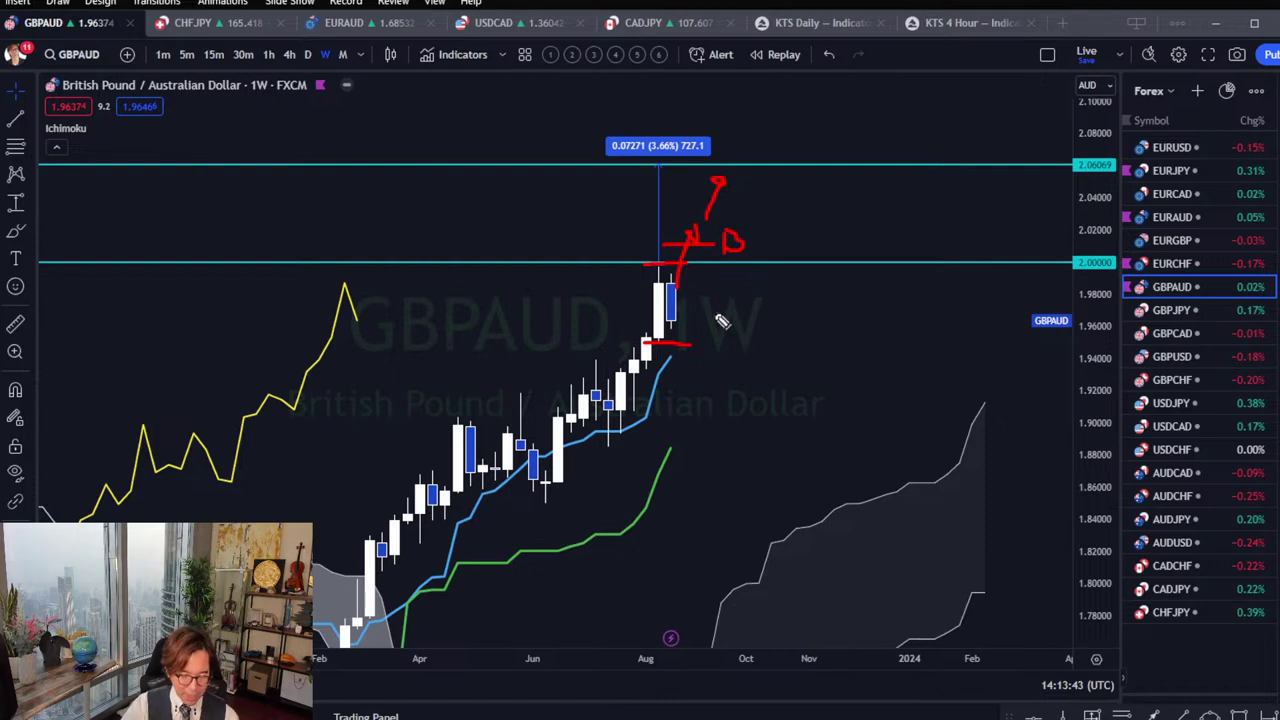
Clear the red marks, reset the price scale, and zoom back out.
{"action": "key", "text": "e"}
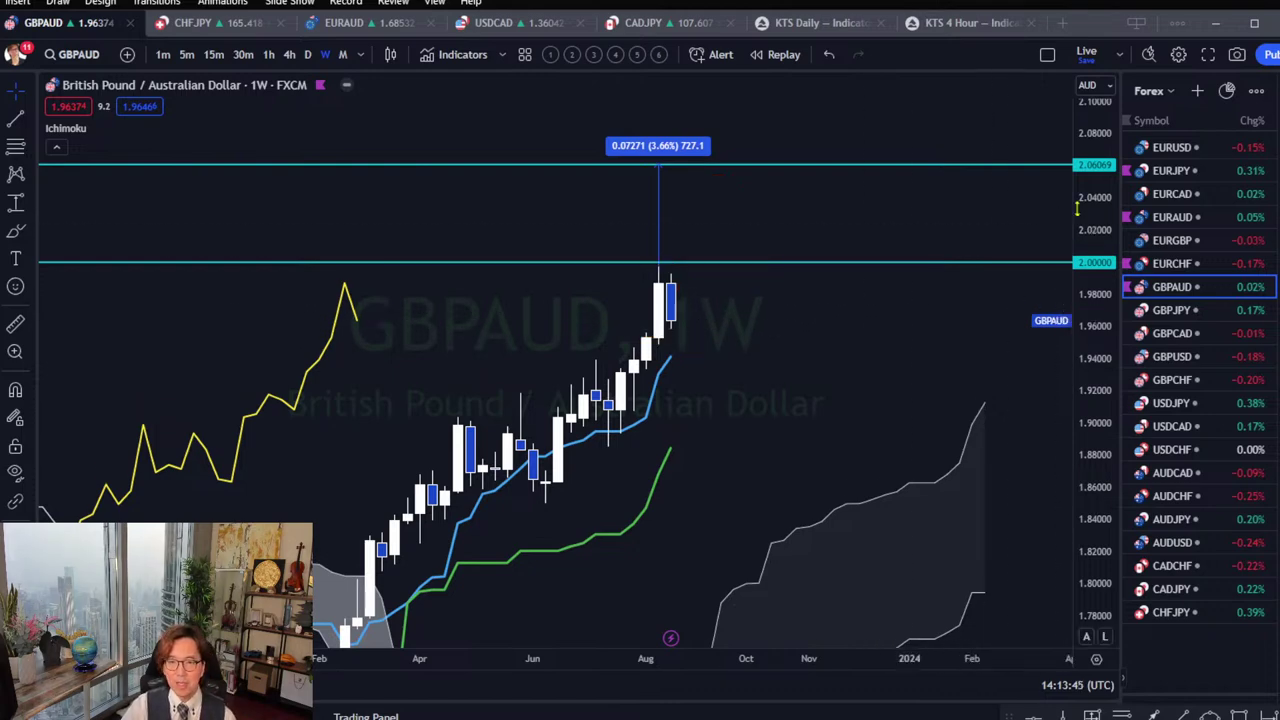
{"action": "left_click_drag", "start_coordinate": [1090, 236], "coordinate": [1090, 270]}
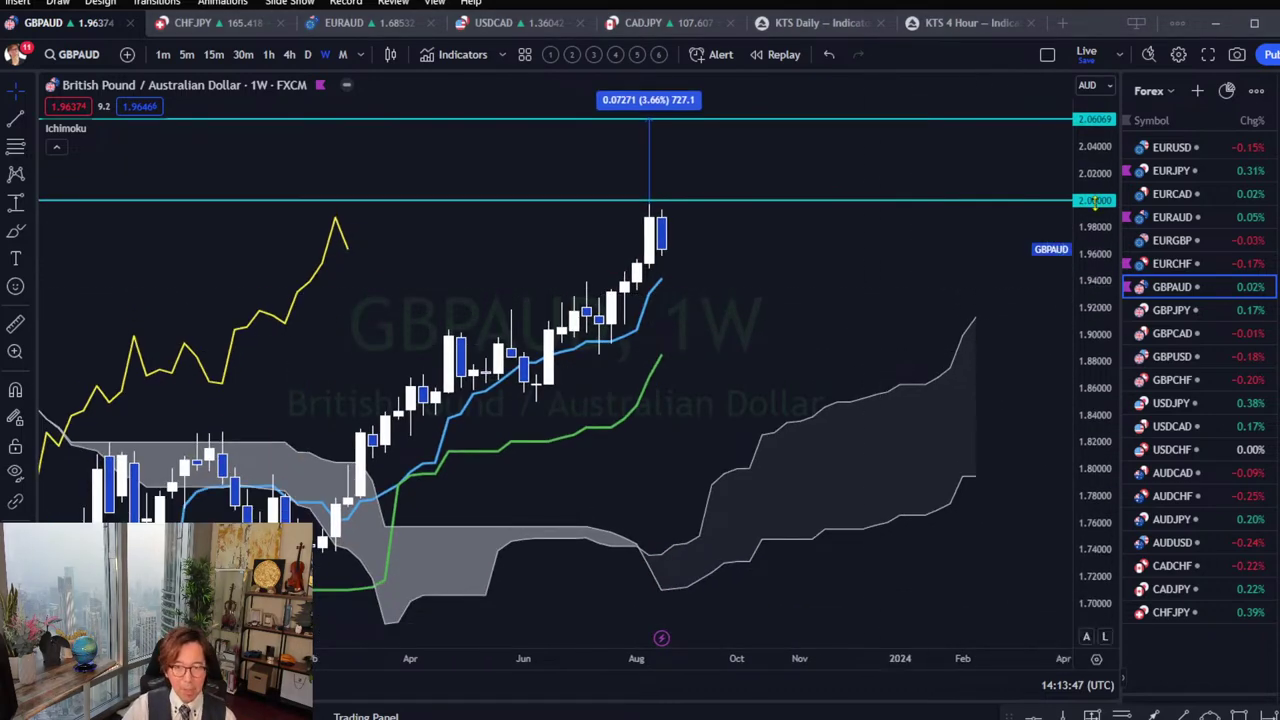
{"action": "key", "text": "alt+r"}
{"action": "scroll", "coordinate": [865, 373], "scroll_direction": "down", "scroll_amount": 5}
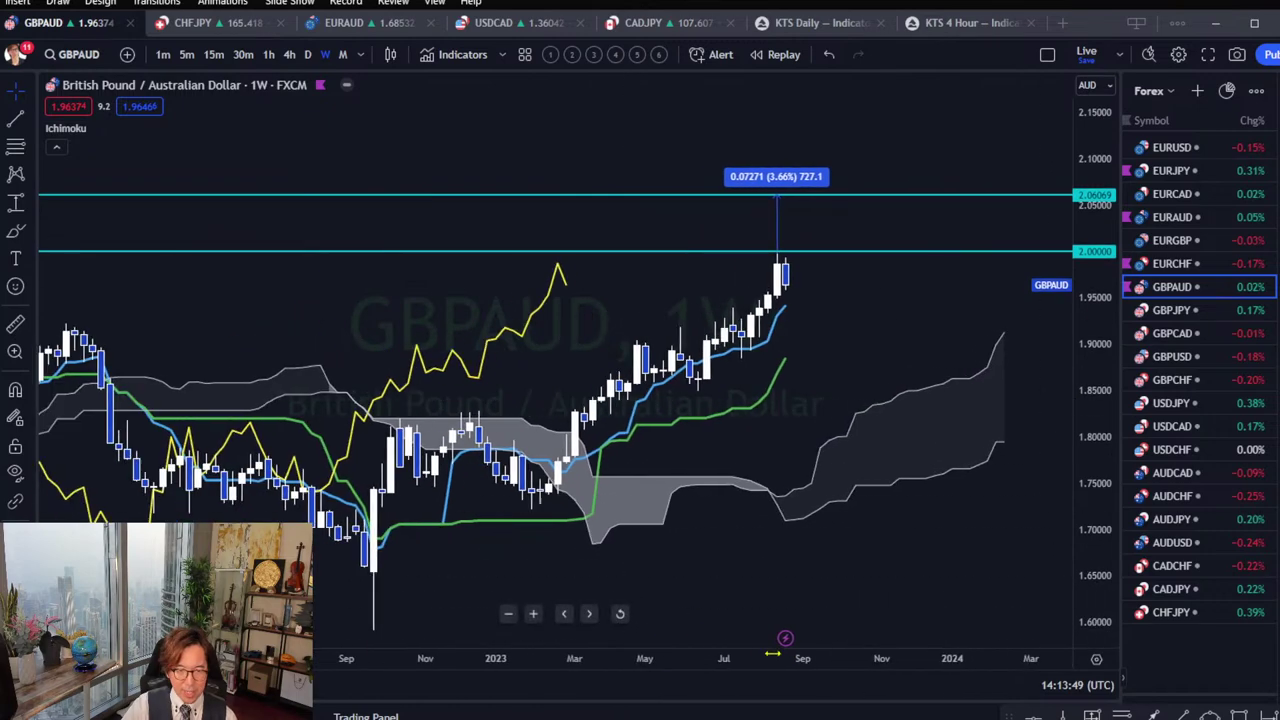
{"action": "left_click_drag", "start_coordinate": [865, 373], "coordinate": [837, 388]}
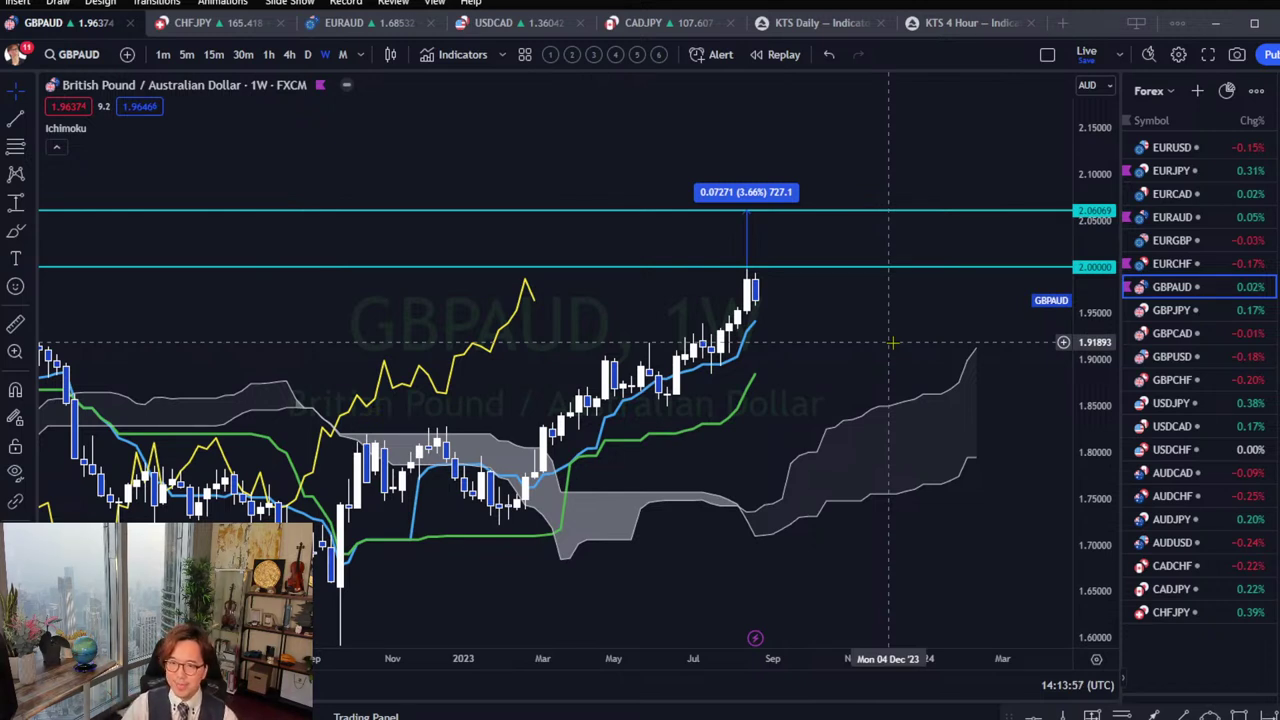
Load GBPJPY weekly and zoom onto the latest candles pushing above 184 toward 188.721.
{"action": "left_click", "coordinate": [1170, 310]}
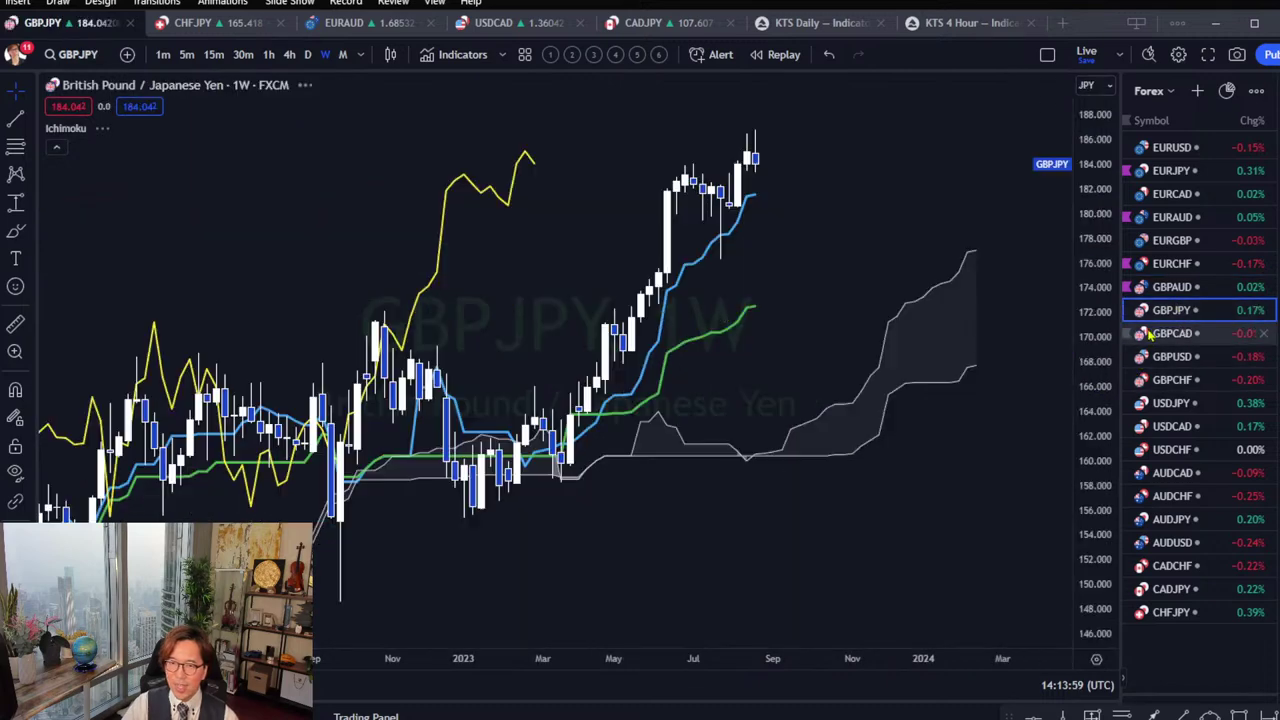
{"action": "left_click_drag", "start_coordinate": [906, 289], "coordinate": [878, 390]}
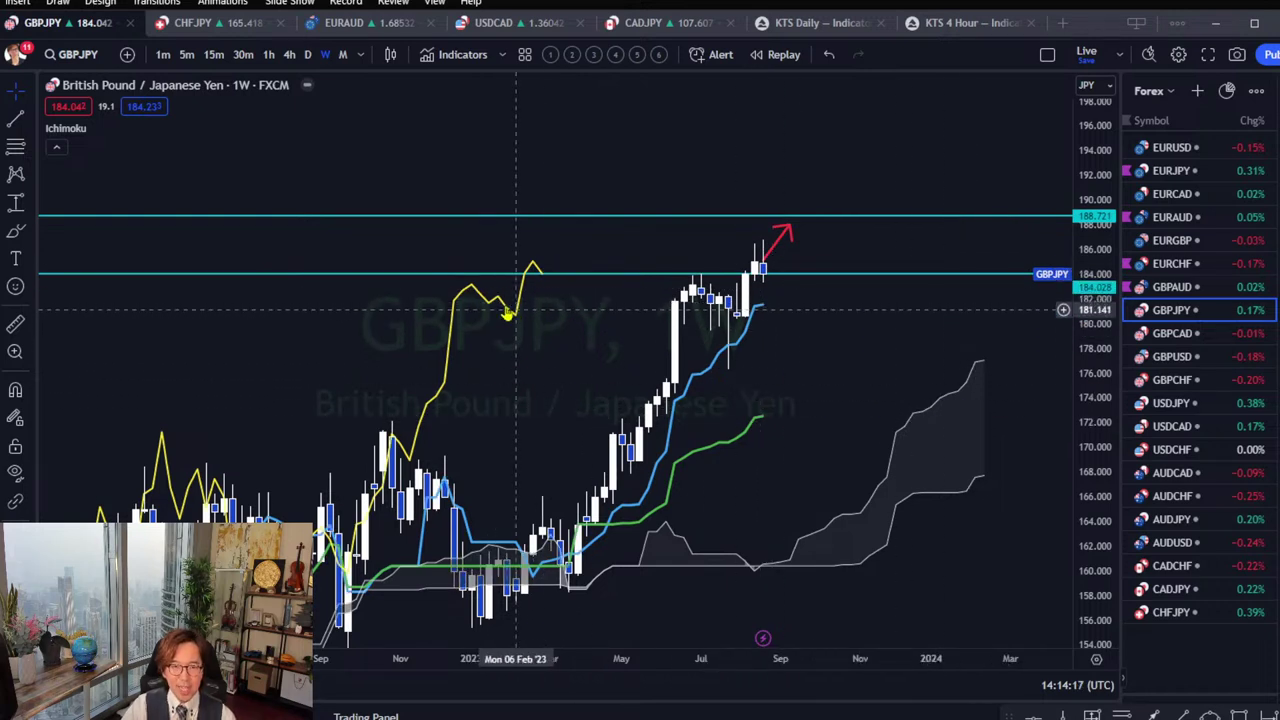
{"action": "left_click_drag", "start_coordinate": [1095, 520], "coordinate": [1095, 450]}
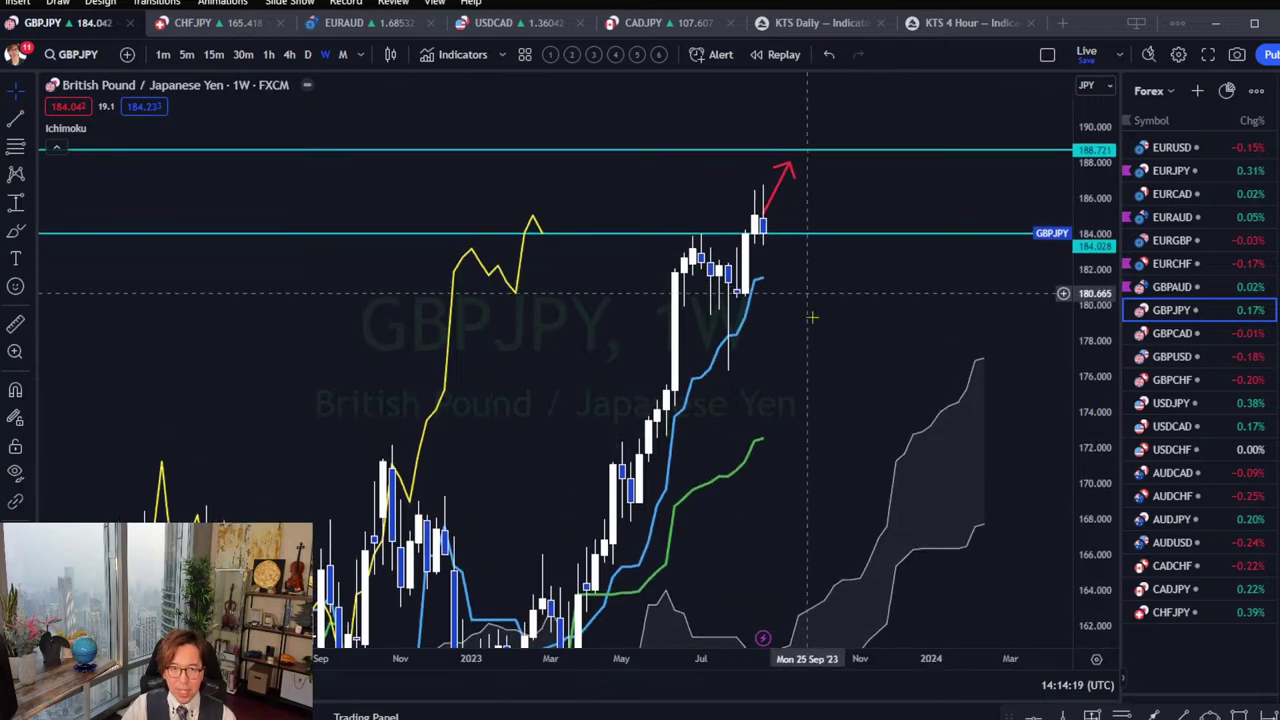
{"action": "left_click_drag", "start_coordinate": [812, 317], "coordinate": [800, 425]}
{"action": "scroll", "coordinate": [700, 440], "scroll_direction": "up", "scroll_amount": 3}
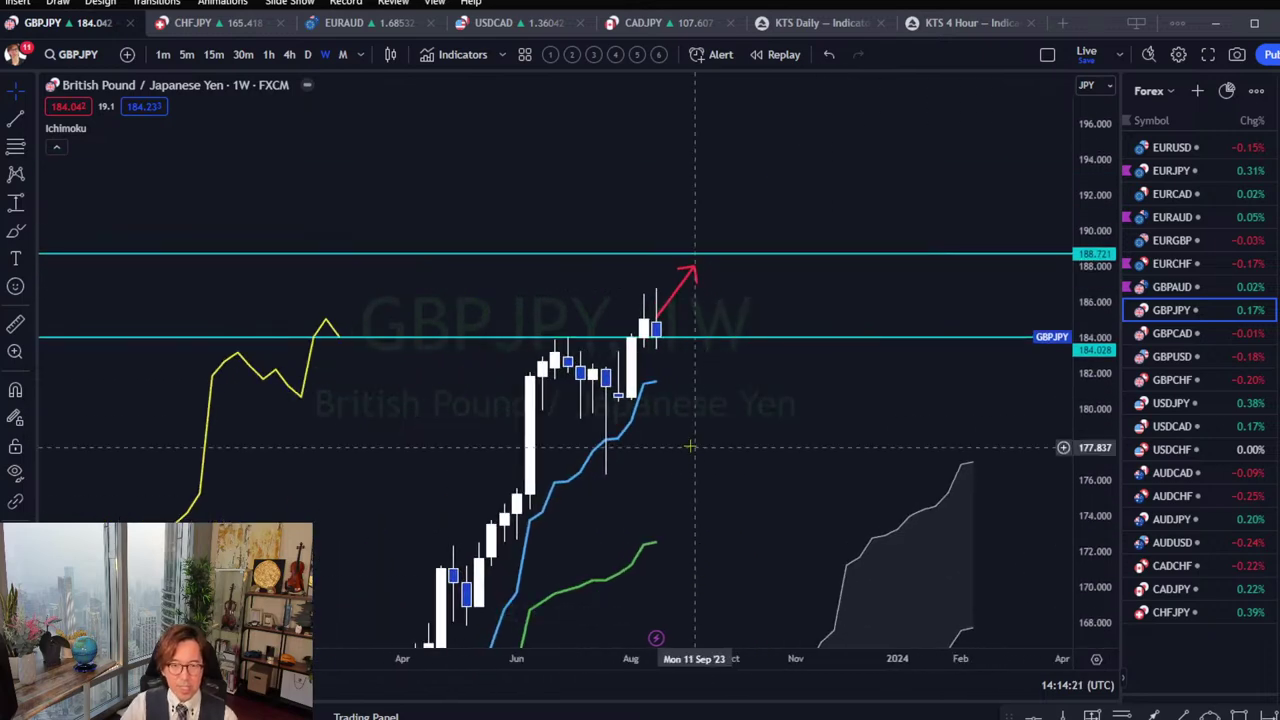
{"action": "left_click_drag", "start_coordinate": [690, 447], "coordinate": [696, 409]}
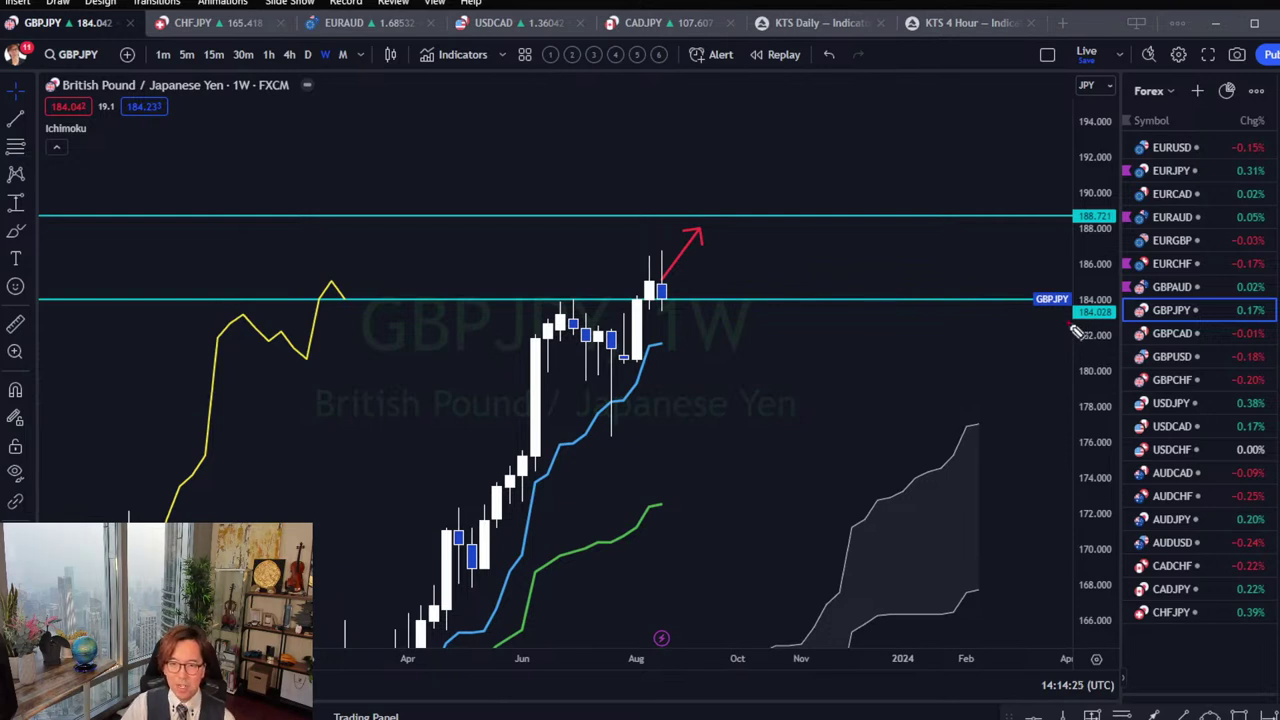
Circle the GBPJPY June high near 184 and sketch red arrows tracing the rally.
{"action": "left_click", "coordinate": [560, 298]}
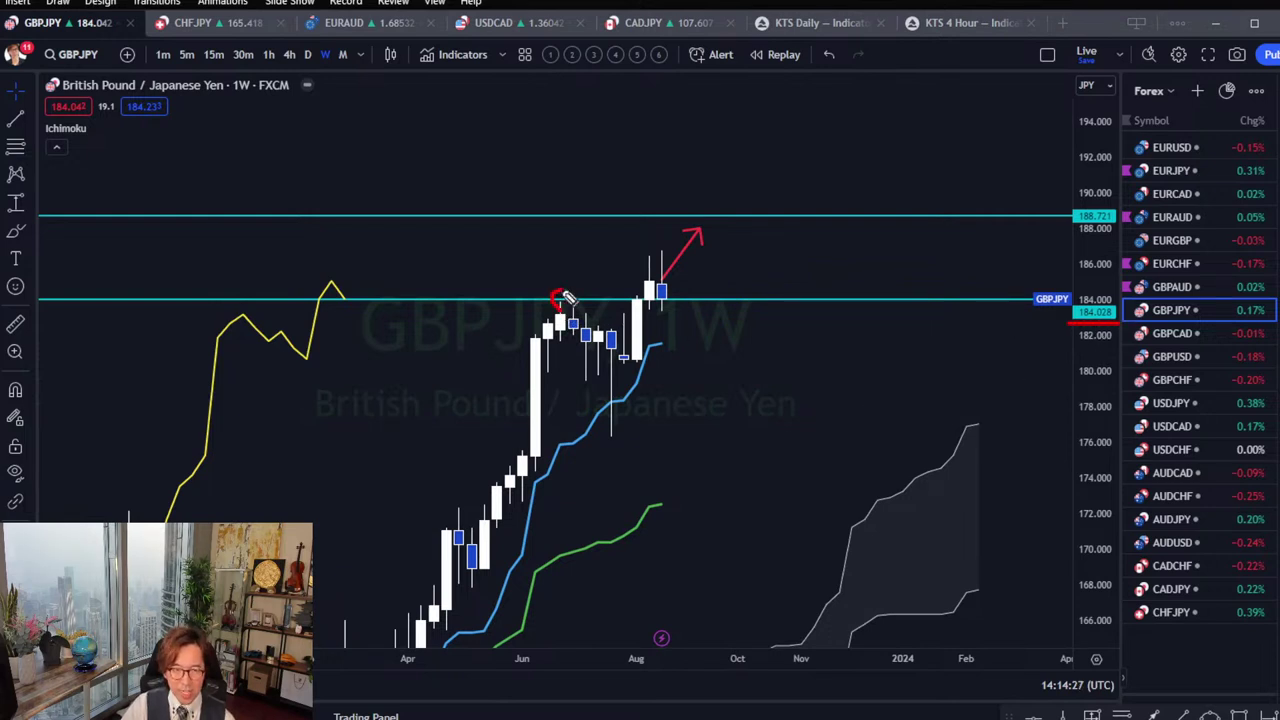
{"action": "left_click_drag", "start_coordinate": [566, 298], "coordinate": [560, 294]}
{"action": "mouse_move", "coordinate": [664, 296]}
{"action": "left_mouse_down"}
{"action": "mouse_move", "coordinate": [728, 242]}
{"action": "mouse_move", "coordinate": [706, 240]}
{"action": "left_mouse_up"}
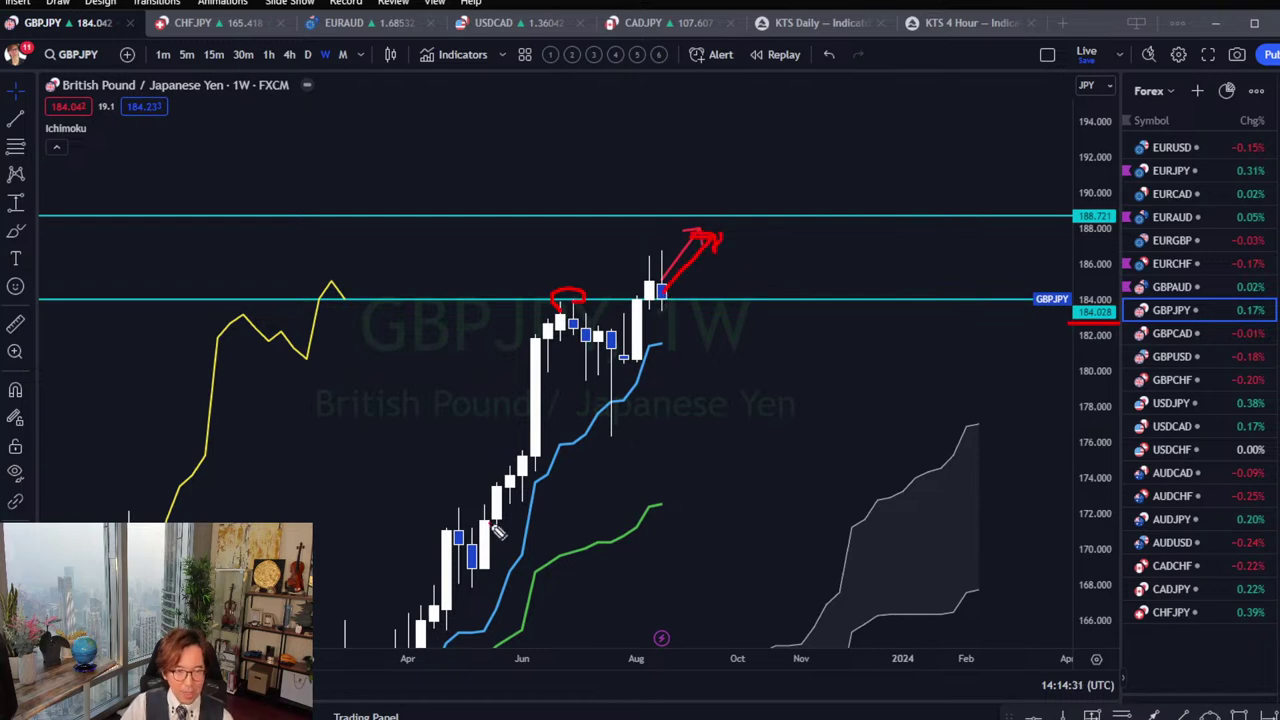
{"action": "mouse_move", "coordinate": [494, 522]}
{"action": "left_mouse_down"}
{"action": "mouse_move", "coordinate": [578, 326]}
{"action": "mouse_move", "coordinate": [596, 360]}
{"action": "left_mouse_up"}
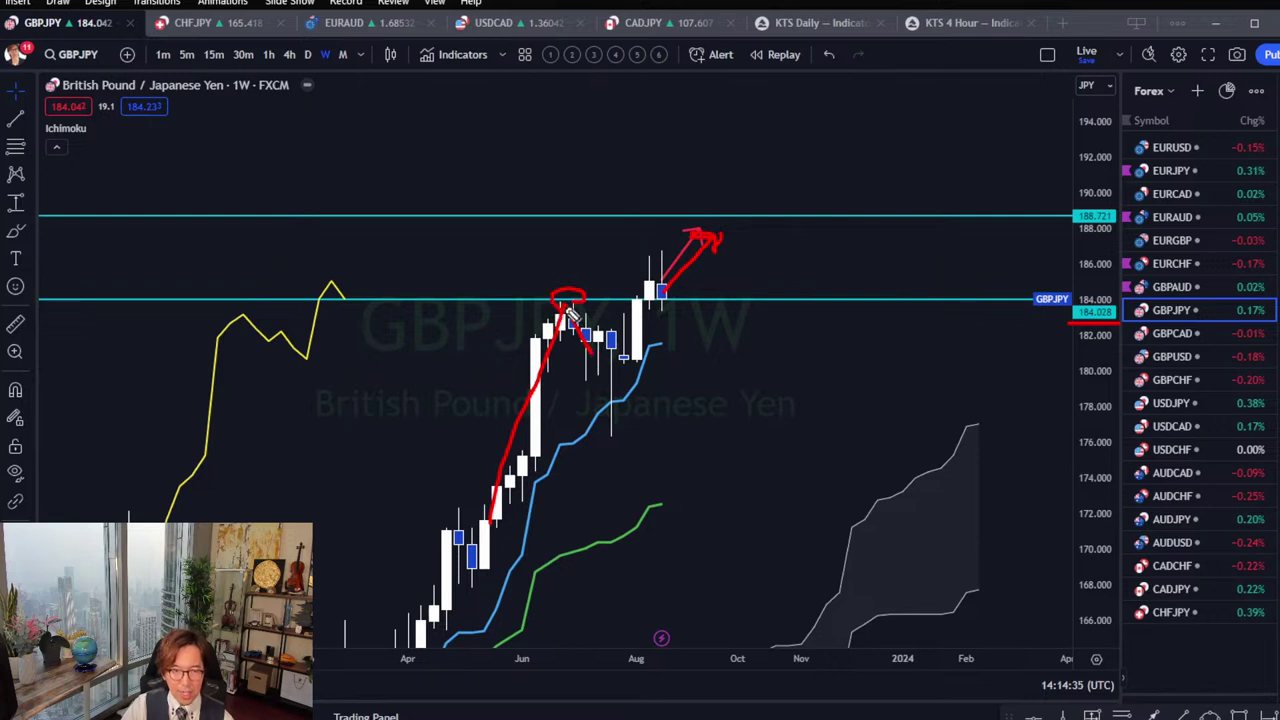
Mark the pullback to the 177 wick low and the rebound in red, then clear all sketches.
{"action": "left_click_drag", "start_coordinate": [572, 314], "coordinate": [614, 396]}
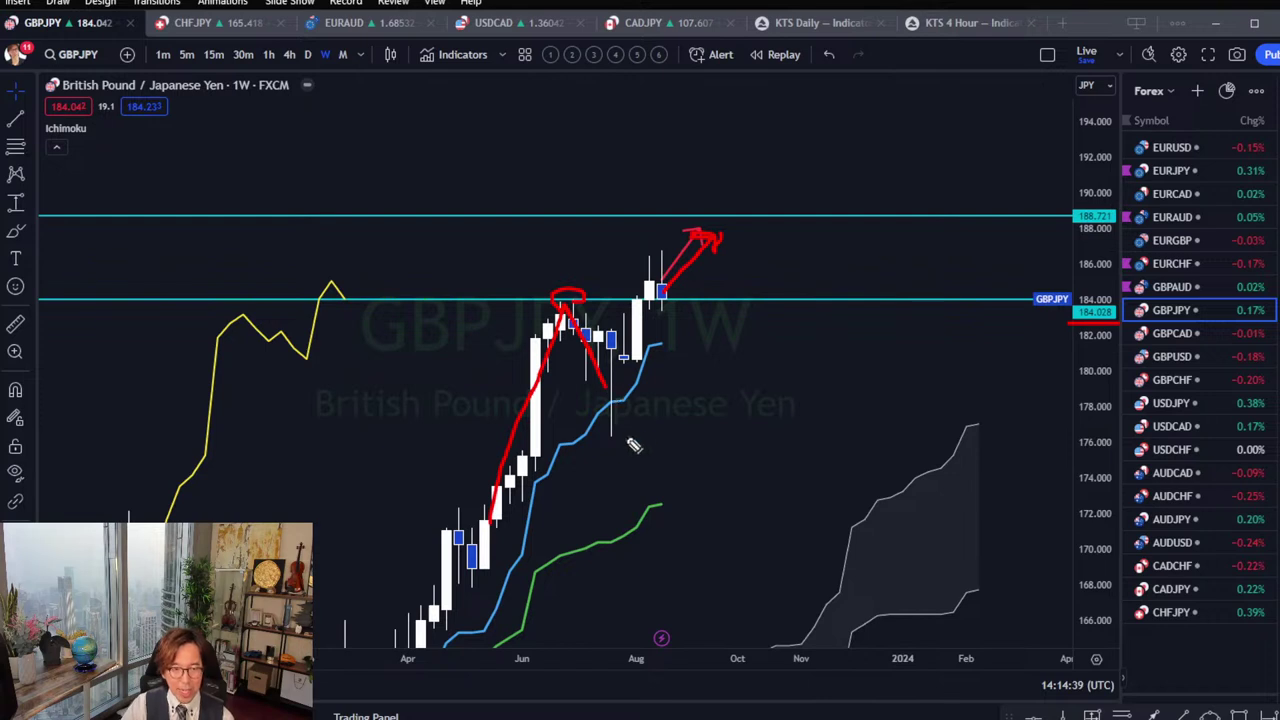
{"action": "mouse_move", "coordinate": [626, 446]}
{"action": "left_mouse_down"}
{"action": "mouse_move", "coordinate": [620, 386]}
{"action": "mouse_move", "coordinate": [586, 440]}
{"action": "left_mouse_up"}
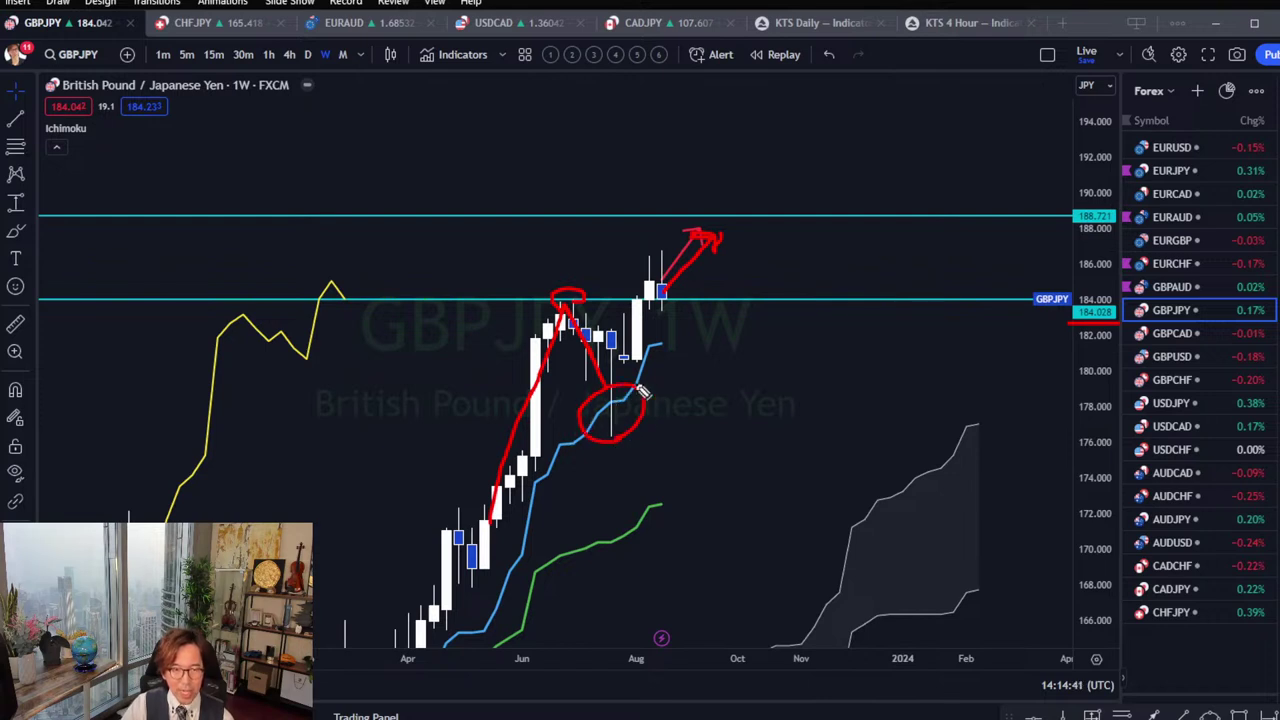
{"action": "mouse_move", "coordinate": [618, 396]}
{"action": "left_mouse_down"}
{"action": "mouse_move", "coordinate": [656, 272]}
{"action": "mouse_move", "coordinate": [676, 306]}
{"action": "left_mouse_up"}
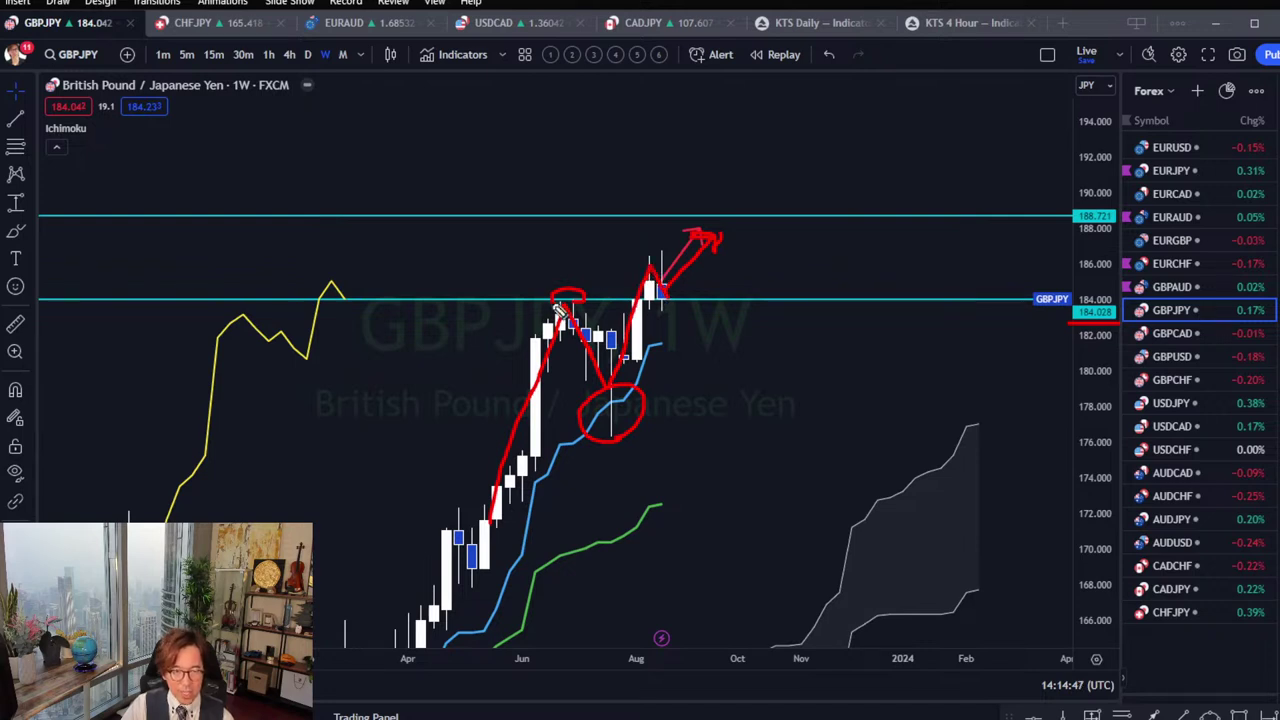
{"action": "mouse_move", "coordinate": [676, 306]}
{"action": "left_mouse_down"}
{"action": "mouse_move", "coordinate": [723, 243]}
{"action": "mouse_move", "coordinate": [708, 240]}
{"action": "mouse_move", "coordinate": [738, 238]}
{"action": "left_mouse_up"}
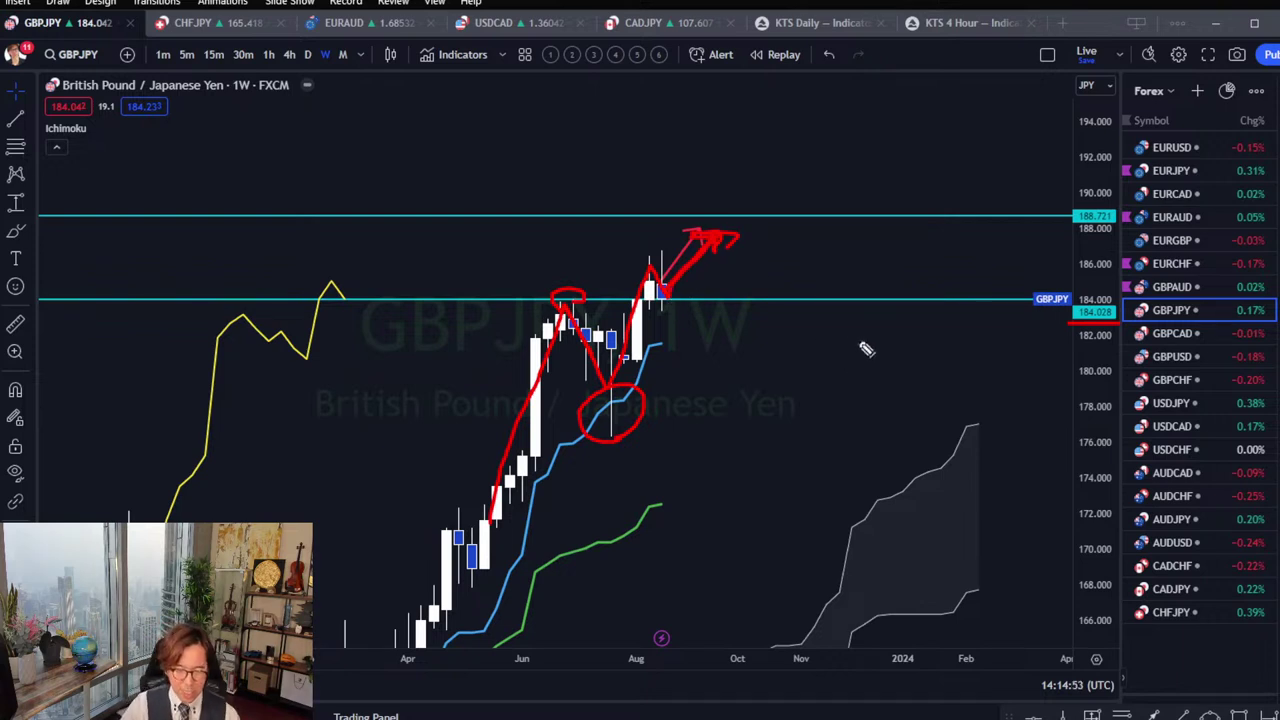
{"action": "key", "text": "e"}
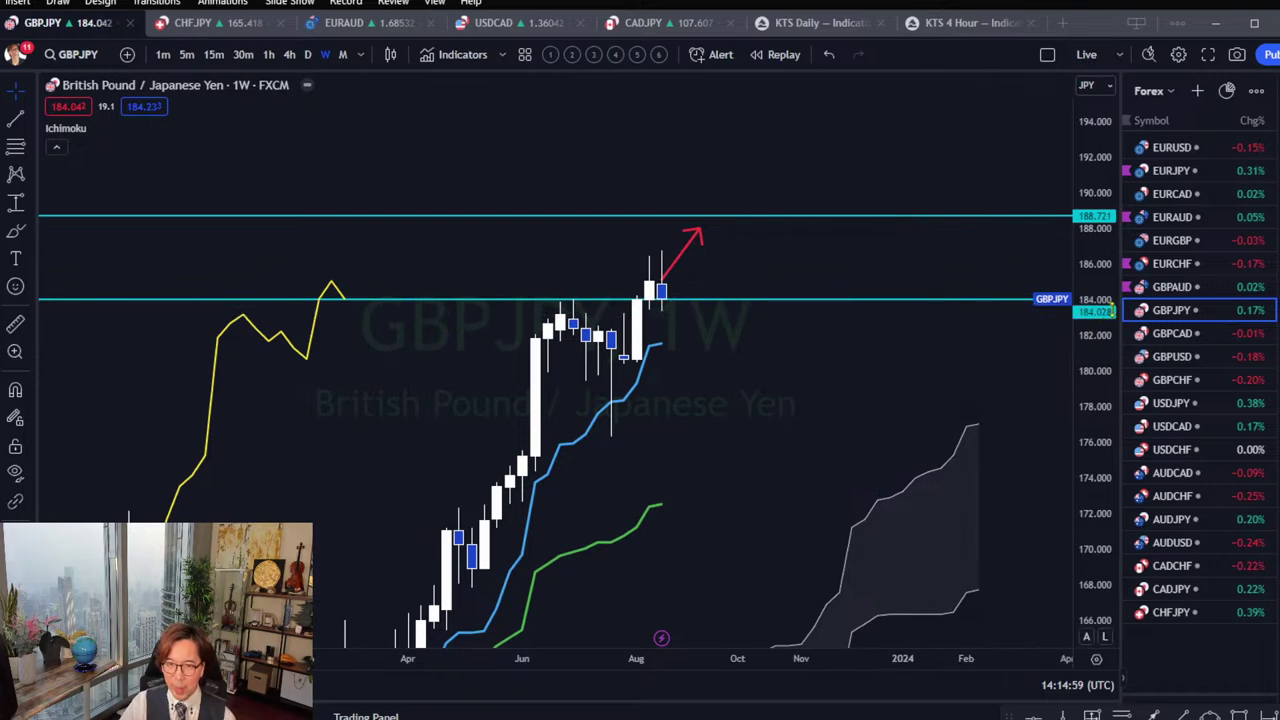
{"action": "left_click", "coordinate": [1128, 316]}
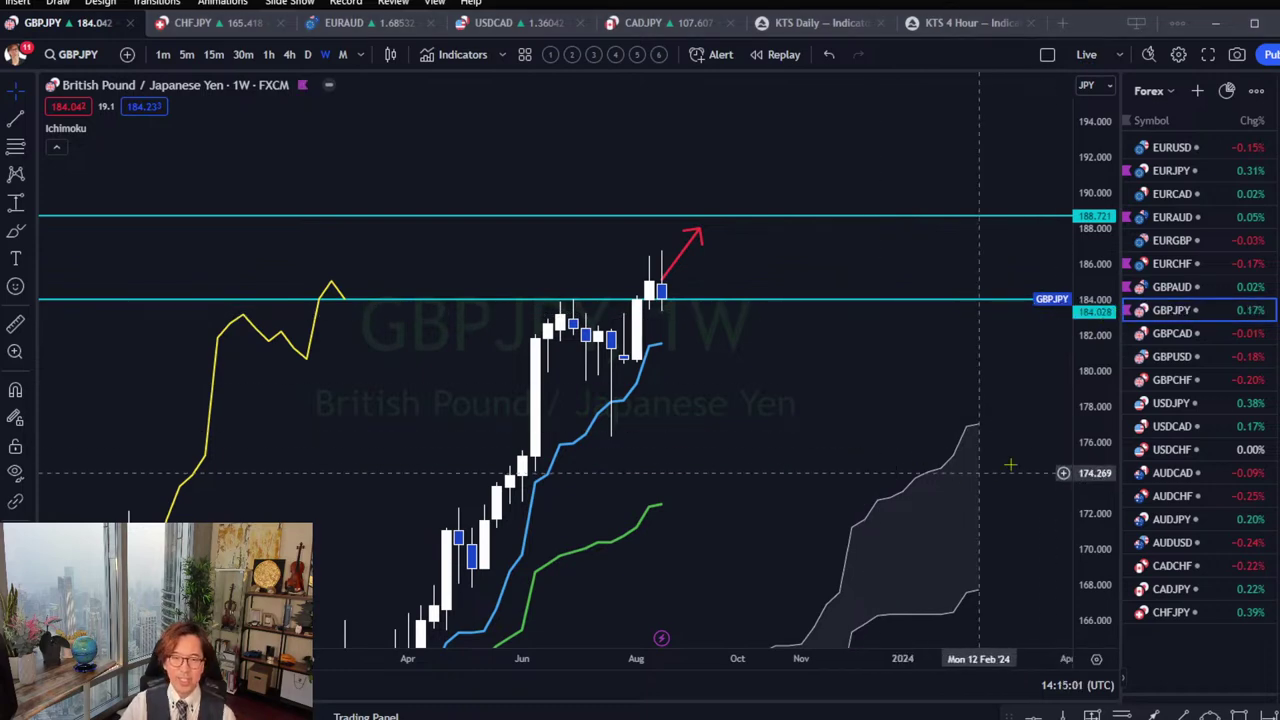
Load GBPCAD weekly and rescale the axes to show history back to 2022.
{"action": "left_click", "coordinate": [1140, 333]}
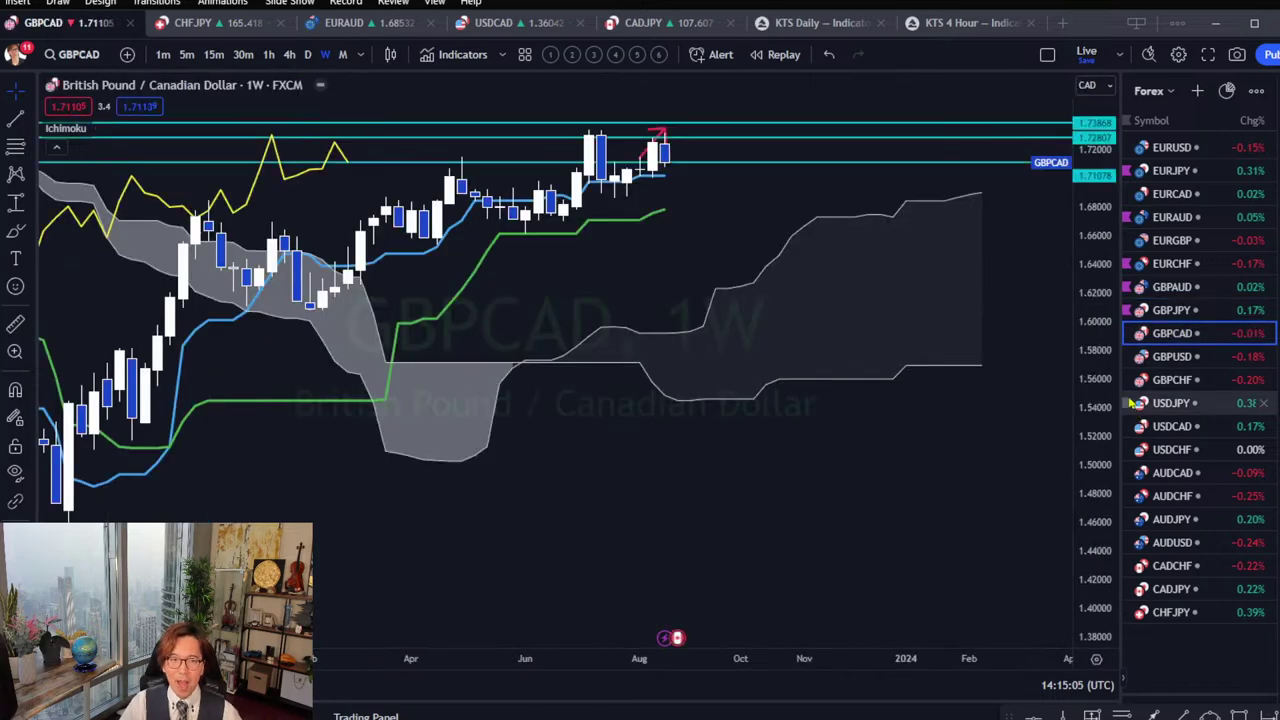
{"action": "left_click_drag", "start_coordinate": [1093, 444], "coordinate": [851, 480]}
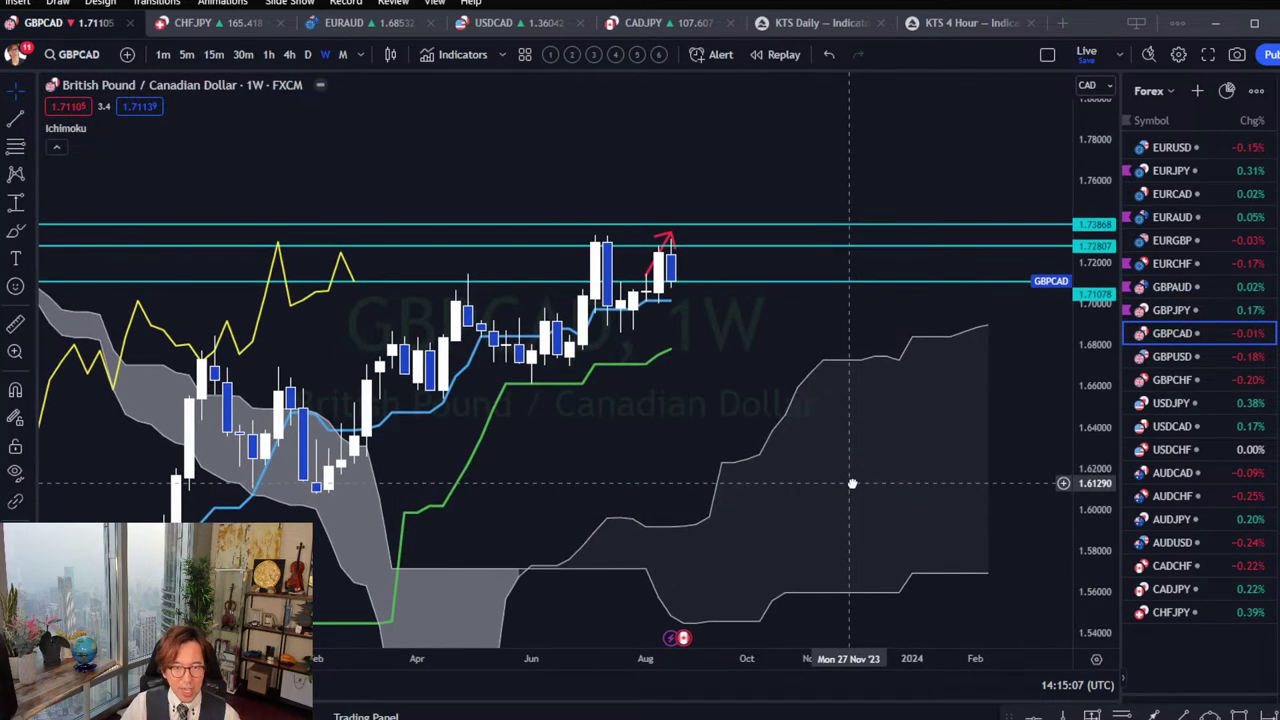
{"action": "left_click_drag", "start_coordinate": [491, 661], "coordinate": [790, 446]}
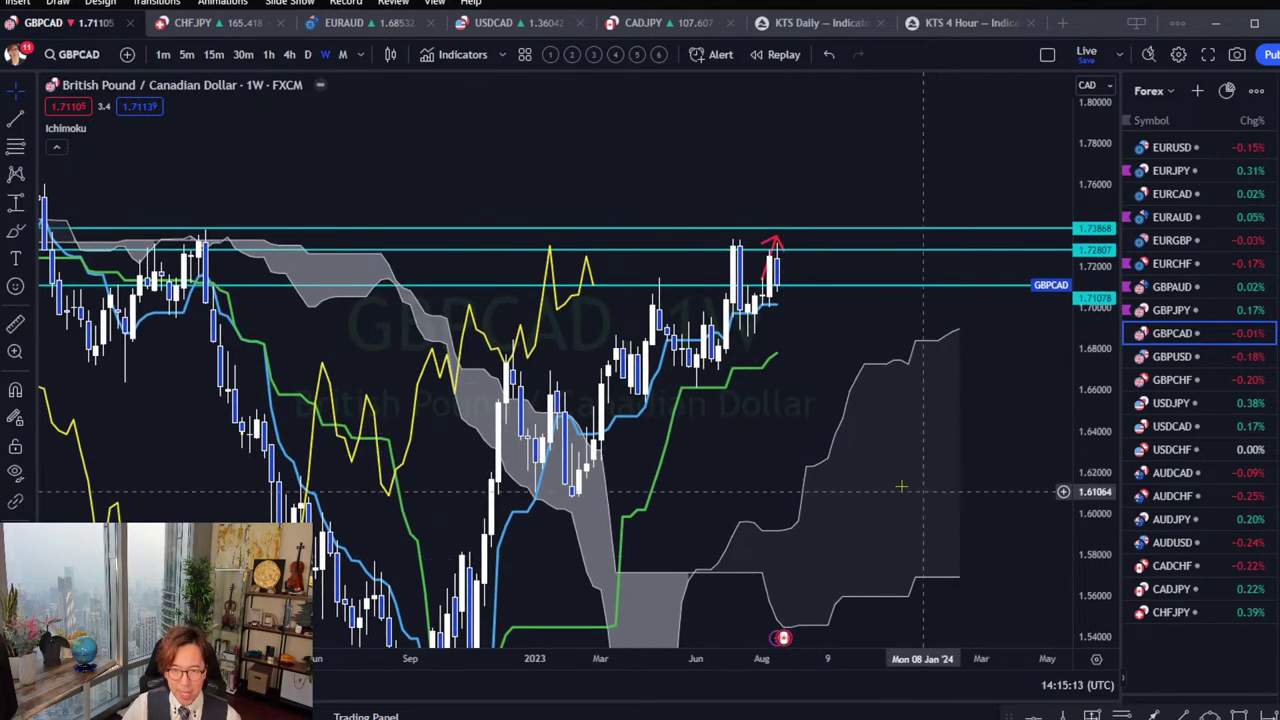
{"action": "left_click_drag", "start_coordinate": [1098, 325], "coordinate": [975, 470]}
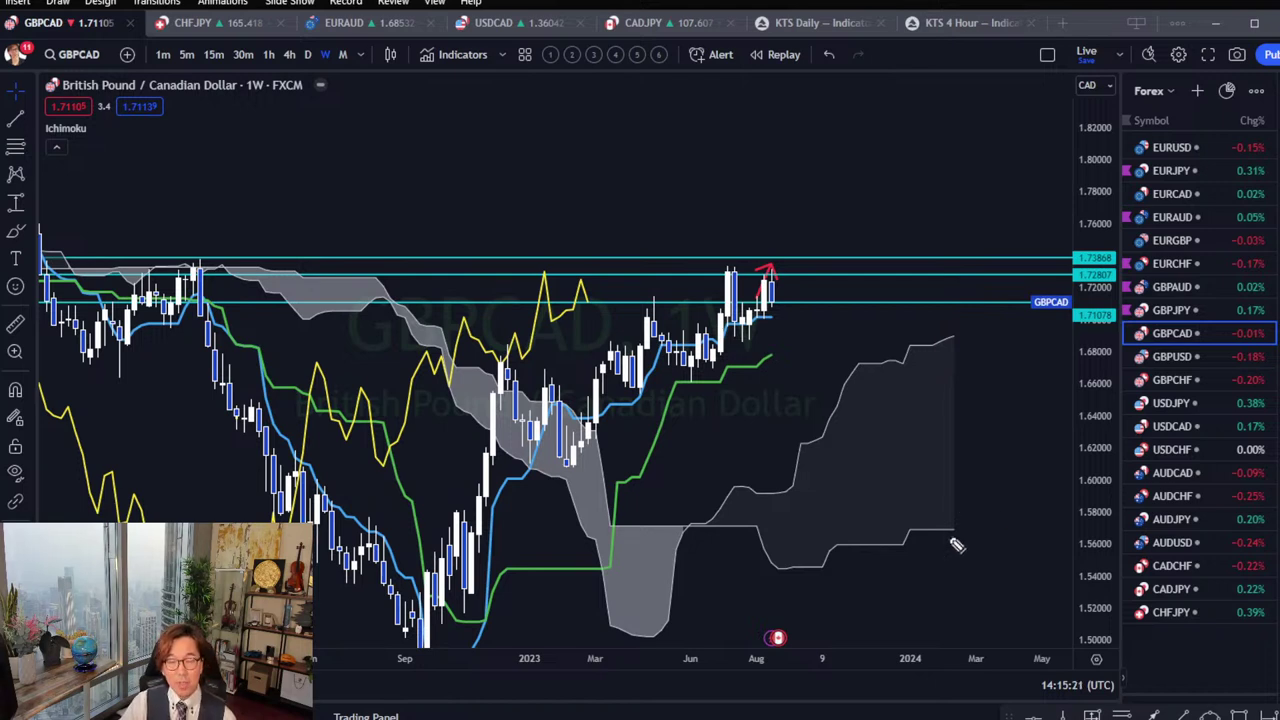
Sketch red marks around the future cloud and lagging-line peak, then clear them.
{"action": "mouse_move", "coordinate": [958, 536]}
{"action": "left_mouse_down"}
{"action": "mouse_move", "coordinate": [943, 515]}
{"action": "mouse_move", "coordinate": [951, 354]}
{"action": "mouse_move", "coordinate": [980, 409]}
{"action": "mouse_move", "coordinate": [957, 526]}
{"action": "left_mouse_up"}
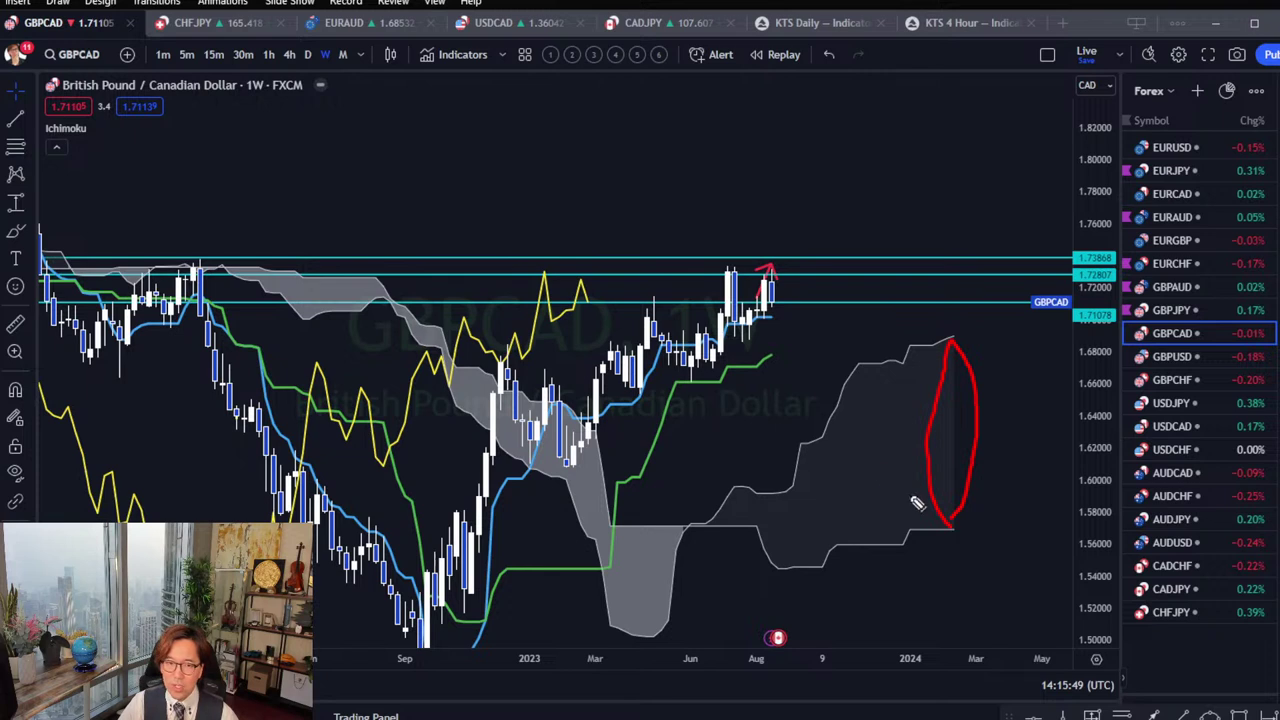
{"action": "left_click_drag", "start_coordinate": [737, 420], "coordinate": [795, 375]}
{"action": "mouse_move", "coordinate": [606, 300]}
{"action": "left_mouse_down"}
{"action": "mouse_move", "coordinate": [553, 282]}
{"action": "mouse_move", "coordinate": [585, 314]}
{"action": "left_mouse_up"}
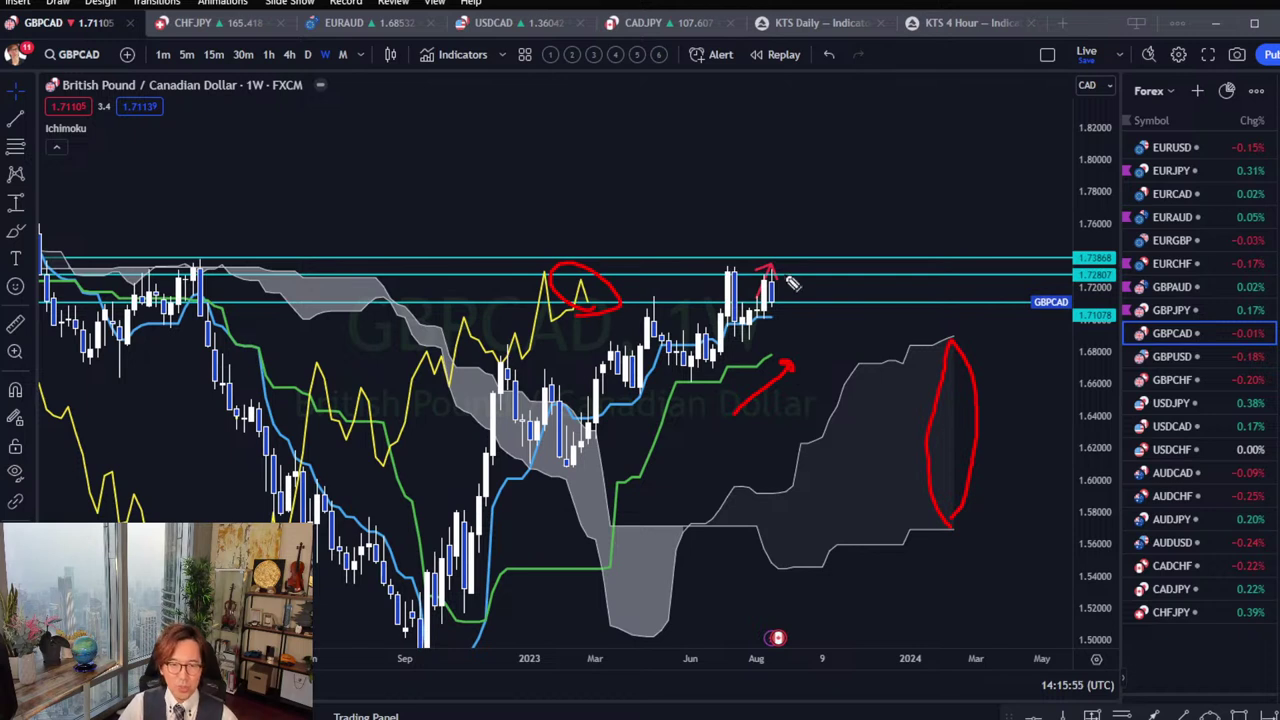
{"action": "key", "text": "Escape"}
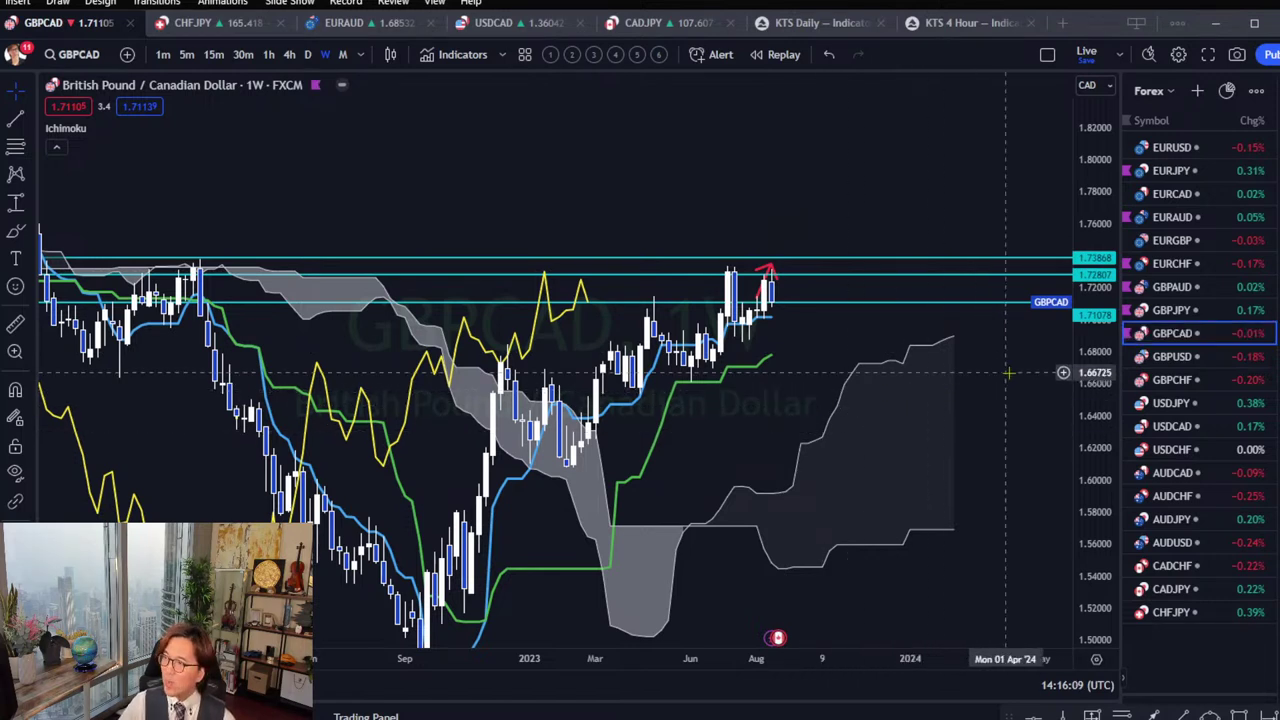
On GBPUSD weekly, delete both the lower and upper yellow trend lines and re-centre the candles.
{"action": "left_click", "coordinate": [1187, 360]}
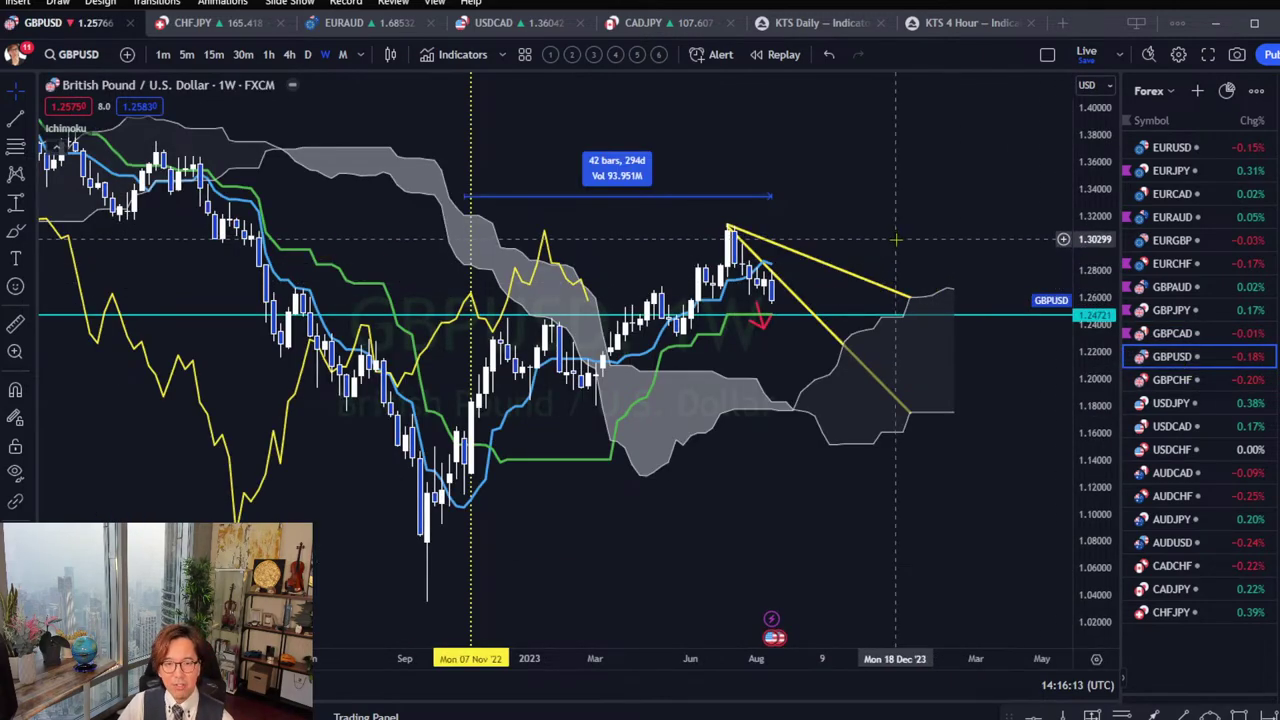
{"action": "left_click", "coordinate": [793, 292]}
{"action": "key", "text": "Delete"}
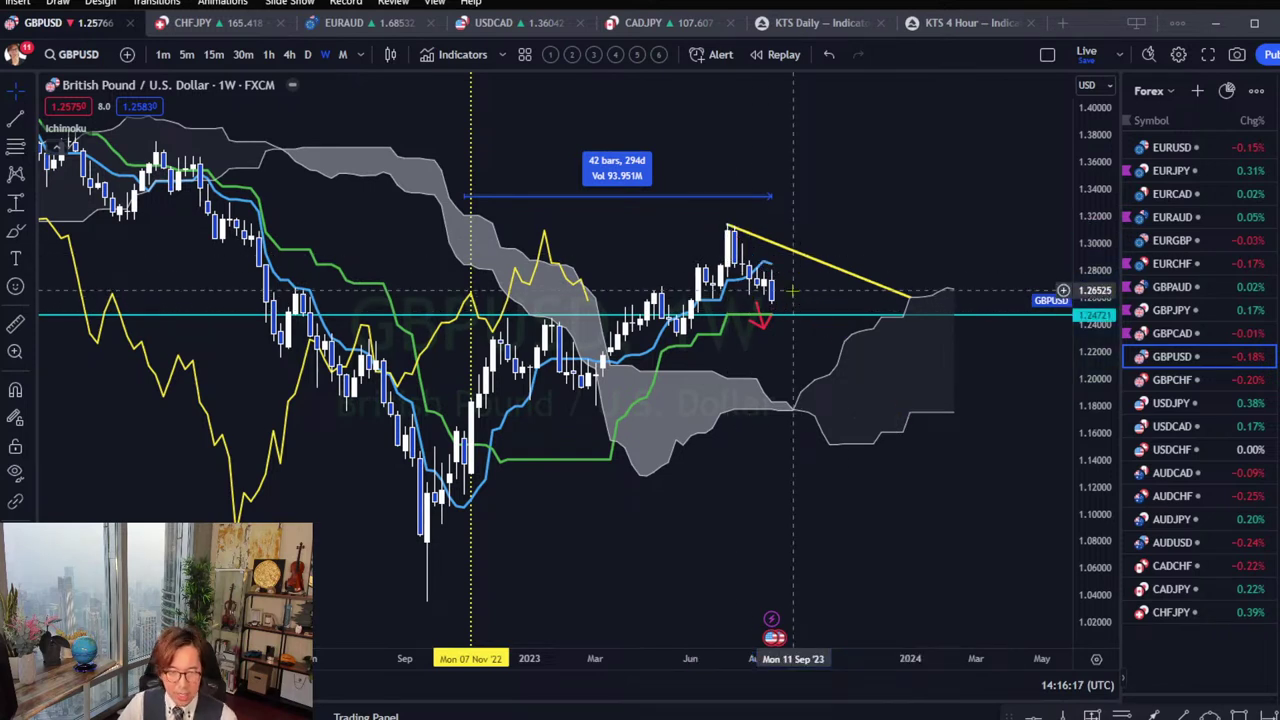
{"action": "left_click", "coordinate": [781, 247]}
{"action": "key", "text": "Delete"}
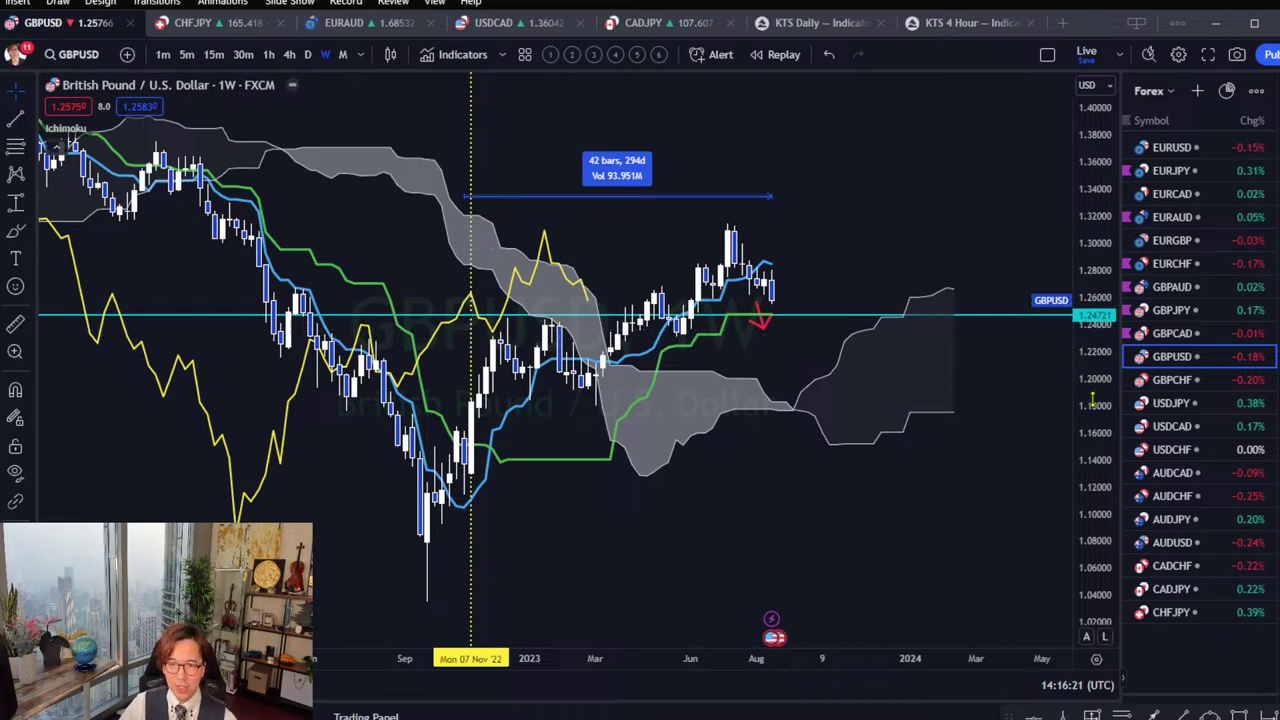
{"action": "left_click_drag", "start_coordinate": [1027, 329], "coordinate": [920, 330]}
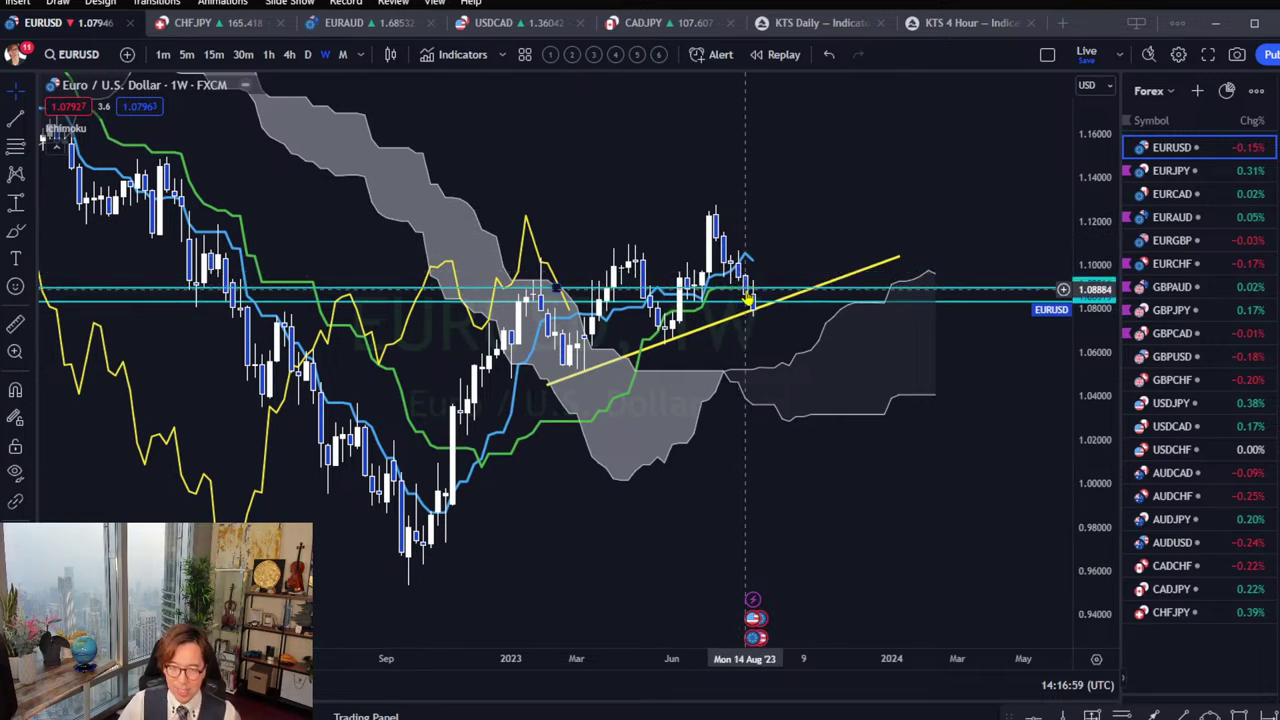
Stretch GBPUSD prices to 1.12–1.36 and measure the -0.00995 drop below the last candle.
{"action": "left_click", "coordinate": [1150, 360]}
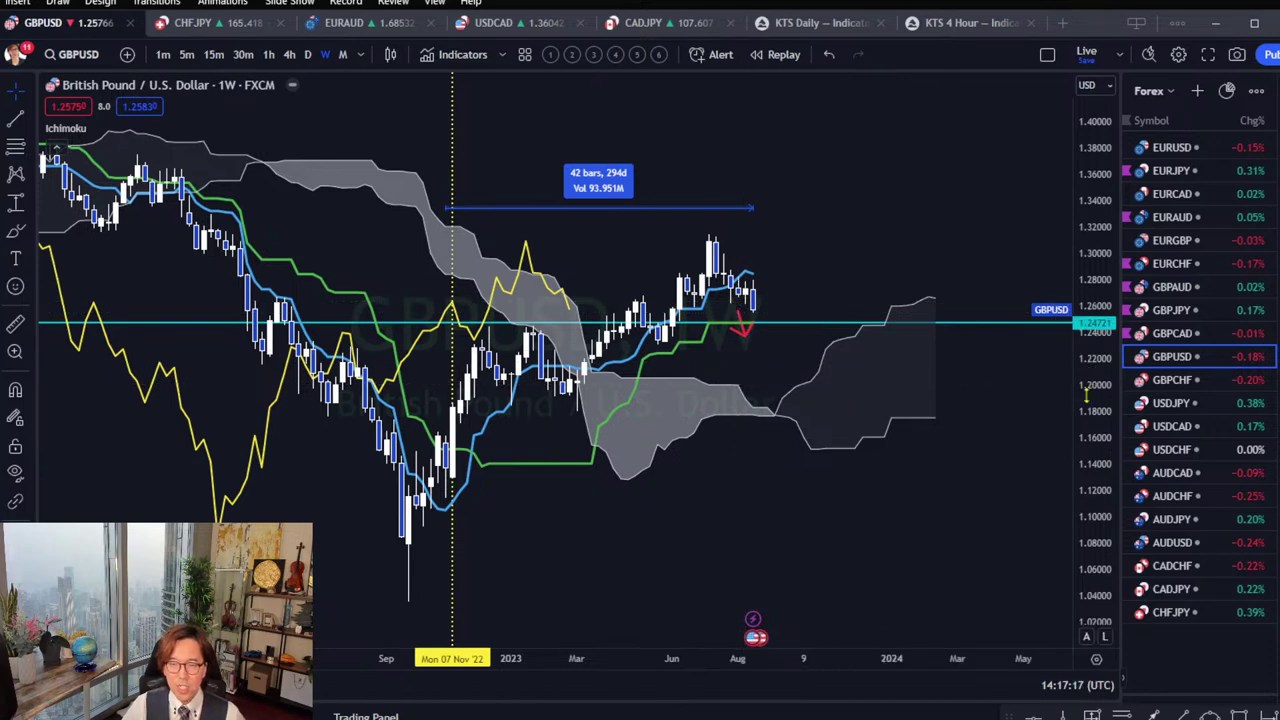
{"action": "left_click_drag", "start_coordinate": [1097, 448], "coordinate": [1097, 520]}
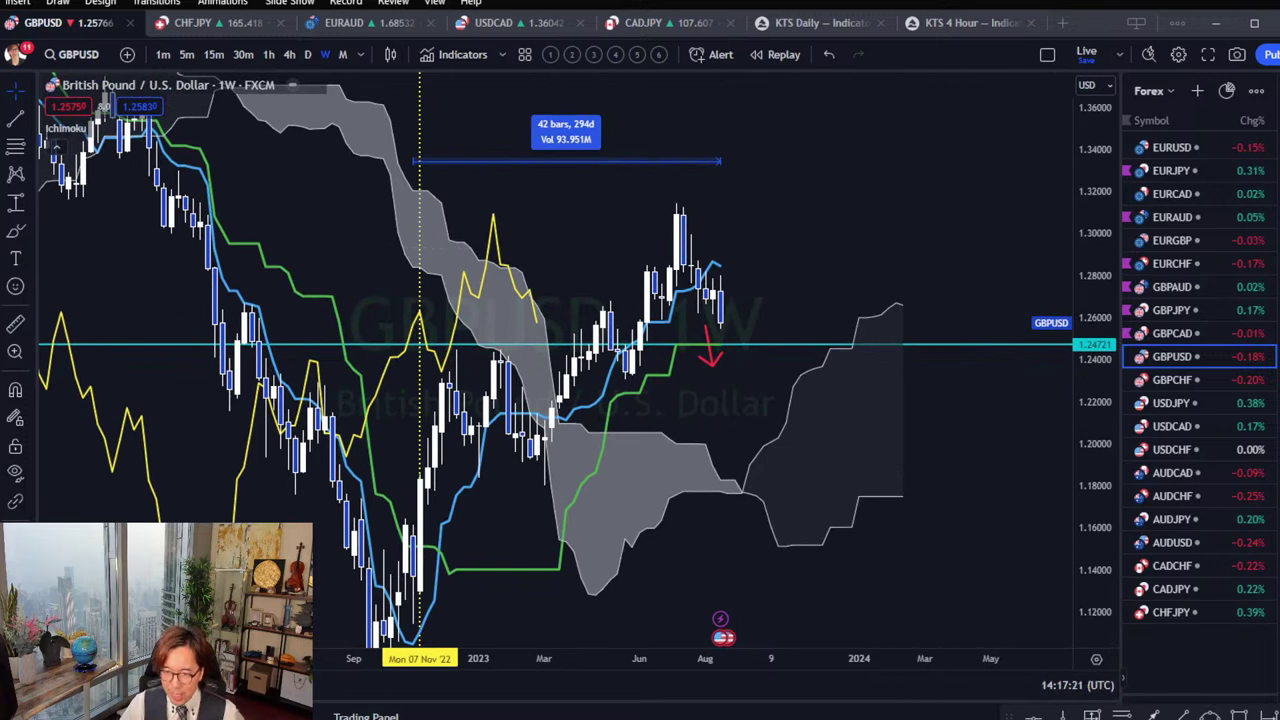
{"action": "left_click", "coordinate": [727, 322], "text": "shift"}
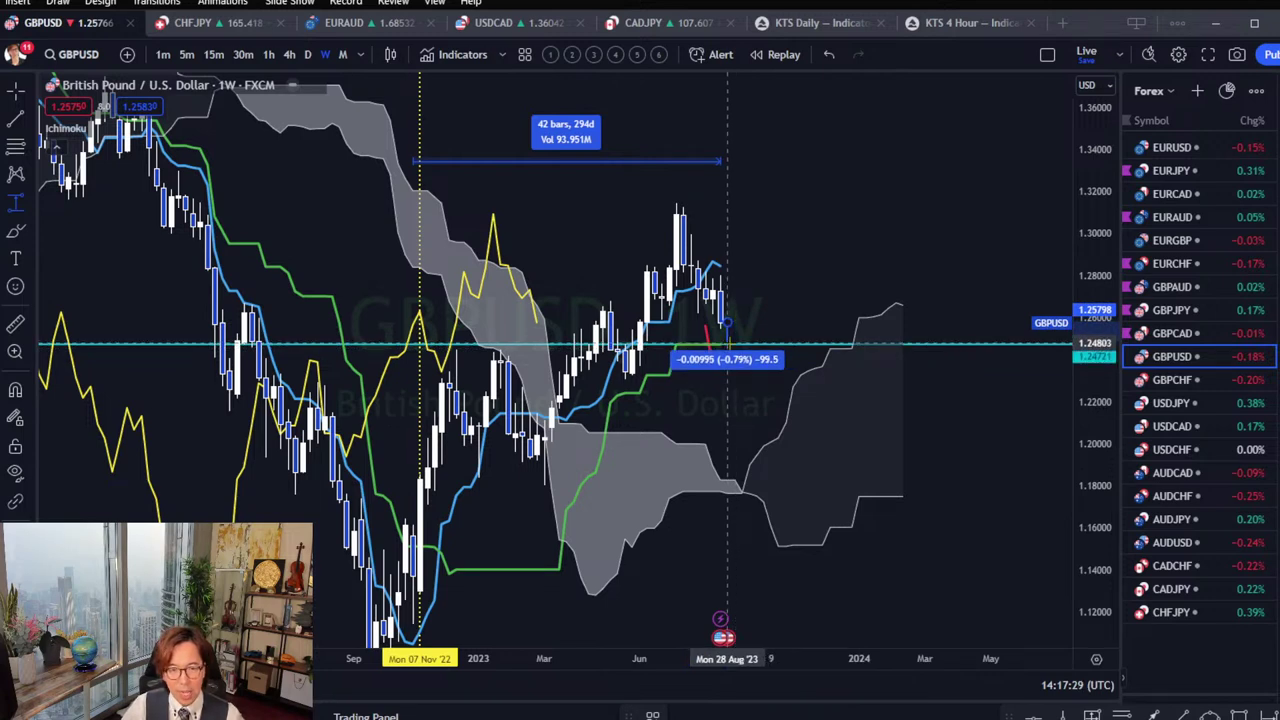
{"action": "left_click", "coordinate": [727, 343]}
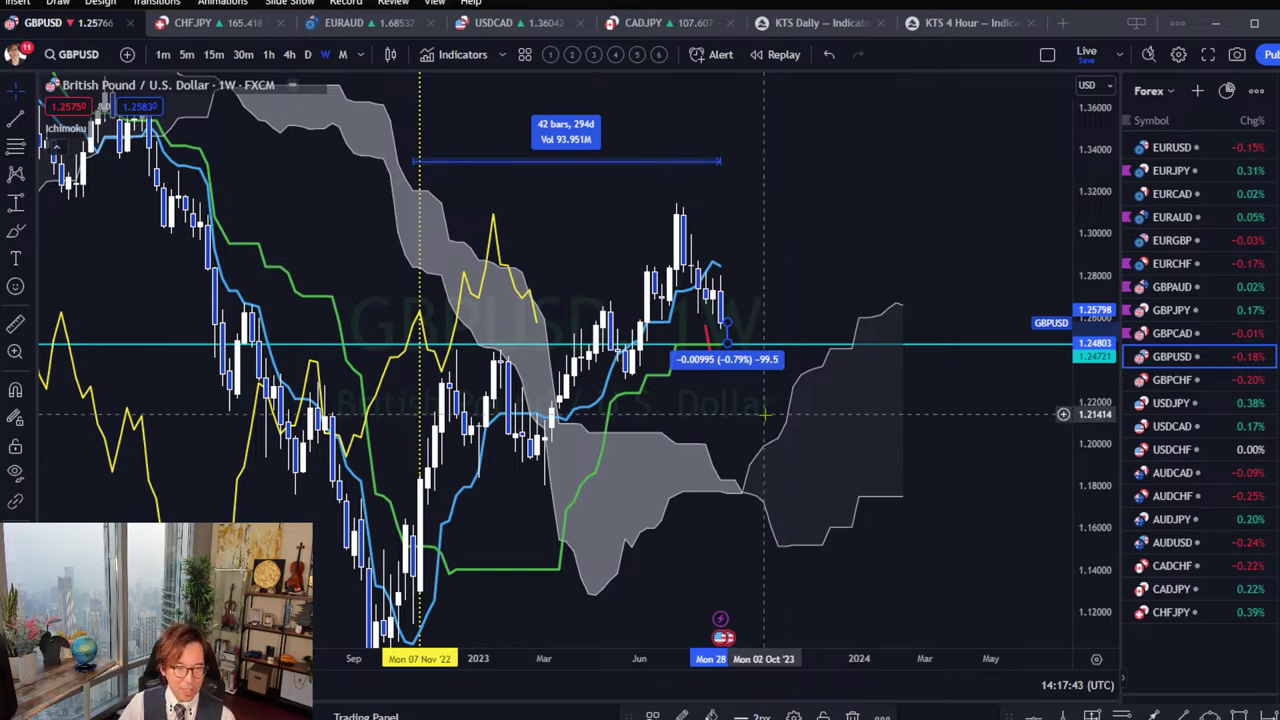
Move the measurement's end to late August, then load the GBPCHF chart.
{"action": "left_click", "coordinate": [777, 235]}
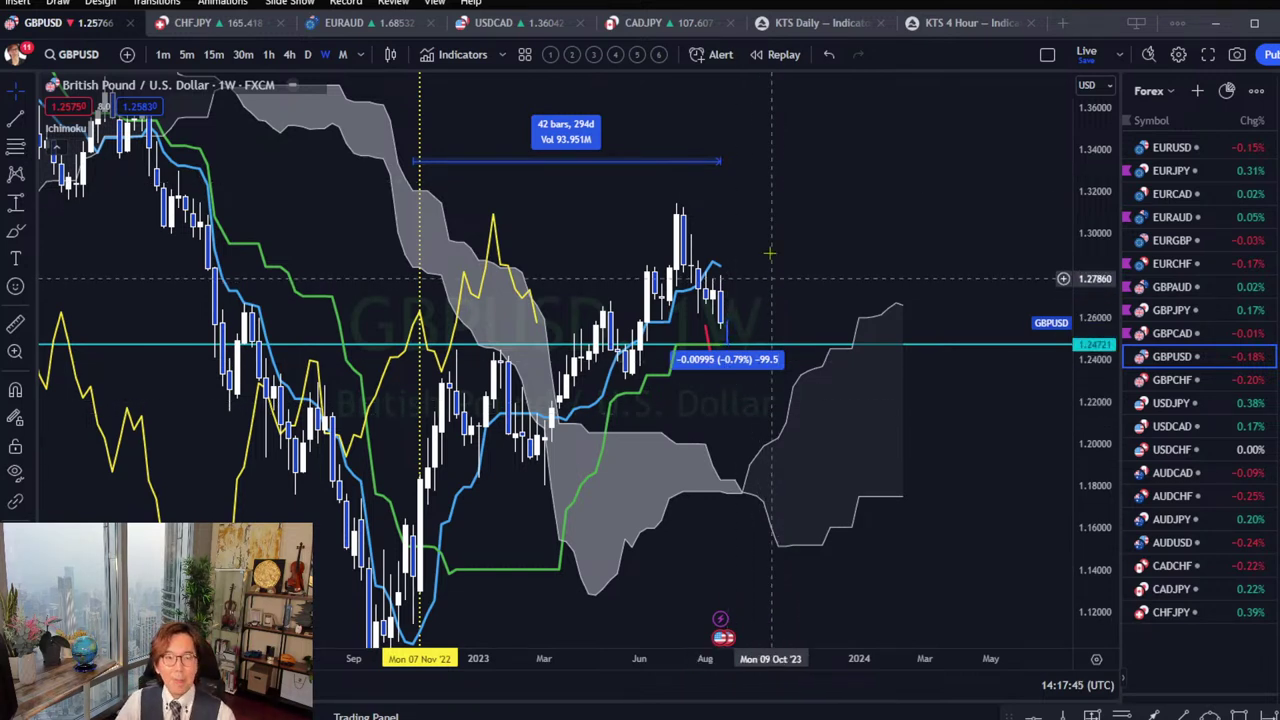
{"action": "left_click", "coordinate": [718, 362]}
{"action": "left_click_drag", "start_coordinate": [720, 365], "coordinate": [734, 346]}
{"action": "left_click", "coordinate": [793, 268]}
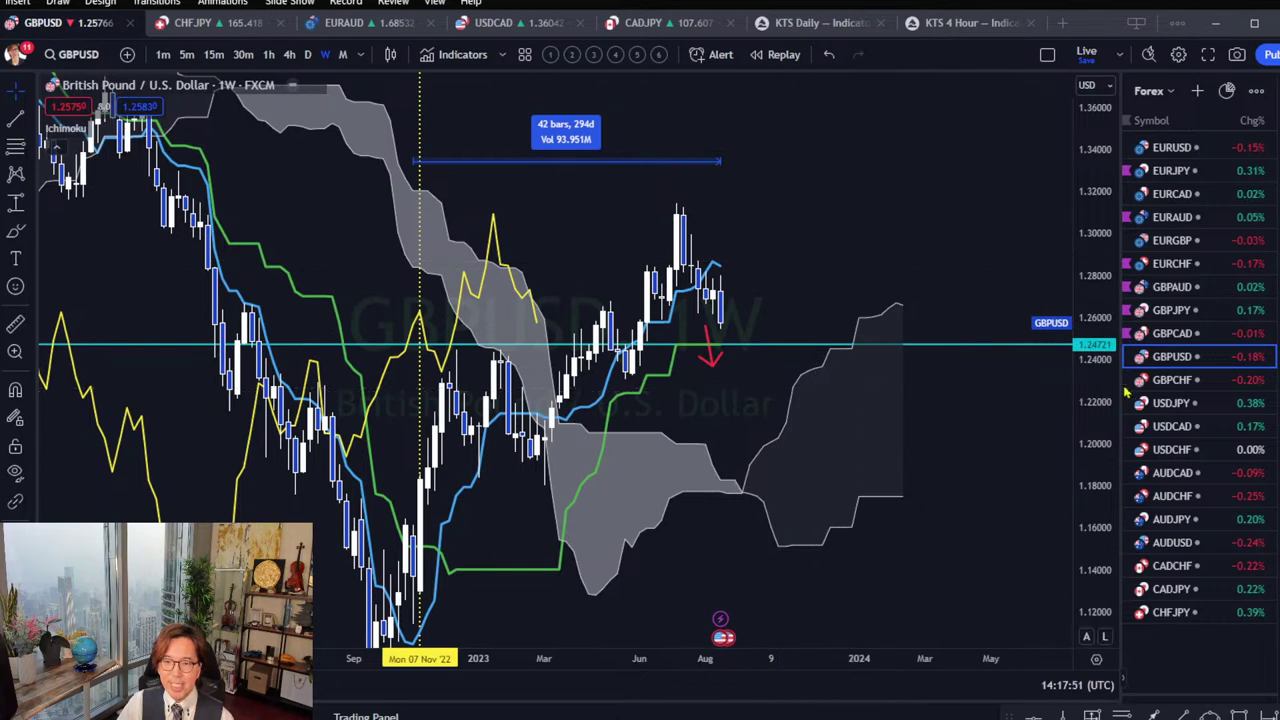
{"action": "left_click", "coordinate": [1163, 380]}
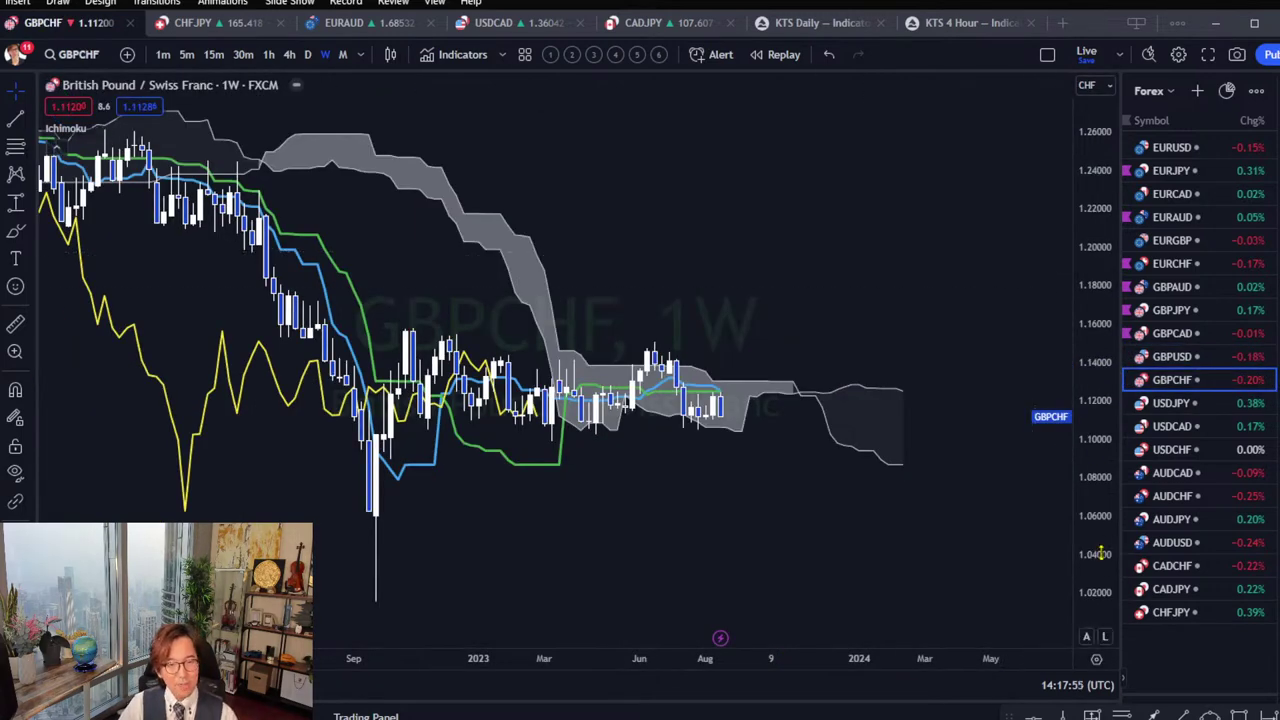
Stretch the GBPCHF price scale vertically, then switch to the USDJPY weekly chart.
{"action": "left_click_drag", "start_coordinate": [1100, 553], "coordinate": [1096, 398]}
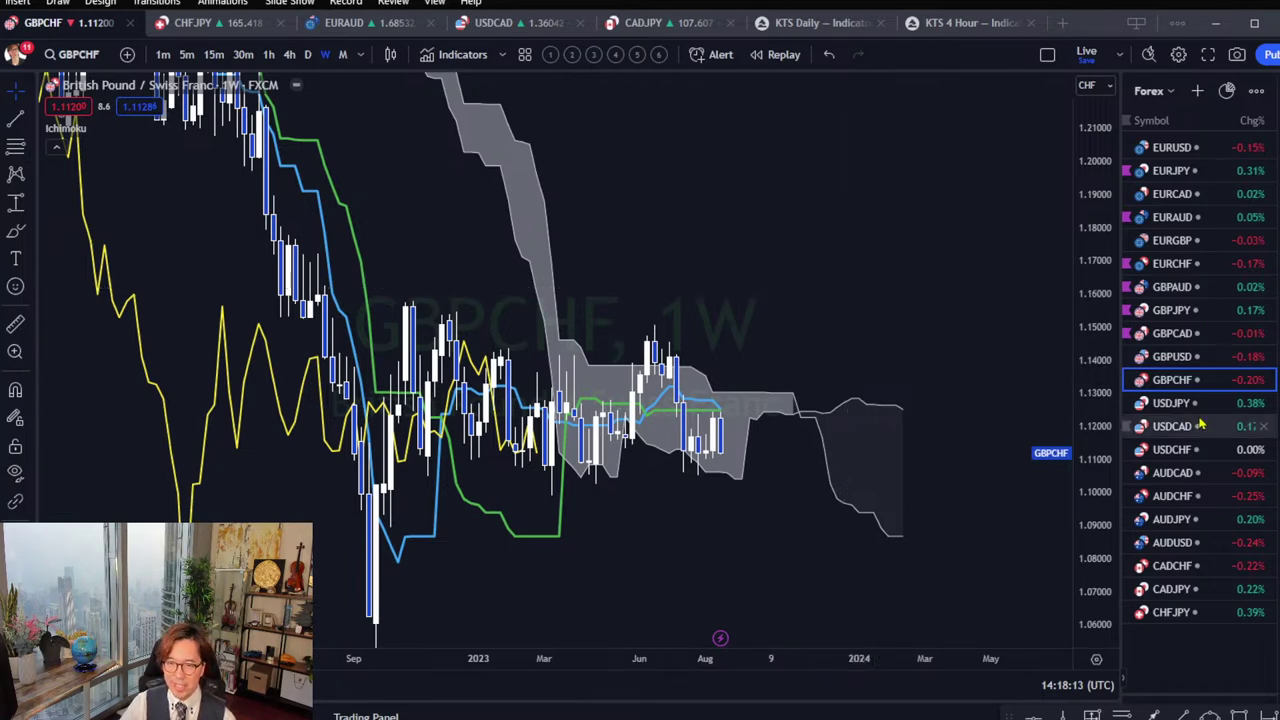
{"action": "left_click", "coordinate": [1170, 403]}
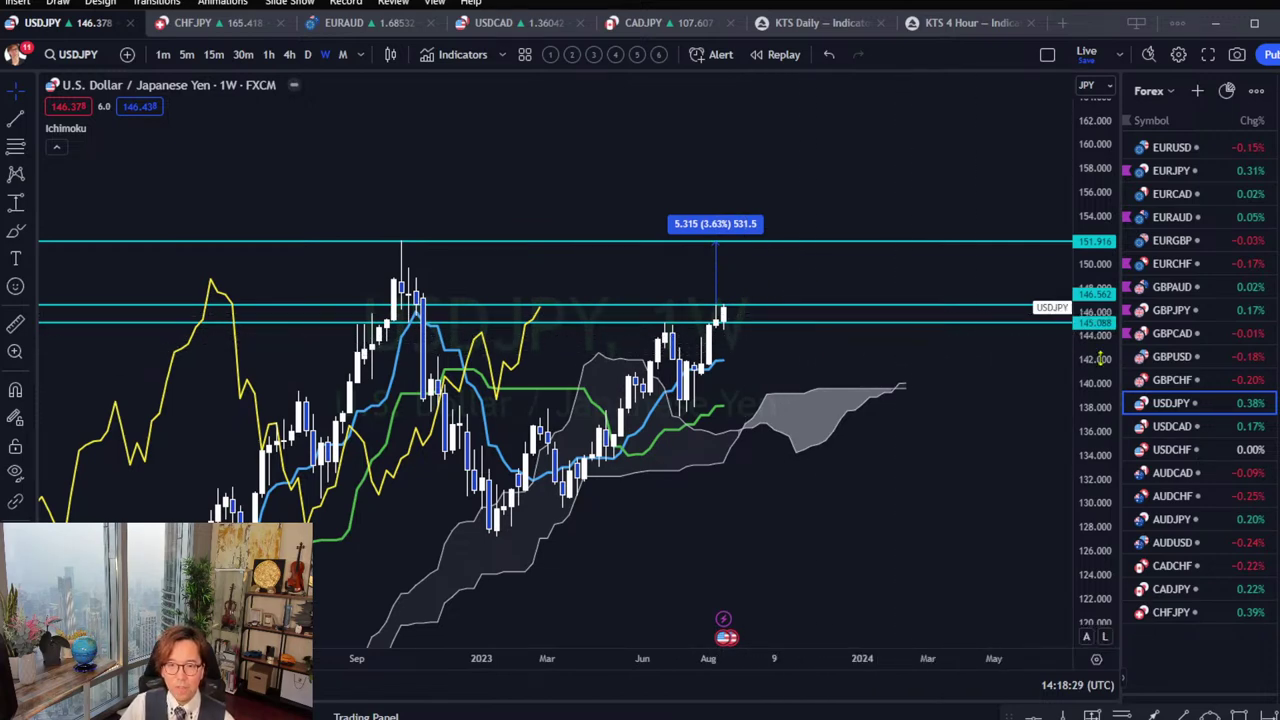
Enlarge the USDJPY candles, remove a stray horizontal line near 145, and load USDCAD.
{"action": "left_click_drag", "start_coordinate": [1086, 450], "coordinate": [1086, 410]}
{"action": "left_click_drag", "start_coordinate": [730, 268], "coordinate": [718, 262]}
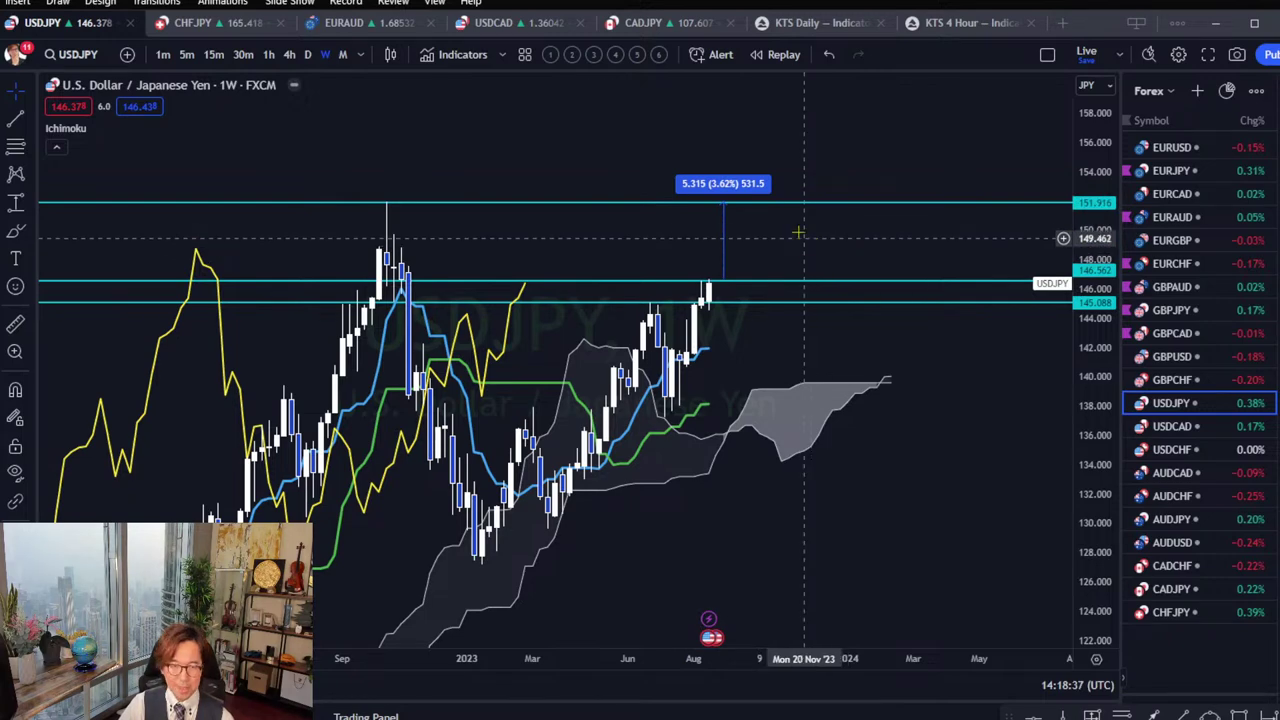
{"action": "left_click_drag", "start_coordinate": [1085, 535], "coordinate": [1079, 502]}
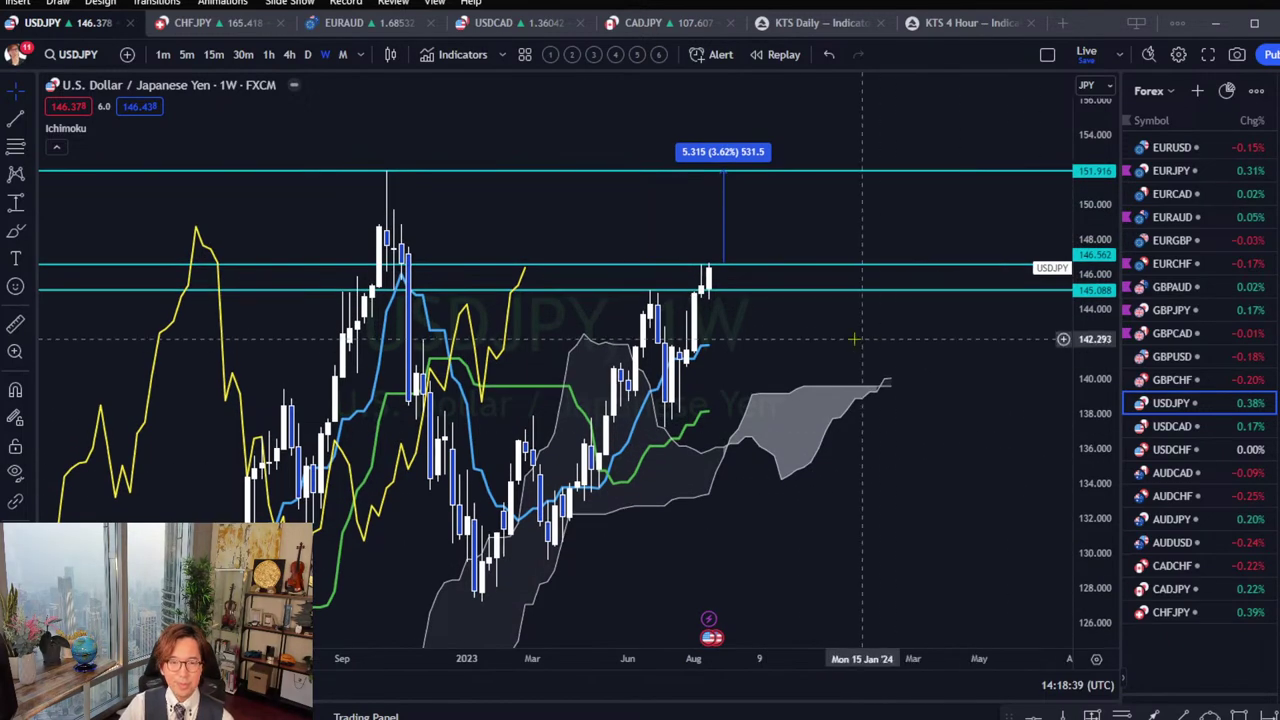
{"action": "left_click", "coordinate": [767, 291]}
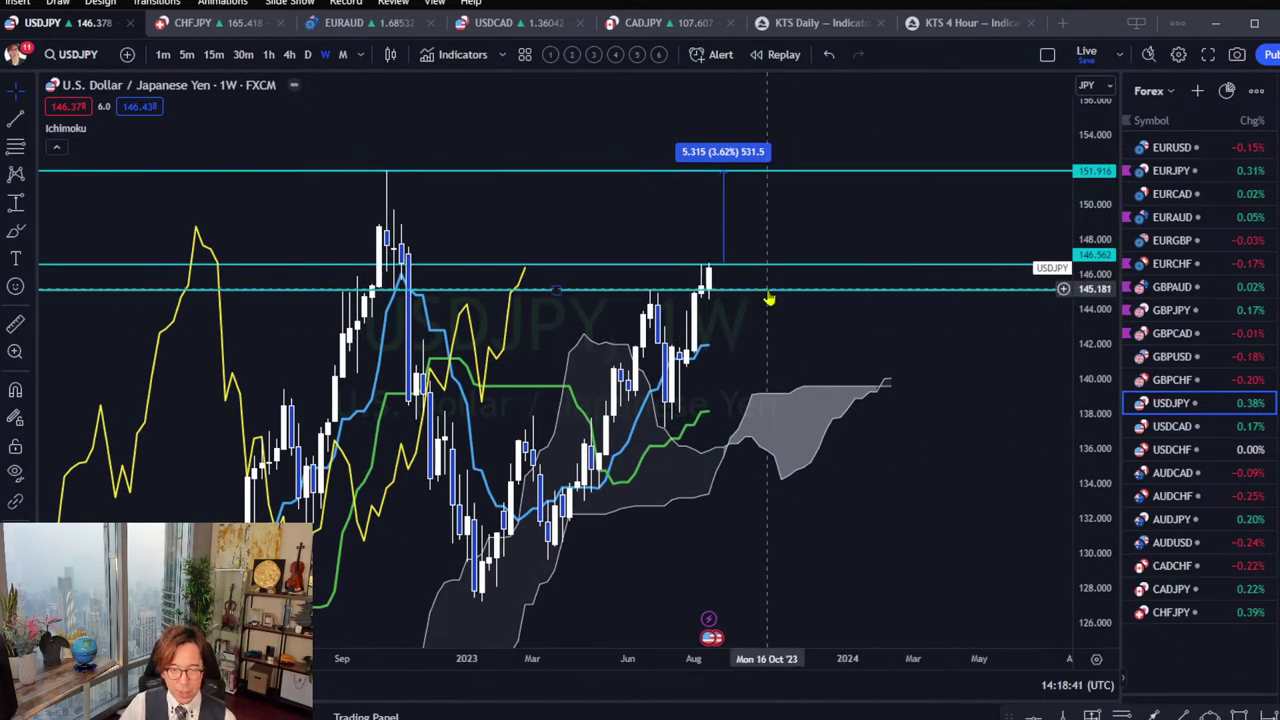
{"action": "key", "text": "Delete"}
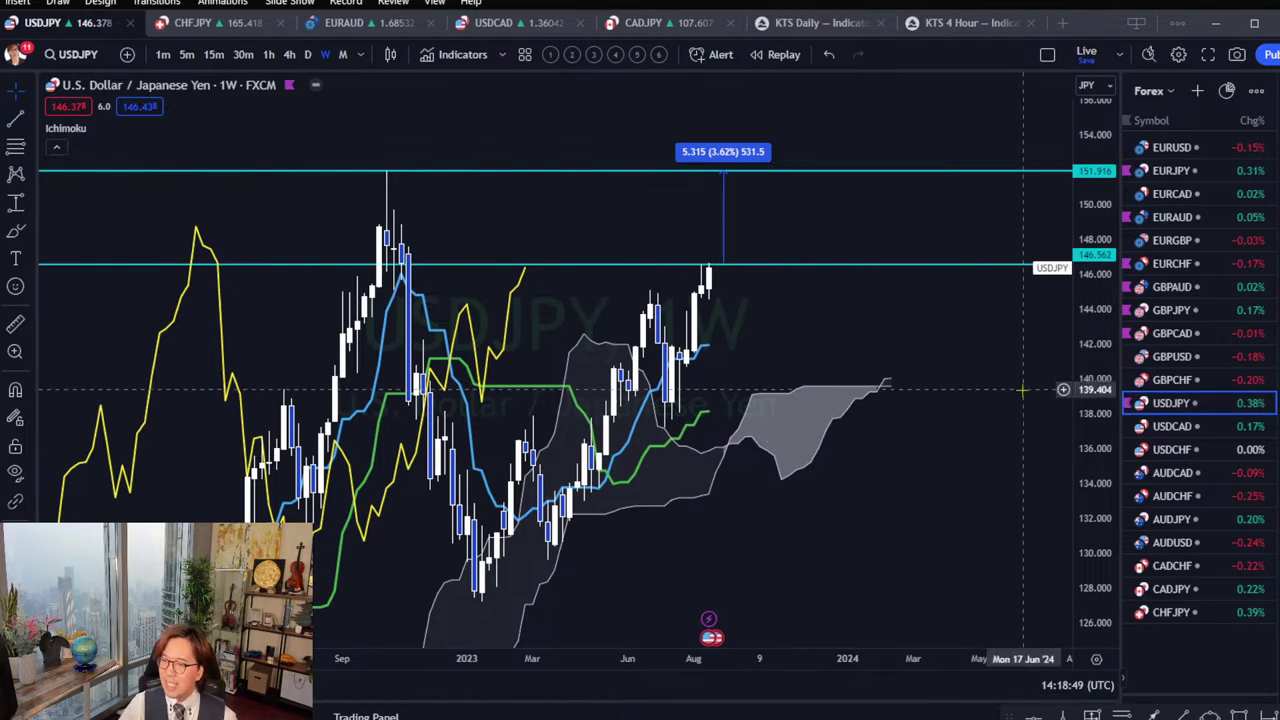
{"action": "left_click", "coordinate": [1203, 428]}
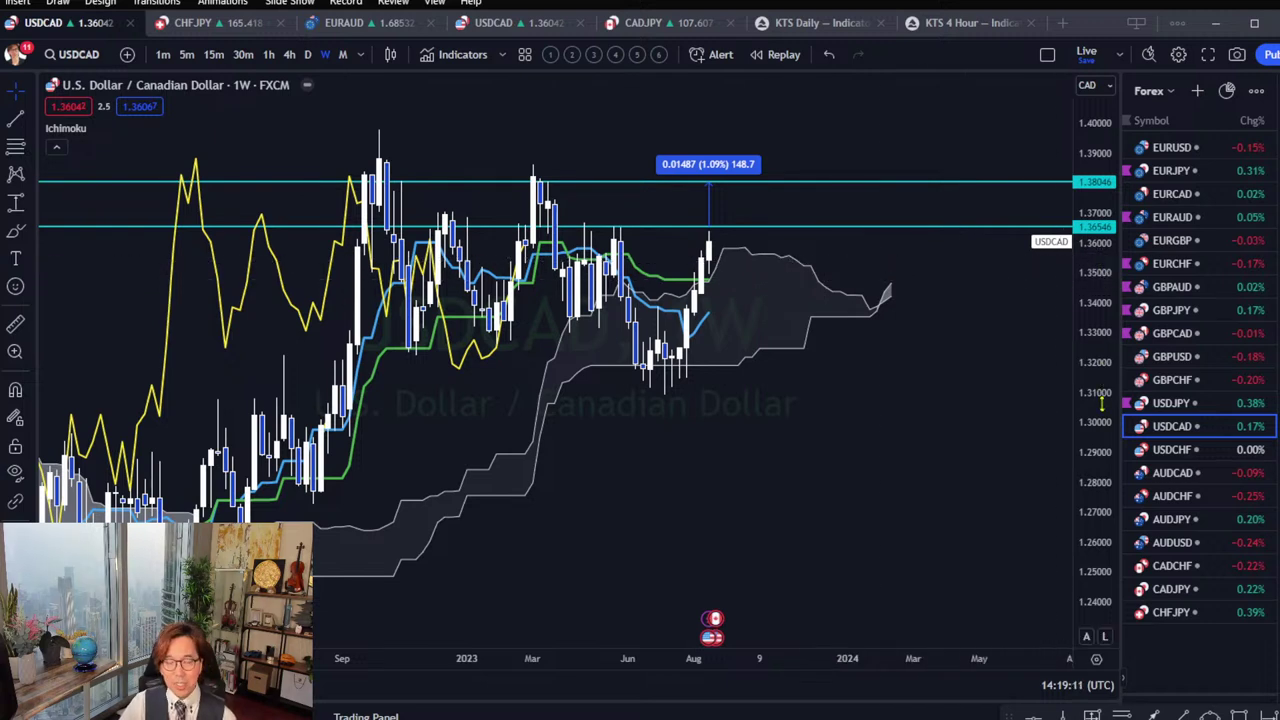
Rescale USDCAD for headroom, brush a red up arrow beside the measurement, then move to USDCHF.
{"action": "left_click_drag", "start_coordinate": [1101, 400], "coordinate": [1101, 335]}
{"action": "left_click_drag", "start_coordinate": [848, 217], "coordinate": [846, 385]}
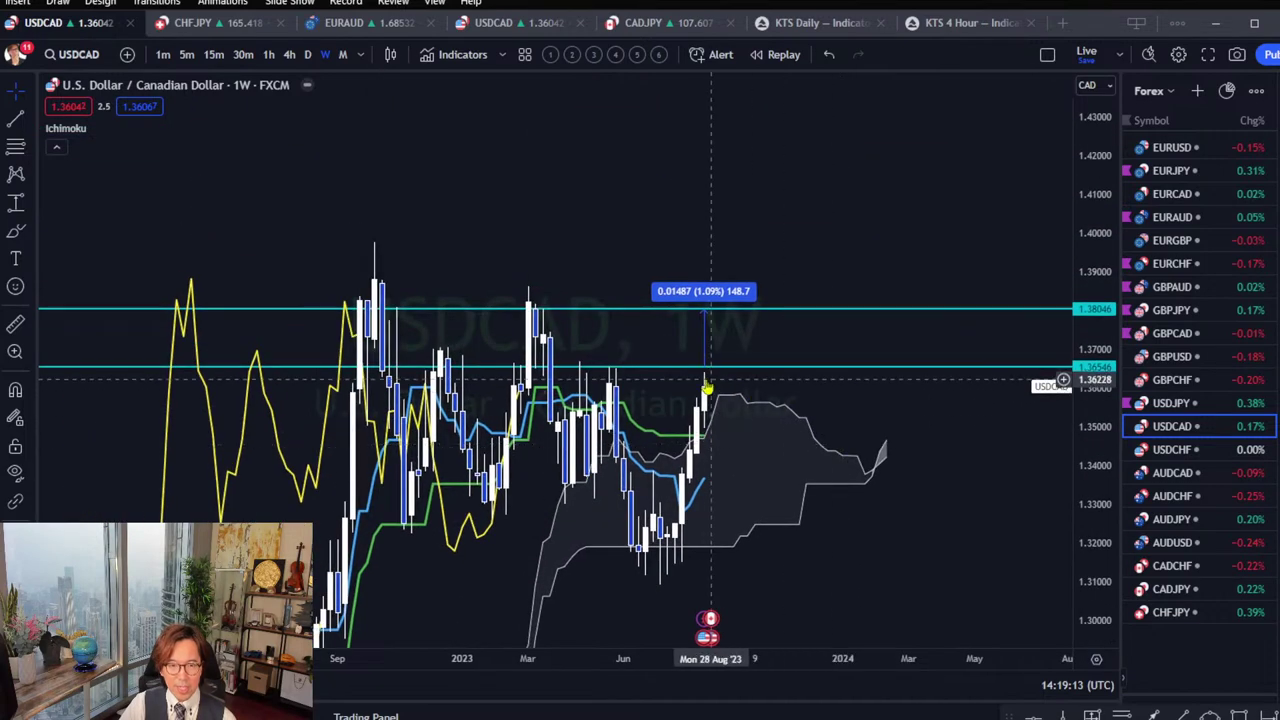
{"action": "left_click", "coordinate": [15, 230]}
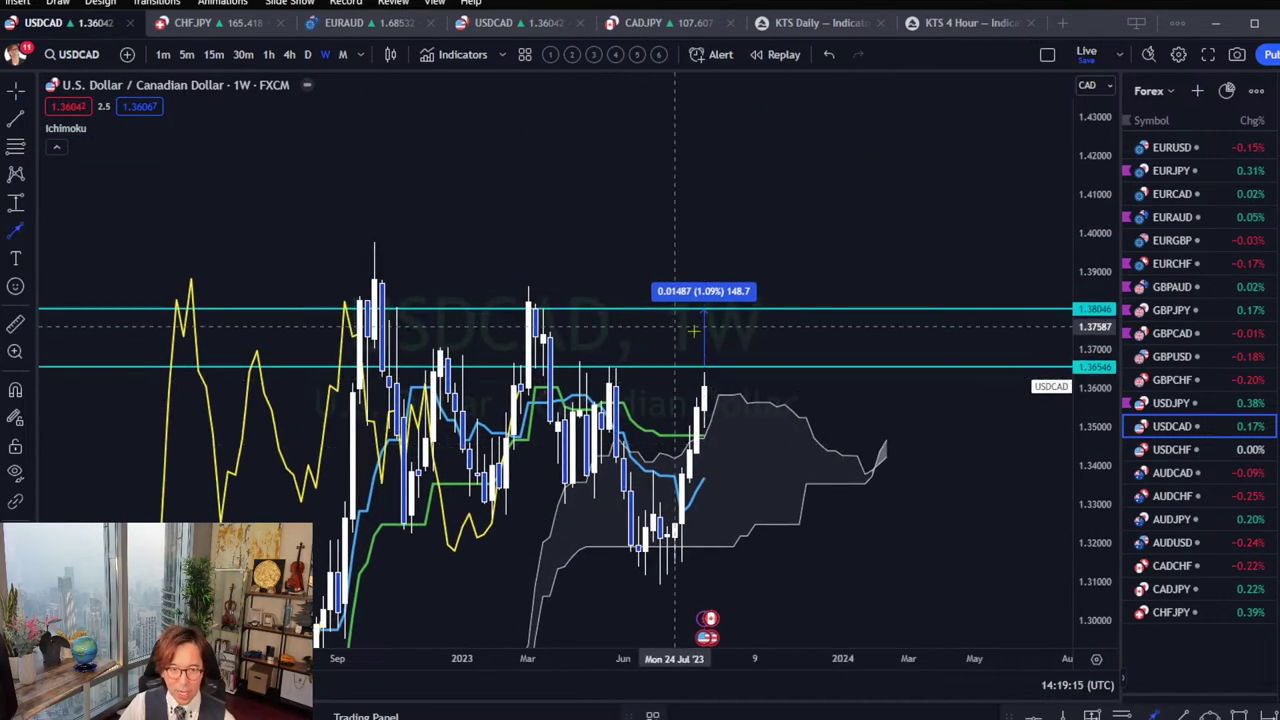
{"action": "left_click_drag", "start_coordinate": [726, 355], "coordinate": [737, 318]}
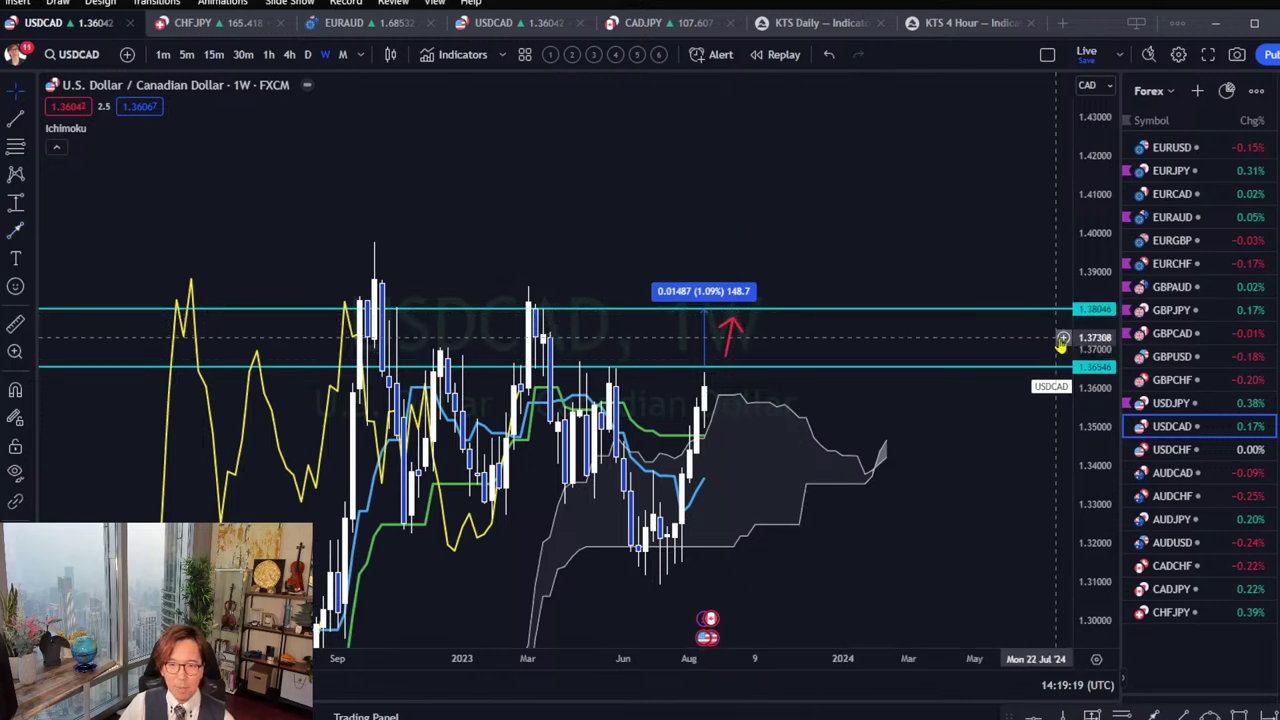
{"action": "scroll", "coordinate": [960, 440], "scroll_direction": "down", "scroll_amount": 2}
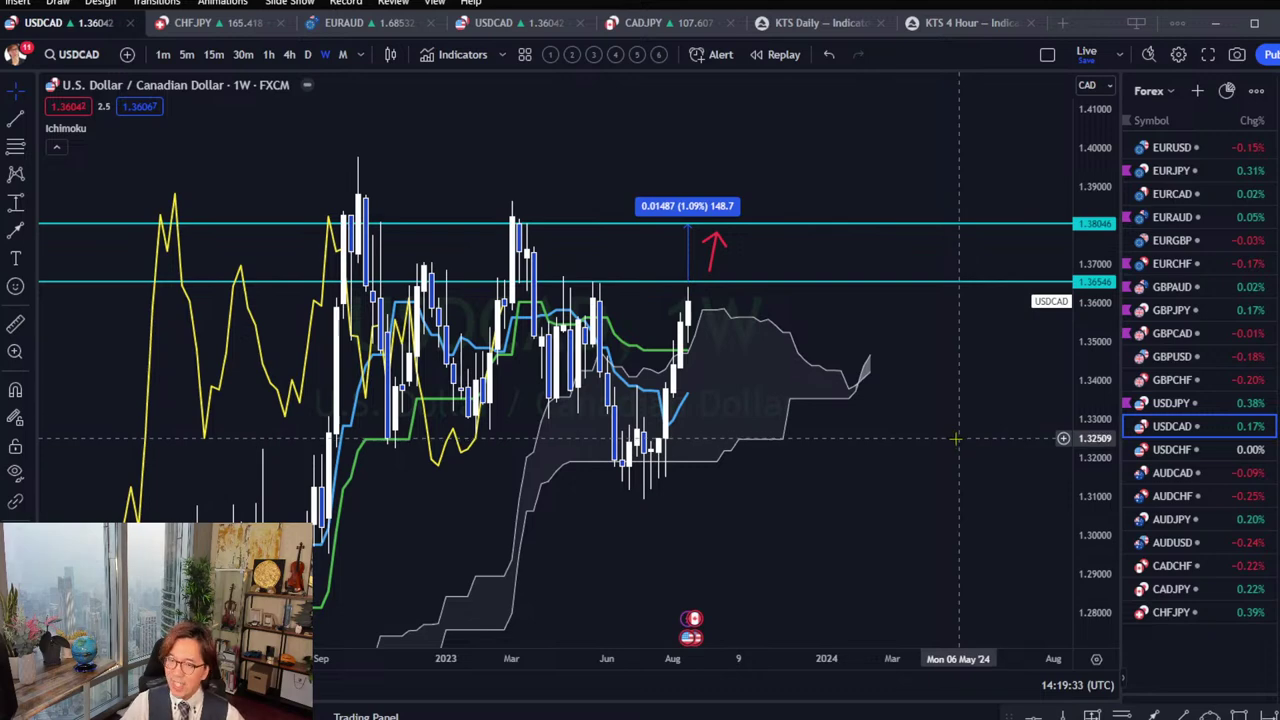
{"action": "key", "text": "Down"}
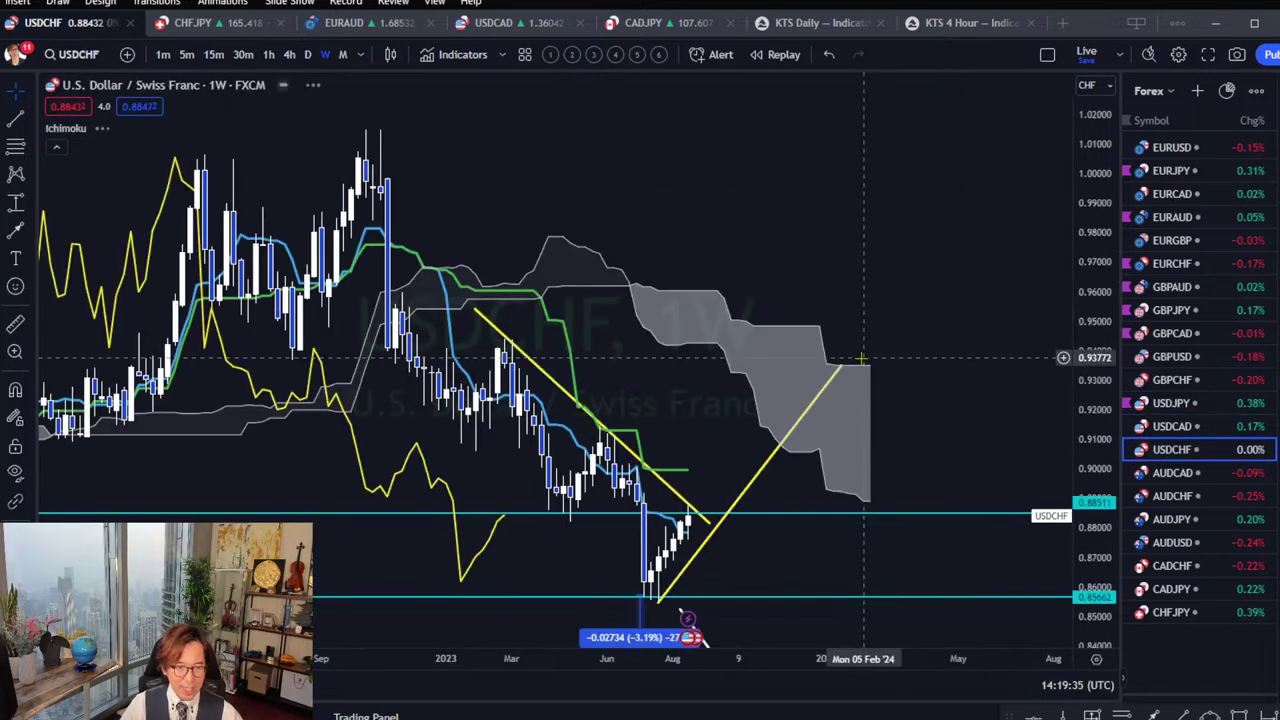
Delete the yellow rising trend line on USDCHF and add a short red stroke by the latest candles.
{"action": "left_click_drag", "start_coordinate": [931, 454], "coordinate": [947, 368]}
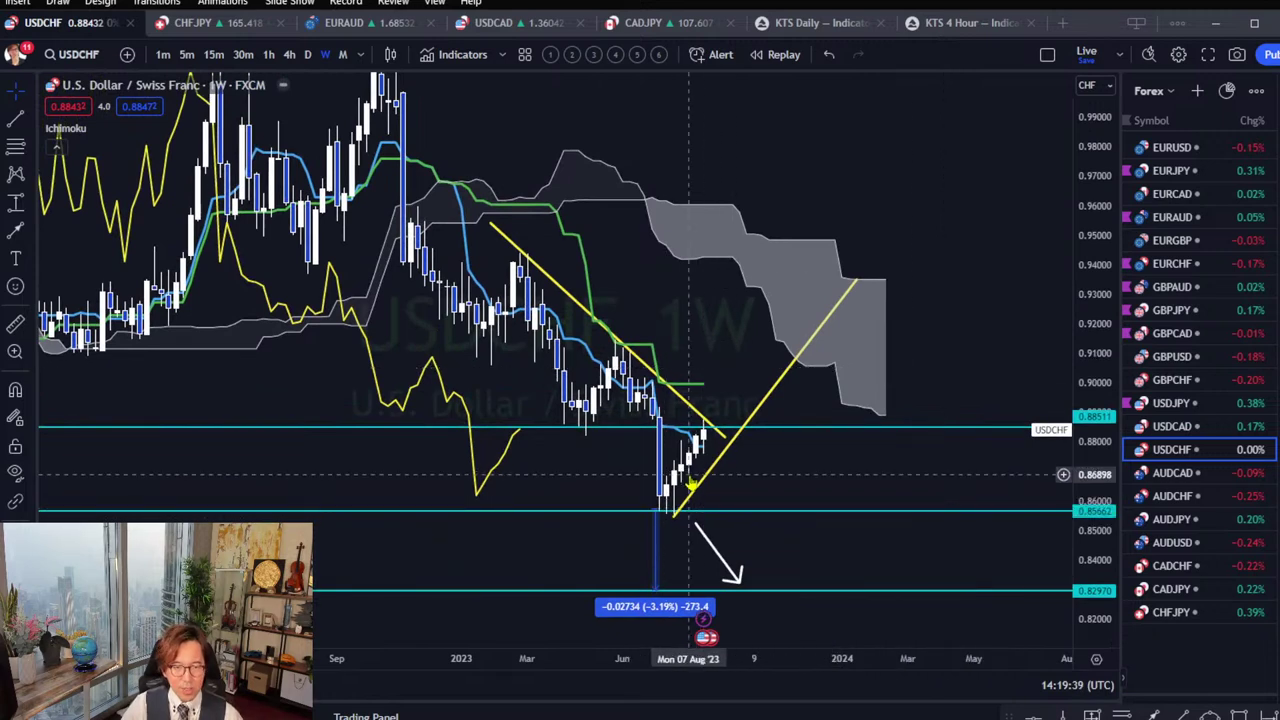
{"action": "left_click", "coordinate": [674, 516]}
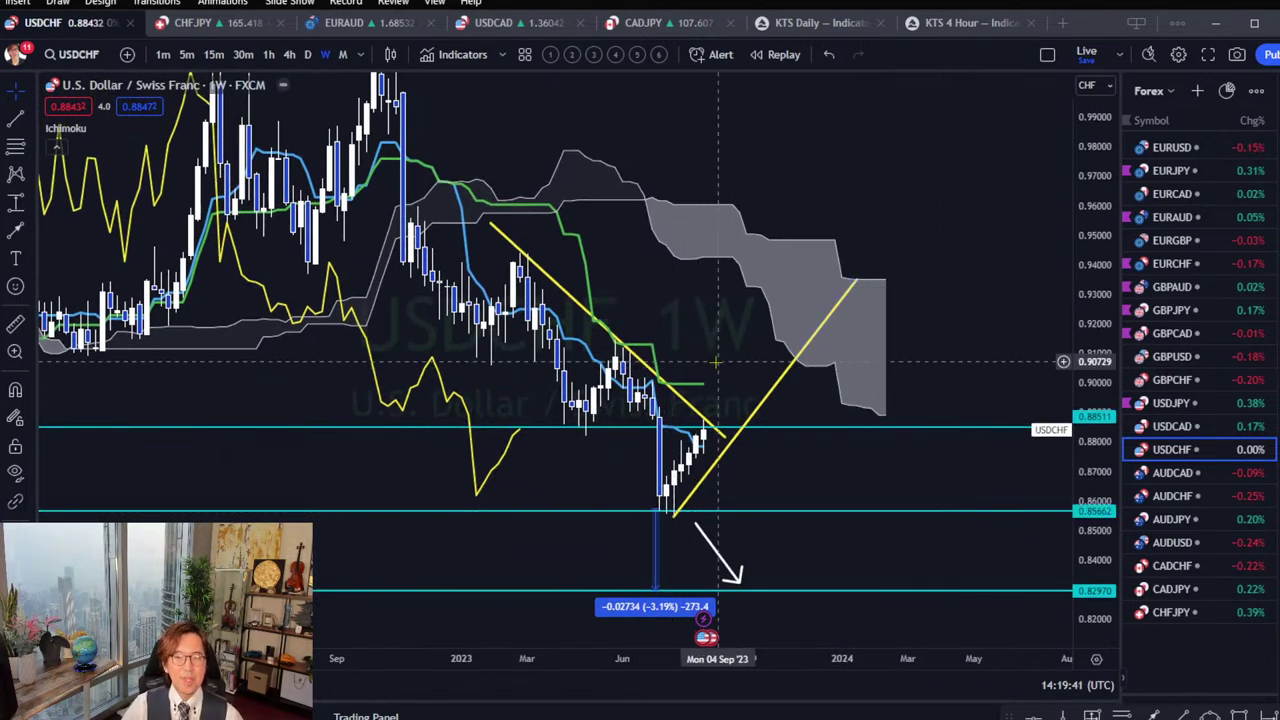
{"action": "left_click", "coordinate": [698, 450]}
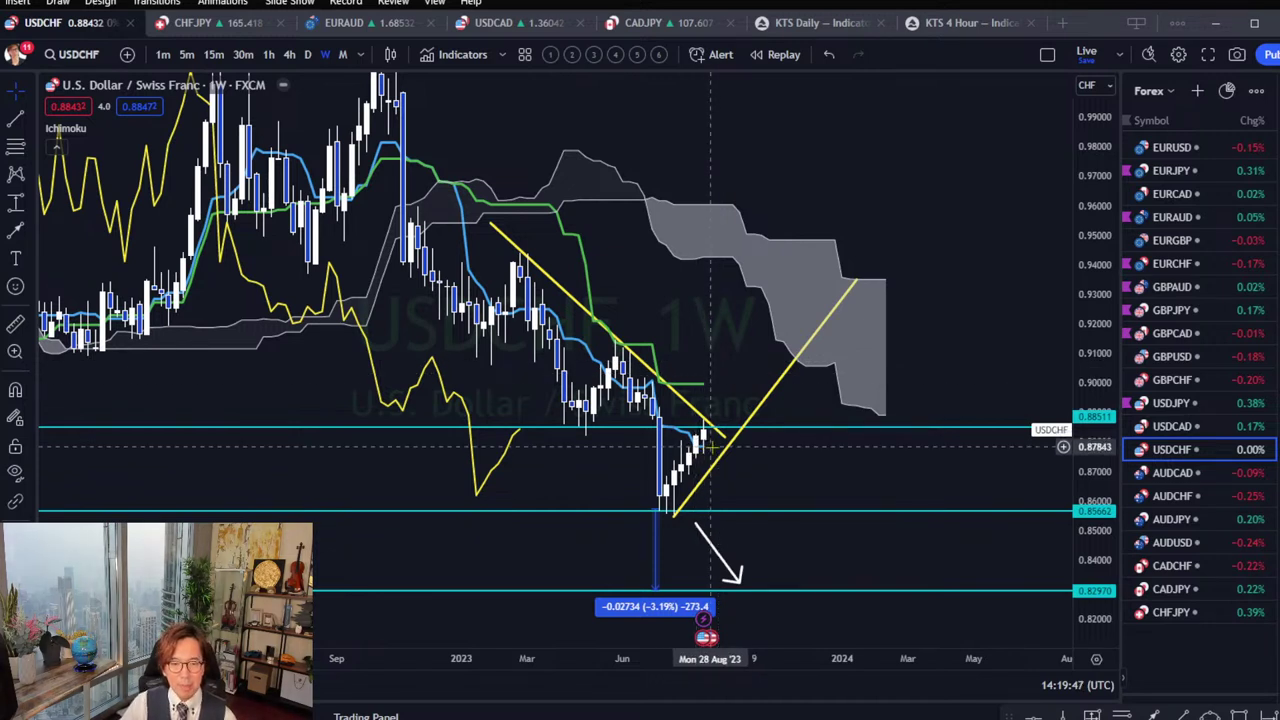
{"action": "left_click", "coordinate": [714, 464]}
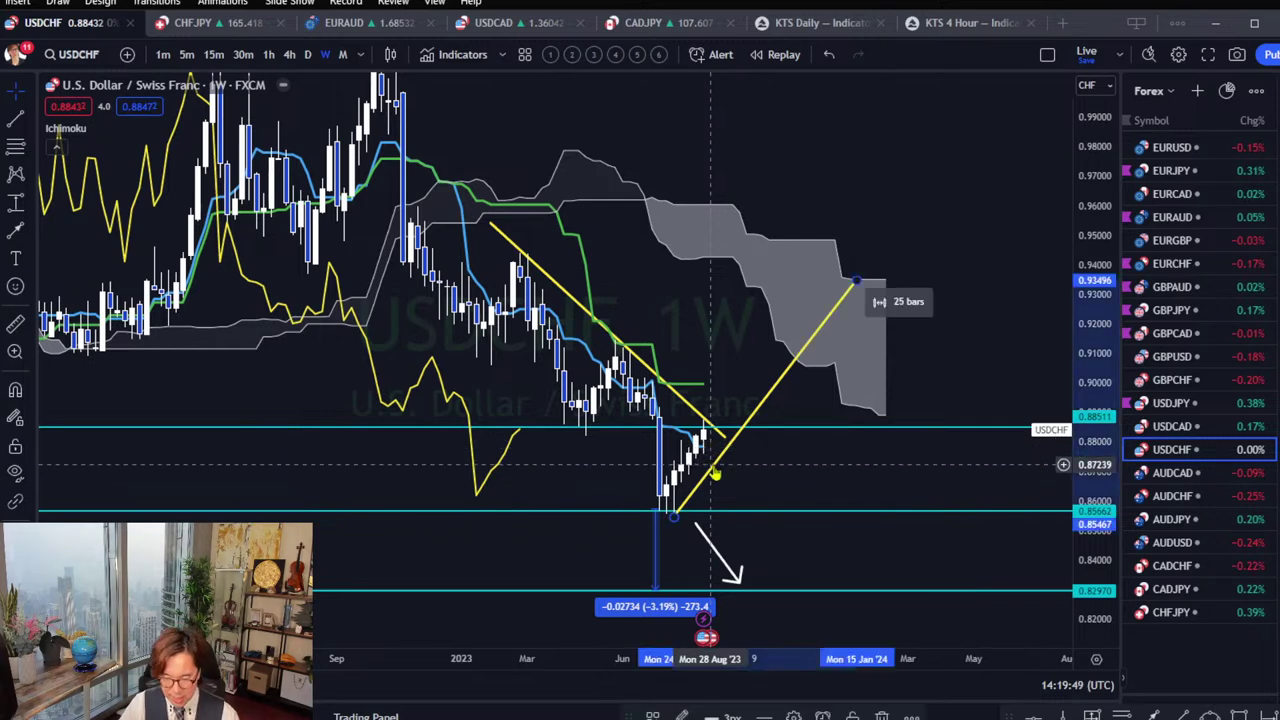
{"action": "key", "text": "Delete"}
{"action": "left_click_drag", "start_coordinate": [687, 366], "coordinate": [709, 328]}
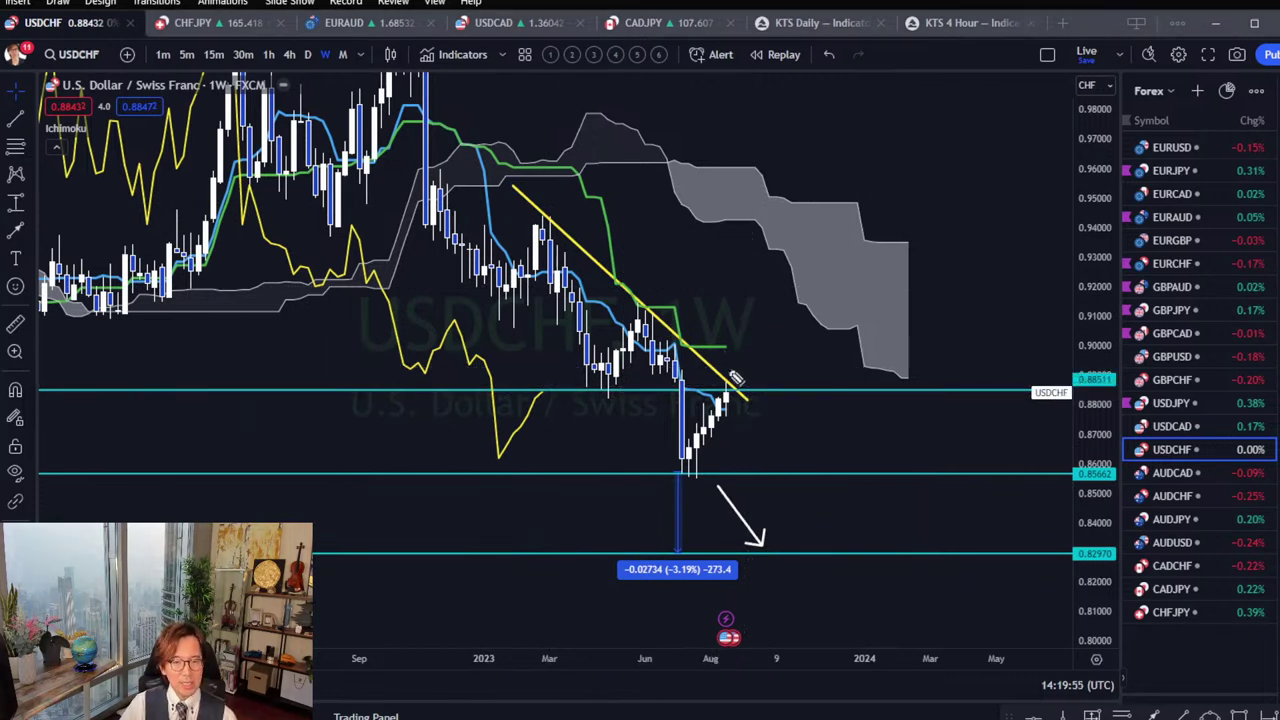
{"action": "mouse_move", "coordinate": [727, 405]}
{"action": "left_mouse_down"}
{"action": "mouse_move", "coordinate": [729, 346]}
{"action": "mouse_move", "coordinate": [745, 360]}
{"action": "left_mouse_up"}
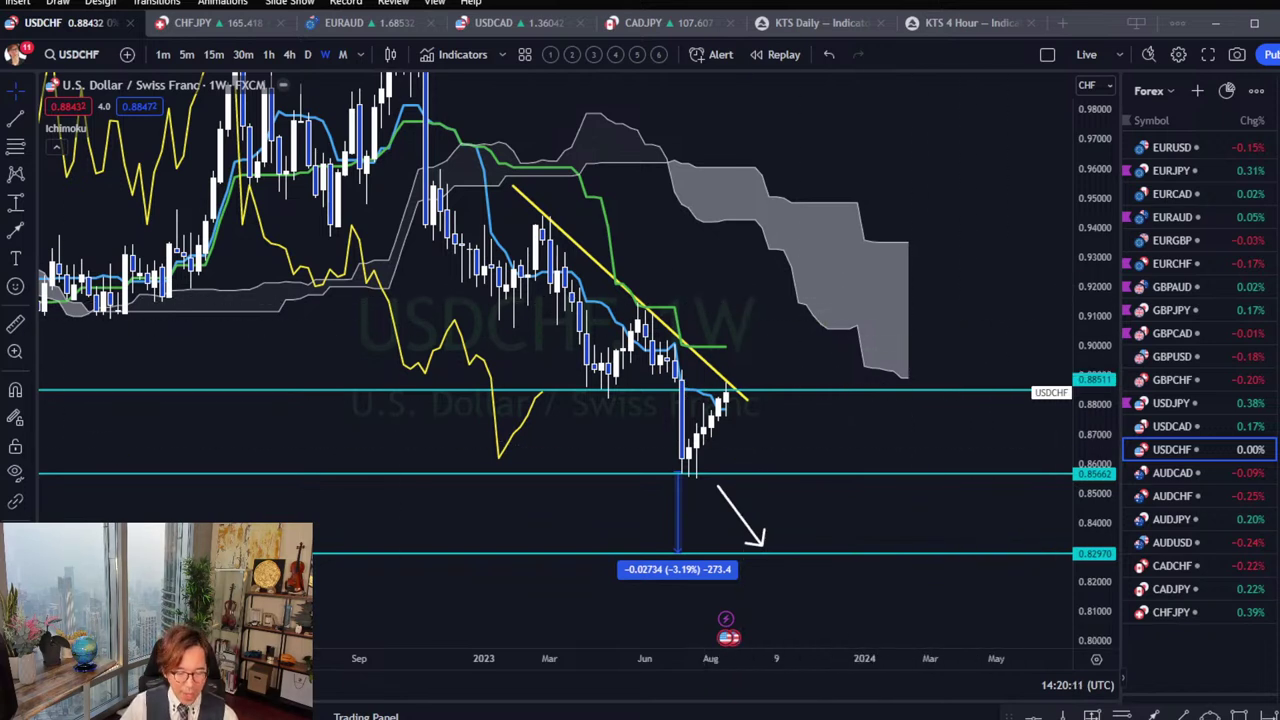
Sketch two red arrows down across the USDCHF cloud, then erase them.
{"action": "mouse_move", "coordinate": [666, 166]}
{"action": "left_mouse_down"}
{"action": "mouse_move", "coordinate": [965, 312]}
{"action": "mouse_move", "coordinate": [935, 324]}
{"action": "left_mouse_up"}
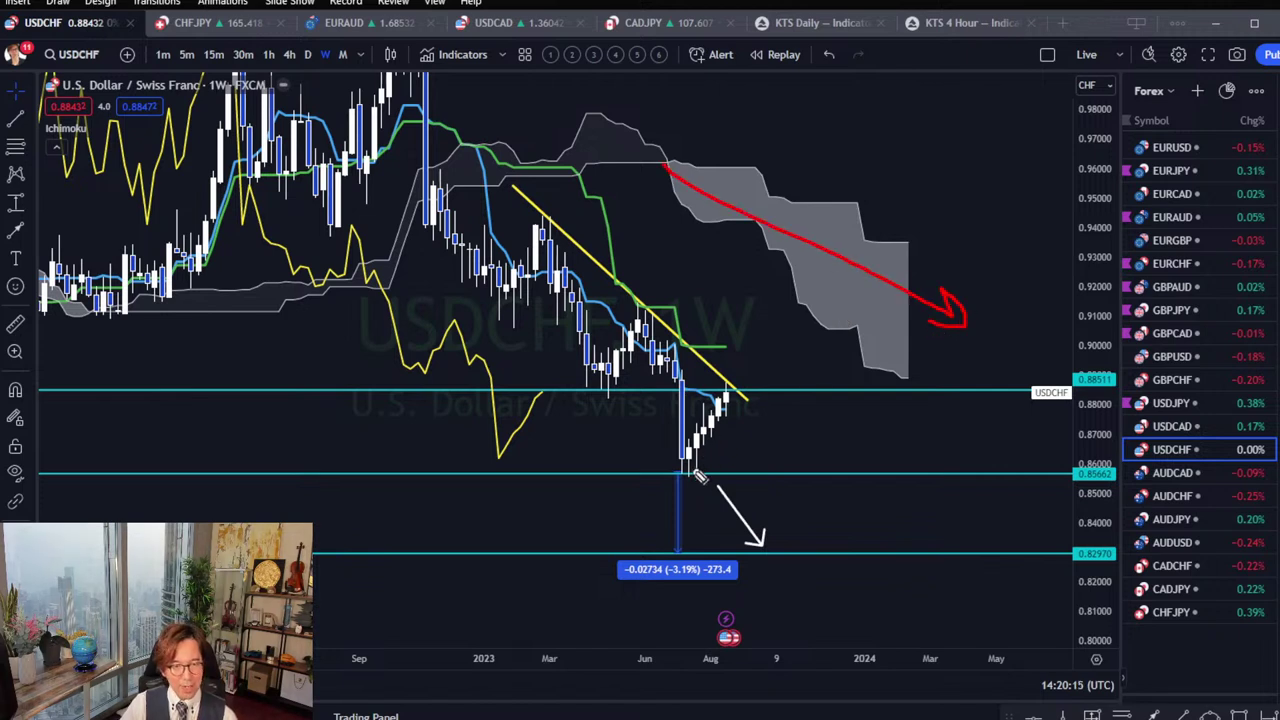
{"action": "left_click_drag", "start_coordinate": [690, 470], "coordinate": [735, 432]}
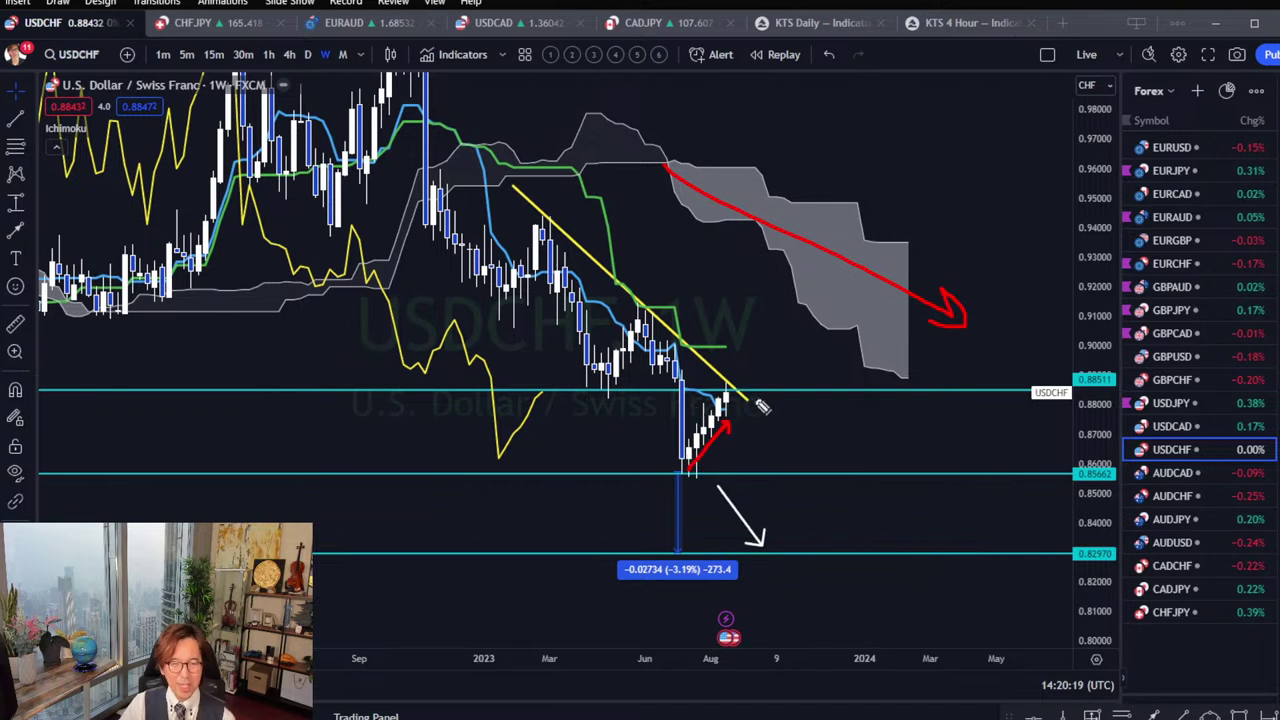
{"action": "key", "text": "e"}
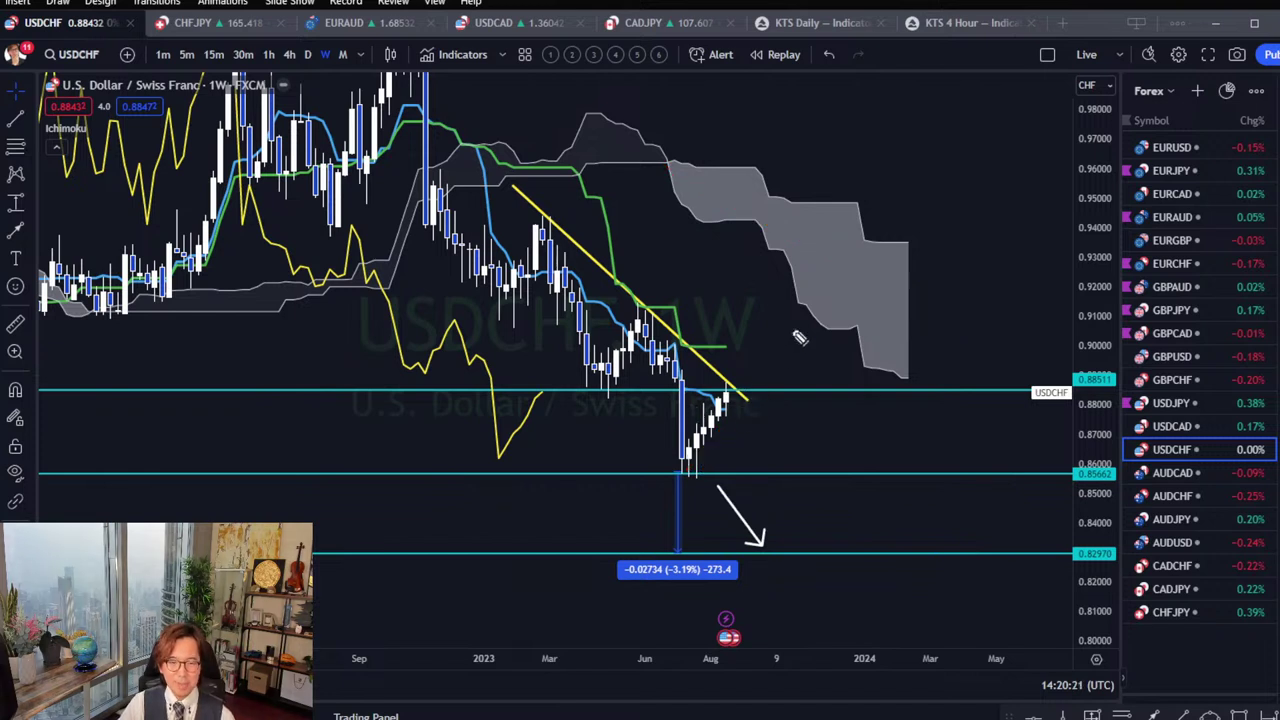
Delete the white downward arrow, draw a red arrow down from the trend line tip, then load AUDCAD.
{"action": "left_click", "coordinate": [742, 527]}
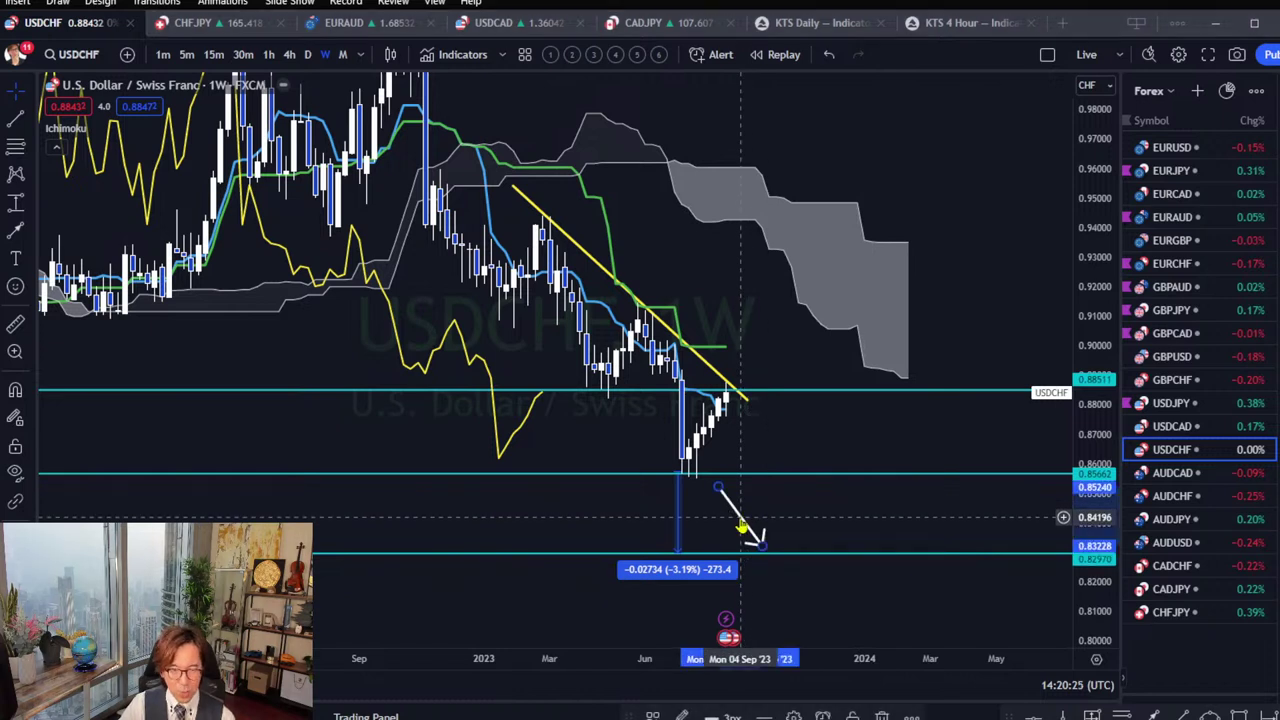
{"action": "key", "text": "Delete"}
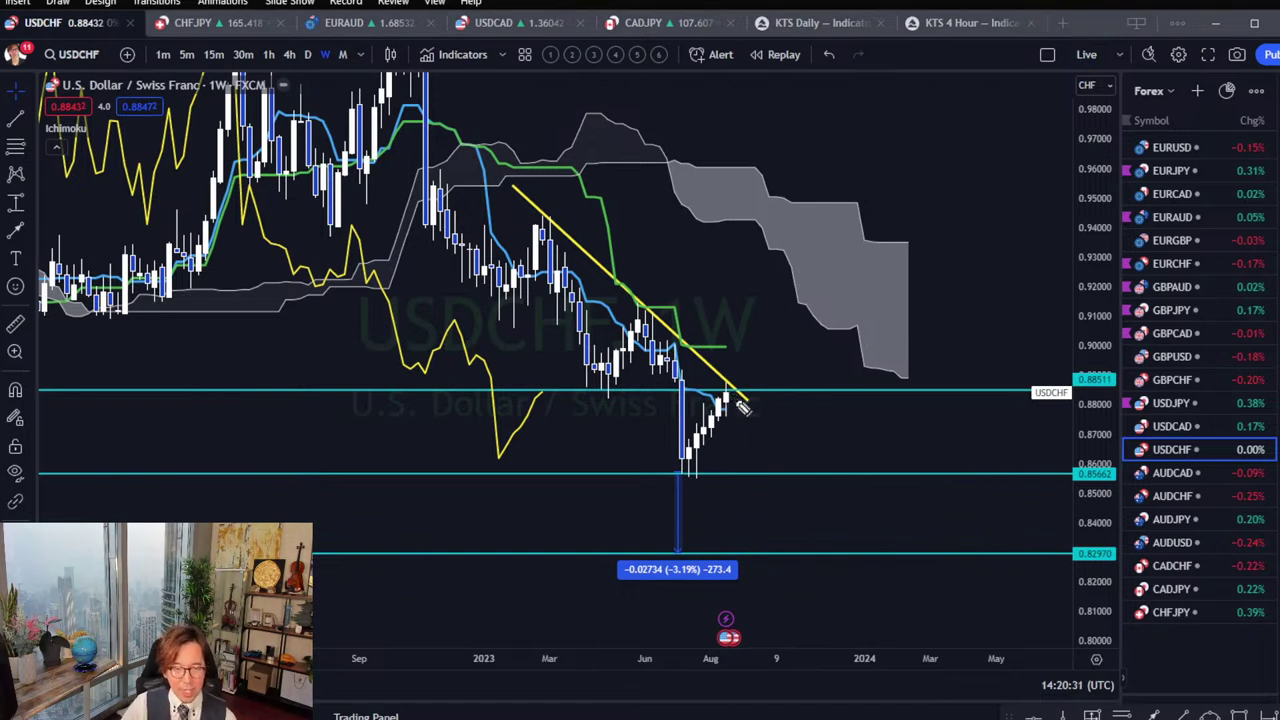
{"action": "left_click_drag", "start_coordinate": [742, 404], "coordinate": [752, 440]}
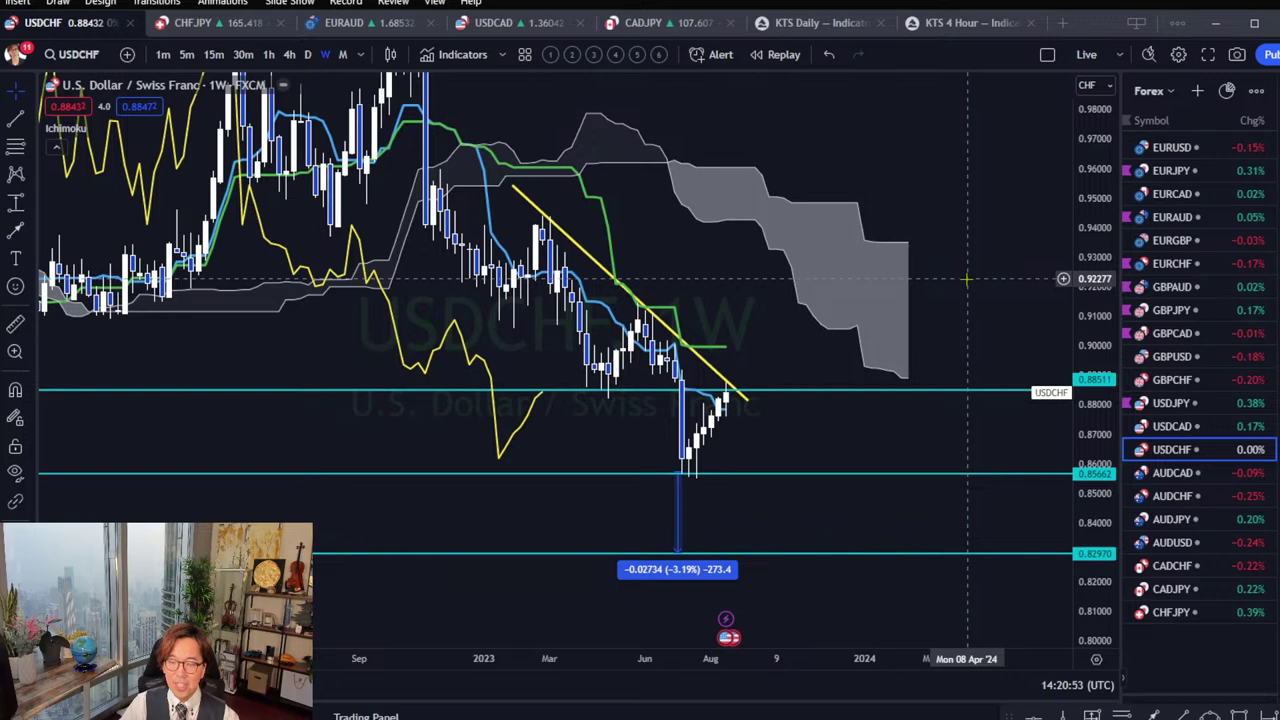
{"action": "key", "text": "Down"}
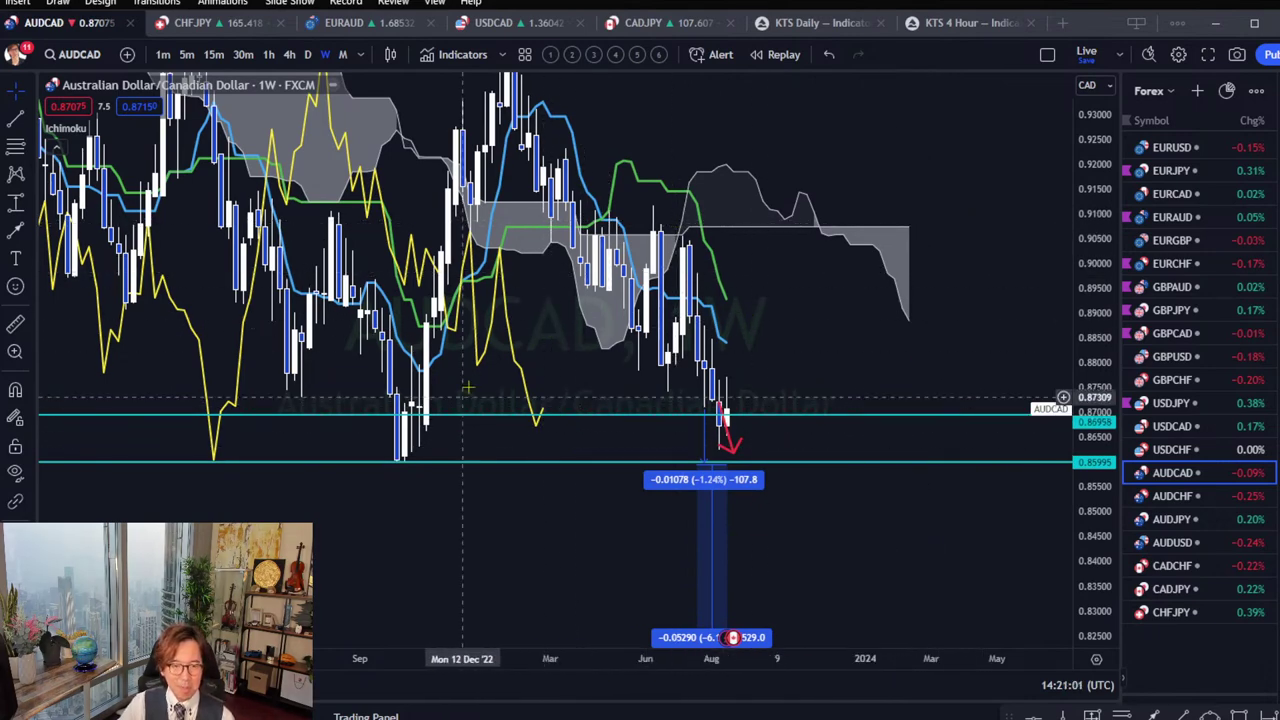
Stretch the AUDCAD price scale to enlarge the most recent weekly candles.
{"action": "left_click_drag", "start_coordinate": [973, 344], "coordinate": [961, 304]}
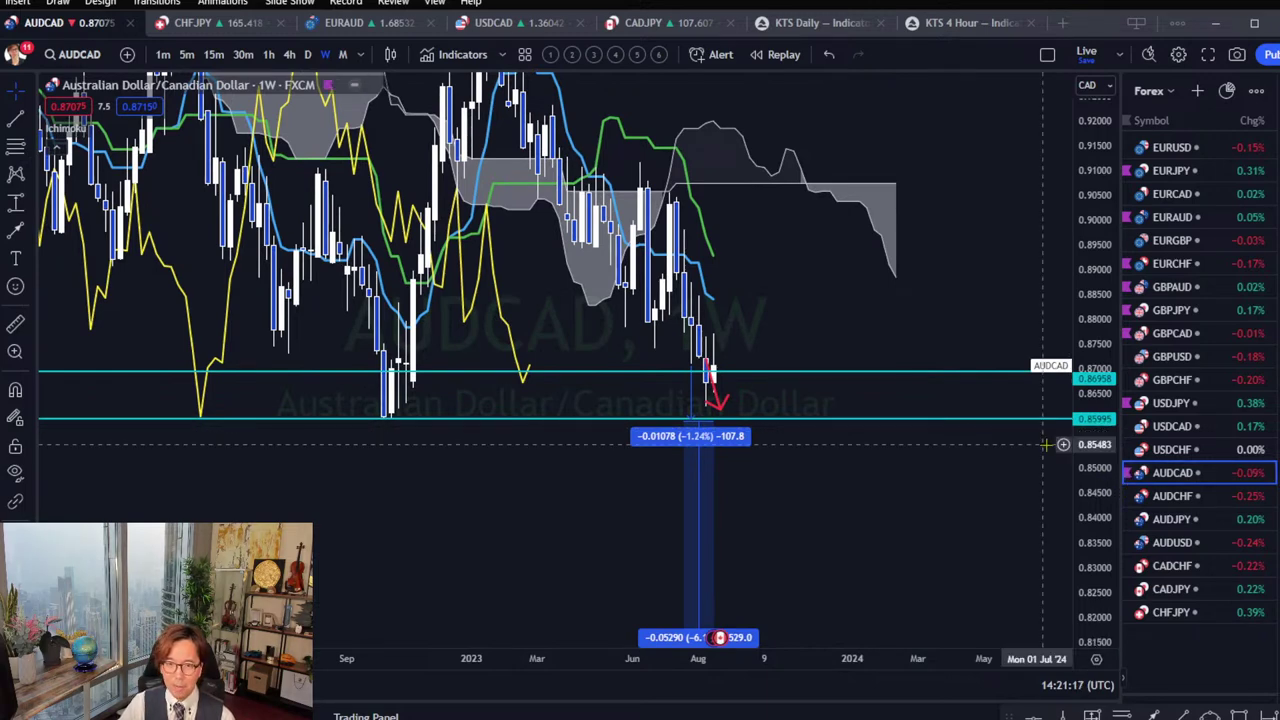
{"action": "scroll", "coordinate": [700, 525], "scroll_direction": "up", "scroll_amount": 2}
{"action": "scroll", "coordinate": [700, 525], "scroll_direction": "left", "scroll_amount": 2}
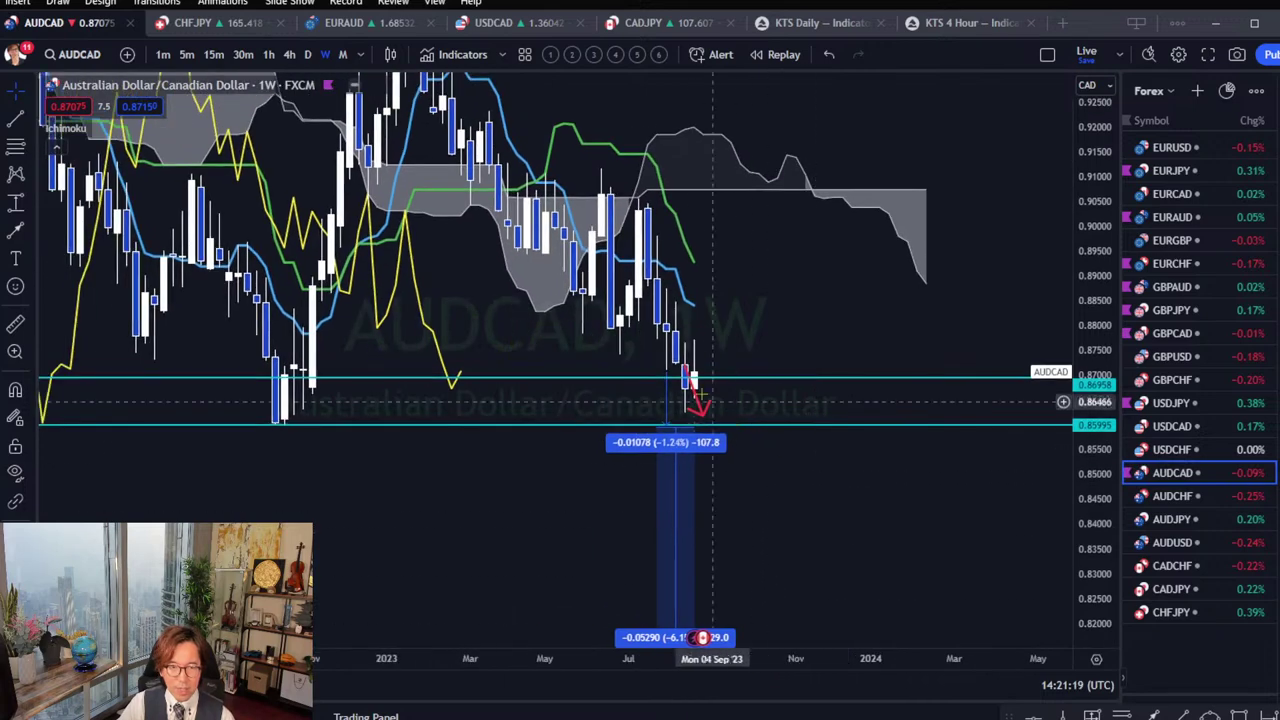
{"action": "left_click_drag", "start_coordinate": [1093, 595], "coordinate": [957, 306]}
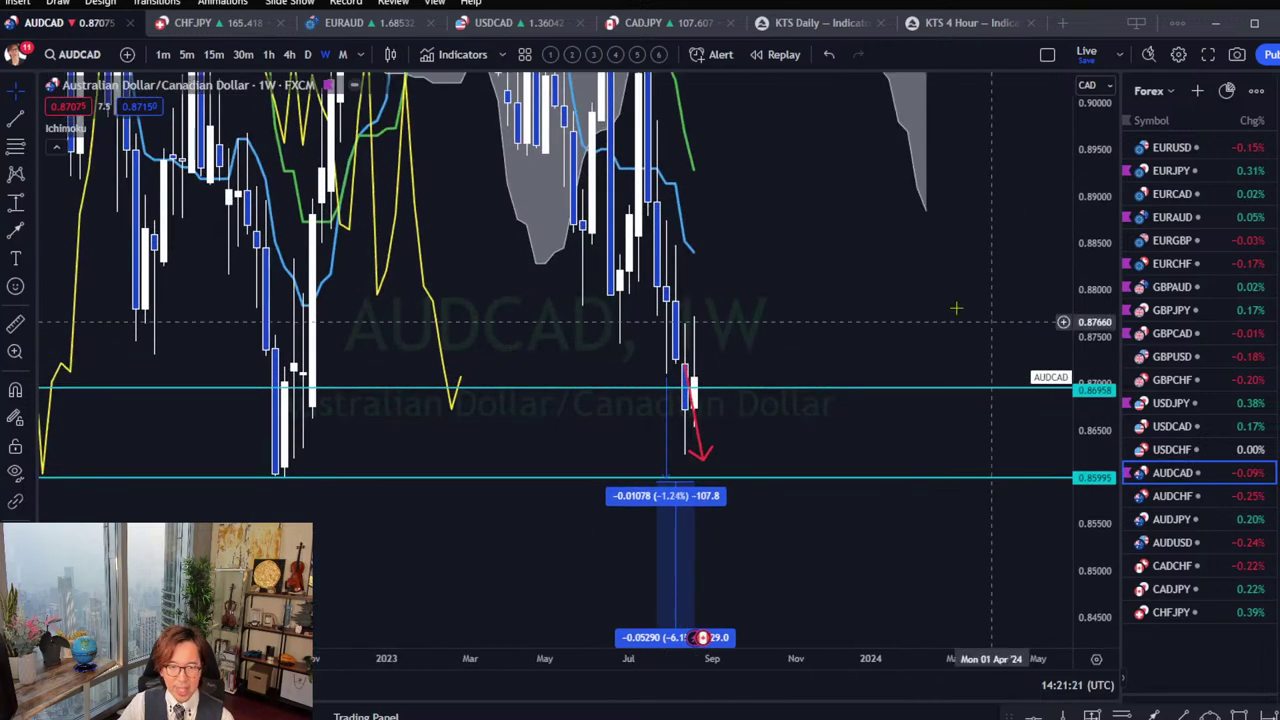
{"action": "scroll", "coordinate": [800, 360], "scroll_direction": "left", "scroll_amount": 2}
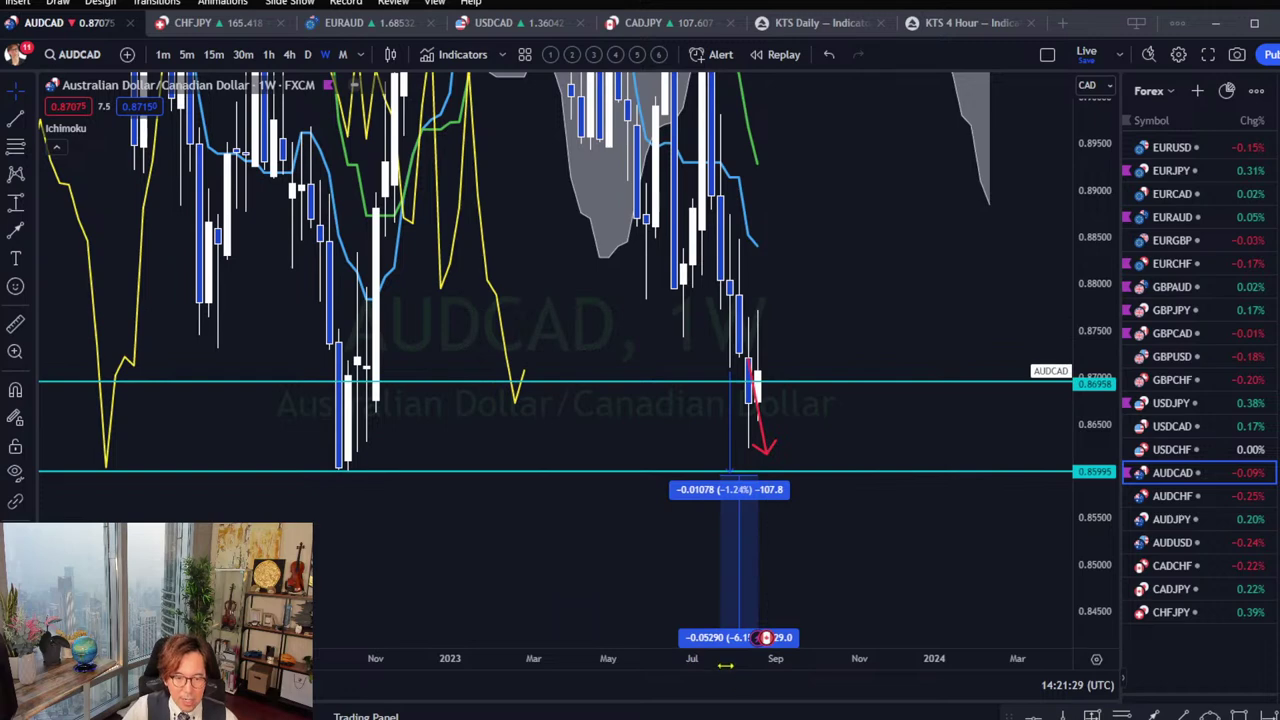
Widen the AUDCAD candles, fit the whole cloud in view, then open AUDCHF.
{"action": "mouse_move", "coordinate": [725, 665]}
{"action": "left_mouse_down"}
{"action": "mouse_move", "coordinate": [686, 665]}
{"action": "mouse_move", "coordinate": [708, 665]}
{"action": "left_mouse_up"}
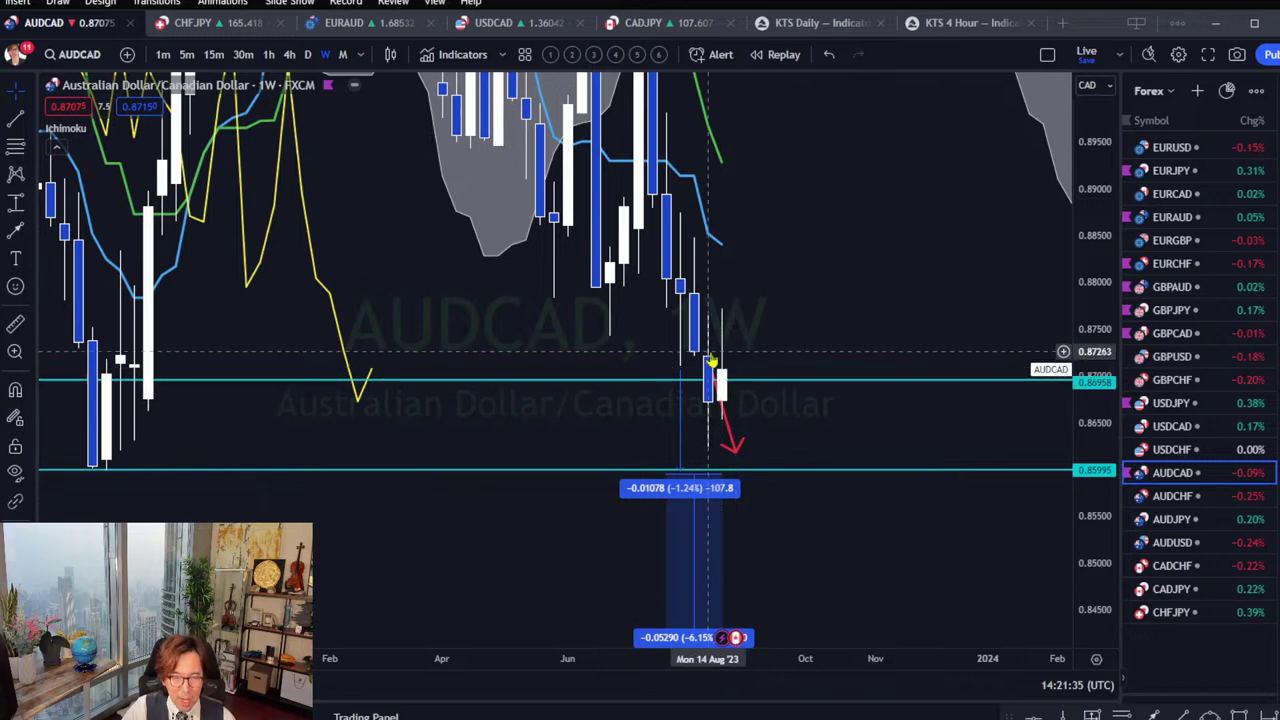
{"action": "left_click_drag", "start_coordinate": [1092, 405], "coordinate": [1092, 440]}
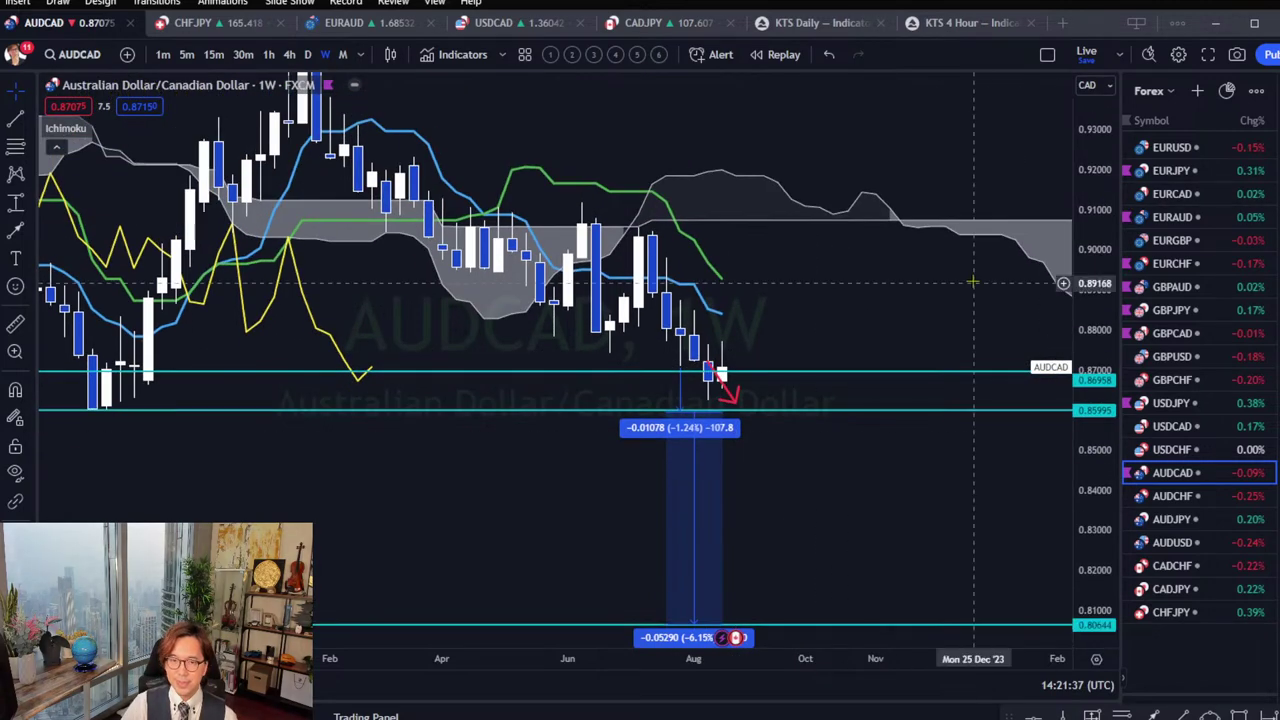
{"action": "left_click_drag", "start_coordinate": [974, 283], "coordinate": [790, 285]}
{"action": "left_click_drag", "start_coordinate": [600, 655], "coordinate": [771, 655]}
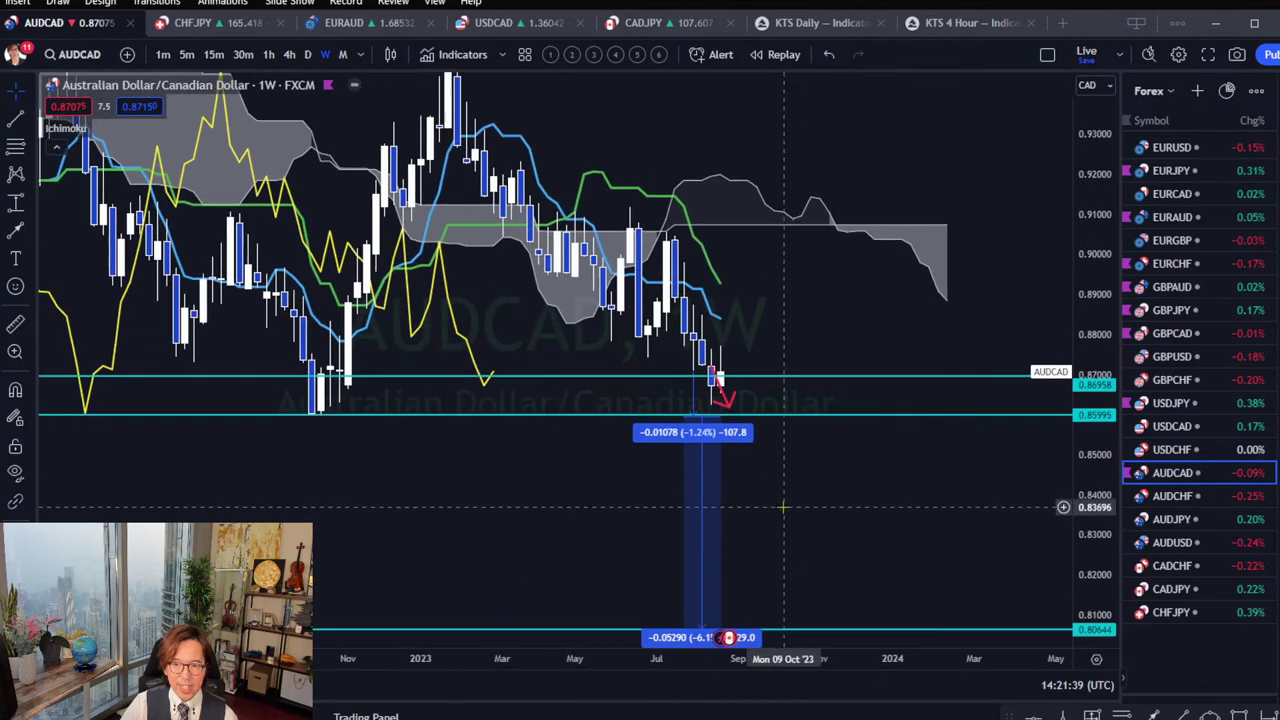
{"action": "left_click", "coordinate": [1207, 496]}
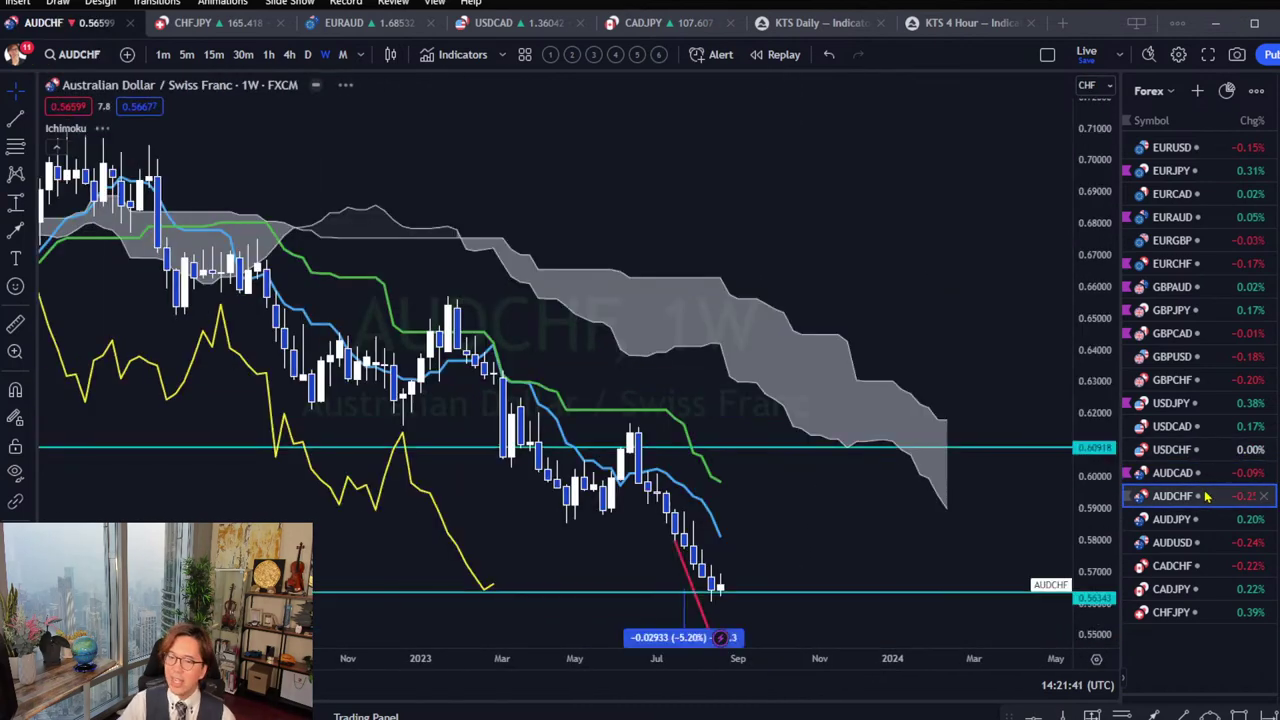
Erase the red freehand arrows and circle from the AUDCHF chart, then open AUDJPY.
{"action": "left_click_drag", "start_coordinate": [895, 350], "coordinate": [886, 324]}
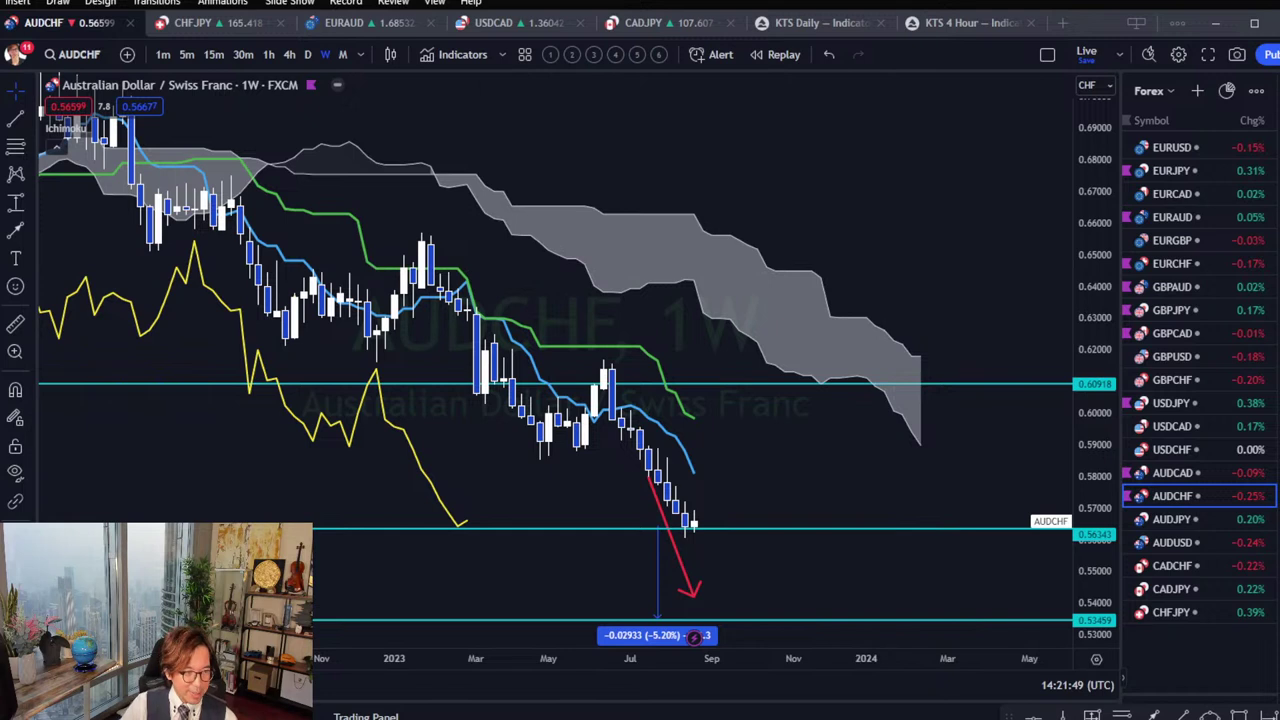
{"action": "mouse_move", "coordinate": [852, 312]}
{"action": "left_mouse_down"}
{"action": "mouse_move", "coordinate": [952, 442]}
{"action": "mouse_move", "coordinate": [910, 462]}
{"action": "left_mouse_up"}
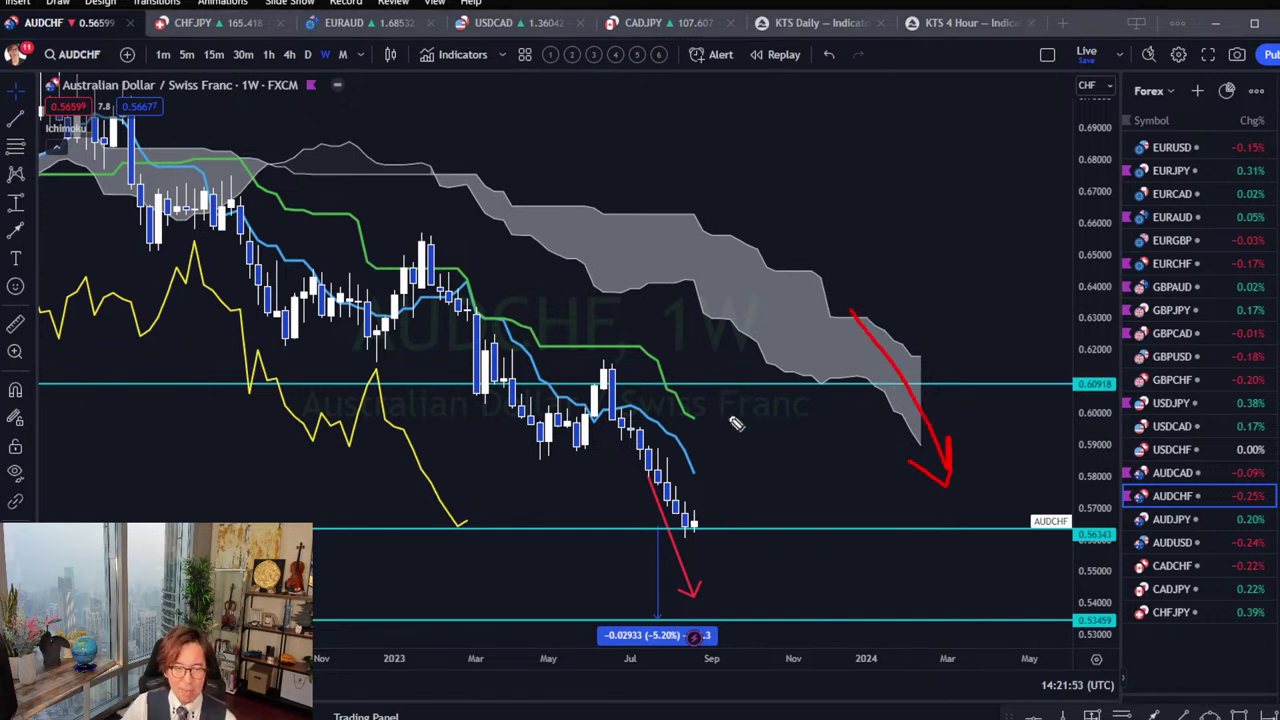
{"action": "left_click_drag", "start_coordinate": [698, 428], "coordinate": [762, 500]}
{"action": "mouse_move", "coordinate": [498, 525]}
{"action": "left_mouse_down"}
{"action": "mouse_move", "coordinate": [390, 498]}
{"action": "mouse_move", "coordinate": [470, 498]}
{"action": "left_mouse_up"}
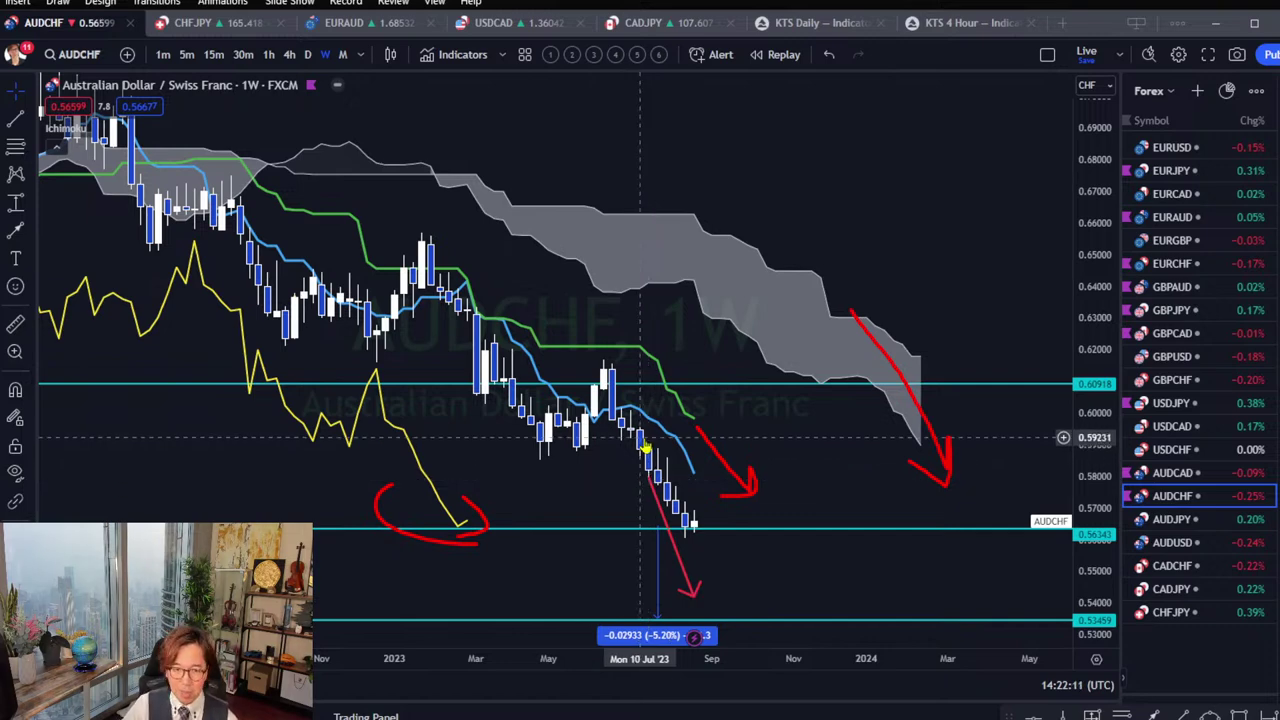
{"action": "left_click_drag", "start_coordinate": [783, 464], "coordinate": [781, 420]}
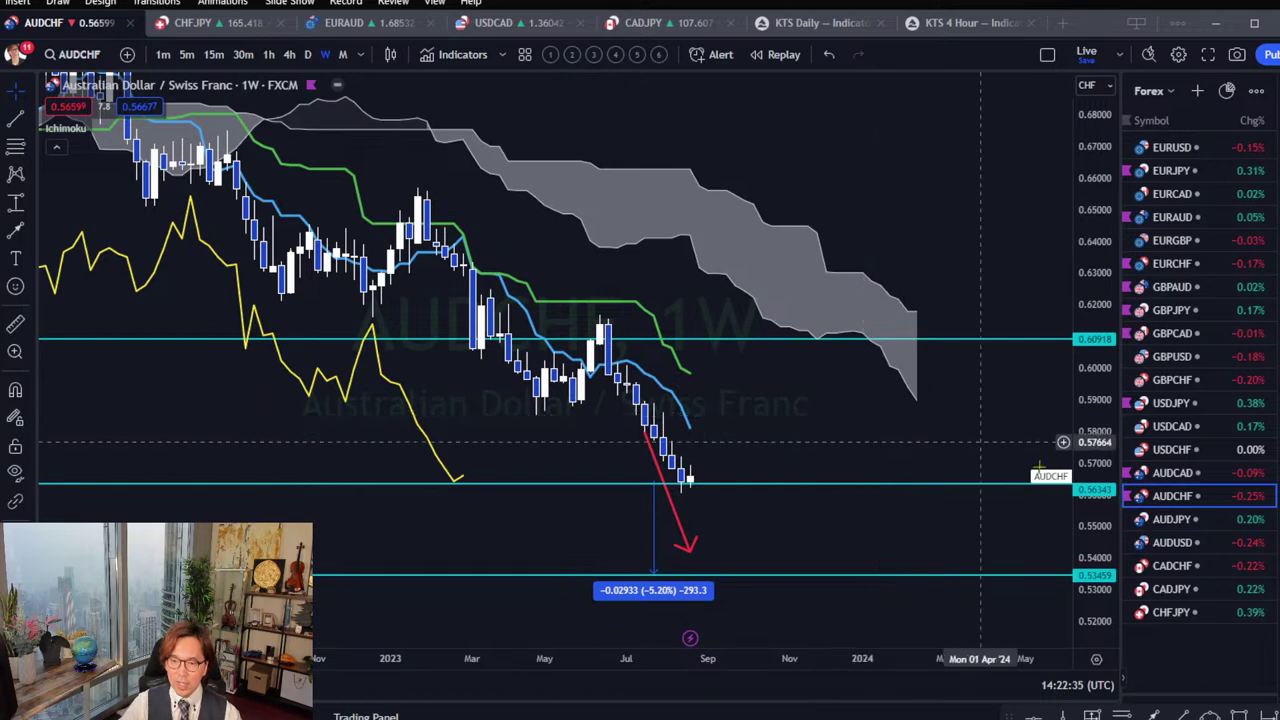
{"action": "left_click", "coordinate": [1170, 519]}
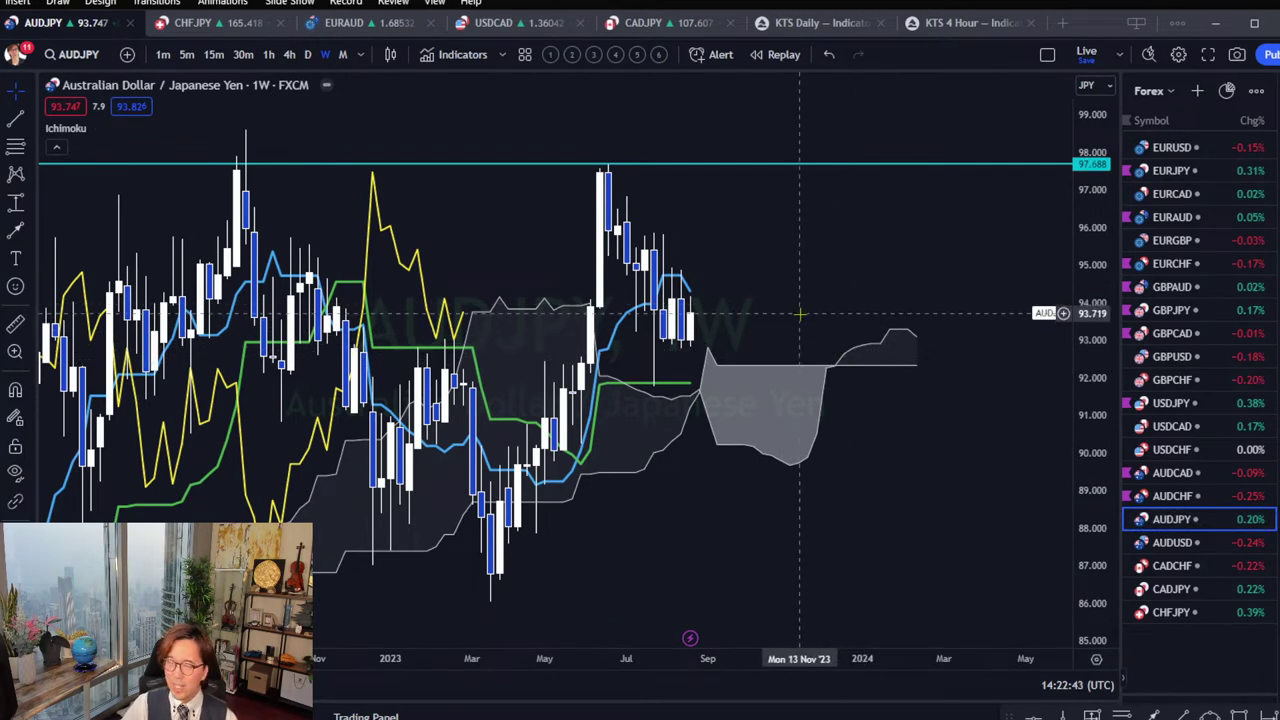
Open the AUDUSD weekly chart and sketch two temporary red trend marks, then remove them.
{"action": "left_click_drag", "start_coordinate": [800, 330], "coordinate": [810, 336]}
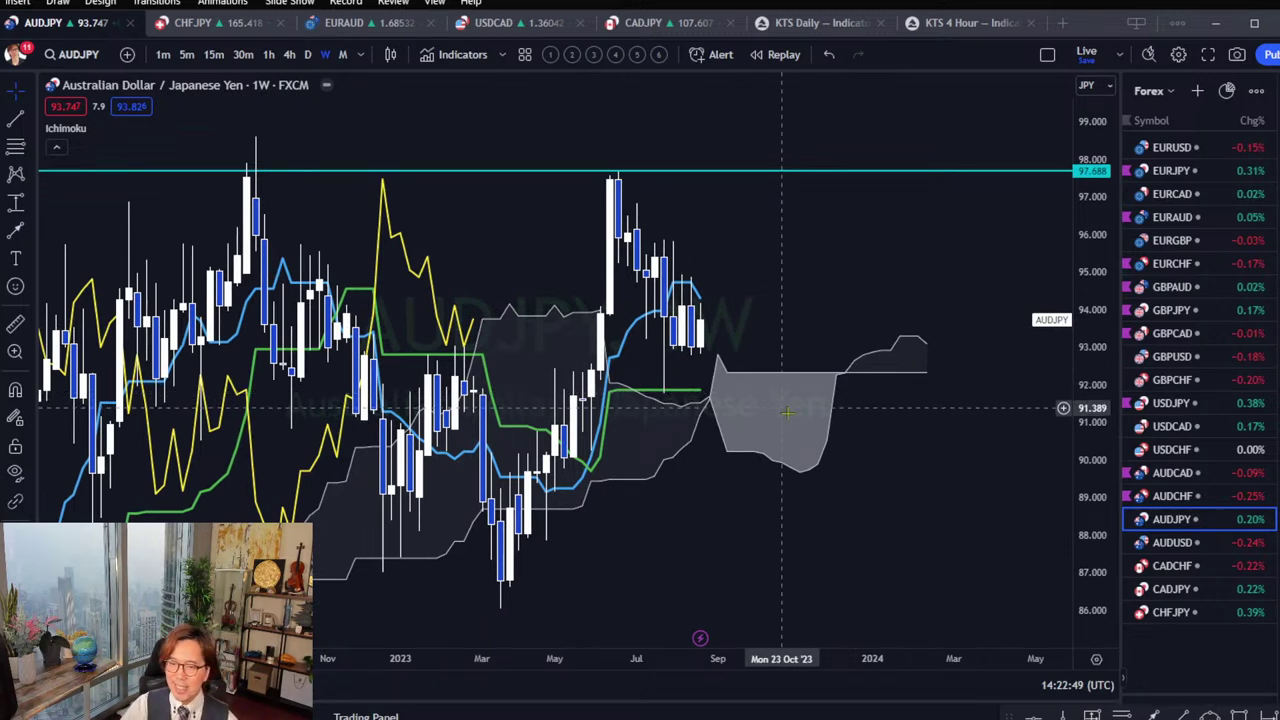
{"action": "left_click", "coordinate": [1208, 551]}
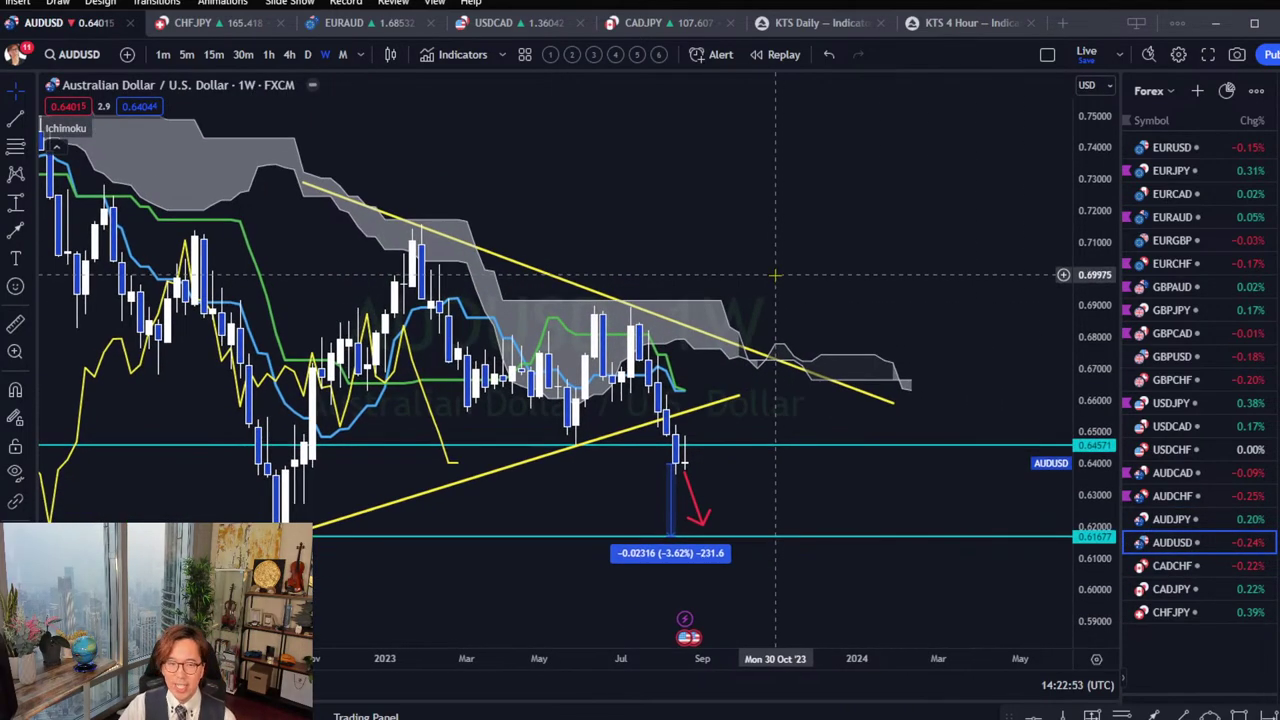
{"action": "scroll", "coordinate": [775, 273], "scroll_direction": "up", "scroll_amount": 2}
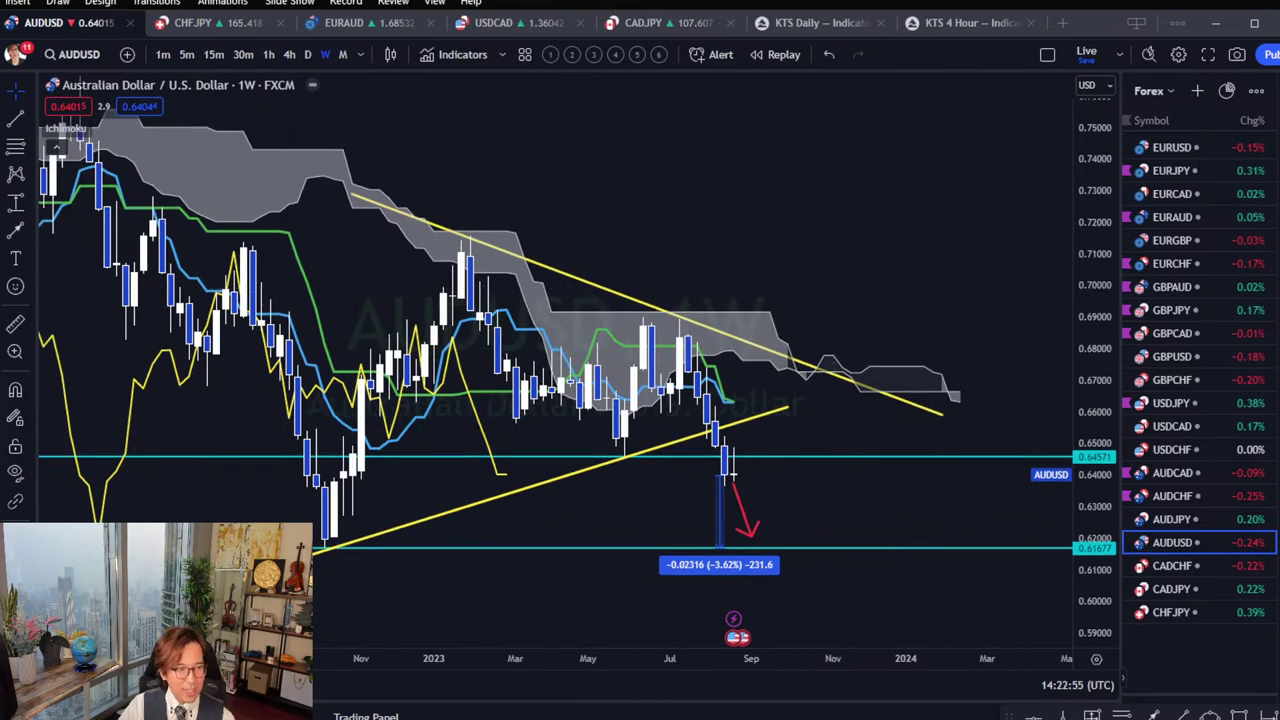
{"action": "left_click_drag", "start_coordinate": [442, 232], "coordinate": [766, 347]}
{"action": "mouse_move", "coordinate": [316, 550]}
{"action": "left_mouse_down"}
{"action": "mouse_move", "coordinate": [500, 523]}
{"action": "mouse_move", "coordinate": [680, 463]}
{"action": "left_mouse_up"}
{"action": "key", "text": "Escape"}
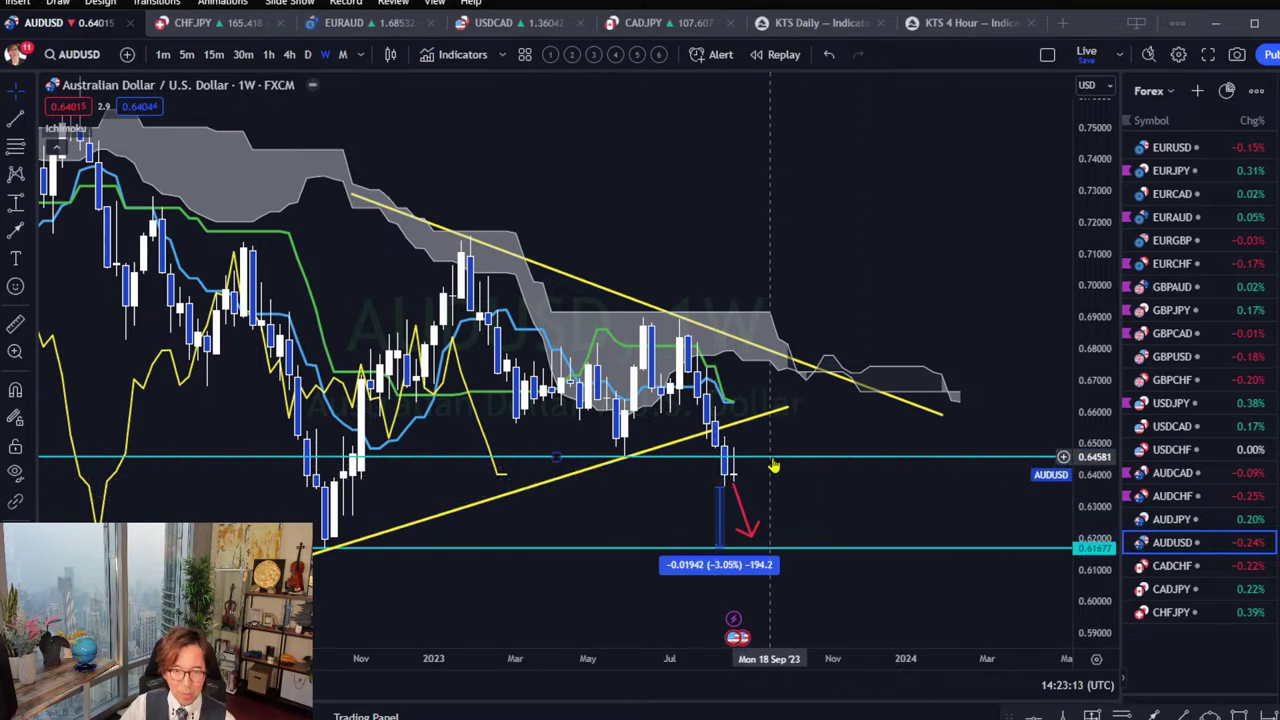
Lower the upper cyan level to about 0.6365, reposition the red arrow, and undo a temporary circle.
{"action": "left_click_drag", "start_coordinate": [771, 457], "coordinate": [785, 430]}
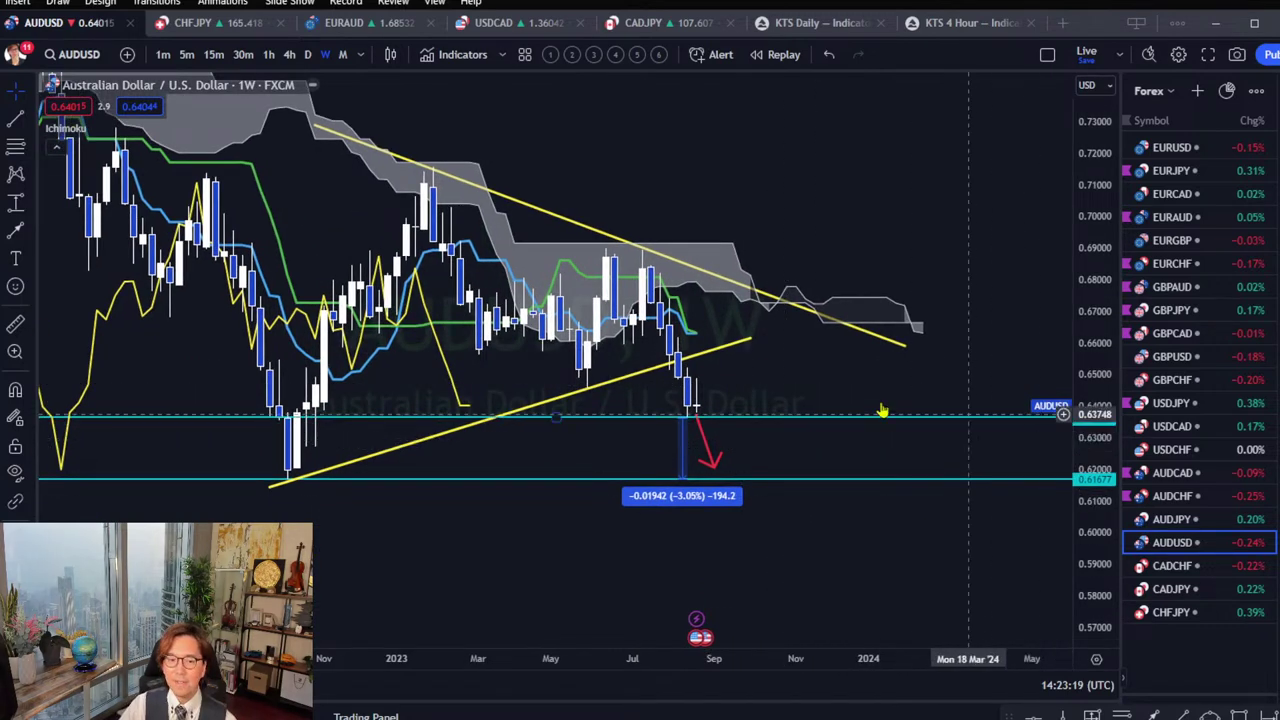
{"action": "left_click", "coordinate": [712, 470]}
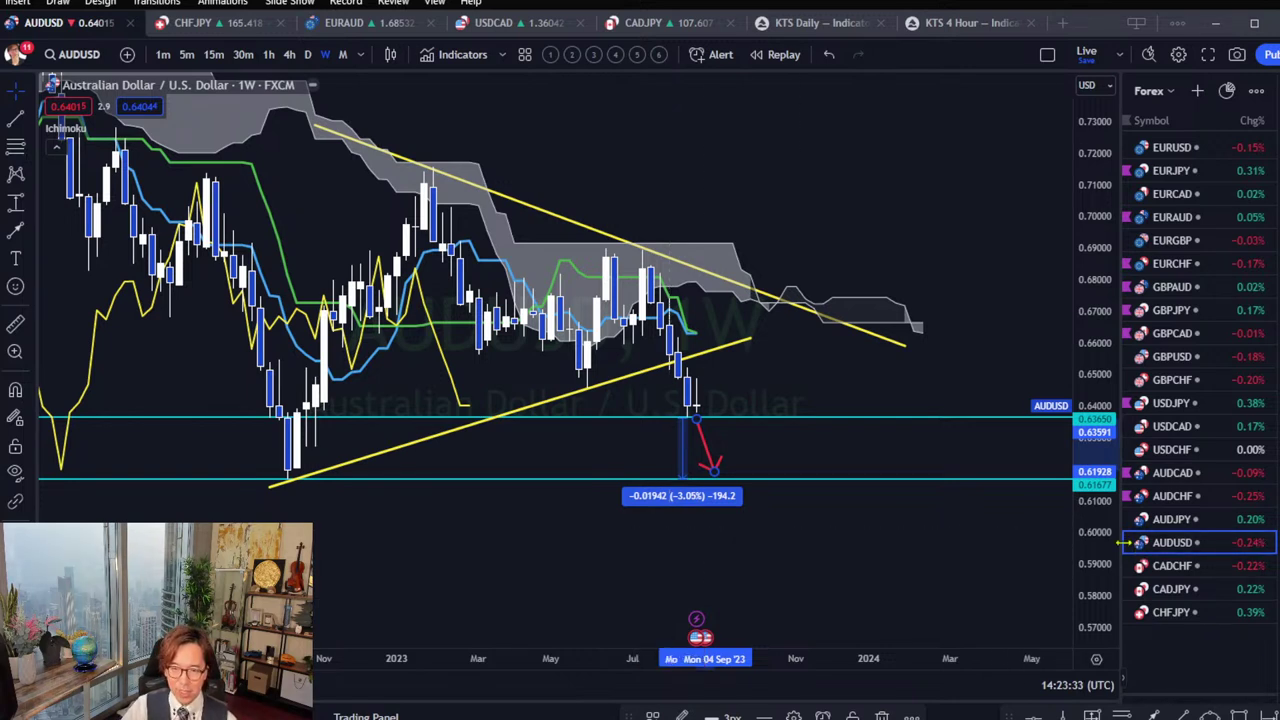
{"action": "left_click", "coordinate": [968, 545]}
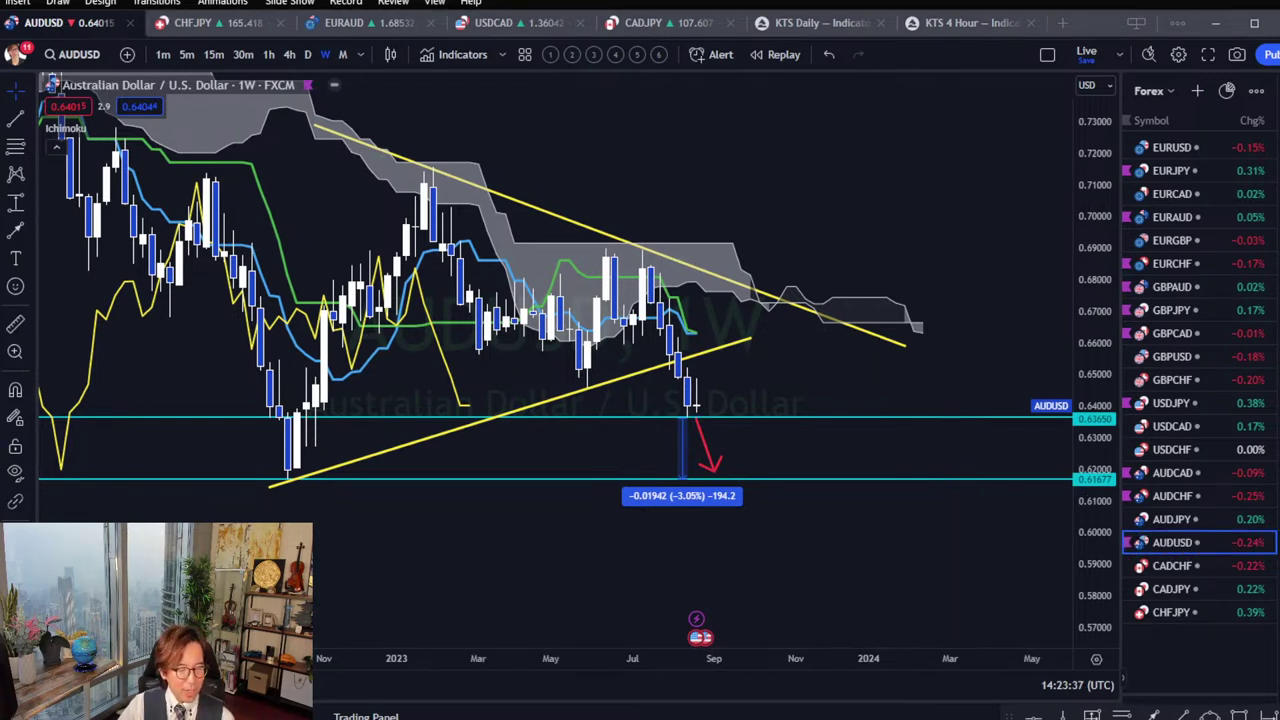
{"action": "mouse_move", "coordinate": [690, 384]}
{"action": "left_mouse_down"}
{"action": "mouse_move", "coordinate": [706, 355]}
{"action": "mouse_move", "coordinate": [684, 345]}
{"action": "left_mouse_up"}
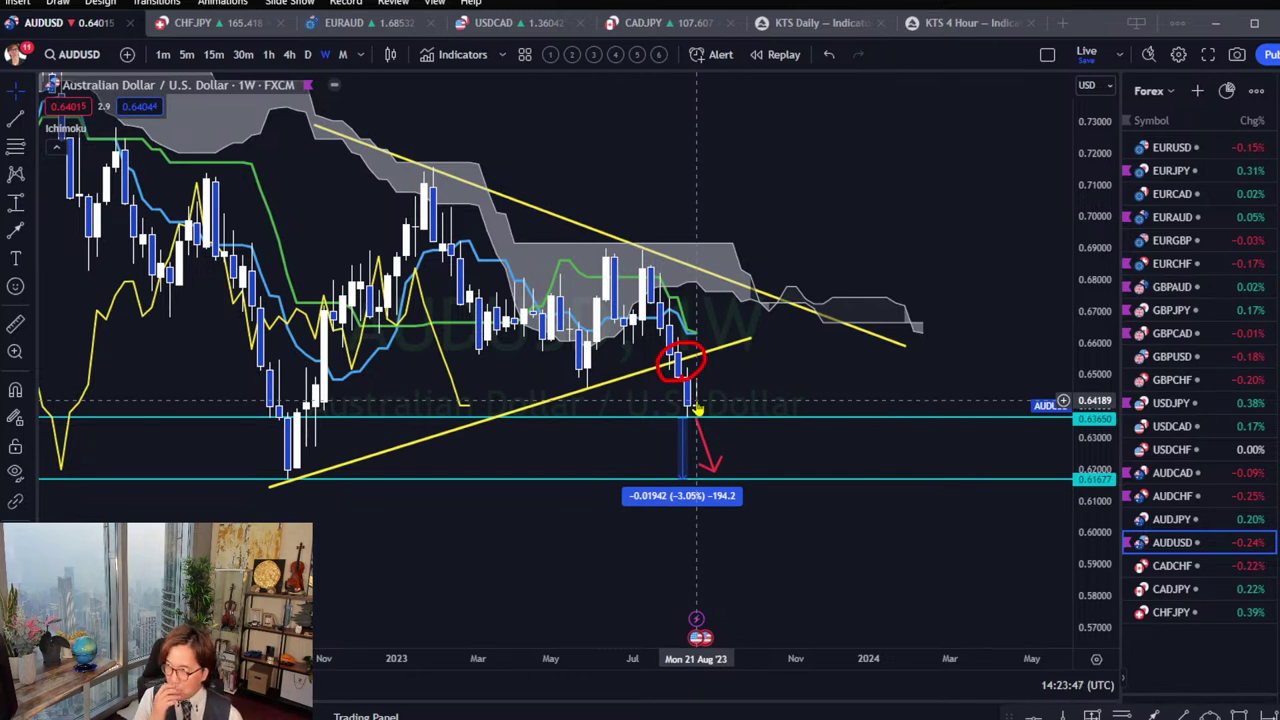
{"action": "key", "text": "ctrl+z"}
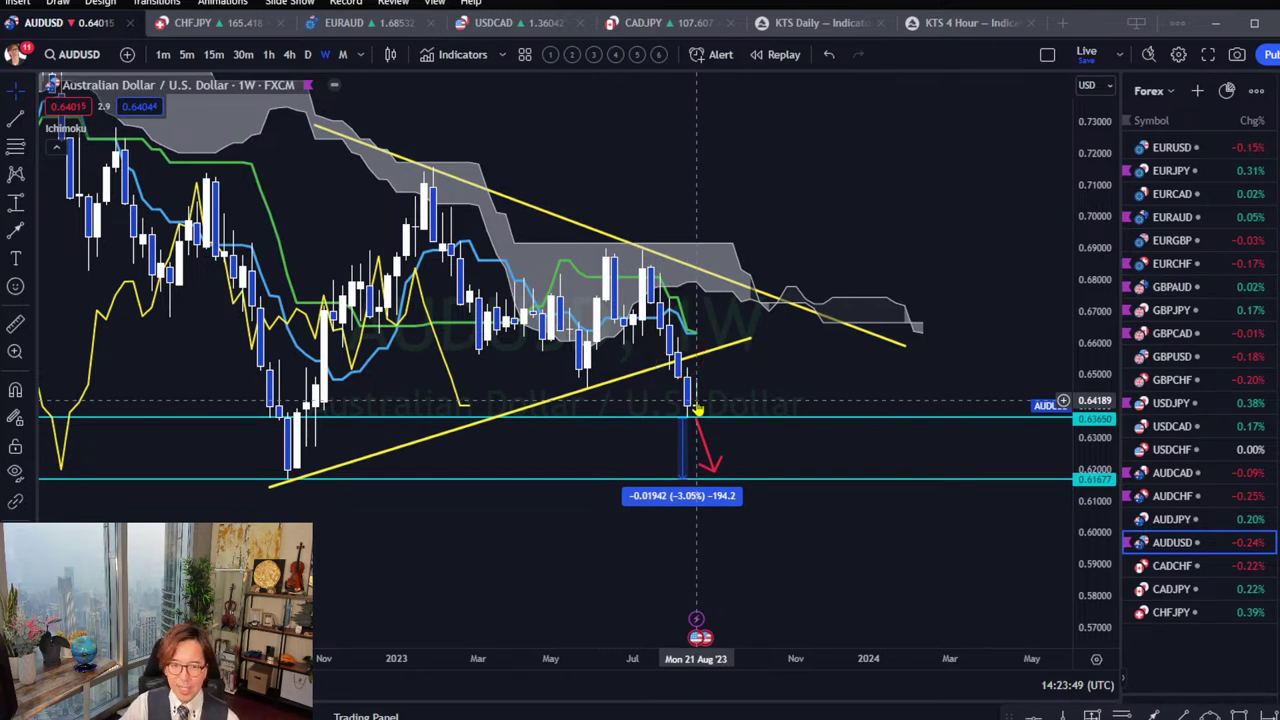
Open the CADCHF weekly chart and pan up to show its red downward arrow.
{"action": "left_click", "coordinate": [1175, 574]}
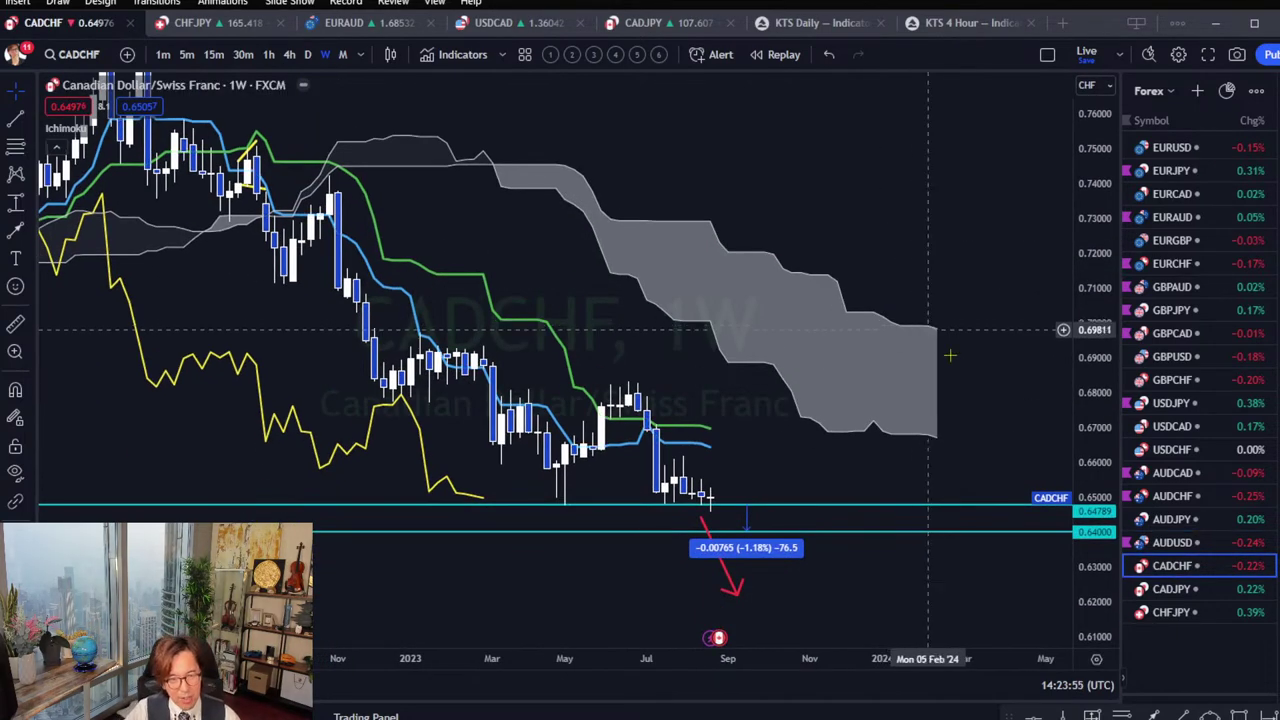
{"action": "left_click_drag", "start_coordinate": [1083, 489], "coordinate": [1084, 415]}
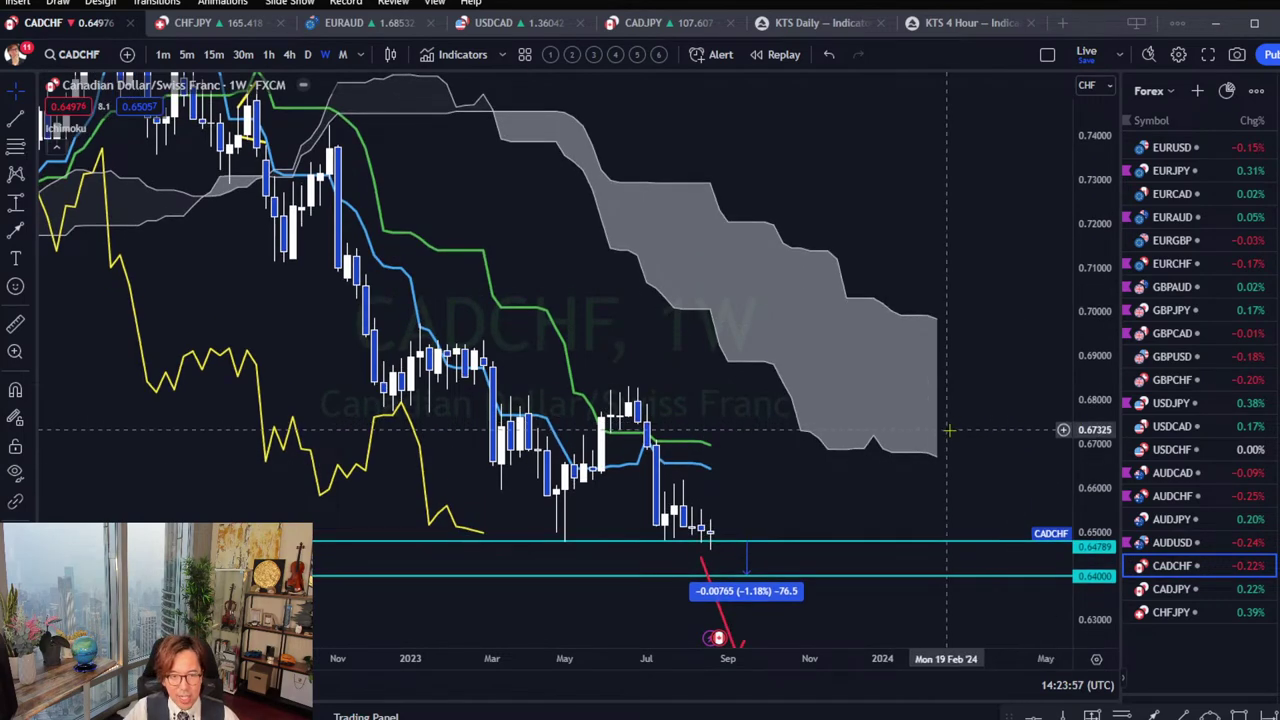
{"action": "left_click_drag", "start_coordinate": [804, 500], "coordinate": [814, 460]}
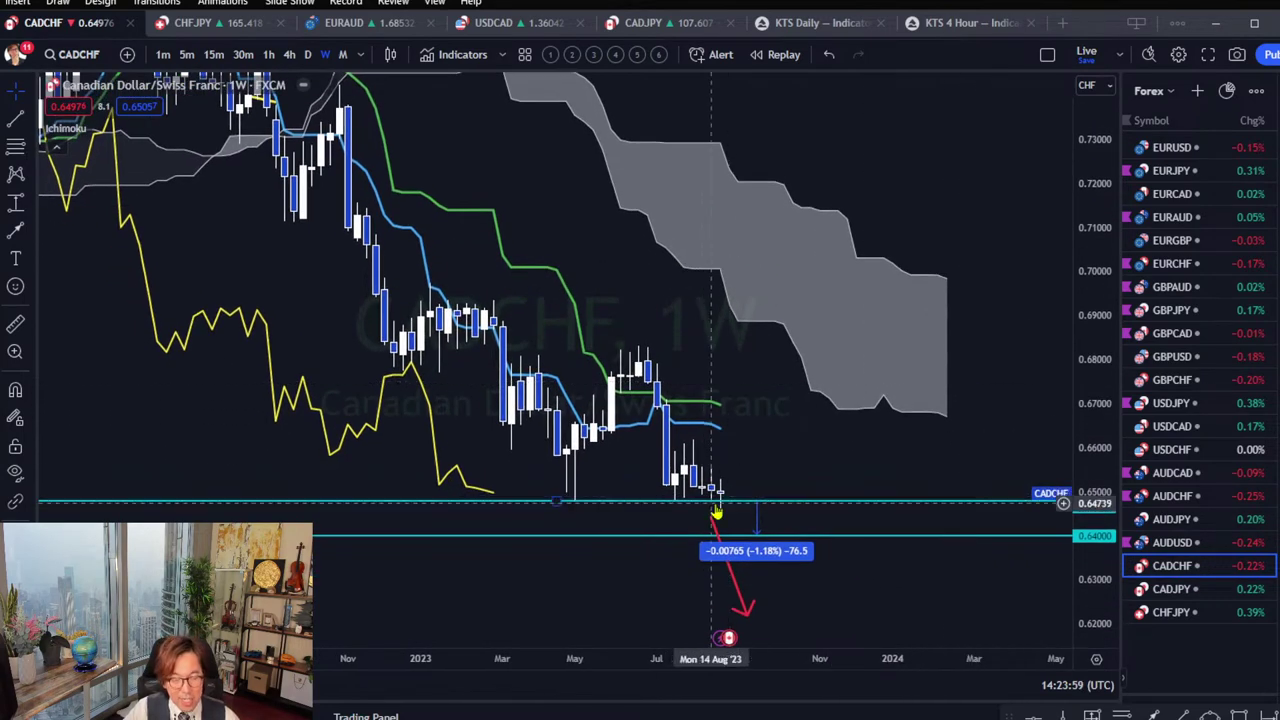
{"action": "left_click_drag", "start_coordinate": [777, 480], "coordinate": [780, 423]}
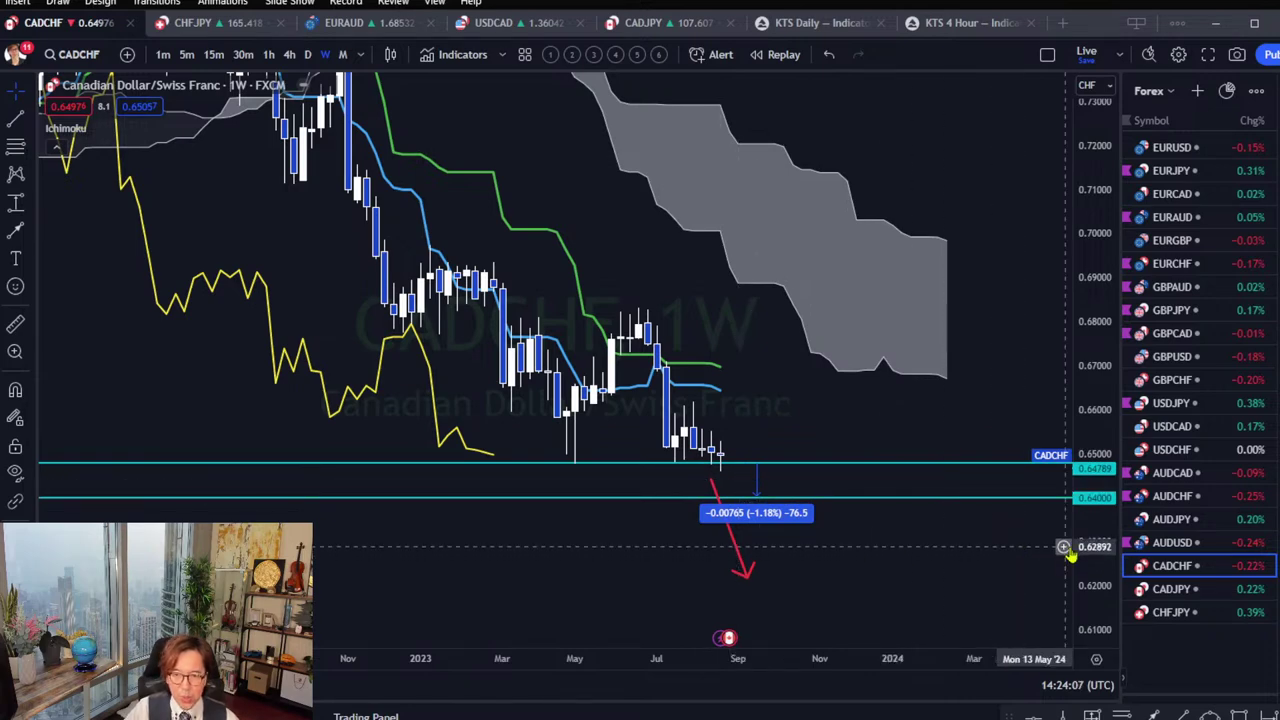
Rescale the CADCHF price range to roughly 0.61–0.72, then open CADJPY.
{"action": "left_click_drag", "start_coordinate": [1068, 552], "coordinate": [734, 498]}
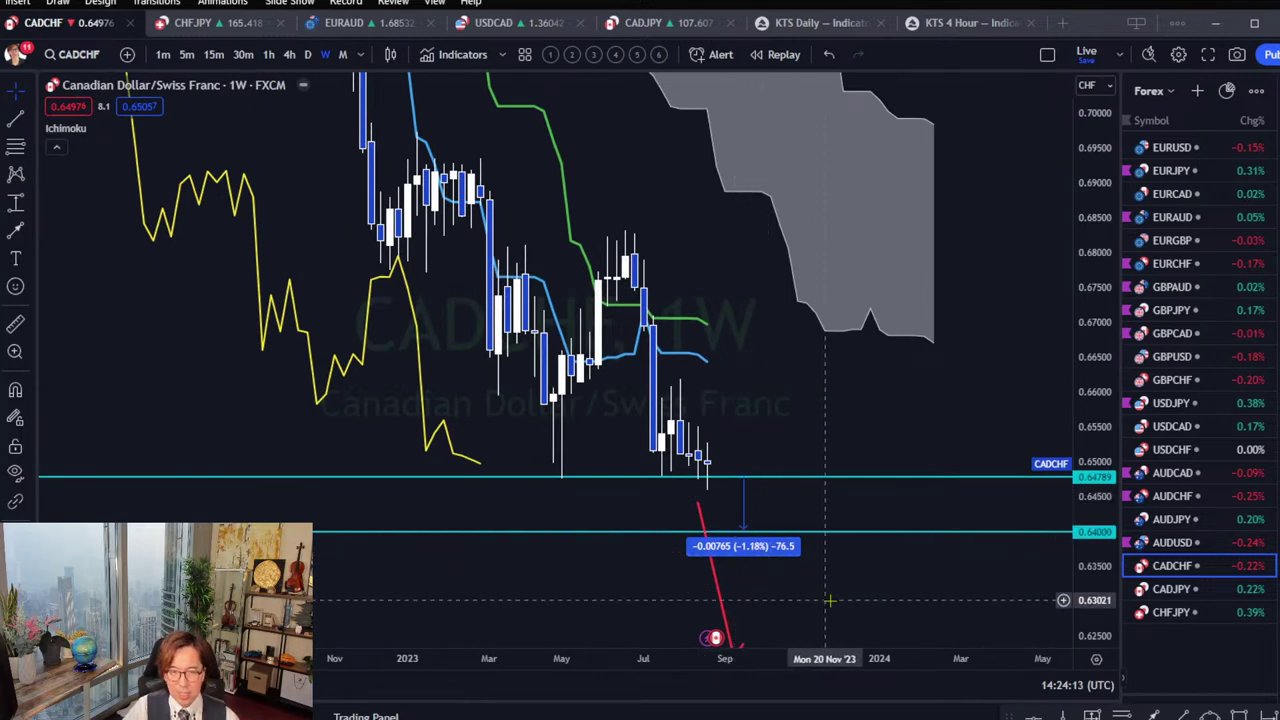
{"action": "left_click_drag", "start_coordinate": [1100, 257], "coordinate": [1098, 330]}
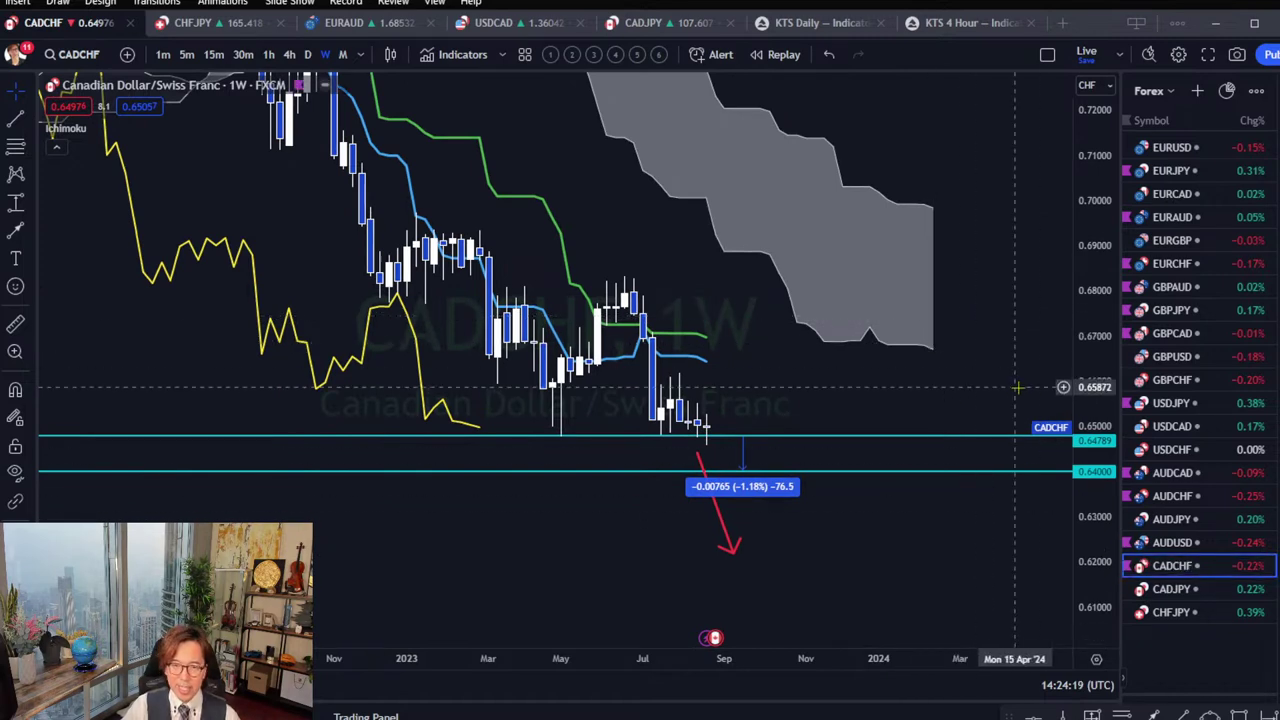
{"action": "left_click_drag", "start_coordinate": [1095, 385], "coordinate": [1095, 405]}
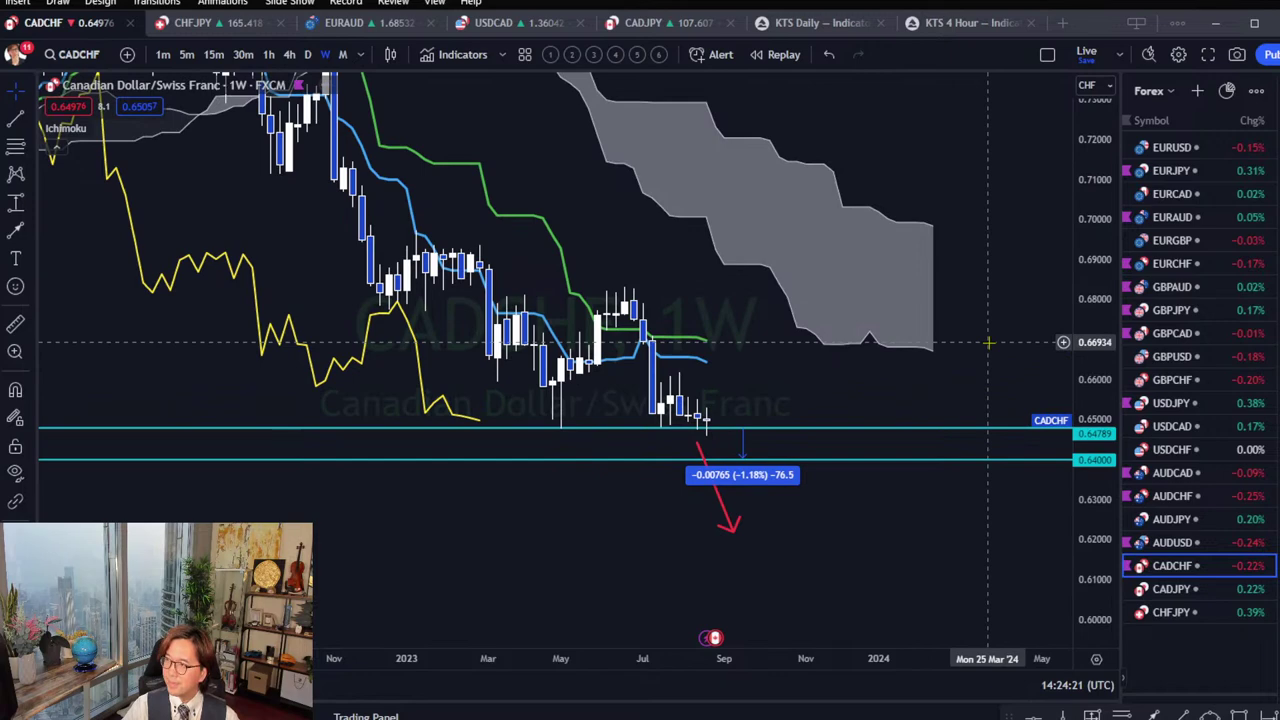
{"action": "left_click", "coordinate": [1190, 589]}
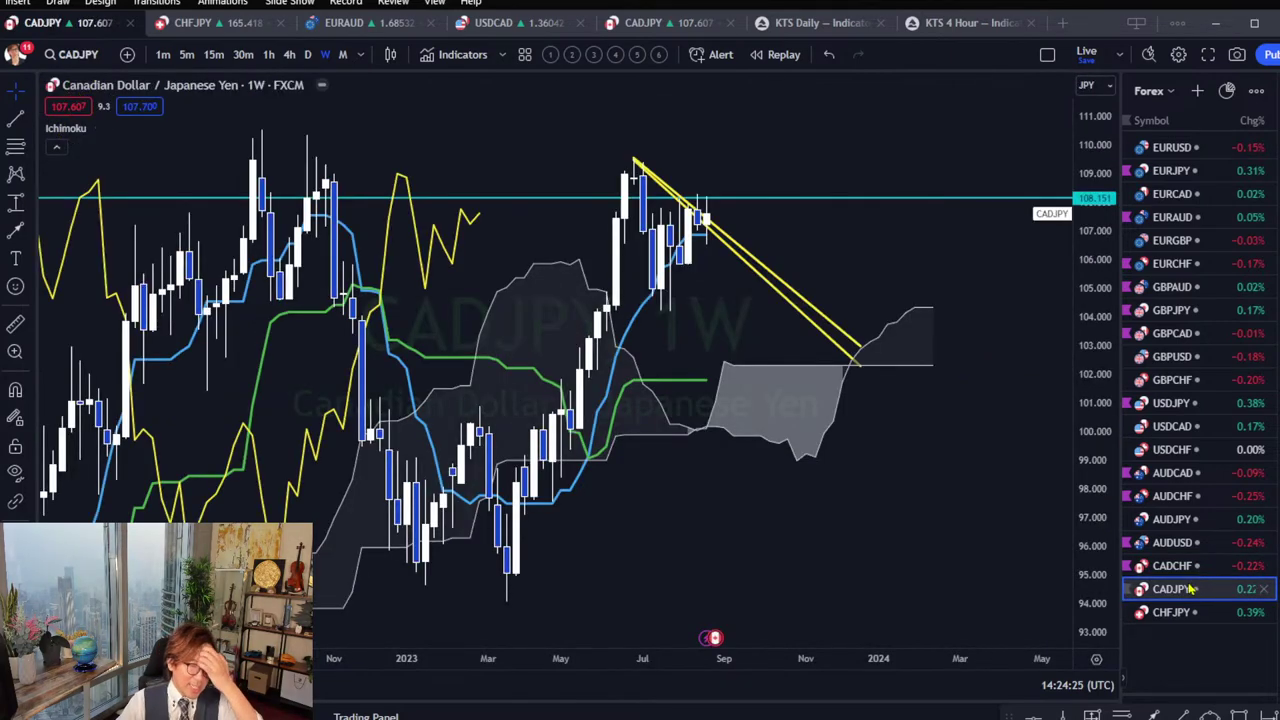
Delete both parallel yellow trend lines from the CADJPY chart.
{"action": "left_click", "coordinate": [774, 280]}
{"action": "key", "text": "Delete"}
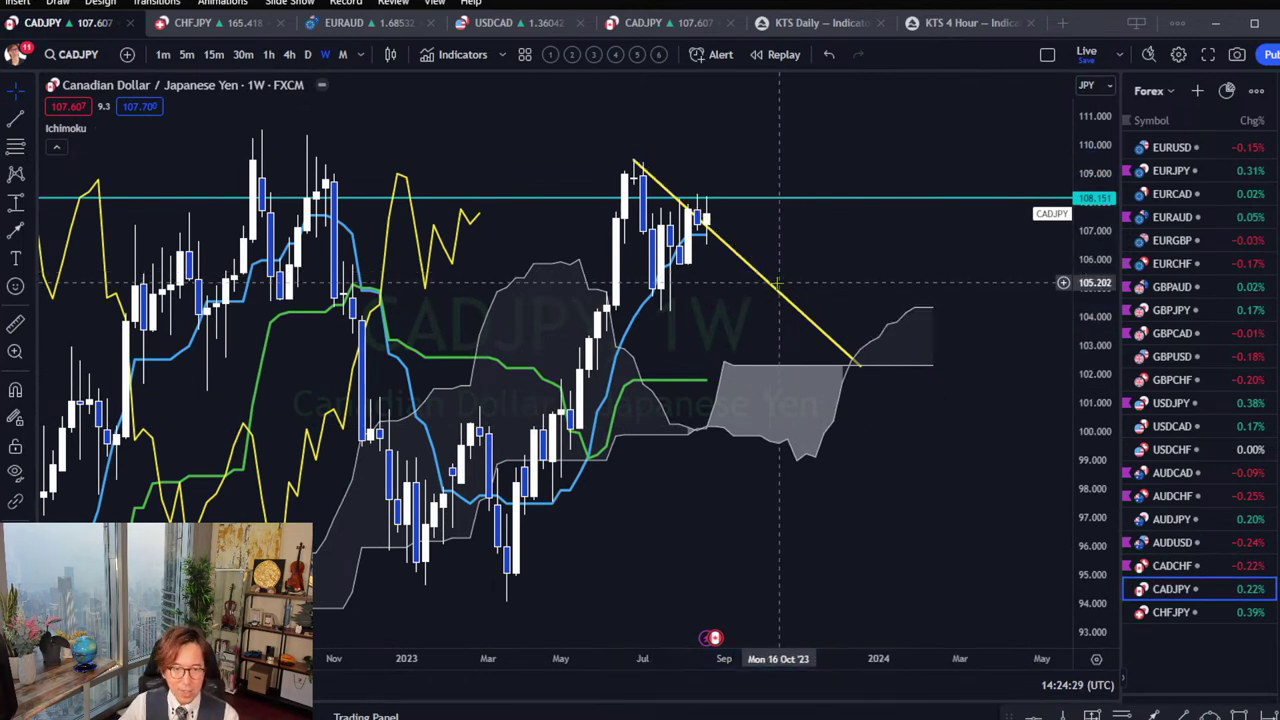
{"action": "left_click", "coordinate": [774, 280]}
{"action": "key", "text": "Delete"}
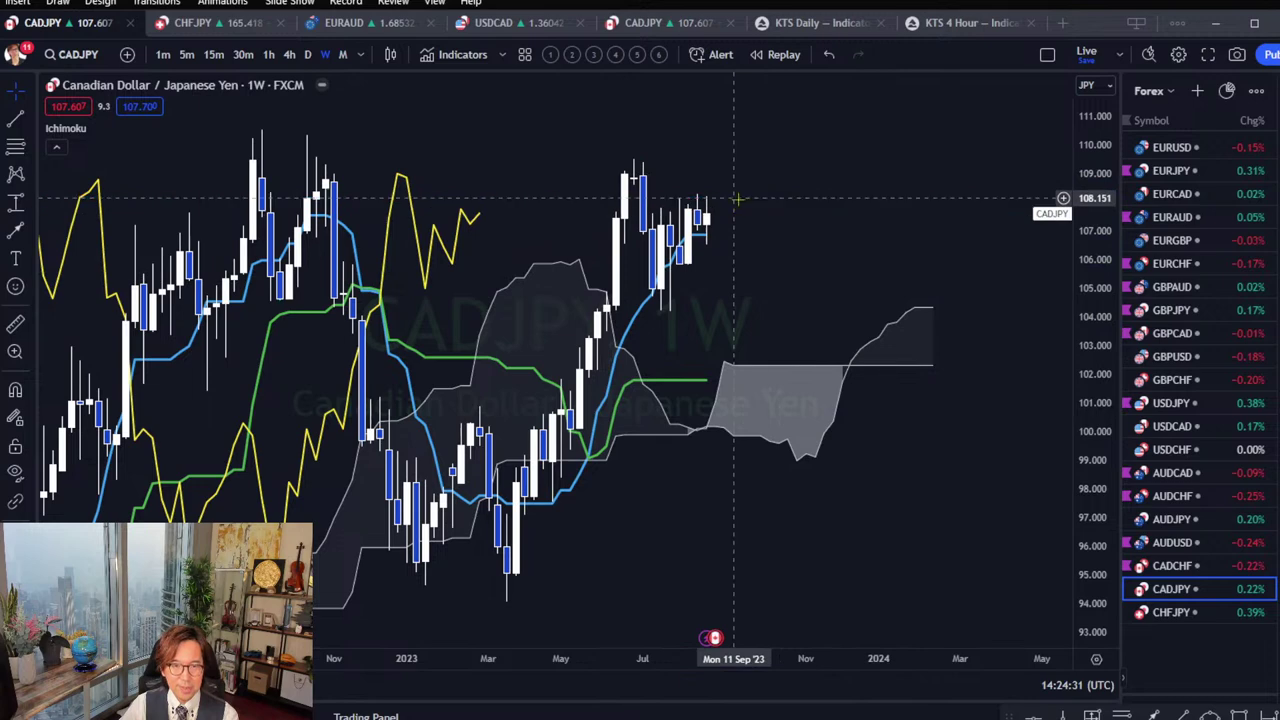
Open CHFJPY and rescale its price range to about 155–175, centred on the cyan levels.
{"action": "left_click", "coordinate": [1155, 620]}
{"action": "left_click_drag", "start_coordinate": [765, 284], "coordinate": [790, 380]}
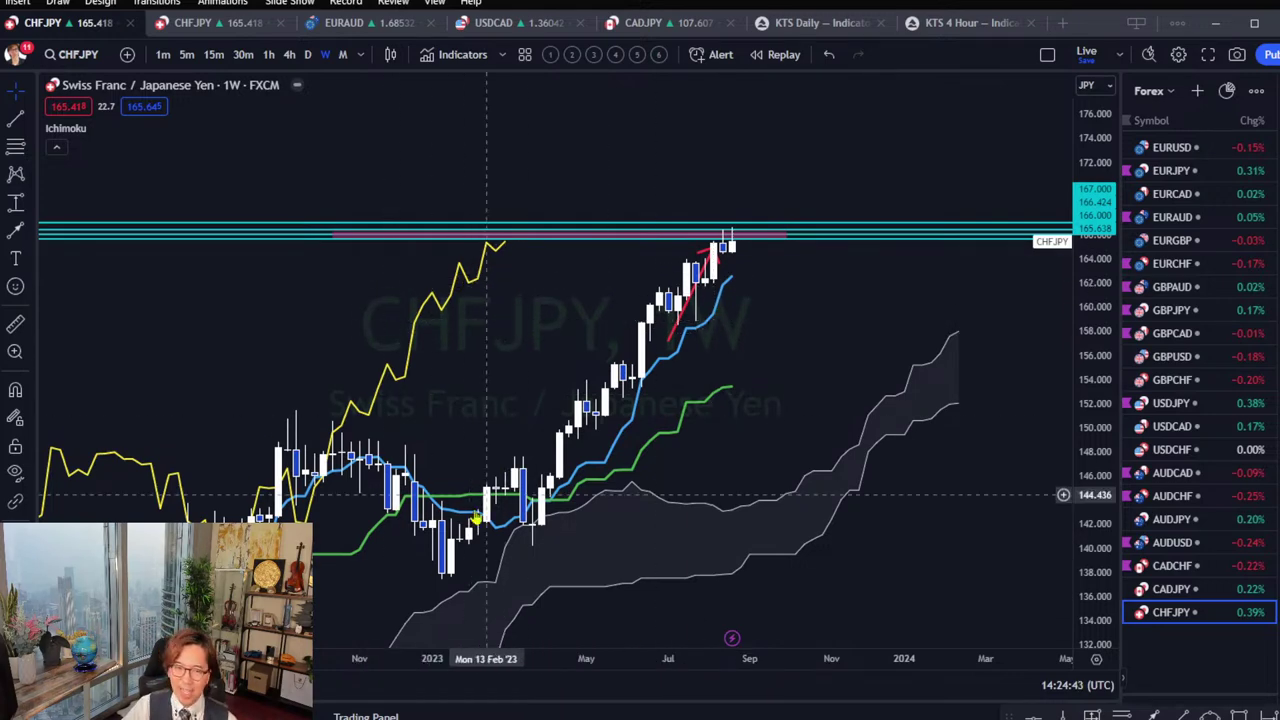
{"action": "scroll", "coordinate": [600, 520], "scroll_direction": "down", "scroll_amount": 5}
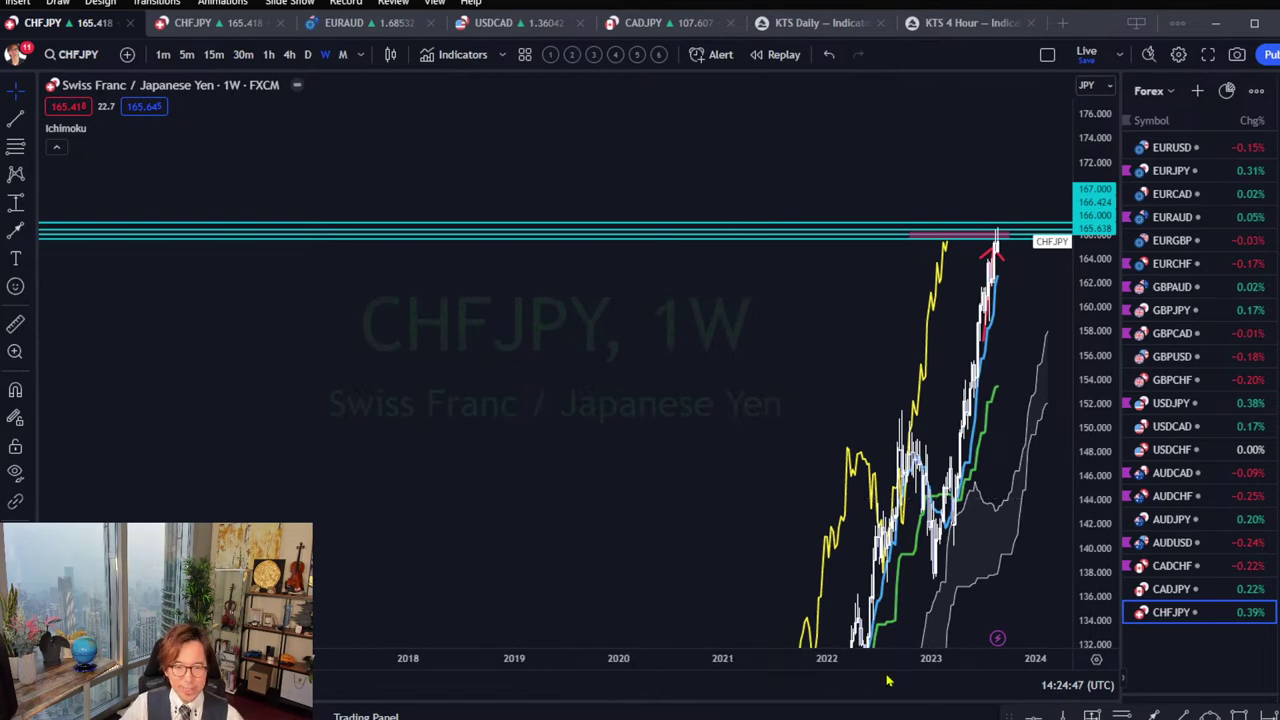
{"action": "scroll", "coordinate": [870, 560], "scroll_direction": "up", "scroll_amount": 5}
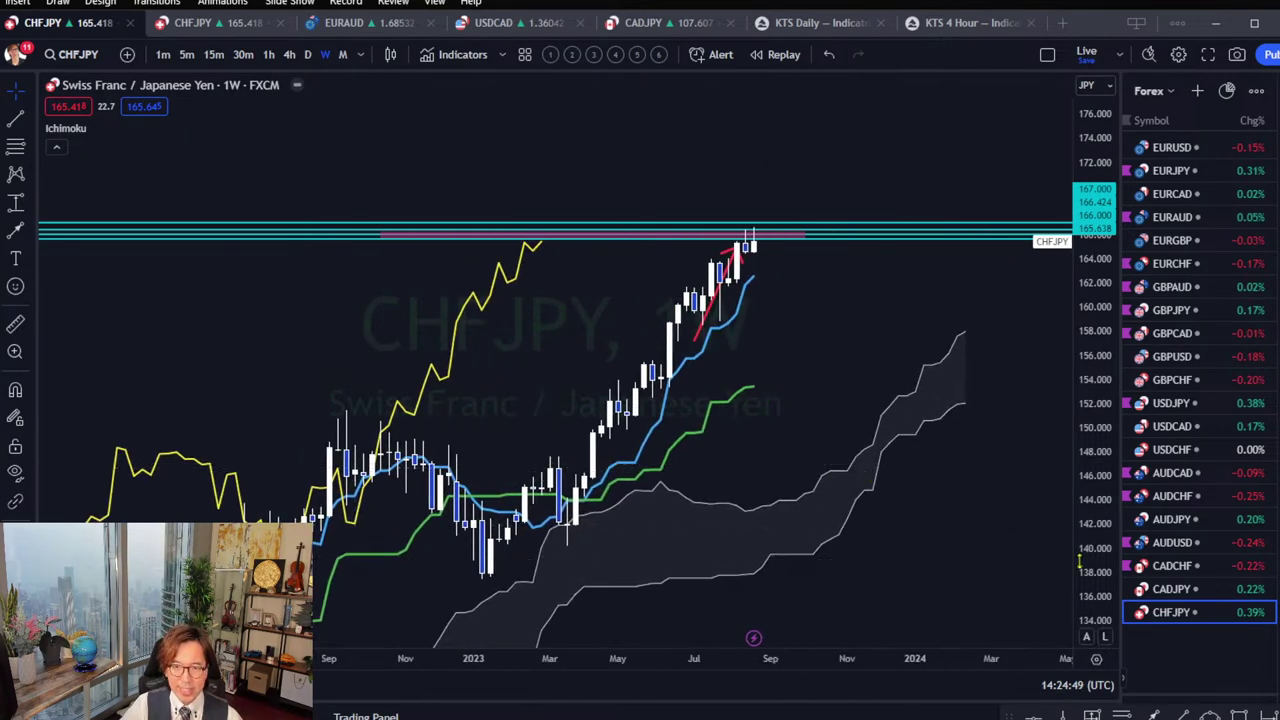
{"action": "left_click_drag", "start_coordinate": [1080, 565], "coordinate": [1084, 630]}
{"action": "left_click_drag", "start_coordinate": [968, 280], "coordinate": [949, 523]}
{"action": "left_click_drag", "start_coordinate": [1095, 450], "coordinate": [1095, 400]}
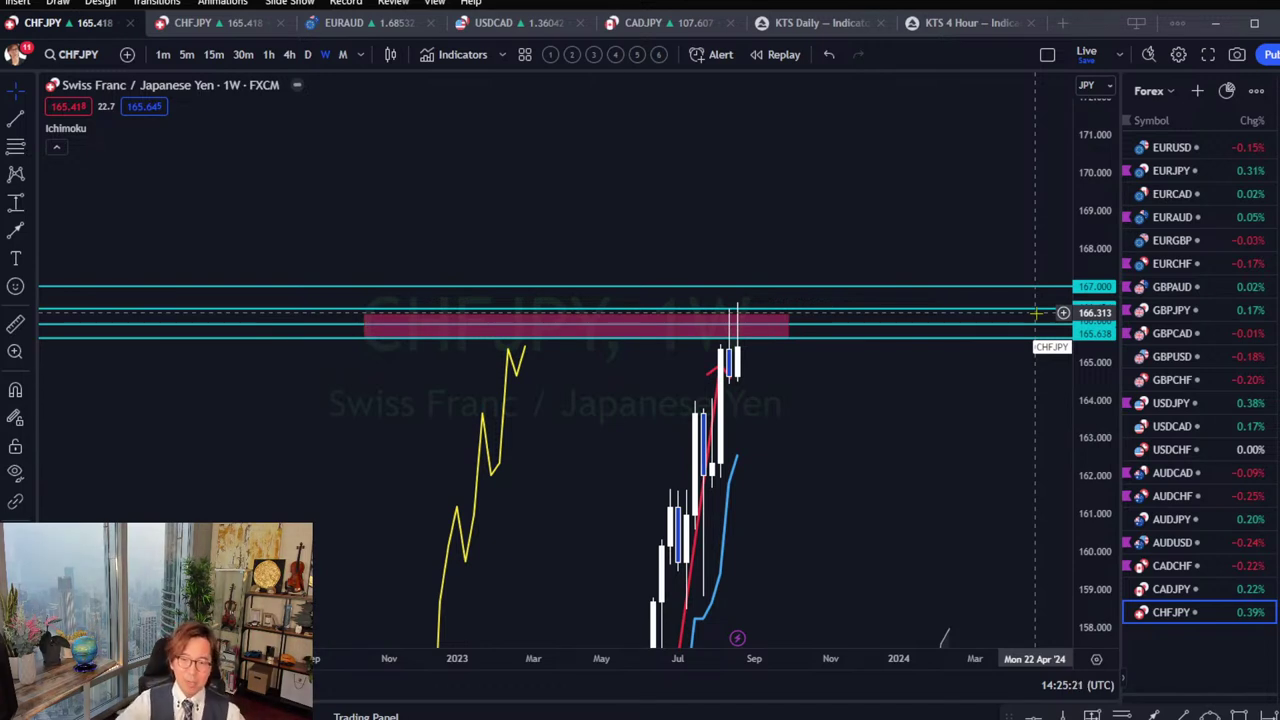
{"action": "left_click_drag", "start_coordinate": [1081, 245], "coordinate": [1084, 478]}
{"action": "left_click_drag", "start_coordinate": [984, 479], "coordinate": [933, 383]}
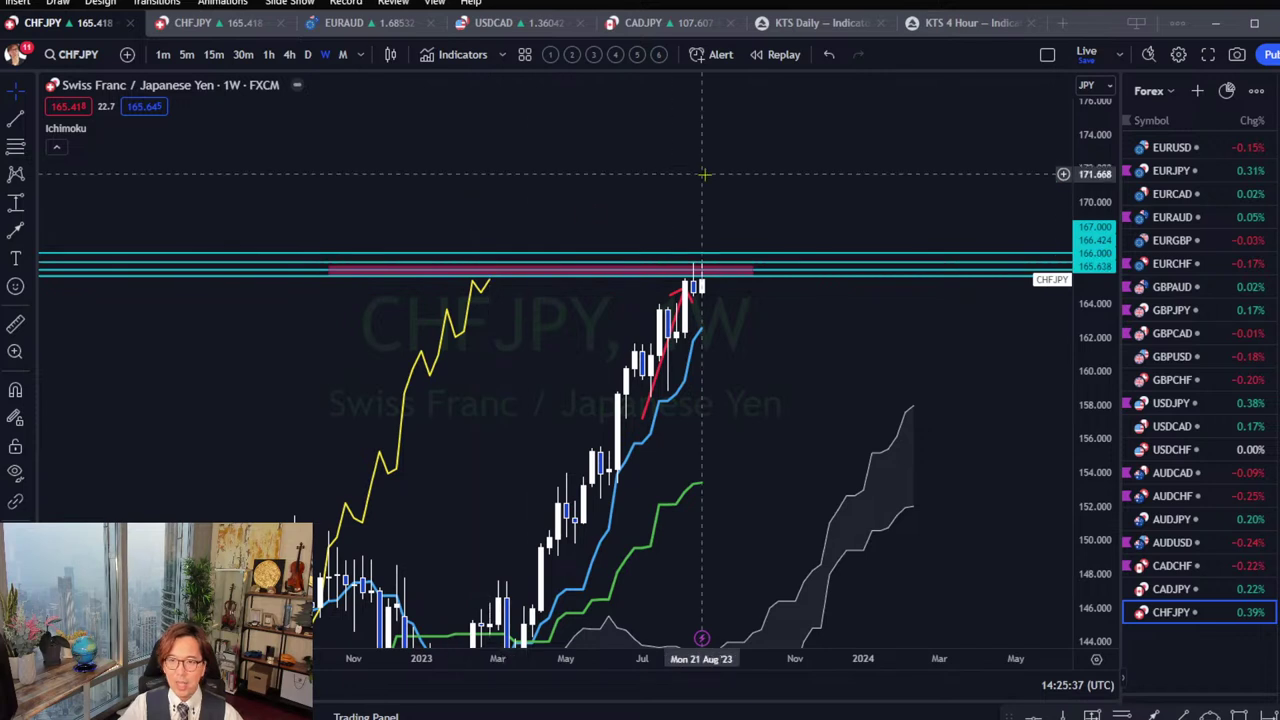
Select the Commodity watchlist, open the XAUUSD gold chart, and pan the weekly view.
{"action": "left_click", "coordinate": [1165, 104]}
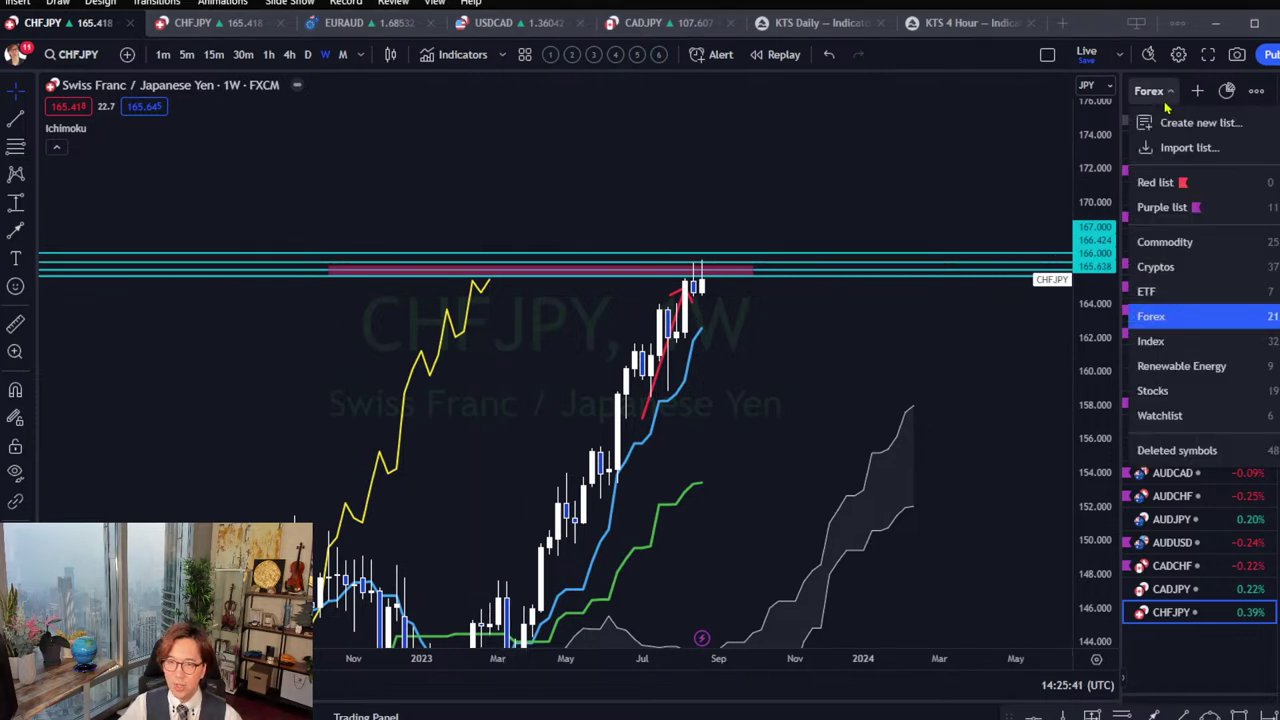
{"action": "left_click", "coordinate": [1186, 242]}
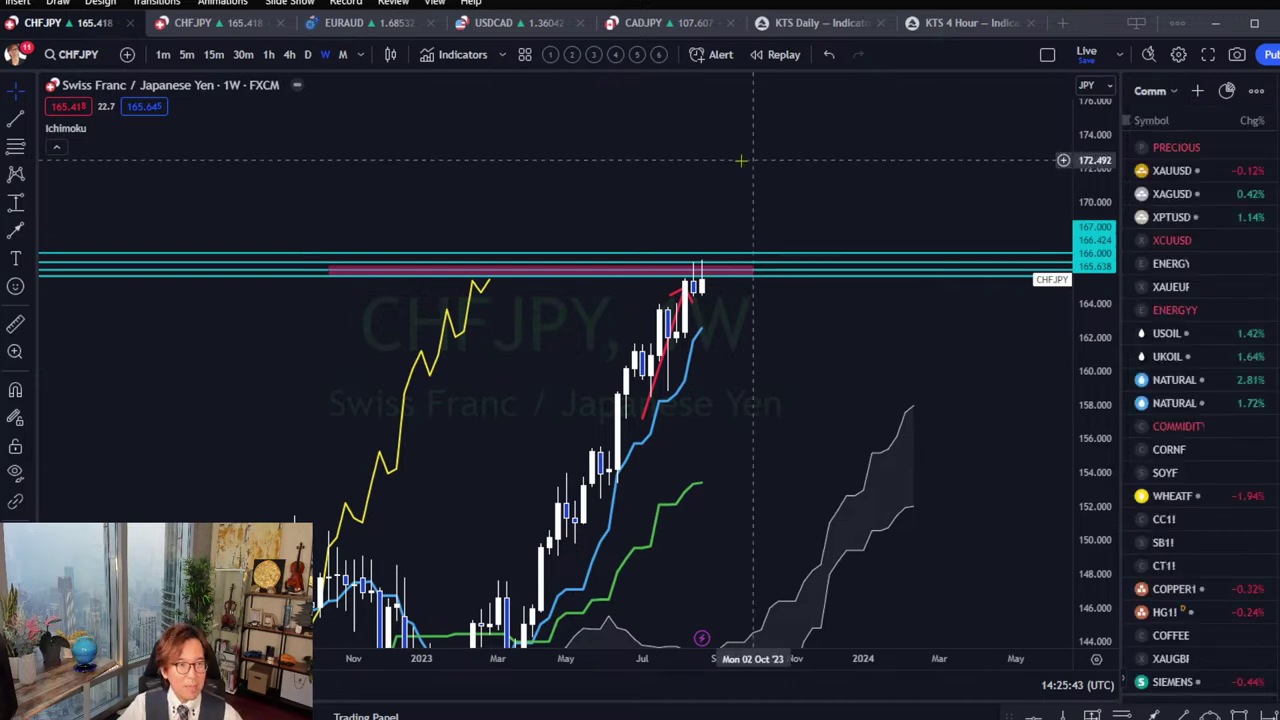
{"action": "key", "text": "Down"}
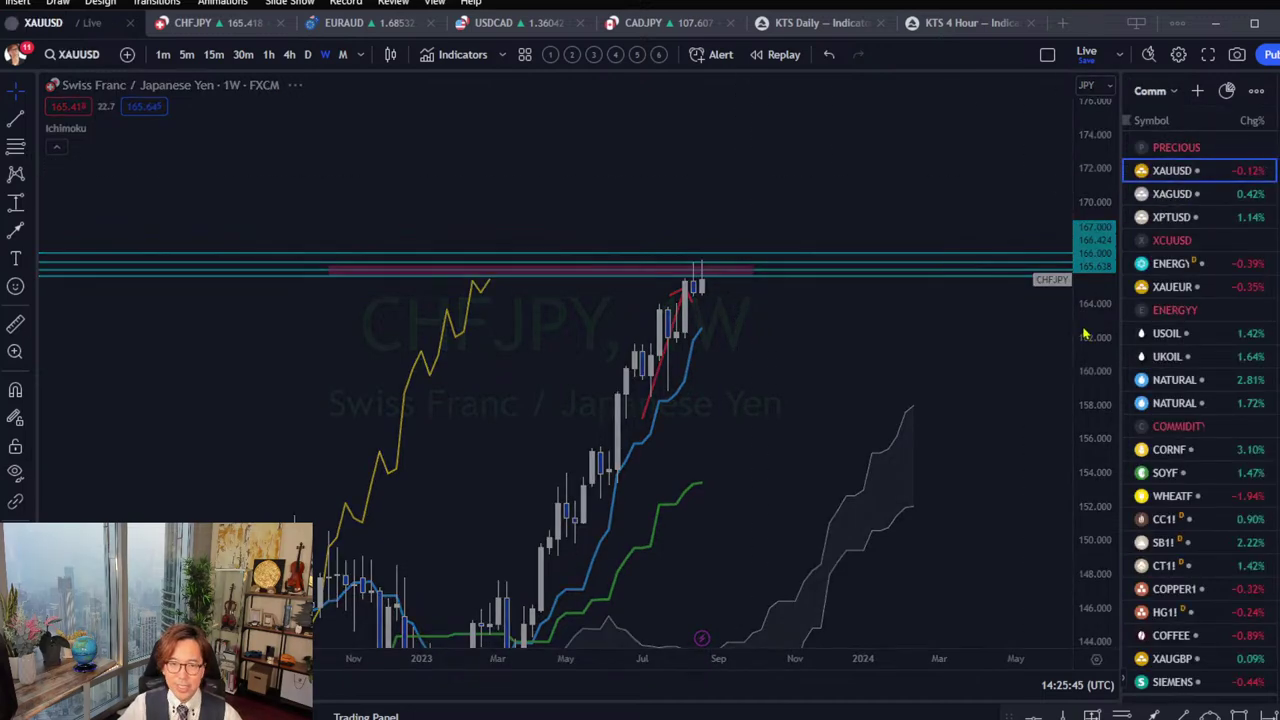
{"action": "left_click_drag", "start_coordinate": [940, 157], "coordinate": [957, 297]}
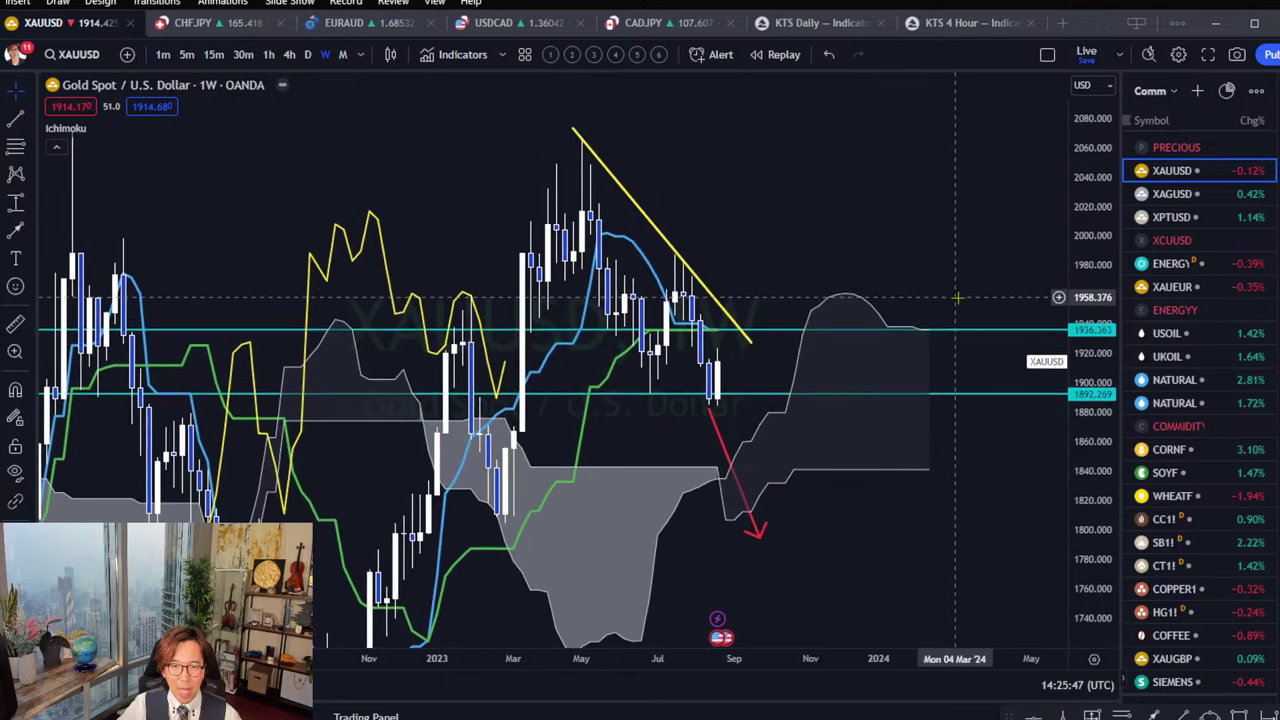
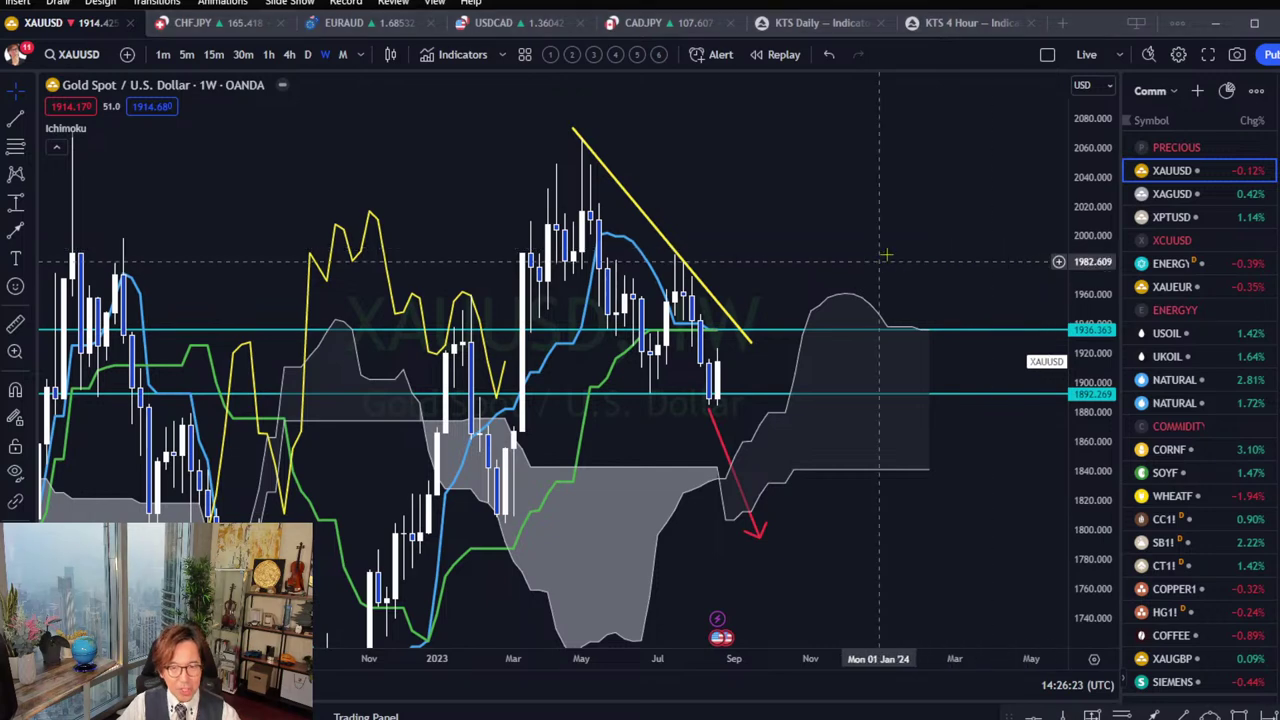
Zoom and pan the XAUUSD weekly chart to center recent candles, the yellow downtrend line and the red arrow.
{"action": "scroll", "coordinate": [1009, 252], "scroll_direction": "left", "scroll_amount": 3}
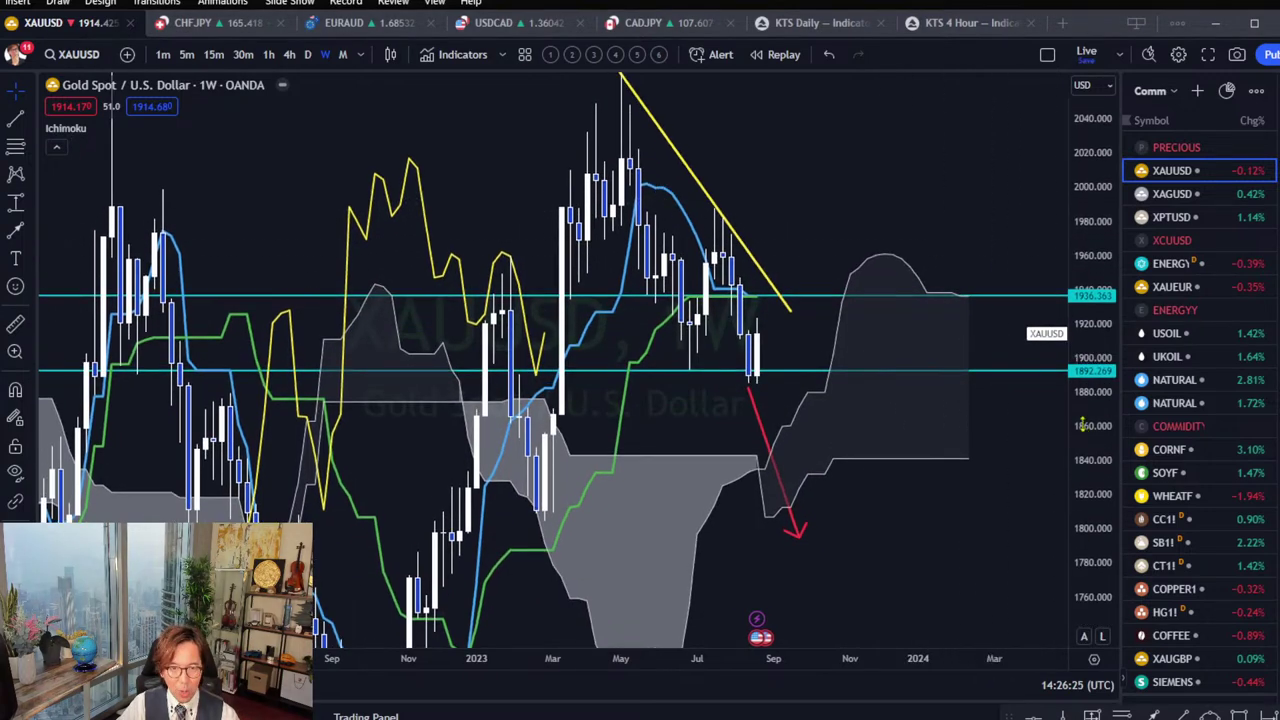
{"action": "left_click", "coordinate": [891, 371]}
{"action": "left_click_drag", "start_coordinate": [845, 338], "coordinate": [831, 322]}
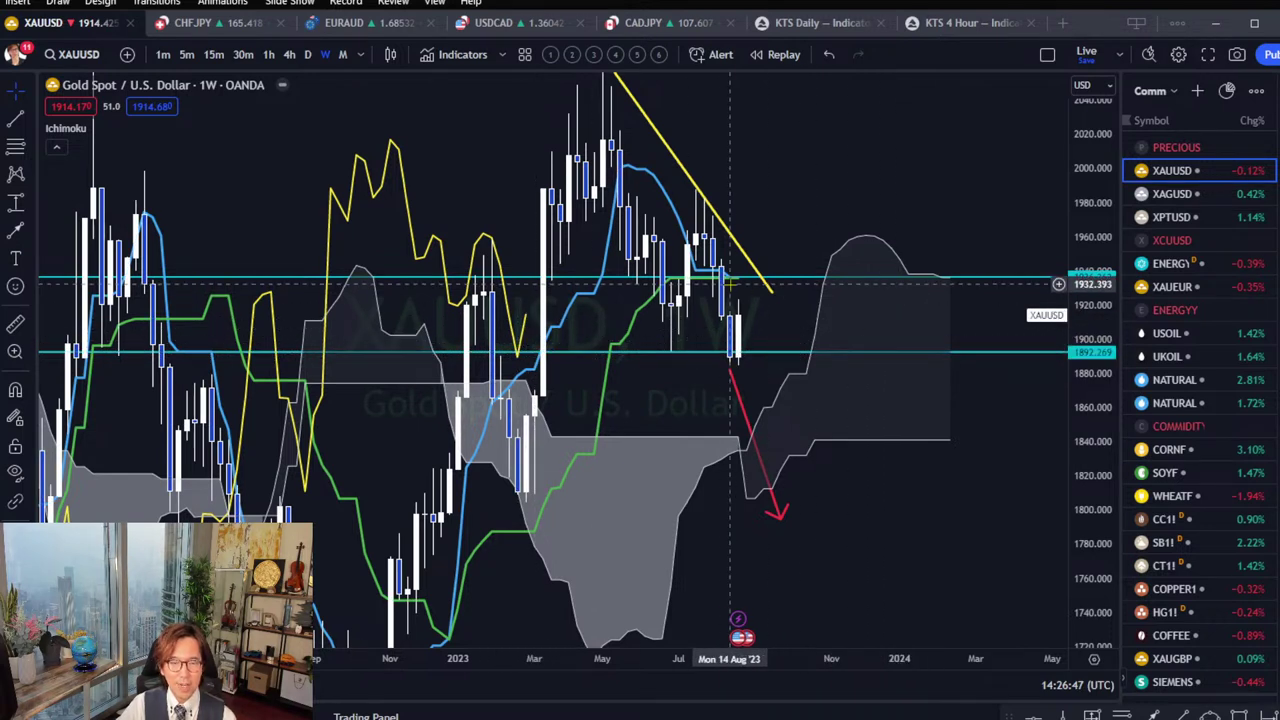
{"action": "left_click_drag", "start_coordinate": [822, 334], "coordinate": [818, 381]}
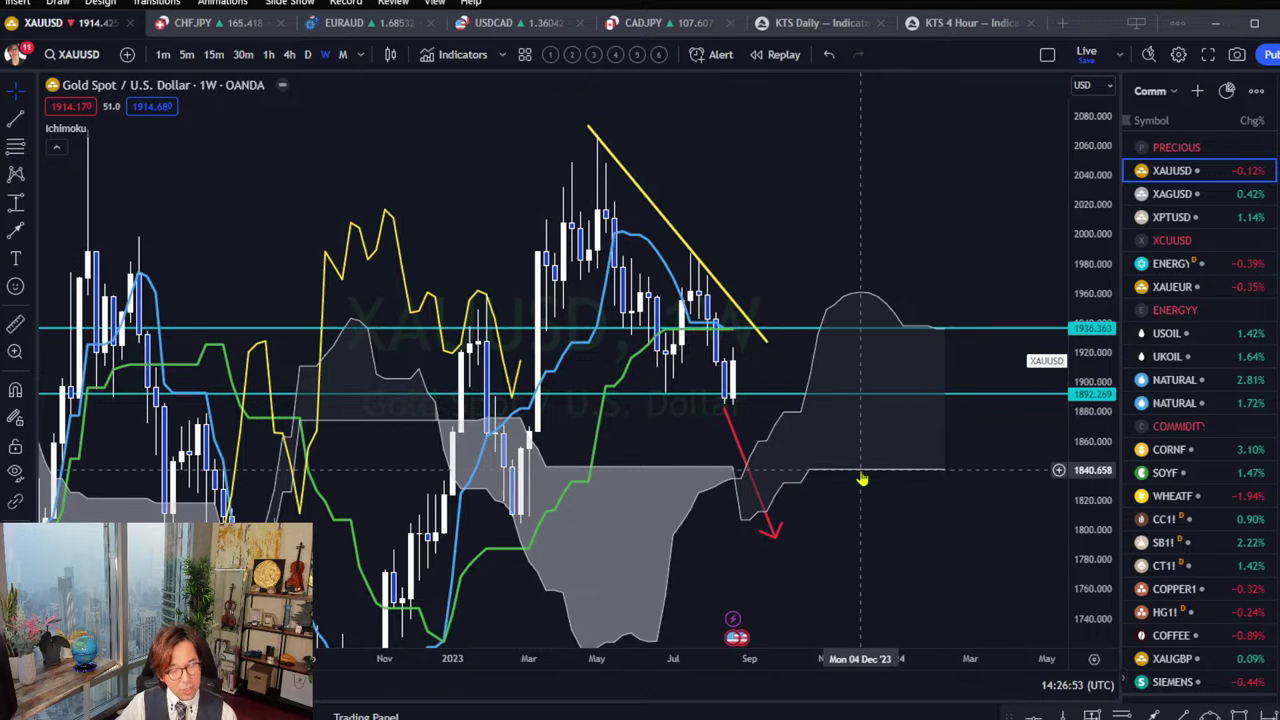
{"action": "scroll", "coordinate": [860, 477], "scroll_direction": "up", "scroll_amount": 3}
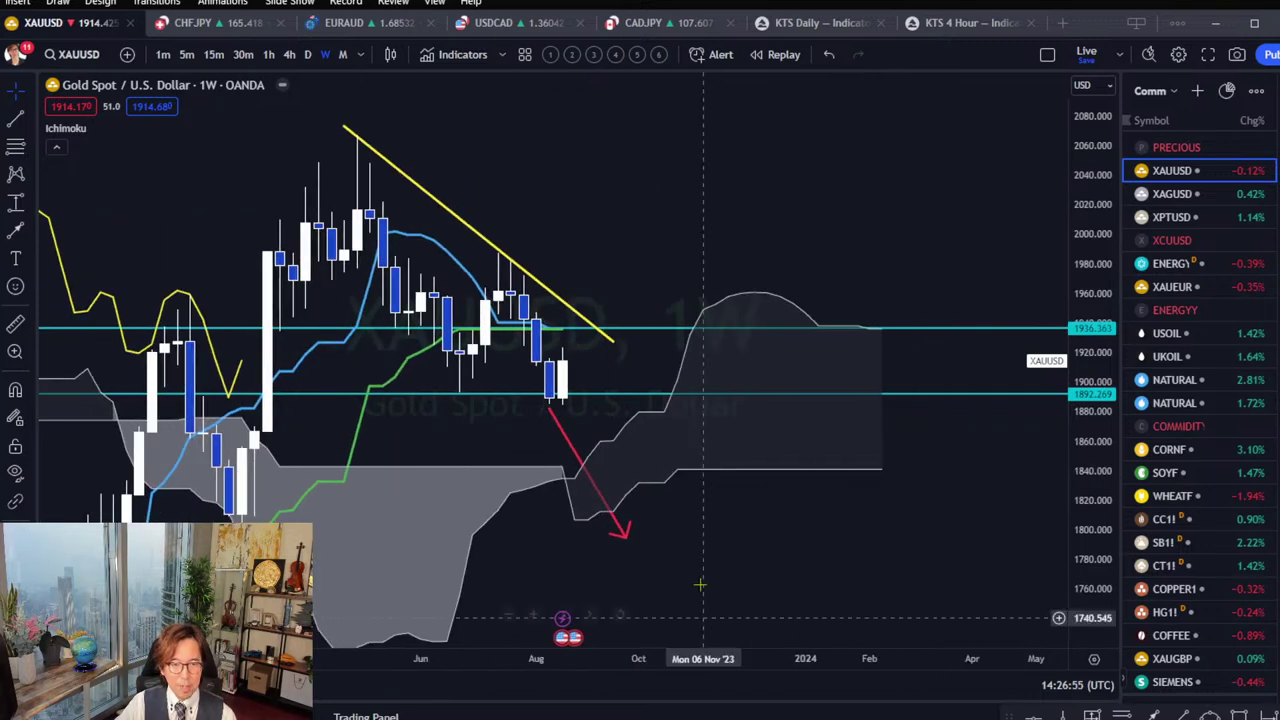
{"action": "left_click_drag", "start_coordinate": [820, 516], "coordinate": [867, 538]}
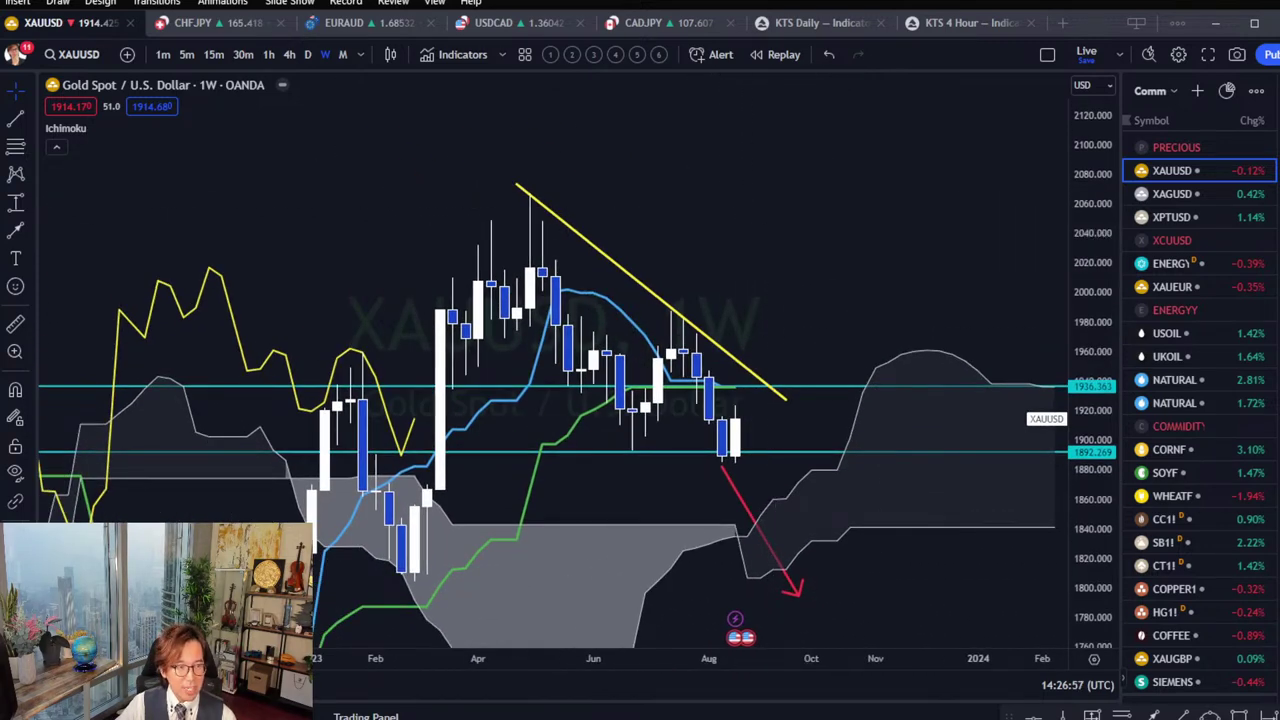
{"action": "left_click_drag", "start_coordinate": [540, 227], "coordinate": [532, 228]}
{"action": "left_click_drag", "start_coordinate": [695, 336], "coordinate": [672, 338]}
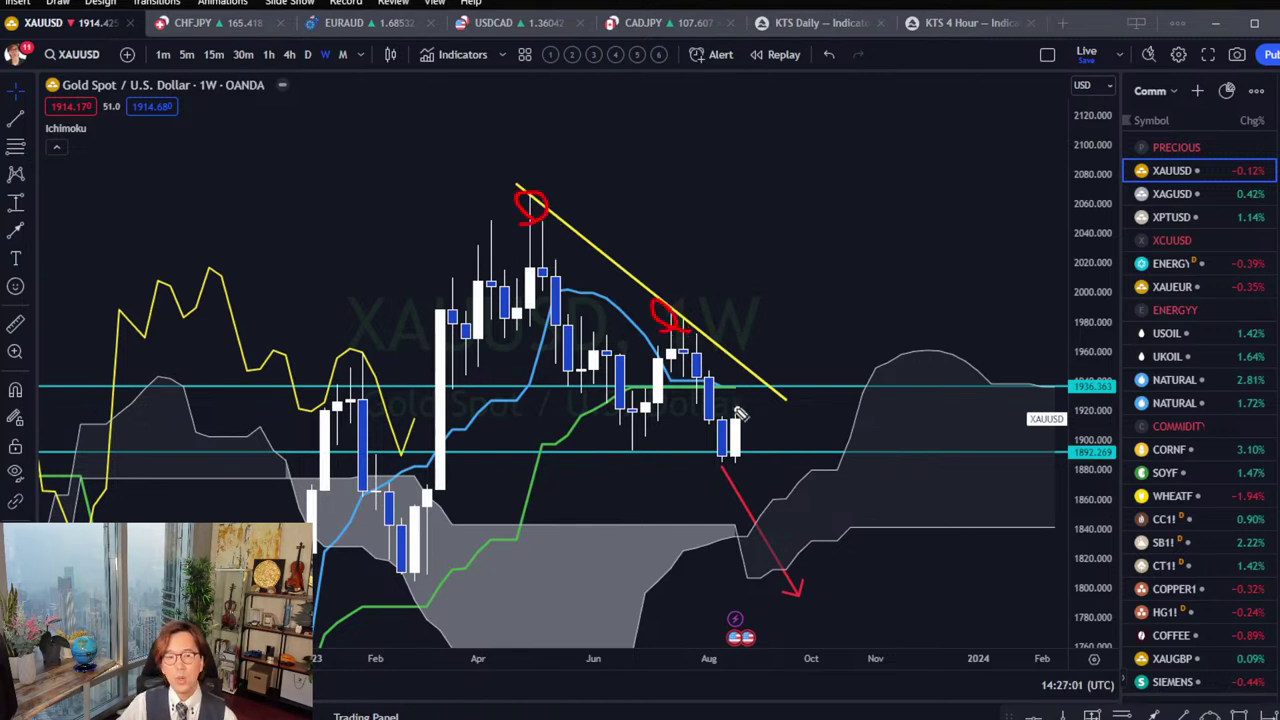
{"action": "left_click_drag", "start_coordinate": [736, 436], "coordinate": [752, 396]}
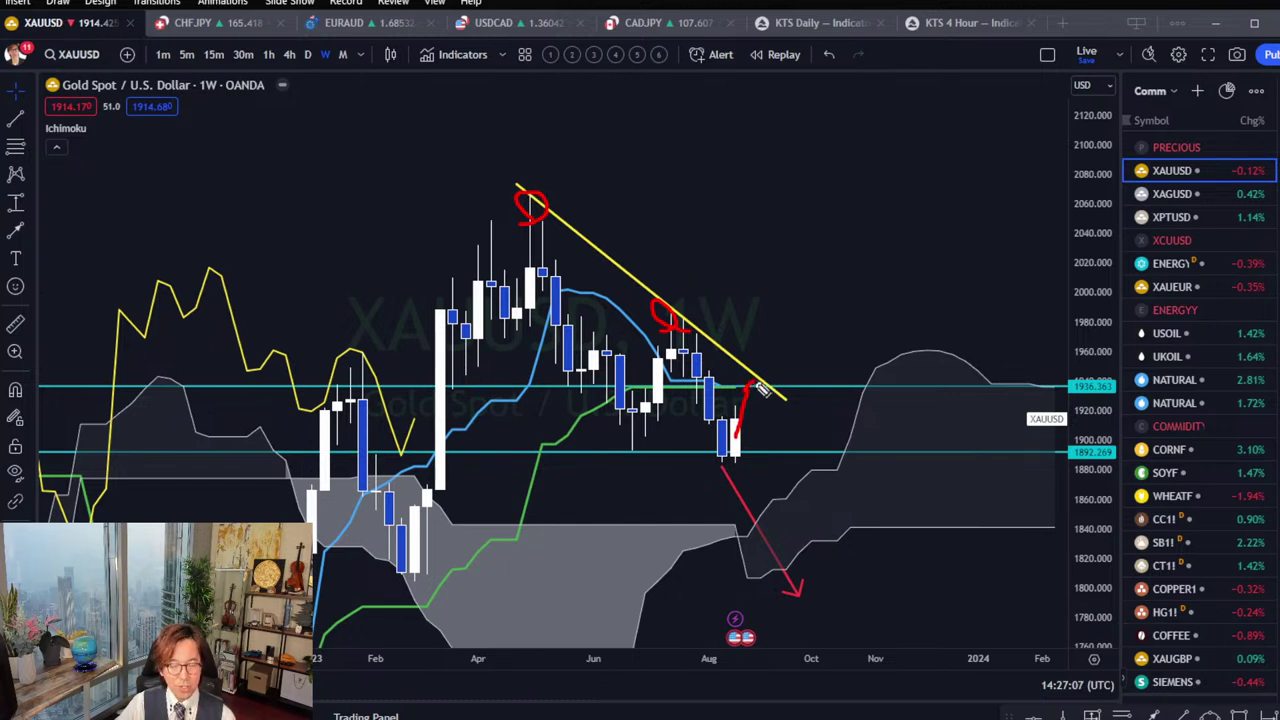
{"action": "mouse_move", "coordinate": [760, 386]}
{"action": "left_mouse_down"}
{"action": "mouse_move", "coordinate": [812, 498]}
{"action": "mouse_move", "coordinate": [806, 480]}
{"action": "left_mouse_up"}
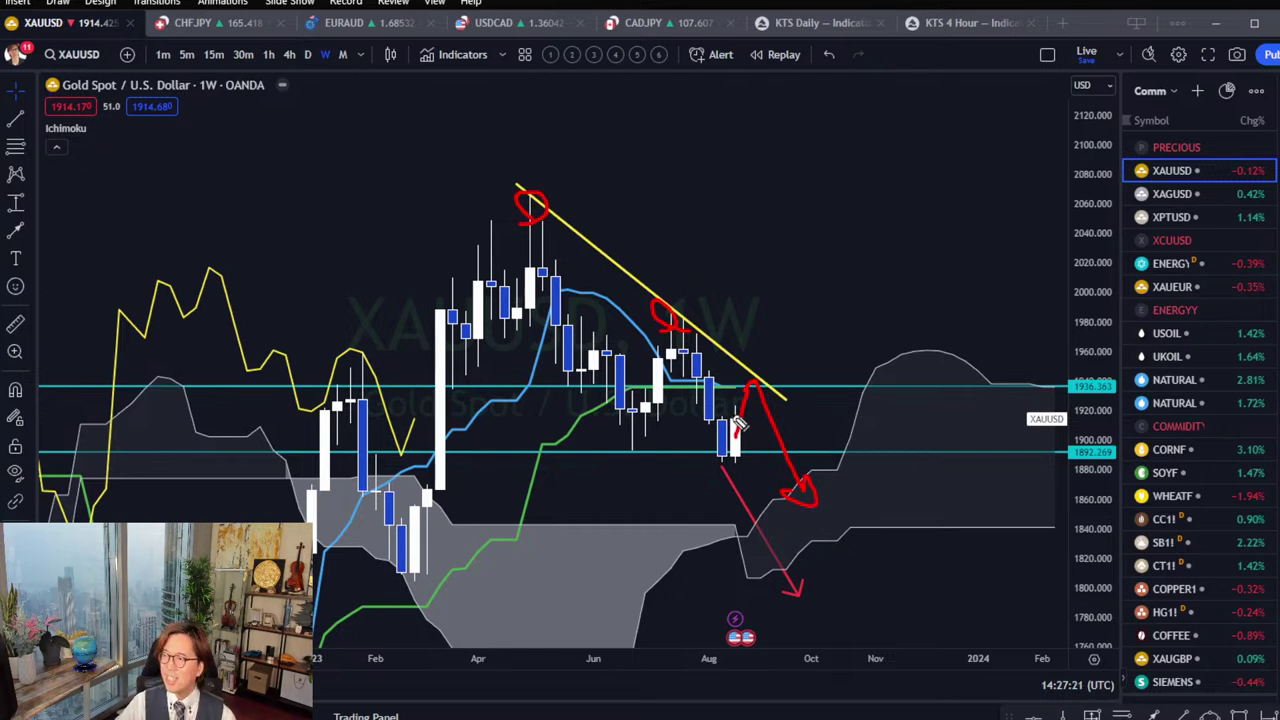
{"action": "key", "text": "e"}
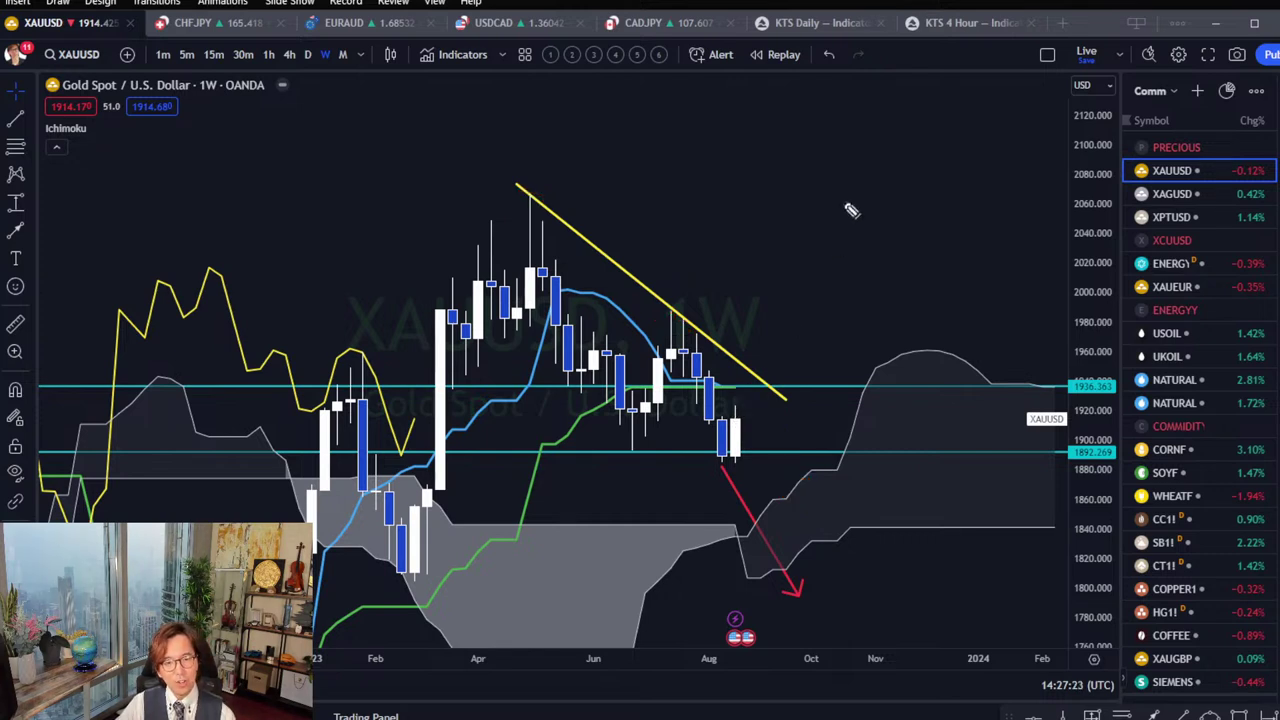
{"action": "left_click_drag", "start_coordinate": [1082, 212], "coordinate": [893, 278]}
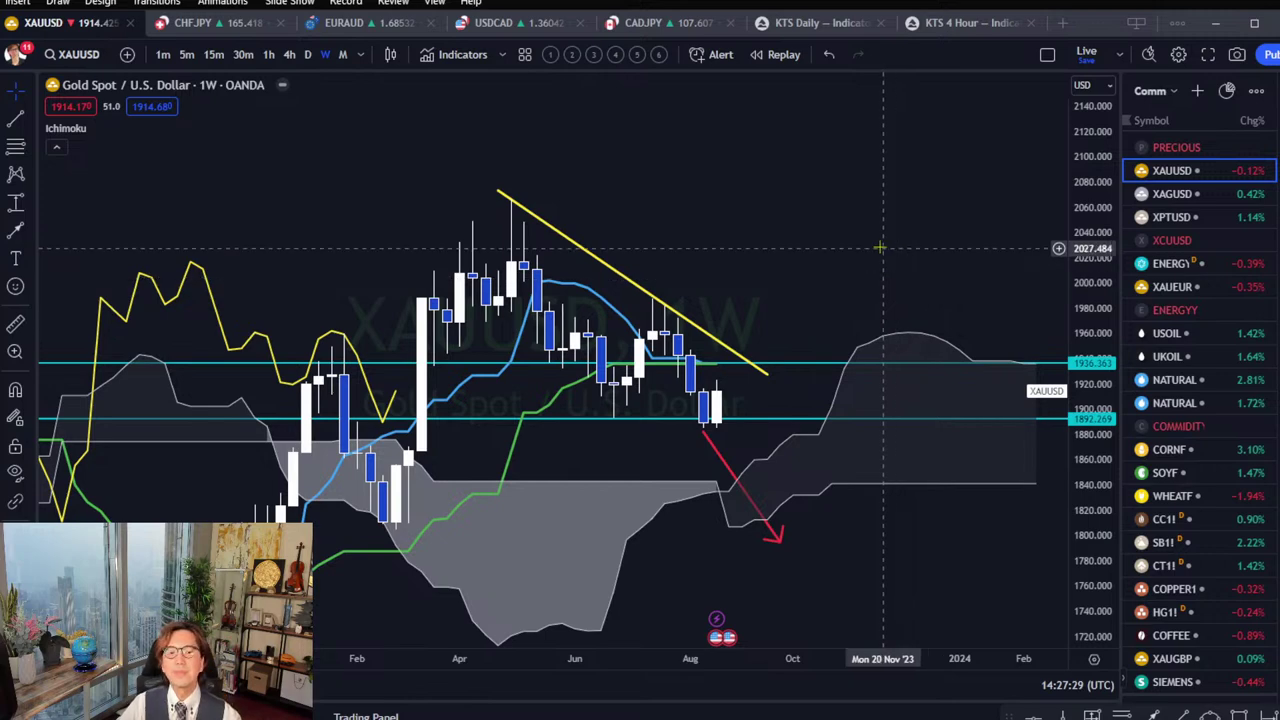
{"action": "left_click_drag", "start_coordinate": [870, 226], "coordinate": [858, 186]}
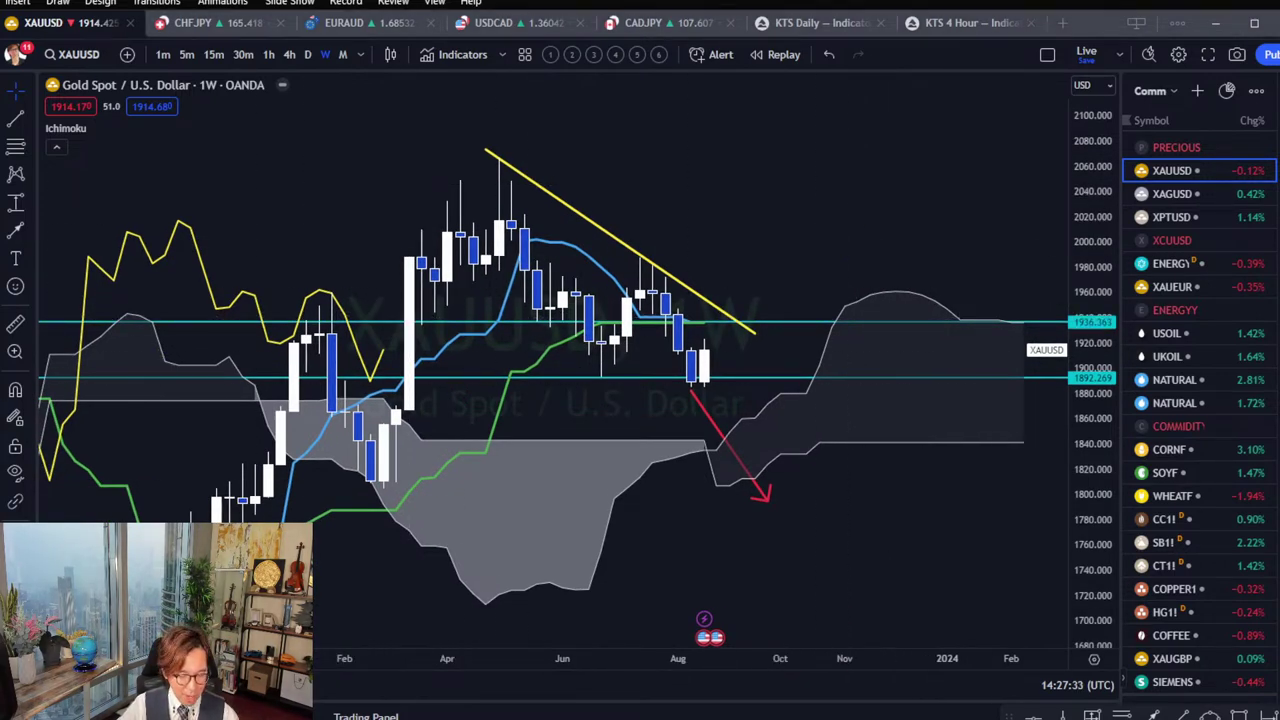
{"action": "mouse_move", "coordinate": [505, 168]}
{"action": "left_mouse_down"}
{"action": "mouse_move", "coordinate": [585, 370]}
{"action": "mouse_move", "coordinate": [615, 340]}
{"action": "mouse_move", "coordinate": [728, 328]}
{"action": "mouse_move", "coordinate": [777, 425]}
{"action": "left_mouse_up"}
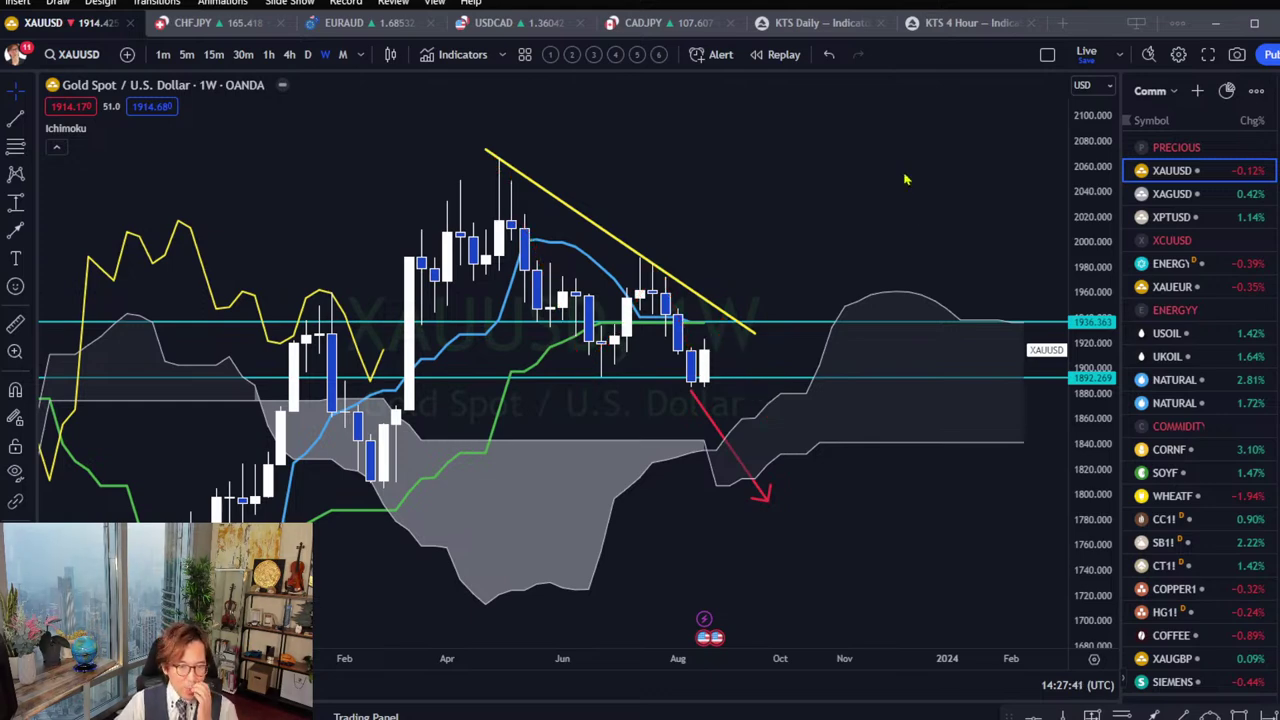
Open the USOIL weekly chart, then rescale and pan it to frame price inside the cloud.
{"action": "left_click", "coordinate": [1166, 333]}
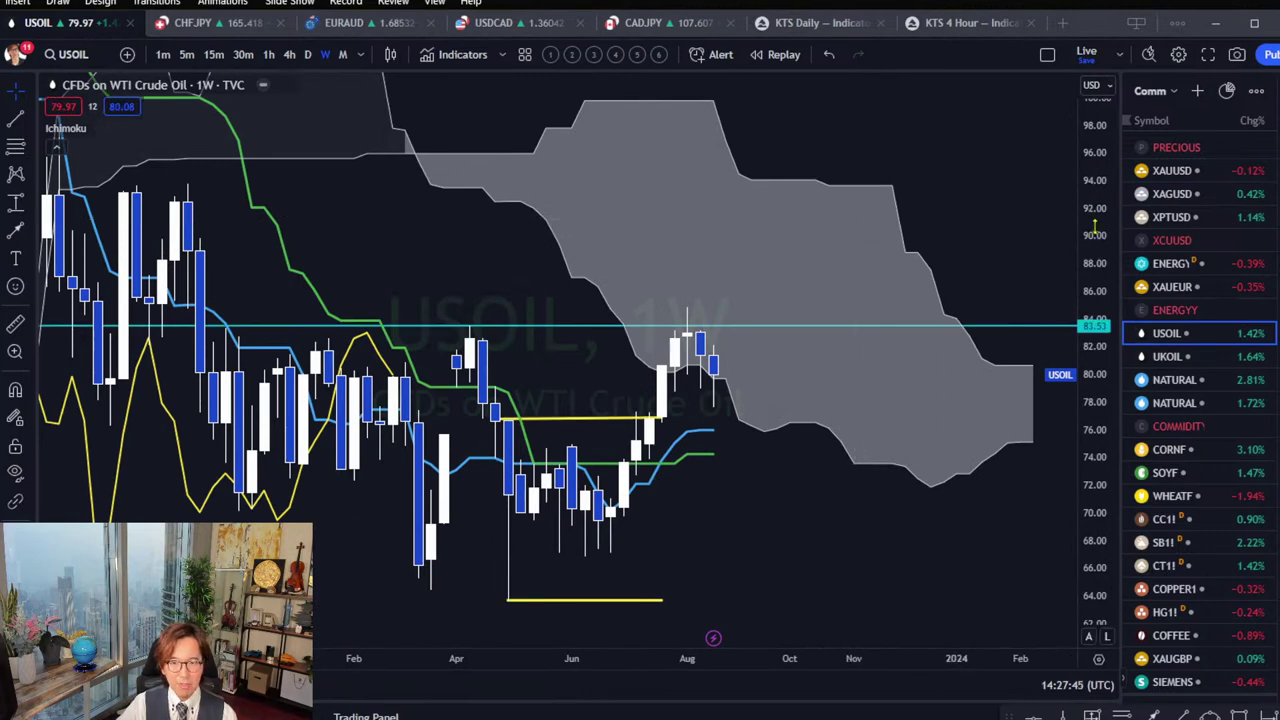
{"action": "left_click_drag", "start_coordinate": [1093, 222], "coordinate": [1106, 398]}
{"action": "left_click_drag", "start_coordinate": [795, 248], "coordinate": [861, 237]}
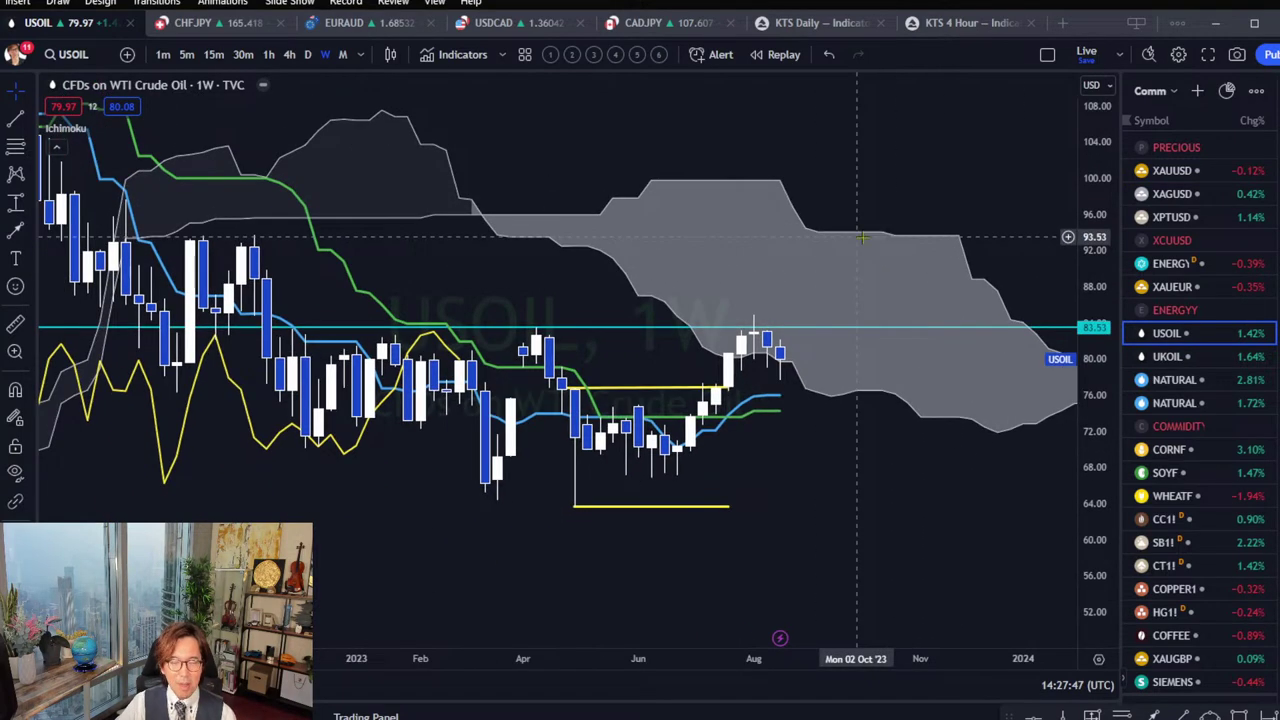
{"action": "left_click_drag", "start_coordinate": [867, 366], "coordinate": [857, 364]}
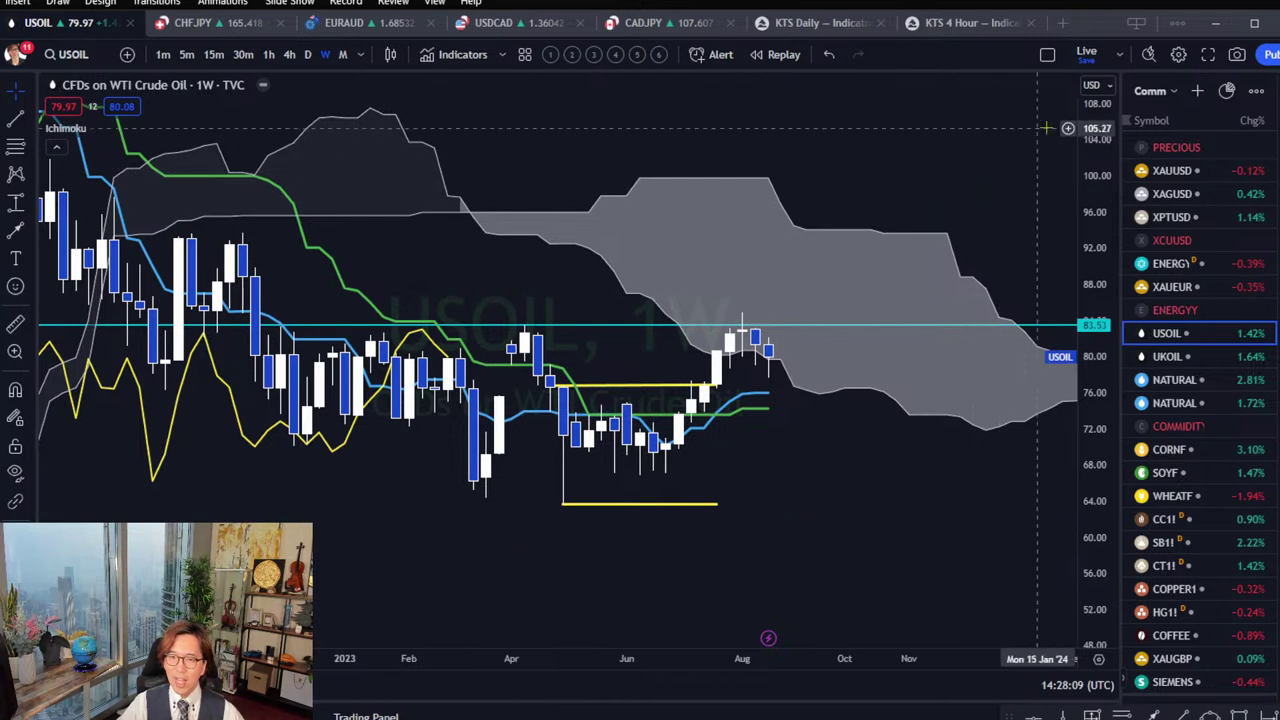
Switch to the Index watchlist and open and frame the NI225 weekly chart.
{"action": "left_click", "coordinate": [1156, 96]}
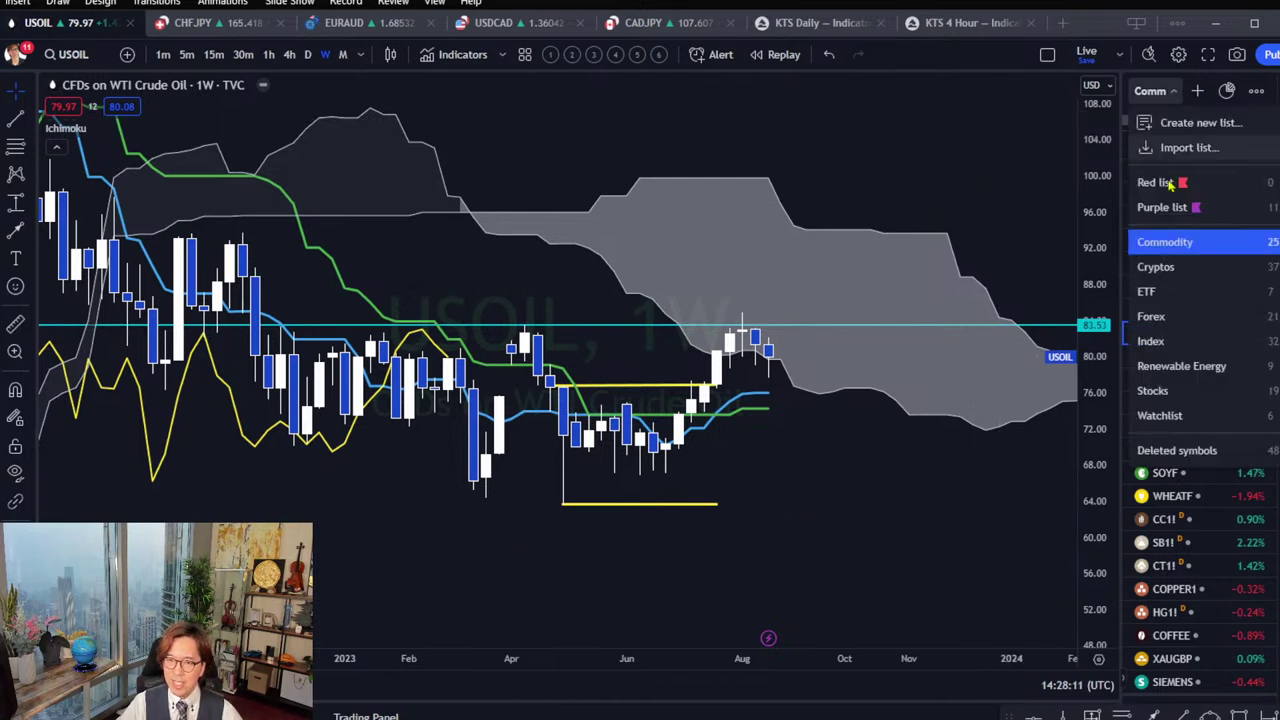
{"action": "left_click", "coordinate": [1202, 343]}
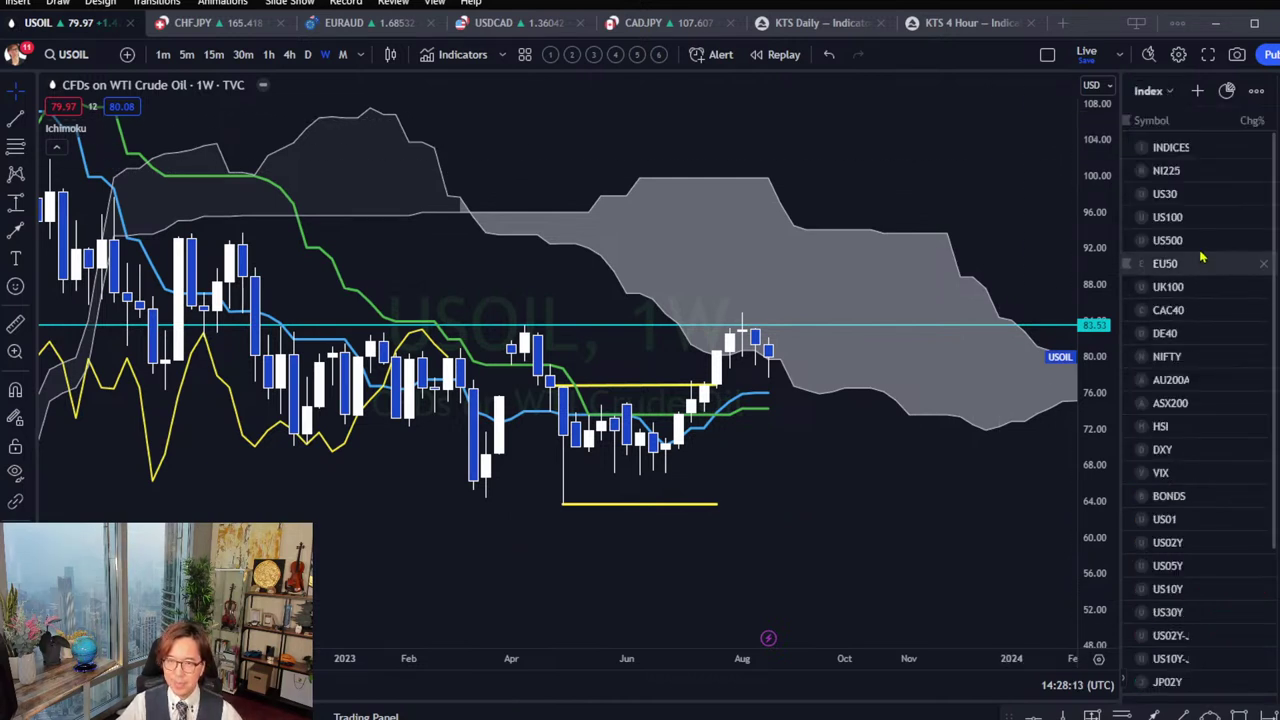
{"action": "left_click", "coordinate": [1187, 172]}
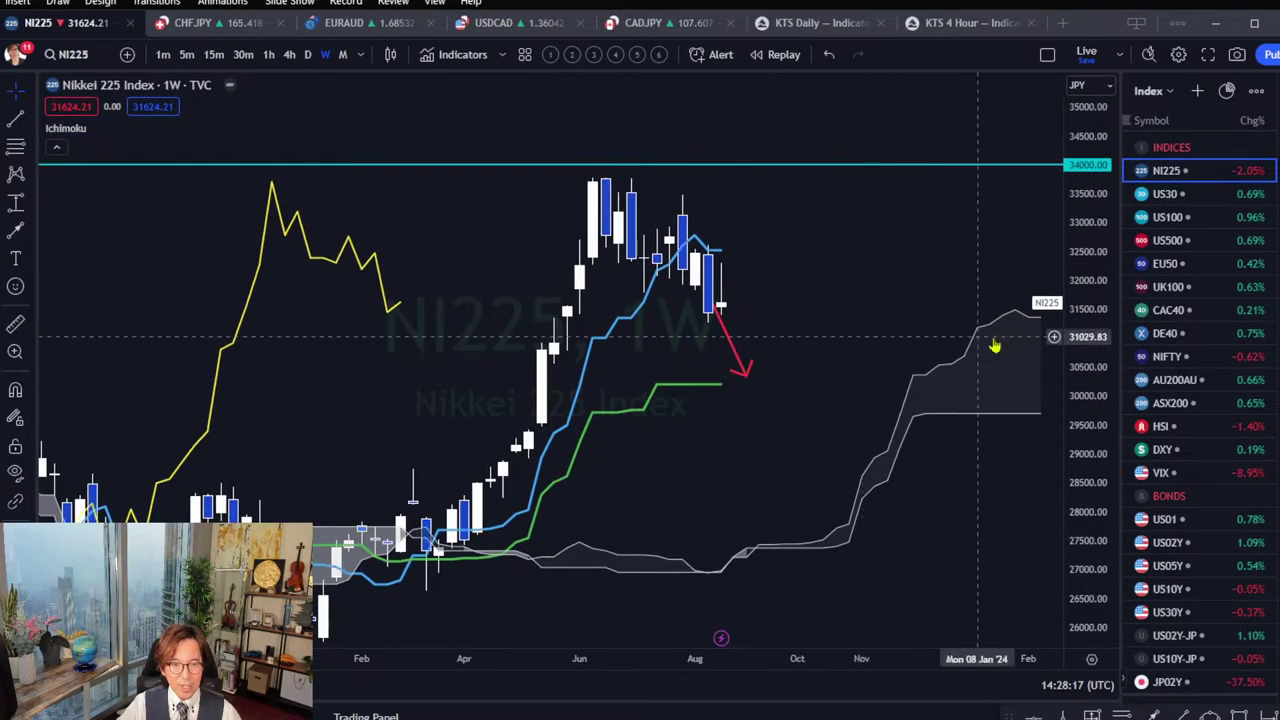
{"action": "left_click_drag", "start_coordinate": [865, 378], "coordinate": [807, 268]}
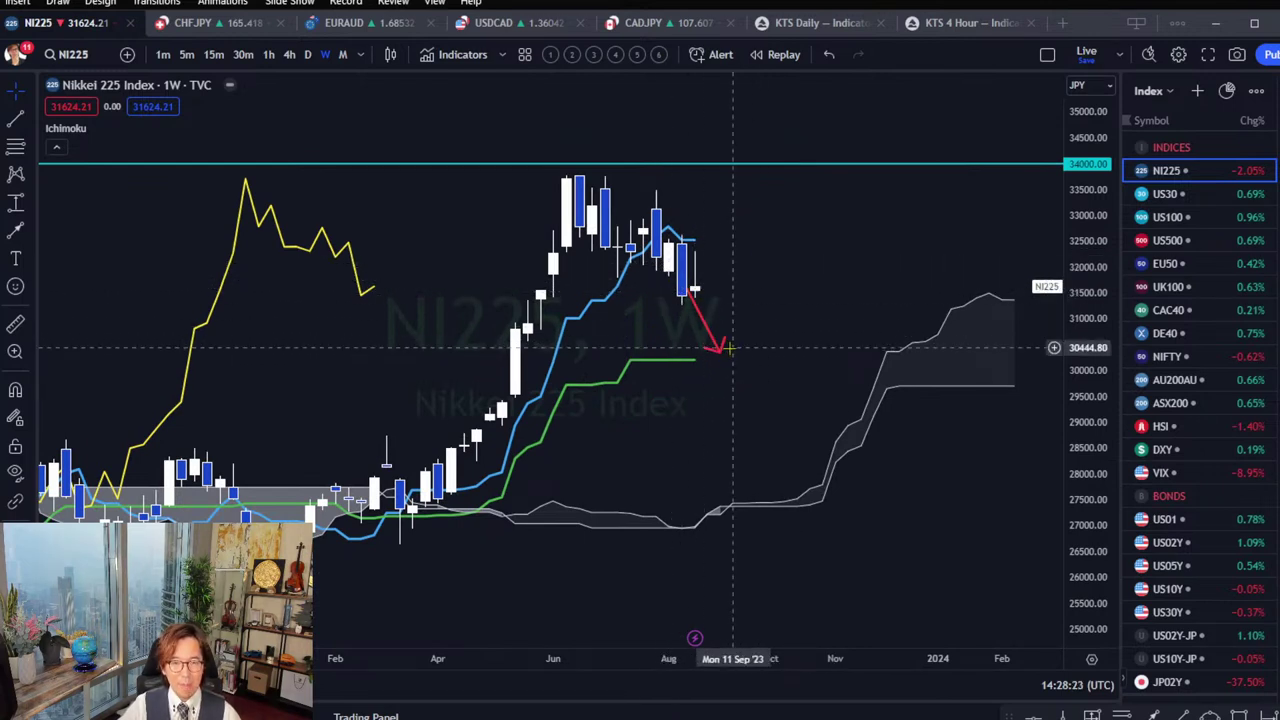
{"action": "left_click_drag", "start_coordinate": [786, 265], "coordinate": [787, 289]}
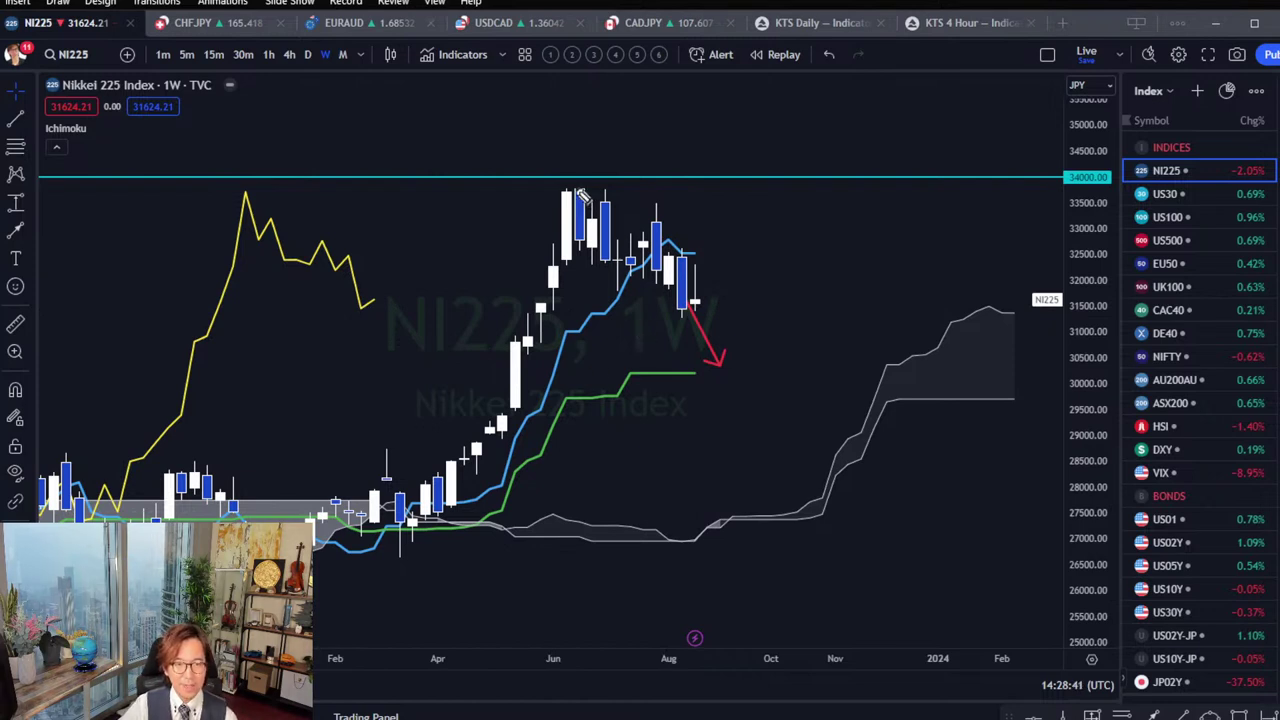
Sketch and undo a zig-zag from the June high to the arrow, then open US30.
{"action": "mouse_move", "coordinate": [576, 190]}
{"action": "left_mouse_down"}
{"action": "mouse_move", "coordinate": [610, 285]}
{"action": "mouse_move", "coordinate": [662, 226]}
{"action": "mouse_move", "coordinate": [712, 331]}
{"action": "left_mouse_up"}
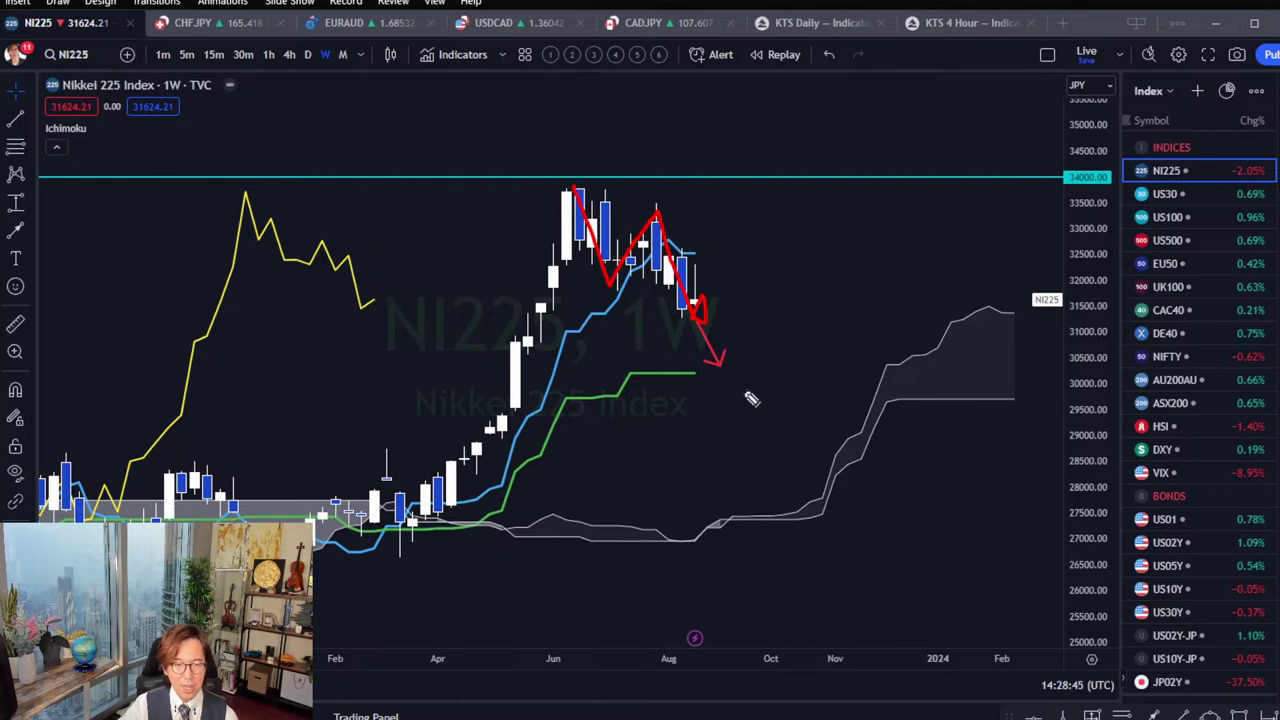
{"action": "key", "text": "ctrl+z"}
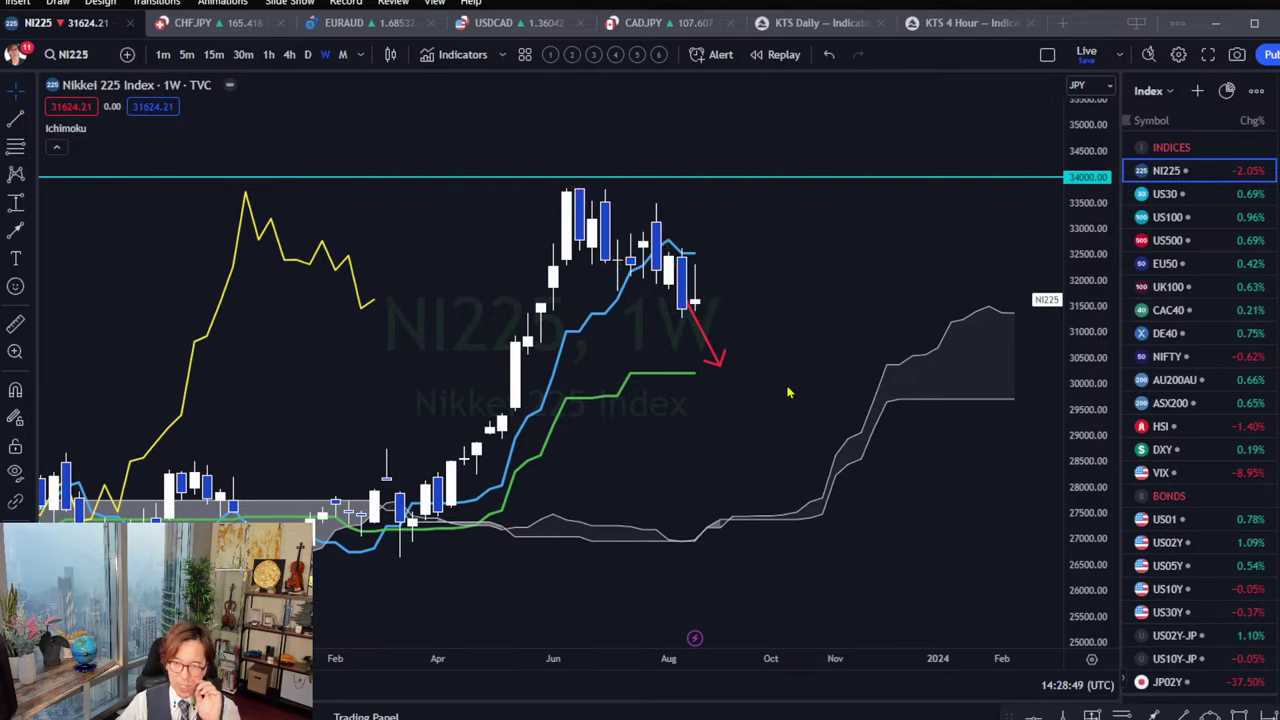
{"action": "left_click", "coordinate": [1230, 196]}
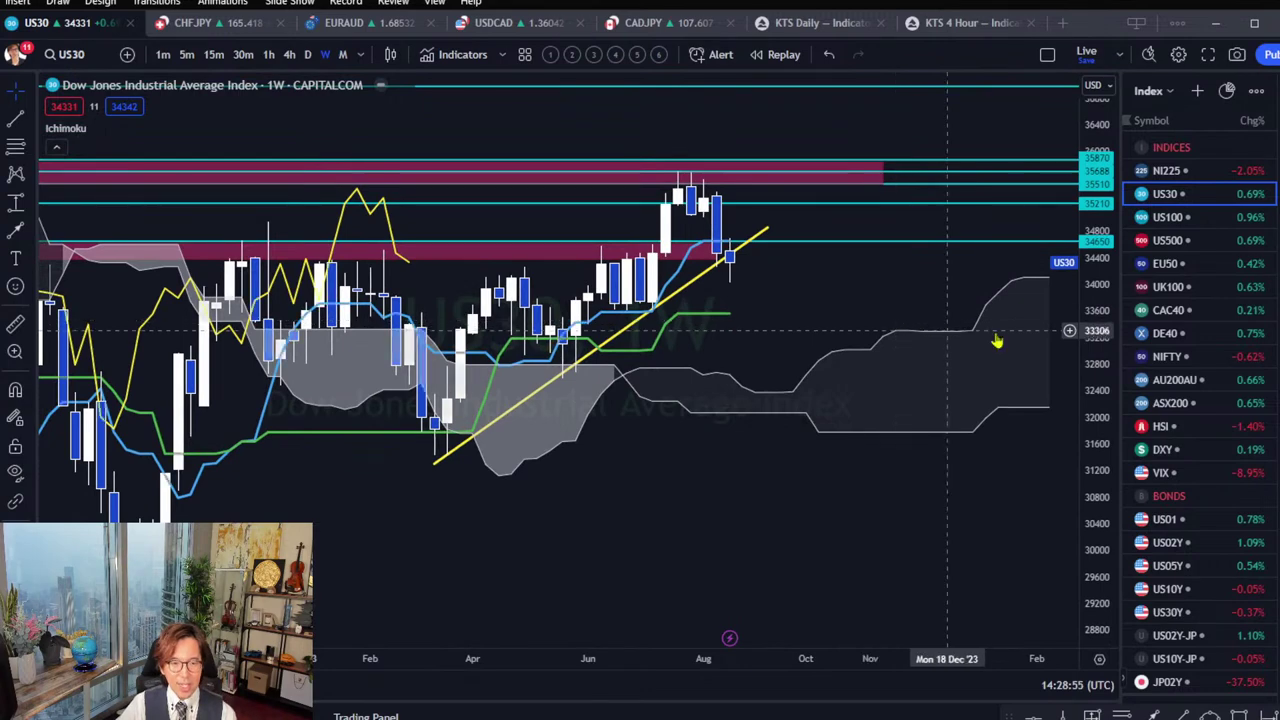
Stretch the price scale and pan the US30 weekly chart to frame the latest candles.
{"action": "left_click_drag", "start_coordinate": [1097, 400], "coordinate": [1093, 380]}
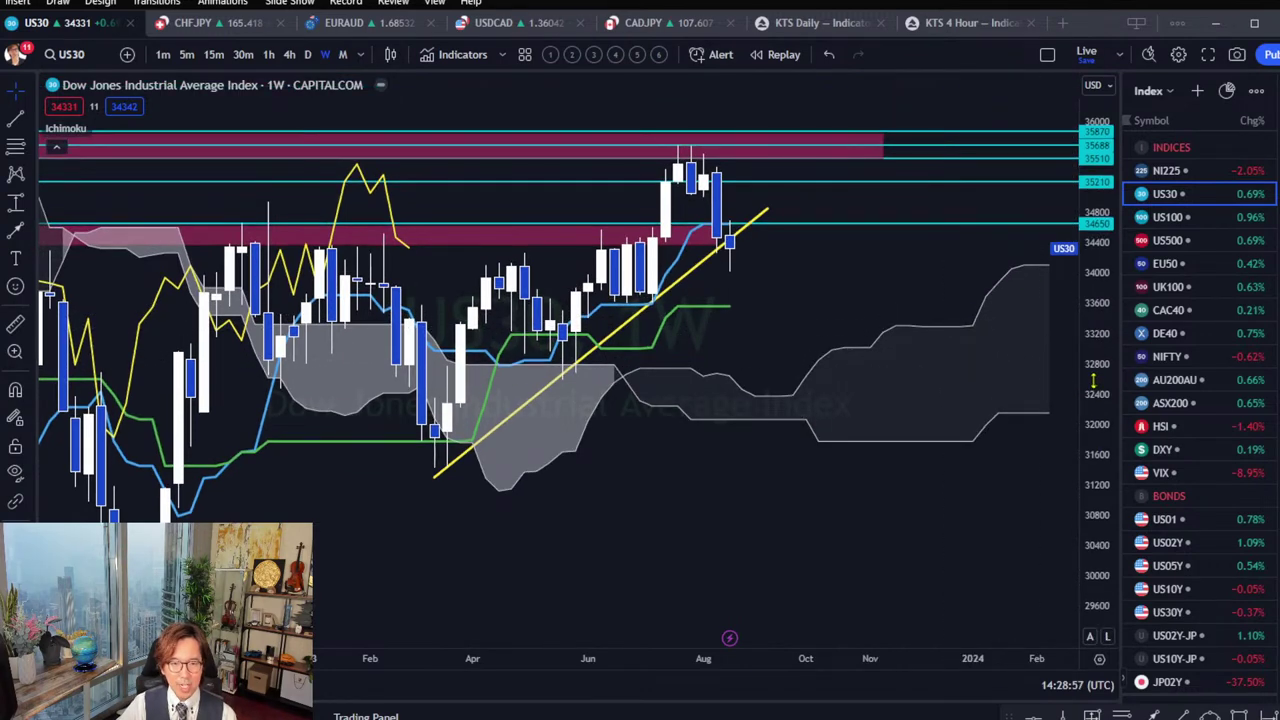
{"action": "left_click_drag", "start_coordinate": [751, 190], "coordinate": [742, 253]}
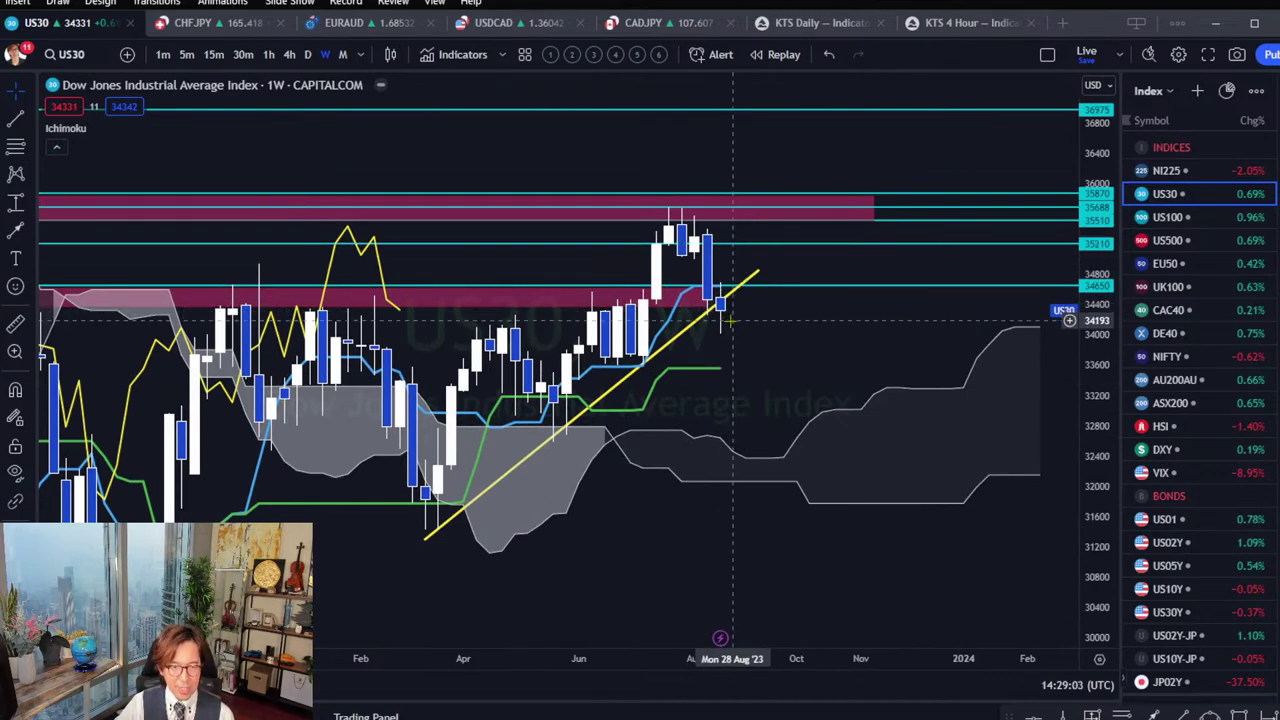
{"action": "left_click_drag", "start_coordinate": [1090, 474], "coordinate": [1090, 452]}
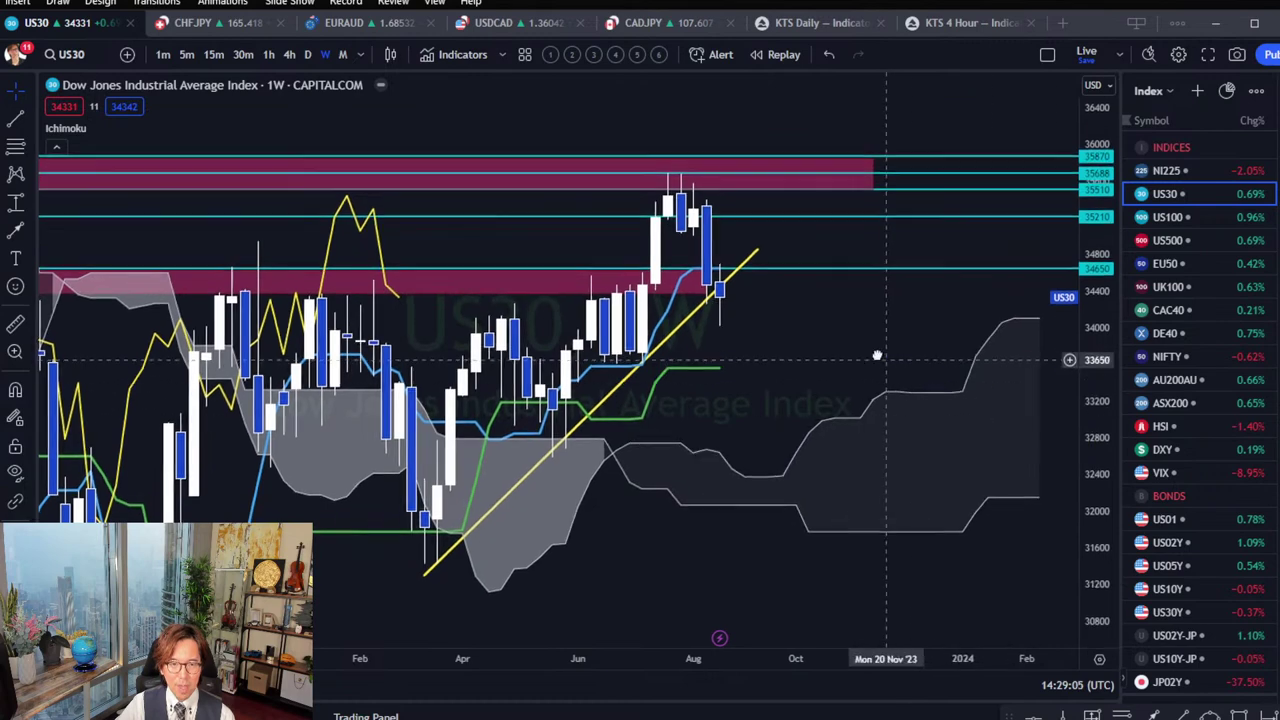
{"action": "left_click_drag", "start_coordinate": [877, 354], "coordinate": [861, 340]}
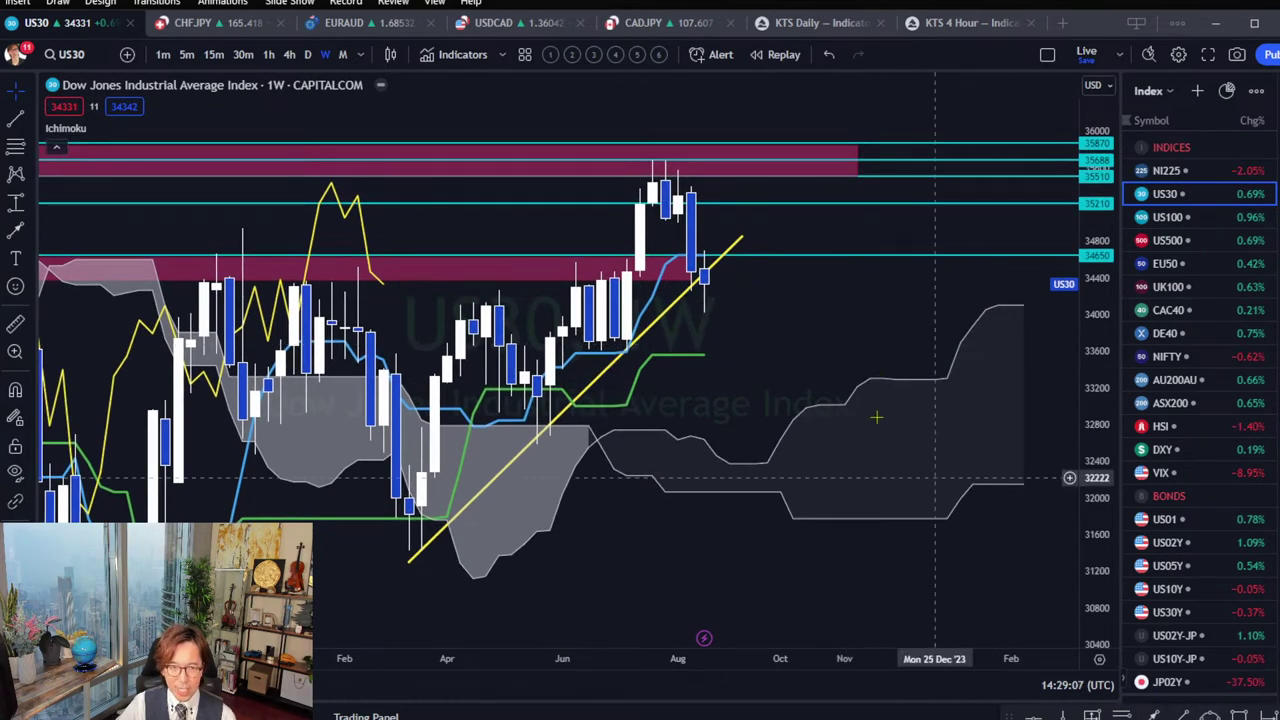
{"action": "left_click_drag", "start_coordinate": [729, 300], "coordinate": [755, 400]}
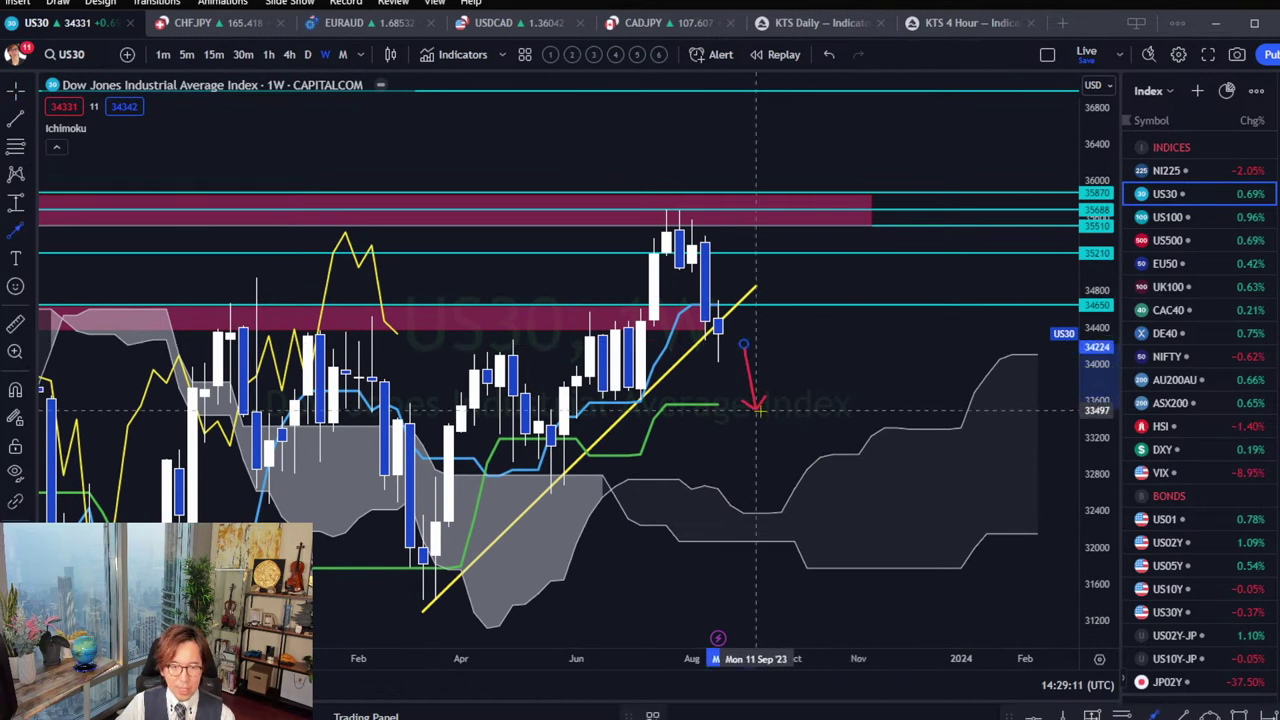
Delete the magenta zone, the 35510 line and the pink zone, and move the 35210 level to 33565.
{"action": "left_click", "coordinate": [837, 229]}
{"action": "key", "text": "Delete"}
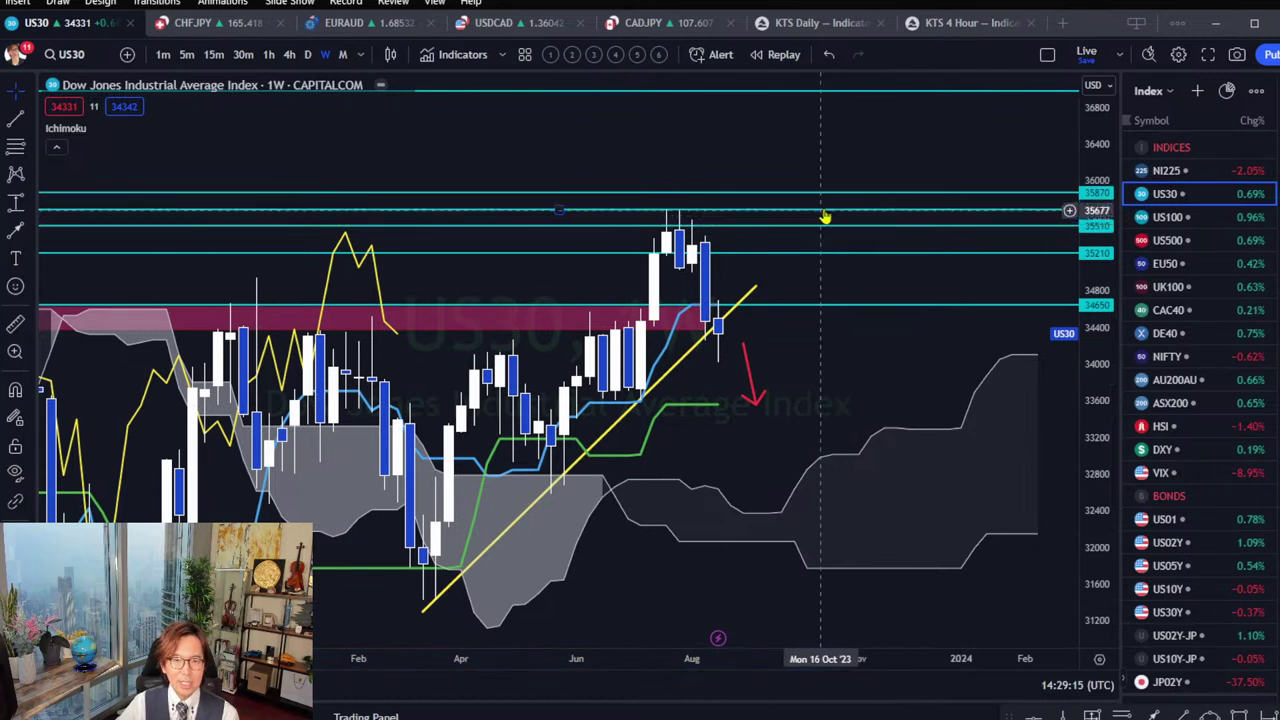
{"action": "left_click", "coordinate": [814, 227]}
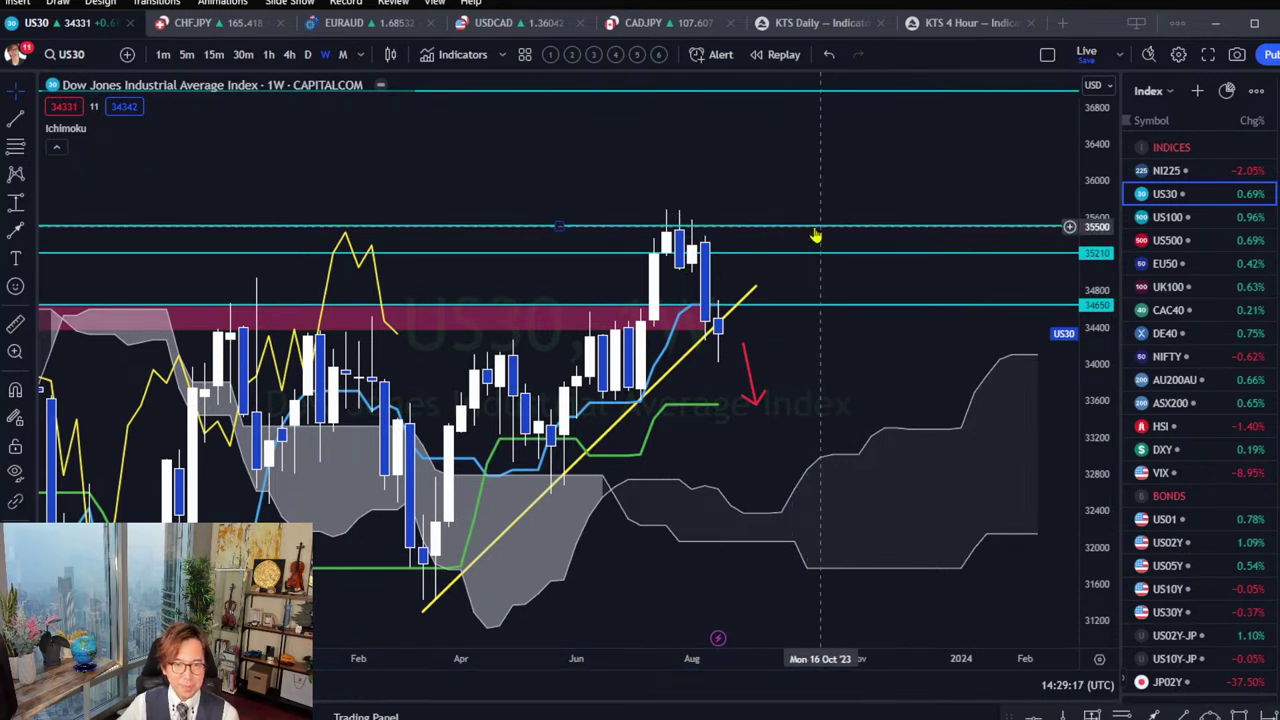
{"action": "key", "text": "Delete"}
{"action": "key", "text": "Delete"}
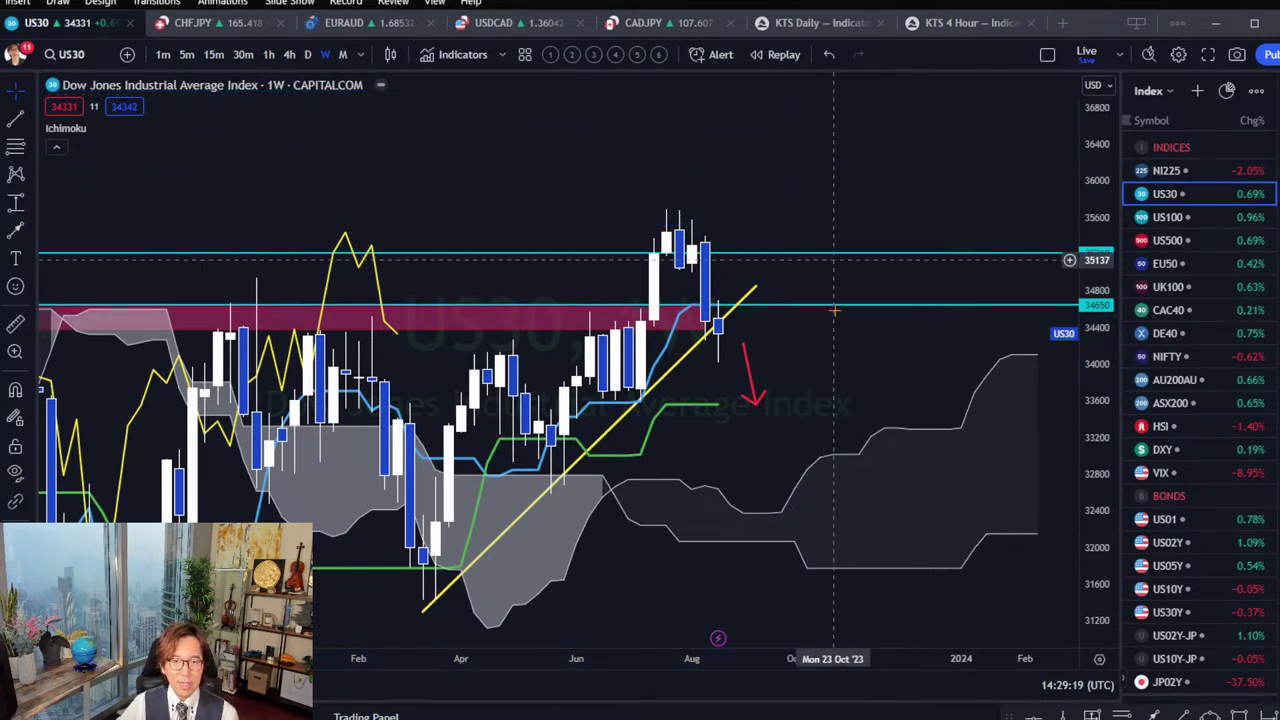
{"action": "left_click", "coordinate": [772, 254]}
{"action": "left_click_drag", "start_coordinate": [772, 258], "coordinate": [826, 404]}
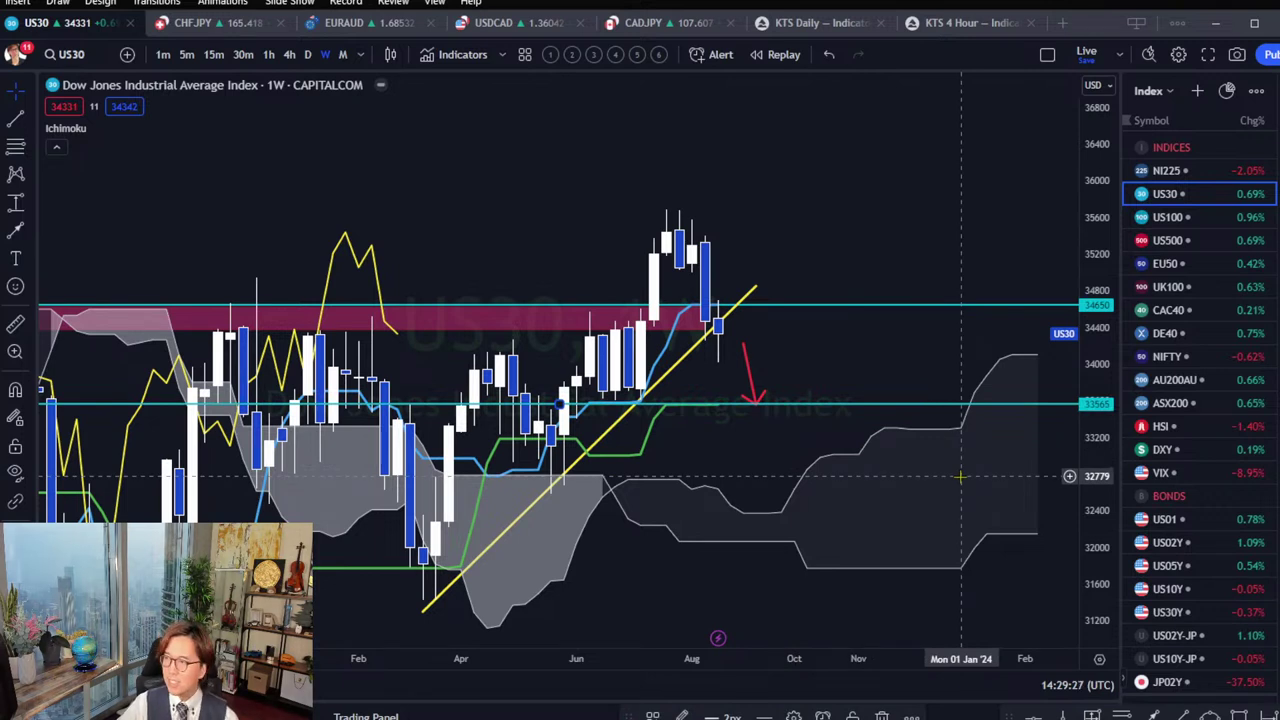
{"action": "left_click", "coordinate": [845, 340]}
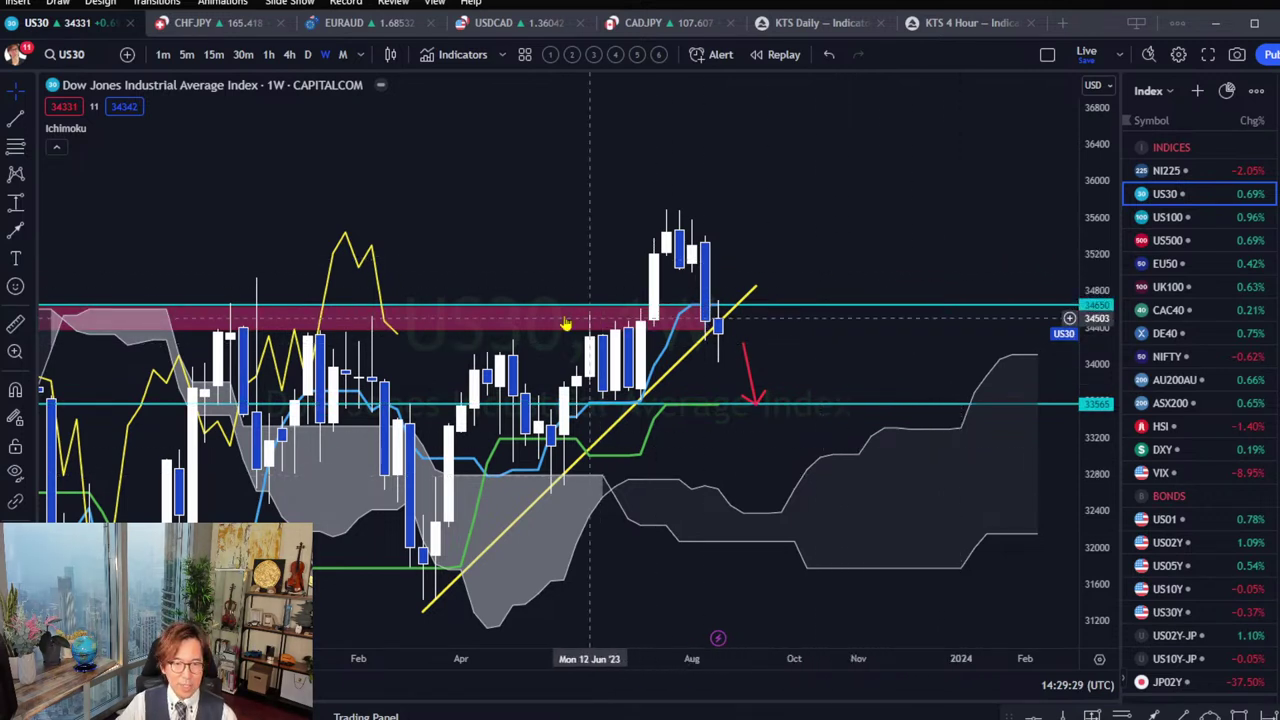
{"action": "key", "text": "Delete"}
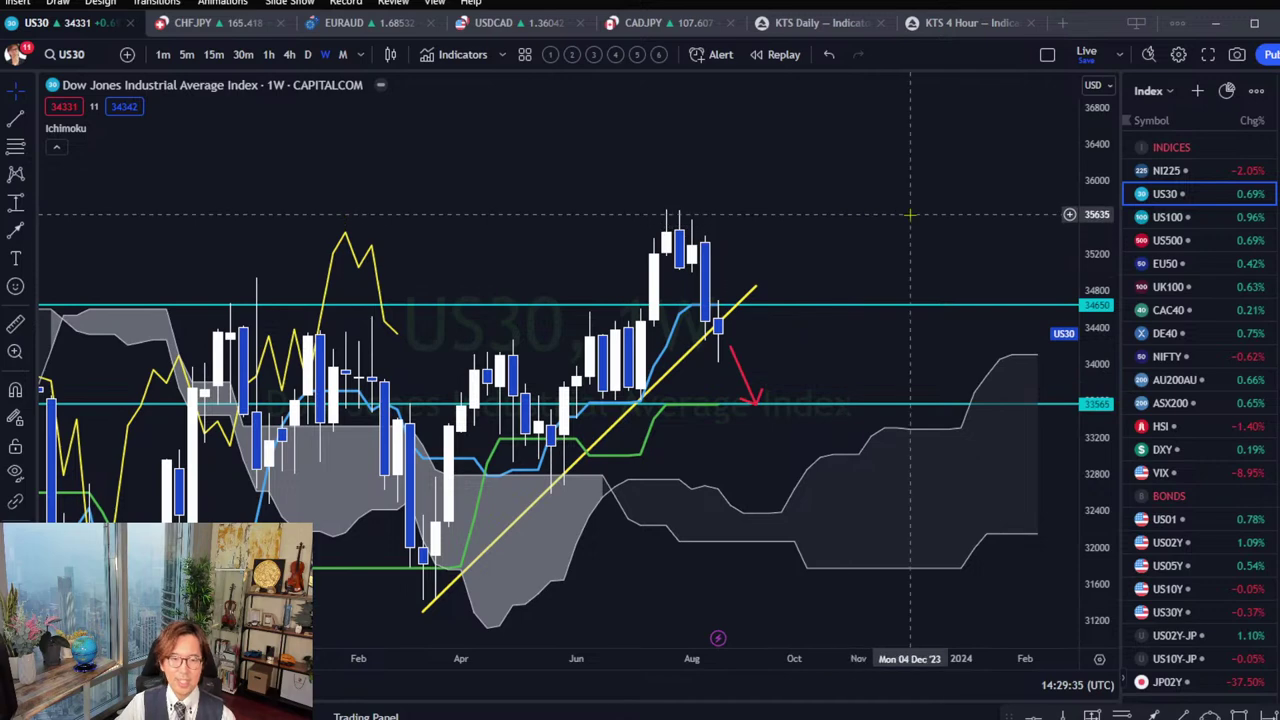
Switch to the US100 weekly chart and pan it to recentre the candles.
{"action": "scroll", "coordinate": [856, 215], "scroll_direction": "left", "scroll_amount": 2}
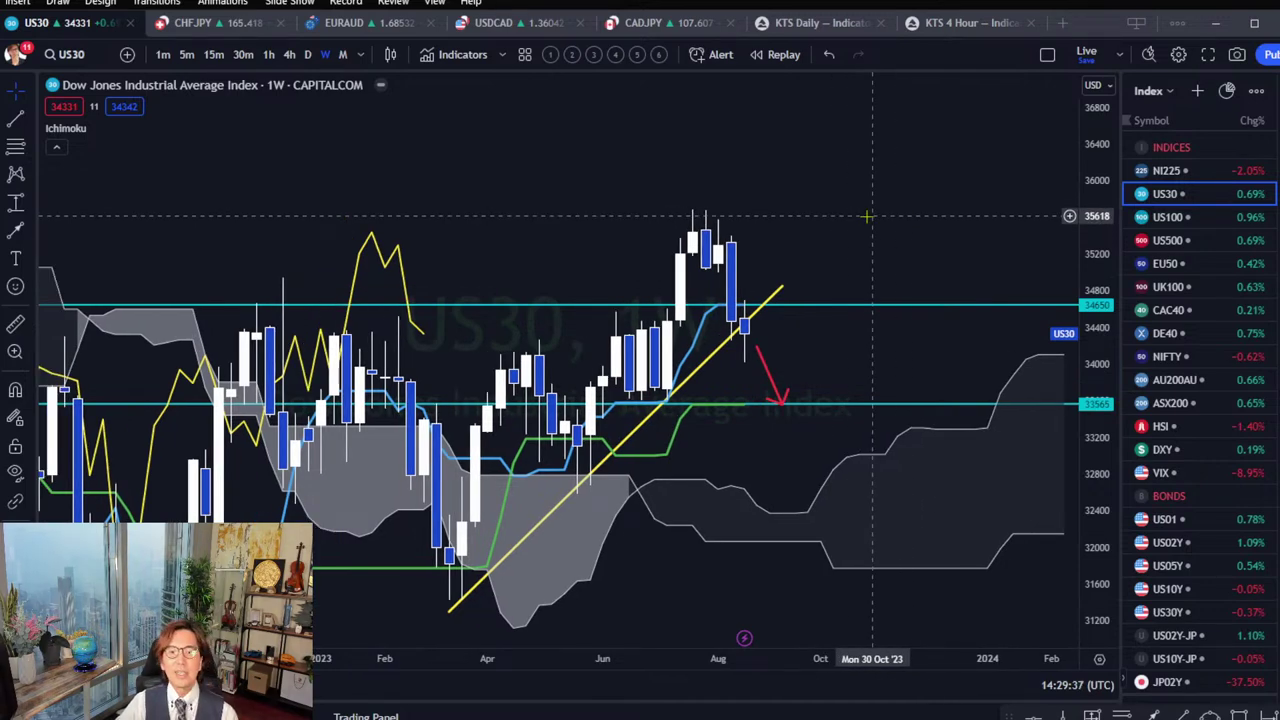
{"action": "left_click", "coordinate": [1166, 220]}
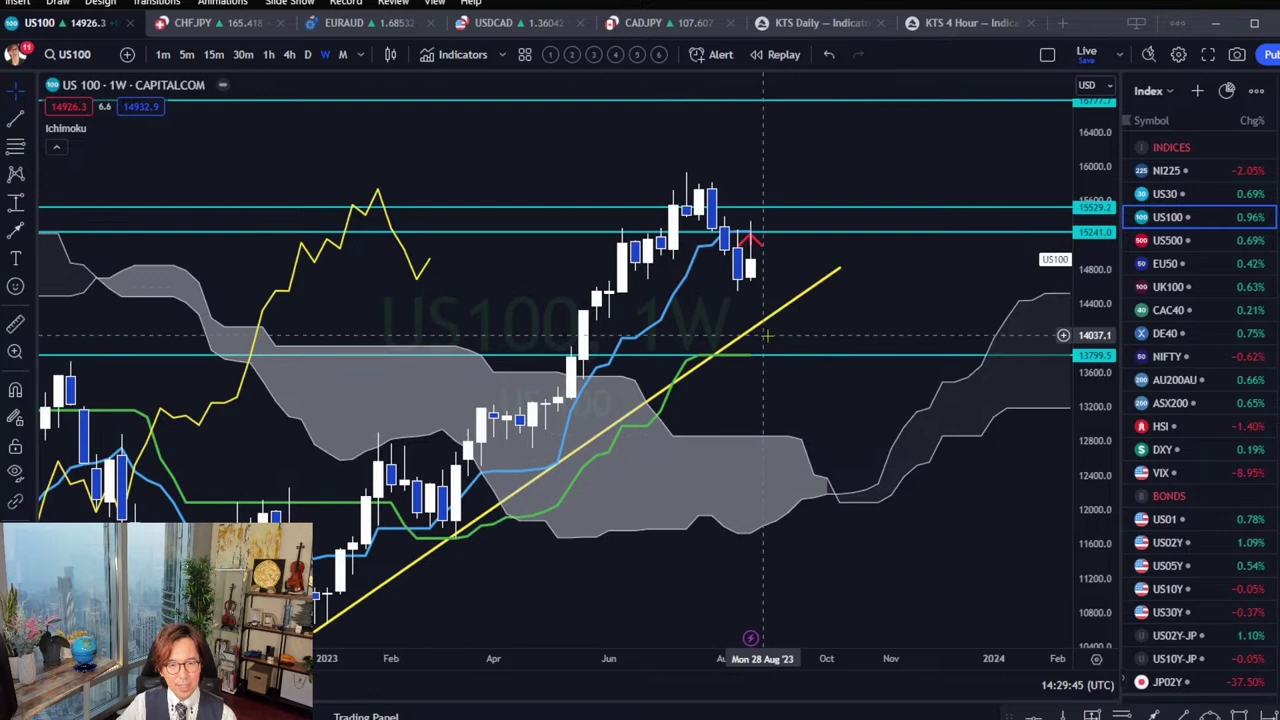
{"action": "scroll", "coordinate": [796, 382], "scroll_direction": "right", "scroll_amount": 3}
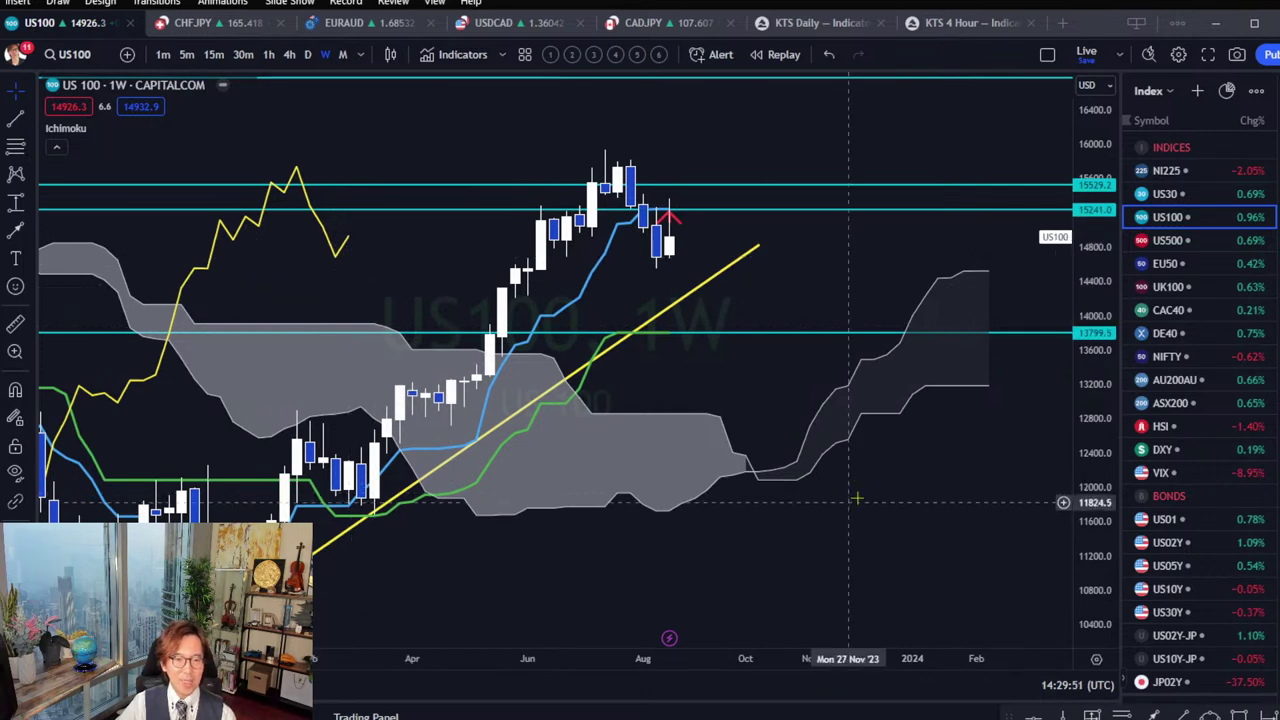
{"action": "left_click_drag", "start_coordinate": [670, 430], "coordinate": [769, 384]}
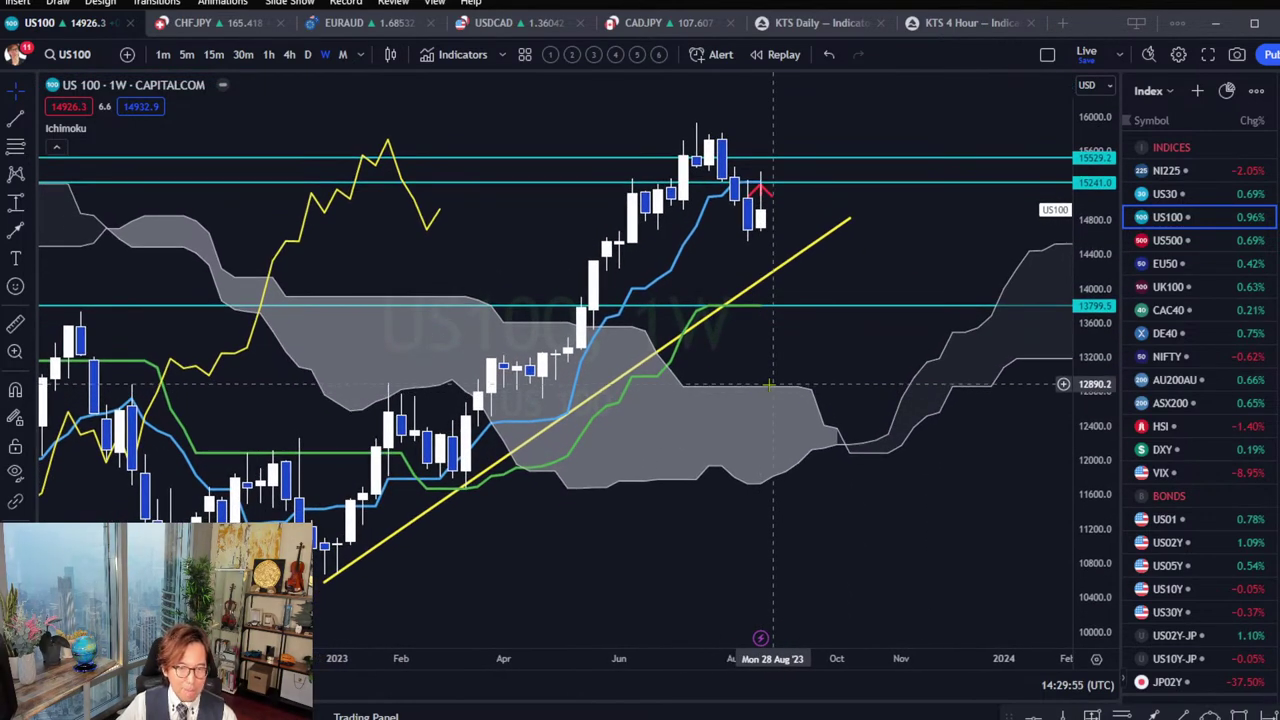
{"action": "left_click_drag", "start_coordinate": [843, 289], "coordinate": [802, 337]}
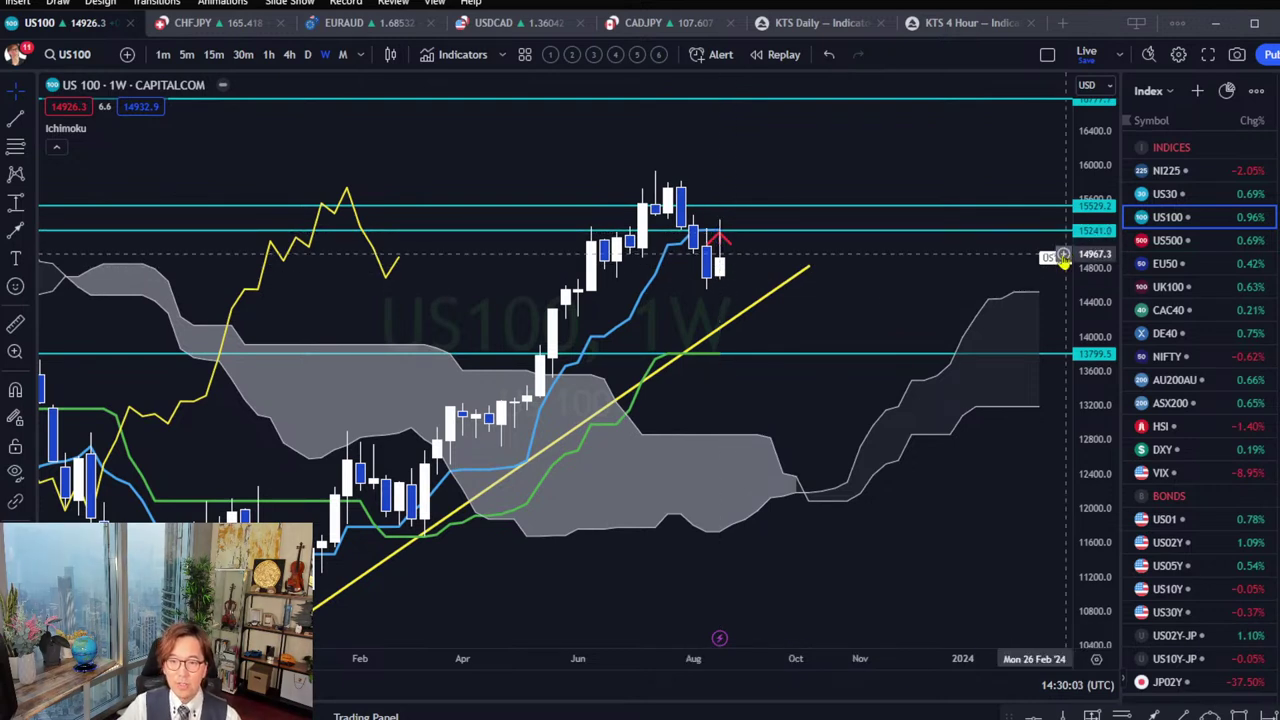
Remove the red arrow and brush marks from the US100 chart and switch to US500.
{"action": "left_click", "coordinate": [720, 240]}
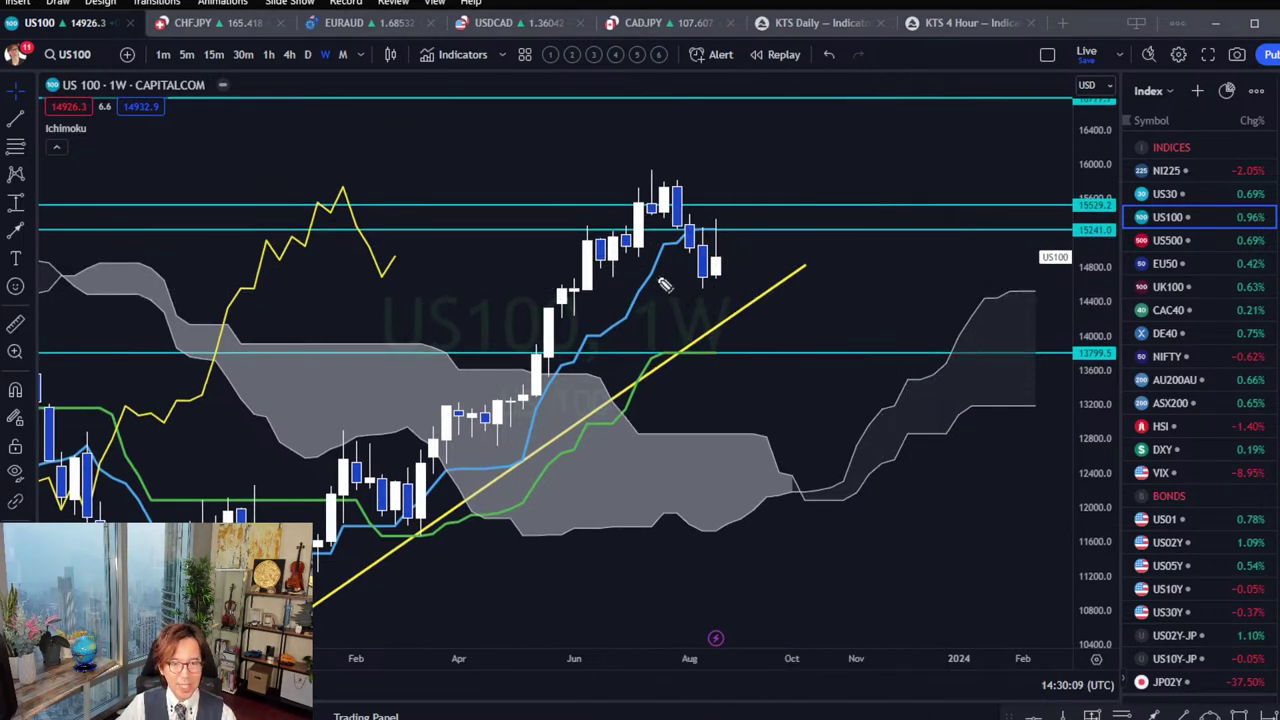
{"action": "mouse_move", "coordinate": [728, 249]}
{"action": "left_mouse_down"}
{"action": "mouse_move", "coordinate": [753, 293]}
{"action": "mouse_move", "coordinate": [820, 203]}
{"action": "mouse_move", "coordinate": [814, 178]}
{"action": "mouse_move", "coordinate": [830, 205]}
{"action": "left_mouse_up"}
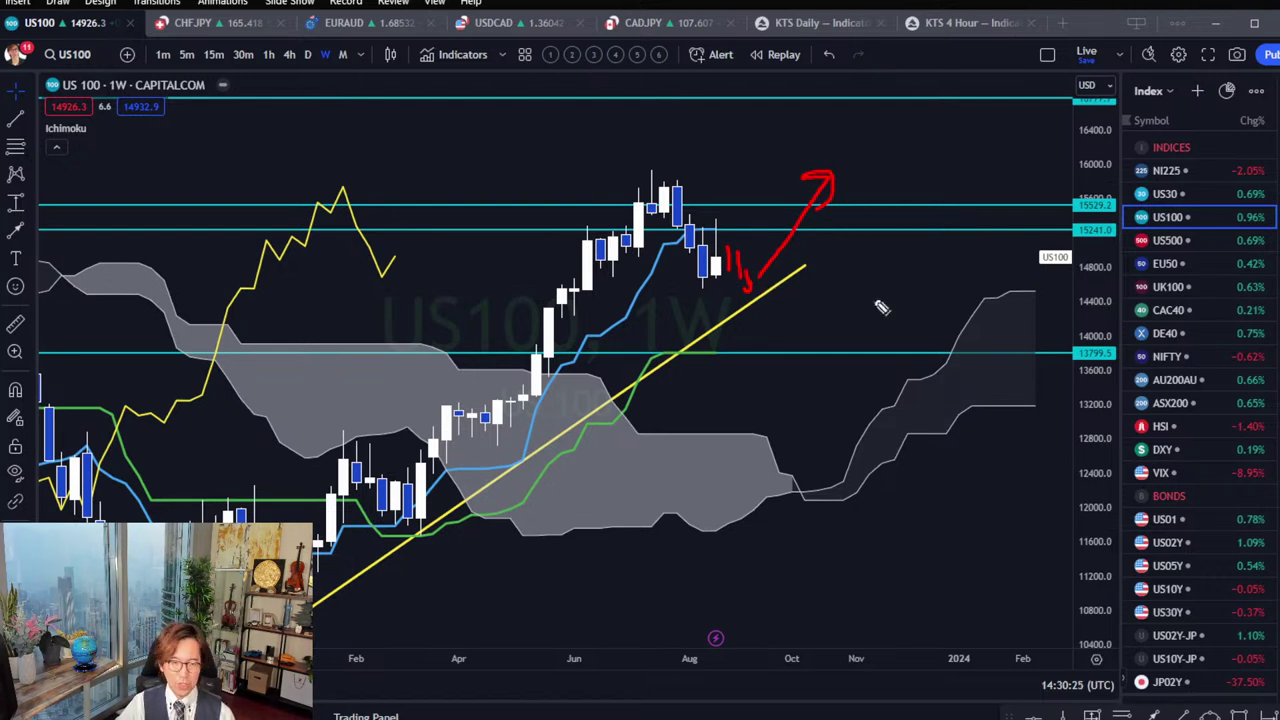
{"action": "key", "text": "e"}
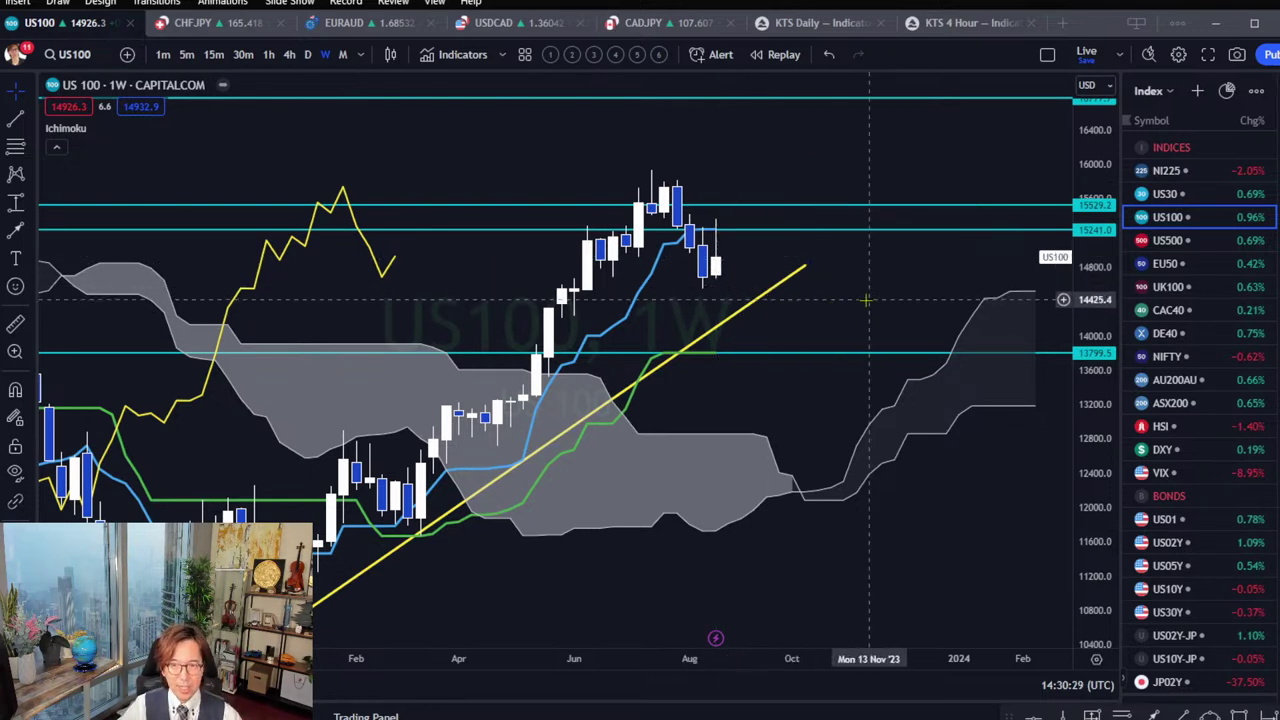
{"action": "left_click_drag", "start_coordinate": [880, 314], "coordinate": [891, 321]}
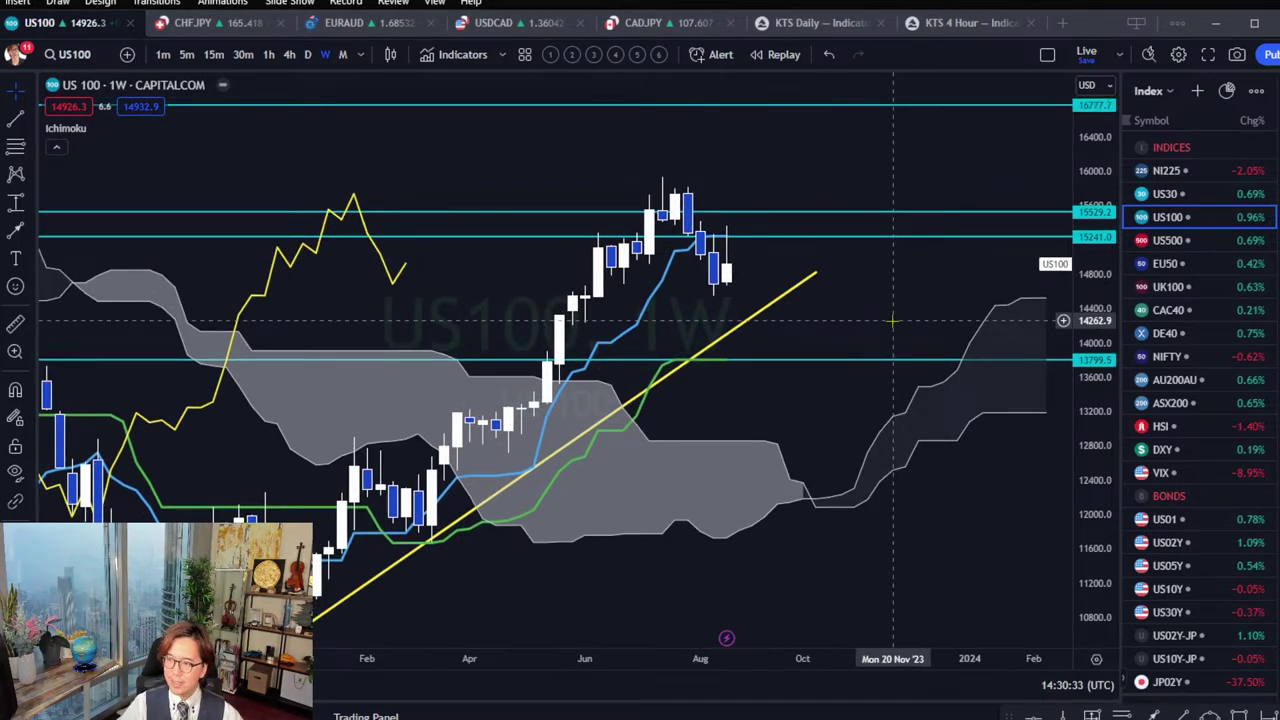
{"action": "left_click", "coordinate": [1210, 250]}
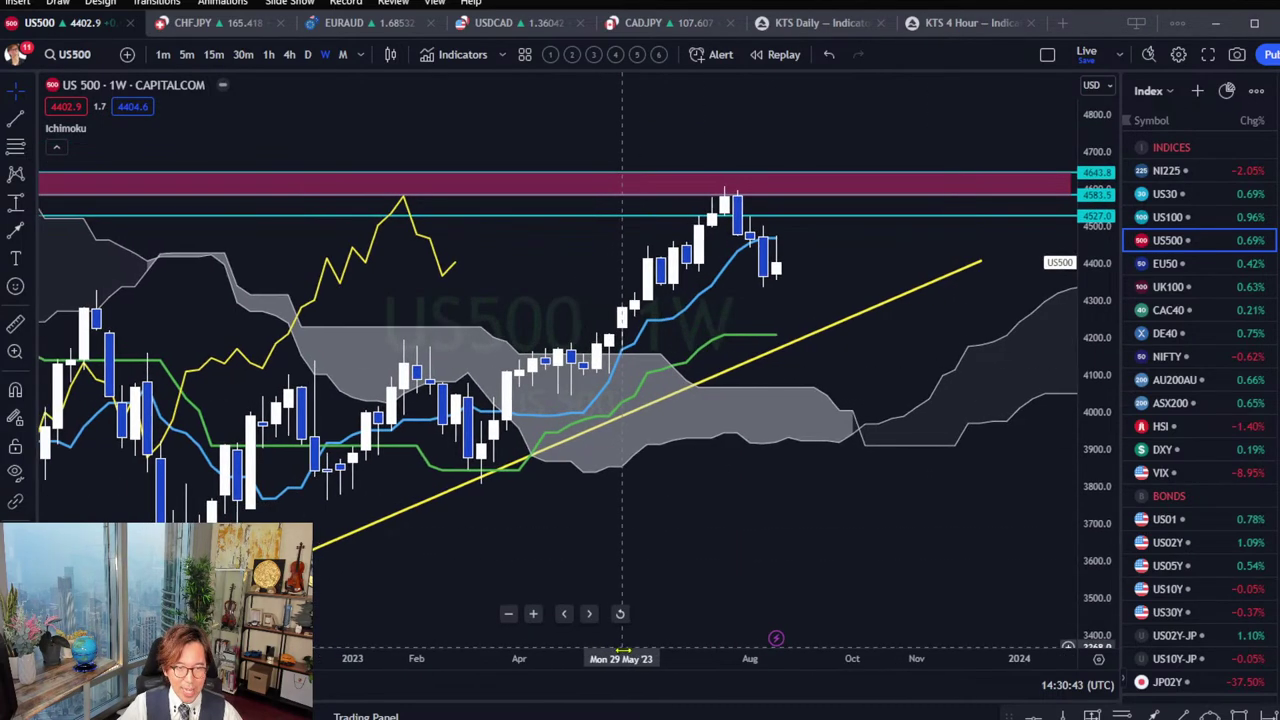
Compress the time scale and drag the 4527 level line down to 4330.
{"action": "left_click_drag", "start_coordinate": [622, 650], "coordinate": [771, 652]}
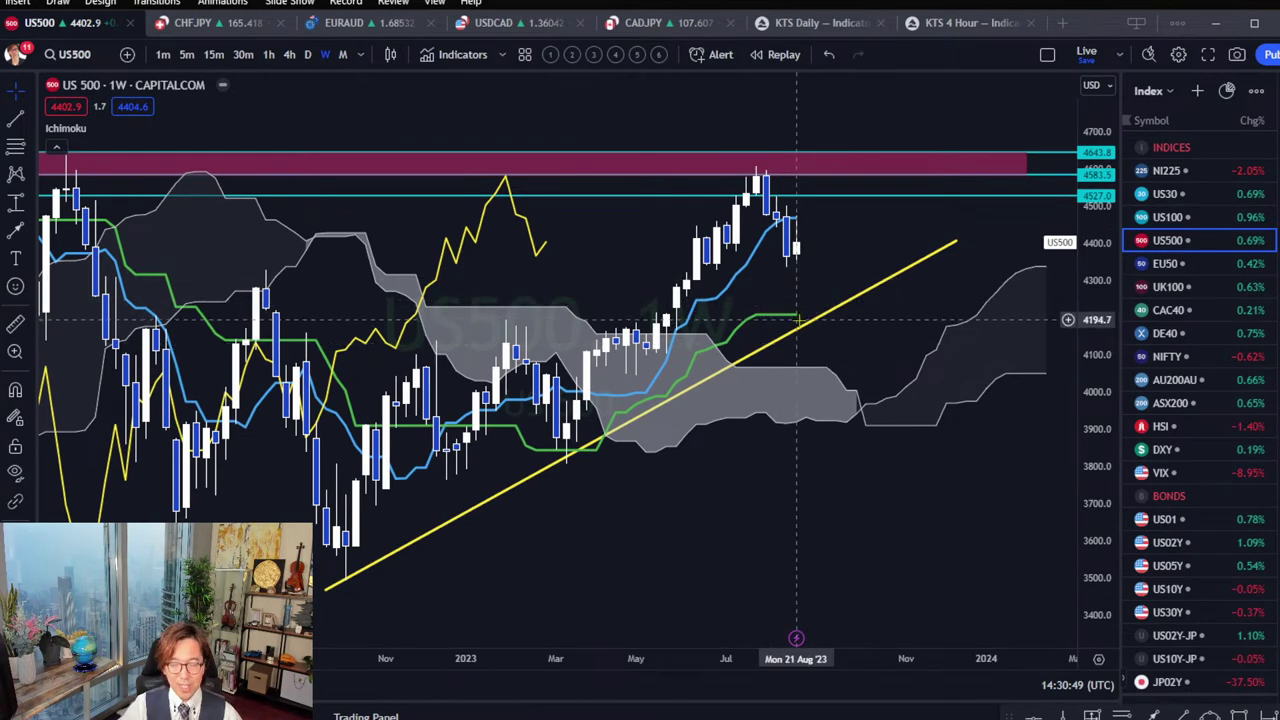
{"action": "left_click_drag", "start_coordinate": [857, 342], "coordinate": [850, 360]}
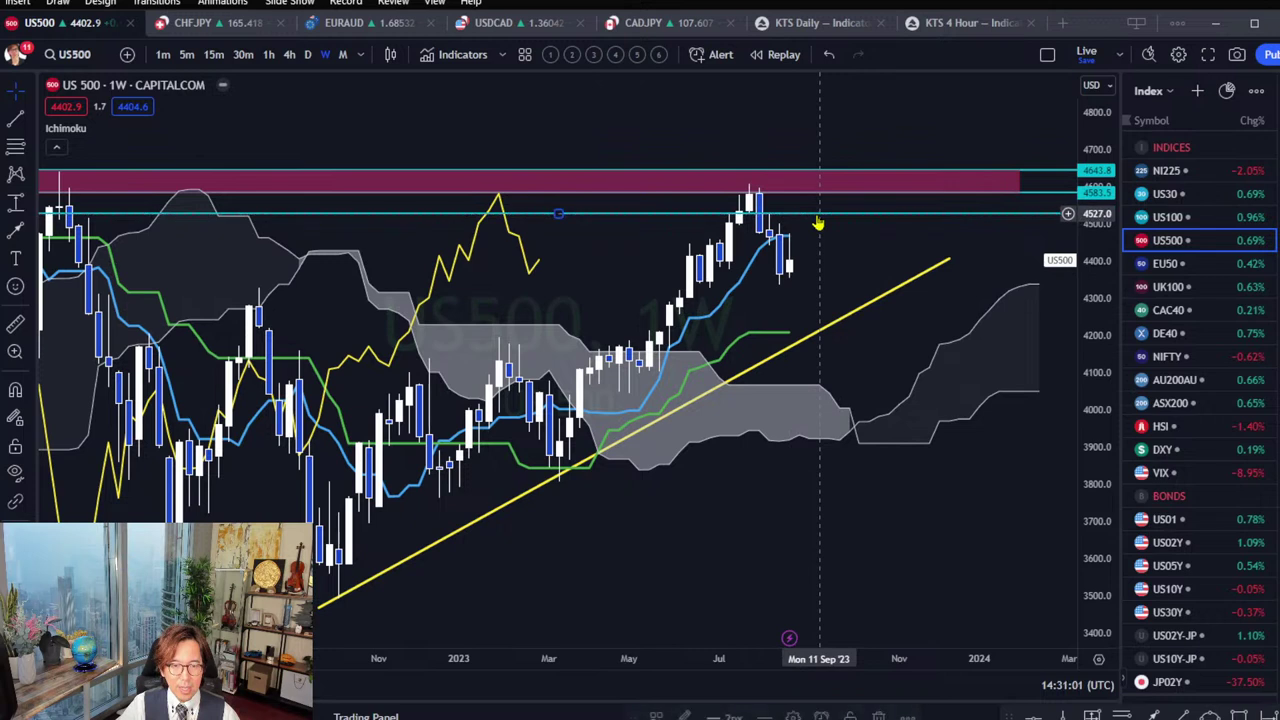
{"action": "left_click_drag", "start_coordinate": [820, 214], "coordinate": [822, 288]}
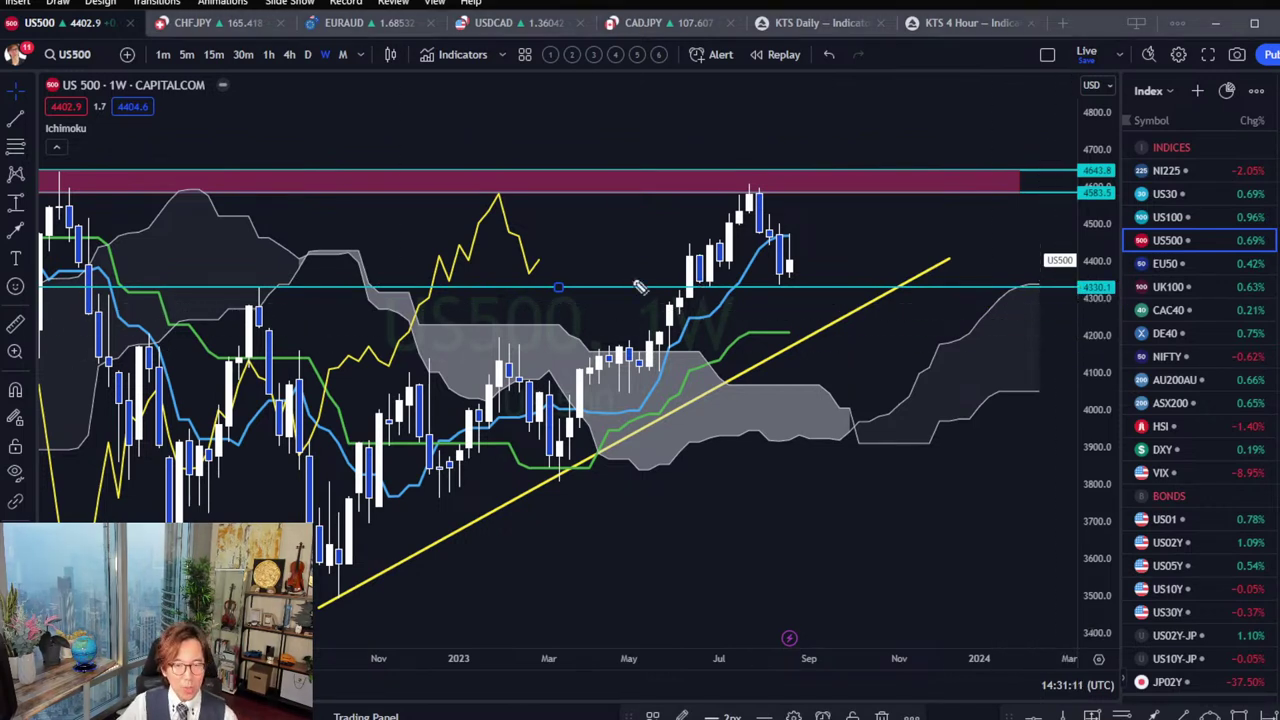
Circle the earlier high, sketch a dip-and-rally path, then erase both marks.
{"action": "left_click_drag", "start_coordinate": [266, 308], "coordinate": [252, 312]}
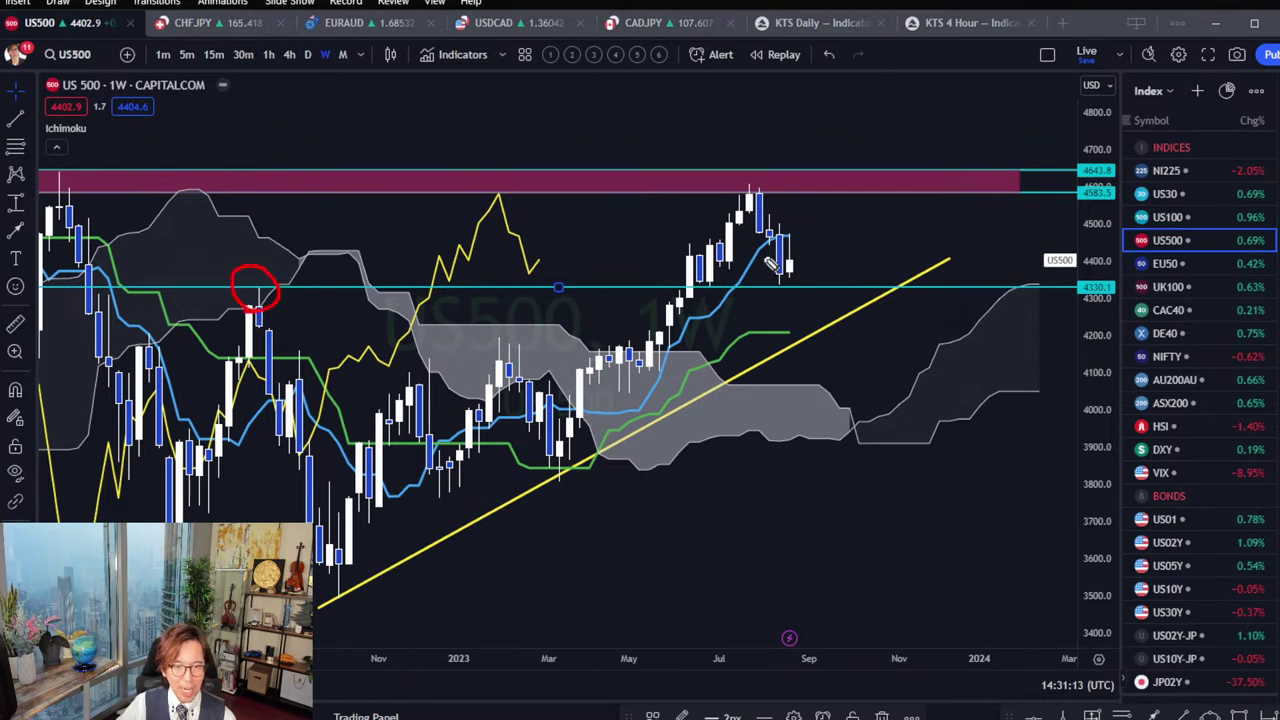
{"action": "mouse_move", "coordinate": [750, 196]}
{"action": "left_mouse_down"}
{"action": "mouse_move", "coordinate": [780, 280]}
{"action": "mouse_move", "coordinate": [826, 204]}
{"action": "left_mouse_up"}
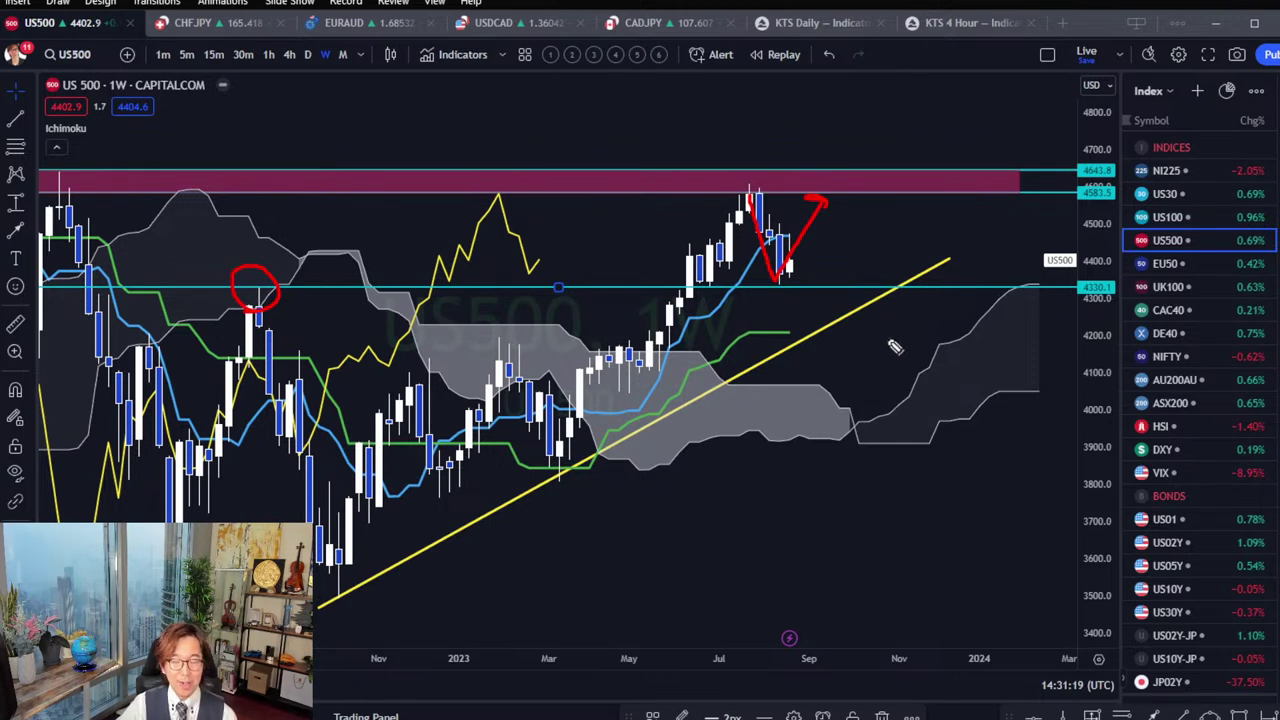
{"action": "key", "text": "e"}
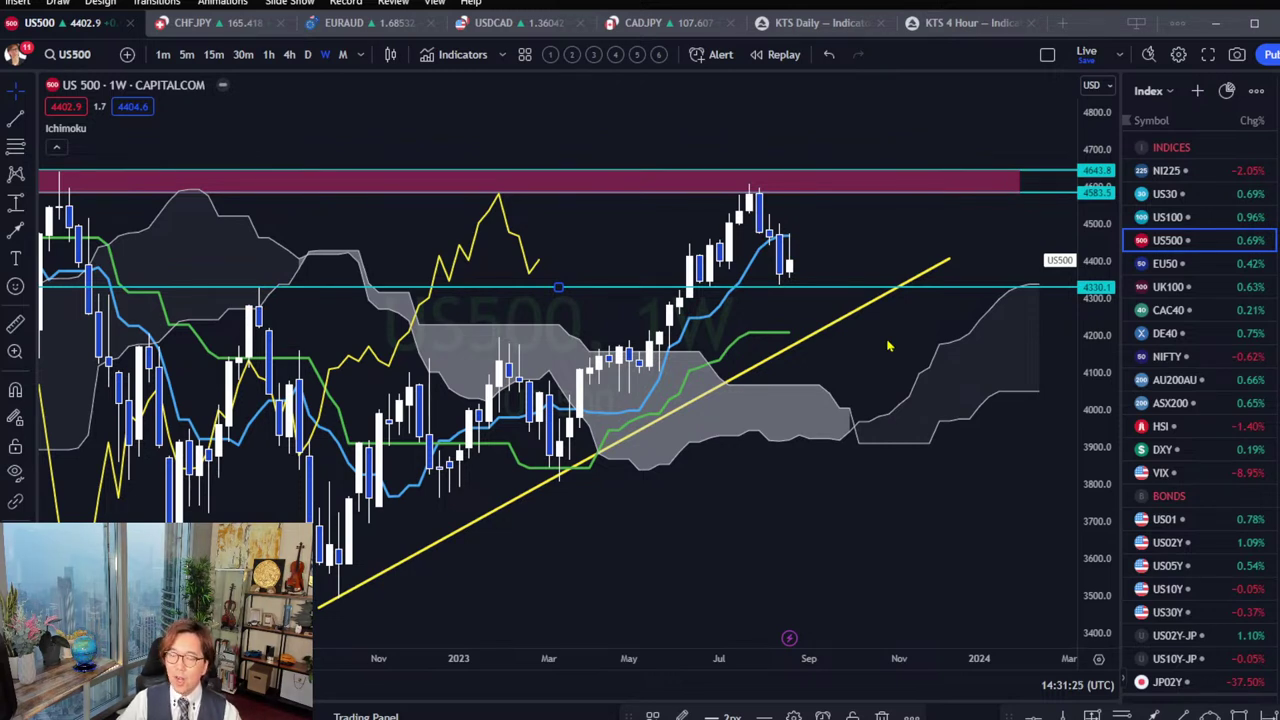
Switch to the EU50 weekly chart and rescale and pan it to recentre the candles.
{"action": "left_click", "coordinate": [1163, 263]}
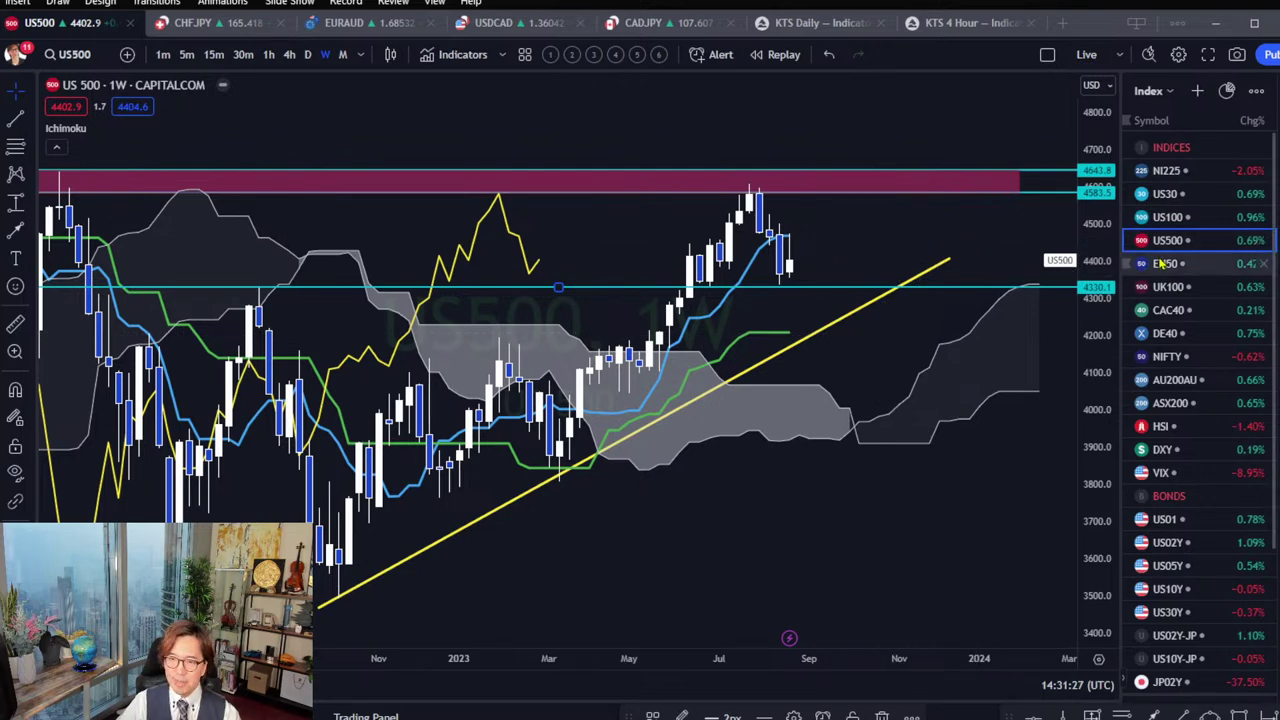
{"action": "left_click_drag", "start_coordinate": [858, 205], "coordinate": [845, 310]}
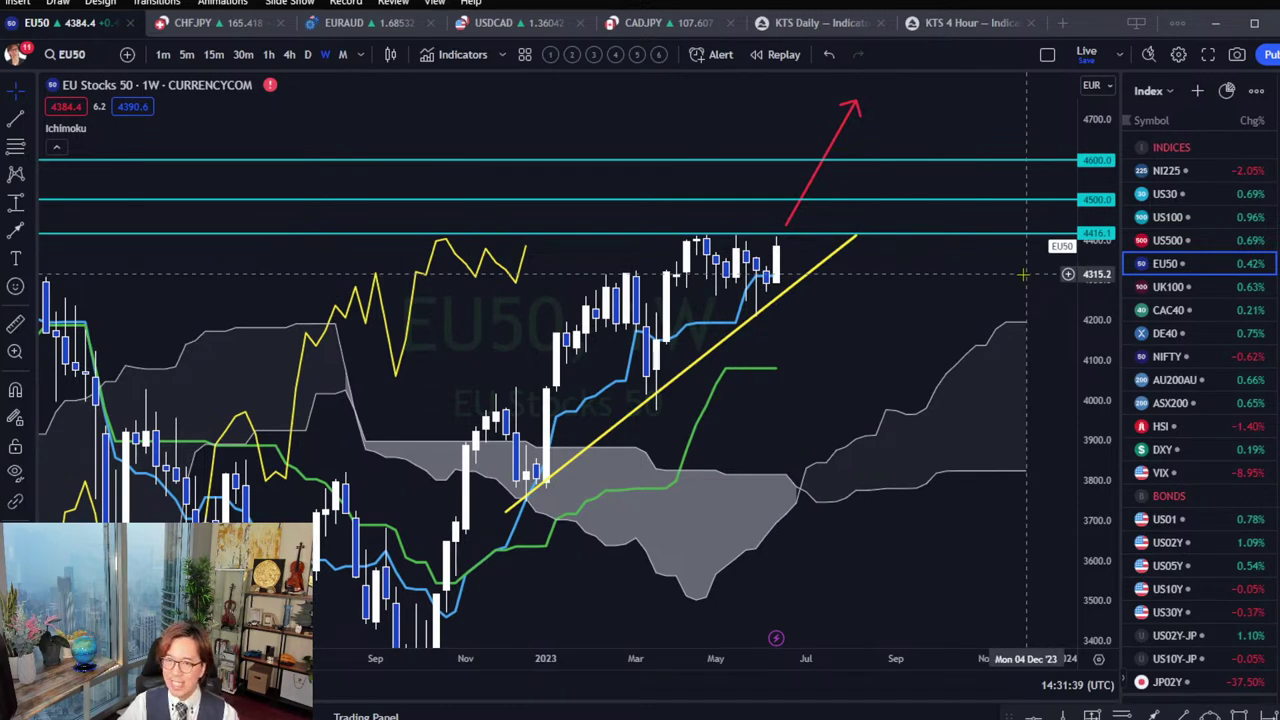
{"action": "left_click_drag", "start_coordinate": [1088, 395], "coordinate": [1094, 351]}
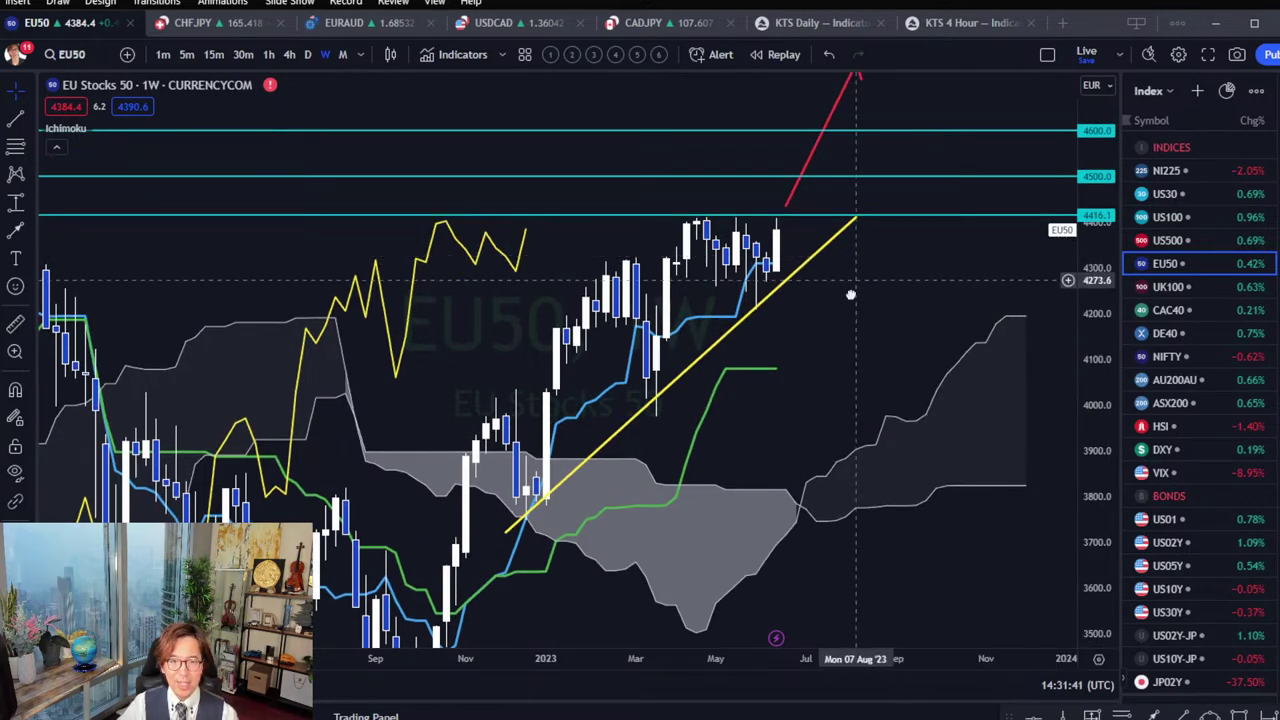
{"action": "left_click_drag", "start_coordinate": [851, 295], "coordinate": [830, 365]}
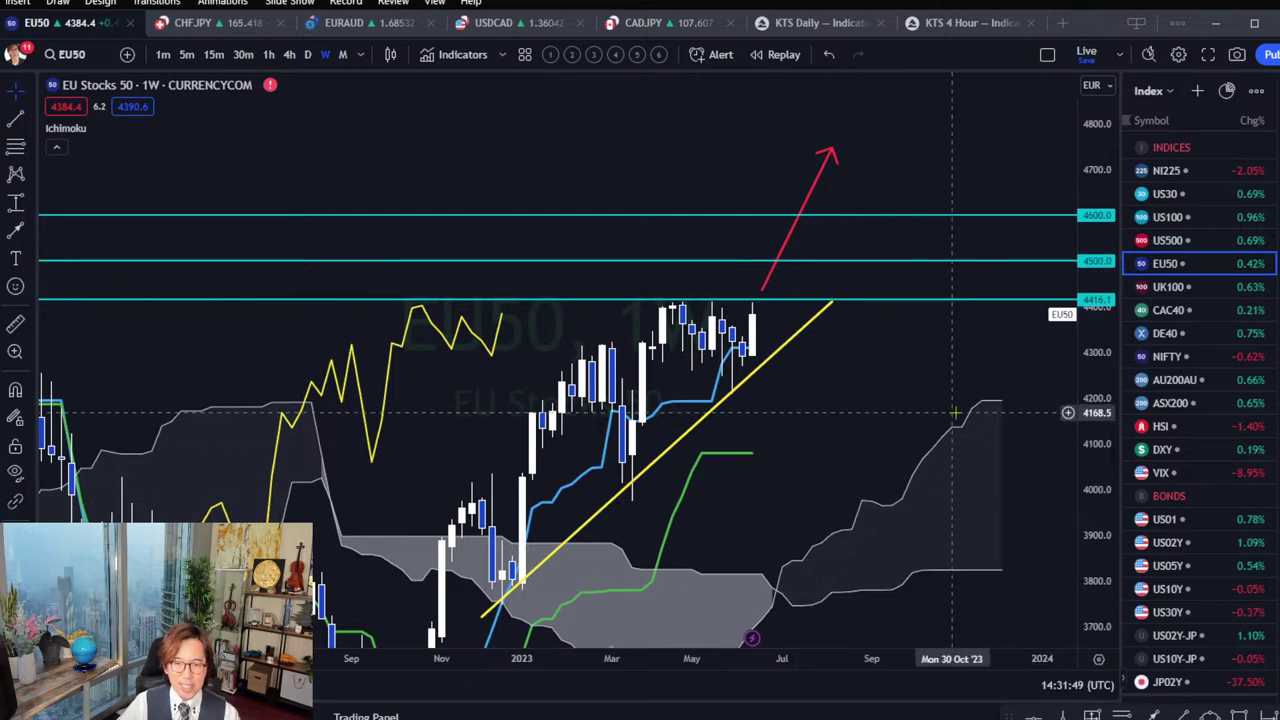
{"action": "left_click_drag", "start_coordinate": [1006, 379], "coordinate": [1010, 323]}
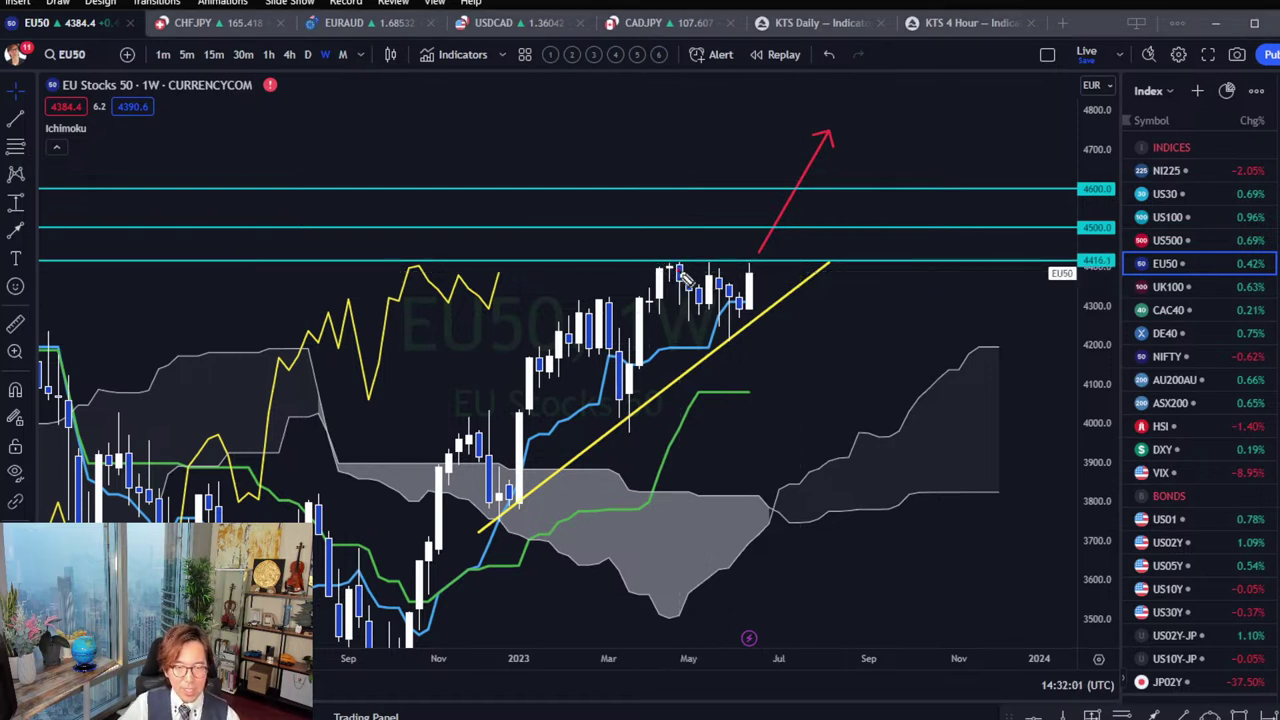
Circle resistance tops and trendline lows, trace a breakout path, erase the marks, then show UK100.
{"action": "left_click_drag", "start_coordinate": [680, 274], "coordinate": [736, 268]}
{"action": "mouse_move", "coordinate": [634, 442]}
{"action": "left_mouse_down"}
{"action": "mouse_move", "coordinate": [622, 444]}
{"action": "mouse_move", "coordinate": [634, 420]}
{"action": "left_mouse_up"}
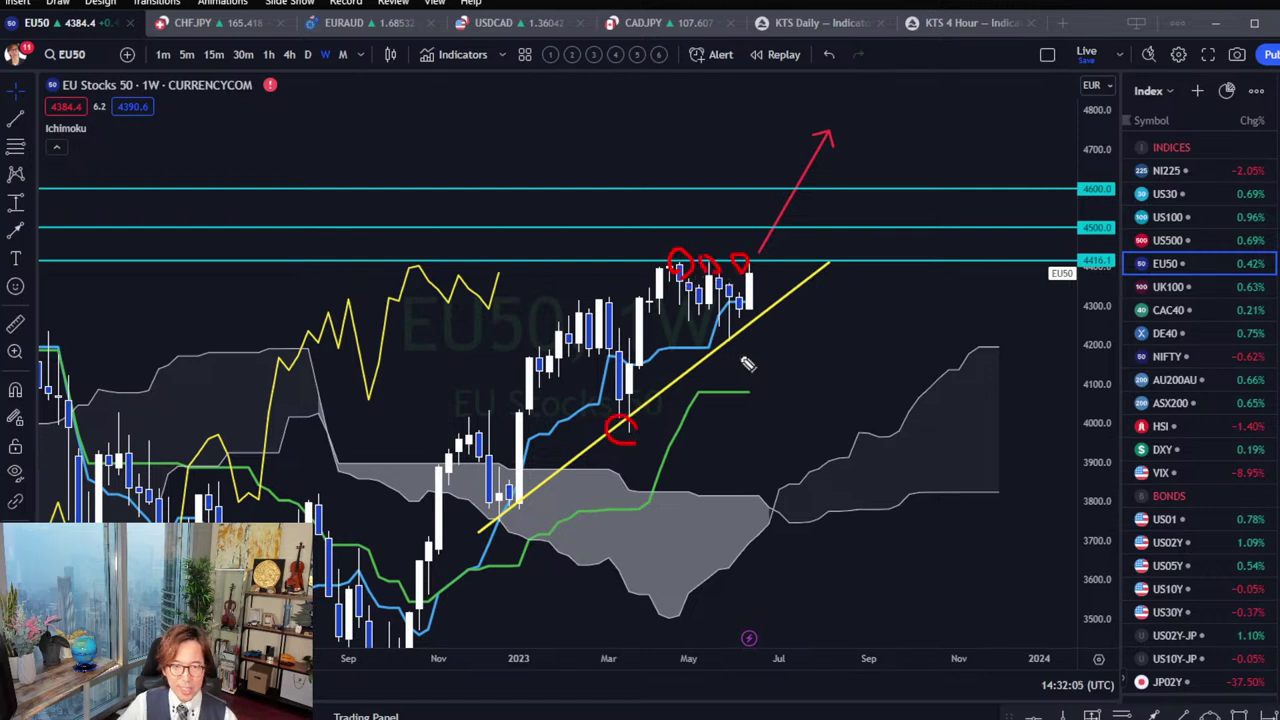
{"action": "left_click_drag", "start_coordinate": [742, 350], "coordinate": [740, 334]}
{"action": "left_click_drag", "start_coordinate": [636, 258], "coordinate": [750, 270]}
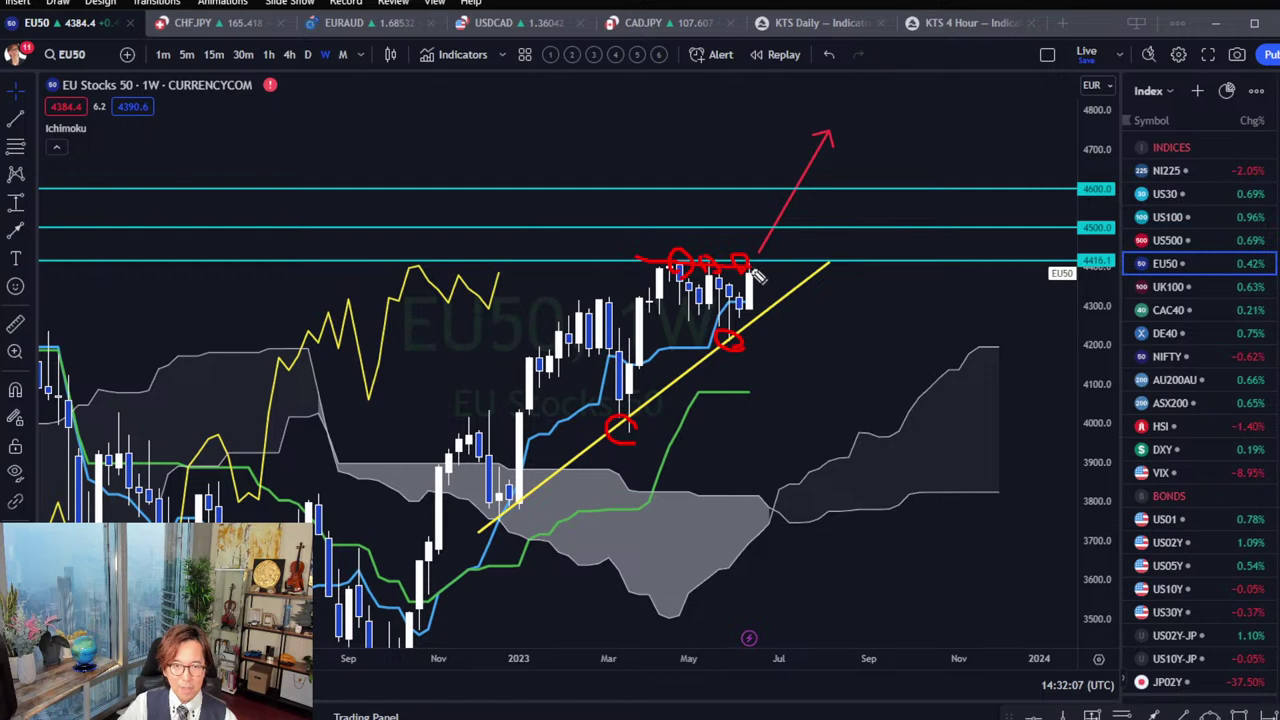
{"action": "left_click_drag", "start_coordinate": [612, 442], "coordinate": [776, 334]}
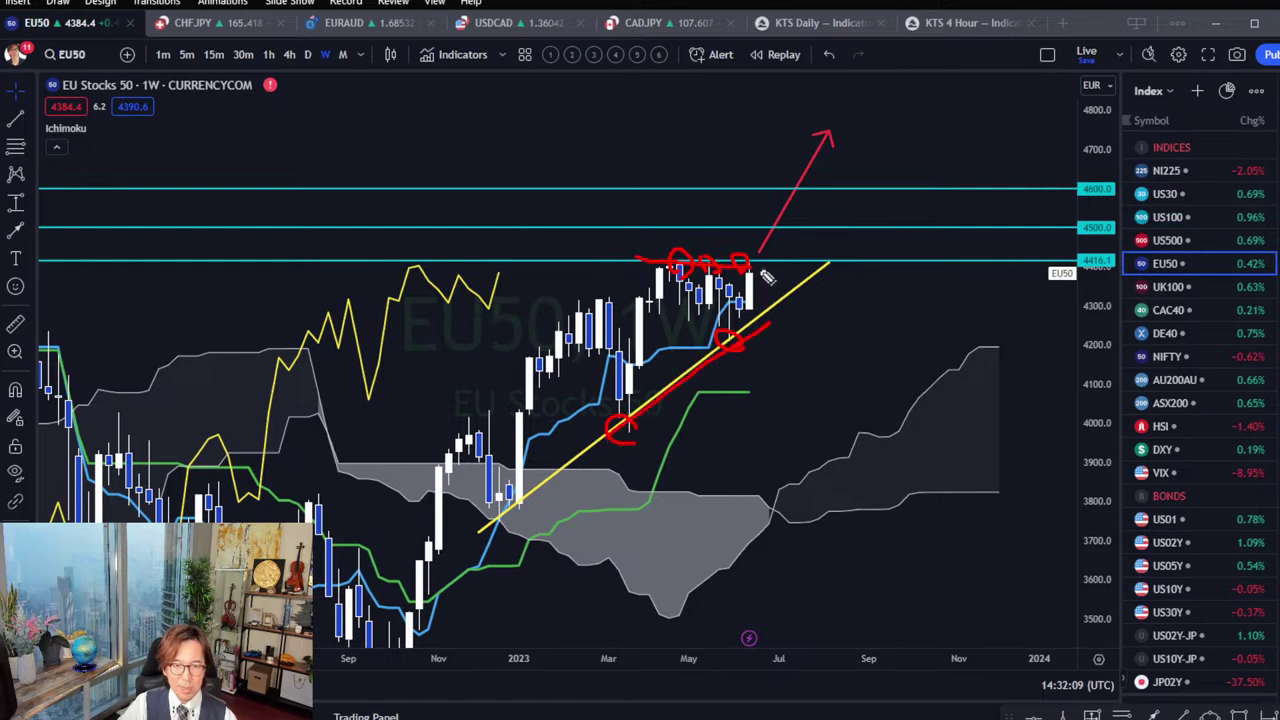
{"action": "mouse_move", "coordinate": [762, 270]}
{"action": "left_mouse_down"}
{"action": "mouse_move", "coordinate": [796, 228]}
{"action": "mouse_move", "coordinate": [798, 242]}
{"action": "left_mouse_up"}
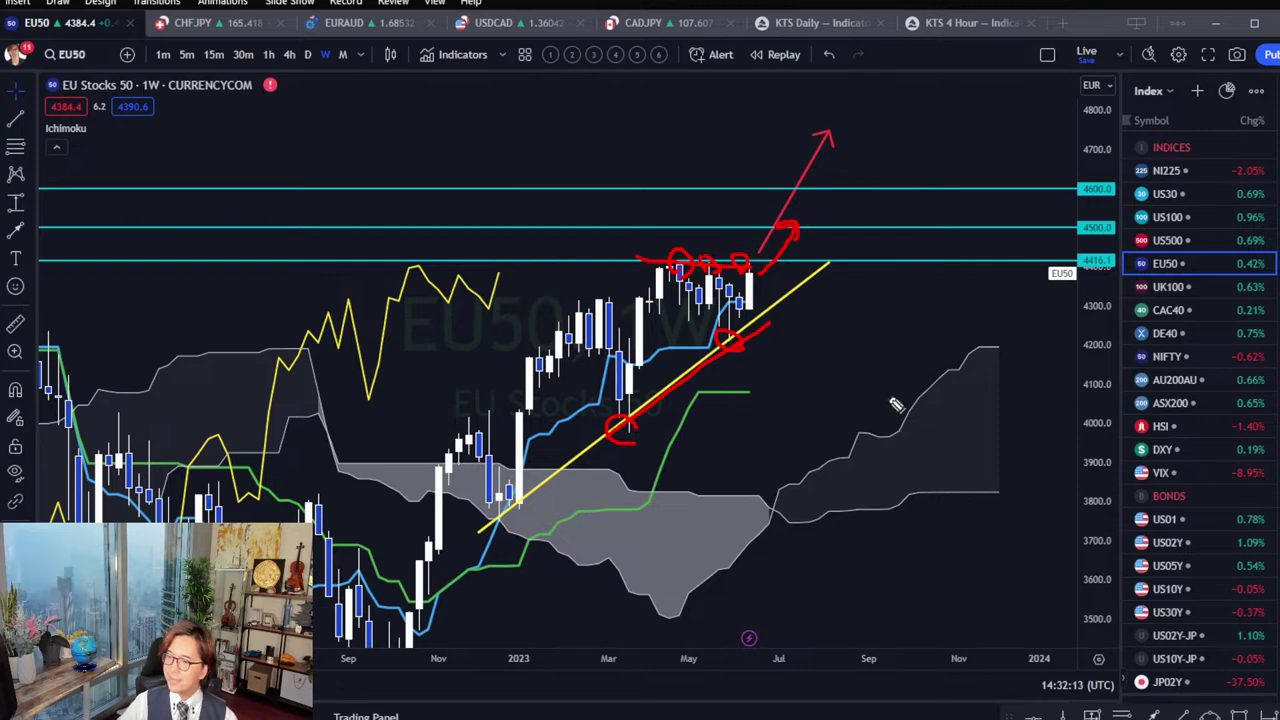
{"action": "key", "text": "Escape"}
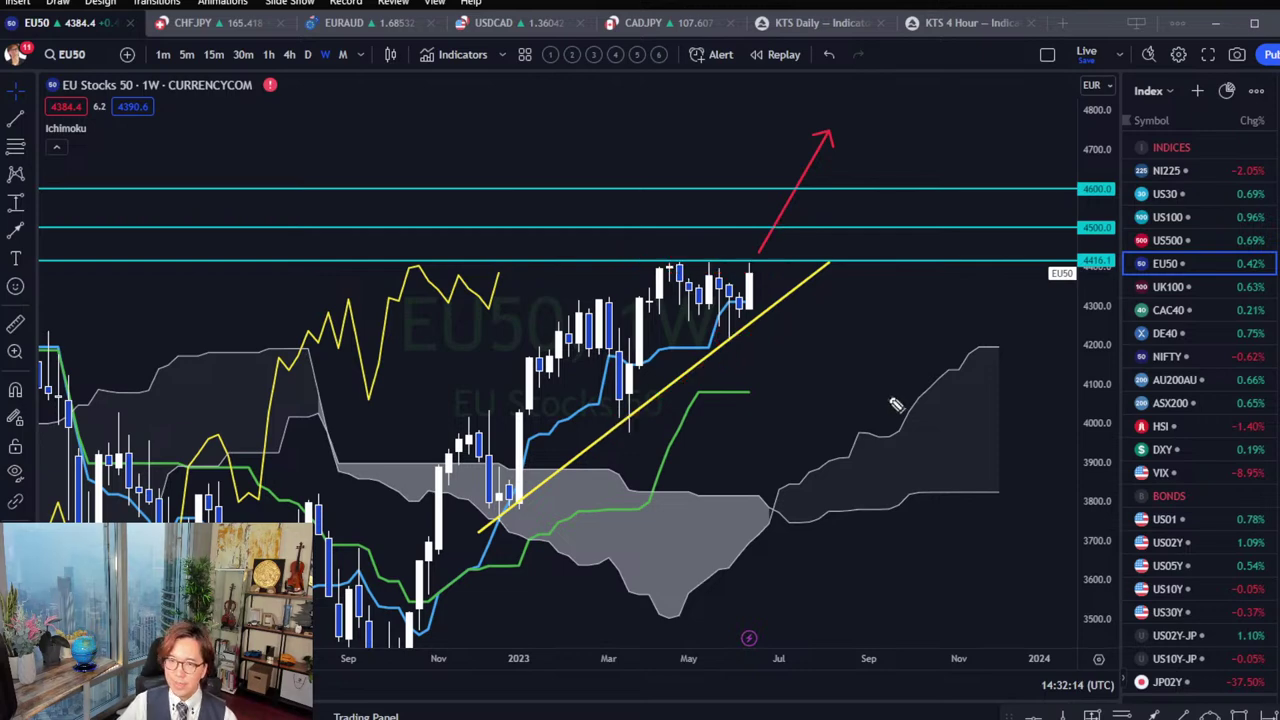
{"action": "left_click", "coordinate": [1168, 287]}
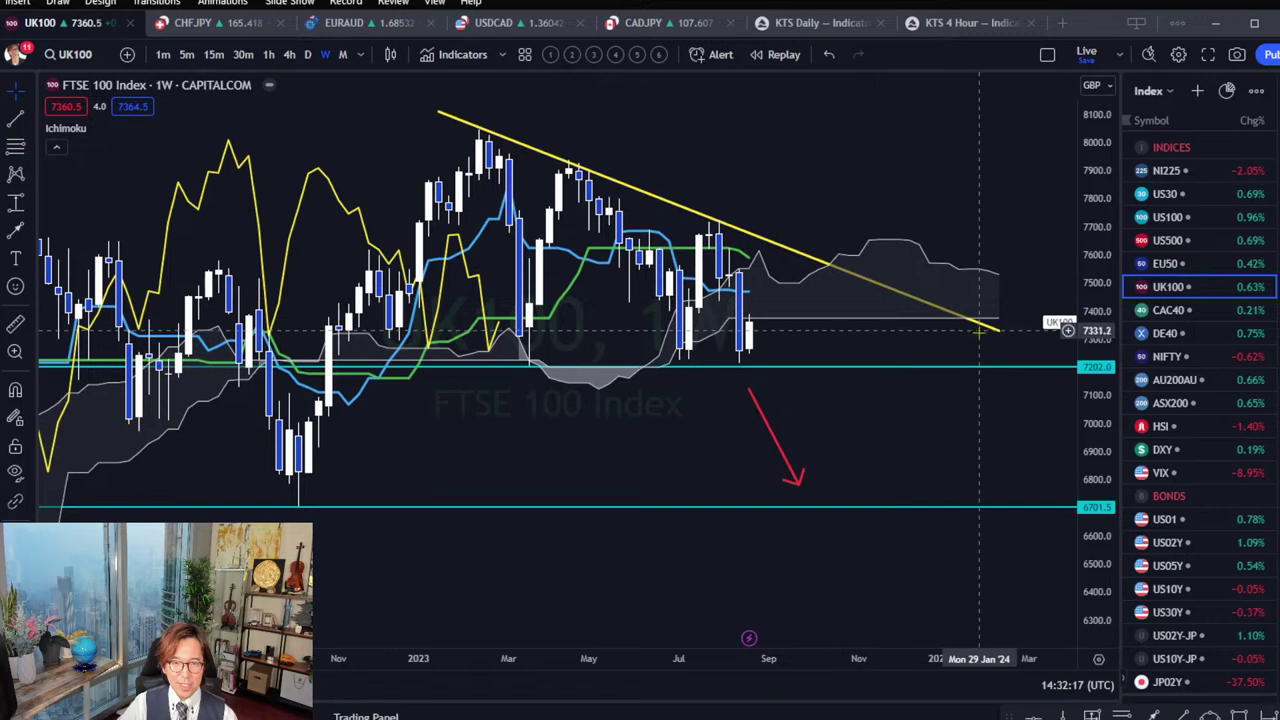
{"action": "left_click_drag", "start_coordinate": [888, 280], "coordinate": [902, 262]}
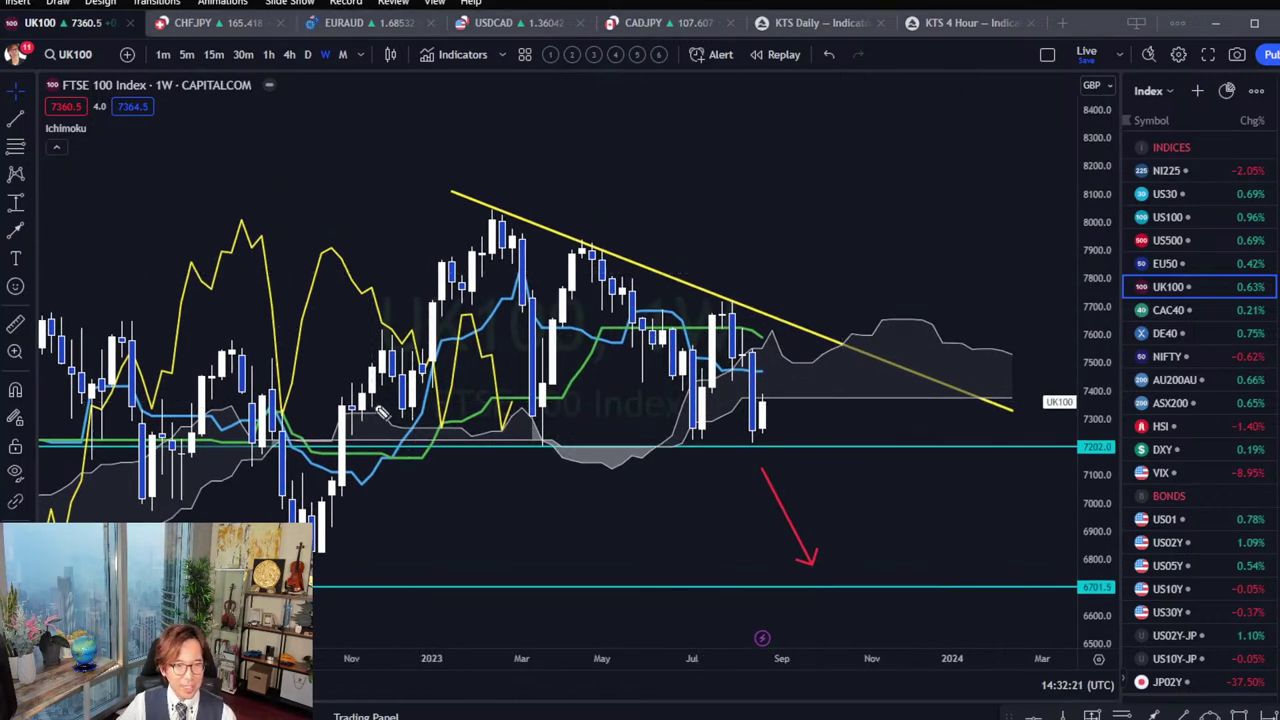
{"action": "left_click_drag", "start_coordinate": [552, 447], "coordinate": [558, 456]}
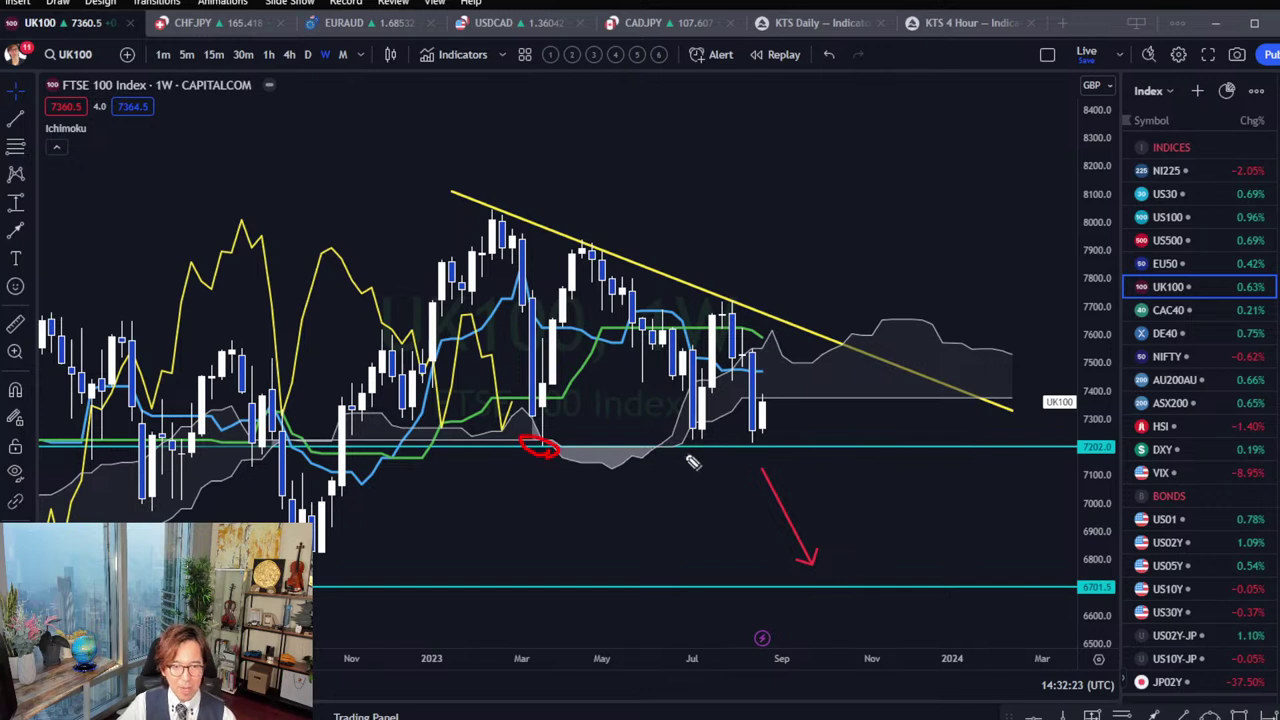
{"action": "mouse_move", "coordinate": [688, 440]}
{"action": "left_mouse_down"}
{"action": "mouse_move", "coordinate": [692, 452]}
{"action": "mouse_move", "coordinate": [760, 446]}
{"action": "mouse_move", "coordinate": [736, 449]}
{"action": "left_mouse_up"}
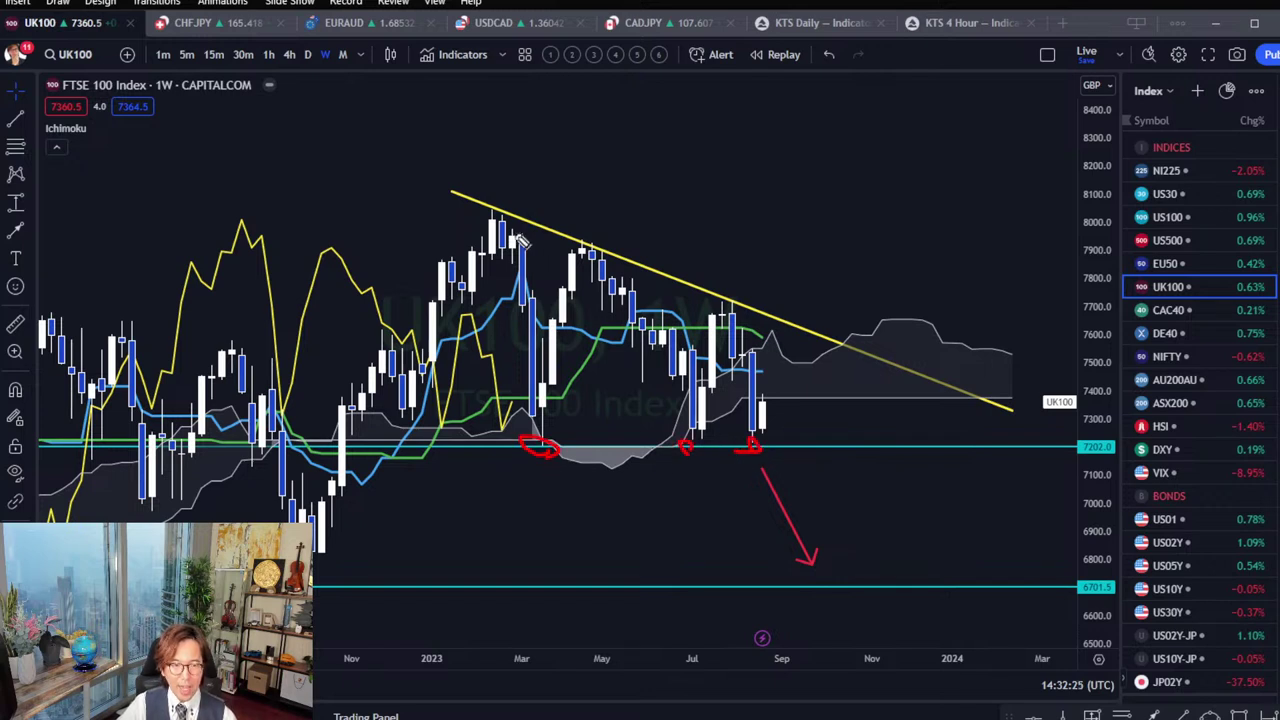
{"action": "left_click_drag", "start_coordinate": [508, 214], "coordinate": [497, 214]}
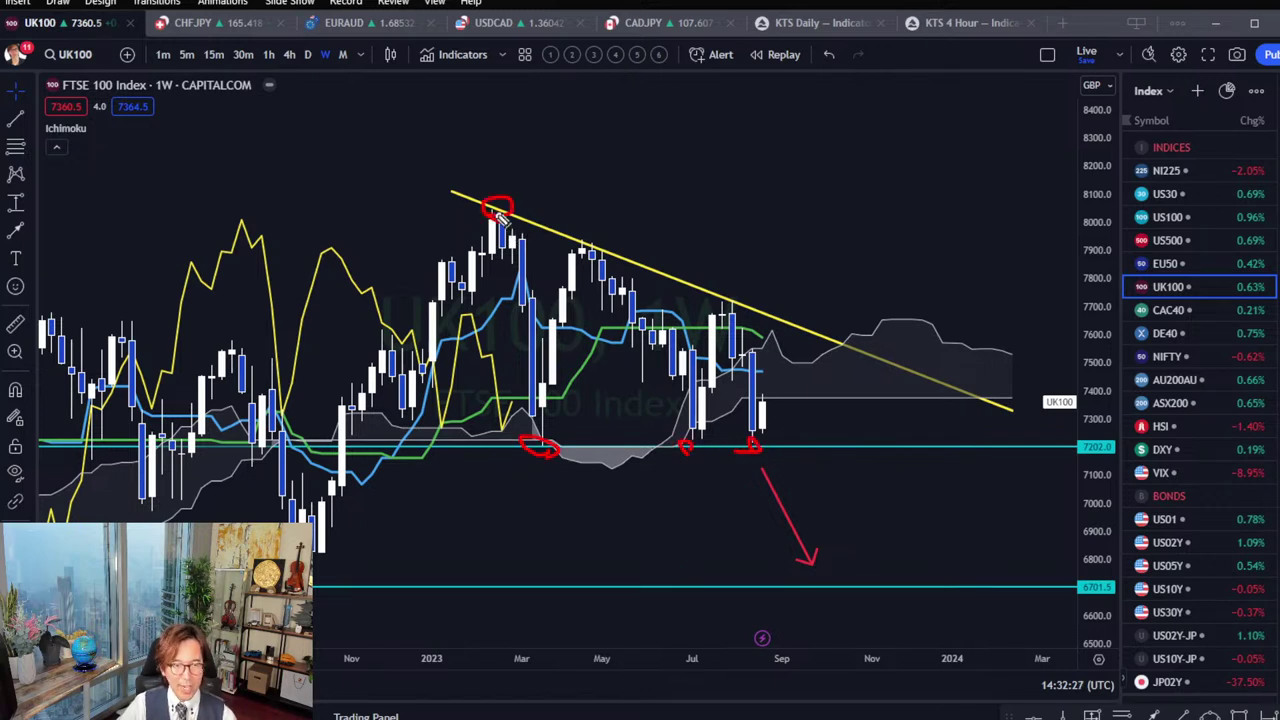
{"action": "left_click_drag", "start_coordinate": [583, 248], "coordinate": [576, 244]}
{"action": "left_click_drag", "start_coordinate": [748, 314], "coordinate": [722, 316]}
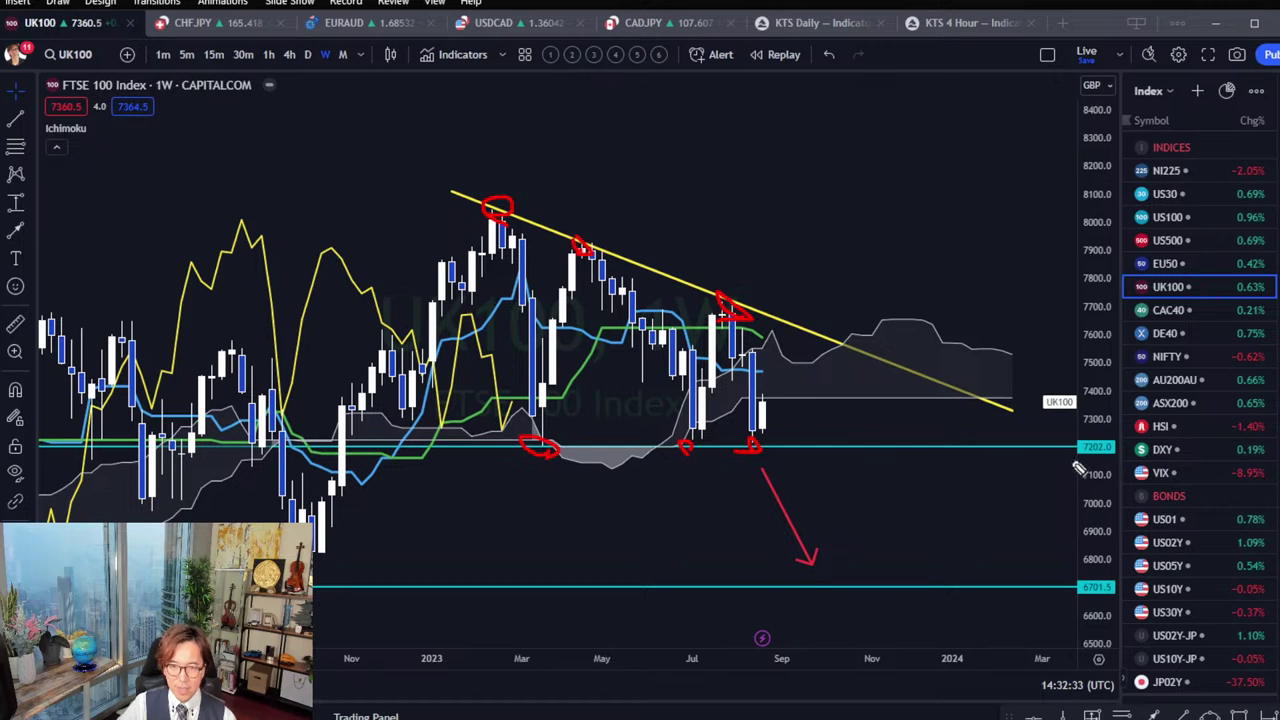
{"action": "mouse_move", "coordinate": [780, 434]}
{"action": "left_mouse_down"}
{"action": "mouse_move", "coordinate": [790, 466]}
{"action": "mouse_move", "coordinate": [793, 437]}
{"action": "left_mouse_up"}
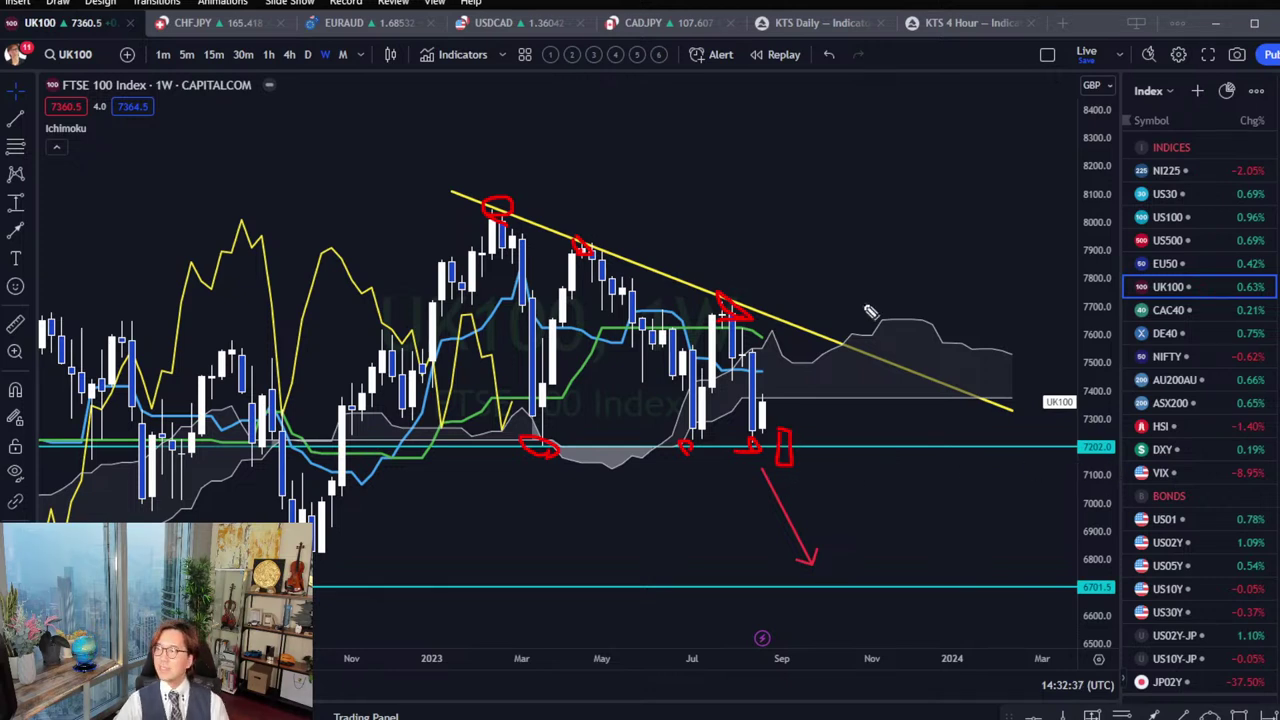
{"action": "key", "text": "Escape"}
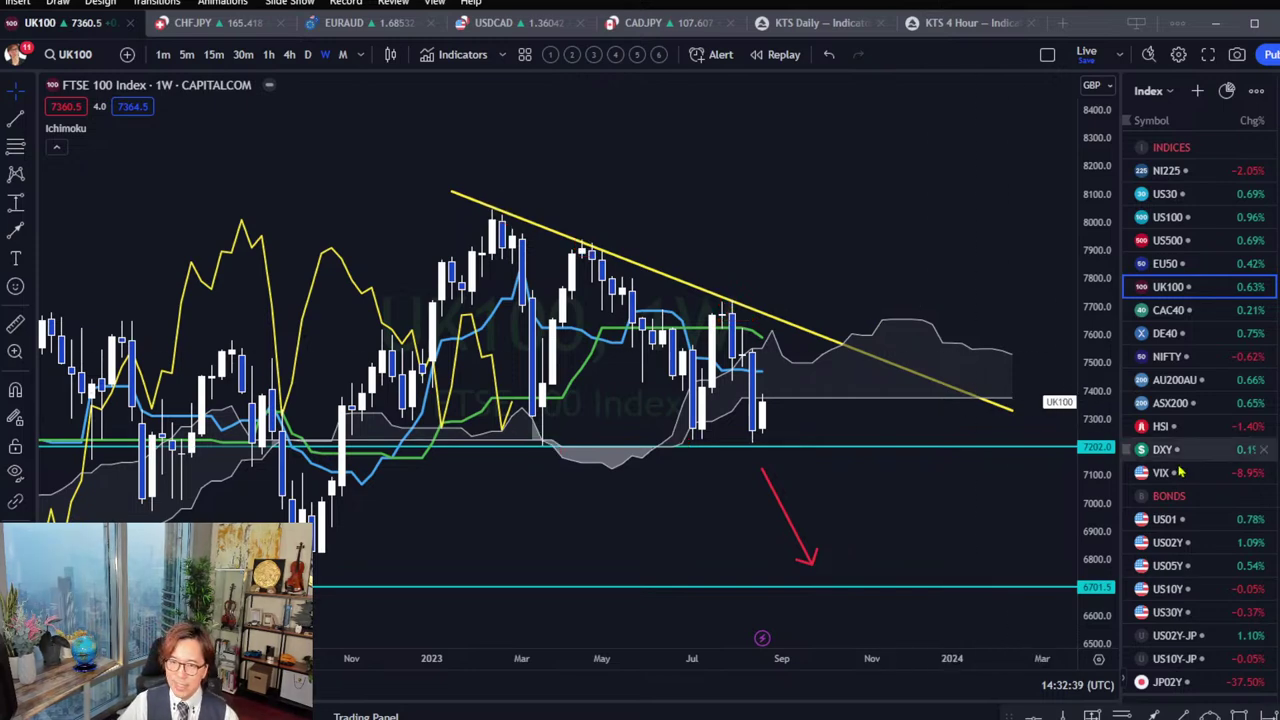
Switch to the CAC40 weekly chart and rescale and pan its view.
{"action": "left_click", "coordinate": [1168, 310]}
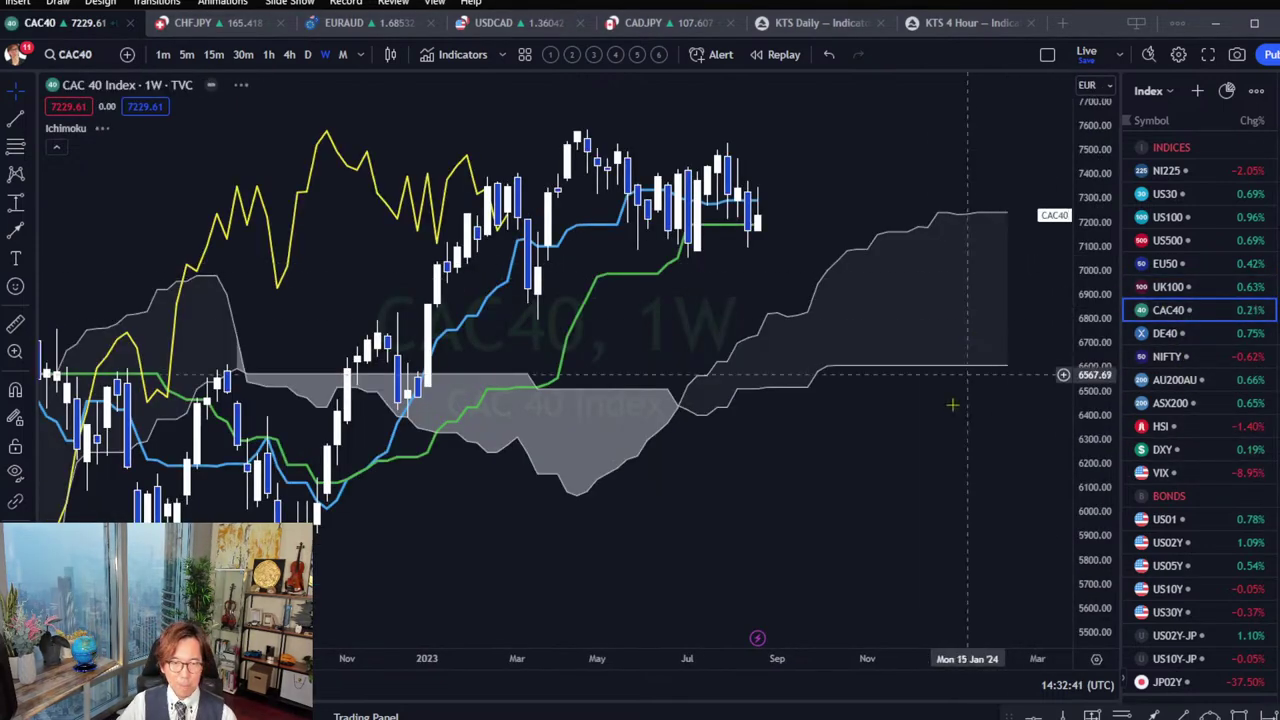
{"action": "left_click_drag", "start_coordinate": [789, 432], "coordinate": [781, 233]}
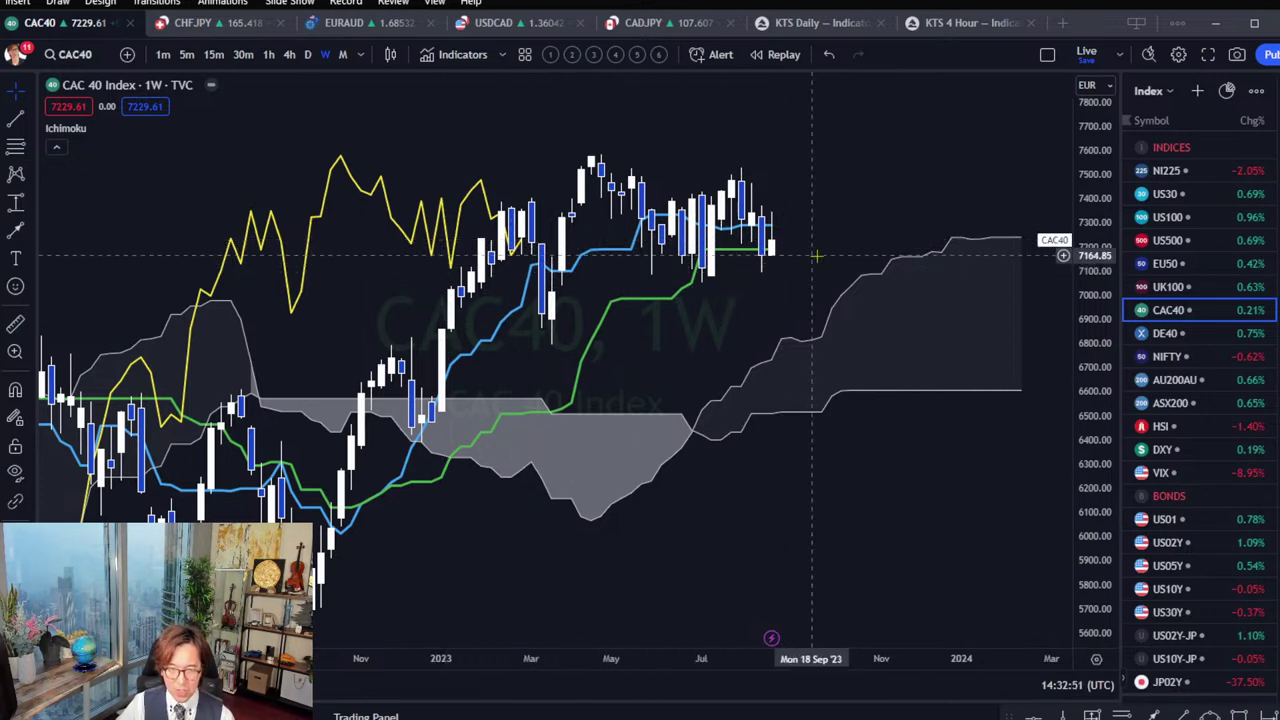
{"action": "left_click_drag", "start_coordinate": [860, 286], "coordinate": [862, 328]}
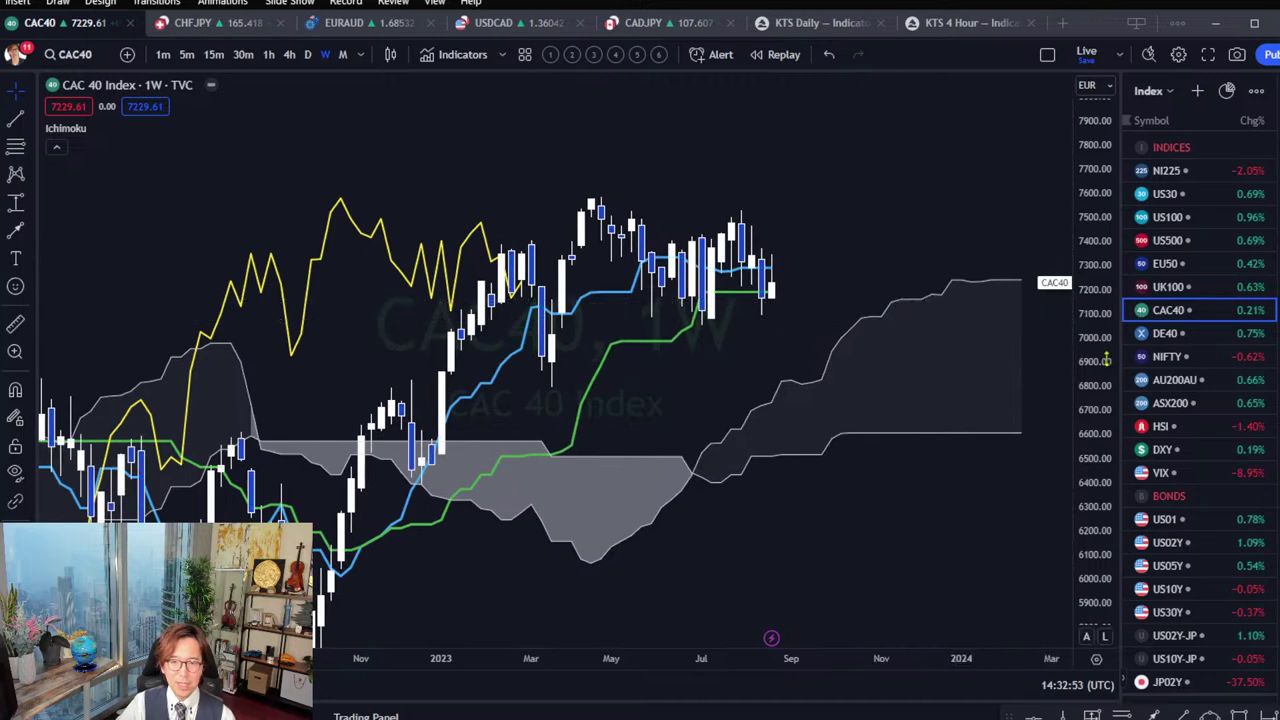
{"action": "left_click_drag", "start_coordinate": [1108, 348], "coordinate": [1112, 310]}
{"action": "left_click_drag", "start_coordinate": [829, 235], "coordinate": [829, 285]}
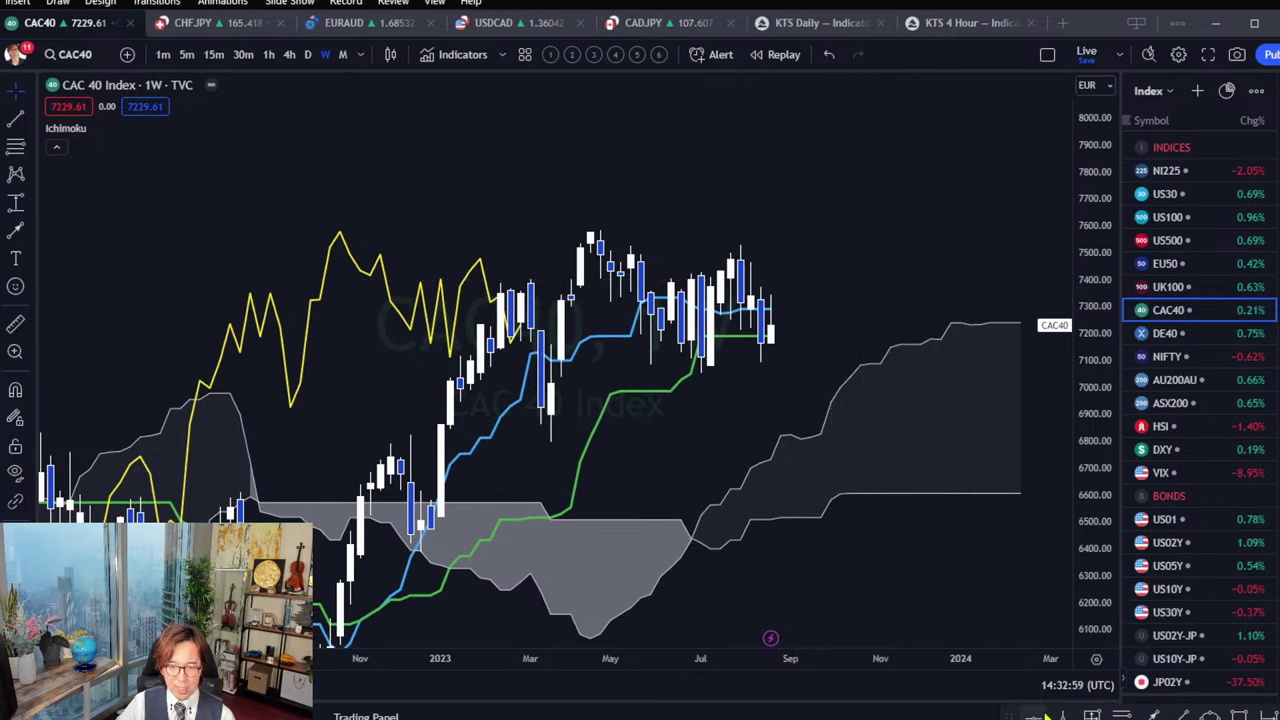
Add a horizontal support line at 7055.20 and a red down arrow, then show DE40.
{"action": "key", "text": "alt+h"}
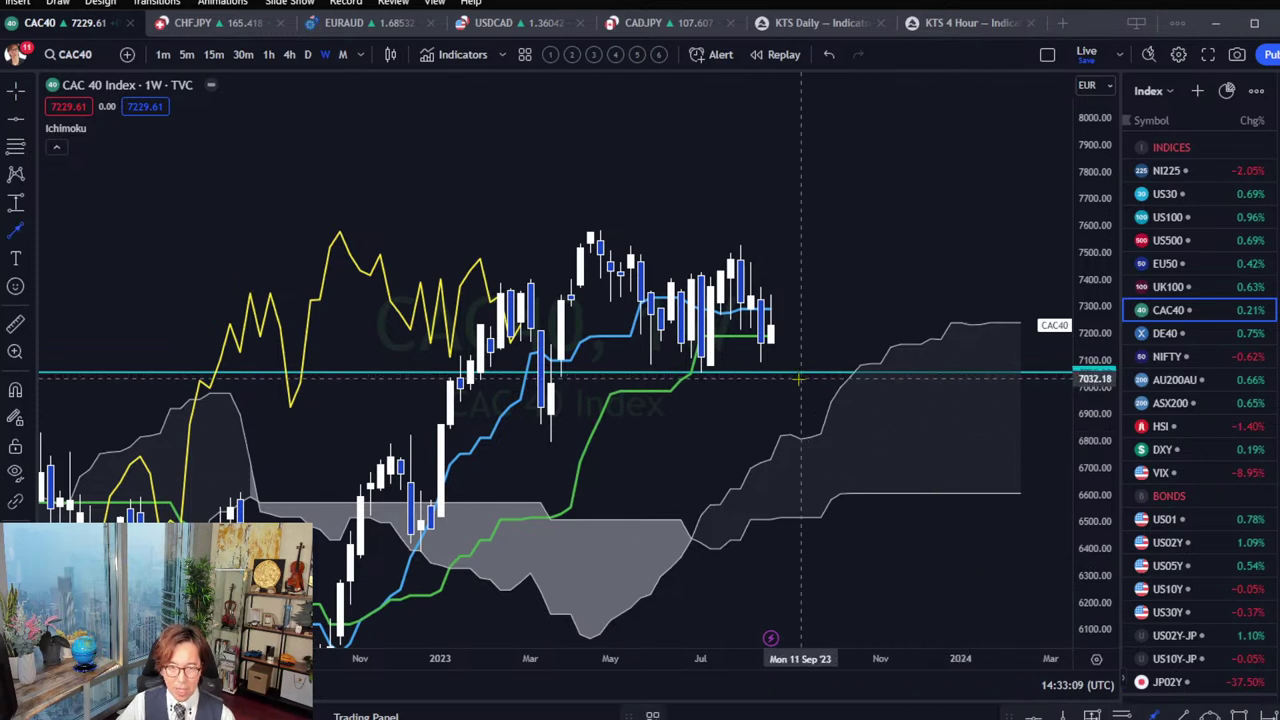
{"action": "mouse_move", "coordinate": [788, 379]}
{"action": "left_mouse_down"}
{"action": "mouse_move", "coordinate": [811, 418]}
{"action": "mouse_move", "coordinate": [817, 405]}
{"action": "left_mouse_up"}
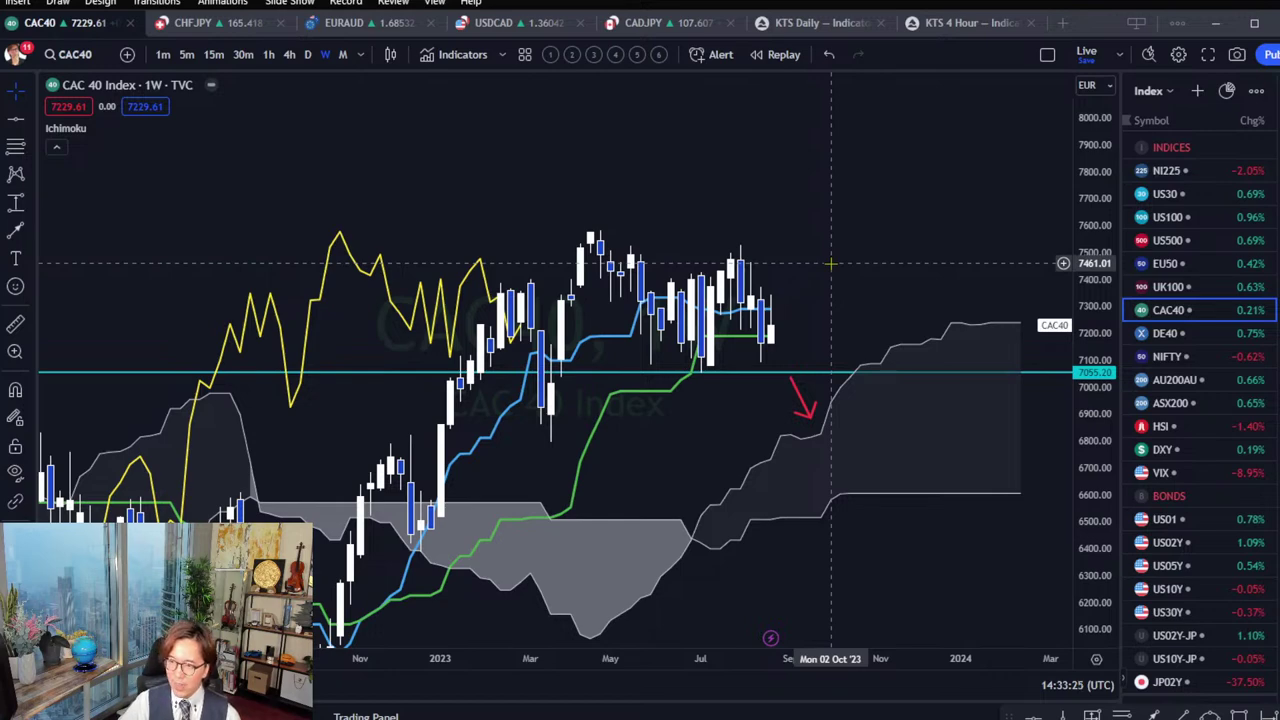
{"action": "left_click", "coordinate": [1165, 333]}
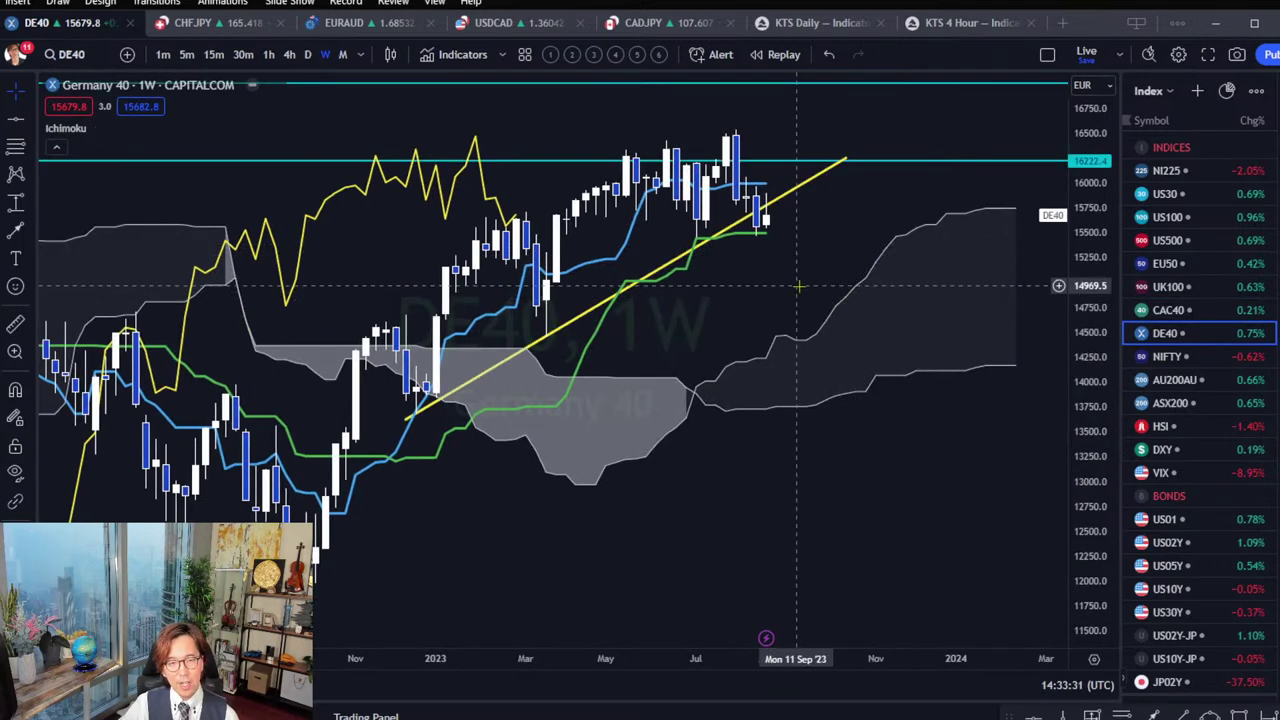
Pan the DE40 chart, delete its yellow rising trend line, and switch to NIFTY.
{"action": "left_click_drag", "start_coordinate": [806, 300], "coordinate": [811, 337]}
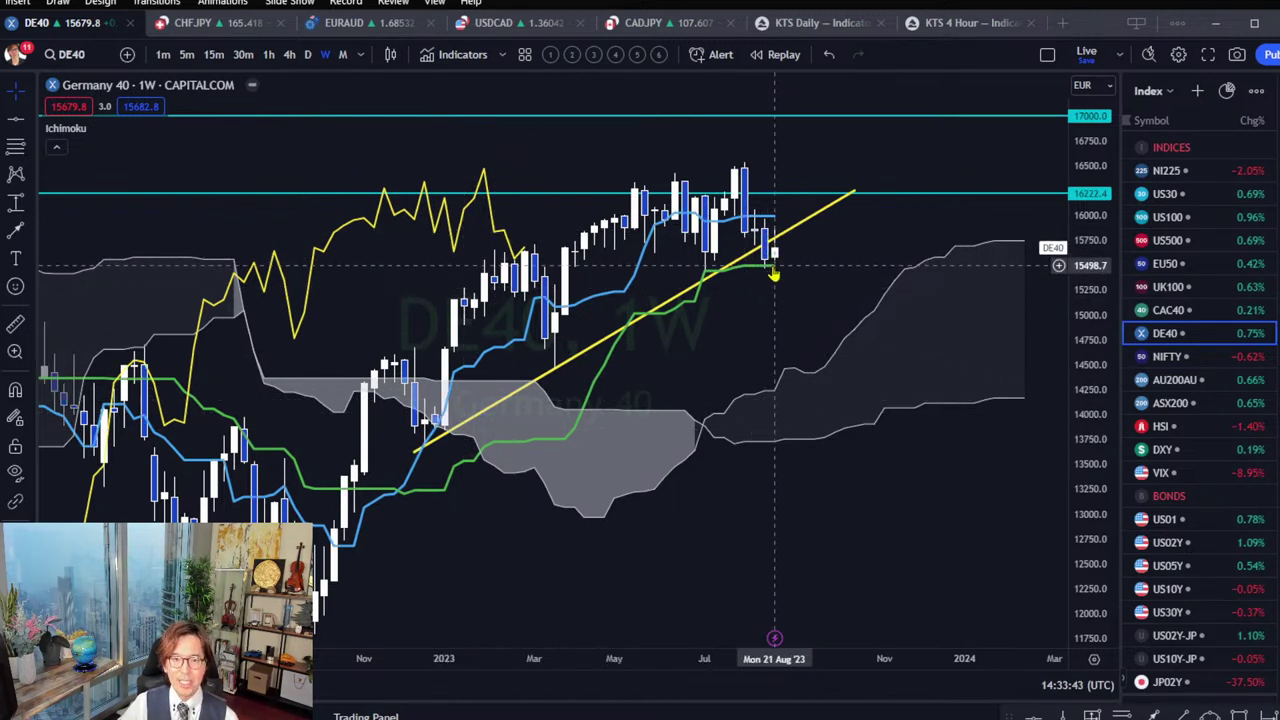
{"action": "left_click_drag", "start_coordinate": [816, 329], "coordinate": [777, 405]}
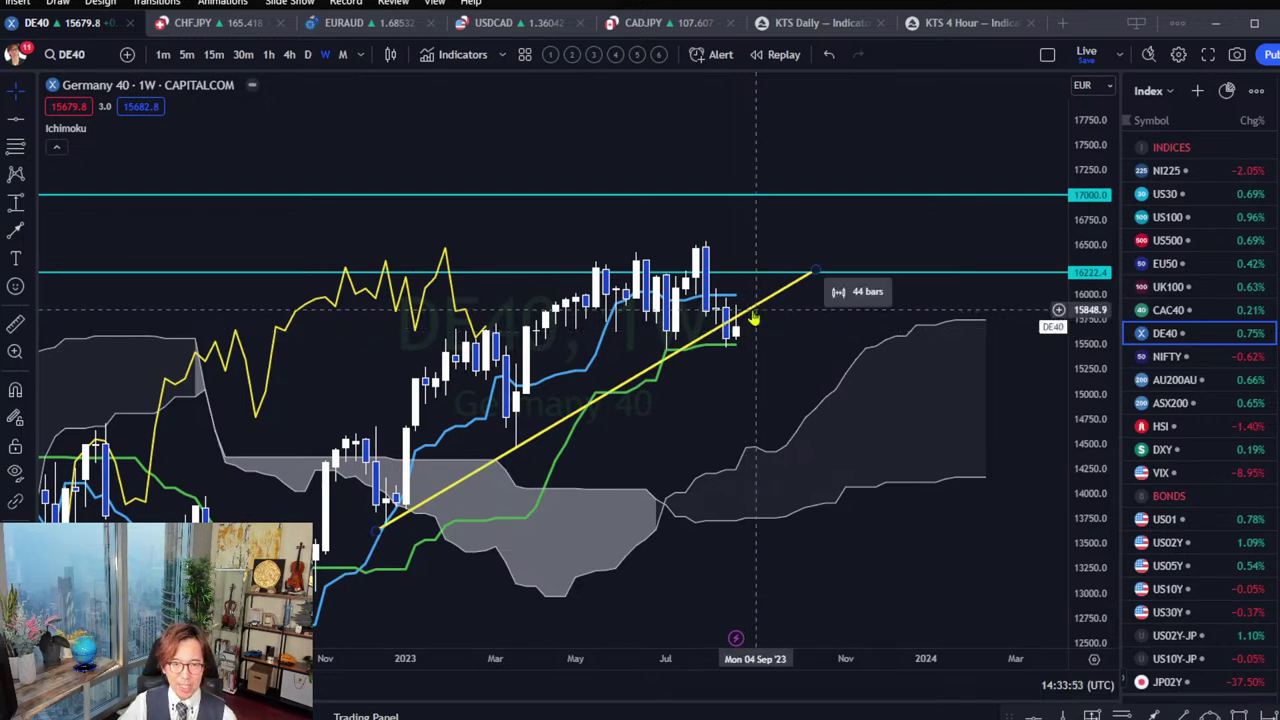
{"action": "left_click", "coordinate": [756, 307]}
{"action": "key", "text": "Delete"}
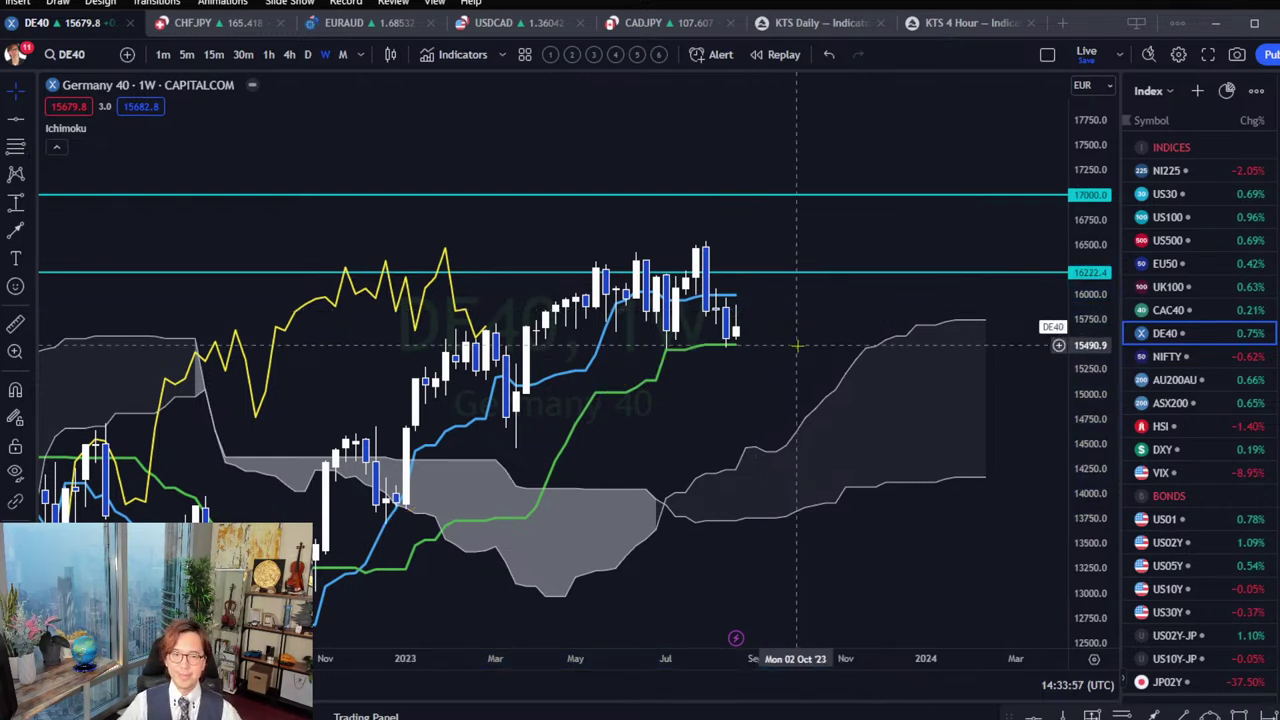
{"action": "left_click", "coordinate": [1161, 360]}
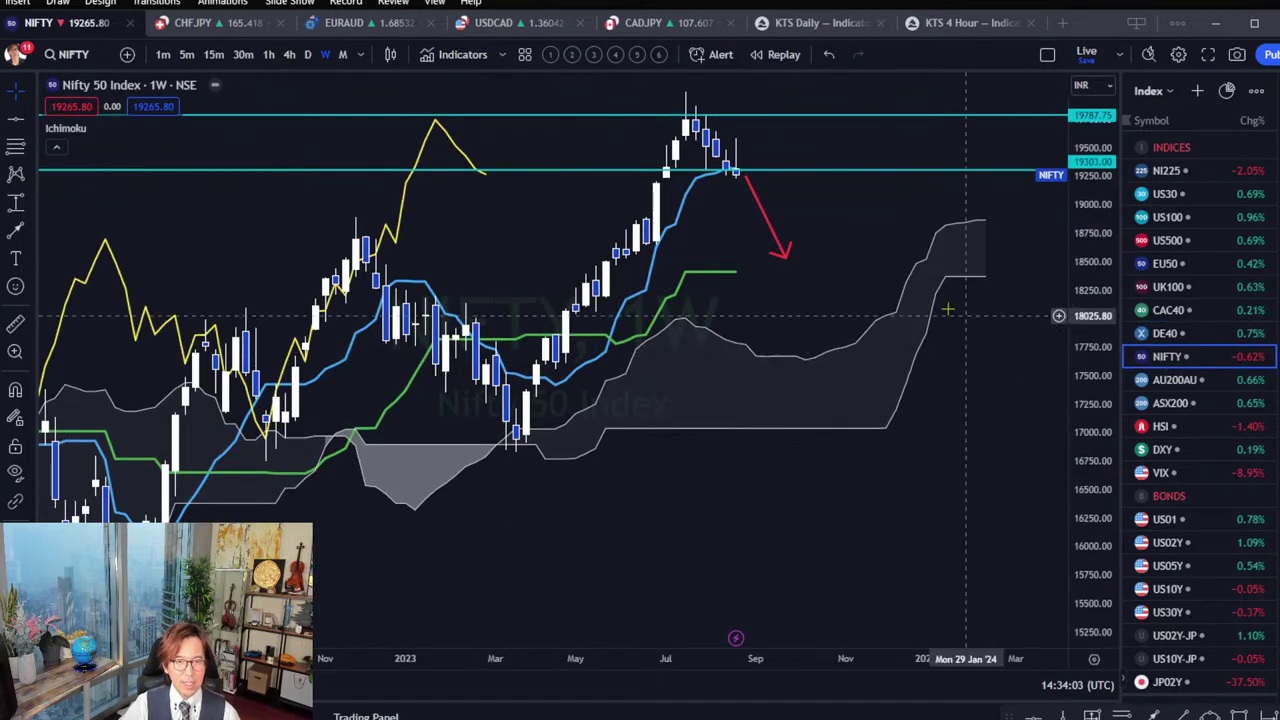
On the Nifty 50 chart, add a horizontal line near 18413 and move the 19787.75 line down to 18889.50.
{"action": "left_click_drag", "start_coordinate": [834, 277], "coordinate": [797, 377]}
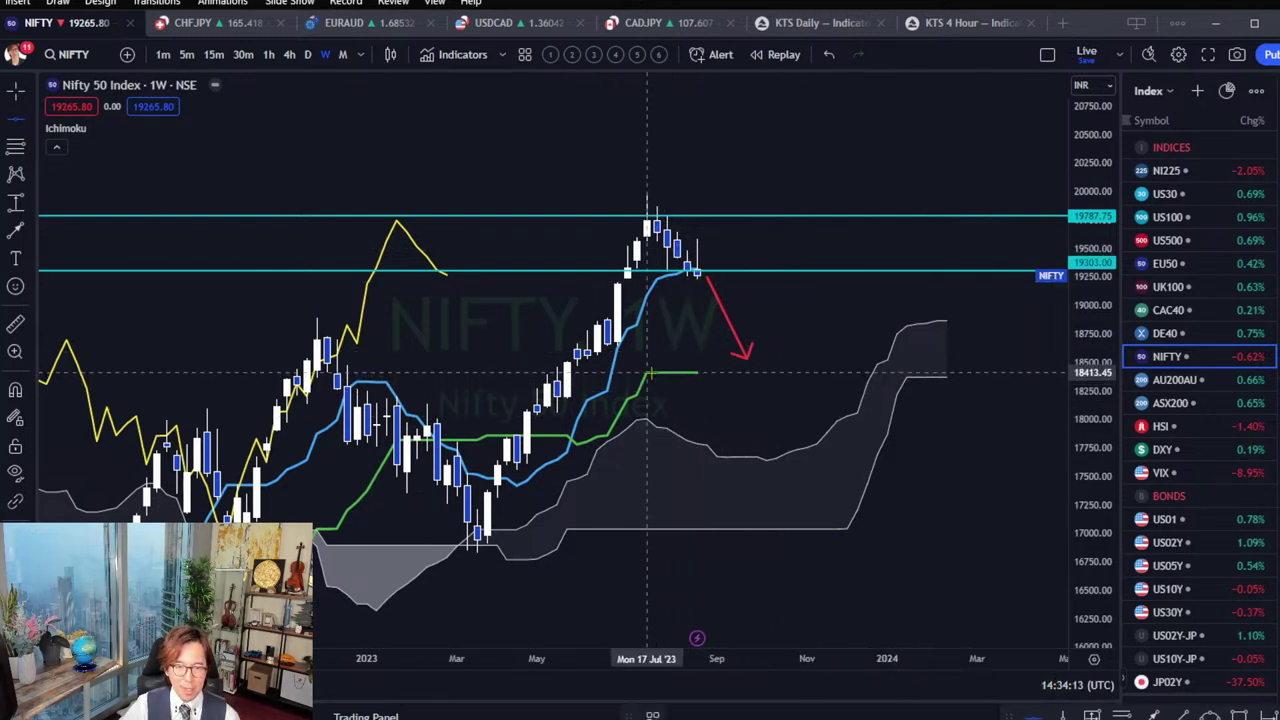
{"action": "left_click", "coordinate": [657, 372]}
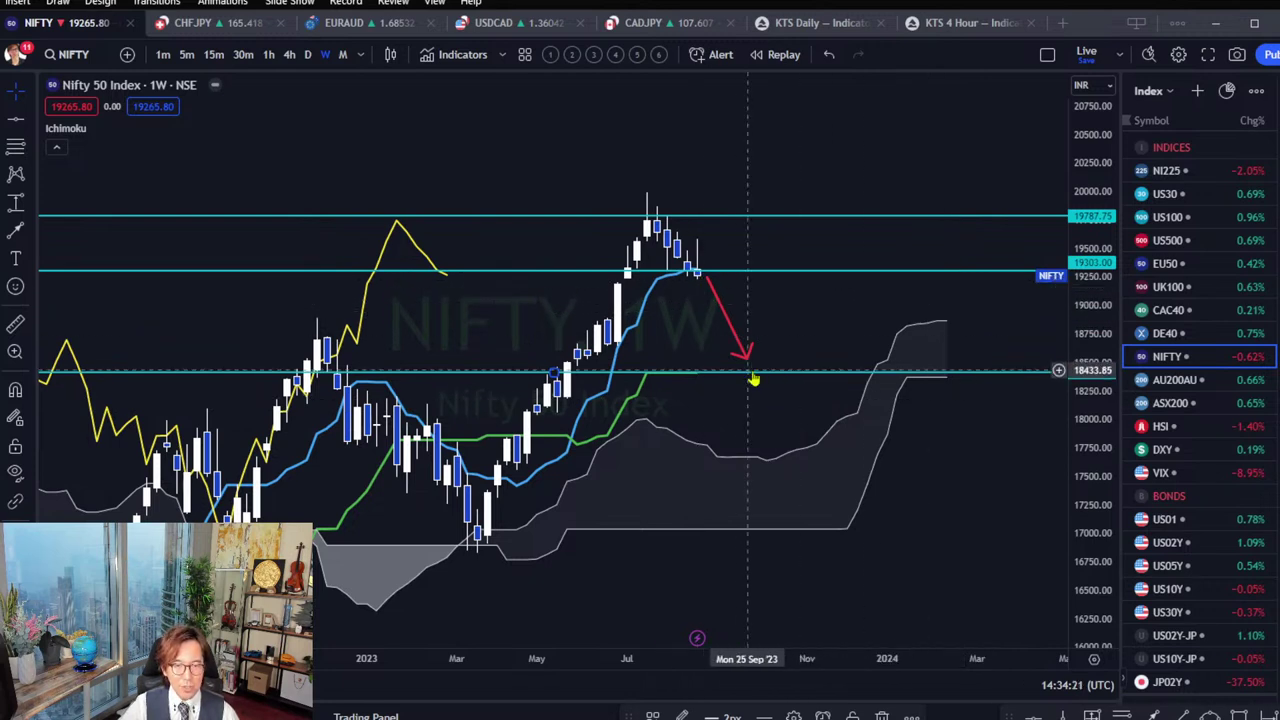
{"action": "left_click_drag", "start_coordinate": [726, 216], "coordinate": [742, 319]}
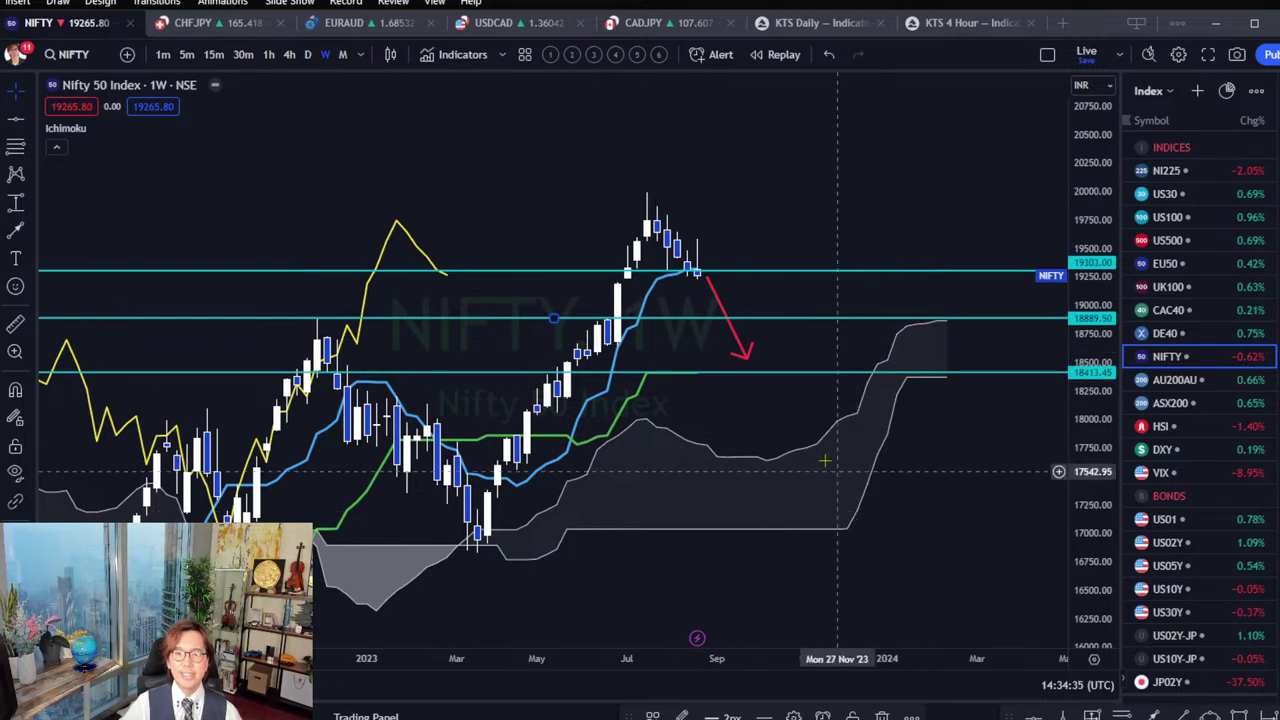
Reframe the chart and switch to the Australia 200 (AU200AU) weekly chart.
{"action": "left_click_drag", "start_coordinate": [824, 461], "coordinate": [857, 517]}
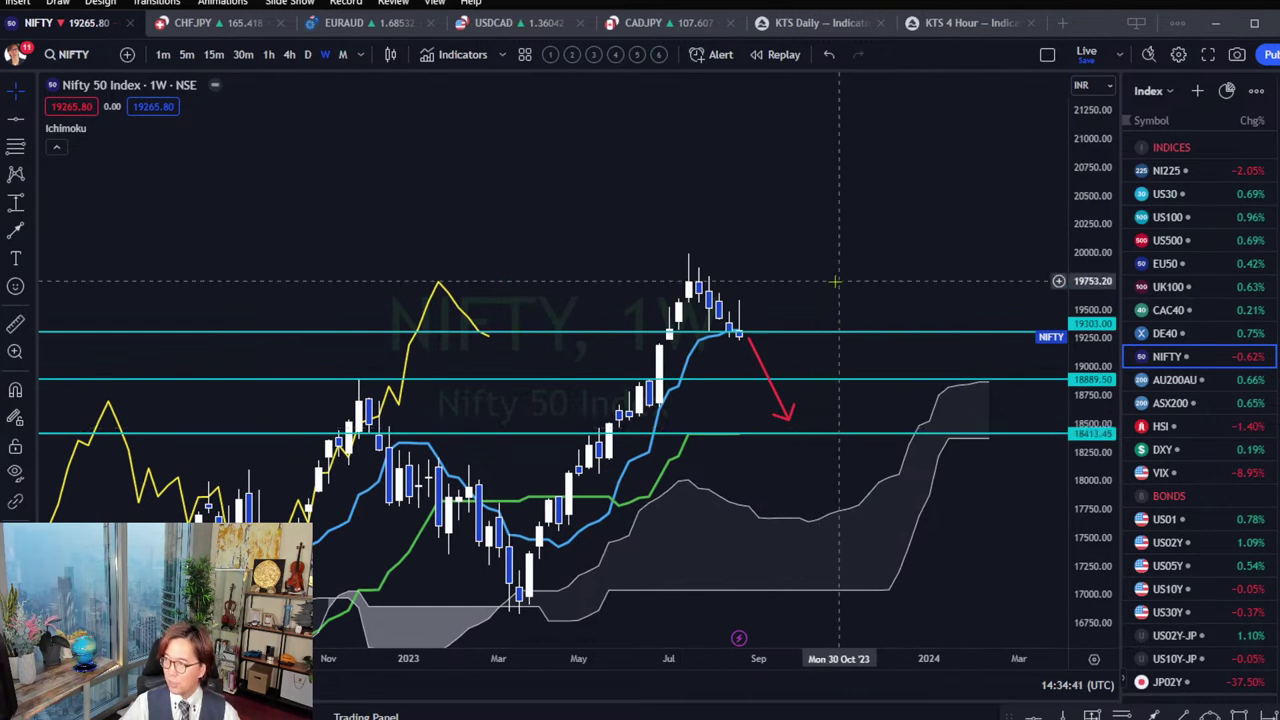
{"action": "left_click_drag", "start_coordinate": [877, 263], "coordinate": [863, 251]}
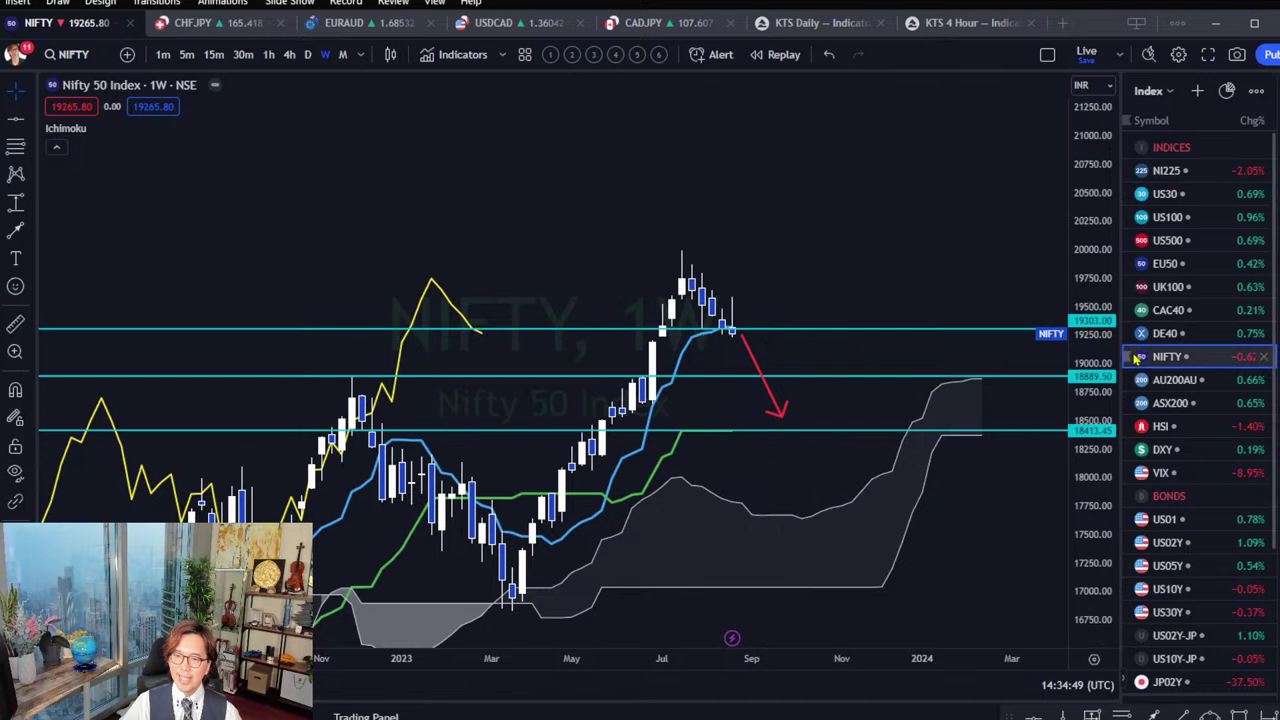
{"action": "left_click", "coordinate": [1160, 379]}
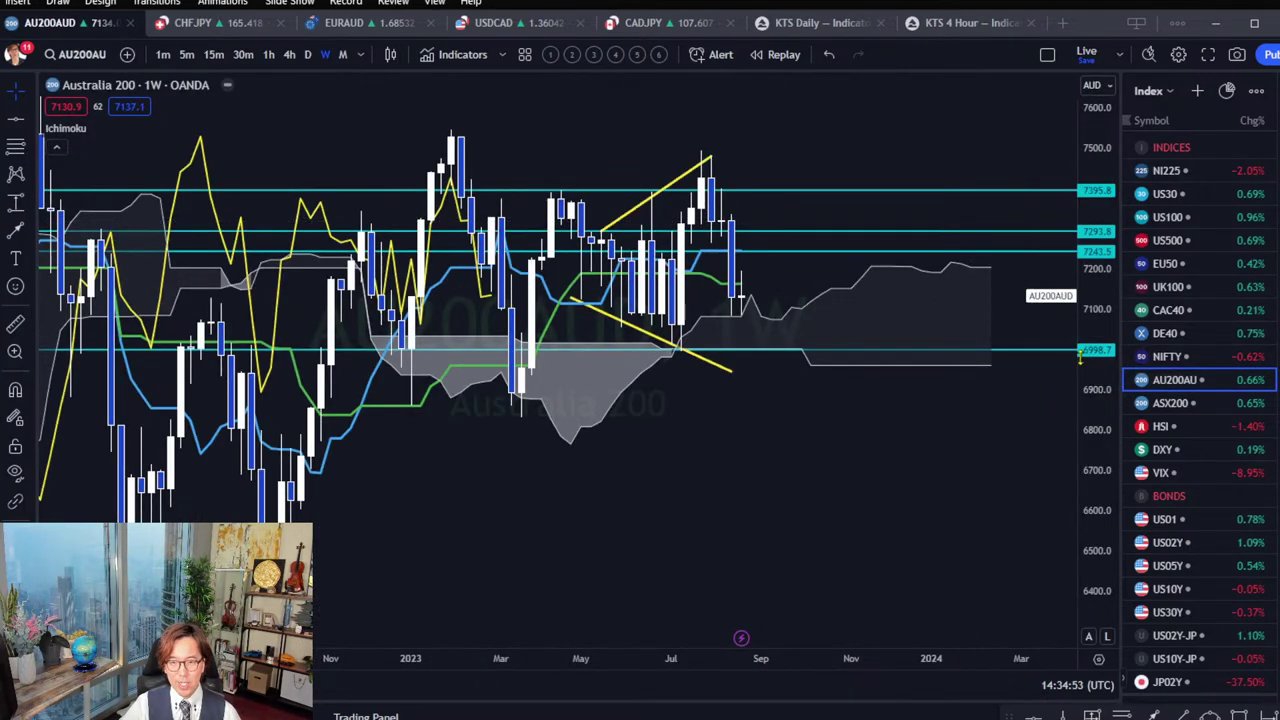
Stretch the price scale and pan the Australia 200 chart, then switch to the Hang Seng Index (HSI).
{"action": "left_click_drag", "start_coordinate": [1090, 304], "coordinate": [1090, 322]}
{"action": "left_click_drag", "start_coordinate": [929, 265], "coordinate": [903, 314]}
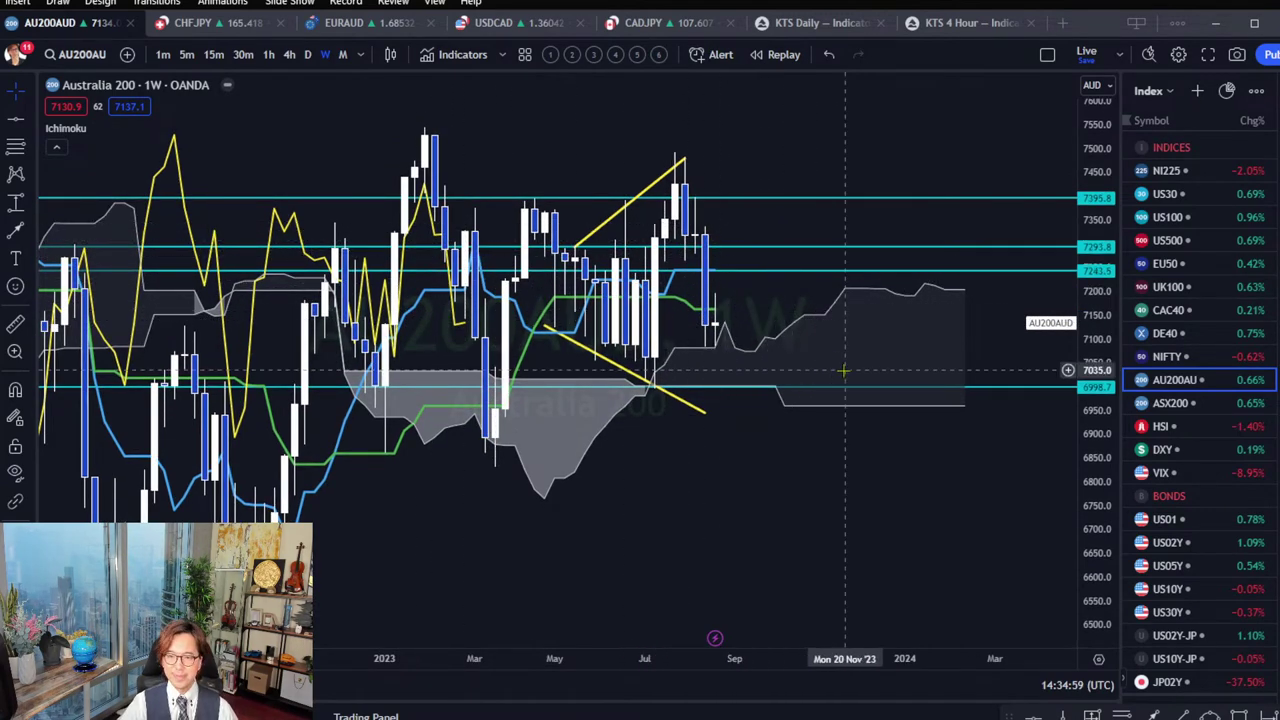
{"action": "left_click", "coordinate": [1170, 426]}
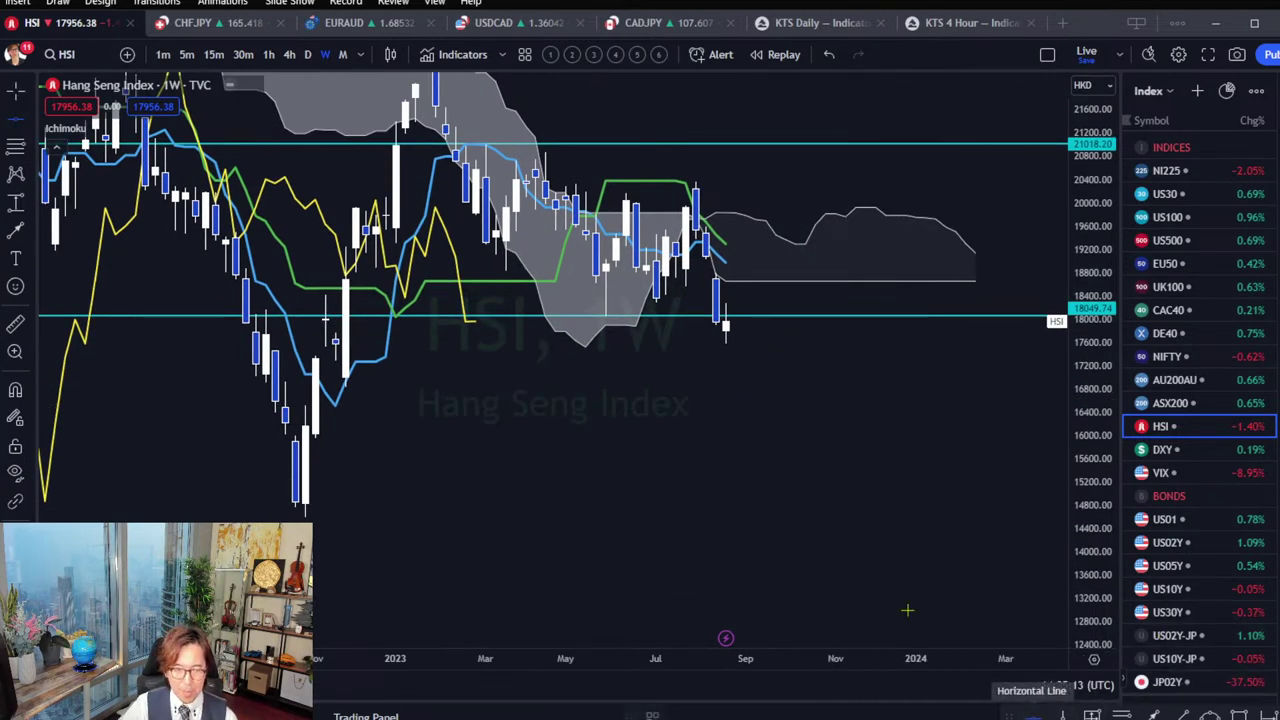
Add a horizontal line near 16829 and draw a red arrow down from the latest HSI candle toward it.
{"action": "left_click", "coordinate": [464, 388]}
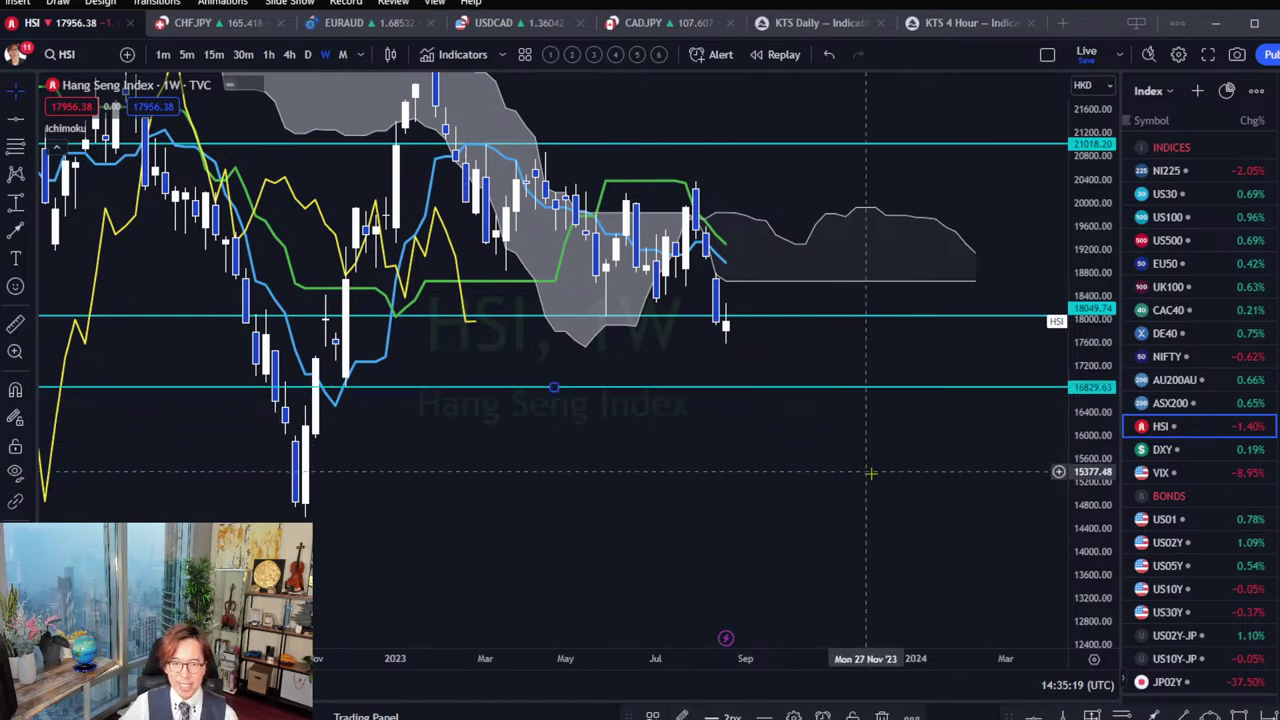
{"action": "left_click", "coordinate": [911, 498]}
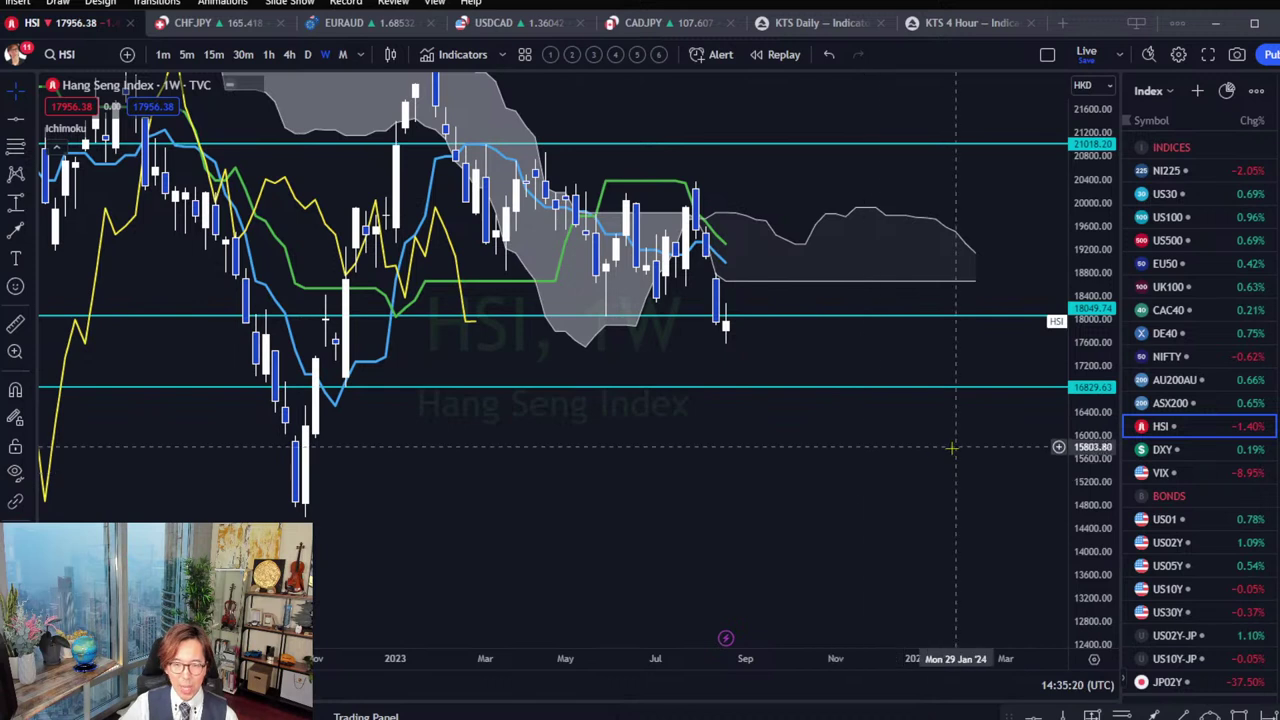
{"action": "left_click", "coordinate": [1151, 715]}
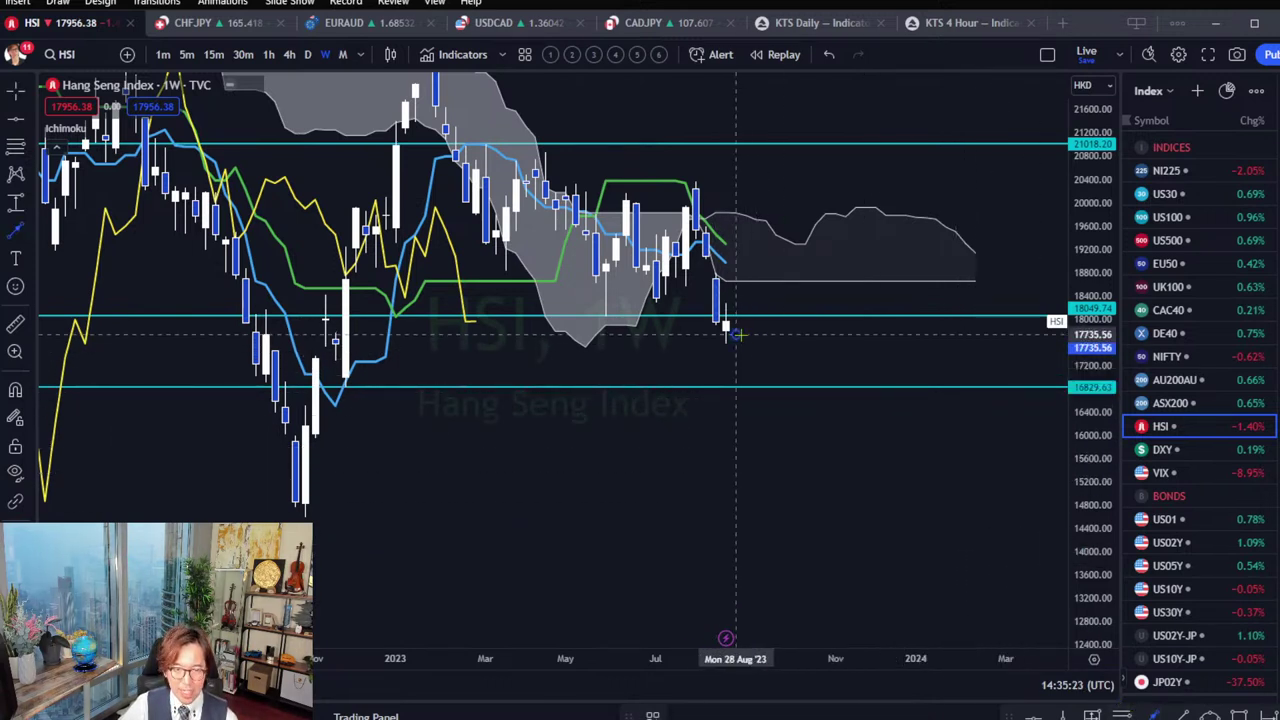
{"action": "left_click_drag", "start_coordinate": [736, 335], "coordinate": [775, 382]}
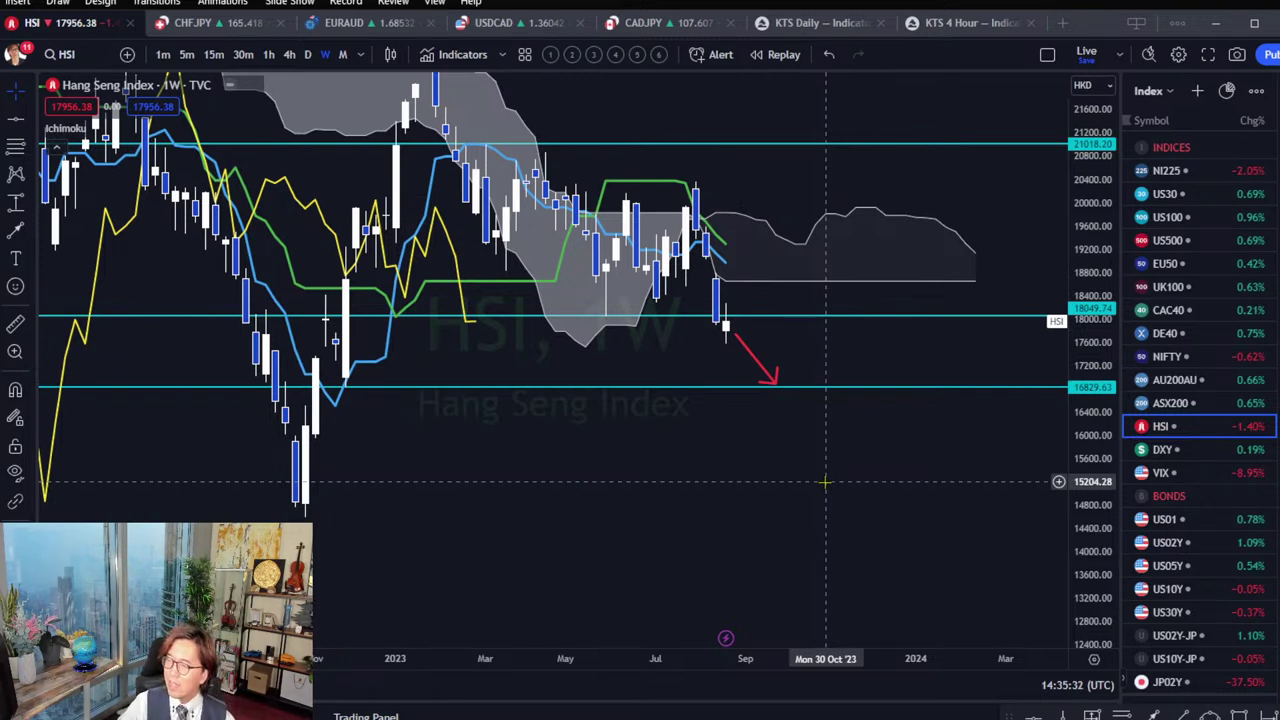
{"action": "left_click", "coordinate": [1150, 91]}
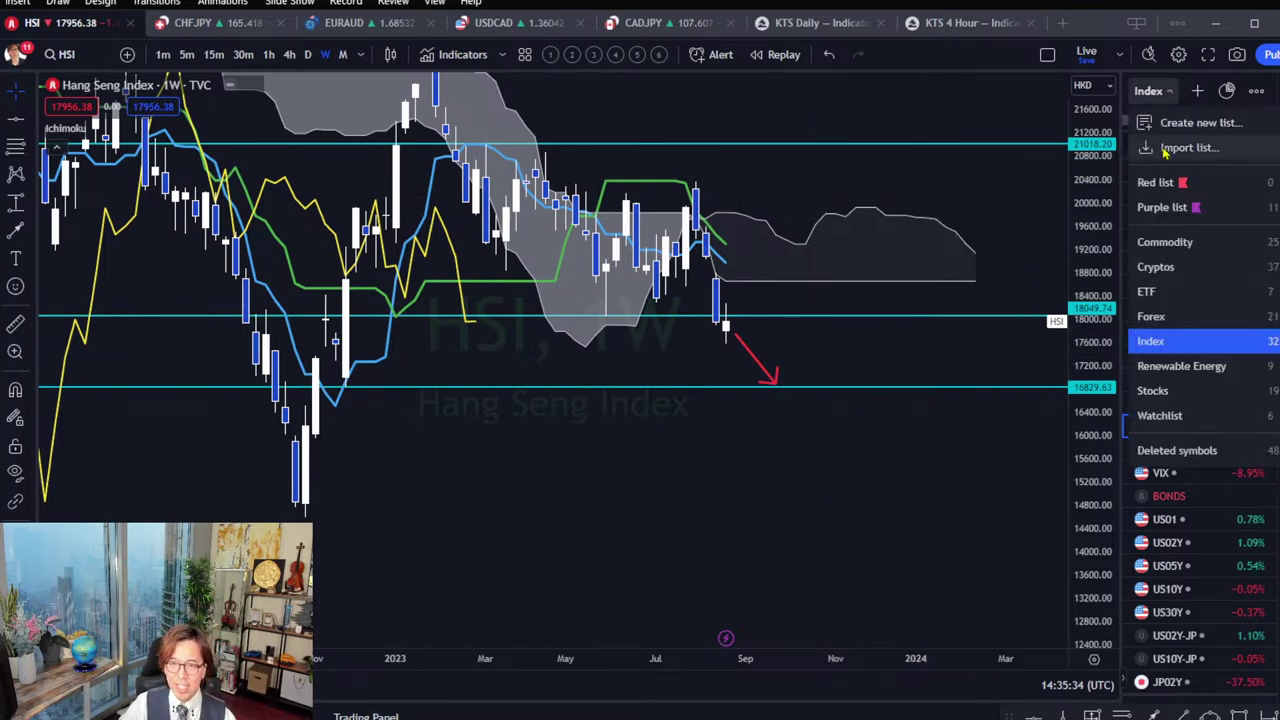
Switch to the Cryptos watchlist, open BTCUSD weekly, and stretch the price scale around recent candles.
{"action": "left_click", "coordinate": [1185, 278]}
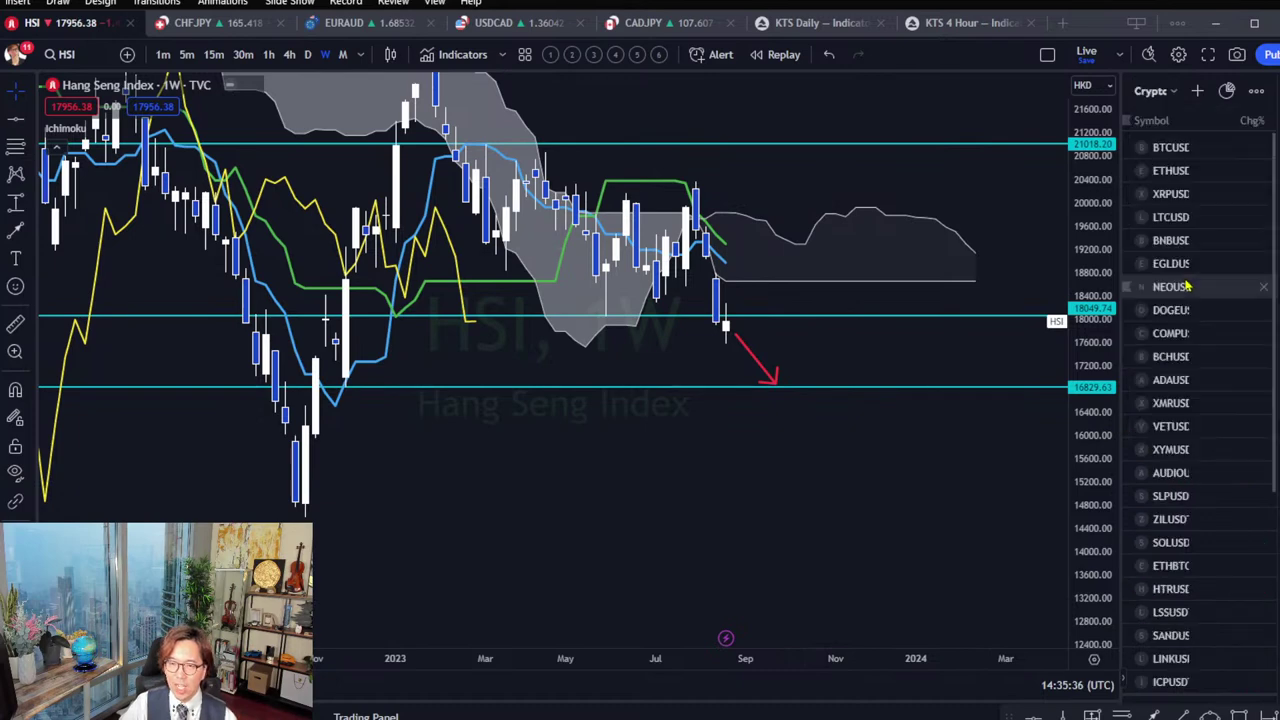
{"action": "left_click", "coordinate": [1171, 147]}
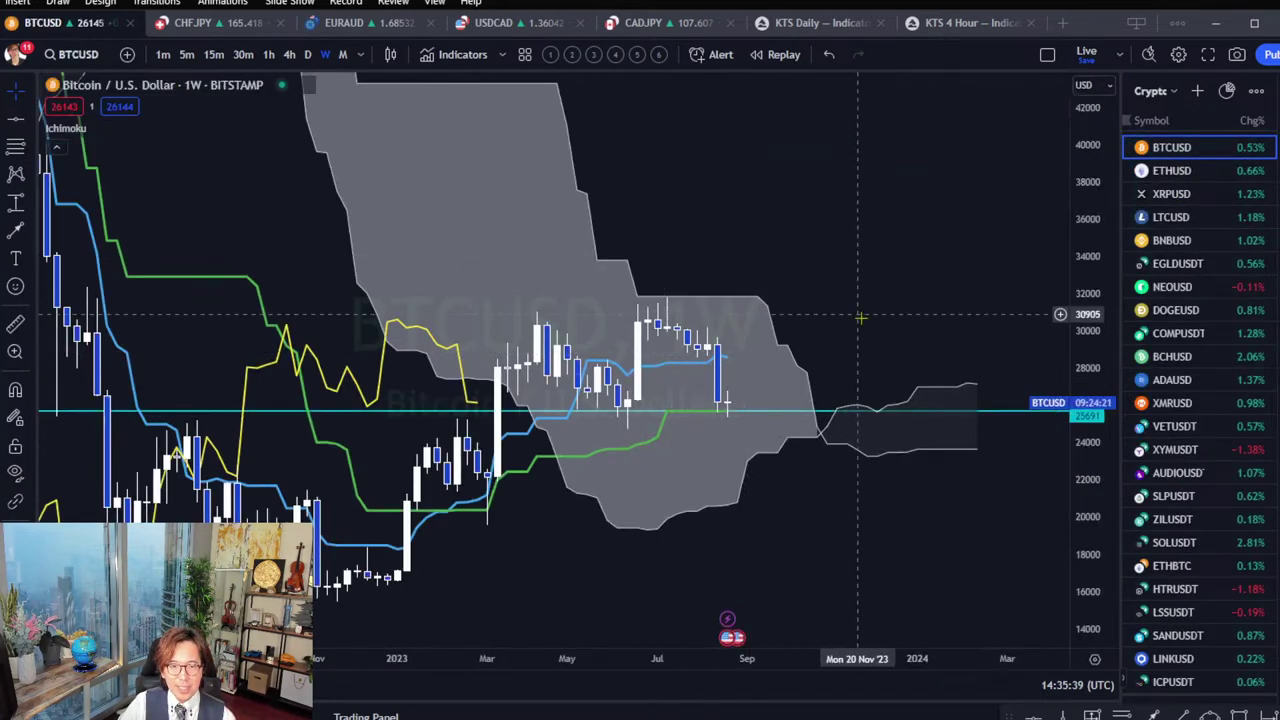
{"action": "left_click_drag", "start_coordinate": [863, 314], "coordinate": [876, 291]}
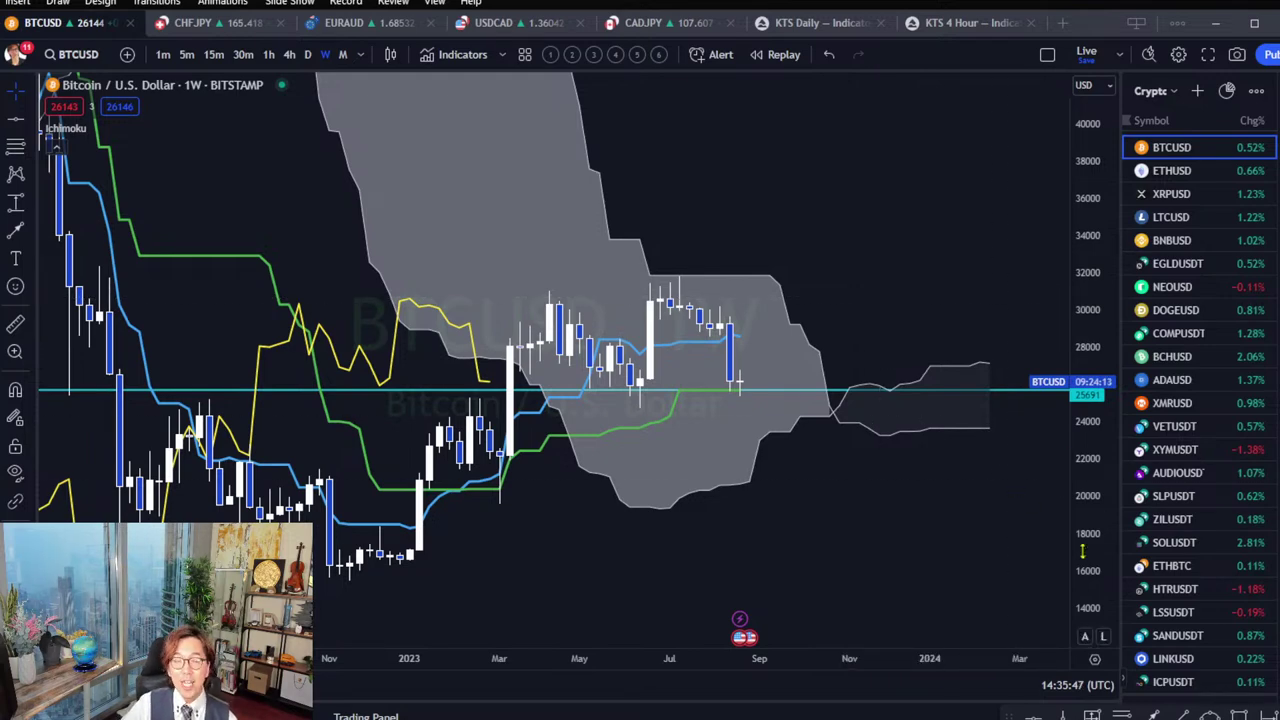
{"action": "left_click_drag", "start_coordinate": [1082, 548], "coordinate": [957, 420]}
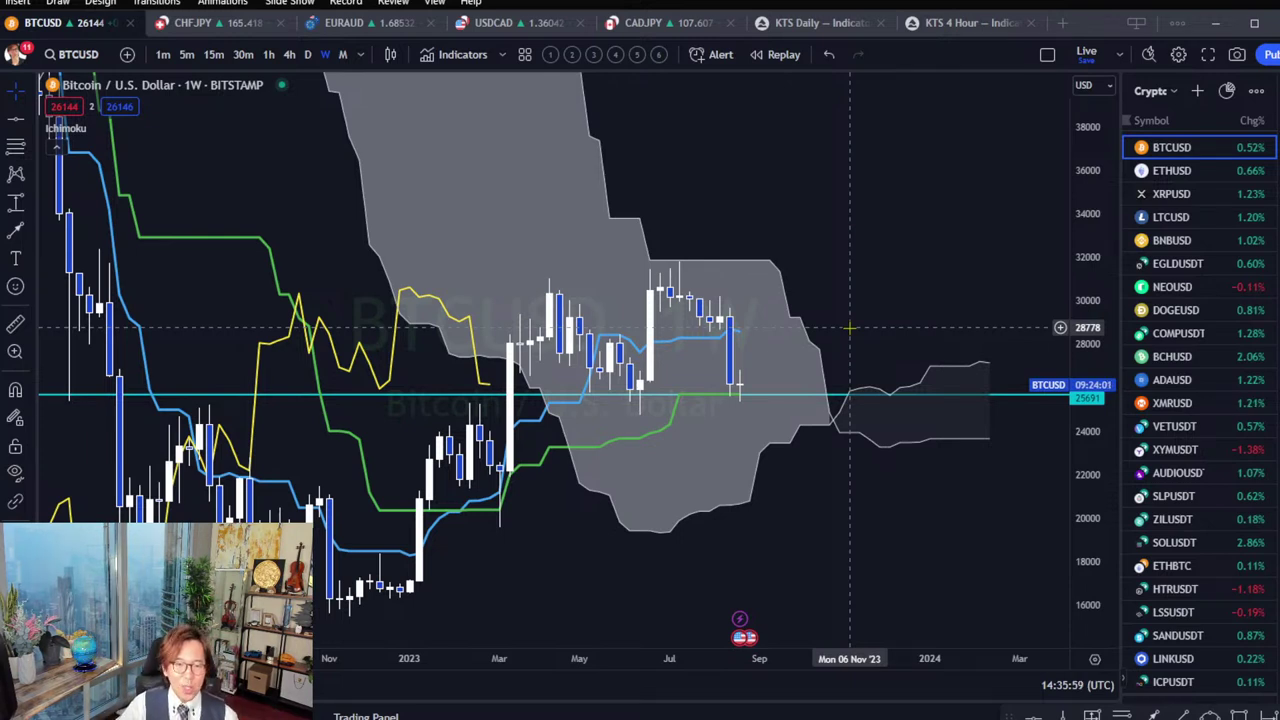
{"action": "left_click_drag", "start_coordinate": [850, 327], "coordinate": [851, 304]}
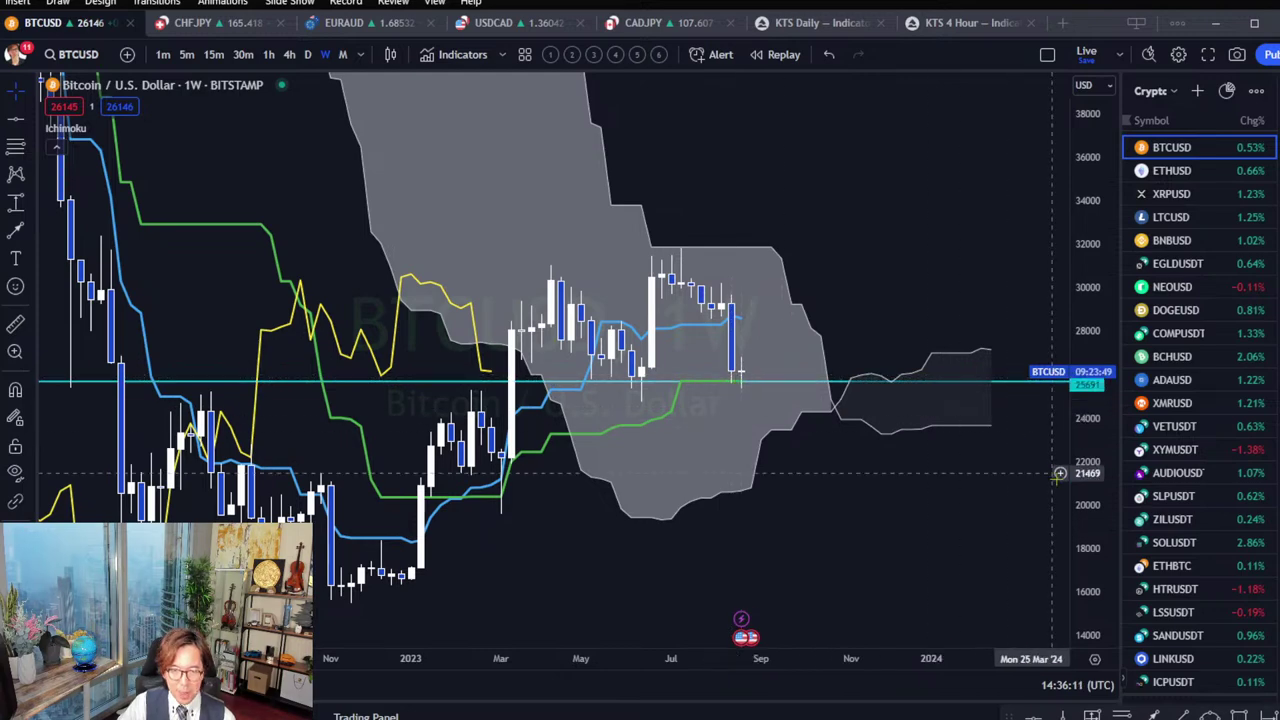
{"action": "left_click_drag", "start_coordinate": [1022, 475], "coordinate": [928, 277]}
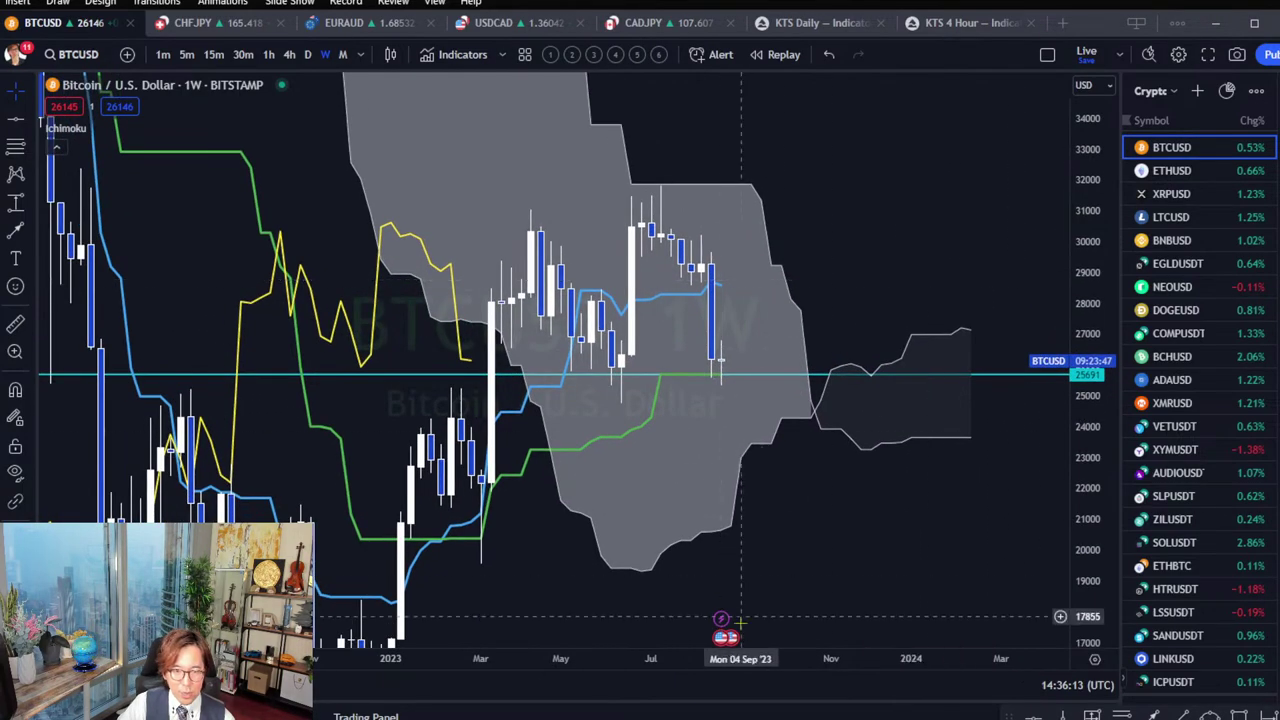
Zoom the time scale to recent months, center the latest candles, and sketch a red candle outline beside them.
{"action": "left_click_drag", "start_coordinate": [722, 656], "coordinate": [652, 656]}
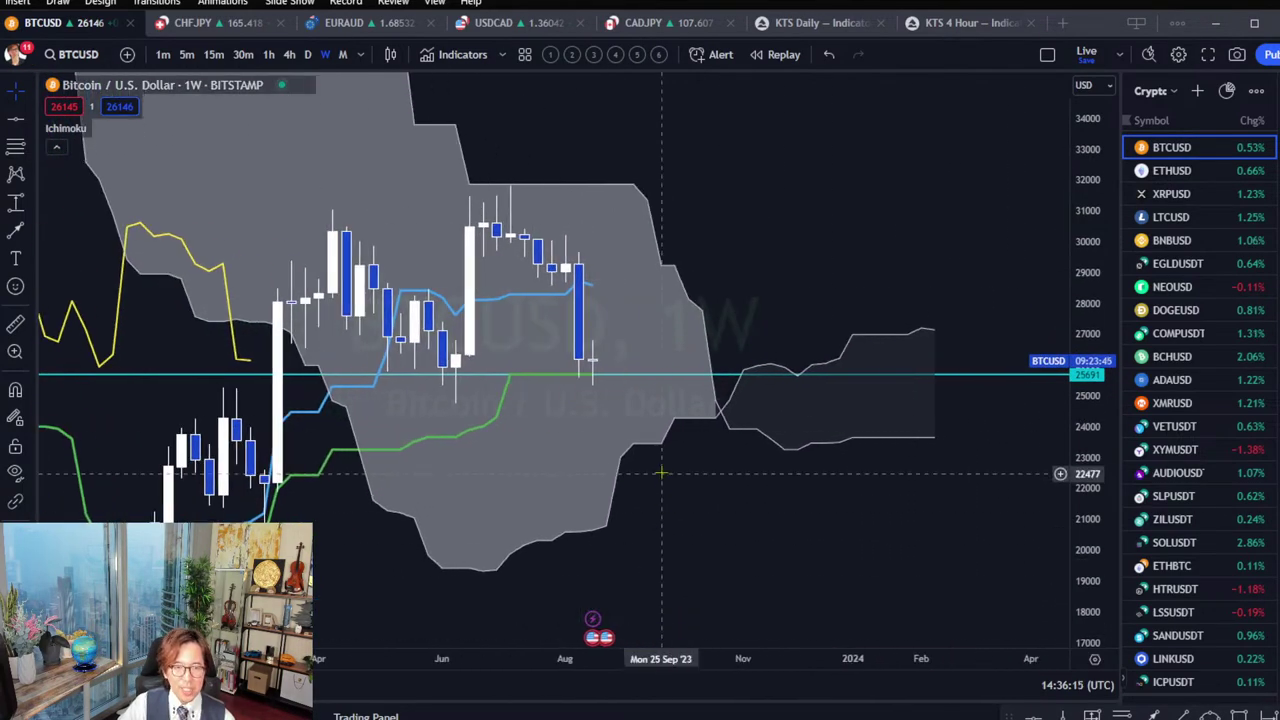
{"action": "left_click_drag", "start_coordinate": [665, 455], "coordinate": [786, 513]}
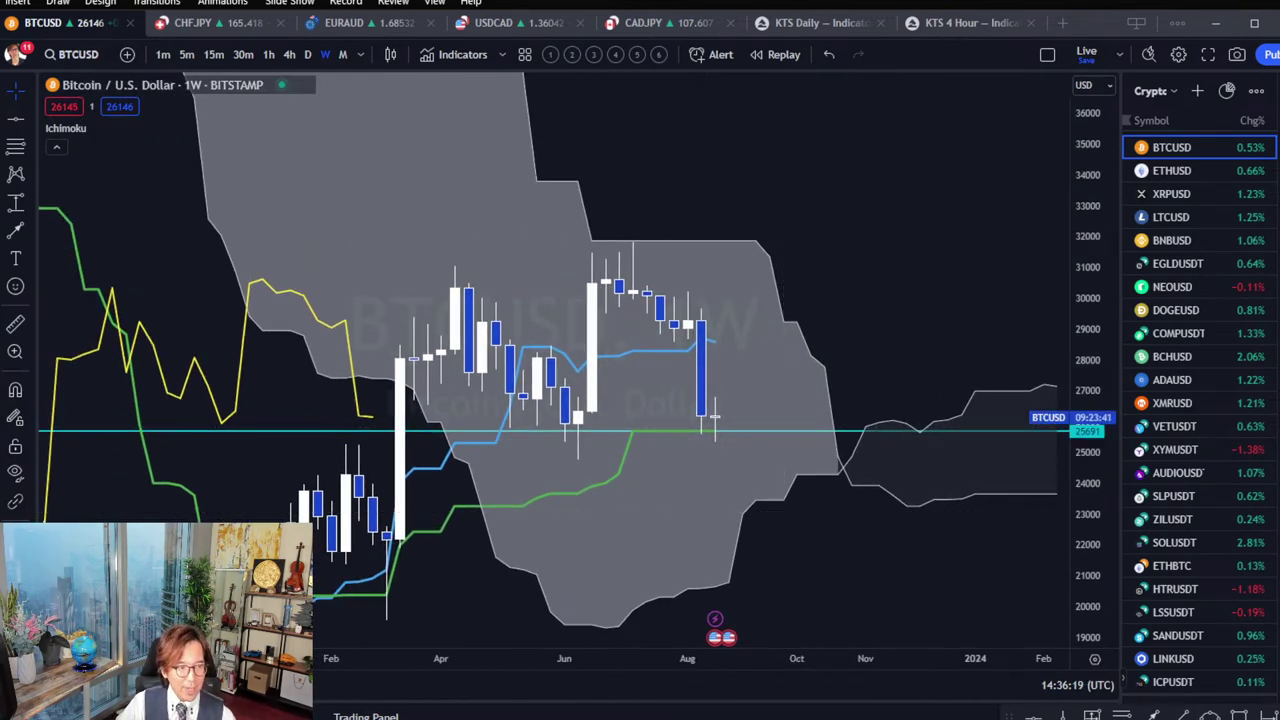
{"action": "mouse_move", "coordinate": [729, 418]}
{"action": "left_mouse_down"}
{"action": "mouse_move", "coordinate": [733, 380]}
{"action": "mouse_move", "coordinate": [738, 418]}
{"action": "mouse_move", "coordinate": [772, 326]}
{"action": "mouse_move", "coordinate": [785, 345]}
{"action": "left_mouse_up"}
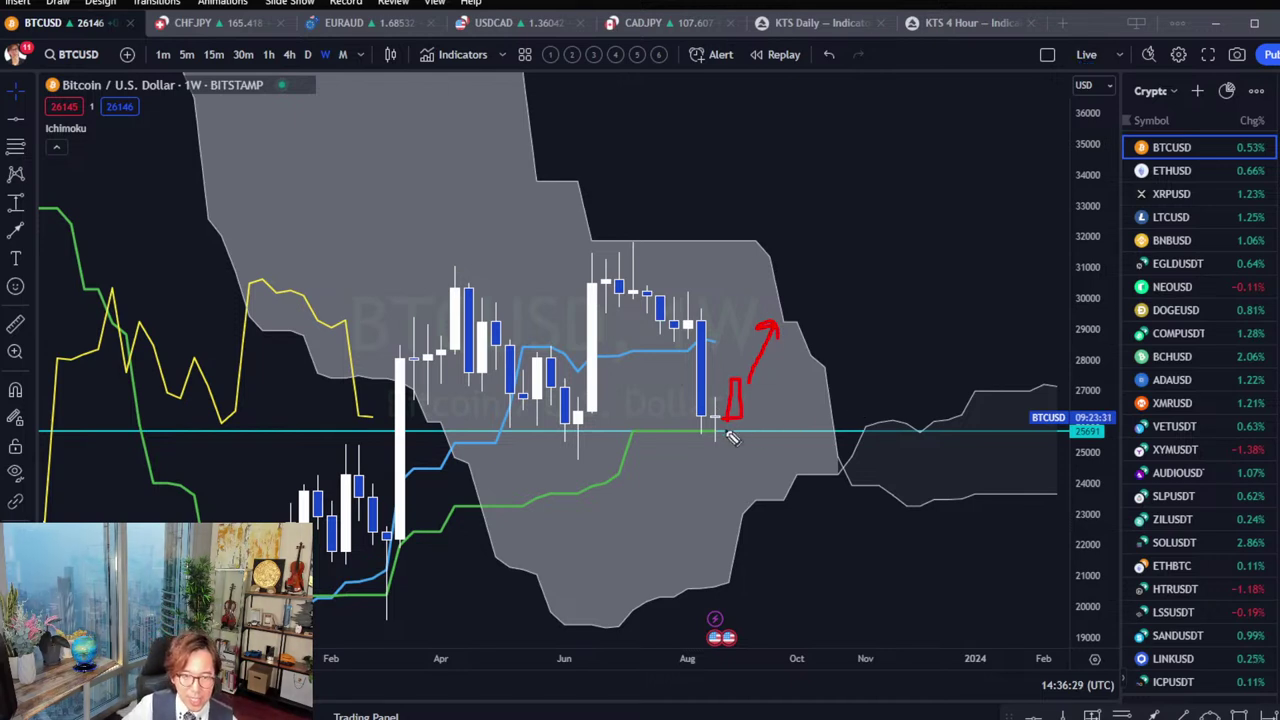
Sketch a second red outline below the first, then clear the red freehand sketches with Escape.
{"action": "mouse_move", "coordinate": [735, 432]}
{"action": "left_mouse_down"}
{"action": "mouse_move", "coordinate": [731, 457]}
{"action": "mouse_move", "coordinate": [738, 465]}
{"action": "mouse_move", "coordinate": [748, 448]}
{"action": "mouse_move", "coordinate": [735, 436]}
{"action": "mouse_move", "coordinate": [810, 527]}
{"action": "left_mouse_up"}
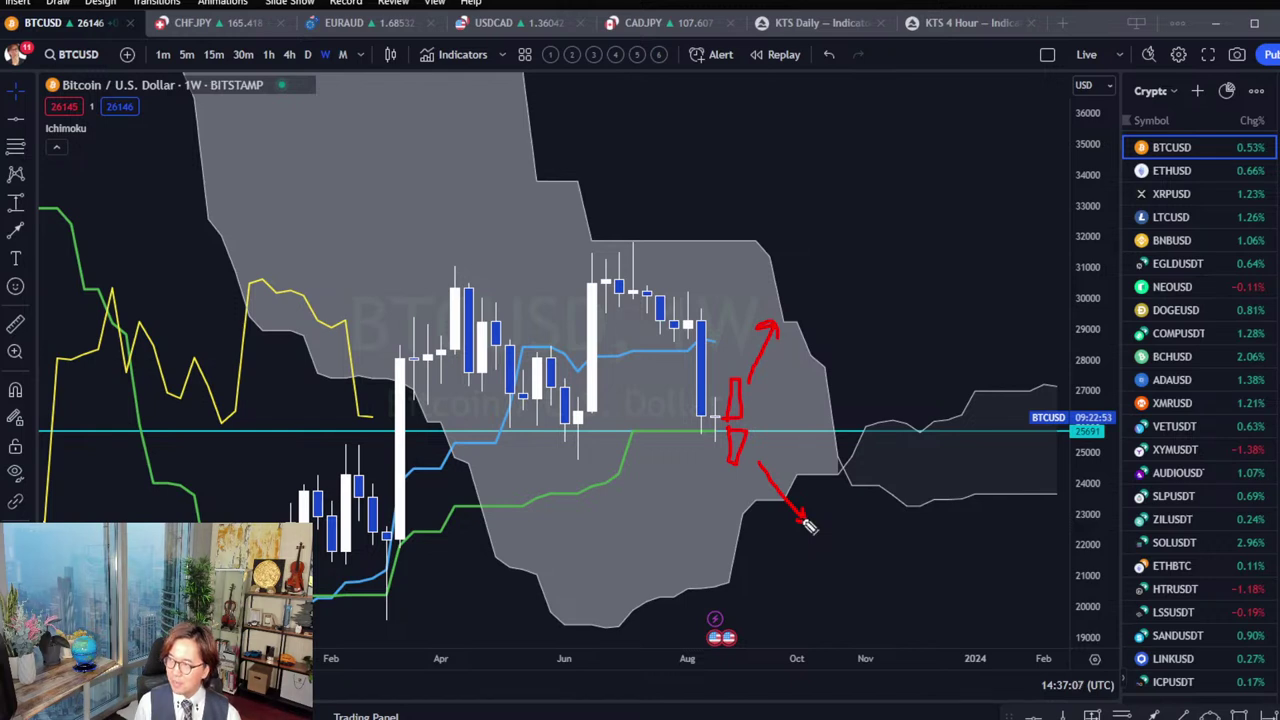
{"action": "key", "text": "Escape"}
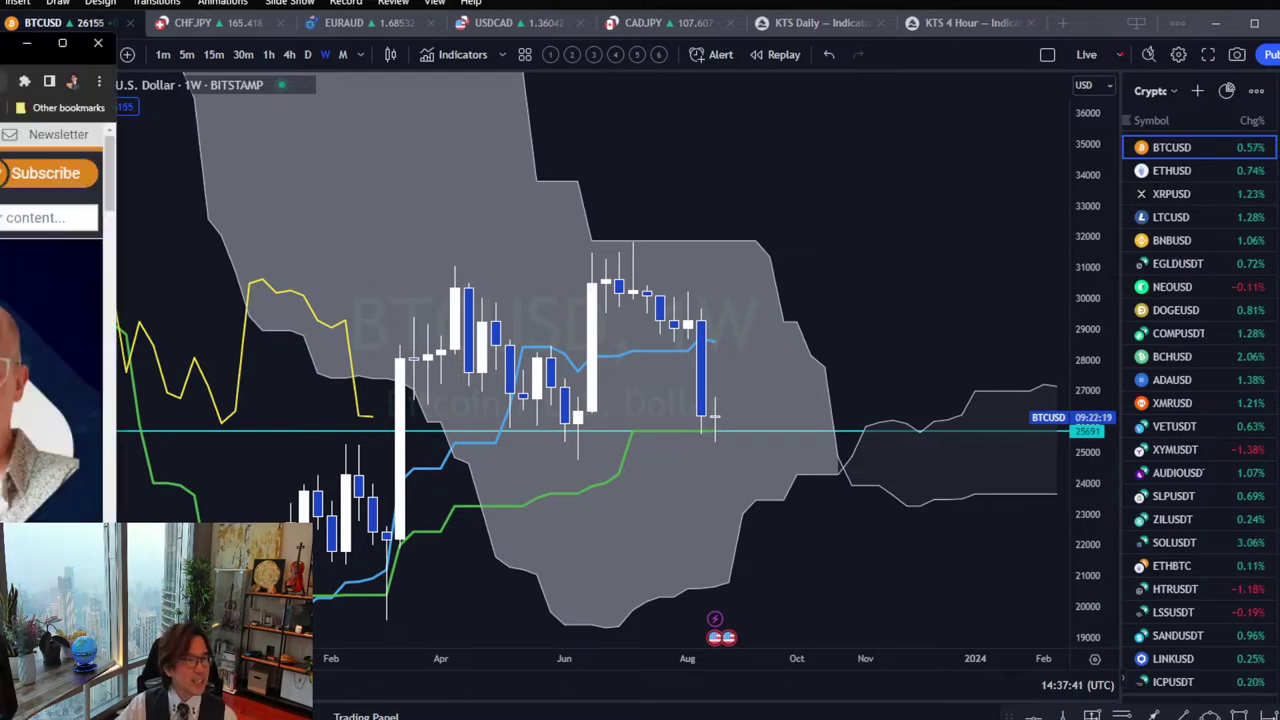
Bring the FXStreet calendar forward, dismiss the LIVE Trade Alerts banner, and apply This week (Aug 27–Sep 2).
{"action": "left_click_drag", "start_coordinate": [0, 18], "coordinate": [883, 11]}
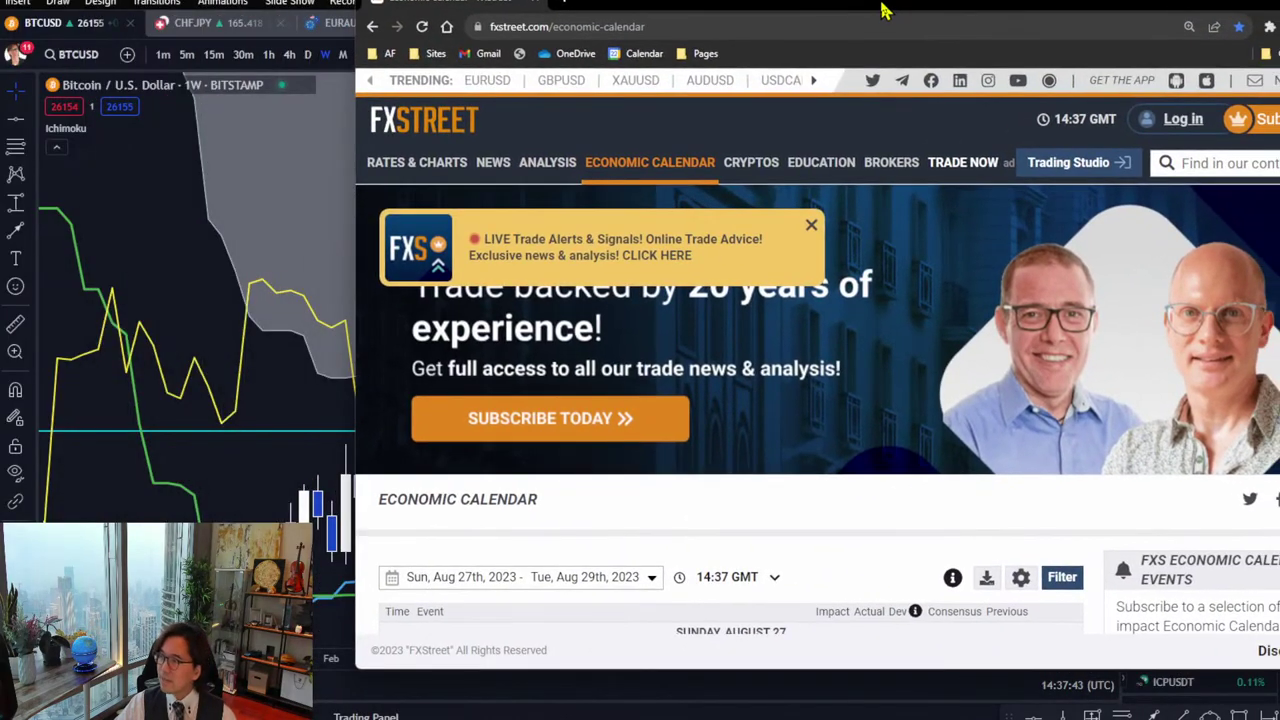
{"action": "scroll", "coordinate": [835, 258], "scroll_direction": "down", "scroll_amount": 5}
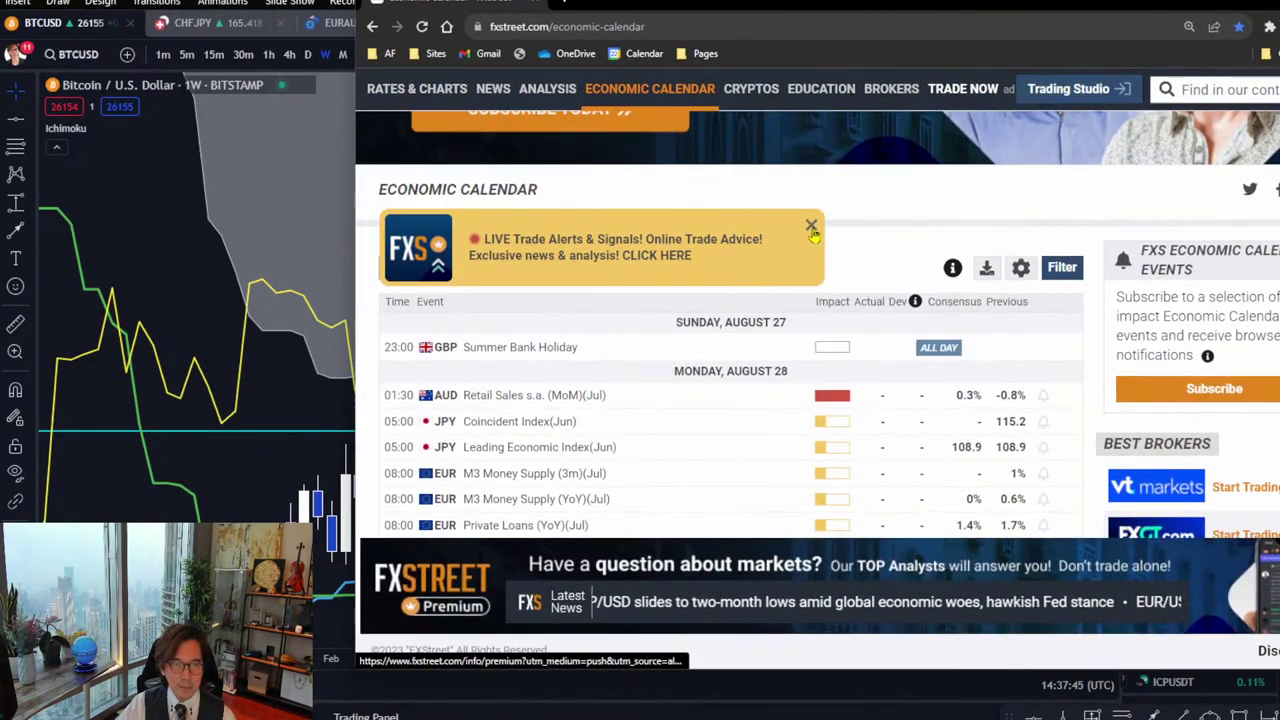
{"action": "left_click", "coordinate": [811, 225]}
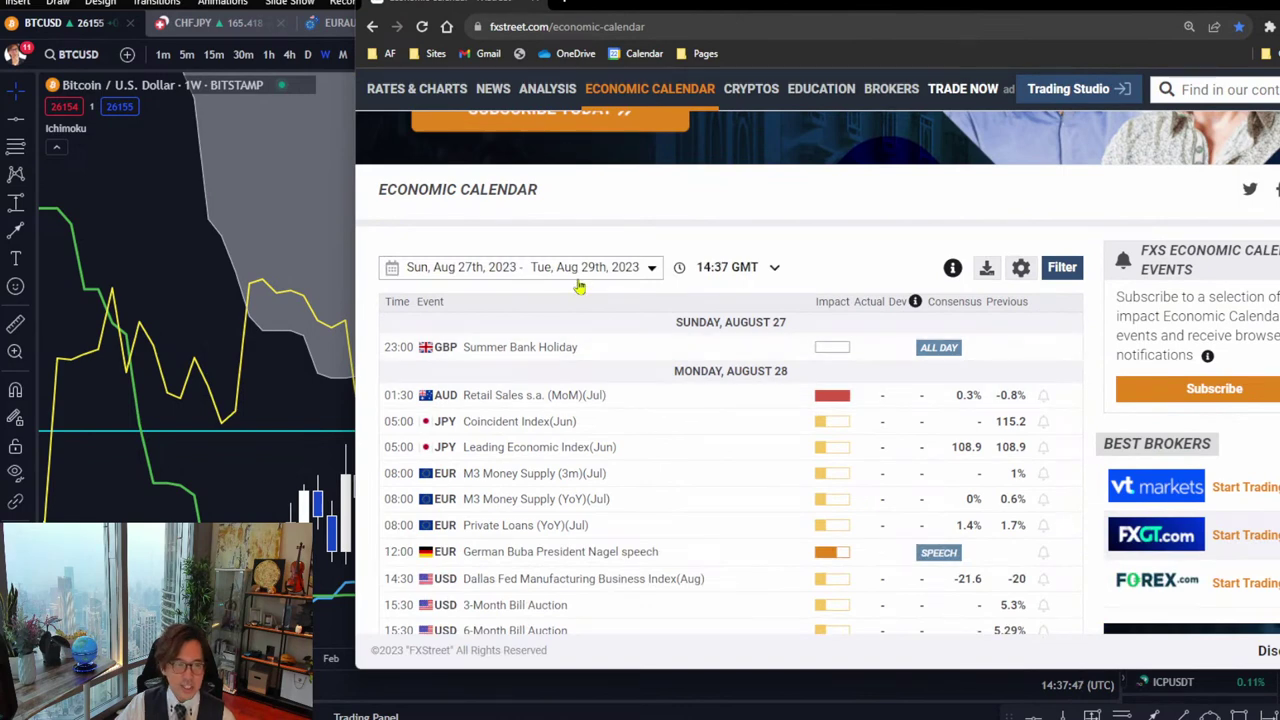
{"action": "left_click", "coordinate": [577, 278]}
{"action": "left_click", "coordinate": [458, 448]}
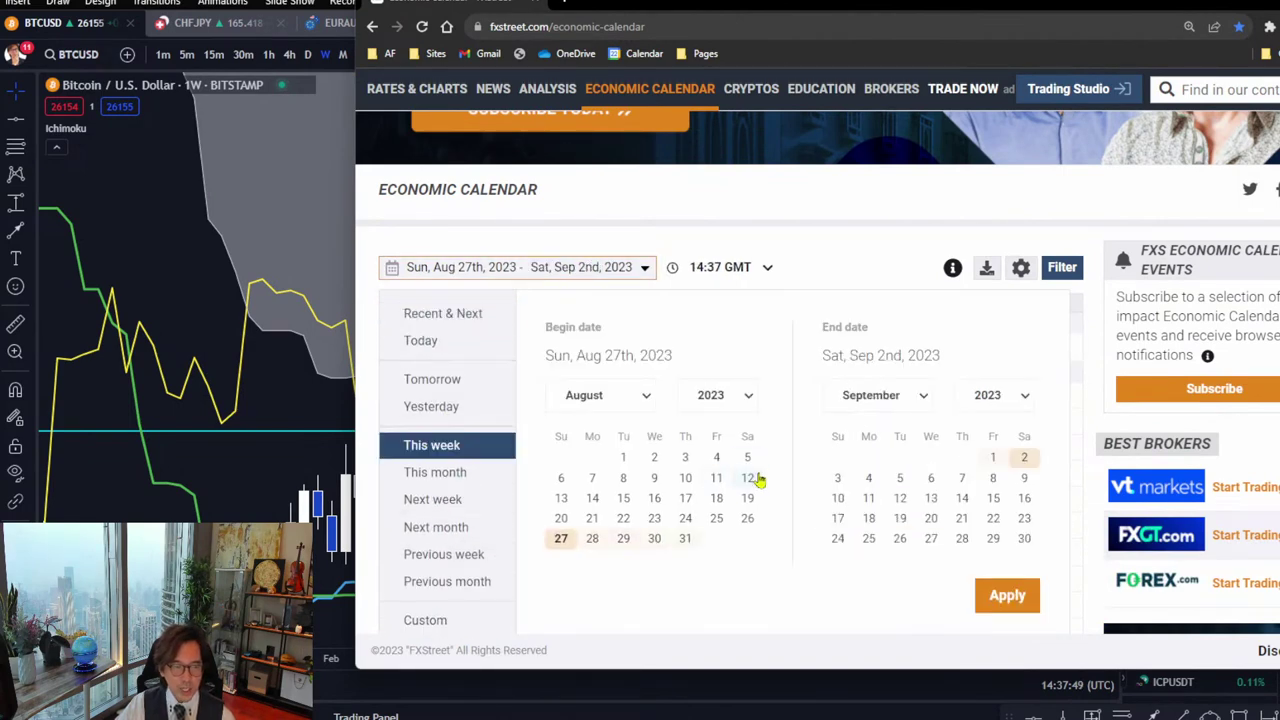
{"action": "left_click", "coordinate": [992, 603]}
Scroll through the week's events down to the Thursday, August 31 releases.
{"action": "scroll", "coordinate": [1085, 290], "scroll_direction": "down", "scroll_amount": 2}
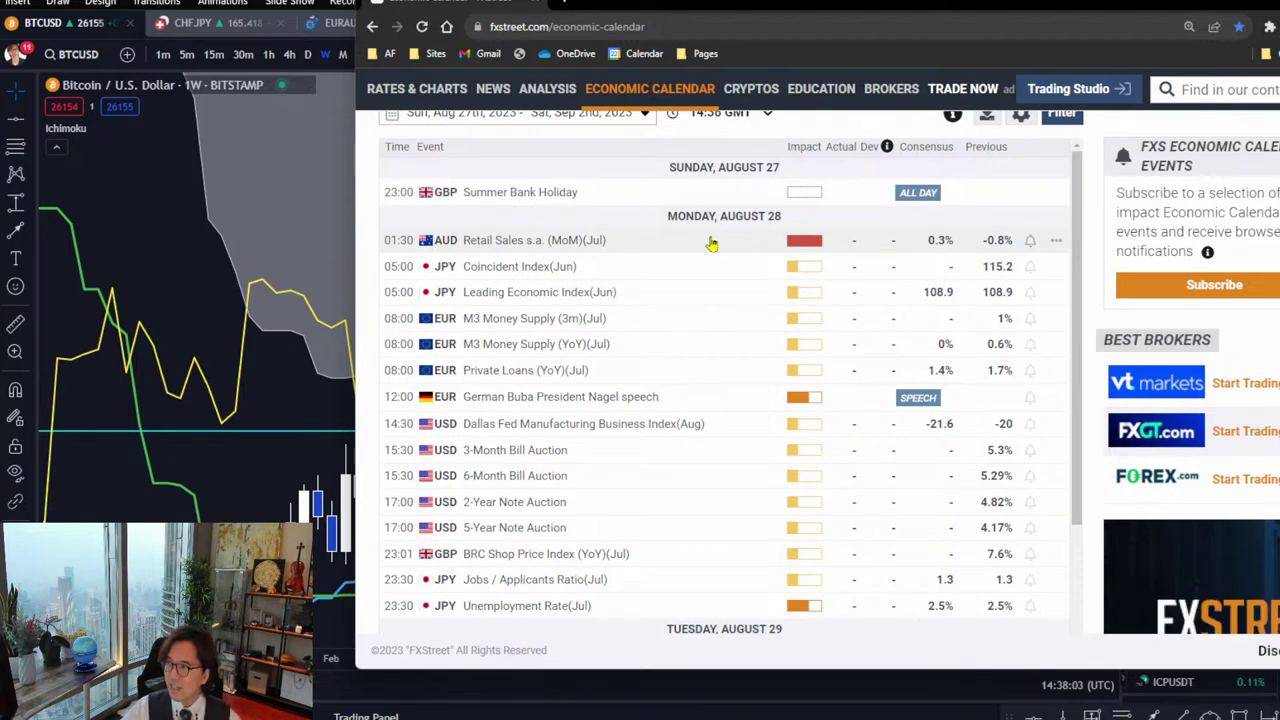
{"action": "scroll", "coordinate": [711, 243], "scroll_direction": "down", "scroll_amount": 5}
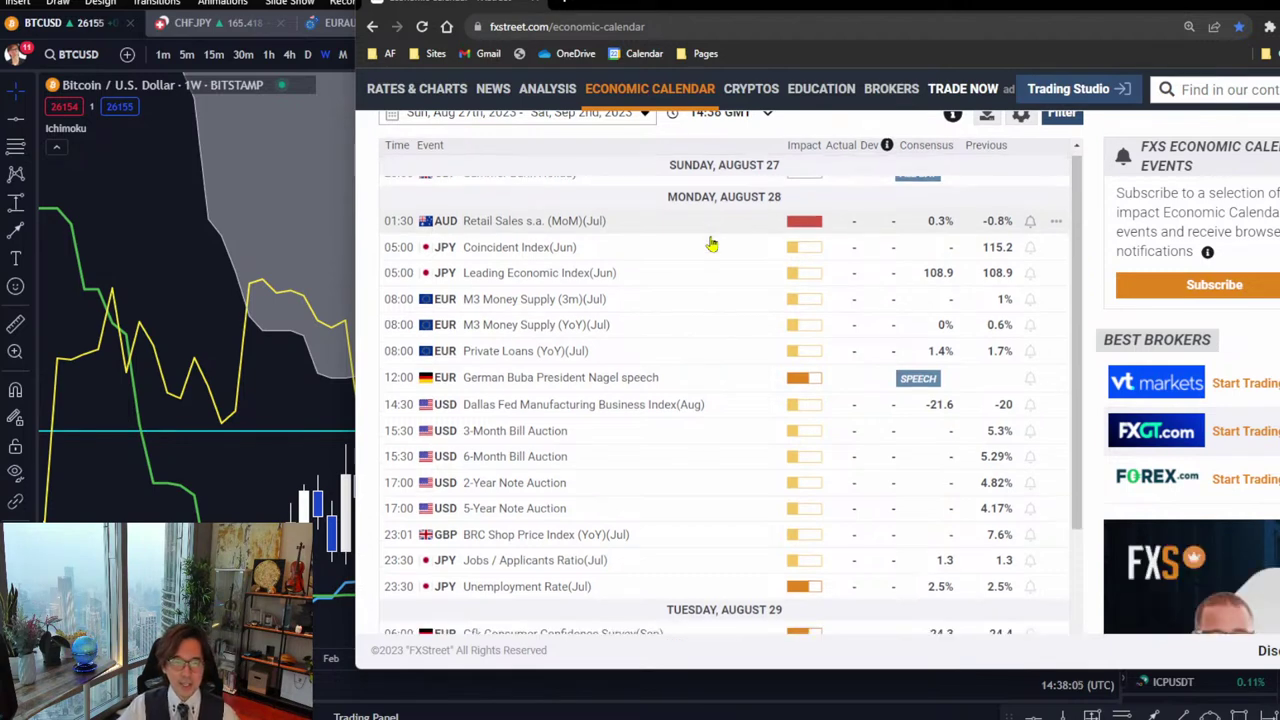
{"action": "scroll", "coordinate": [711, 244], "scroll_direction": "down", "scroll_amount": 1}
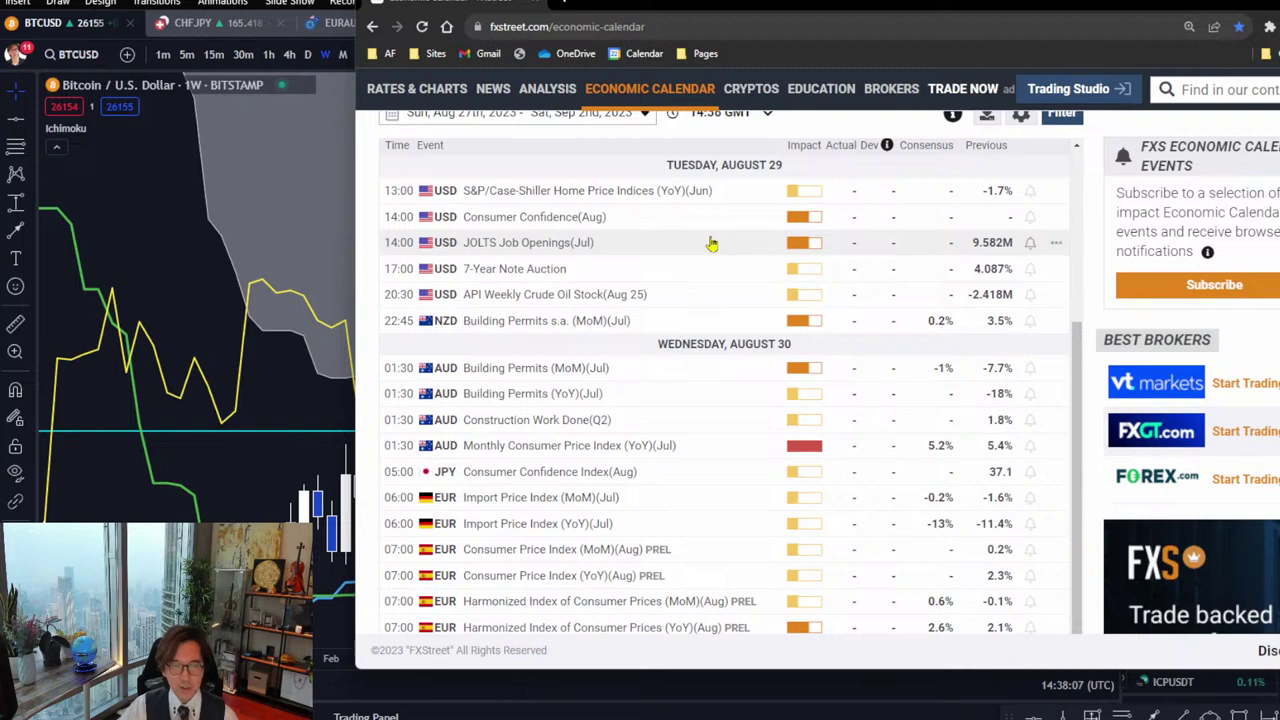
{"action": "scroll", "coordinate": [711, 243], "scroll_direction": "down", "scroll_amount": 3}
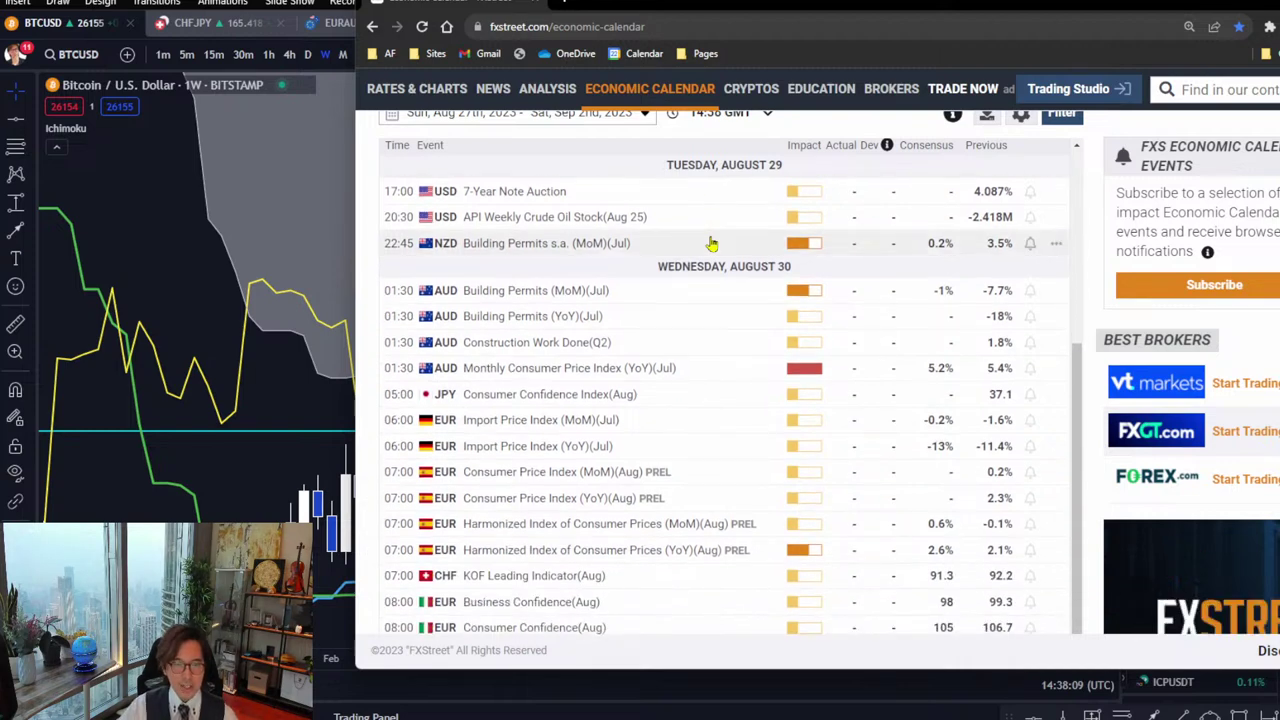
{"action": "scroll", "coordinate": [711, 243], "scroll_direction": "down", "scroll_amount": 3}
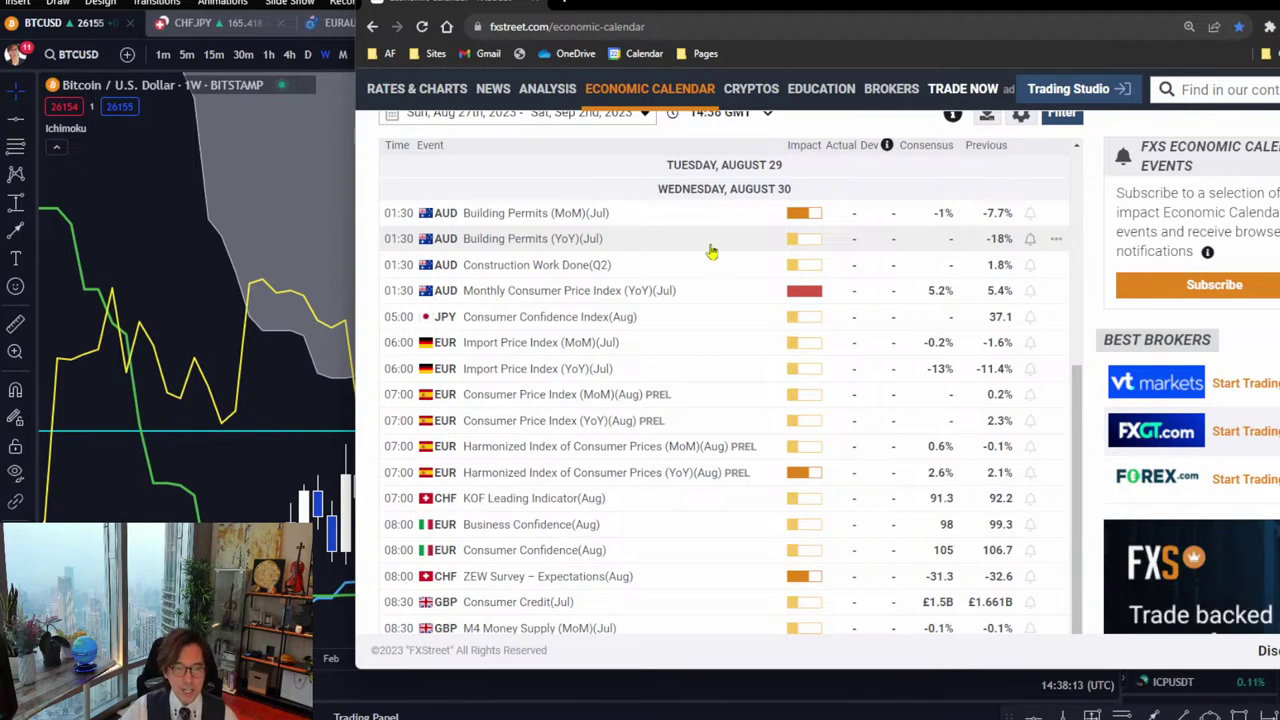
{"action": "scroll", "coordinate": [711, 246], "scroll_direction": "down", "scroll_amount": 5}
{"action": "scroll", "coordinate": [711, 252], "scroll_direction": "down", "scroll_amount": 15}
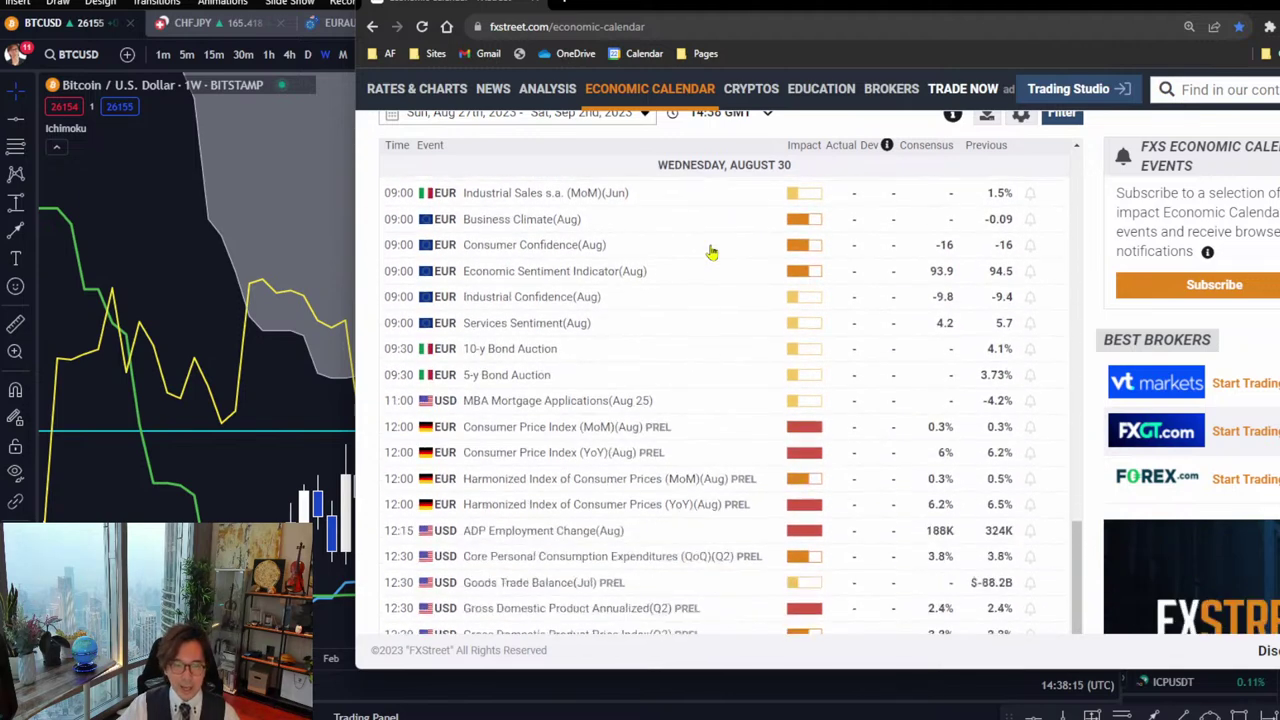
{"action": "scroll", "coordinate": [1081, 316], "scroll_direction": "down", "scroll_amount": 3}
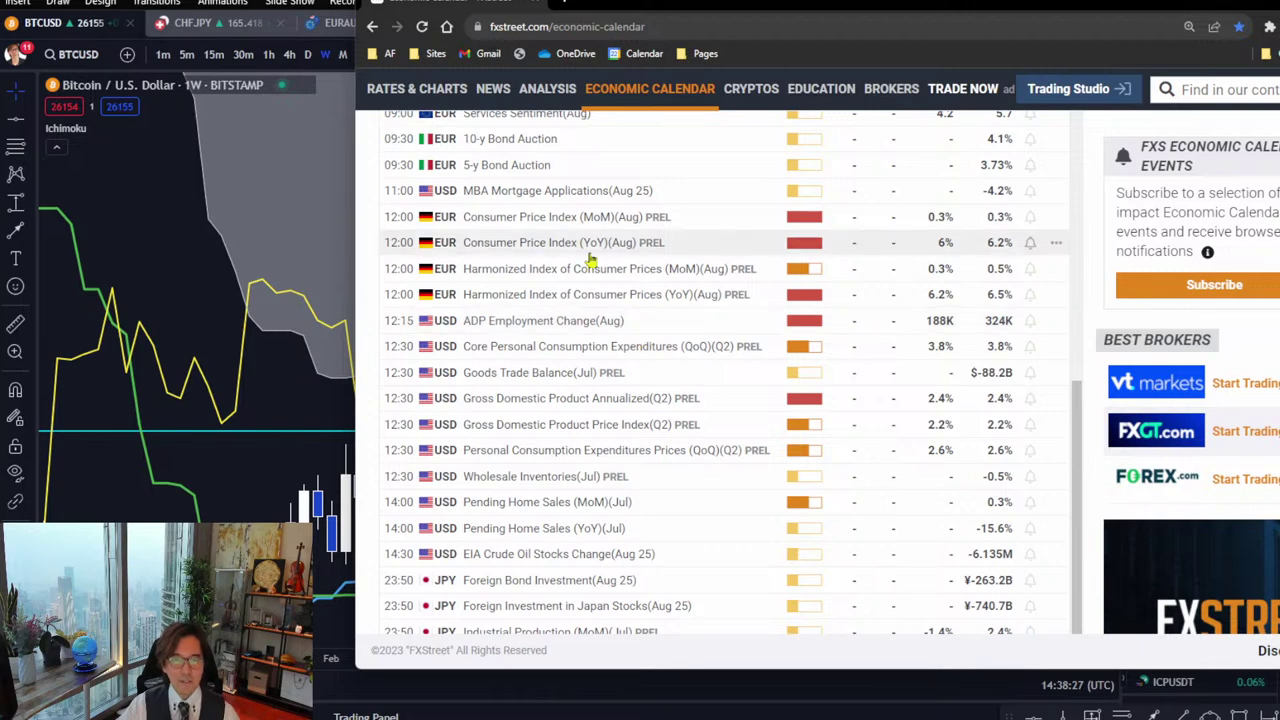
{"action": "scroll", "coordinate": [735, 305], "scroll_direction": "down", "scroll_amount": 1}
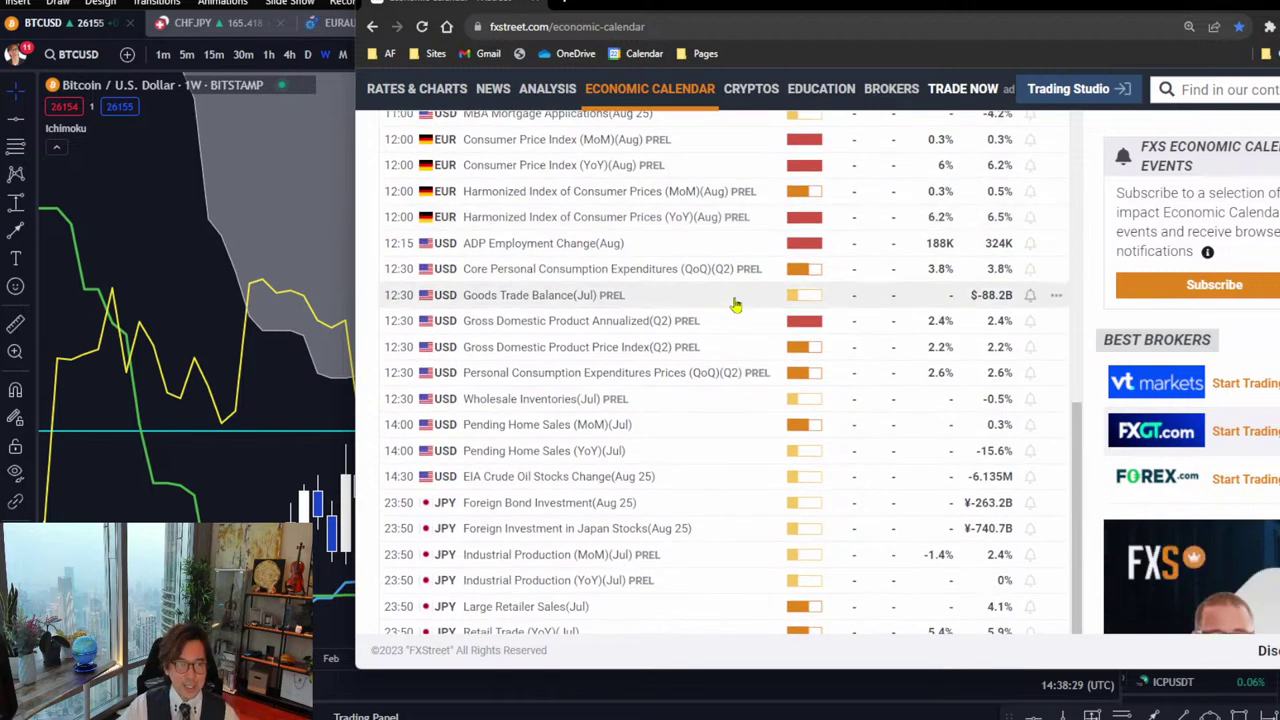
{"action": "scroll", "coordinate": [735, 305], "scroll_direction": "down", "scroll_amount": 5}
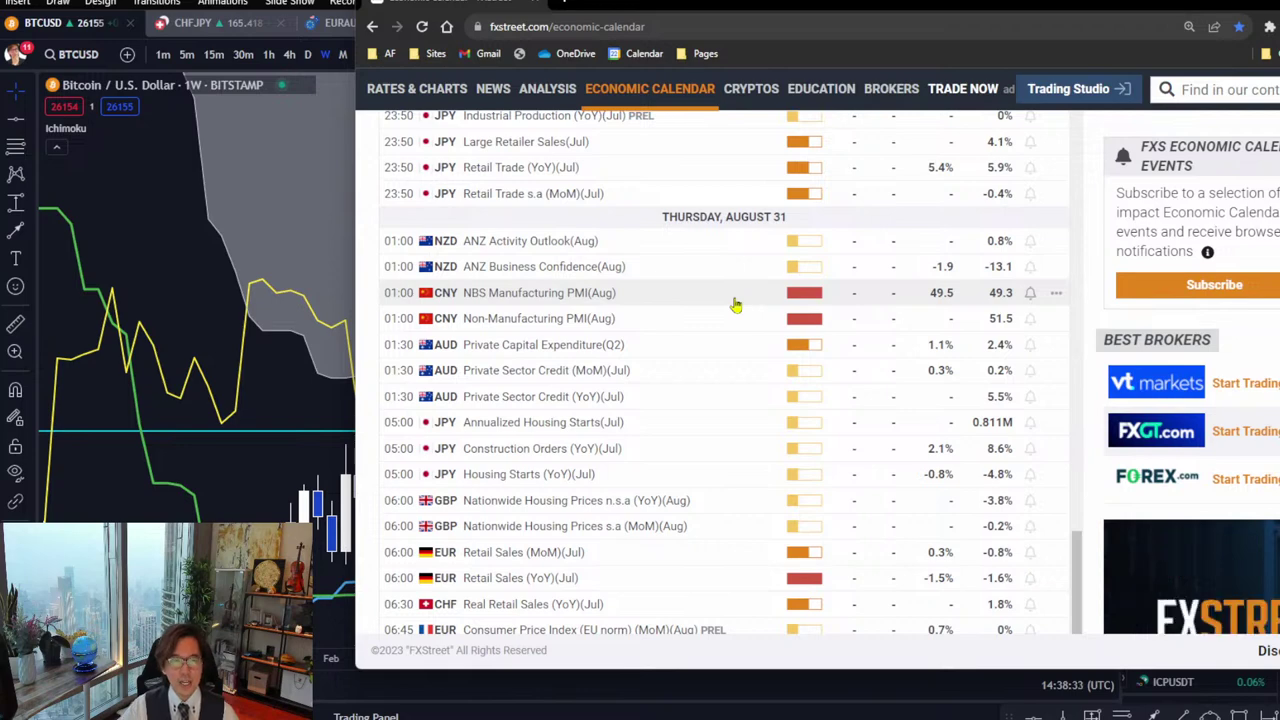
{"action": "scroll", "coordinate": [735, 305], "scroll_direction": "down", "scroll_amount": 3}
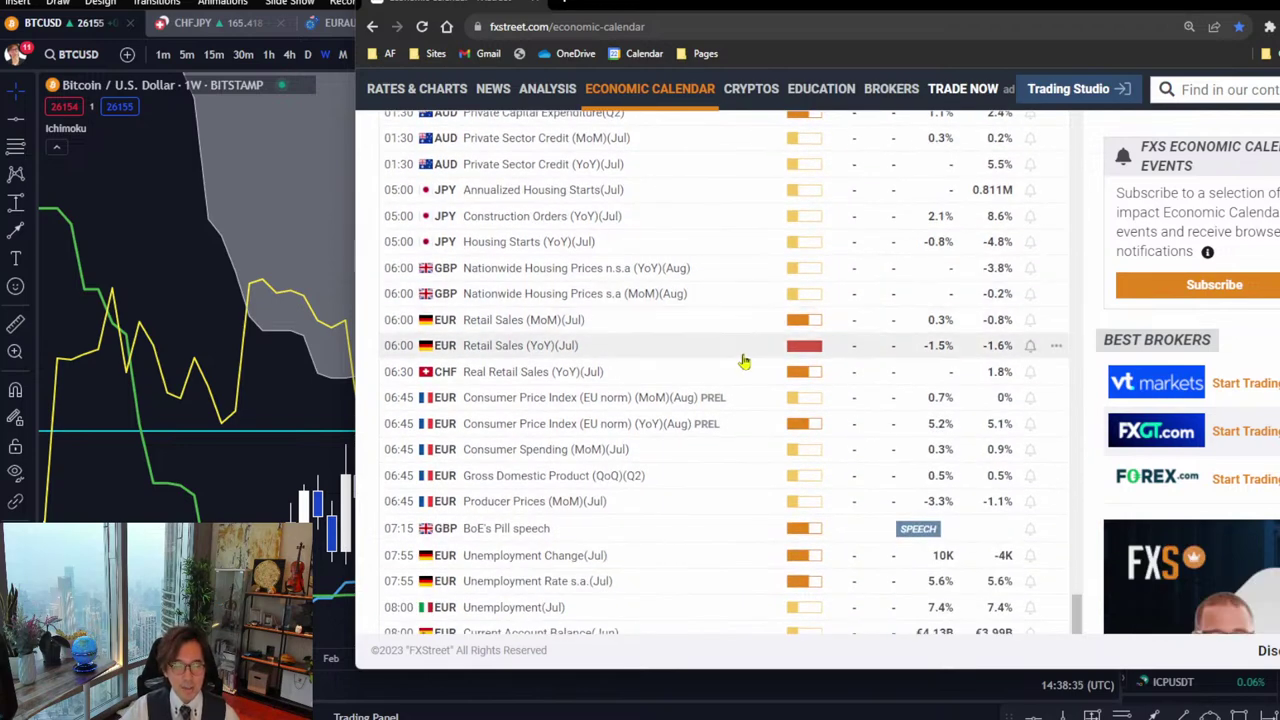
{"action": "scroll", "coordinate": [740, 357], "scroll_direction": "down", "scroll_amount": 5}
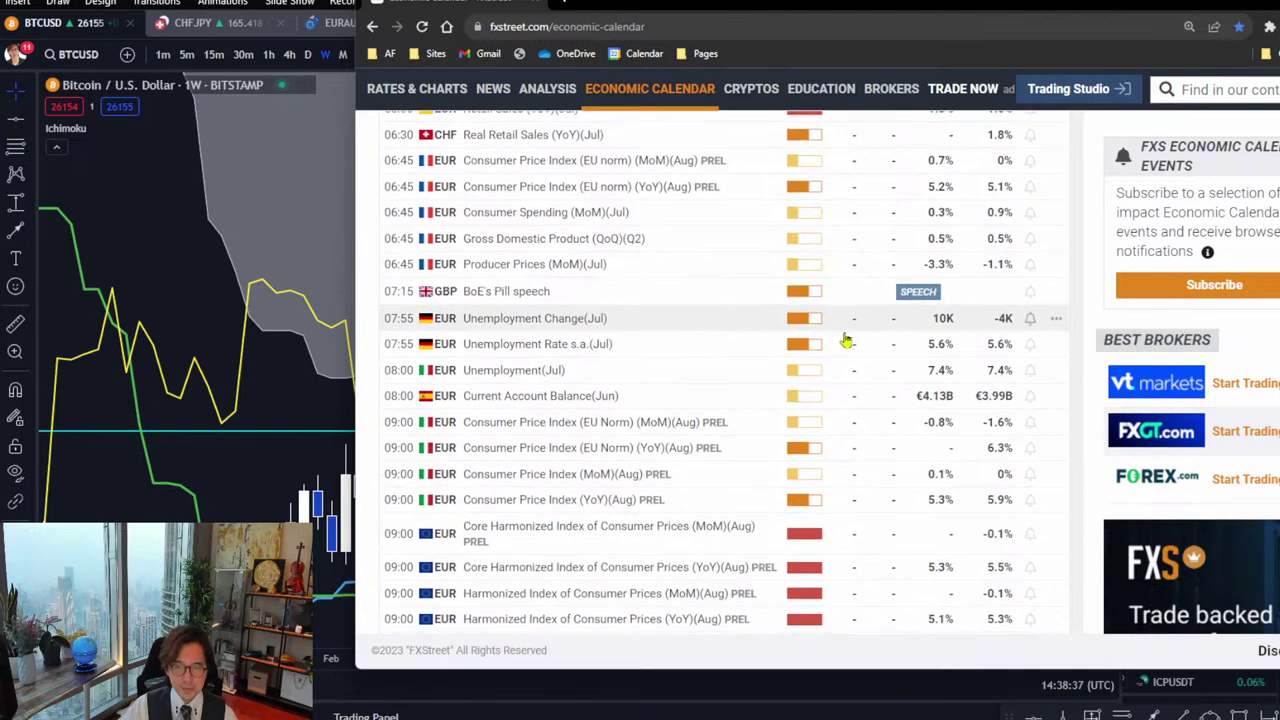
{"action": "scroll", "coordinate": [1087, 305], "scroll_direction": "down", "scroll_amount": 1}
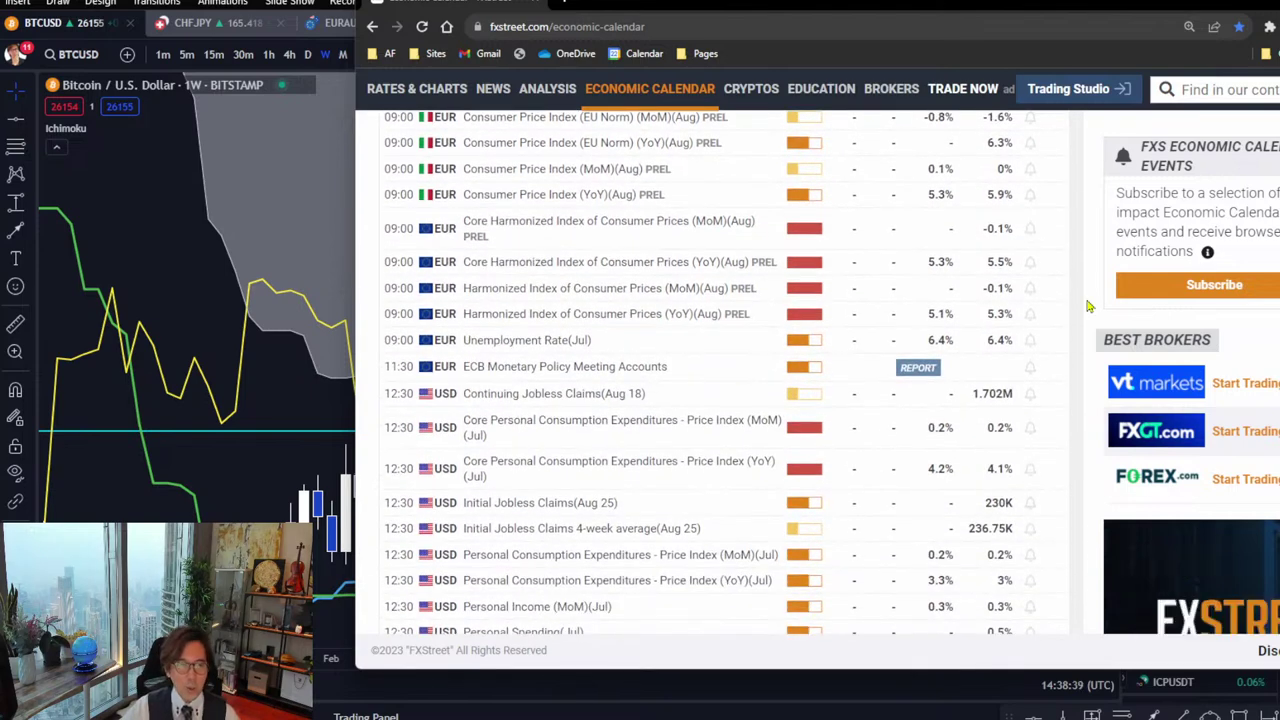
{"action": "scroll", "coordinate": [985, 298], "scroll_direction": "down", "scroll_amount": 1}
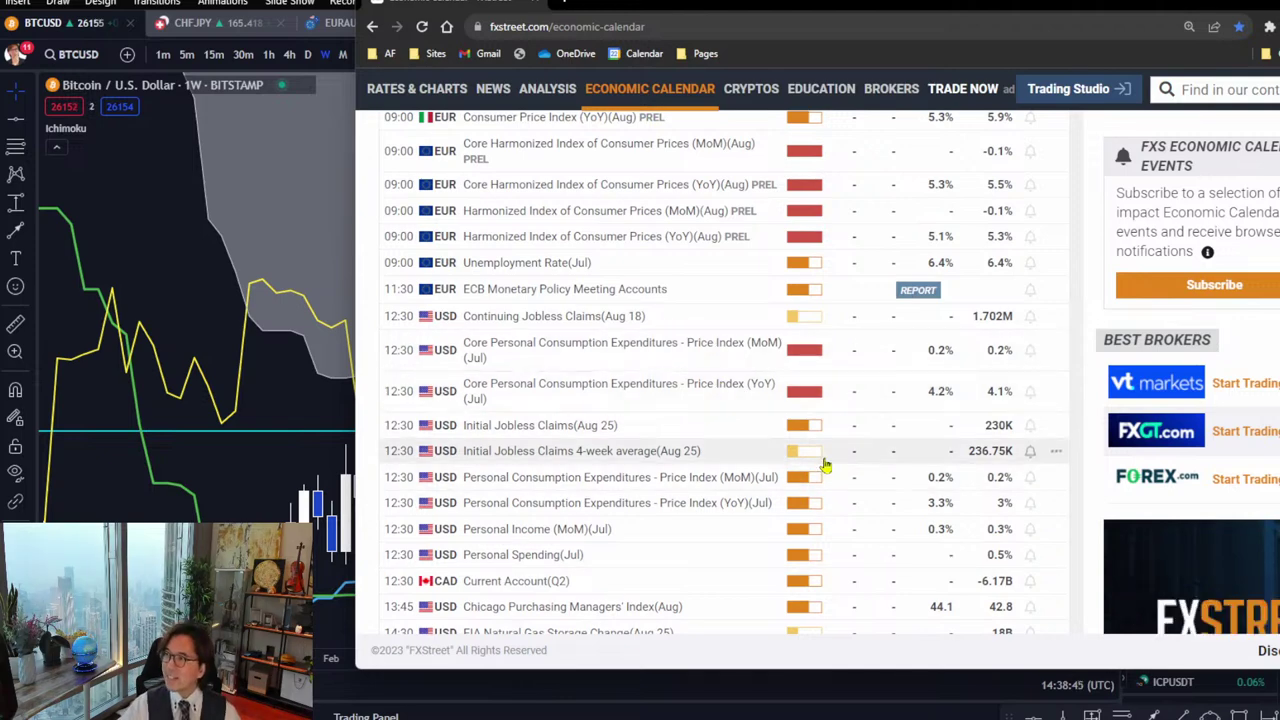
{"action": "scroll", "coordinate": [824, 465], "scroll_direction": "down", "scroll_amount": 3}
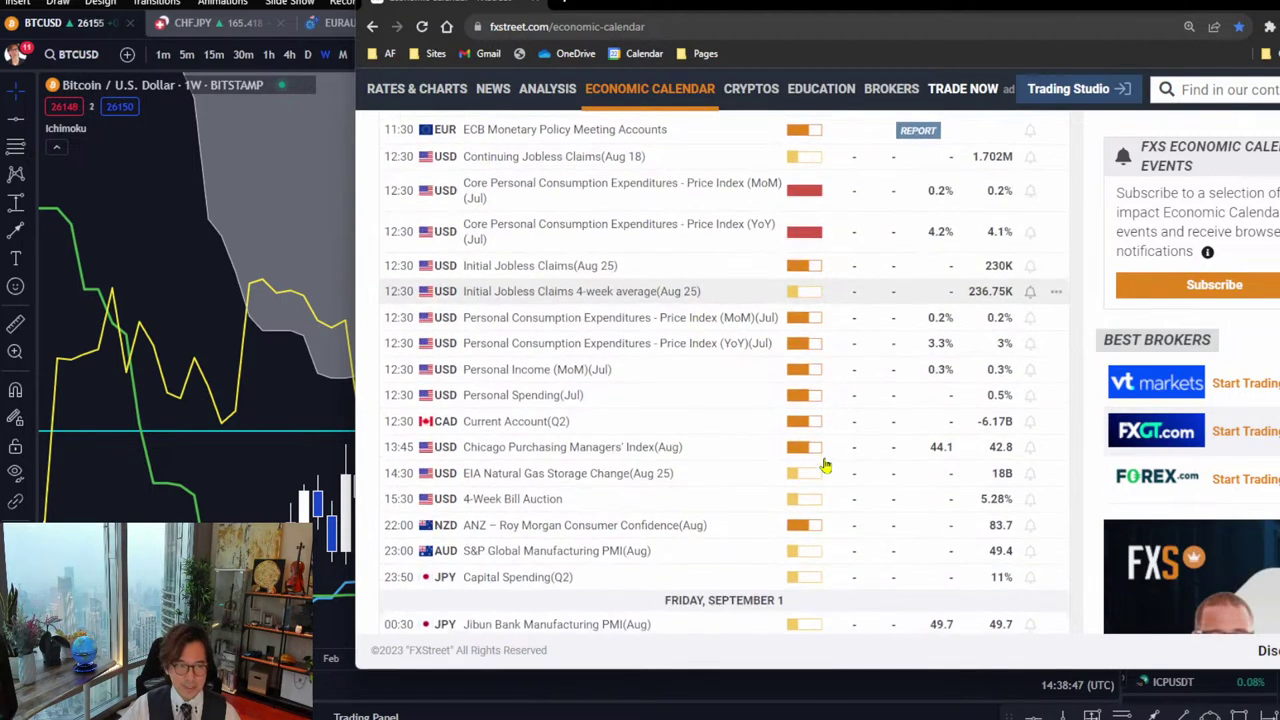
{"action": "scroll", "coordinate": [1150, 355], "scroll_direction": "down", "scroll_amount": 3}
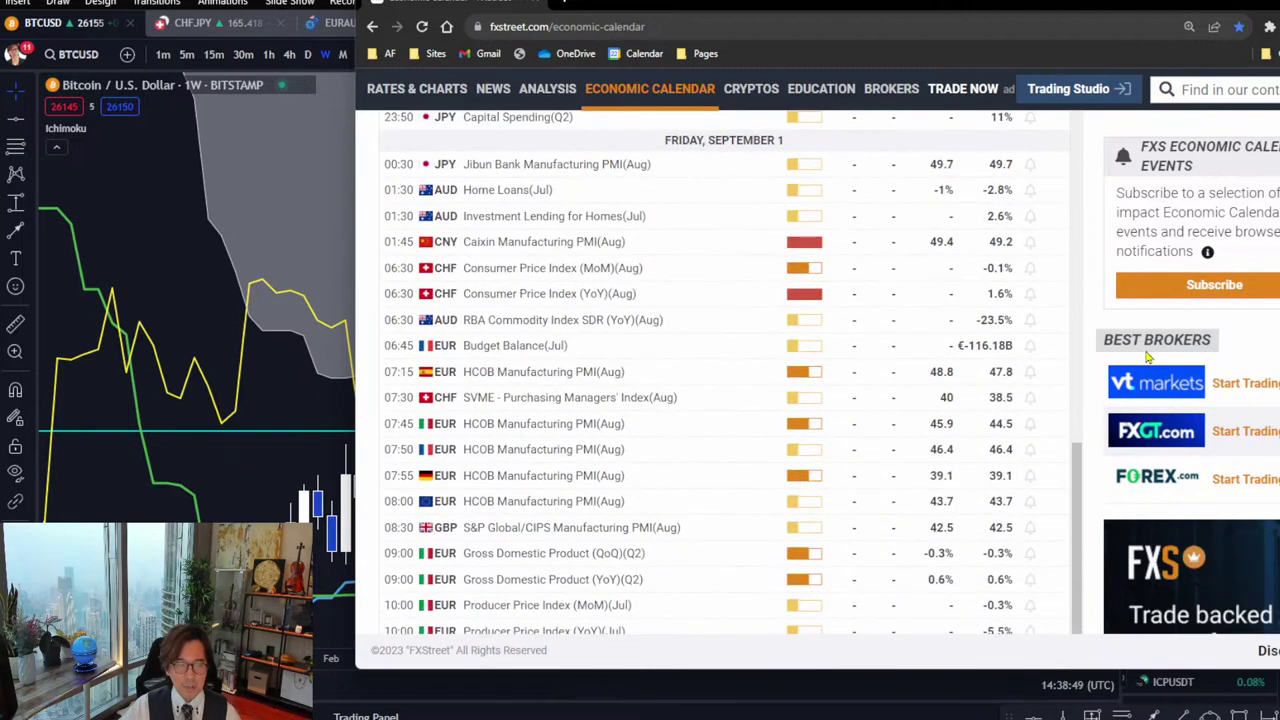
{"action": "scroll", "coordinate": [1148, 357], "scroll_direction": "down", "scroll_amount": 1}
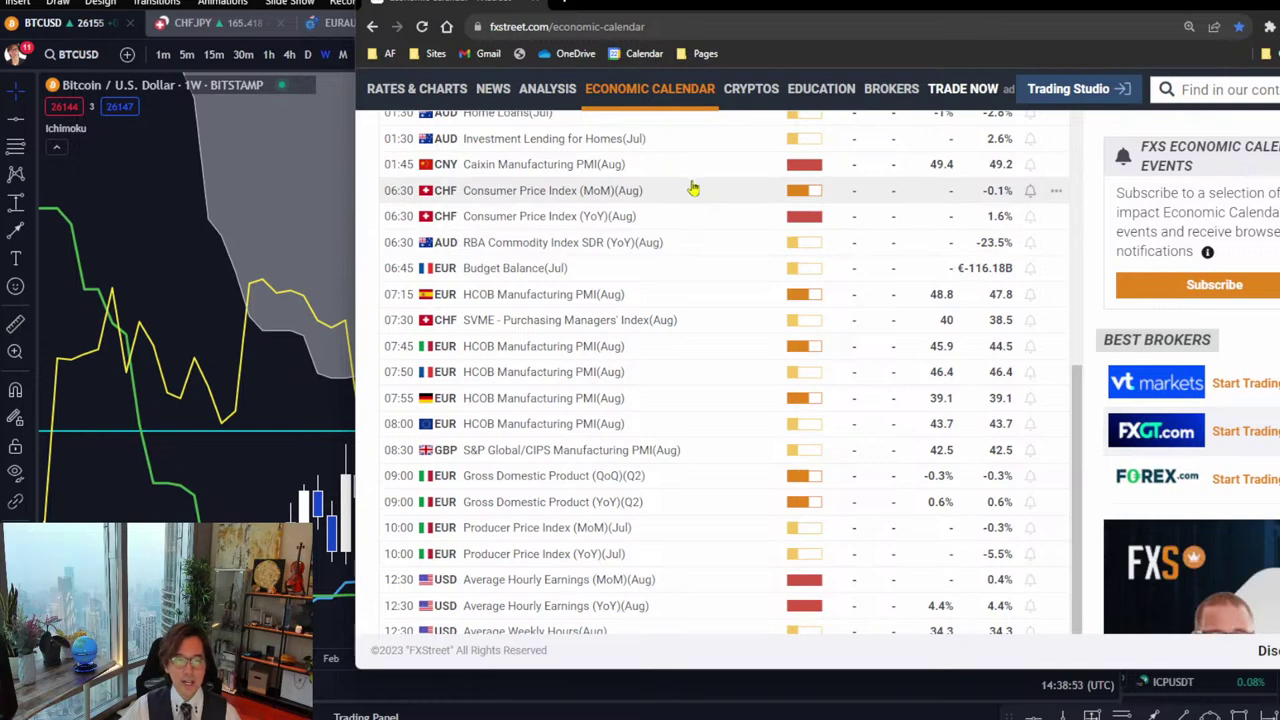
{"action": "scroll", "coordinate": [697, 194], "scroll_direction": "down", "scroll_amount": 2}
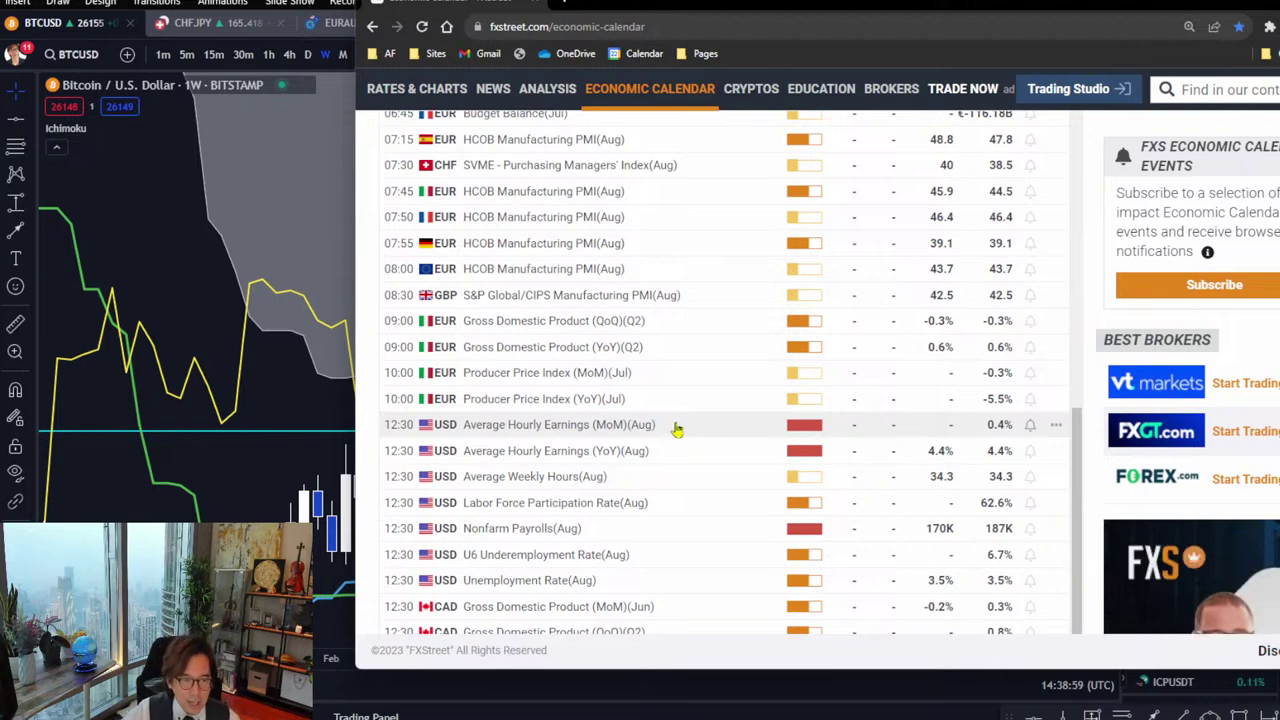
{"action": "scroll", "coordinate": [676, 428], "scroll_direction": "down", "scroll_amount": 1}
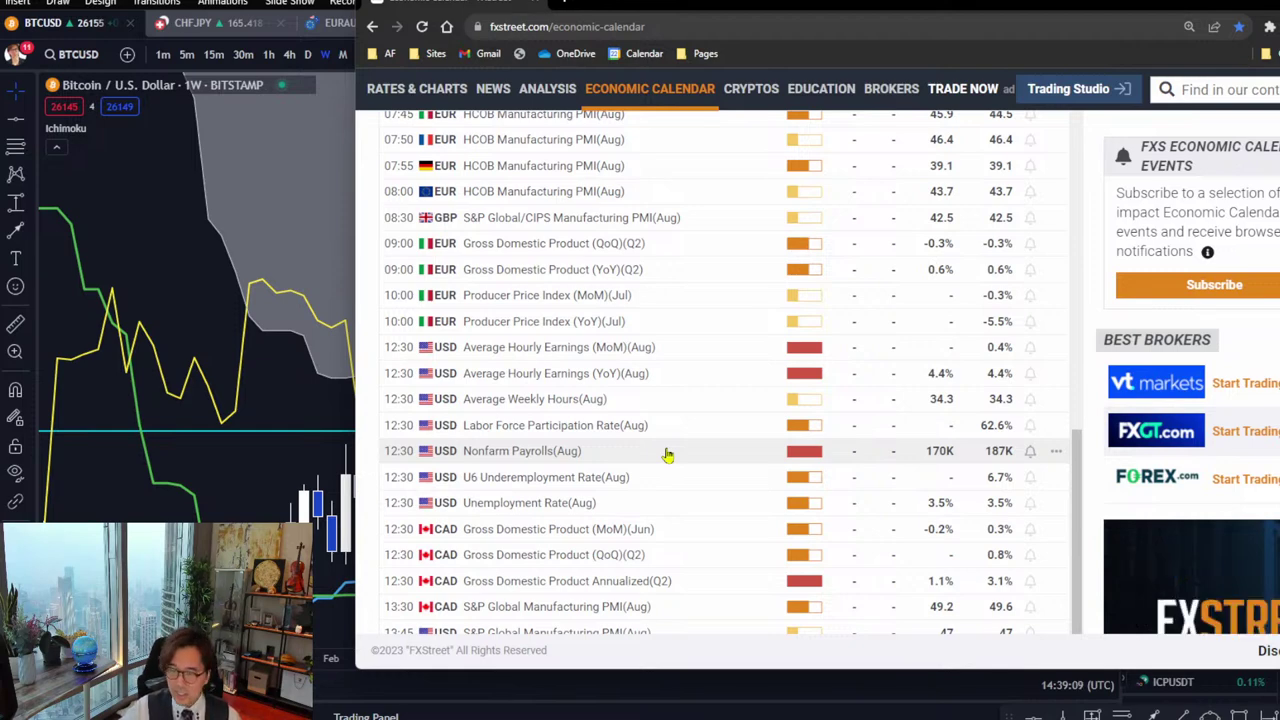
{"action": "scroll", "coordinate": [668, 455], "scroll_direction": "down", "scroll_amount": 3}
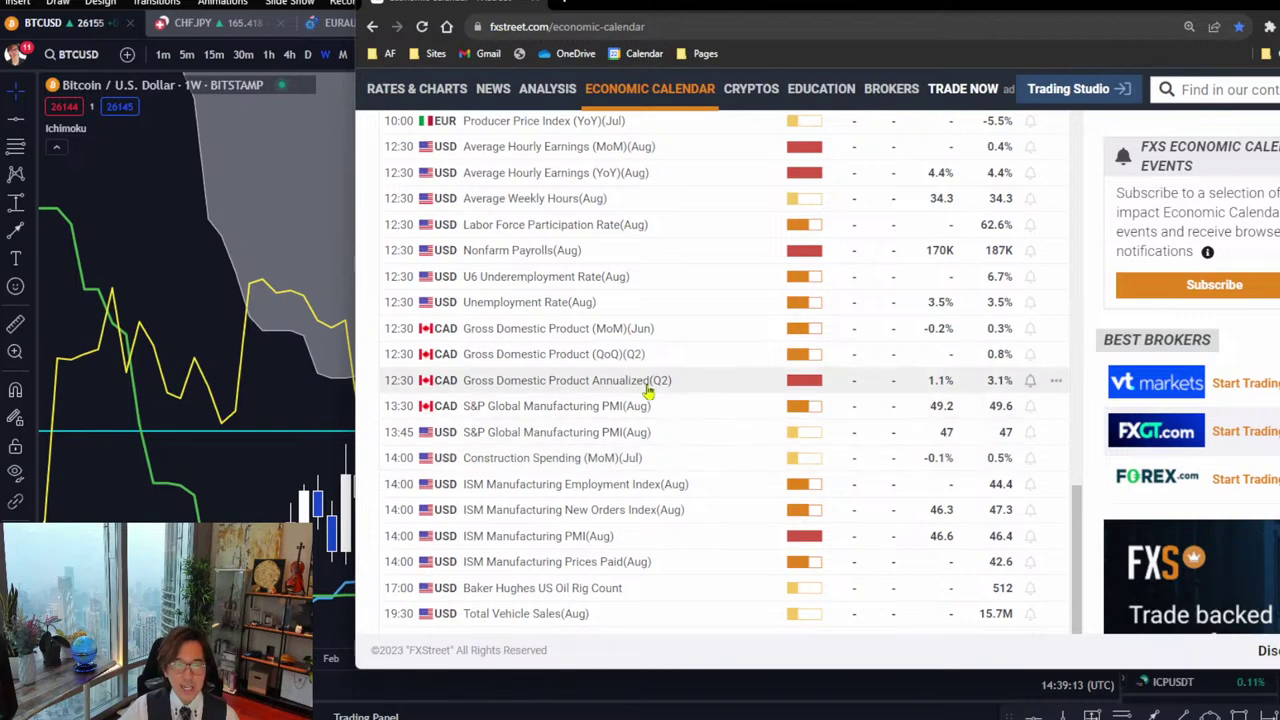
{"action": "scroll", "coordinate": [700, 395], "scroll_direction": "down", "scroll_amount": 2}
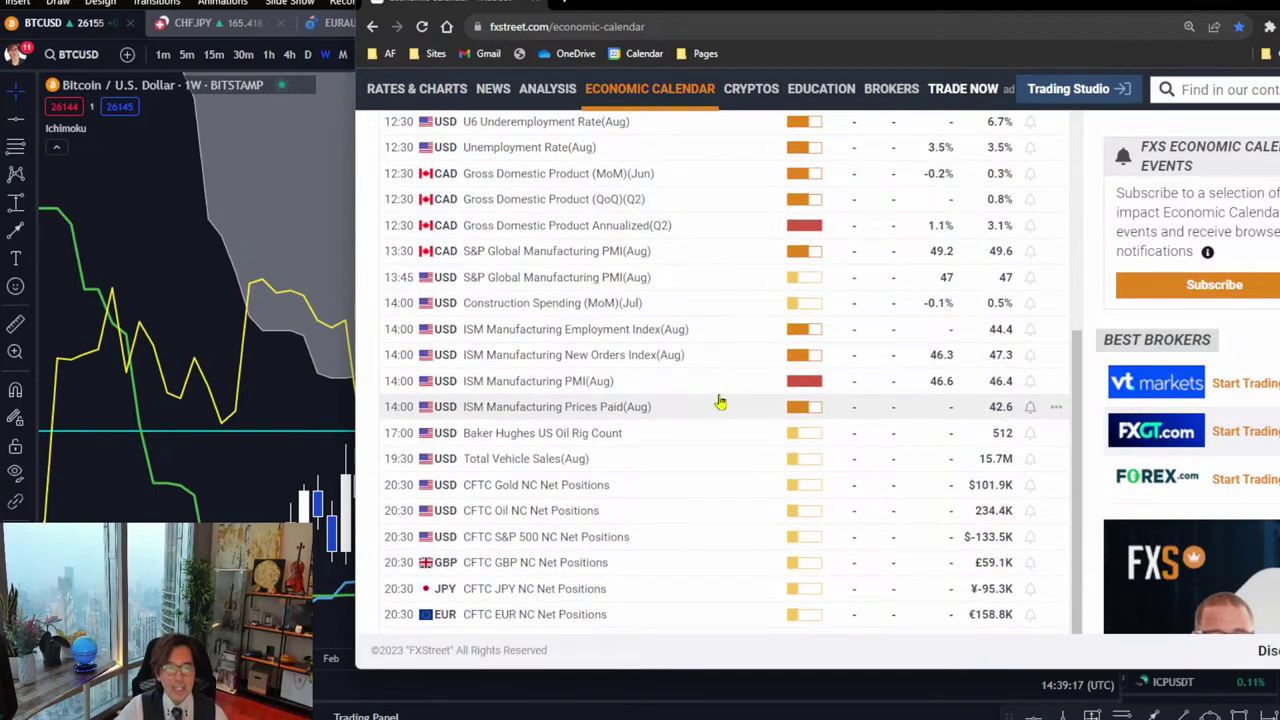
{"action": "scroll", "coordinate": [708, 368], "scroll_direction": "down", "scroll_amount": 3}
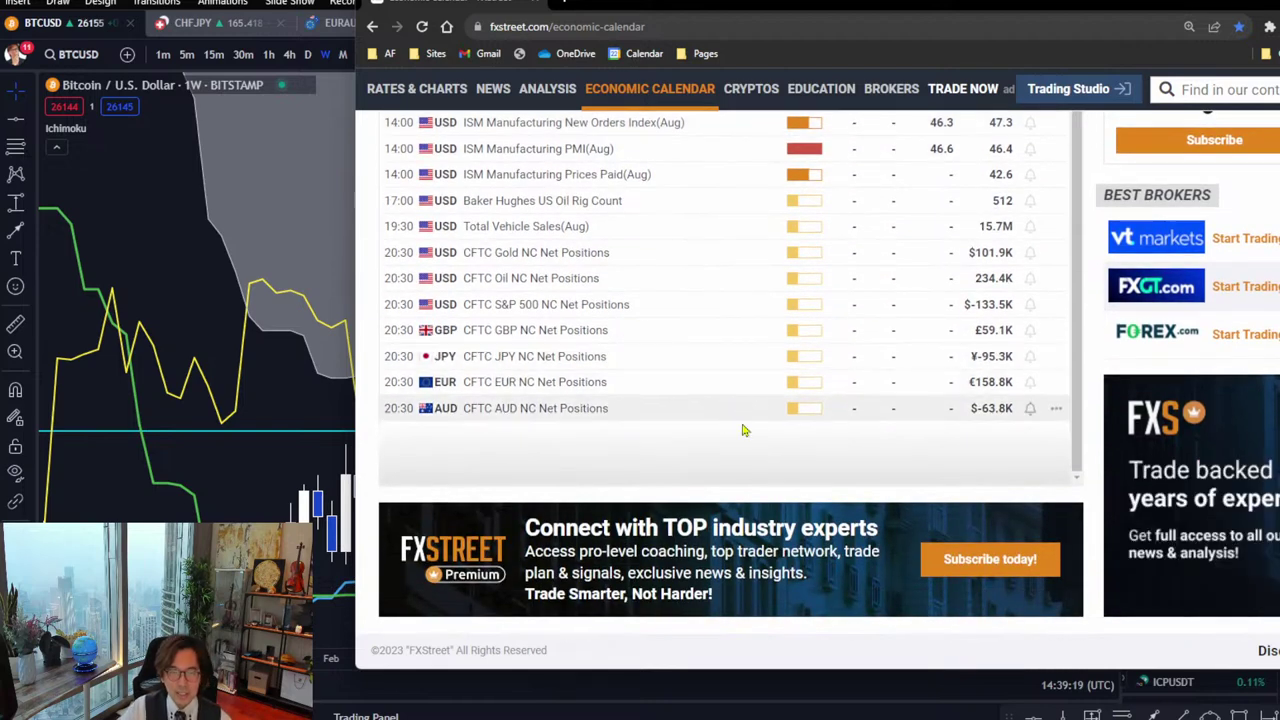
{"action": "scroll", "coordinate": [788, 475], "scroll_direction": "up", "scroll_amount": 3}
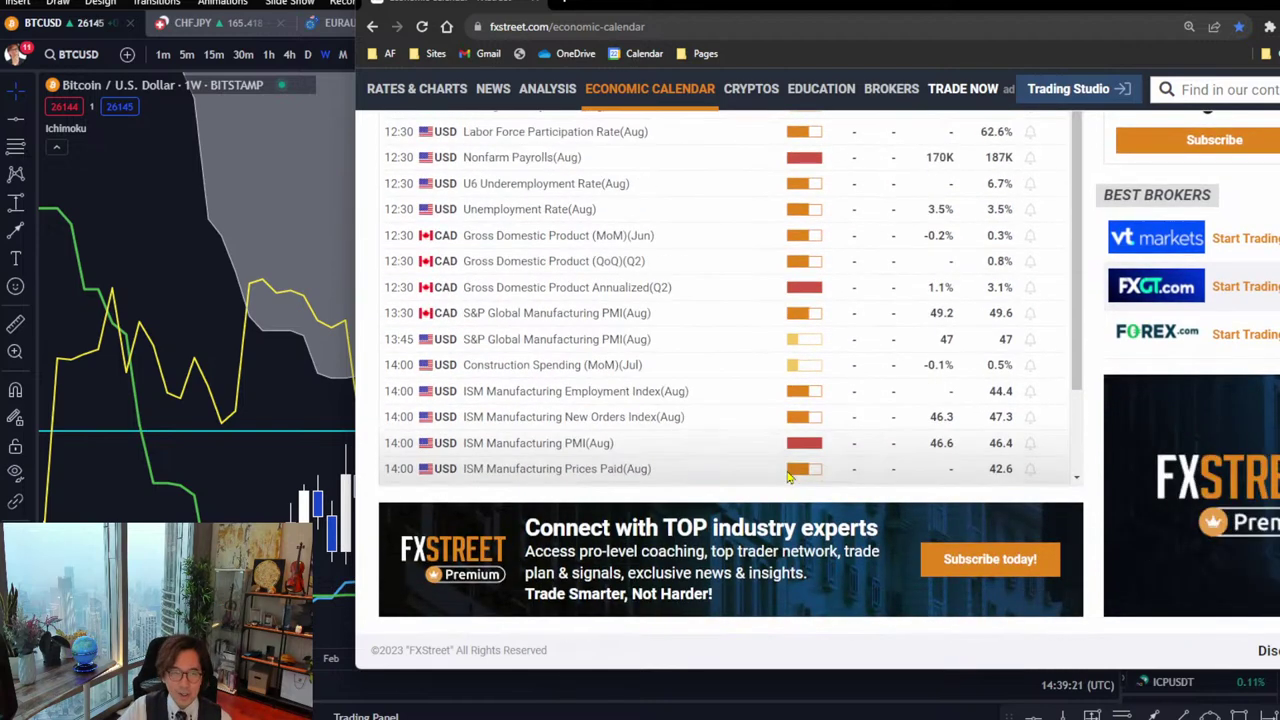
{"action": "scroll", "coordinate": [1094, 550], "scroll_direction": "up", "scroll_amount": 5}
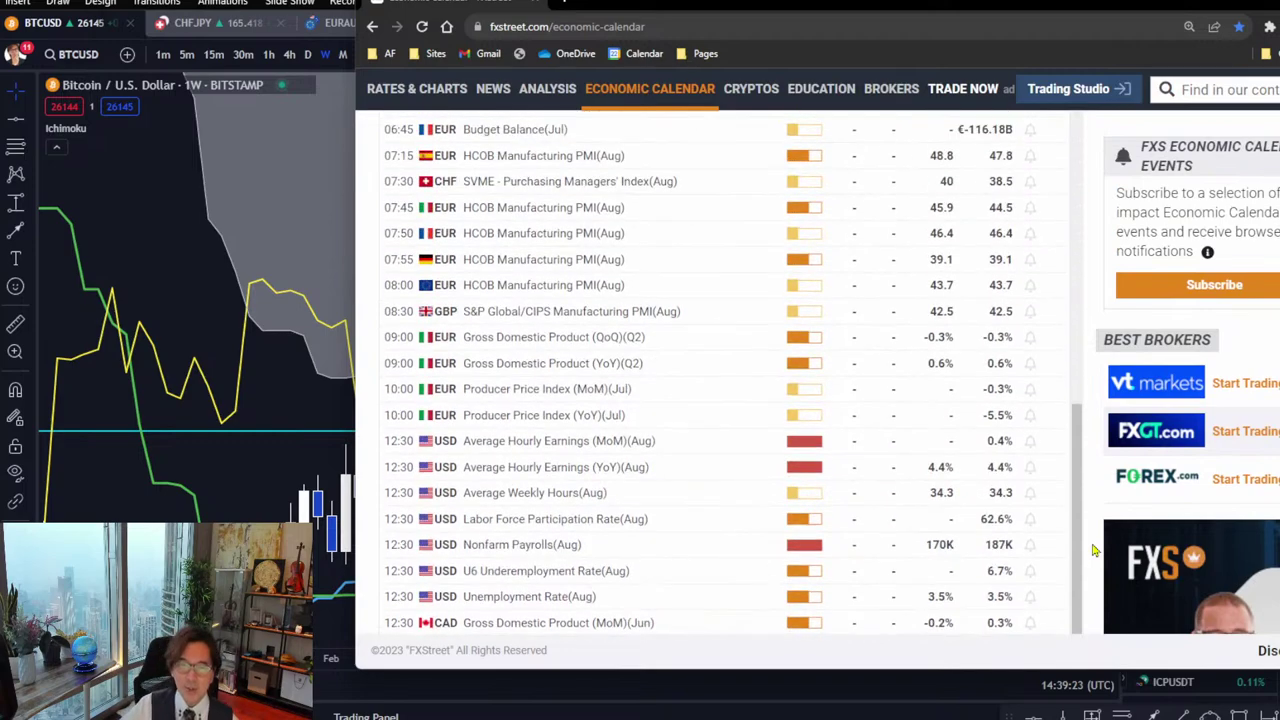
{"action": "scroll", "coordinate": [1094, 550], "scroll_direction": "up", "scroll_amount": 5}
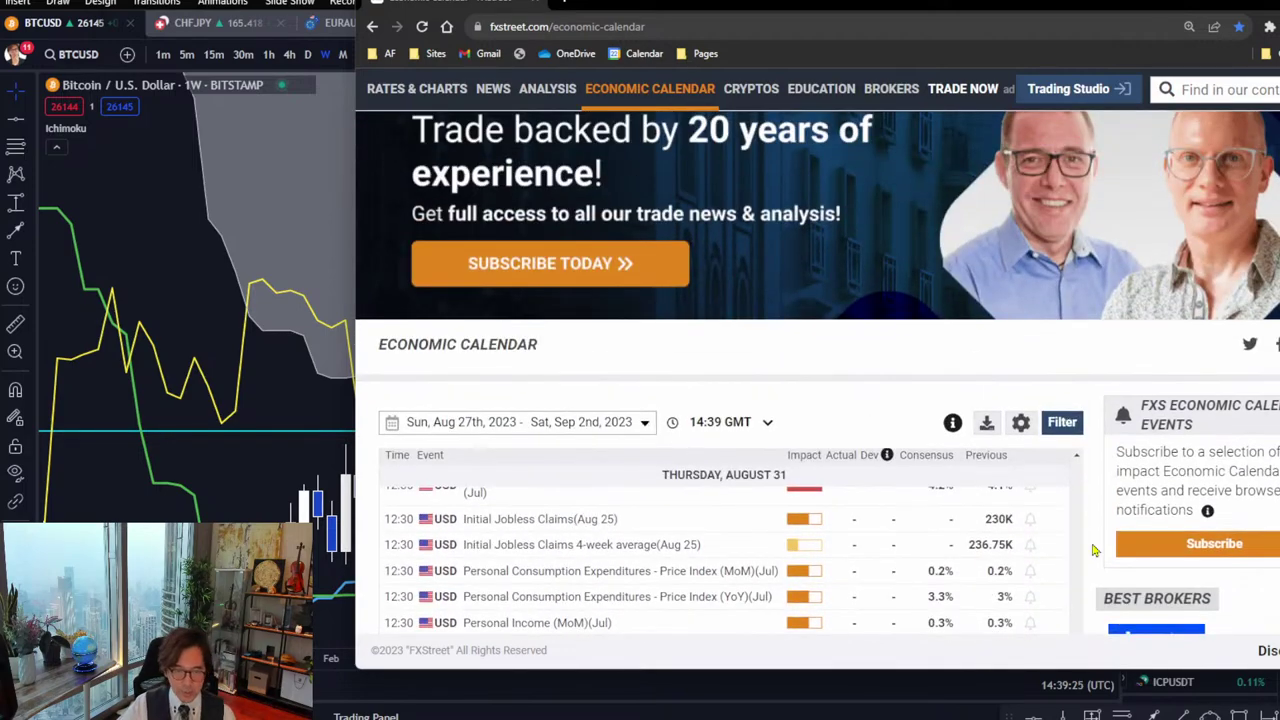
{"action": "scroll", "coordinate": [1094, 550], "scroll_direction": "down", "scroll_amount": 3}
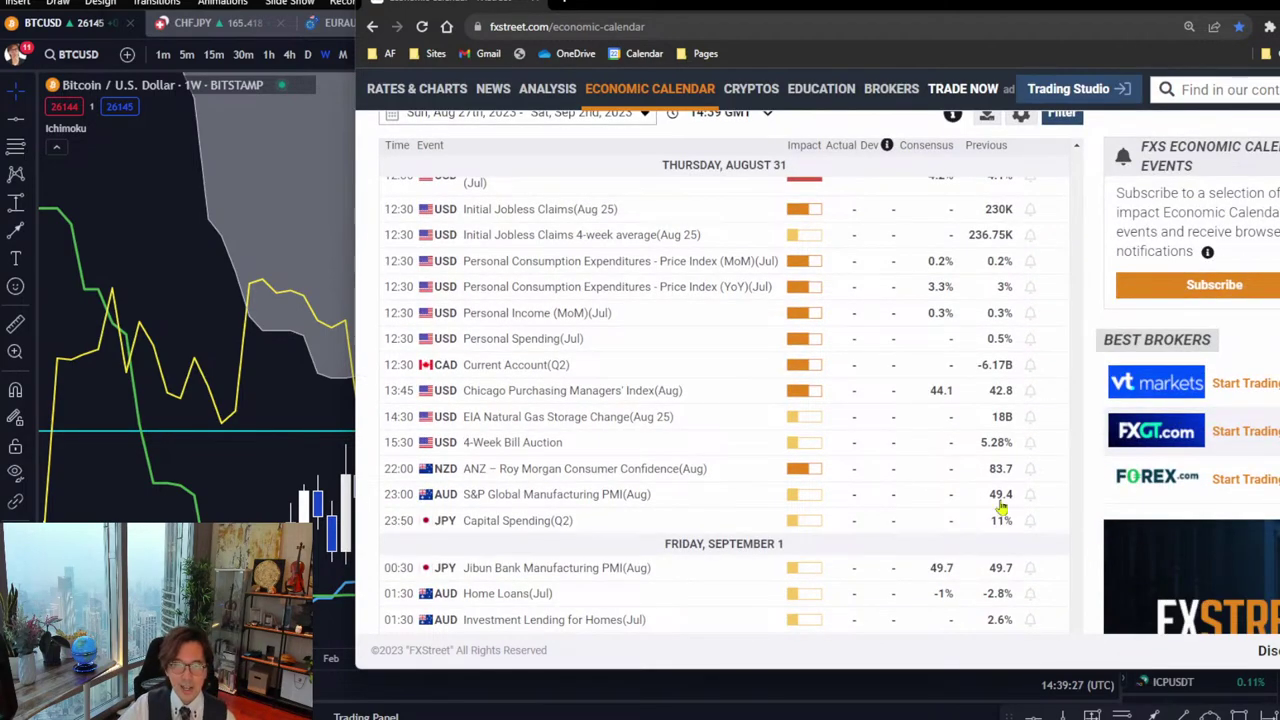
{"action": "scroll", "coordinate": [810, 466], "scroll_direction": "up", "scroll_amount": 8}
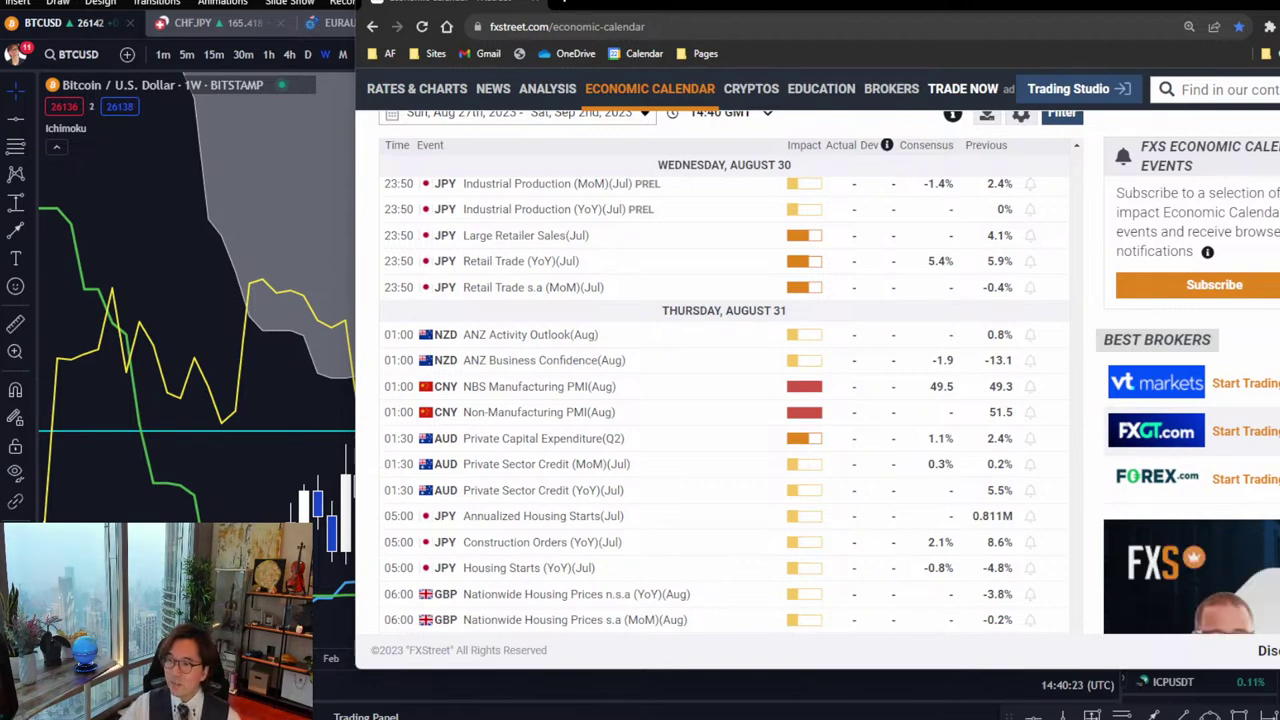
{"action": "left_click", "coordinate": [339, 221]}
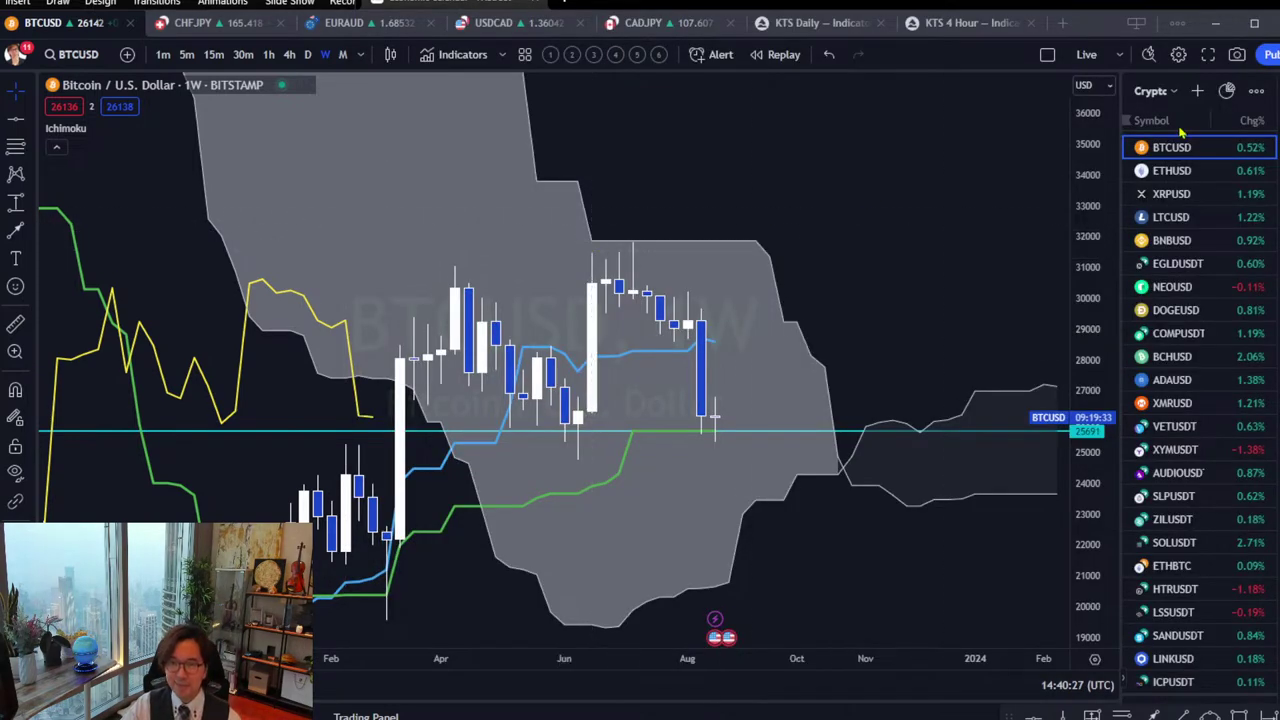
Load the Forex watchlist and open the EURJPY weekly chart, framing the recent candles.
{"action": "left_click", "coordinate": [1153, 95]}
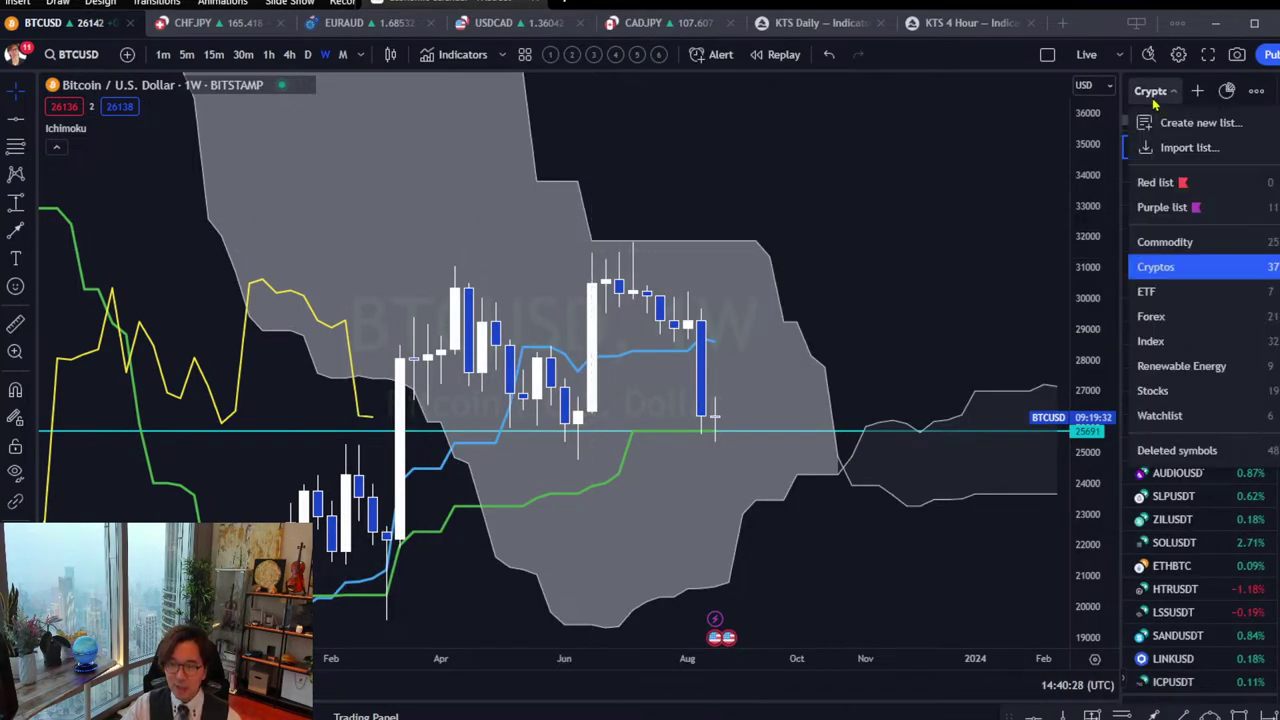
{"action": "left_click", "coordinate": [1205, 316]}
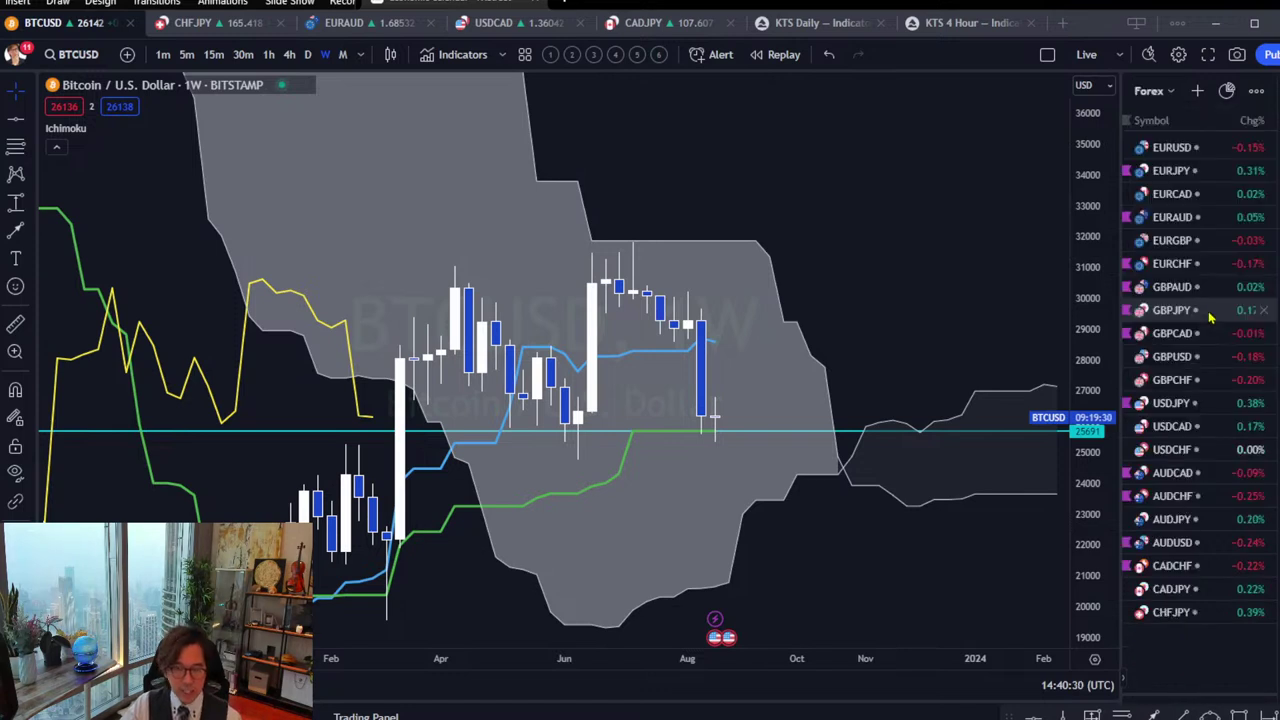
{"action": "left_click", "coordinate": [1187, 176]}
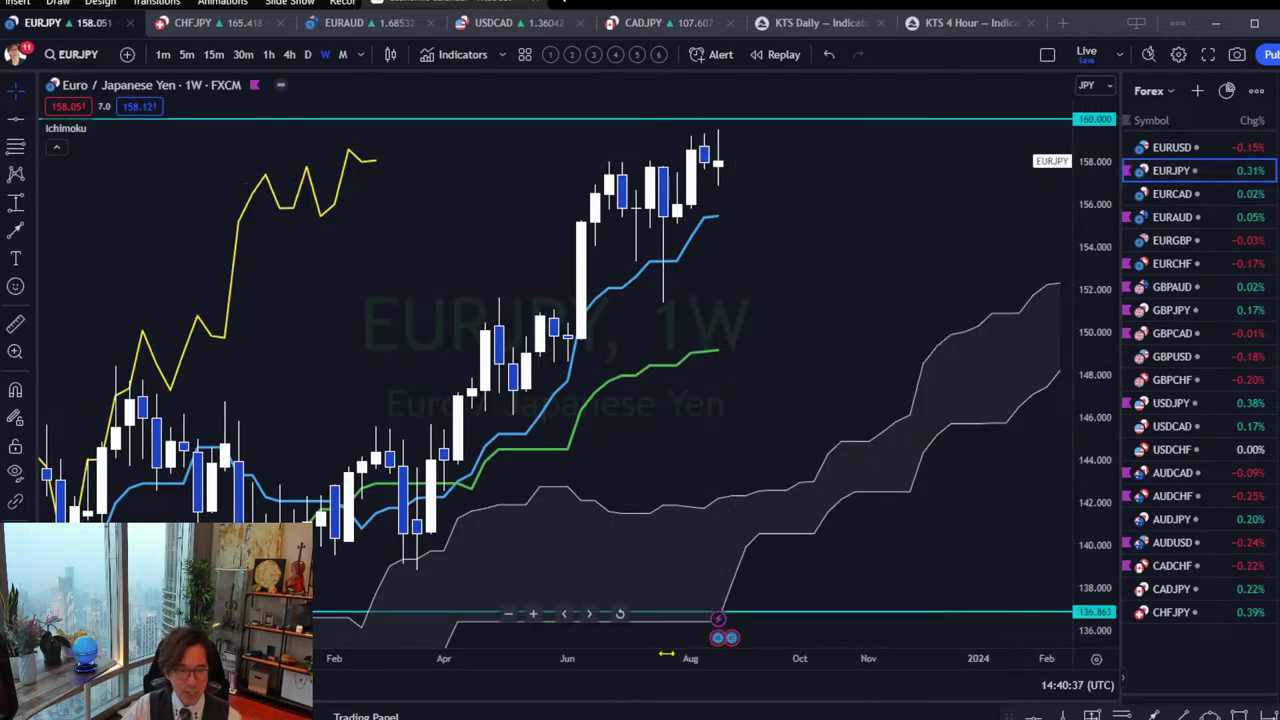
{"action": "scroll", "coordinate": [679, 629], "scroll_direction": "down", "scroll_amount": 3}
{"action": "left_click_drag", "start_coordinate": [803, 323], "coordinate": [665, 492]}
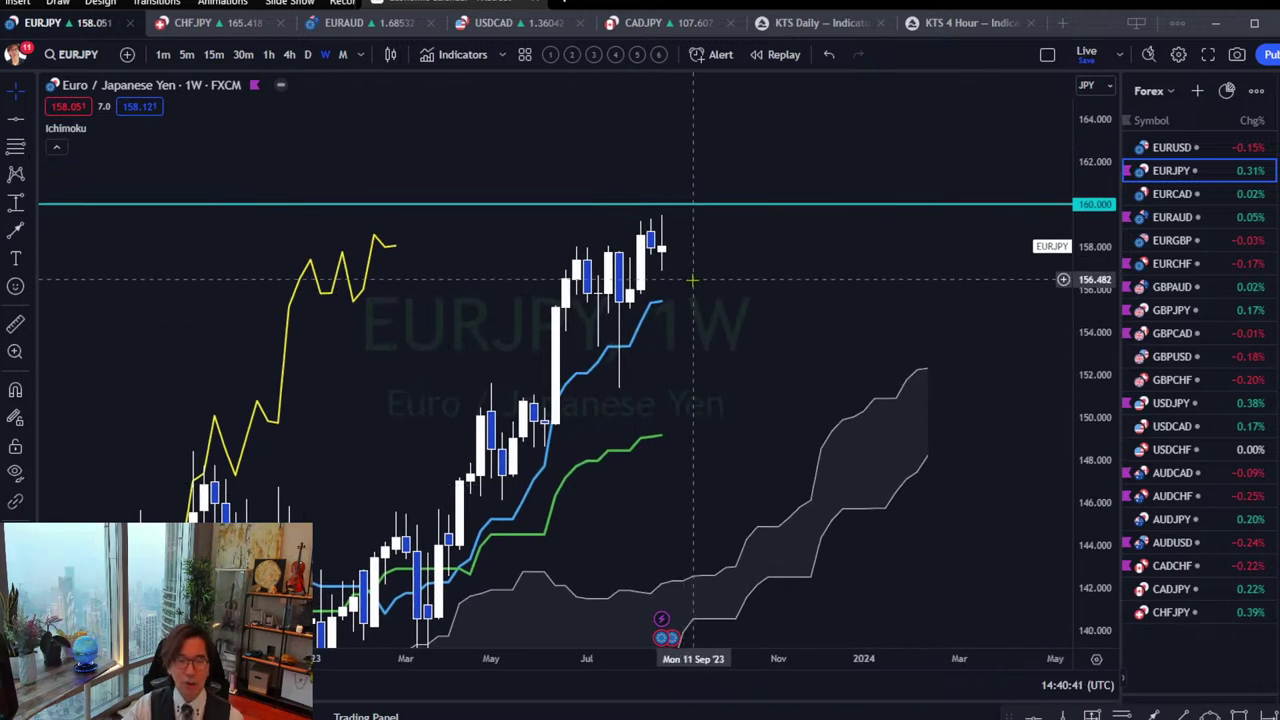
Step through the EURAUD and EURCHF weekly charts, reframing each to show the arrows and lower target.
{"action": "key", "text": "Down"}
{"action": "key", "text": "Down"}
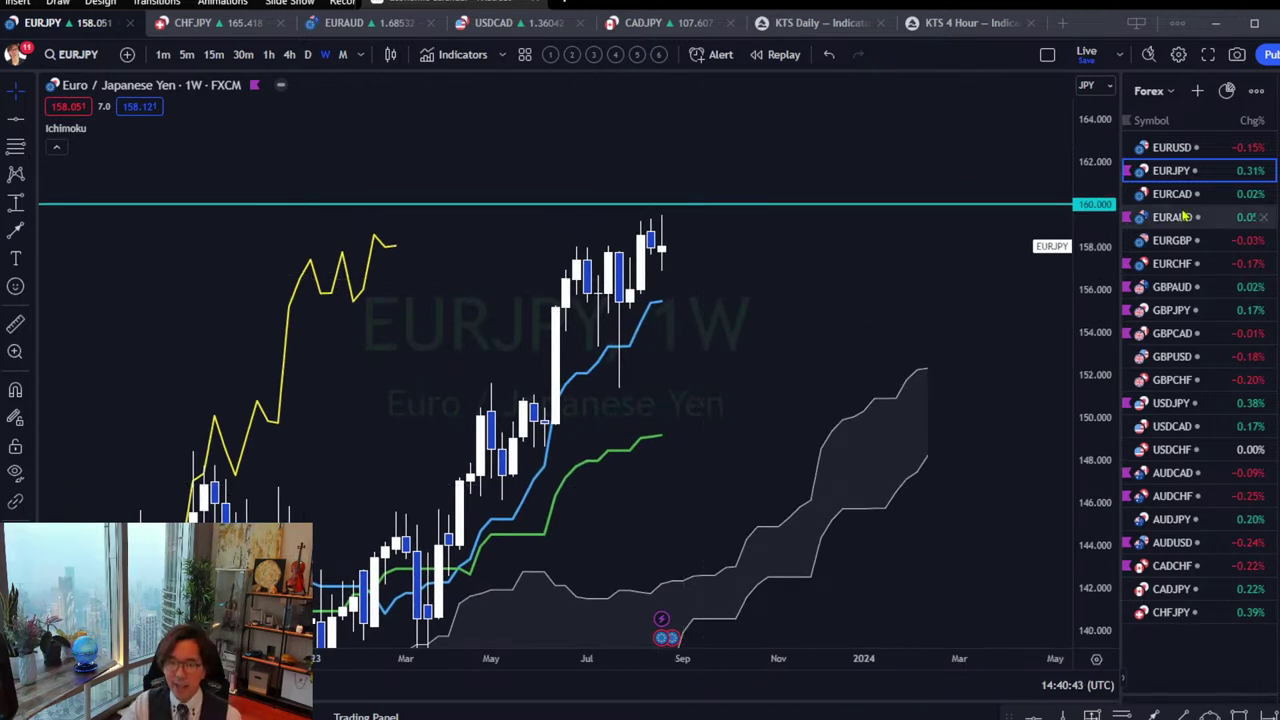
{"action": "left_click_drag", "start_coordinate": [770, 216], "coordinate": [765, 336]}
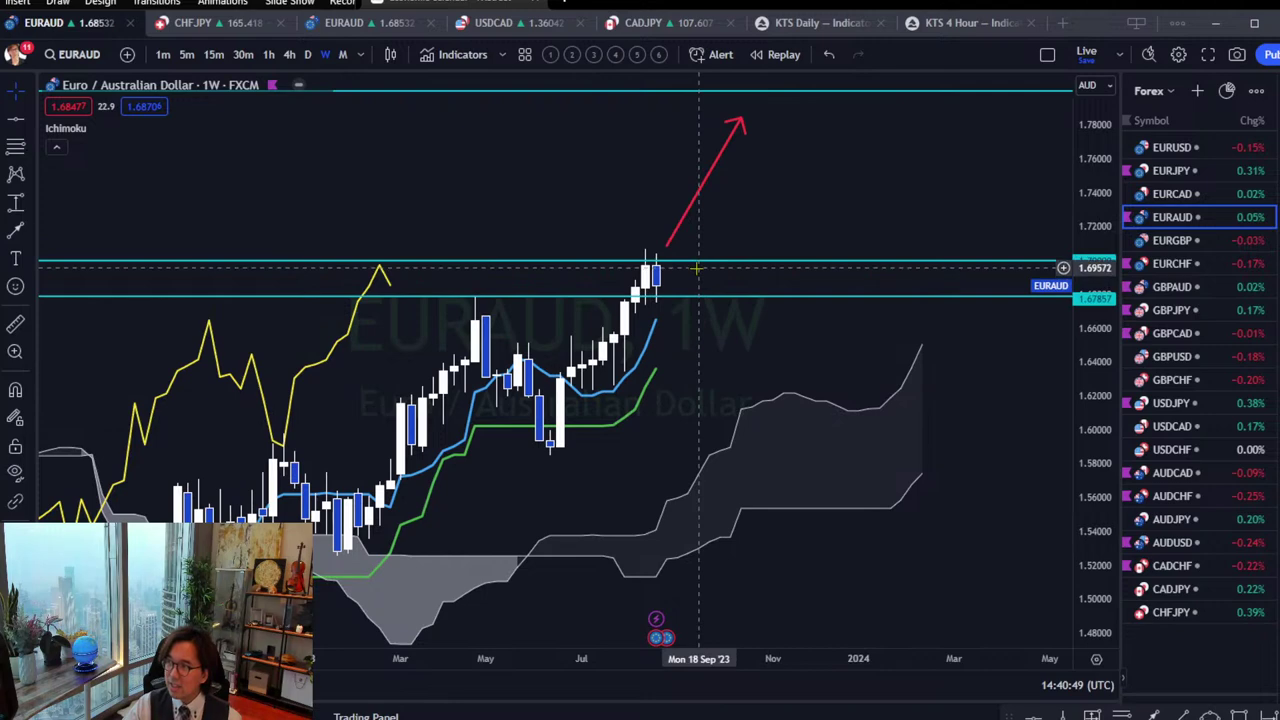
{"action": "left_click", "coordinate": [1188, 262]}
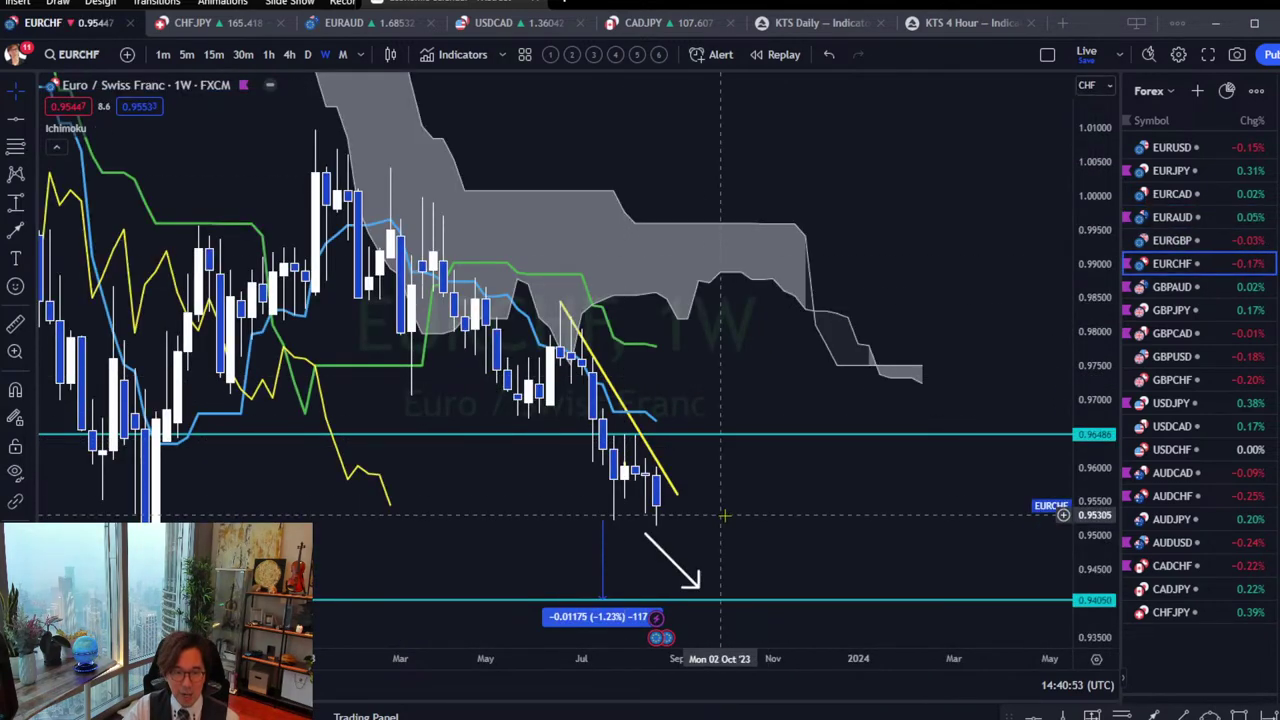
{"action": "left_click_drag", "start_coordinate": [712, 514], "coordinate": [758, 312]}
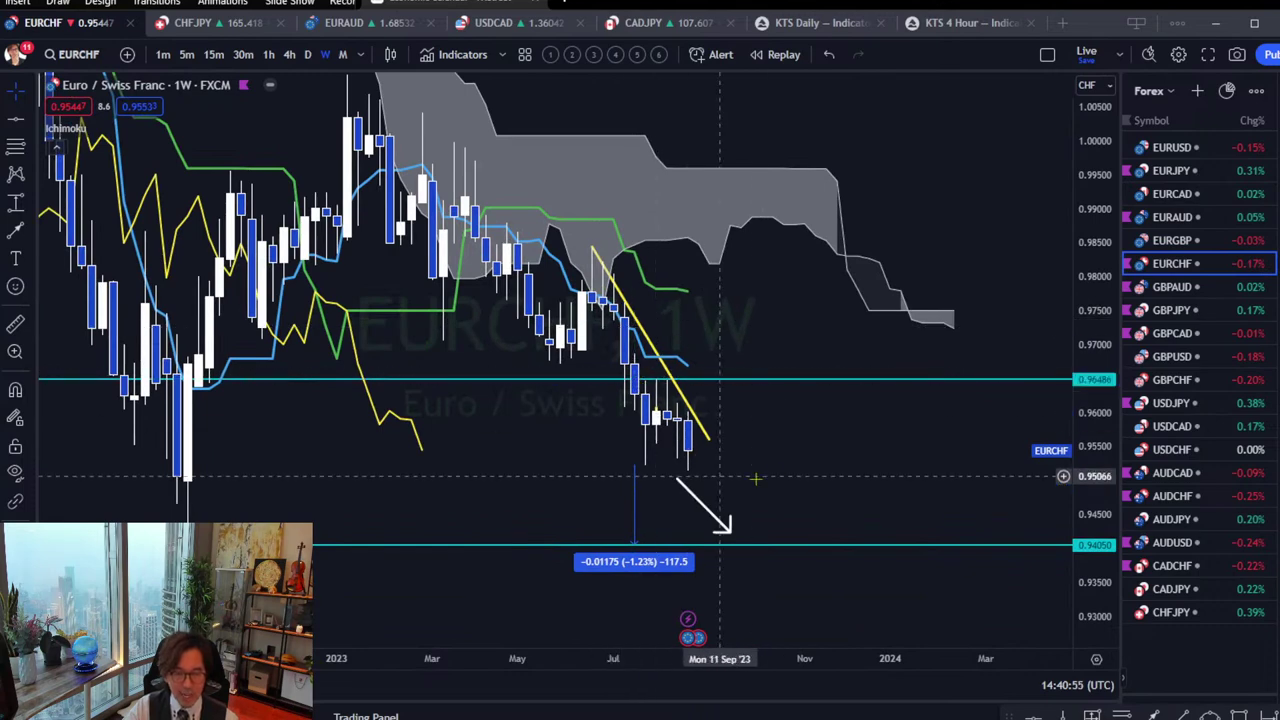
{"action": "left_click_drag", "start_coordinate": [751, 471], "coordinate": [737, 400]}
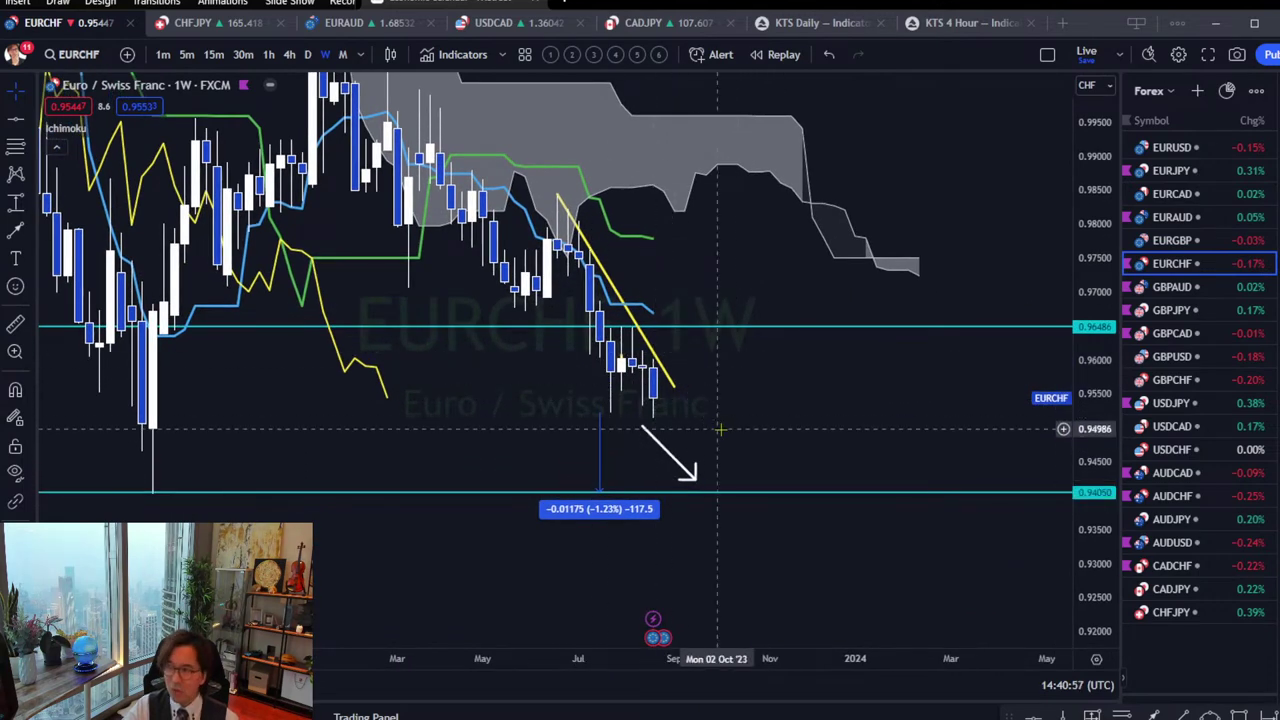
Review the GBPAUD, GBPJPY and GBPCAD weekly charts, ending on USDJPY.
{"action": "left_click", "coordinate": [1172, 290]}
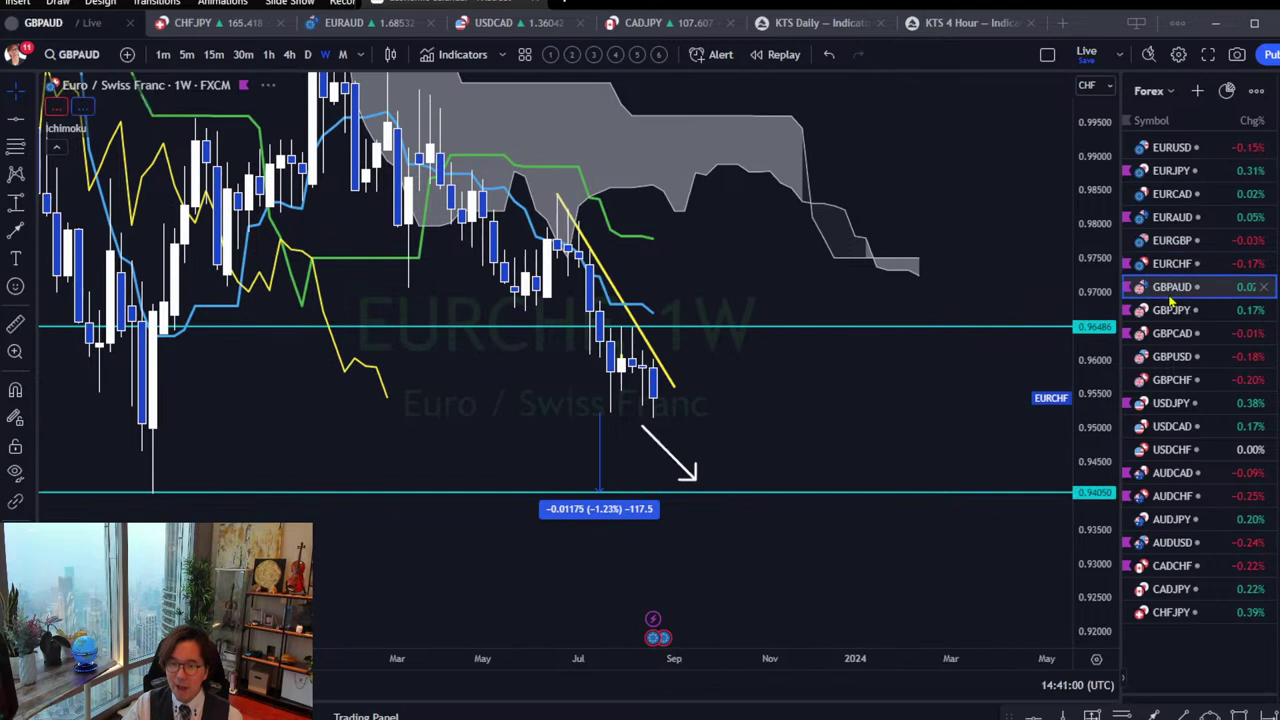
{"action": "left_click_drag", "start_coordinate": [746, 271], "coordinate": [772, 350]}
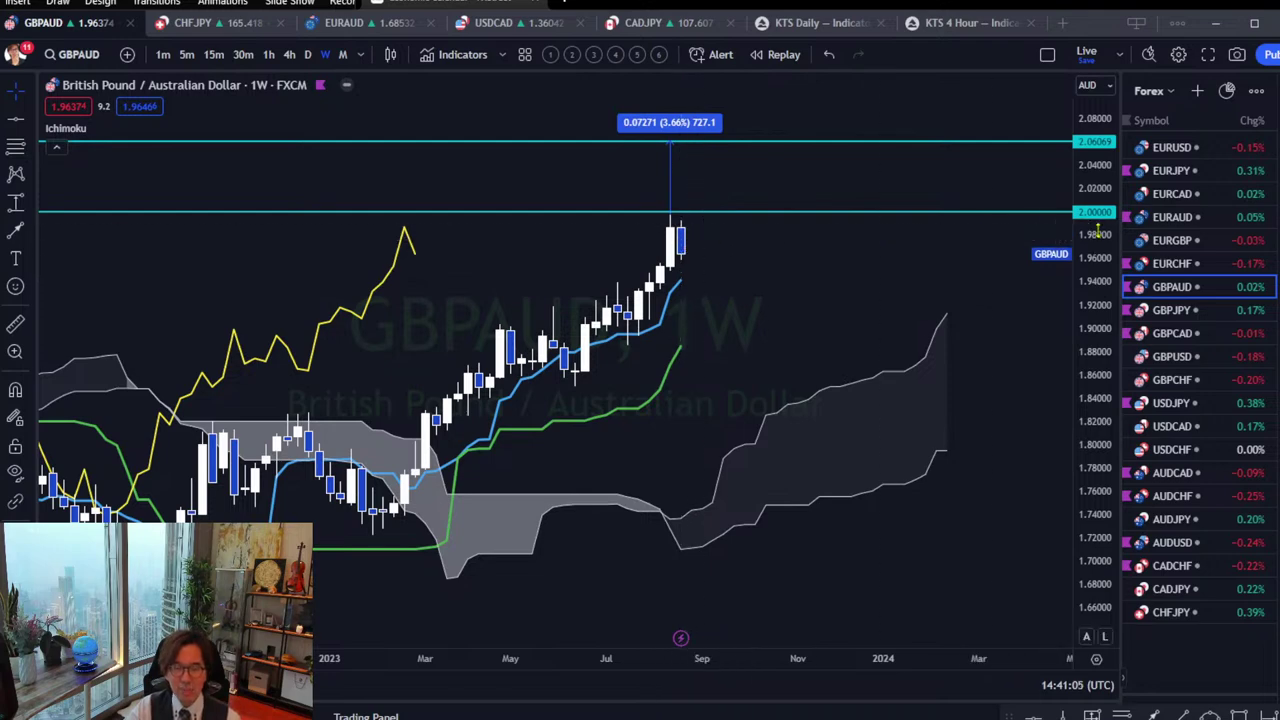
{"action": "left_click", "coordinate": [1172, 310]}
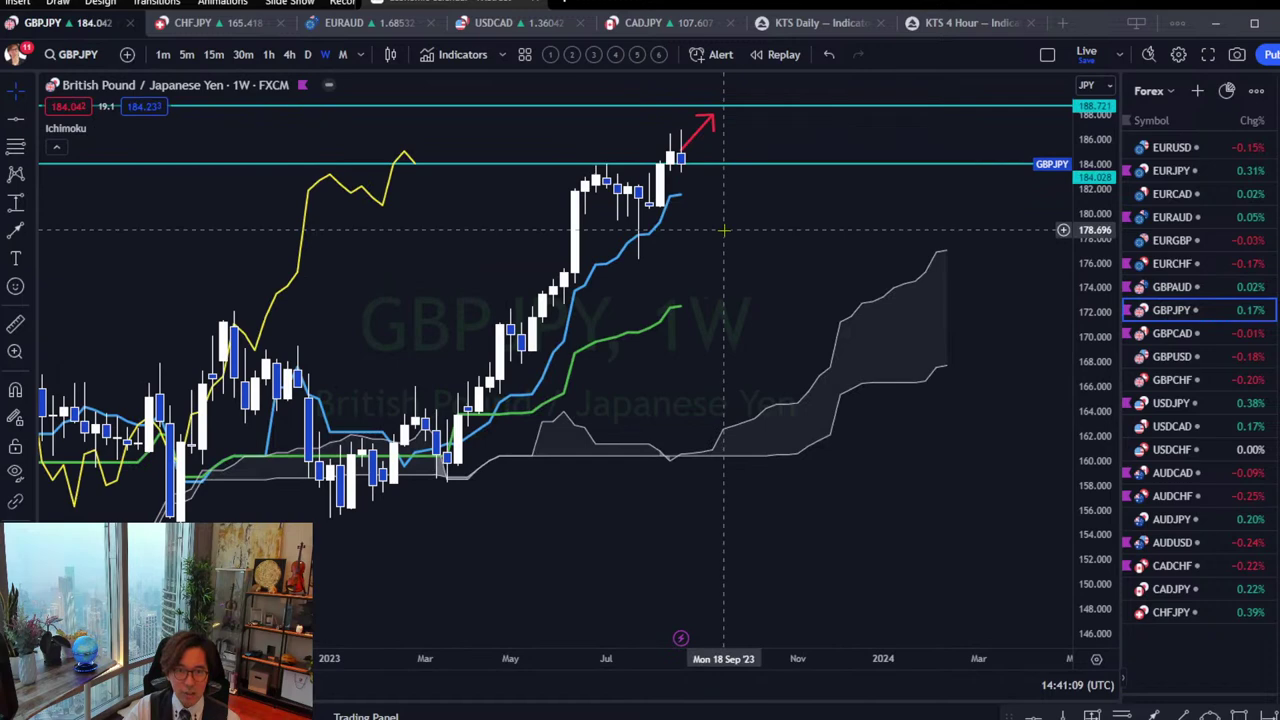
{"action": "left_click_drag", "start_coordinate": [740, 237], "coordinate": [738, 407]}
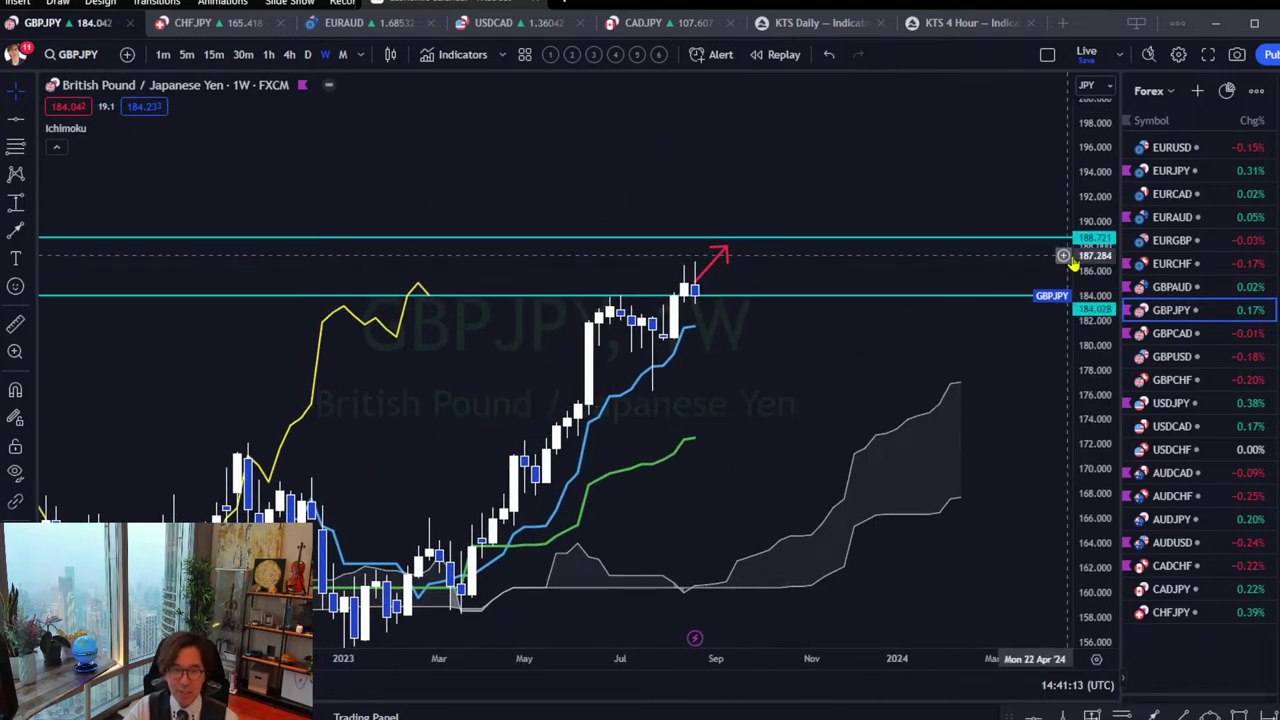
{"action": "left_click", "coordinate": [1170, 336]}
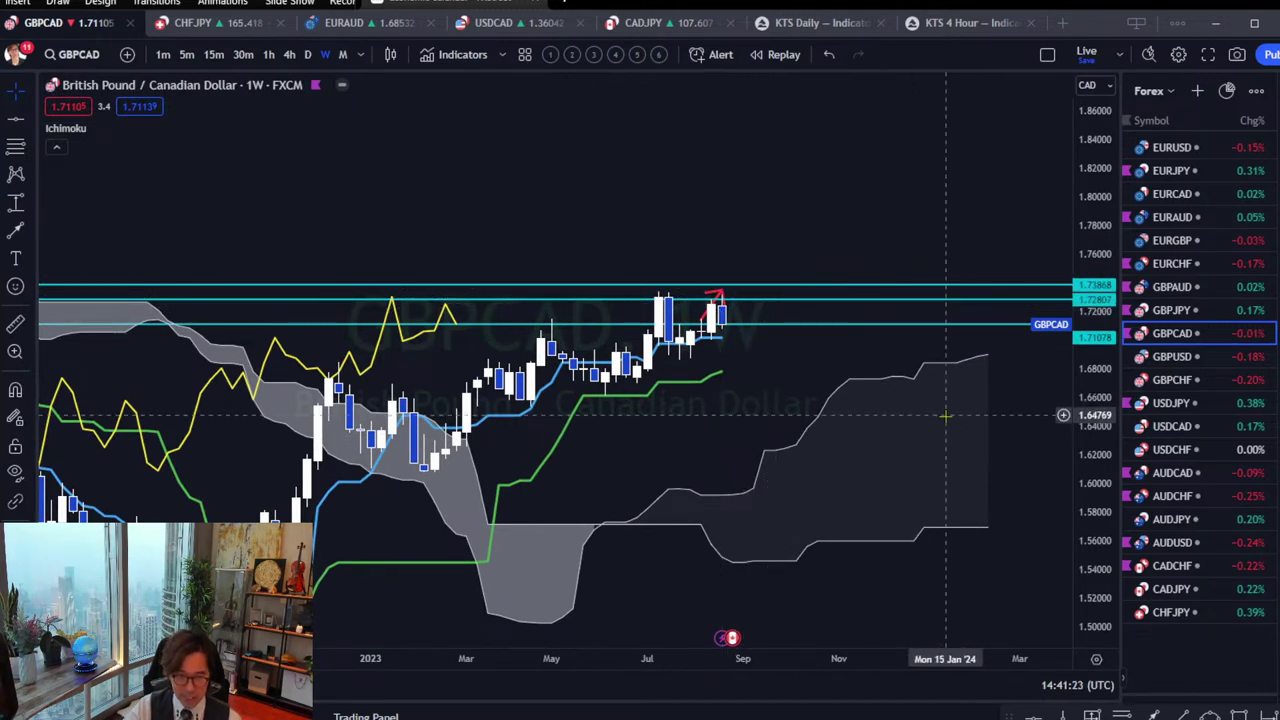
{"action": "scroll", "coordinate": [951, 329], "scroll_direction": "right", "scroll_amount": 2}
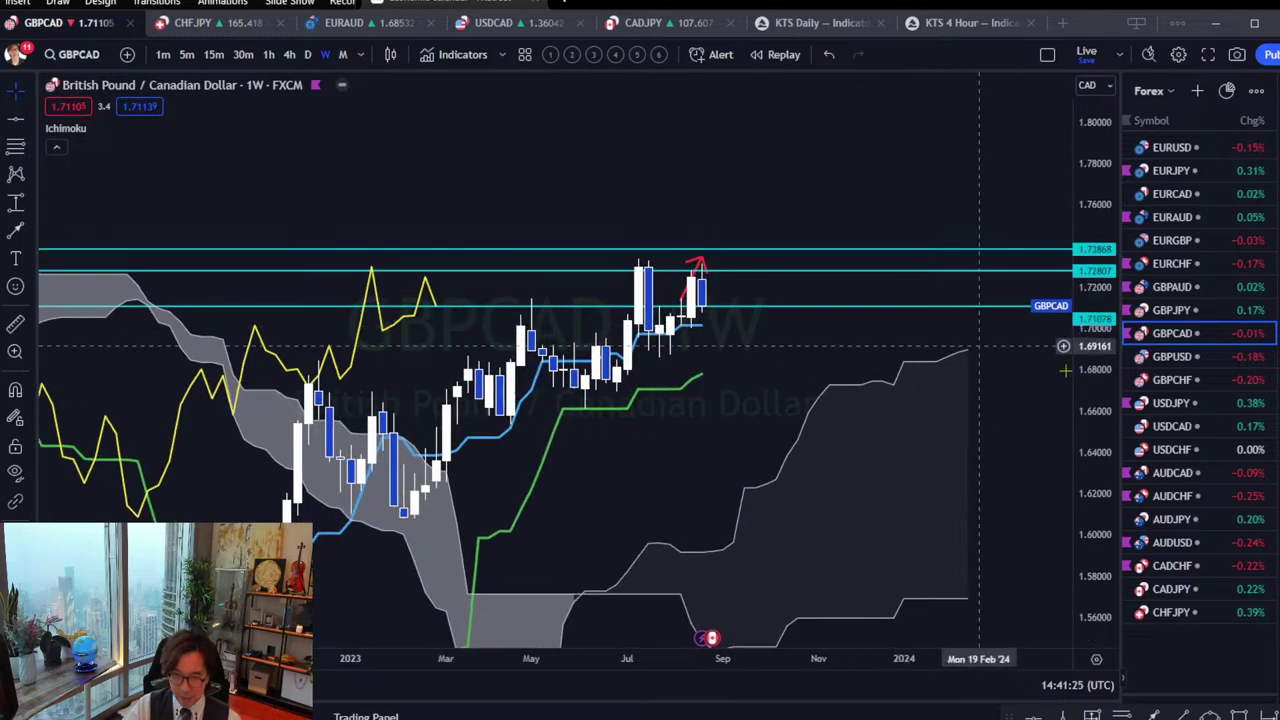
{"action": "left_click", "coordinate": [1179, 402]}
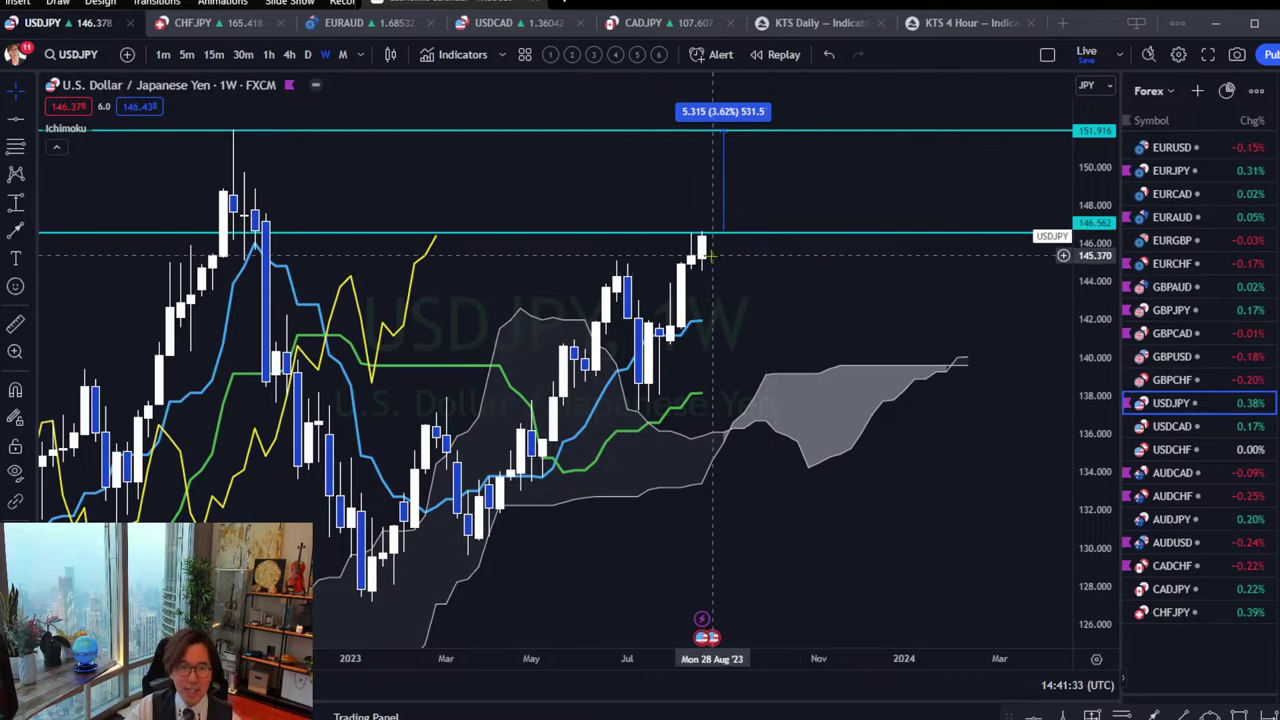
Reframe USDJPY for more room above, then step to the AUDCAD and AUDCHF weekly charts.
{"action": "left_click_drag", "start_coordinate": [754, 220], "coordinate": [781, 296]}
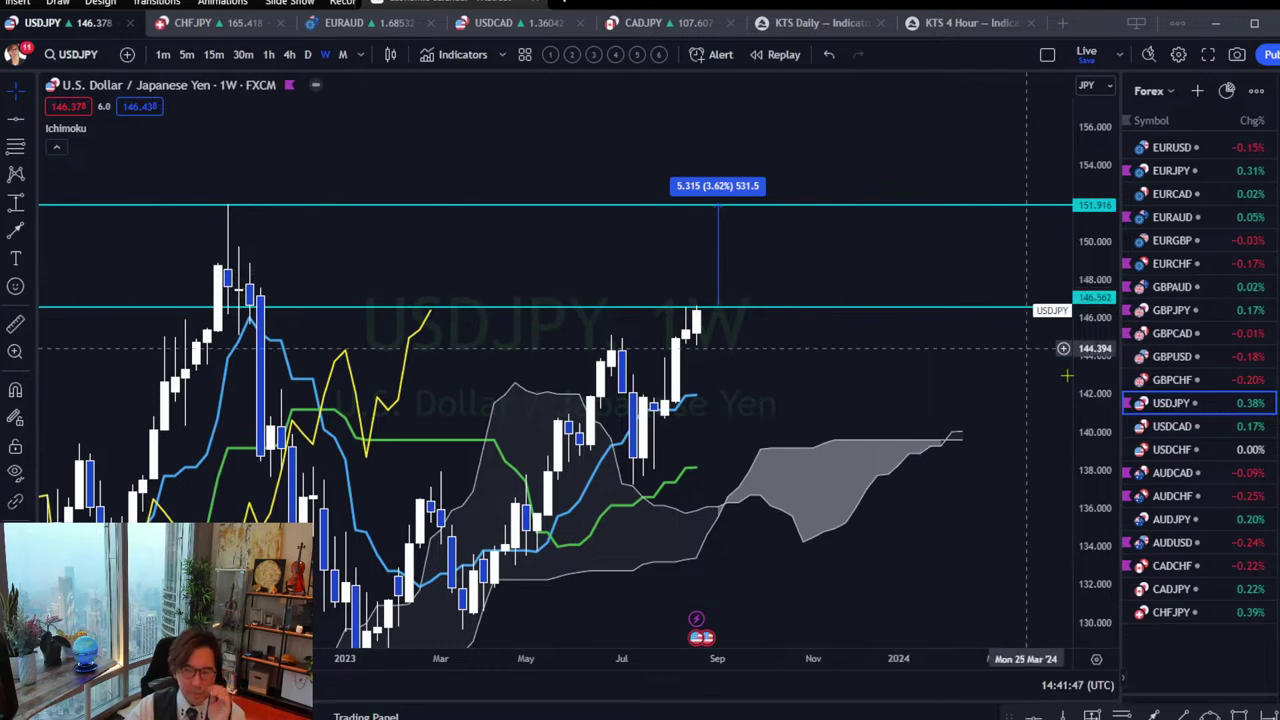
{"action": "left_click", "coordinate": [1162, 470]}
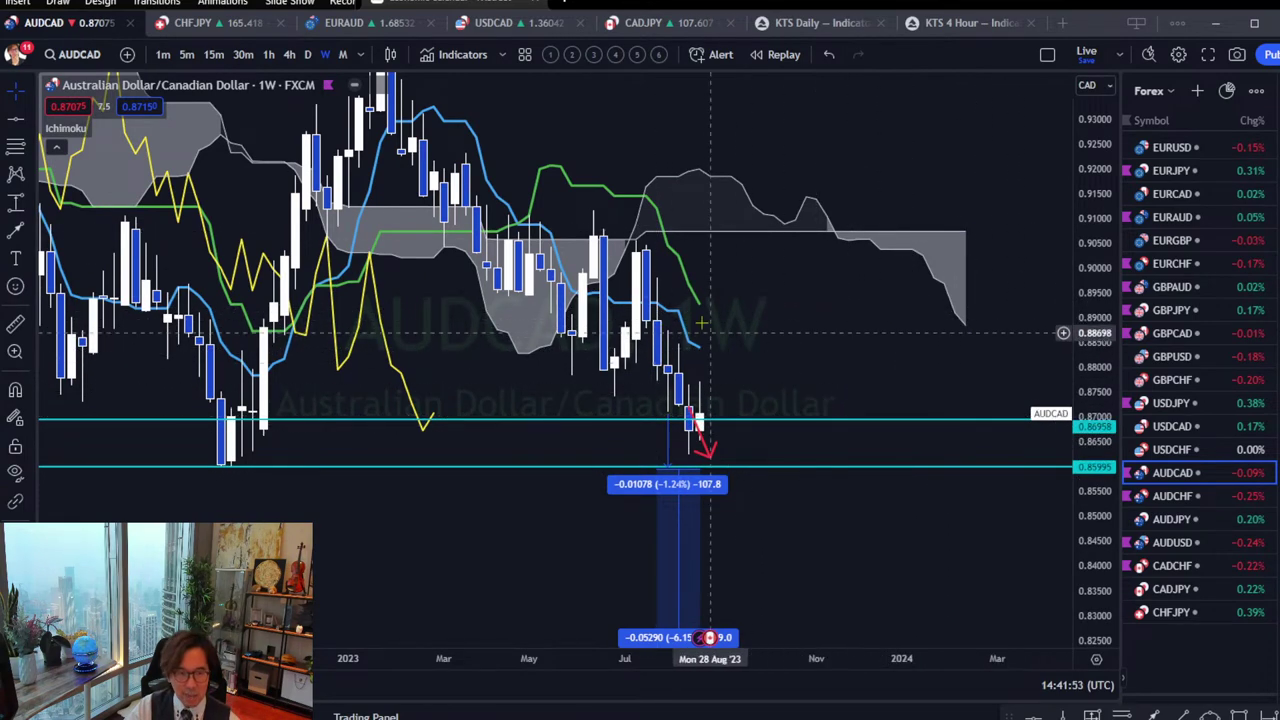
{"action": "key", "text": "Down"}
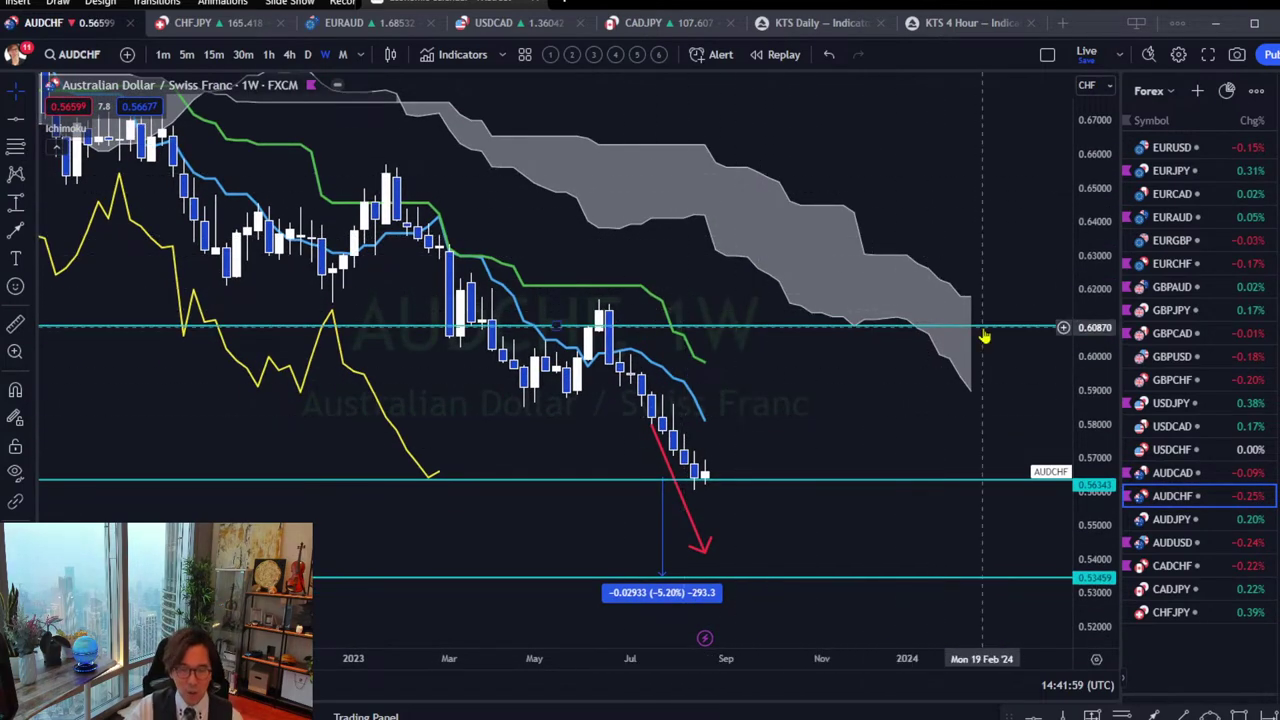
Raise the AUDCHF cyan horizontal line to 0.60962, then check AUDUSD and CADCHF.
{"action": "left_click_drag", "start_coordinate": [985, 337], "coordinate": [983, 334]}
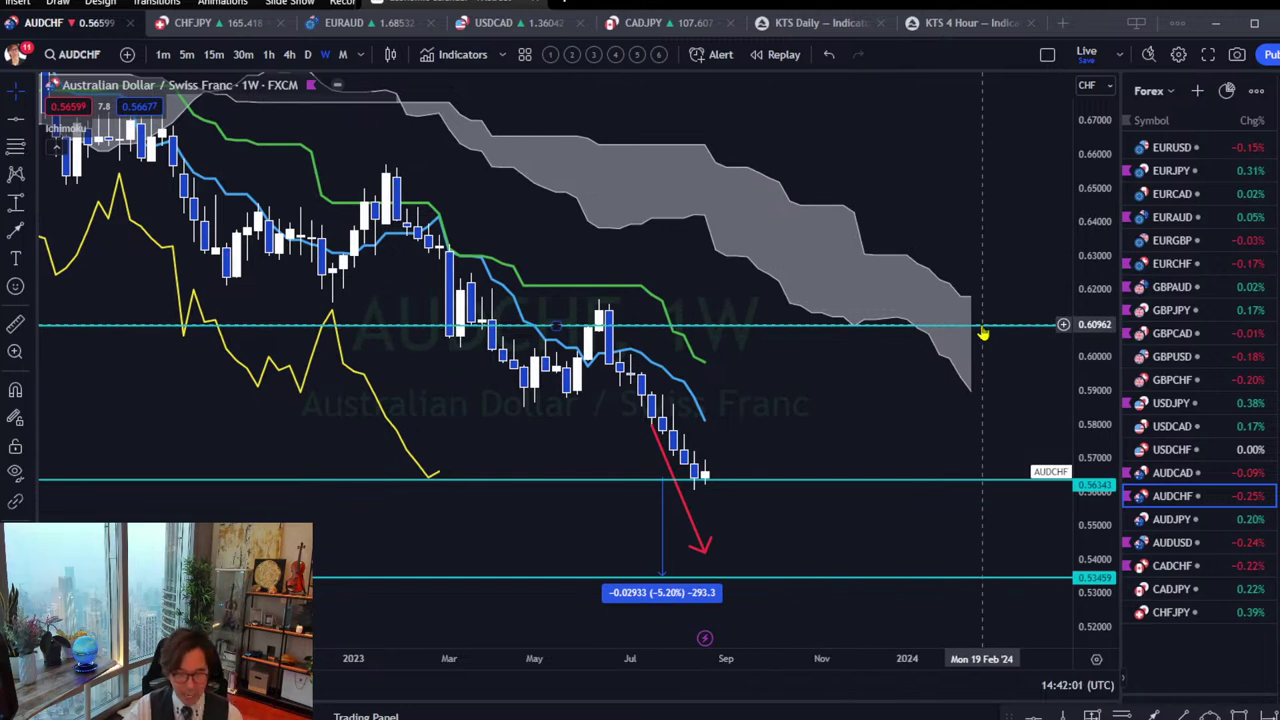
{"action": "left_click", "coordinate": [1170, 542]}
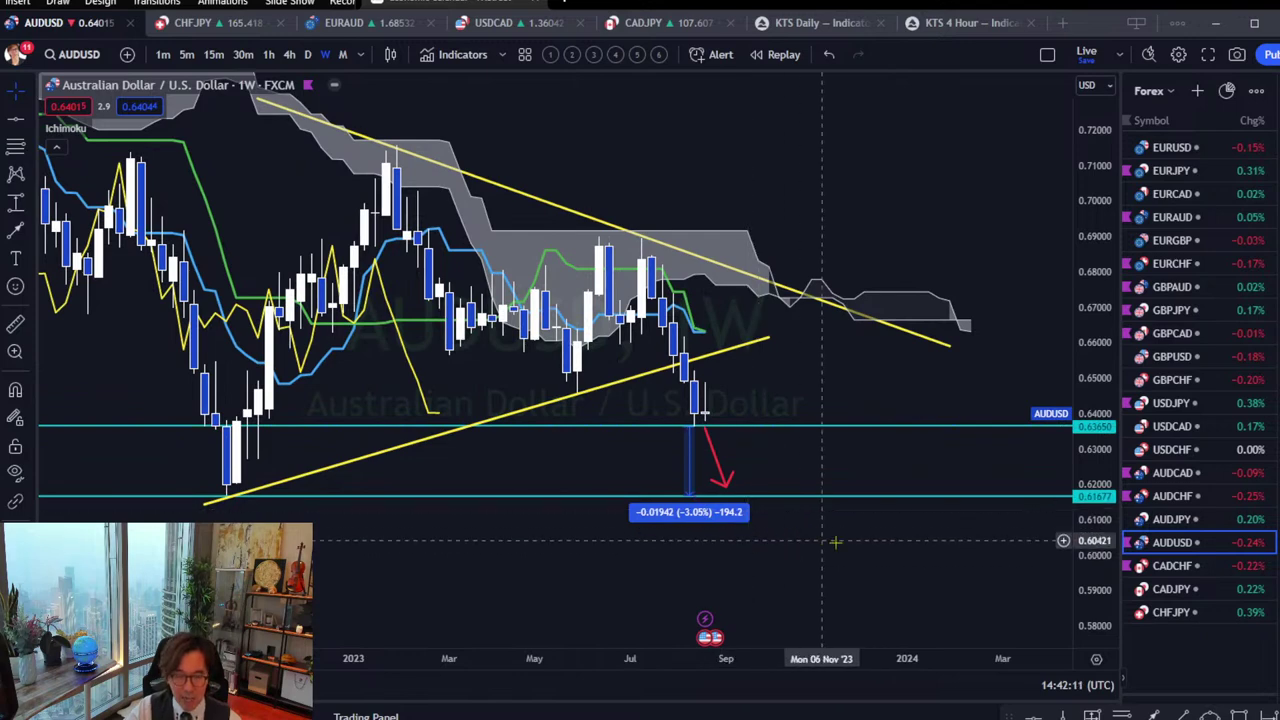
{"action": "left_click", "coordinate": [1210, 565]}
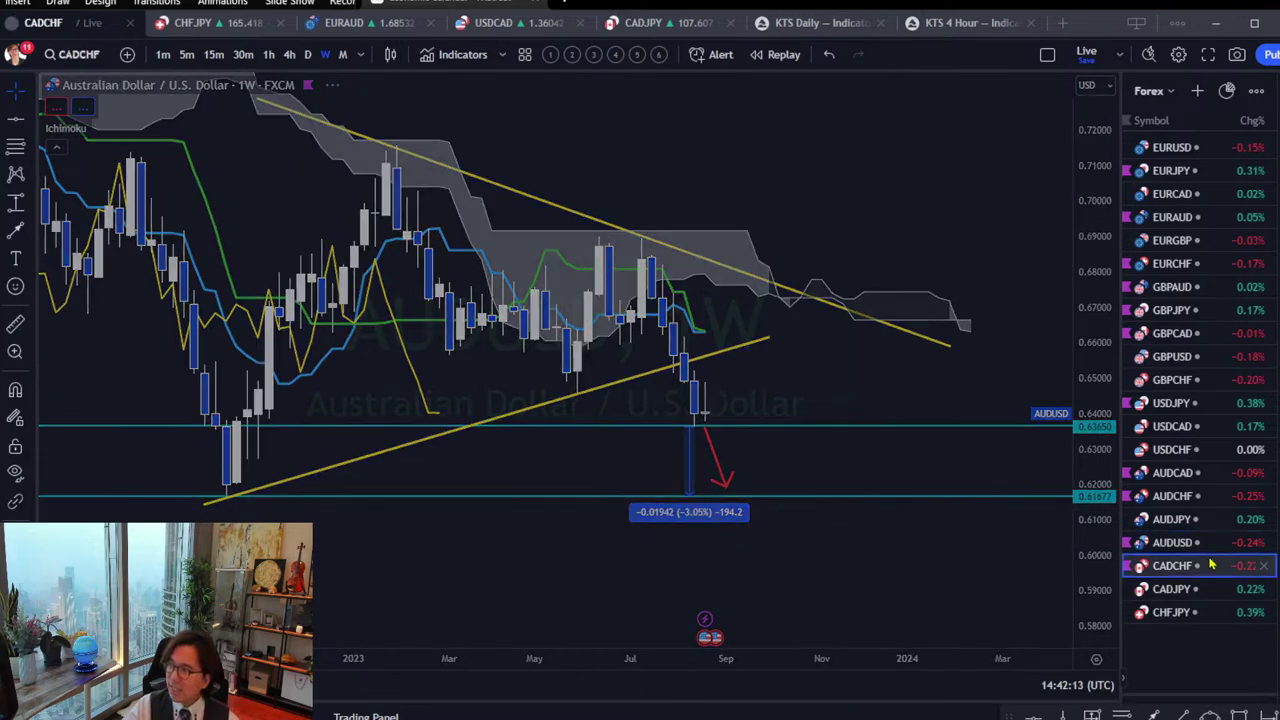
Pan the chart upward to reveal the price area below.
{"action": "left_click_drag", "start_coordinate": [871, 435], "coordinate": [881, 289]}
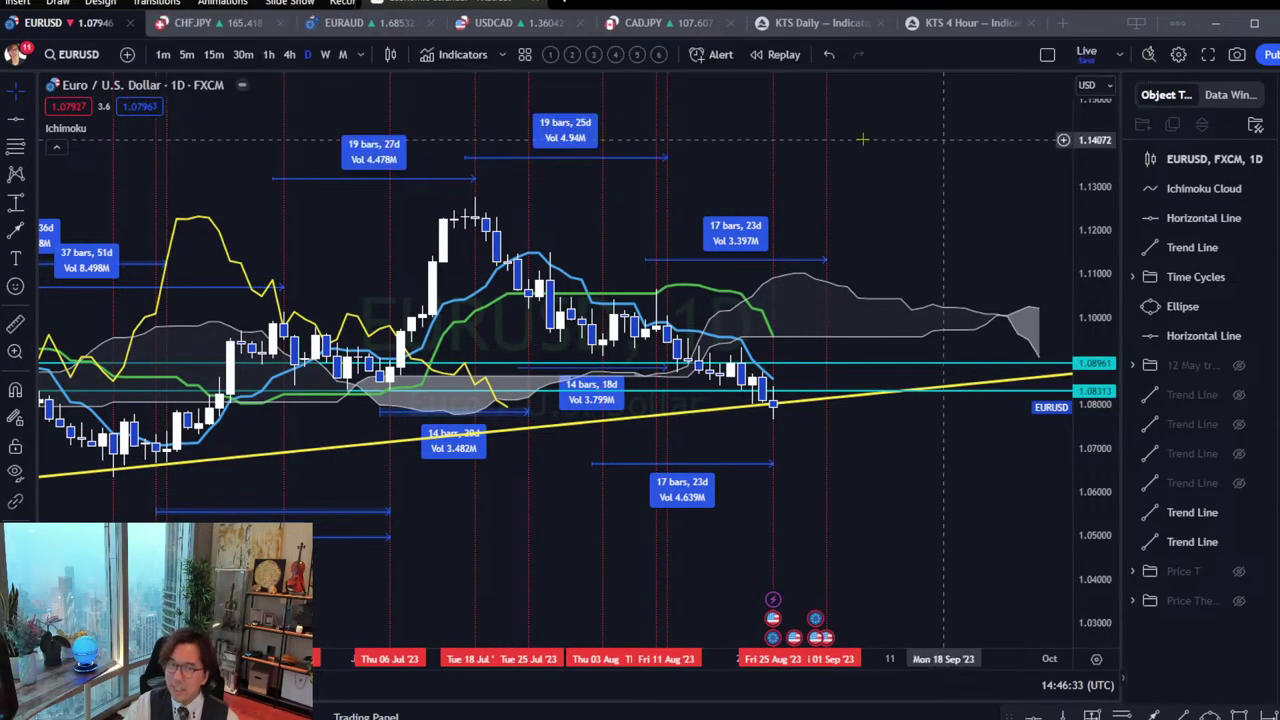
{"action": "left_click_drag", "start_coordinate": [880, 160], "coordinate": [953, 235]}
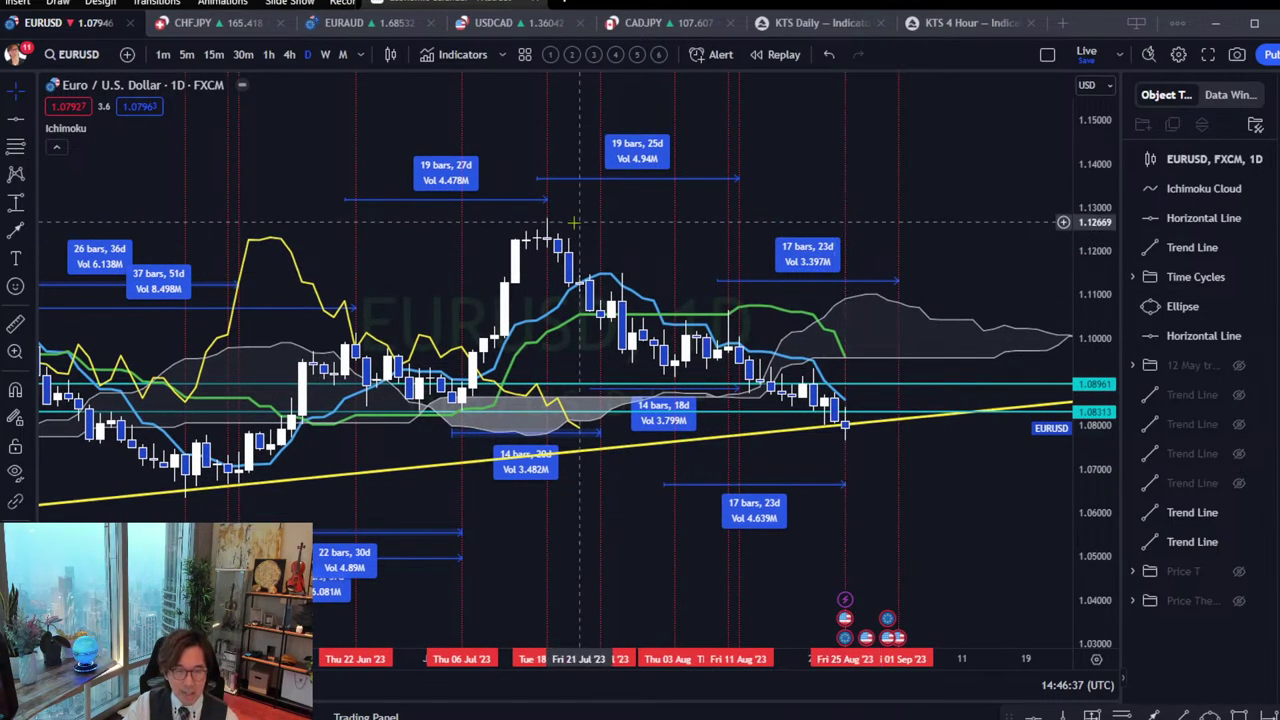
{"action": "left_click_drag", "start_coordinate": [1077, 187], "coordinate": [998, 288]}
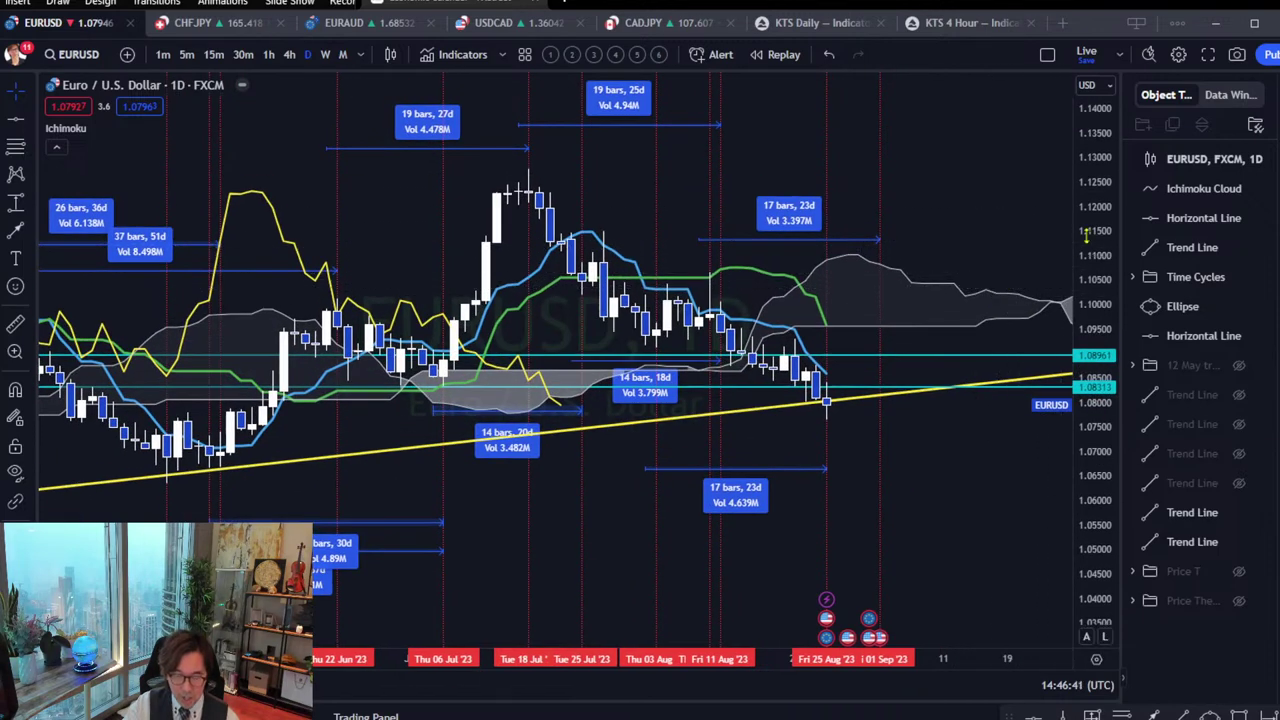
{"action": "left_click_drag", "start_coordinate": [1085, 240], "coordinate": [945, 263]}
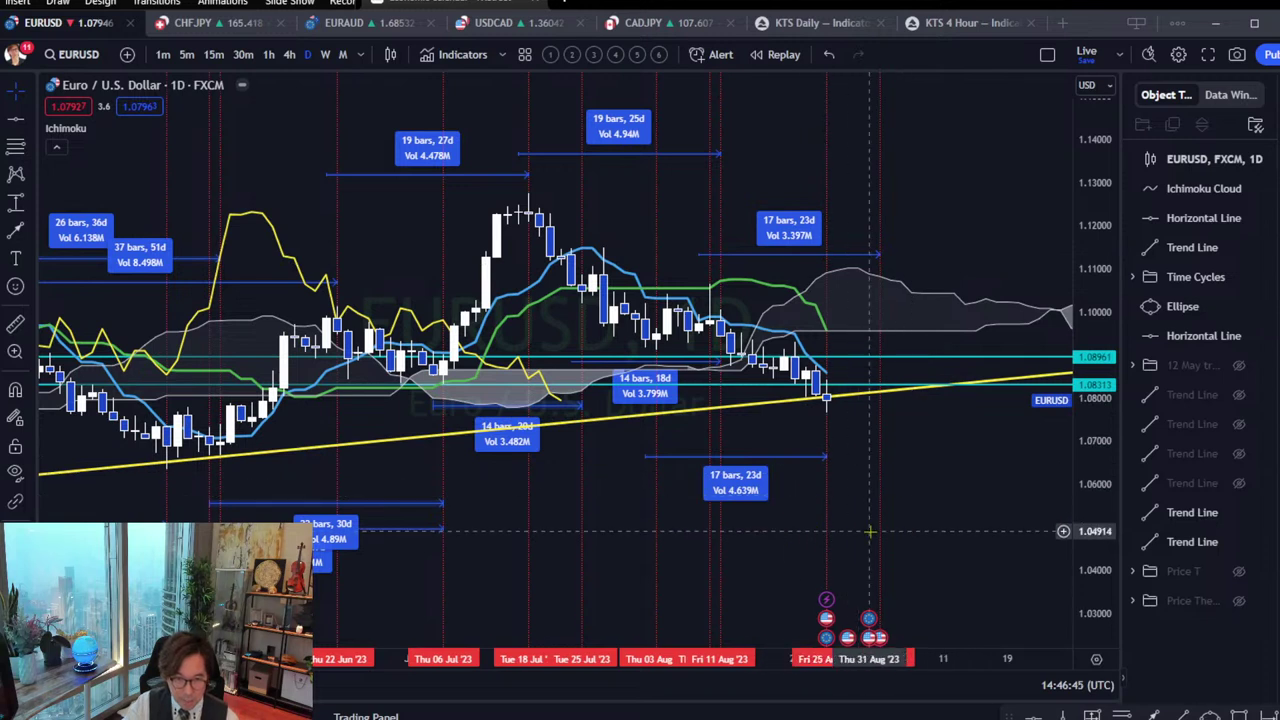
{"action": "left_click", "coordinate": [655, 518]}
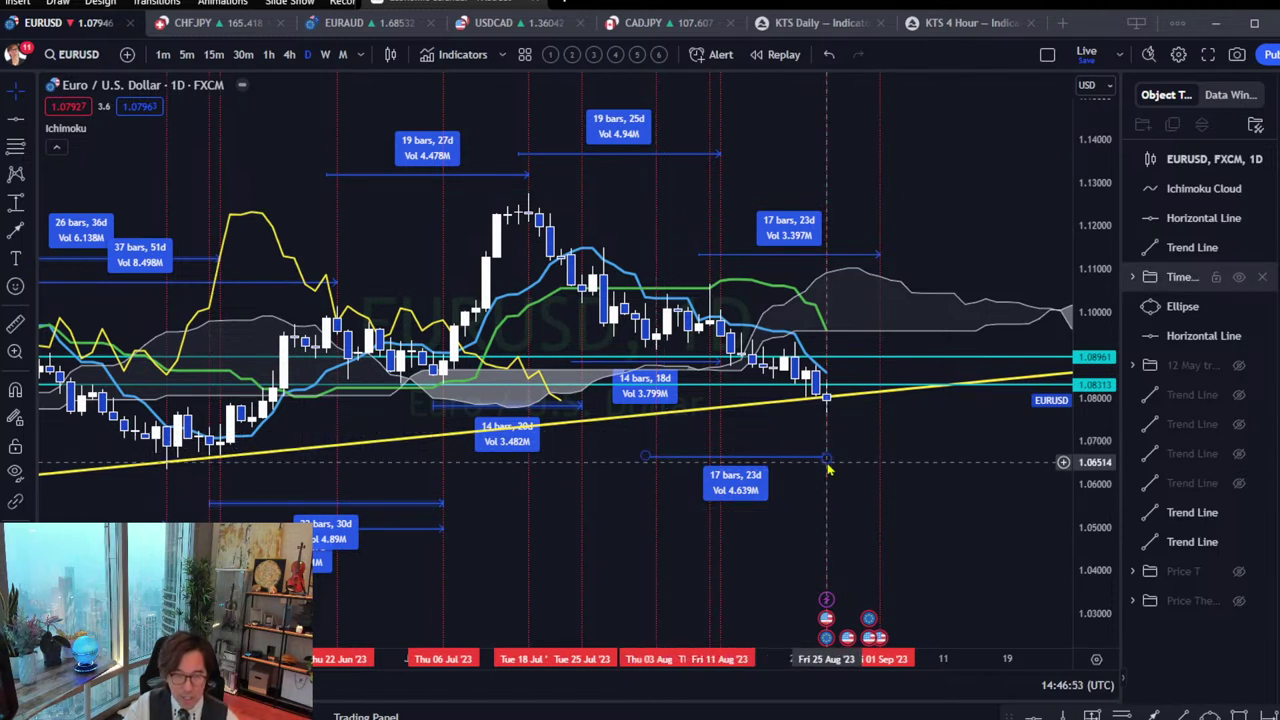
{"action": "left_click", "coordinate": [986, 429]}
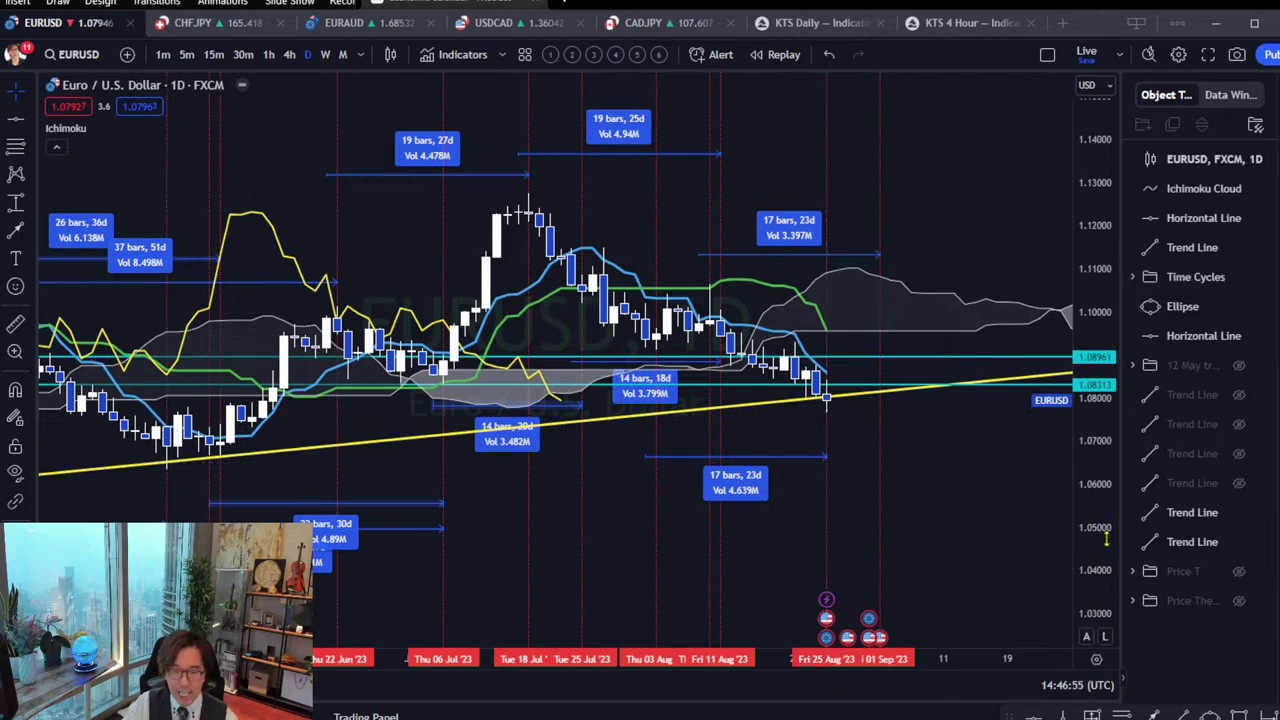
{"action": "left_click_drag", "start_coordinate": [1107, 540], "coordinate": [1104, 454]}
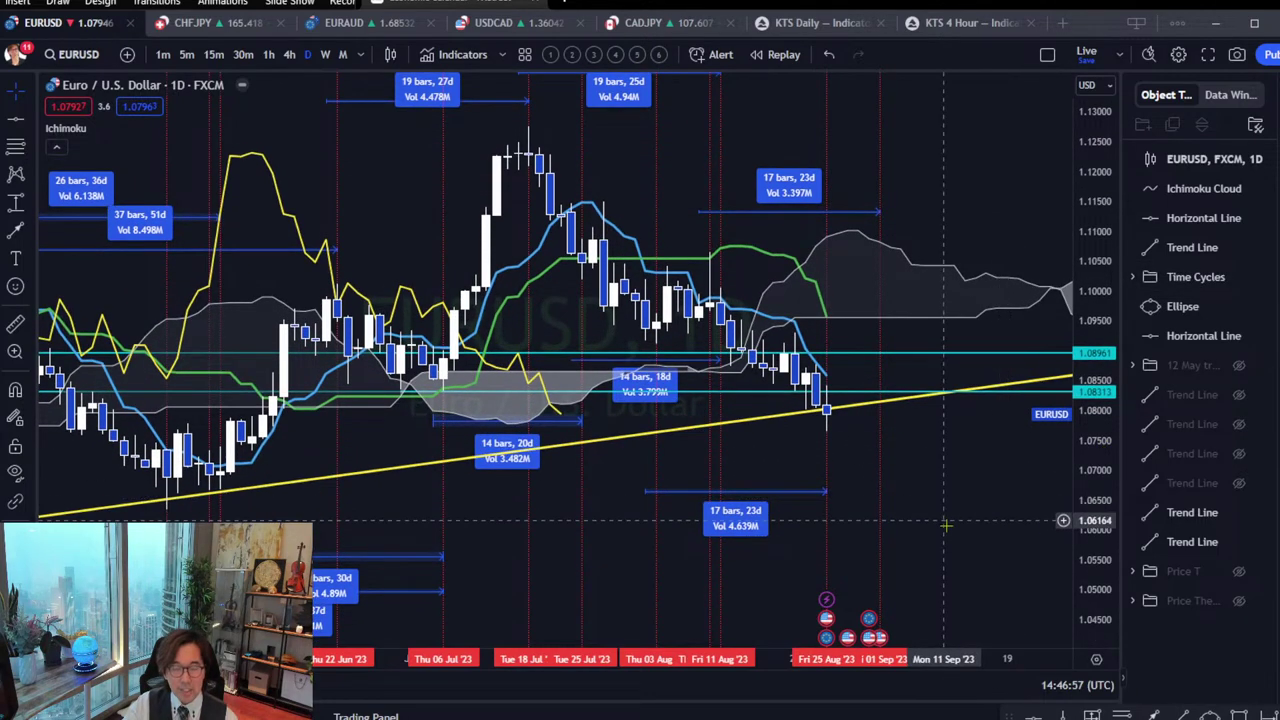
{"action": "left_click_drag", "start_coordinate": [948, 535], "coordinate": [926, 506]}
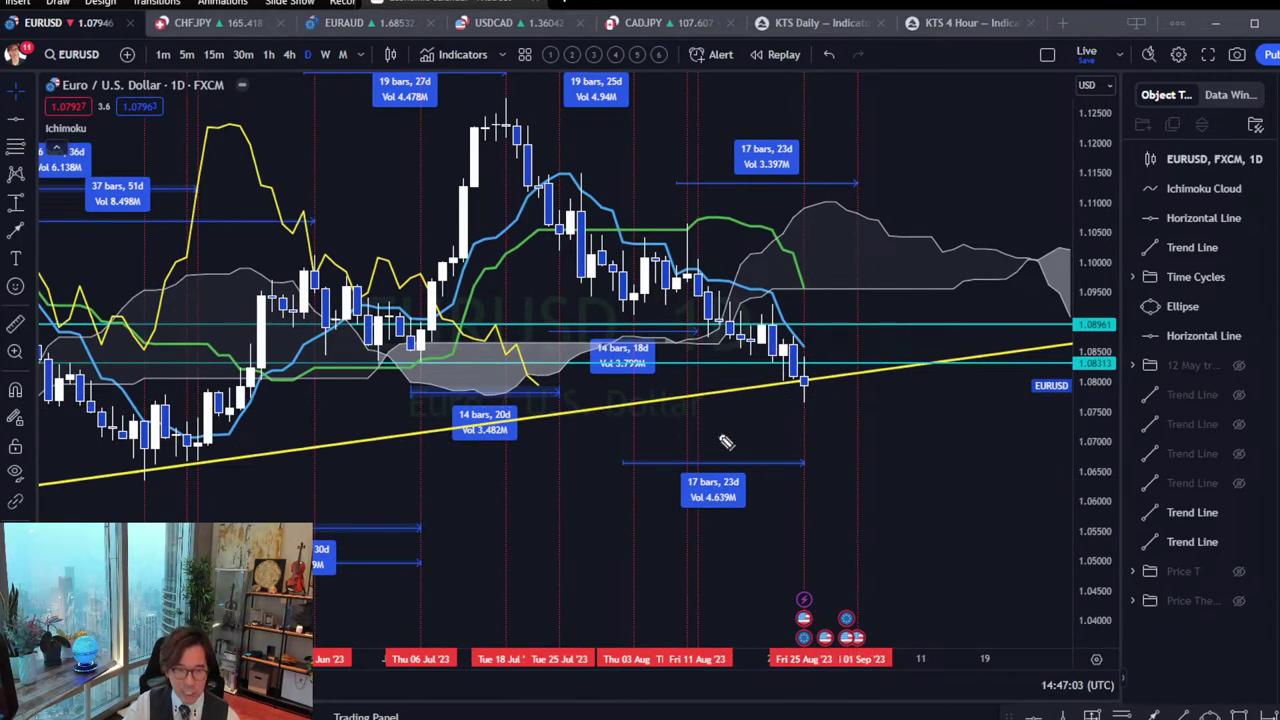
Draw red scenario lines from the latest EURUSD daily candle: one rising toward the cloud, one falling down-right.
{"action": "left_click_drag", "start_coordinate": [760, 330], "coordinate": [812, 388]}
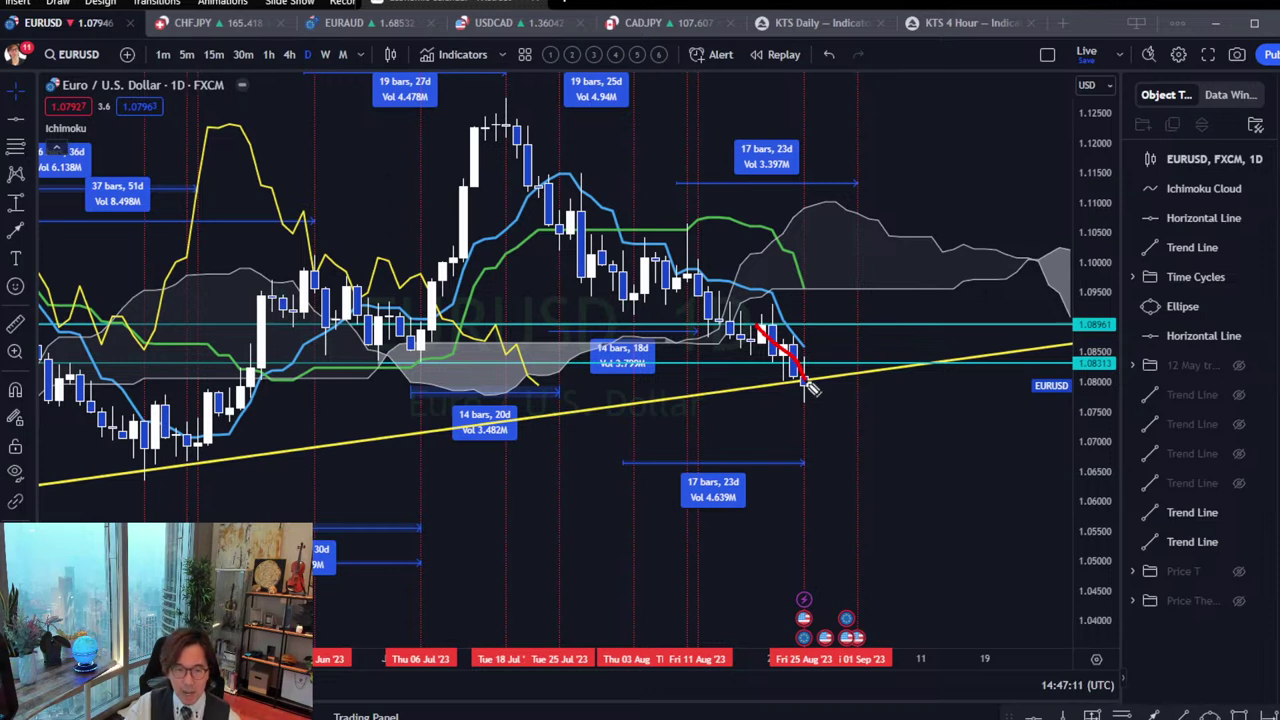
{"action": "left_click_drag", "start_coordinate": [807, 383], "coordinate": [860, 312]}
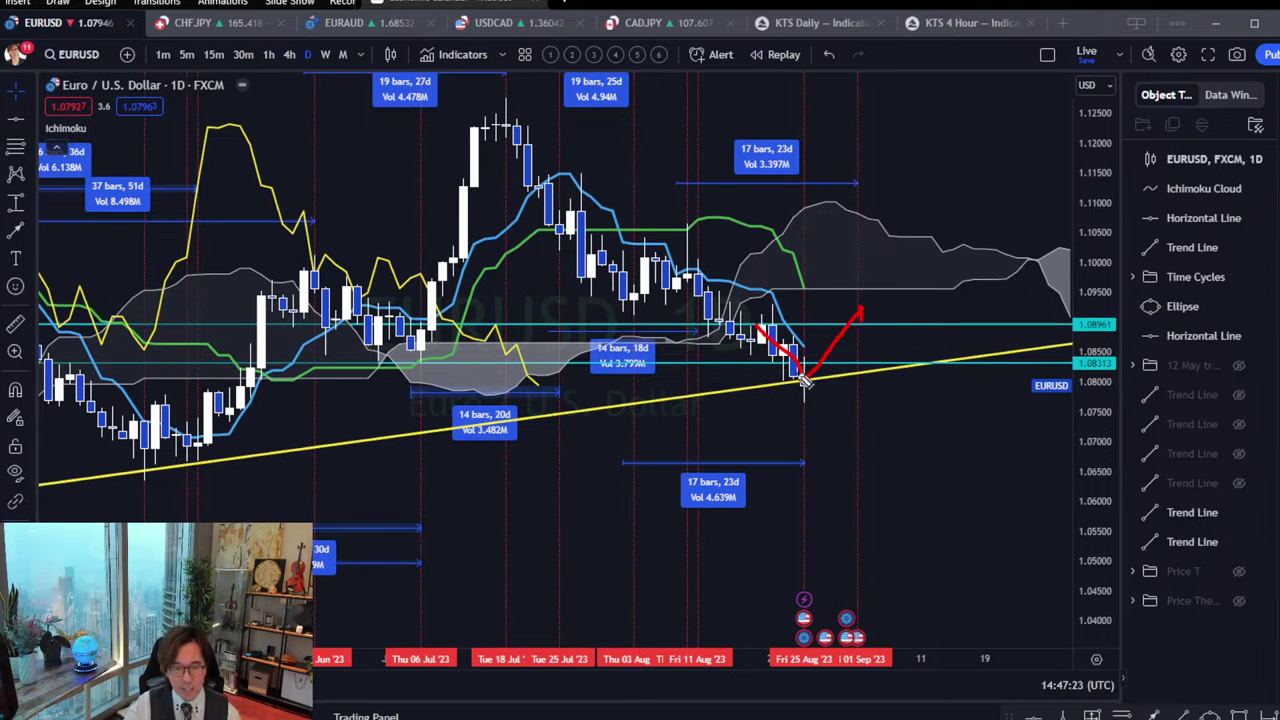
{"action": "left_click_drag", "start_coordinate": [798, 375], "coordinate": [877, 458]}
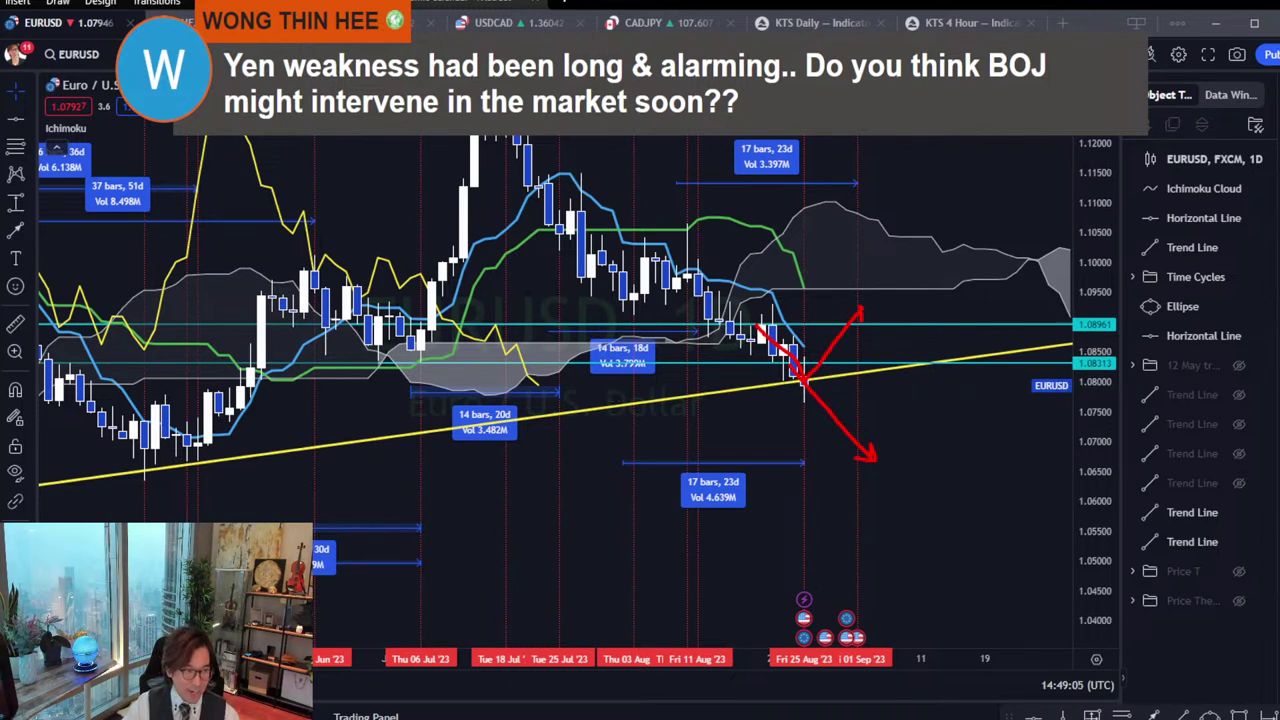
Clear the red scenario sketches and move the EURUSD chart to the weekly timeframe.
{"action": "key", "text": "Escape"}
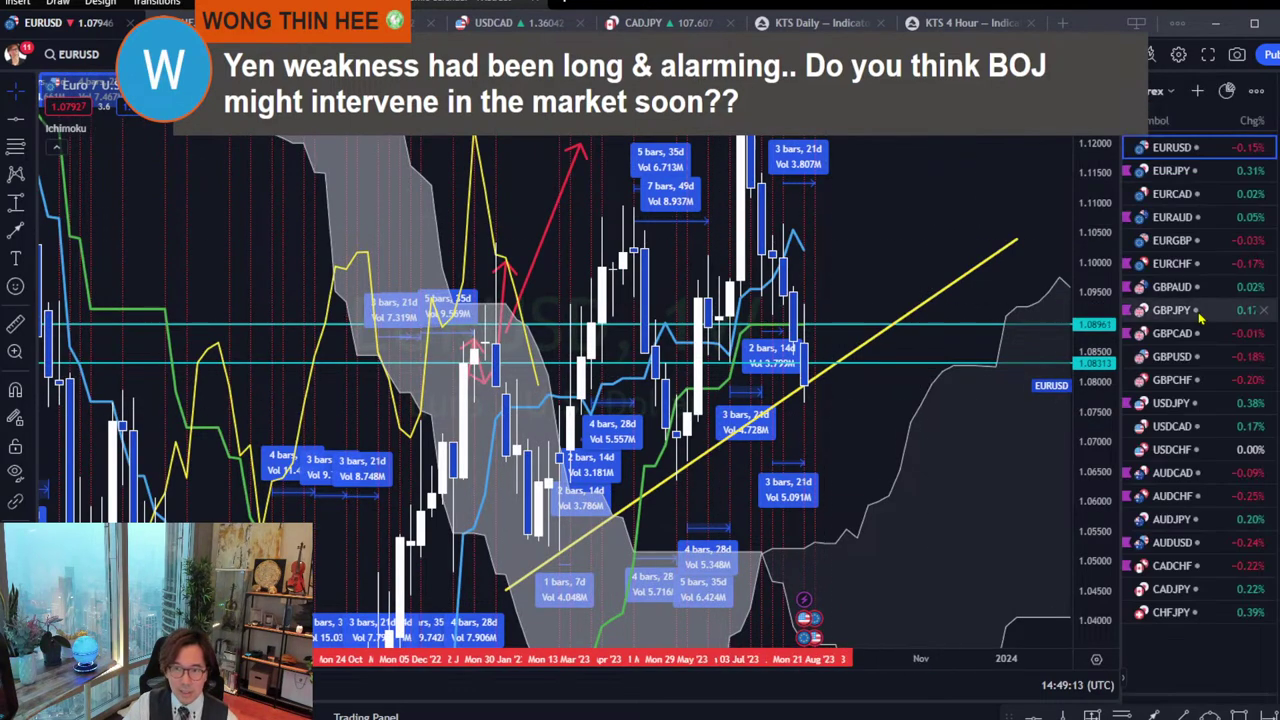
Load USDJPY and pan the weekly chart from the 2022 high to the latest bars near 146.
{"action": "left_click", "coordinate": [1200, 403]}
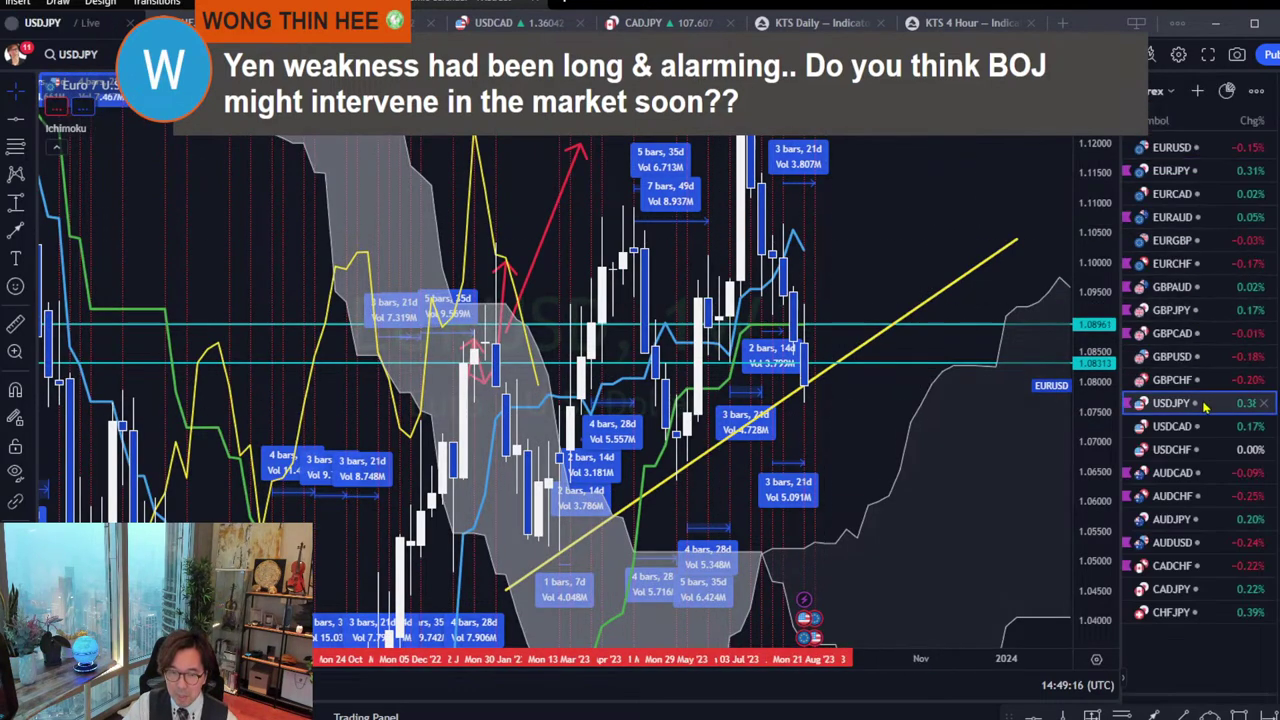
{"action": "scroll", "coordinate": [657, 357], "scroll_direction": "left", "scroll_amount": 5}
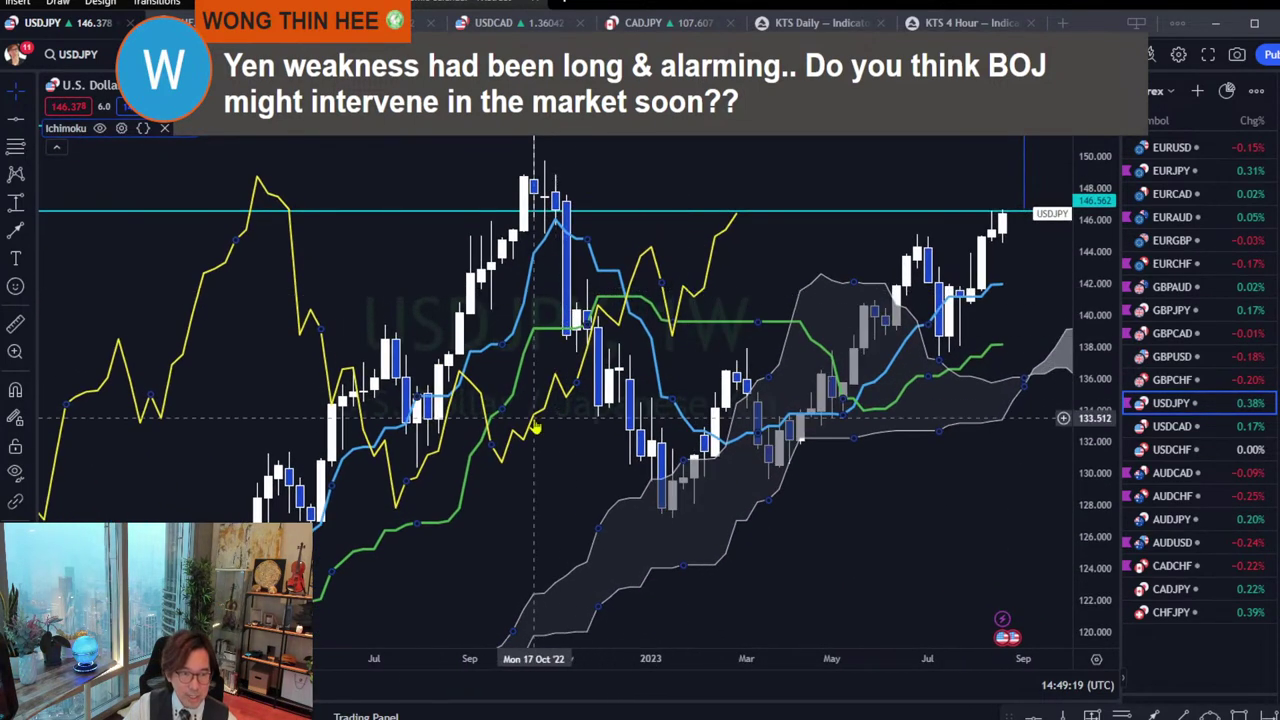
{"action": "scroll", "coordinate": [555, 340], "scroll_direction": "right", "scroll_amount": 3}
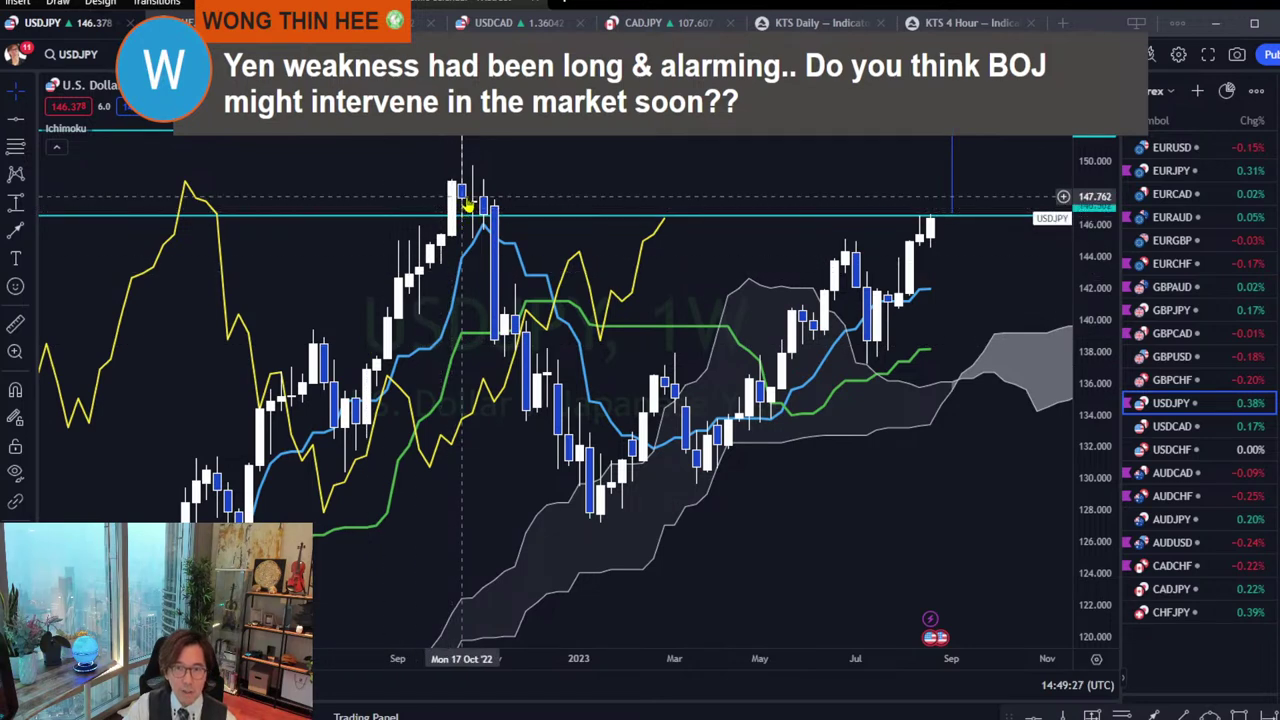
{"action": "left_click_drag", "start_coordinate": [520, 208], "coordinate": [665, 320]}
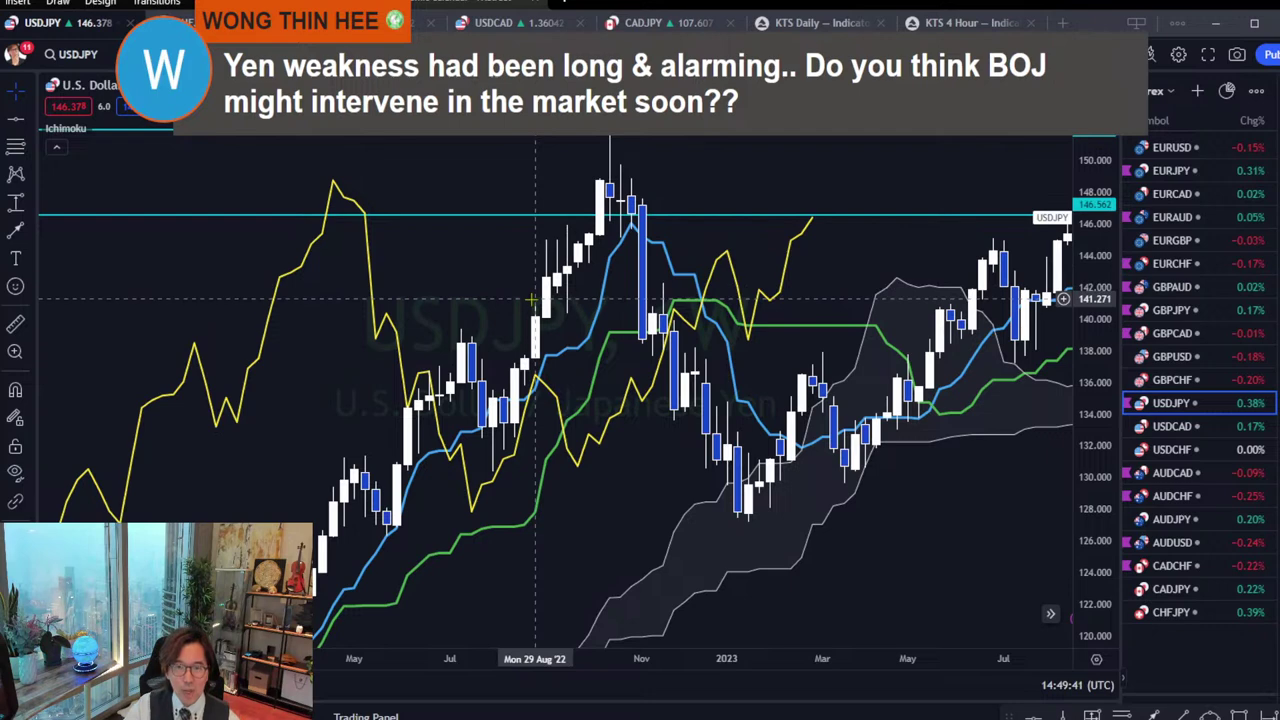
{"action": "left_click", "coordinate": [894, 302]}
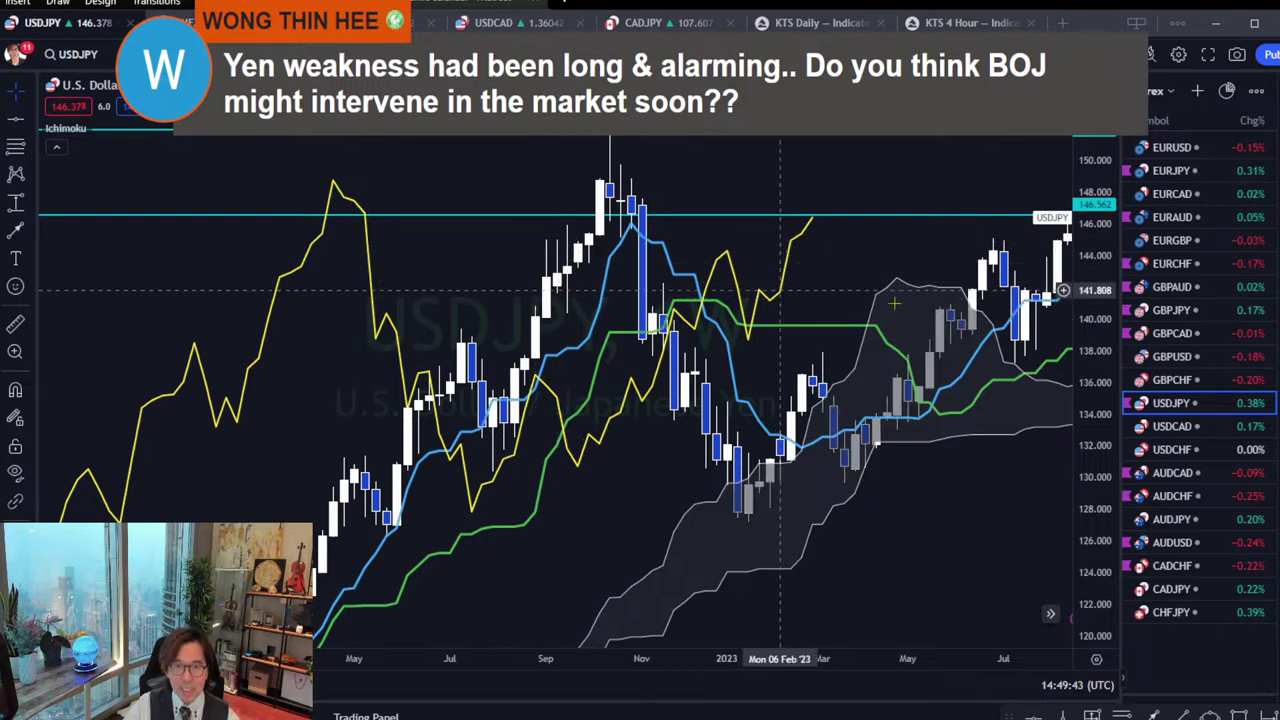
{"action": "scroll", "coordinate": [894, 302], "scroll_direction": "right", "scroll_amount": 5}
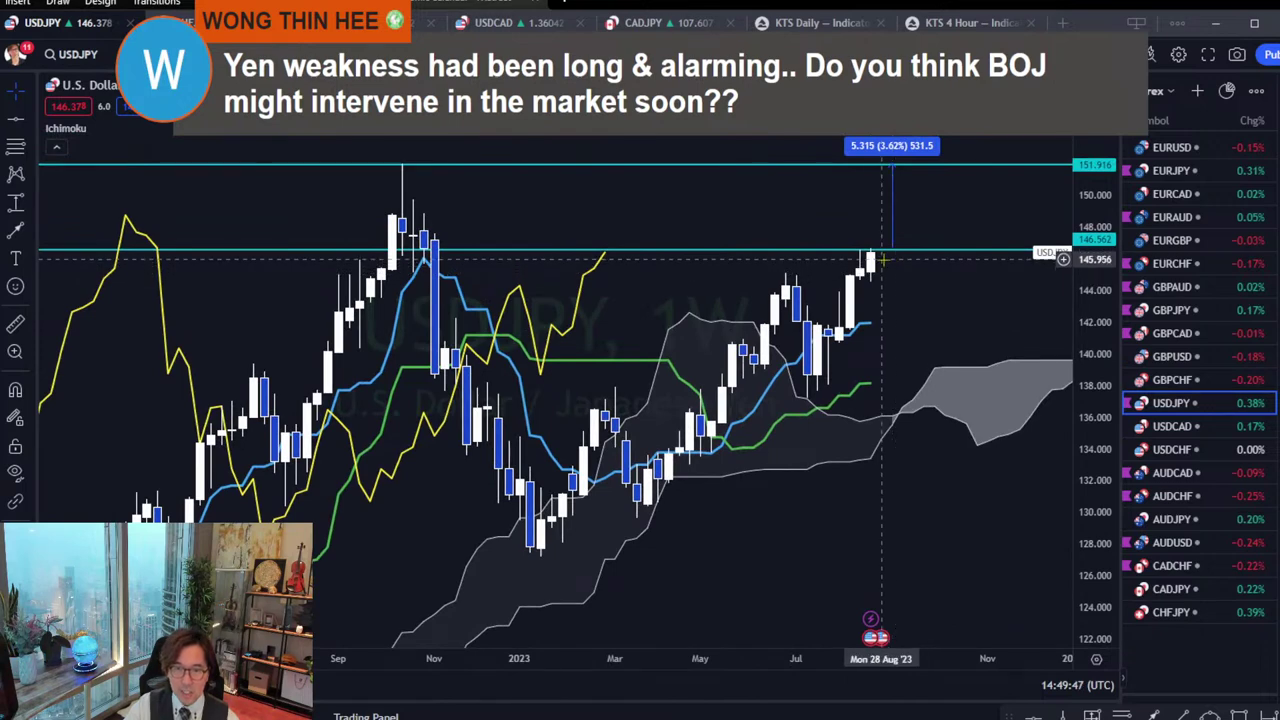
Fit the latest USDJPY candles at 146.562 and the 151.916 prior high in view.
{"action": "left_click_drag", "start_coordinate": [937, 306], "coordinate": [822, 438]}
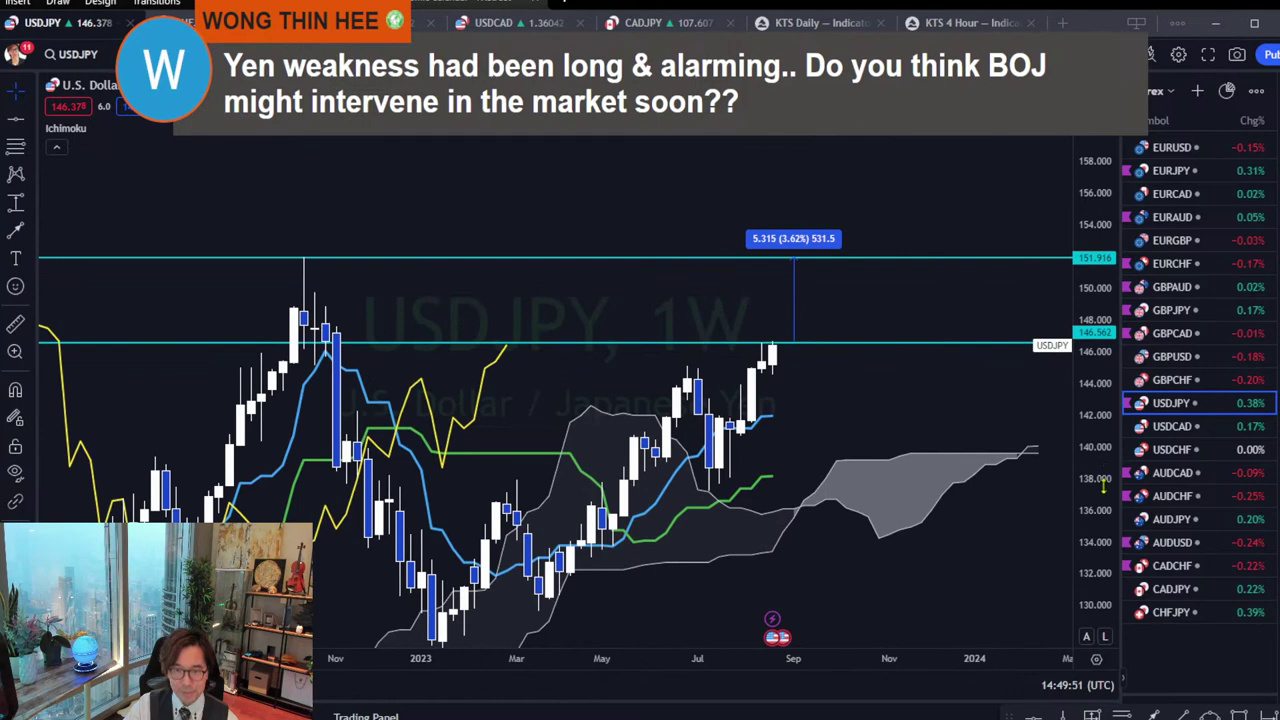
{"action": "left_click_drag", "start_coordinate": [878, 394], "coordinate": [843, 343]}
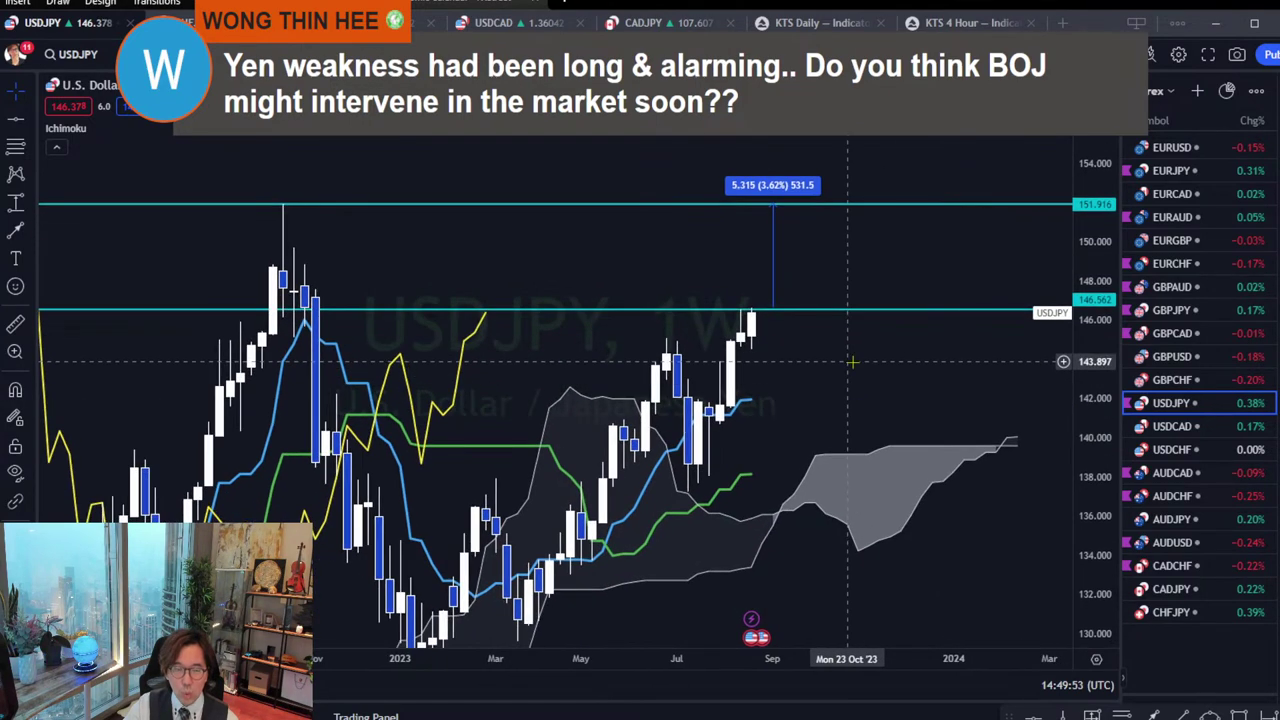
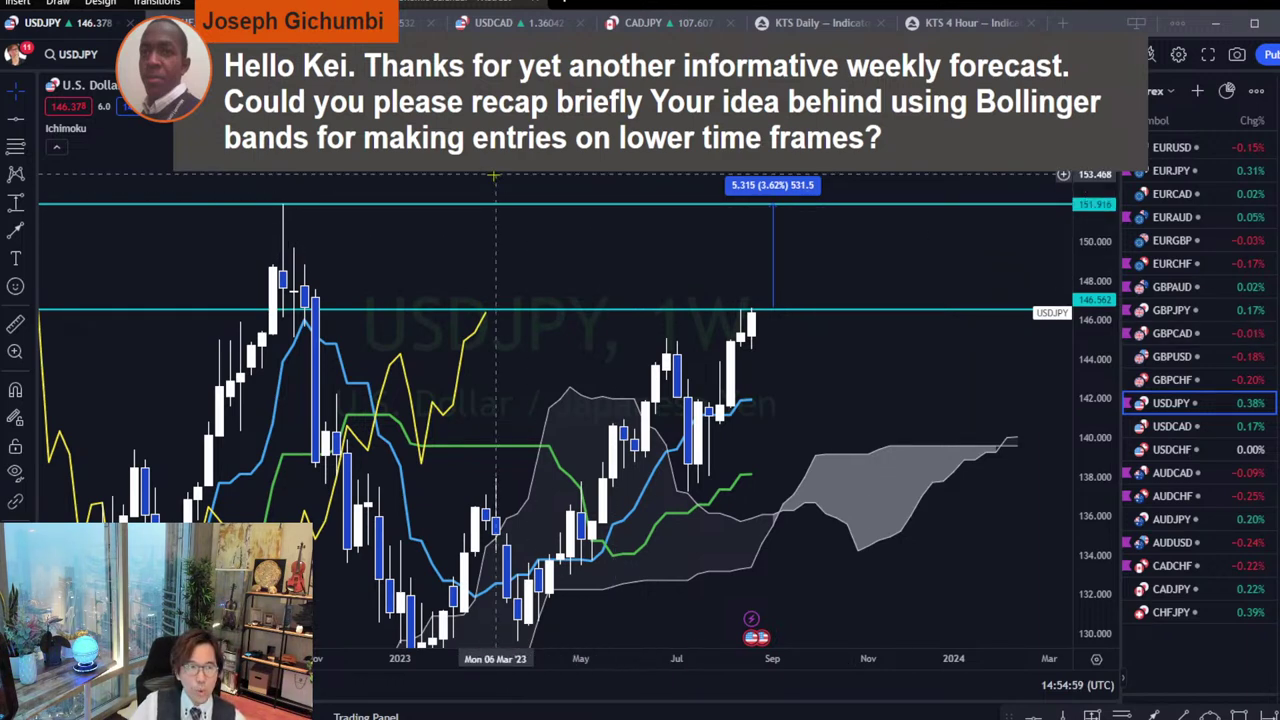
Load the 5-minute Bollinger band layout on USDJPY and zoom in on the Friday 13:30–16:30 bars.
{"action": "key", "text": "5"}
{"action": "key", "text": "Return"}
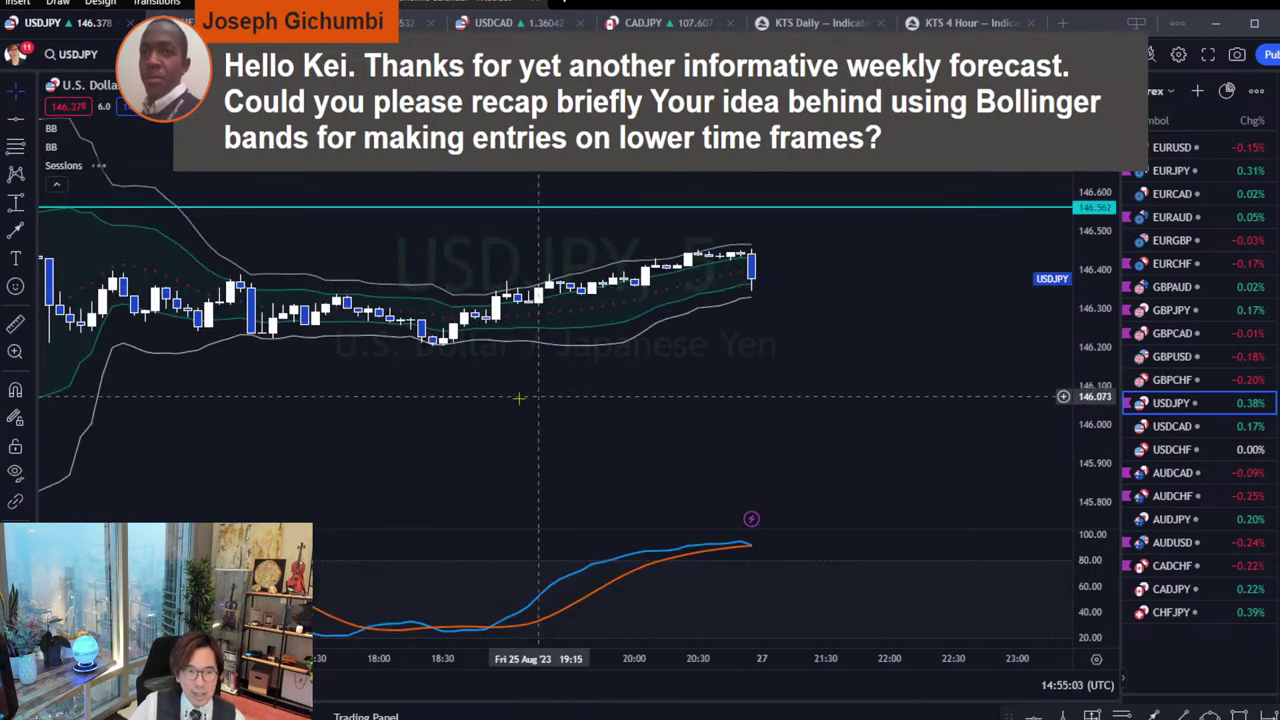
{"action": "left_click_drag", "start_coordinate": [517, 397], "coordinate": [830, 405]}
{"action": "left_click_drag", "start_coordinate": [316, 400], "coordinate": [840, 400]}
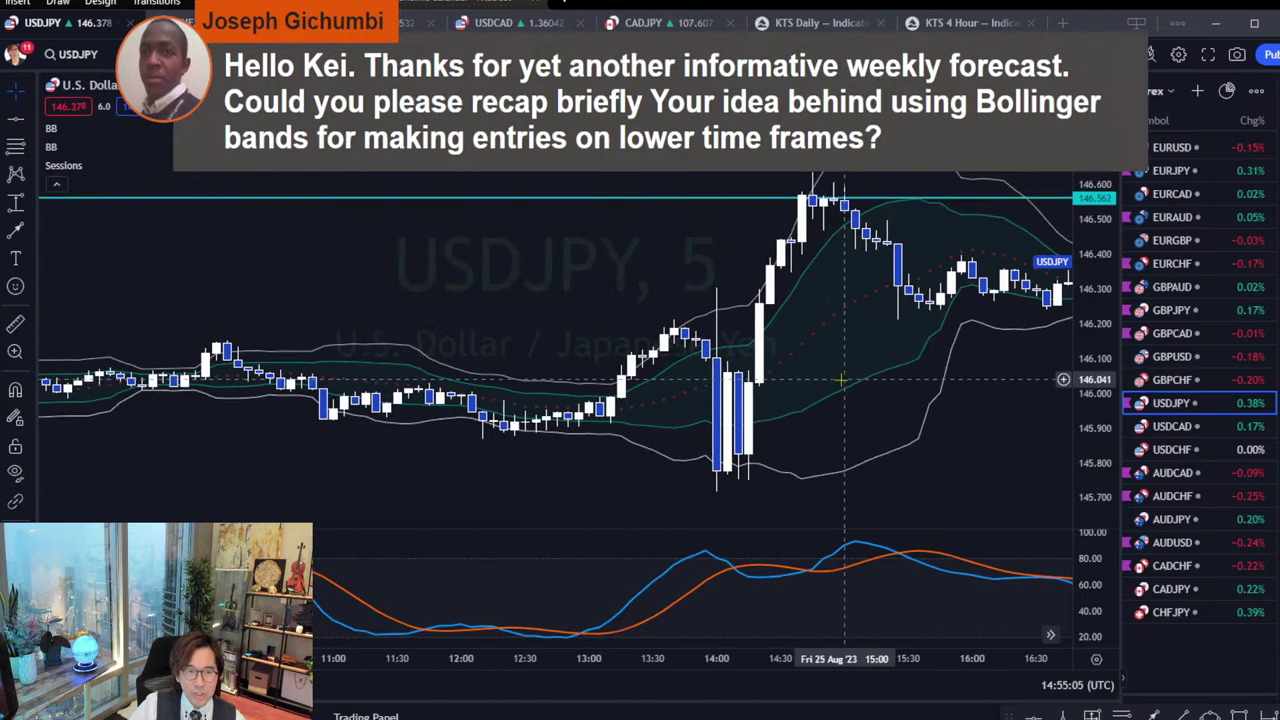
{"action": "left_click_drag", "start_coordinate": [928, 652], "coordinate": [679, 654]}
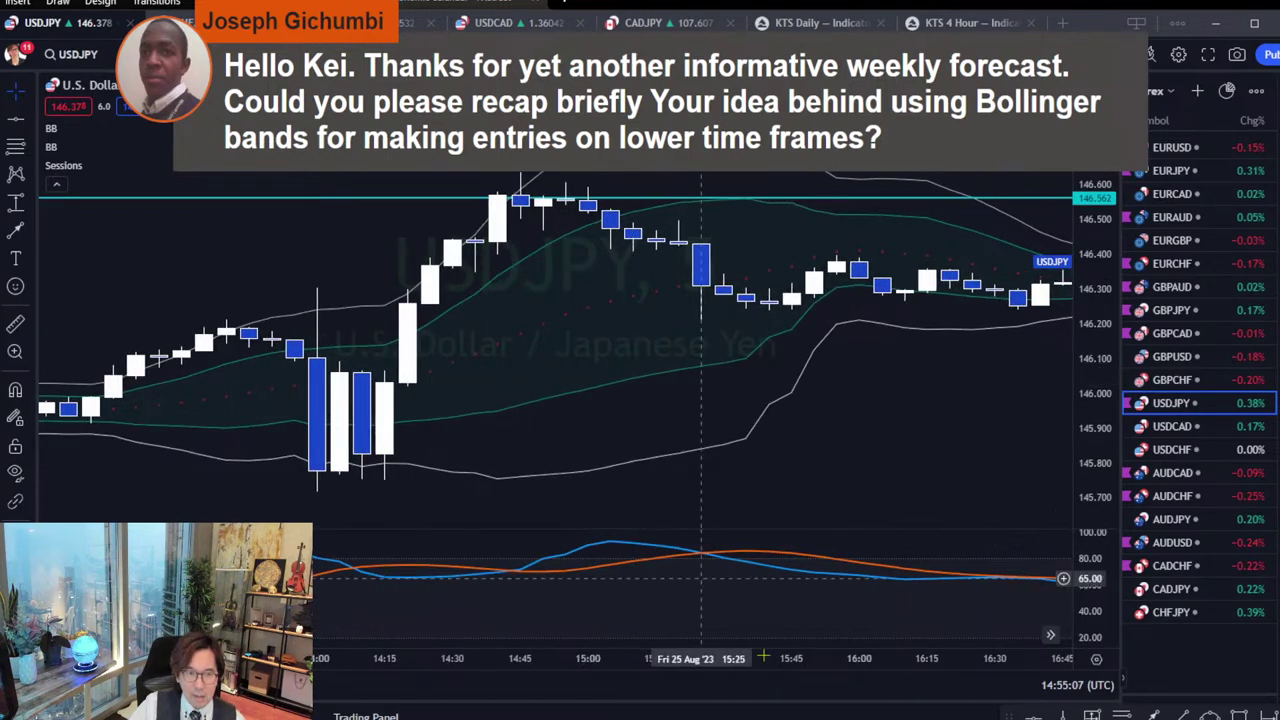
Pan back to the Thursday 24 Aug 22:00 evening rally.
{"action": "left_click_drag", "start_coordinate": [300, 330], "coordinate": [480, 330]}
{"action": "left_click_drag", "start_coordinate": [200, 320], "coordinate": [900, 320]}
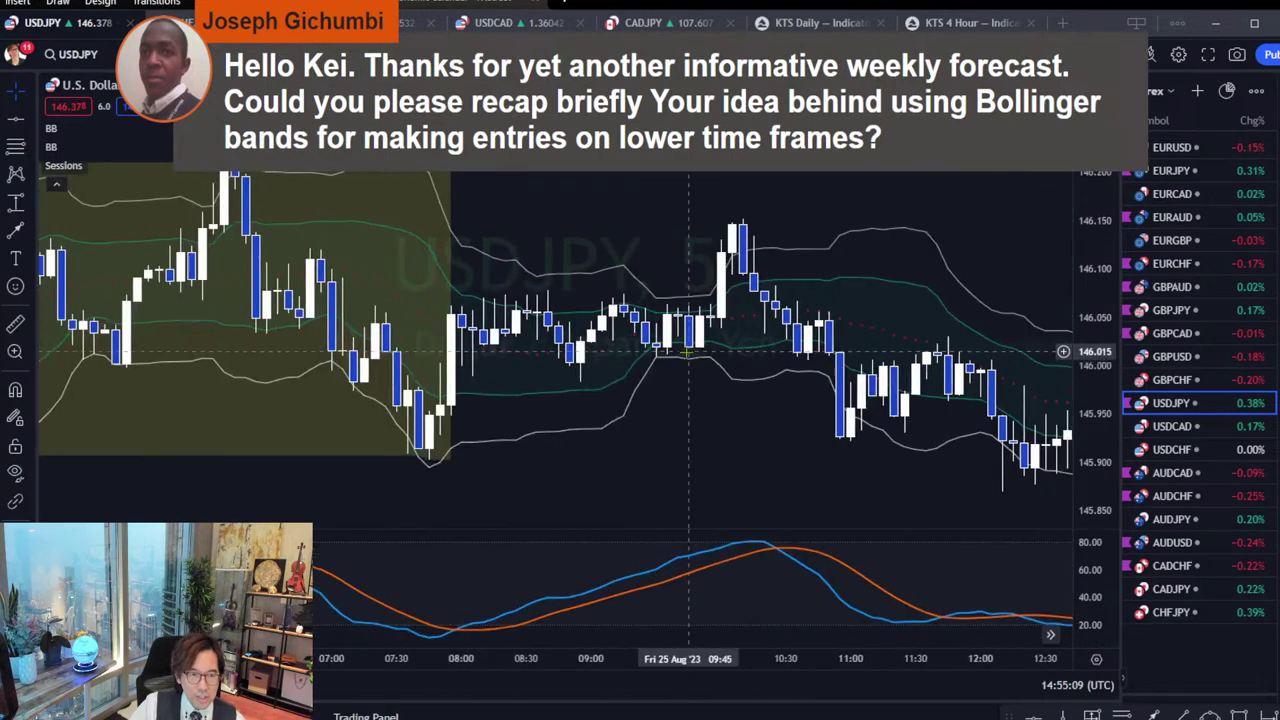
{"action": "left_click_drag", "start_coordinate": [250, 315], "coordinate": [750, 315]}
{"action": "left_click_drag", "start_coordinate": [150, 313], "coordinate": [700, 318]}
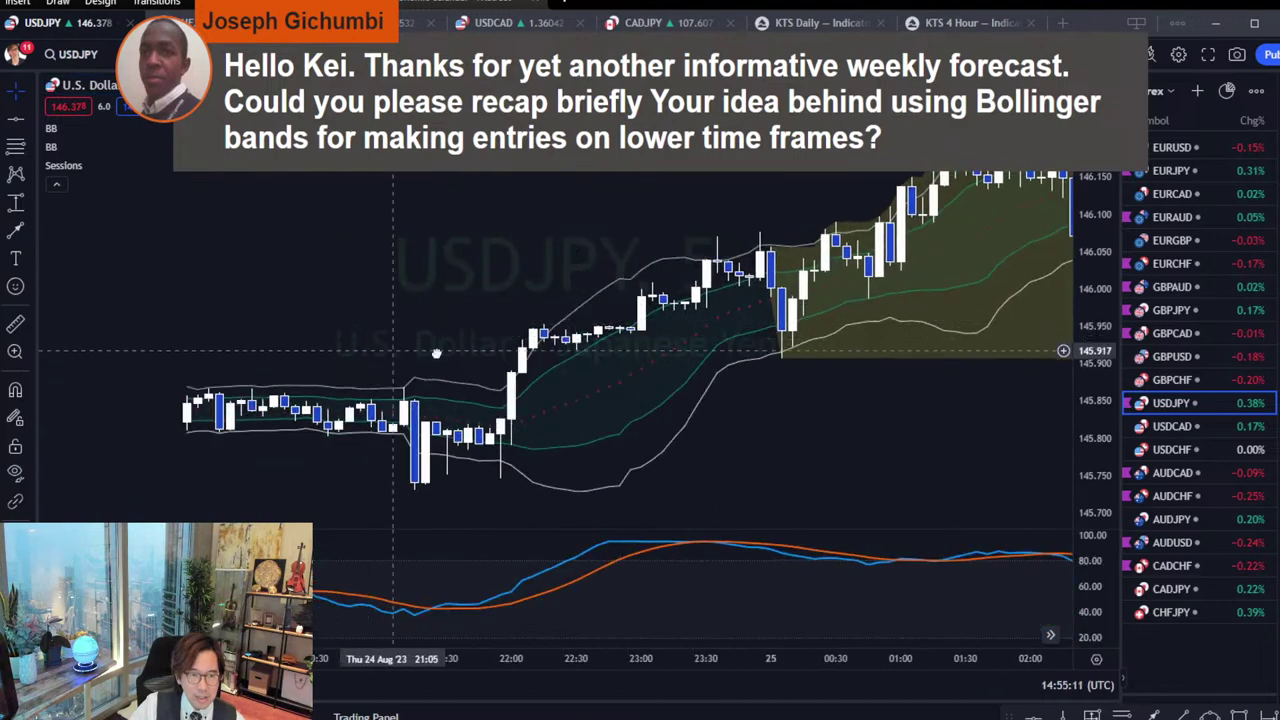
{"action": "left_click_drag", "start_coordinate": [300, 318], "coordinate": [650, 318]}
{"action": "mouse_move", "coordinate": [450, 318]}
{"action": "left_mouse_down"}
{"action": "mouse_move", "coordinate": [779, 318]}
{"action": "mouse_move", "coordinate": [440, 330]}
{"action": "left_mouse_up"}
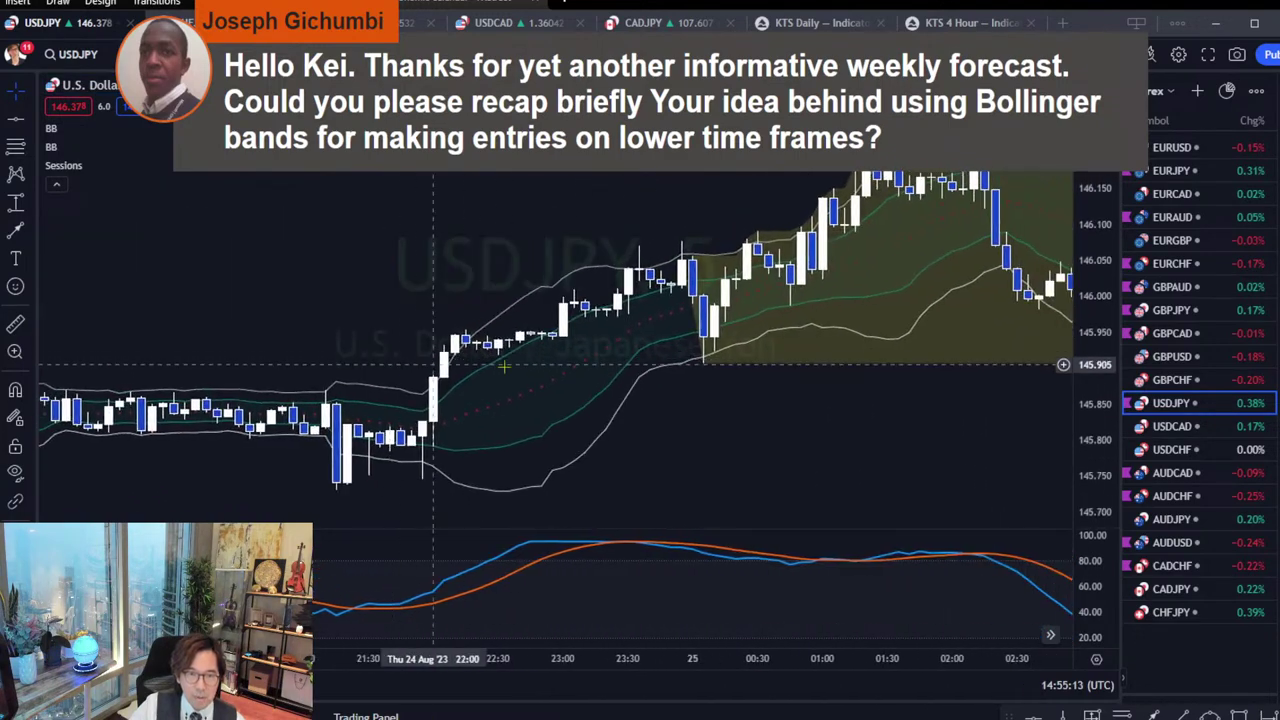
{"action": "left_click_drag", "start_coordinate": [995, 397], "coordinate": [1046, 397]}
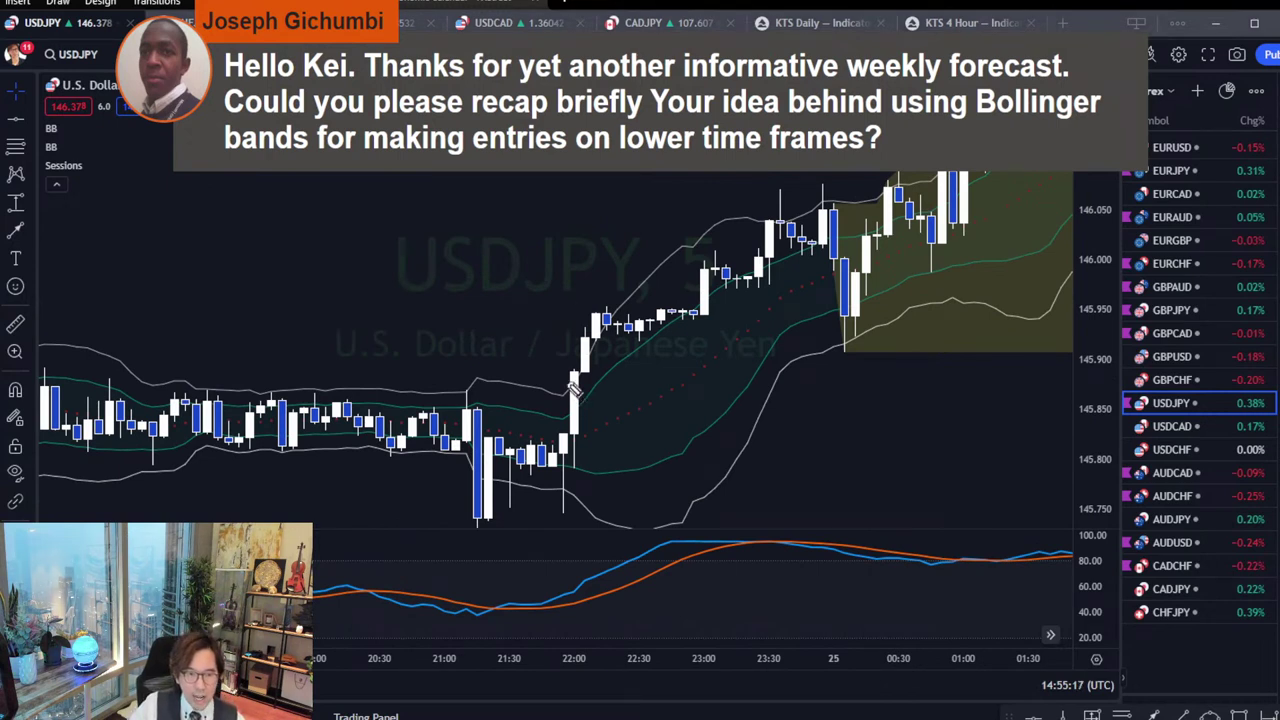
{"action": "left_click_drag", "start_coordinate": [564, 378], "coordinate": [624, 307]}
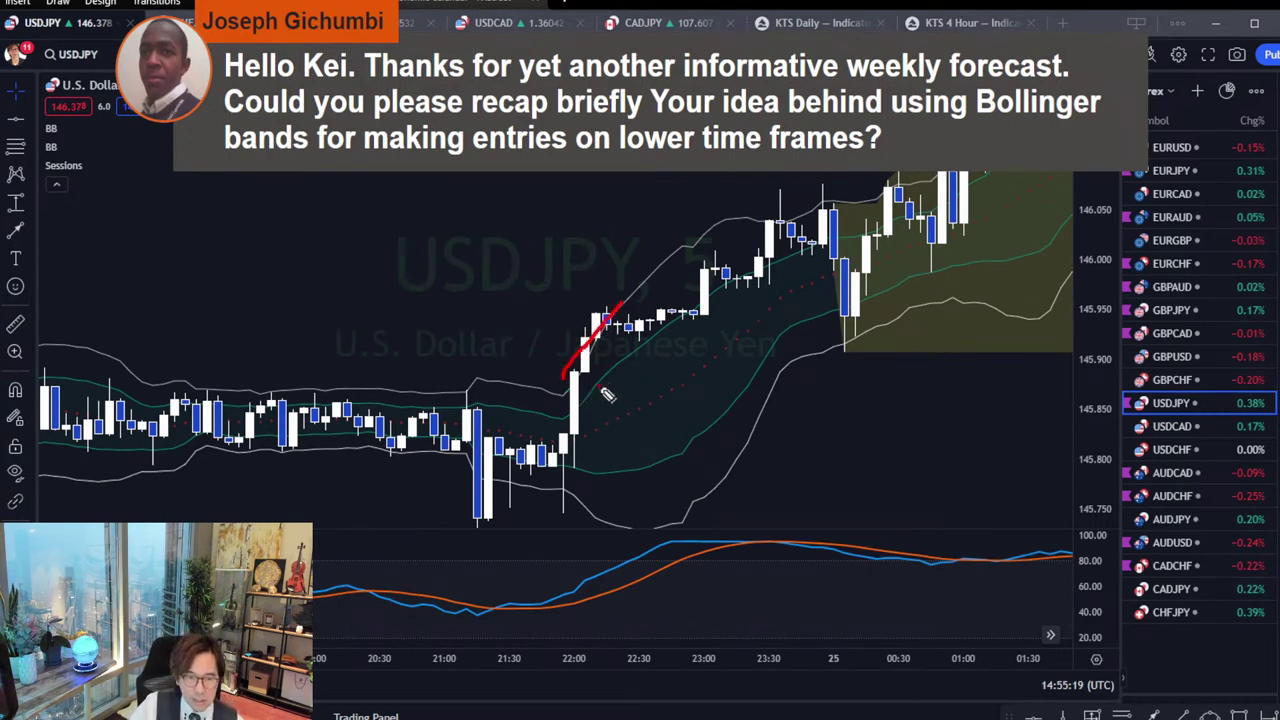
{"action": "left_click_drag", "start_coordinate": [599, 386], "coordinate": [659, 329]}
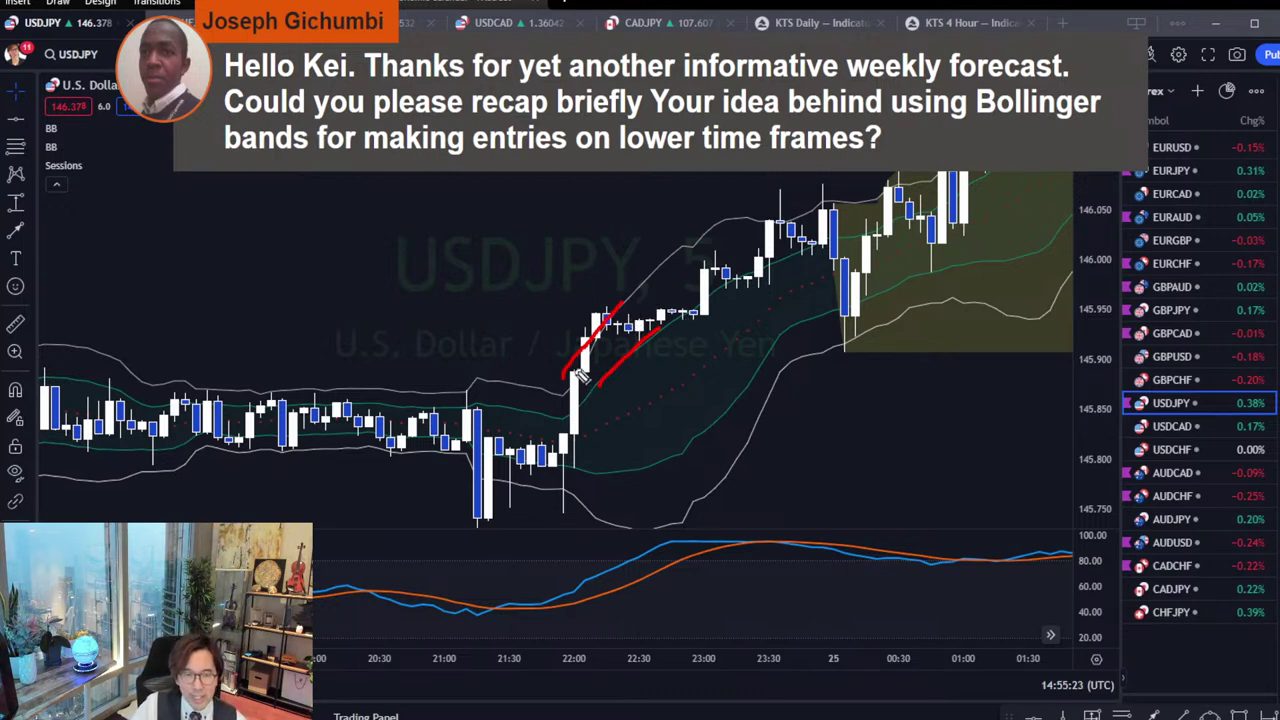
{"action": "left_click_drag", "start_coordinate": [598, 336], "coordinate": [619, 299]}
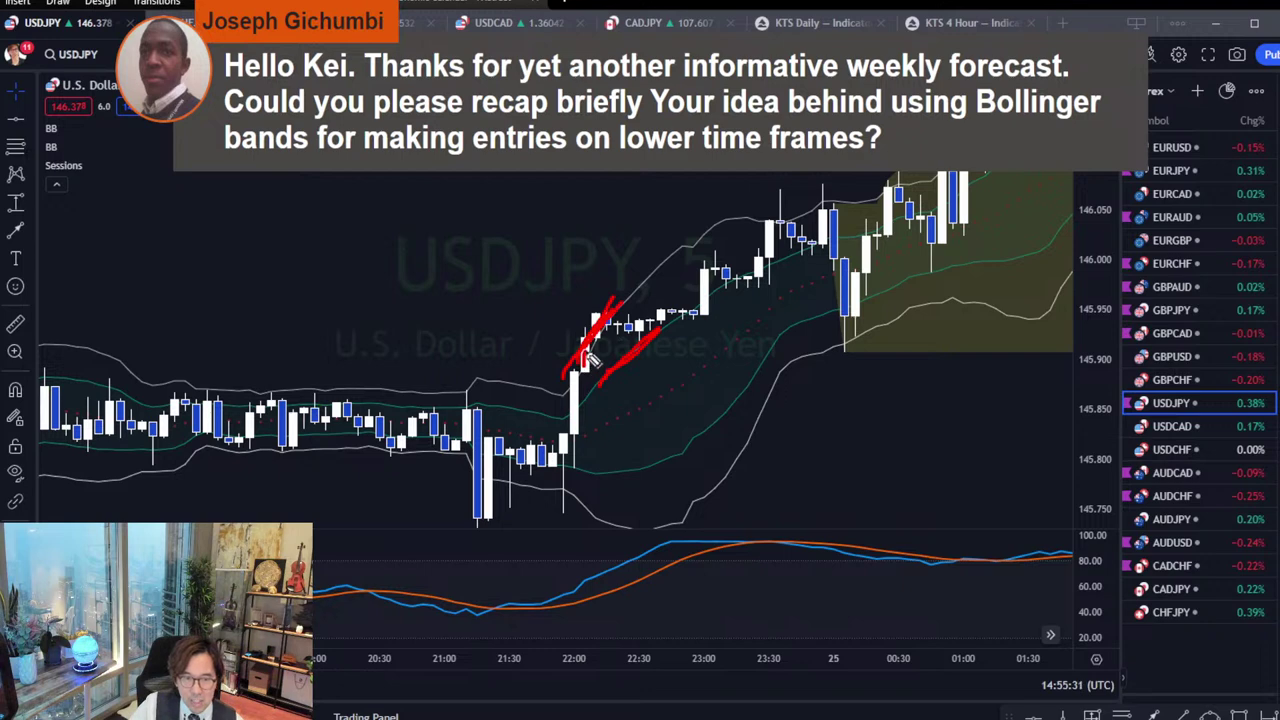
{"action": "left_click_drag", "start_coordinate": [605, 330], "coordinate": [636, 341]}
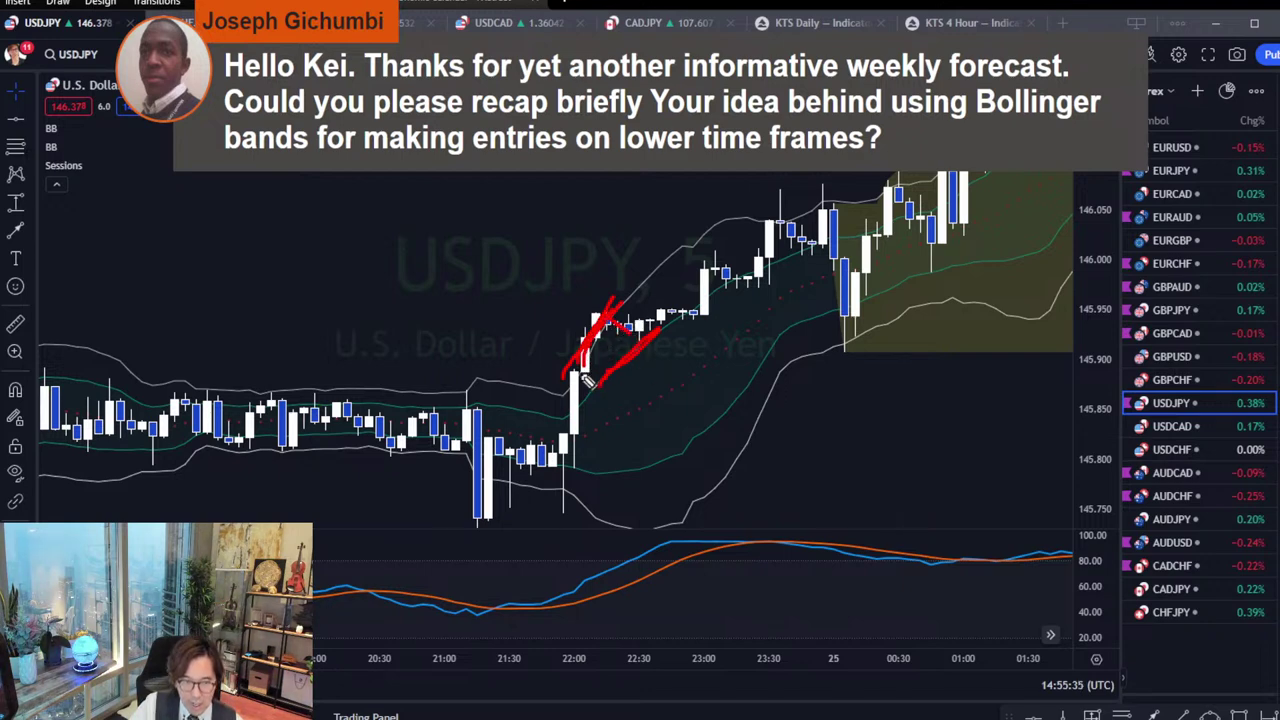
{"action": "mouse_move", "coordinate": [607, 333]}
{"action": "left_mouse_down"}
{"action": "mouse_move", "coordinate": [702, 315]}
{"action": "mouse_move", "coordinate": [785, 236]}
{"action": "left_mouse_up"}
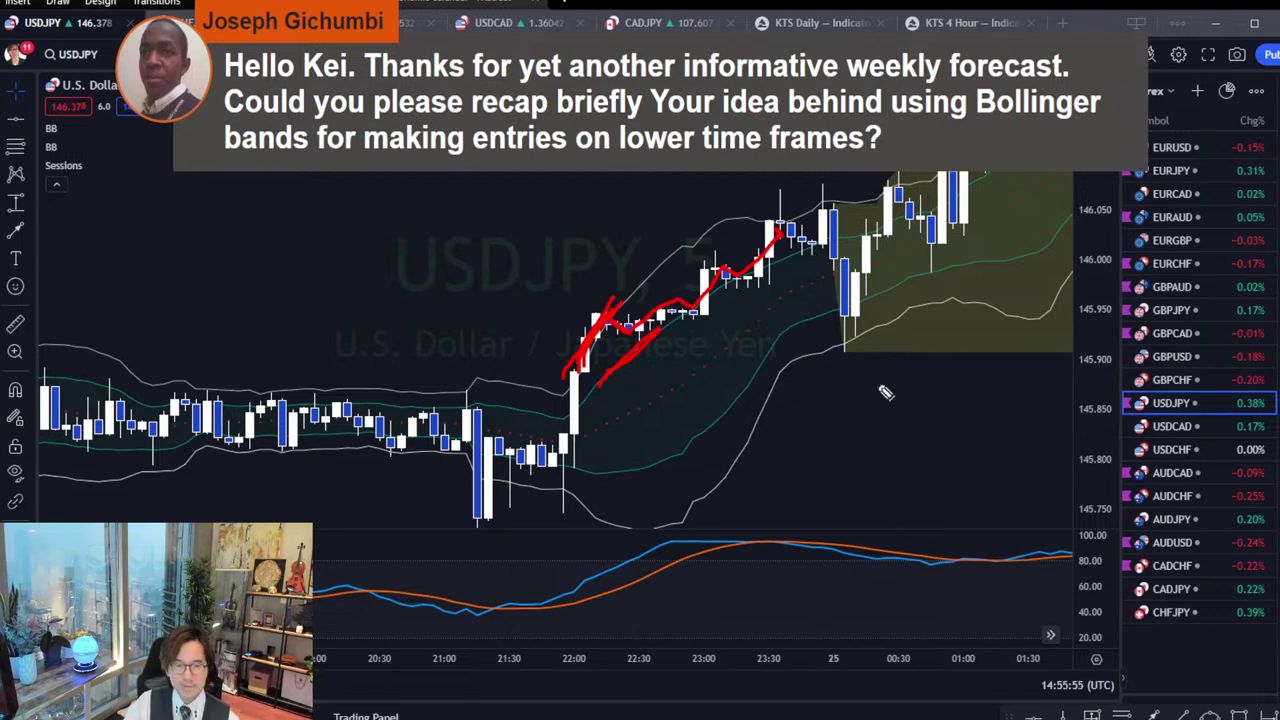
{"action": "key", "text": "Escape"}
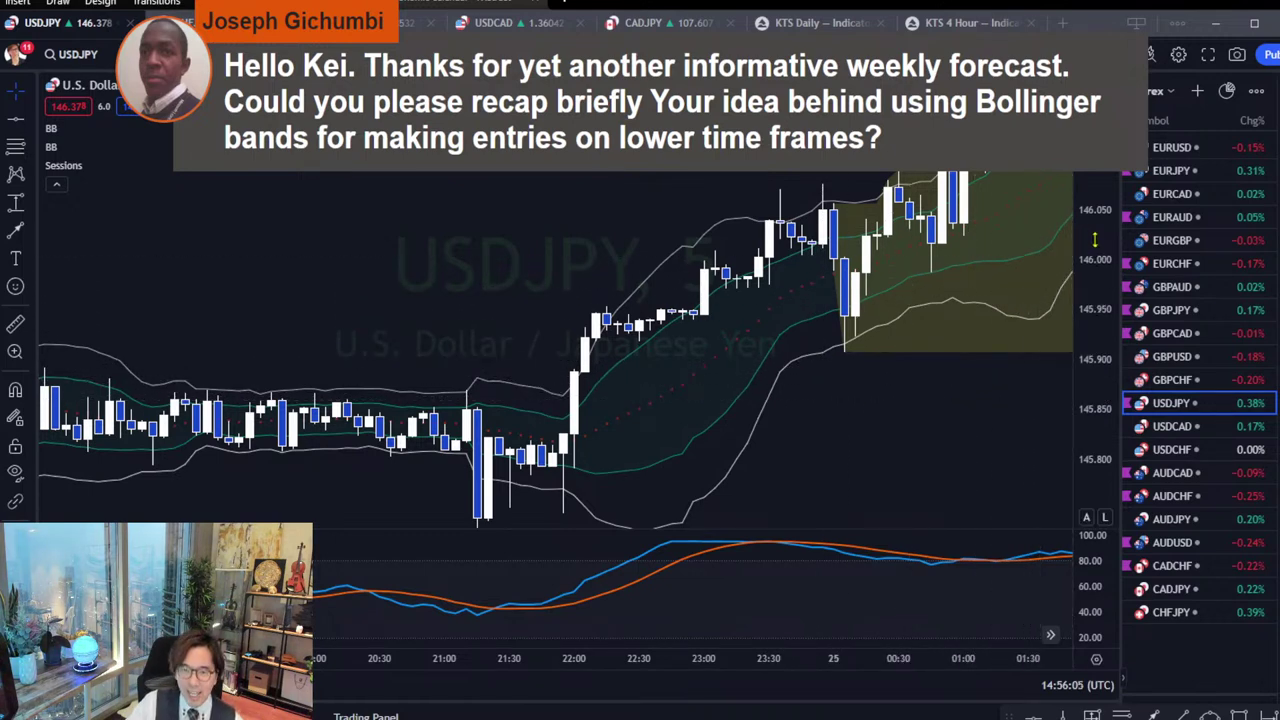
Compress the price and time scales so the USDJPY 5-minute chart spans about 19:30–02:00.
{"action": "left_click_drag", "start_coordinate": [1095, 240], "coordinate": [1095, 285]}
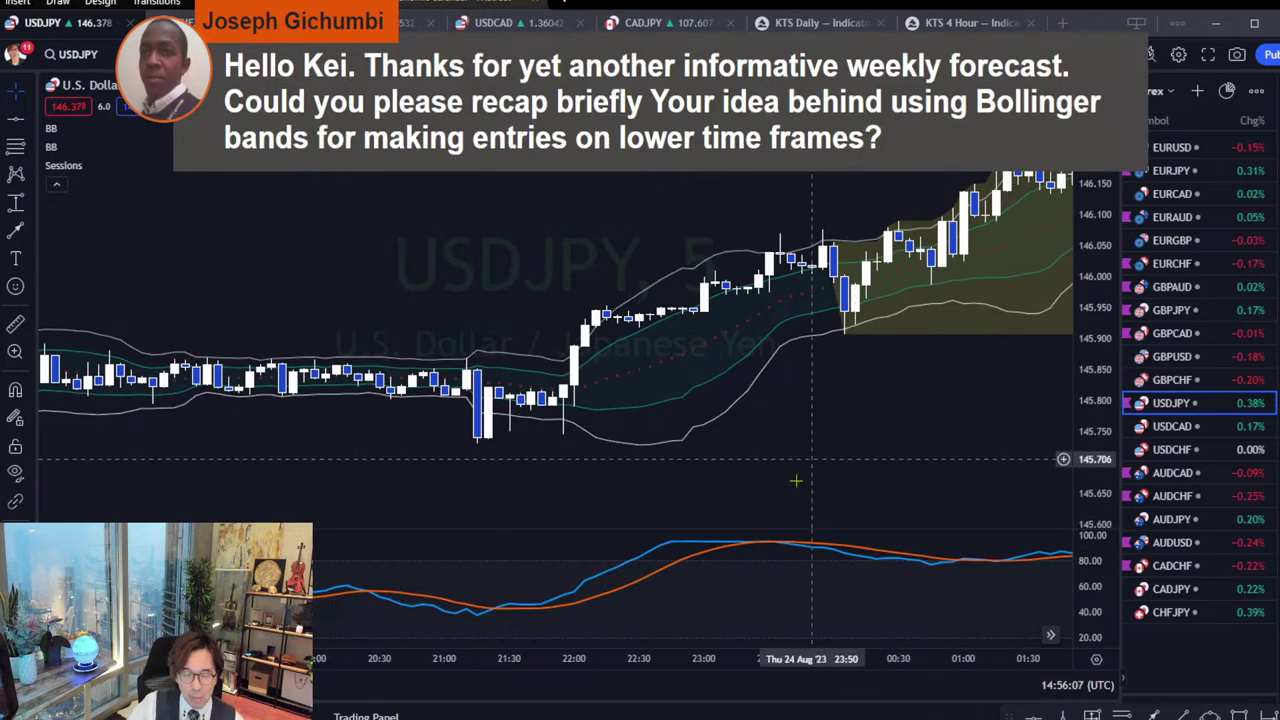
{"action": "left_click_drag", "start_coordinate": [700, 666], "coordinate": [640, 664]}
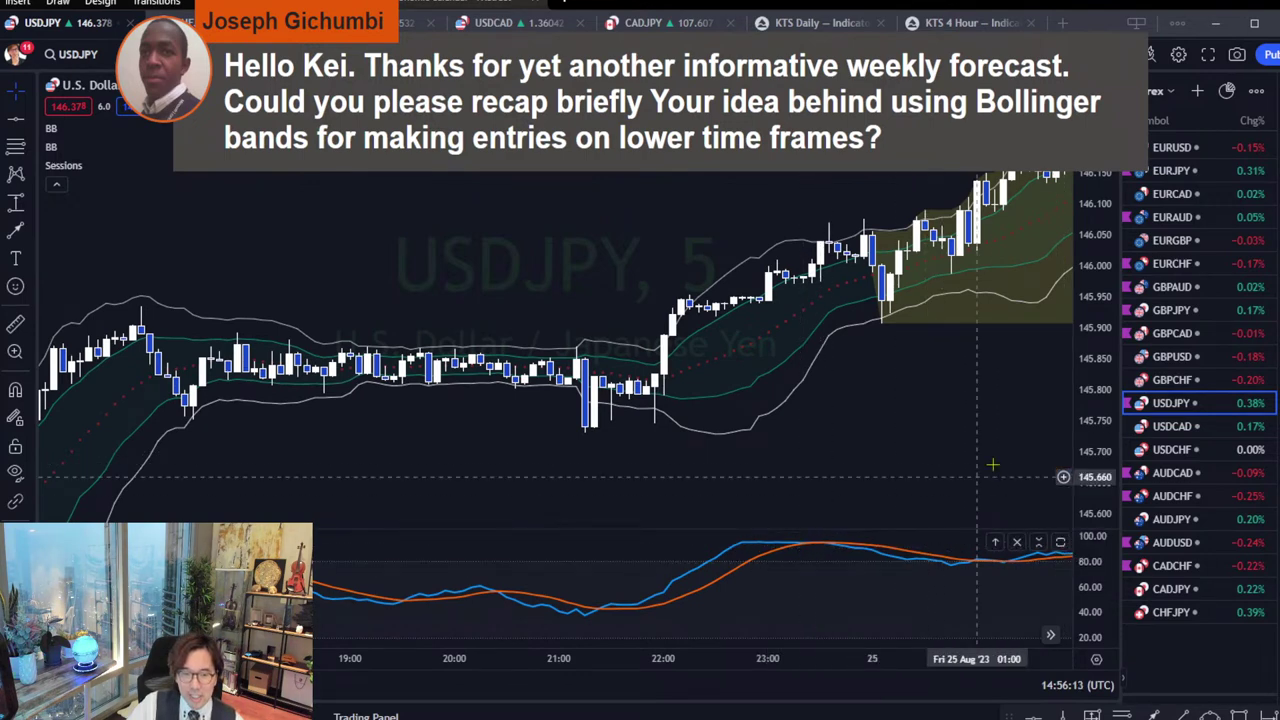
{"action": "left_click_drag", "start_coordinate": [1083, 489], "coordinate": [1083, 440]}
{"action": "left_click_drag", "start_coordinate": [934, 448], "coordinate": [903, 448]}
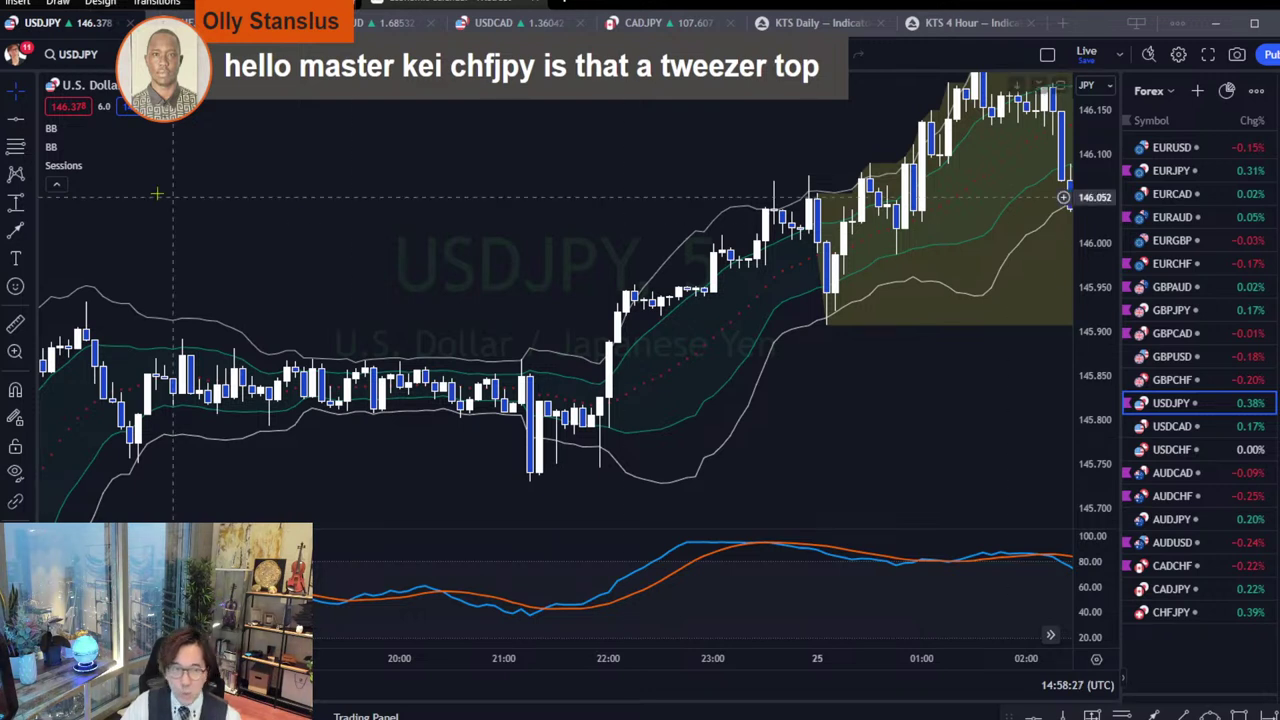
{"action": "key", "text": "1"}
{"action": "key", "text": "w"}
{"action": "key", "text": "Return"}
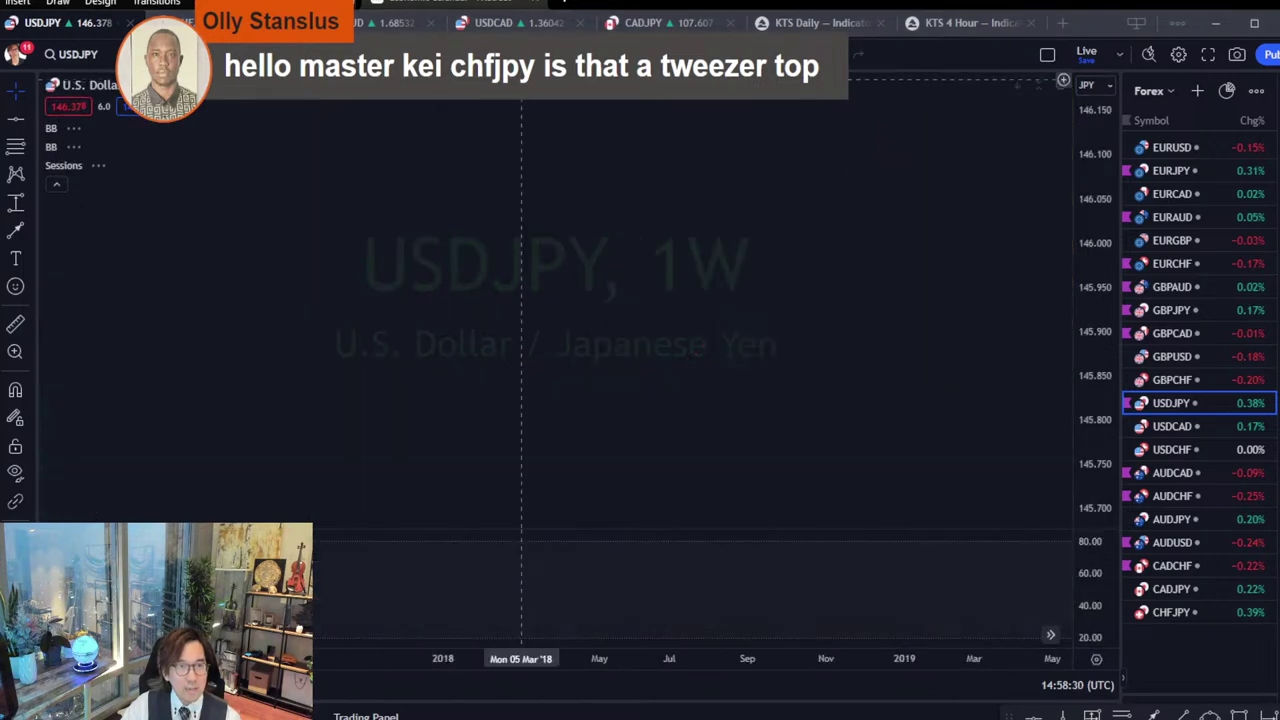
{"action": "left_click", "coordinate": [1236, 610]}
{"action": "left_click_drag", "start_coordinate": [790, 350], "coordinate": [266, 334]}
{"action": "left_click_drag", "start_coordinate": [900, 320], "coordinate": [593, 305]}
{"action": "scroll", "coordinate": [593, 305], "scroll_direction": "right", "scroll_amount": 15}
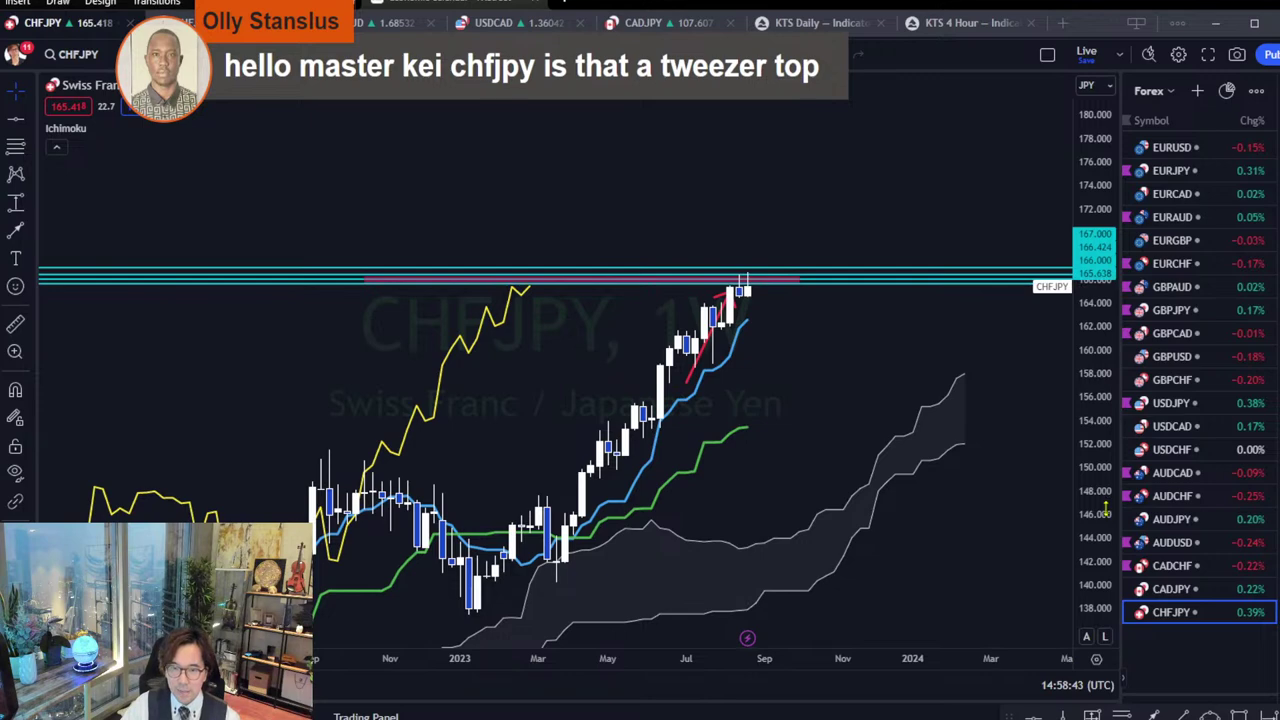
{"action": "left_click_drag", "start_coordinate": [1106, 505], "coordinate": [1075, 345]}
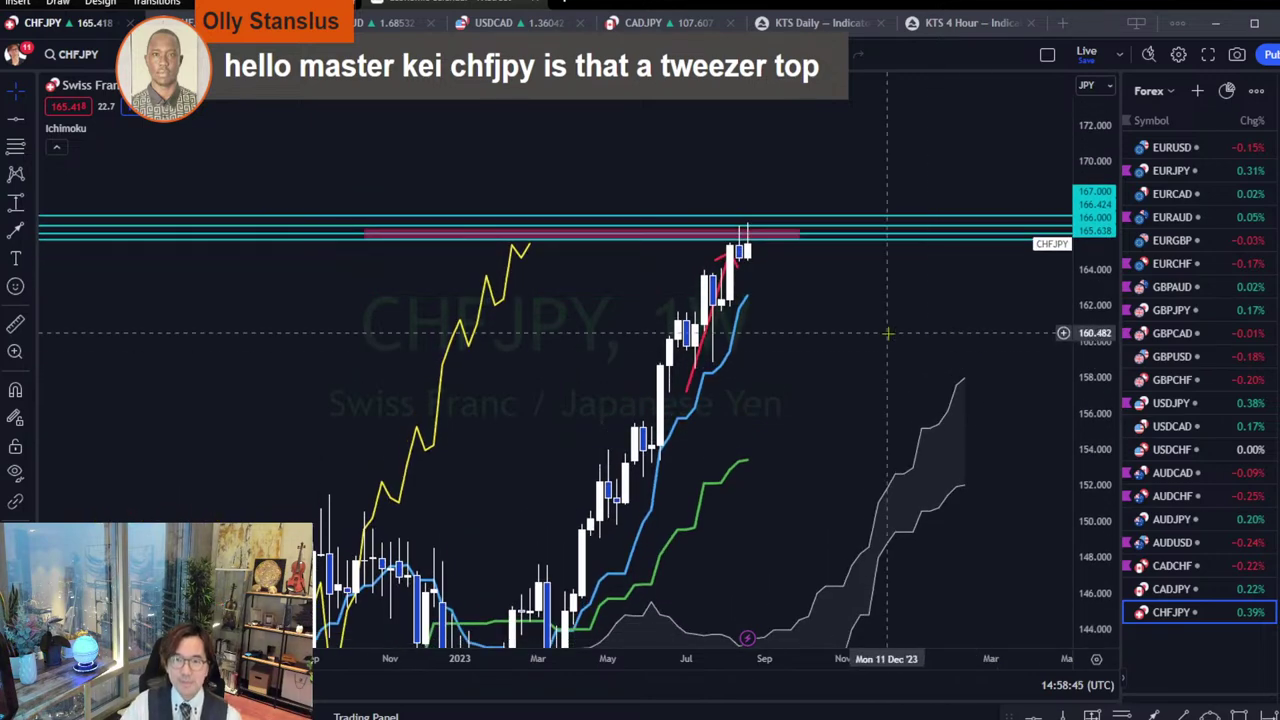
{"action": "left_click_drag", "start_coordinate": [771, 405], "coordinate": [751, 423]}
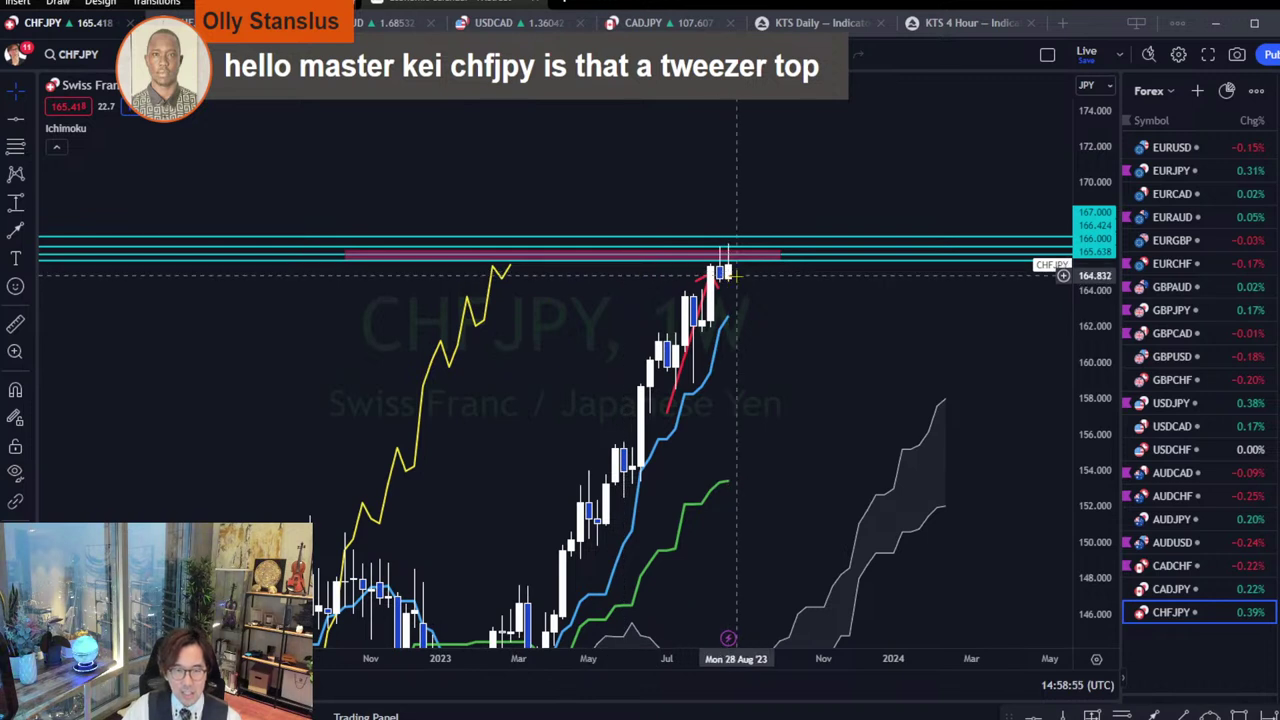
{"action": "left_click_drag", "start_coordinate": [1095, 330], "coordinate": [1014, 409]}
{"action": "left_click_drag", "start_coordinate": [823, 366], "coordinate": [852, 327]}
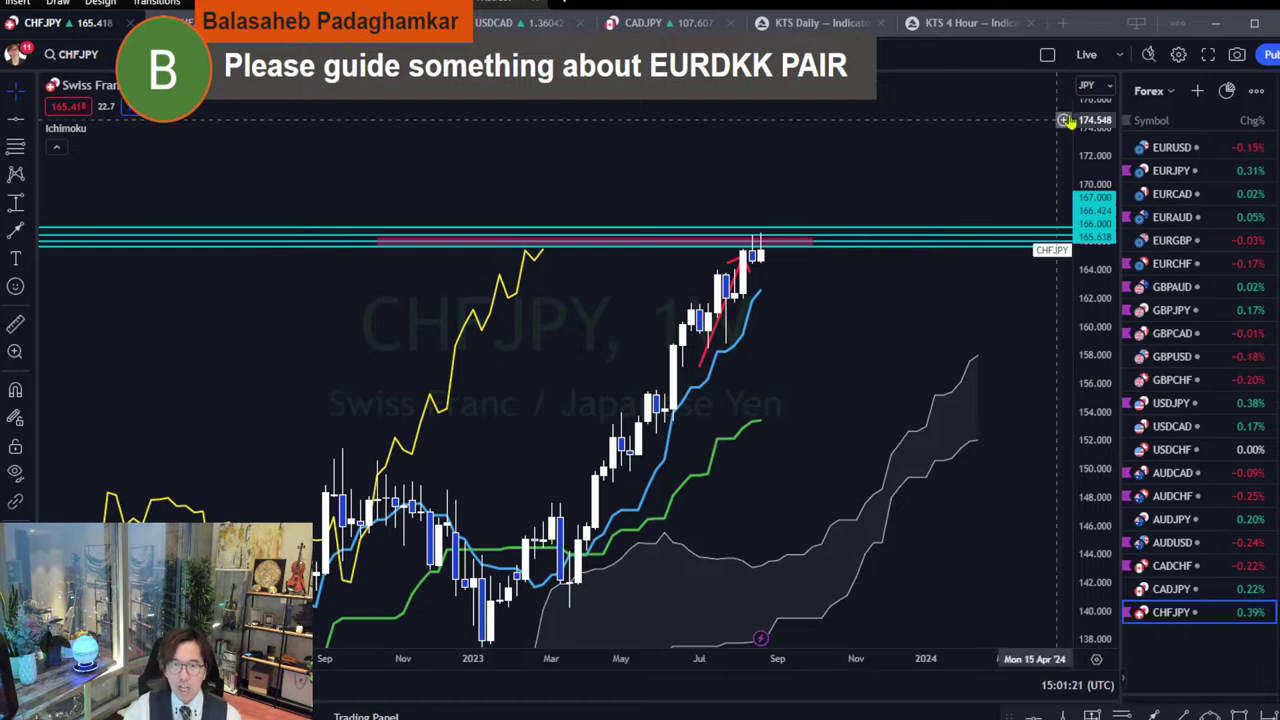
Add FOREX.com EURDKK to the watchlist and switch the chart to EURDKK.
{"action": "left_click", "coordinate": [1196, 92]}
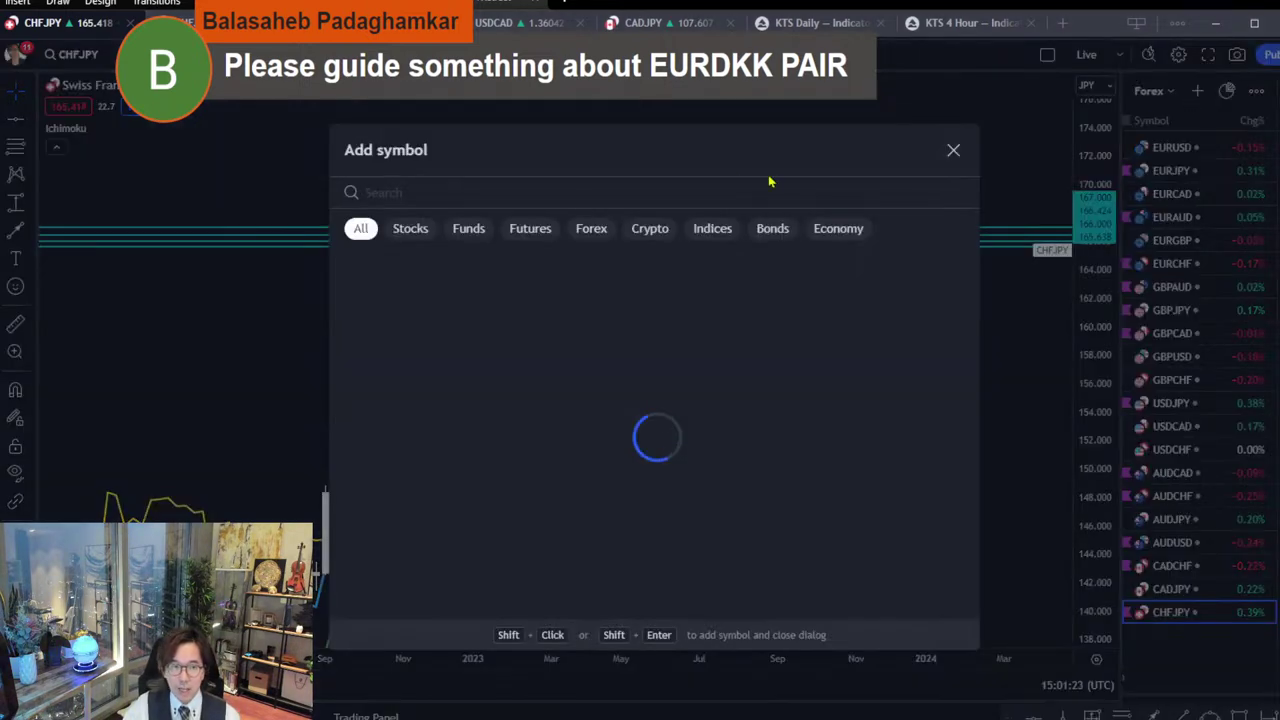
{"action": "type", "text": "EUR"}
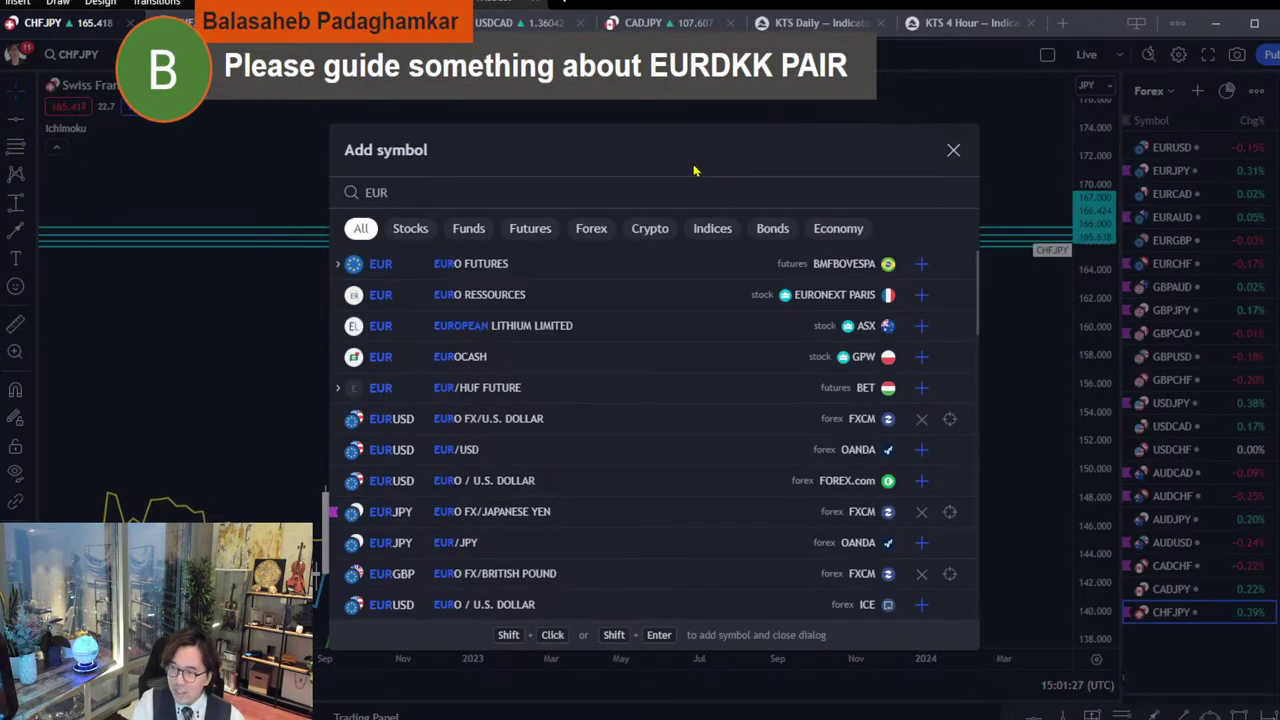
{"action": "type", "text": "DKK"}
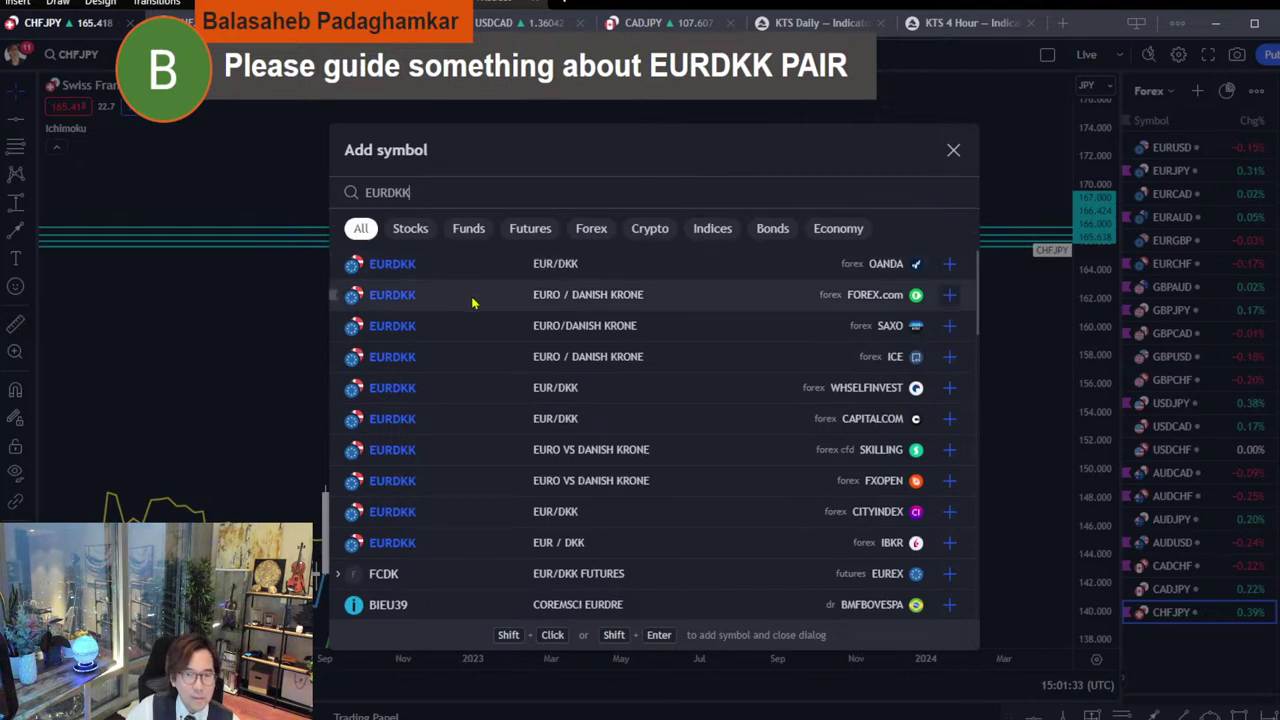
{"action": "left_click", "coordinate": [474, 300]}
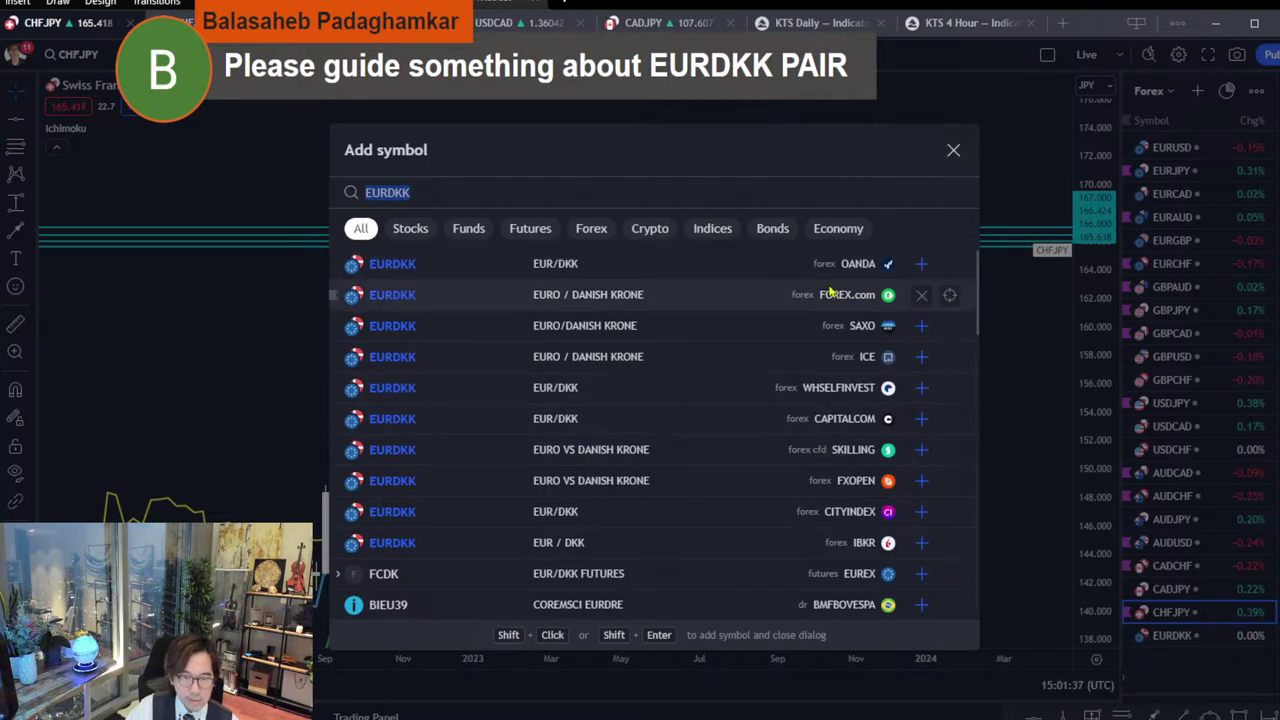
{"action": "left_click", "coordinate": [953, 150]}
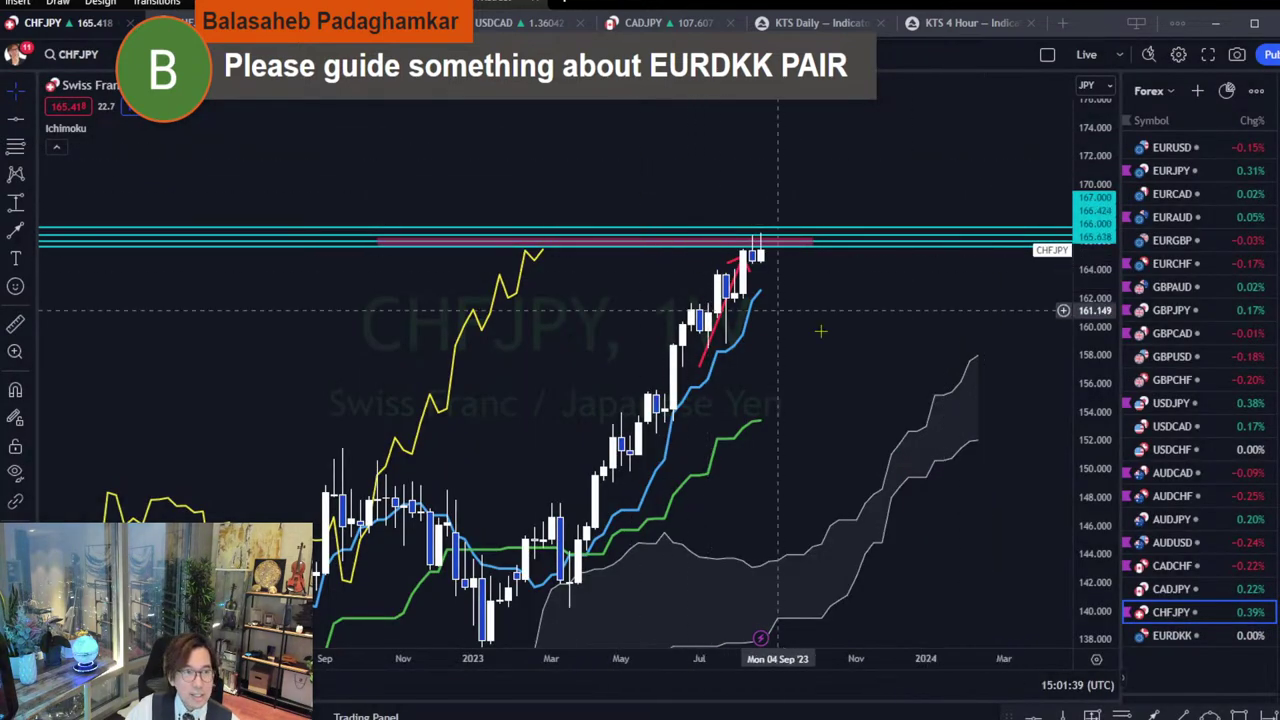
{"action": "left_click", "coordinate": [1172, 635]}
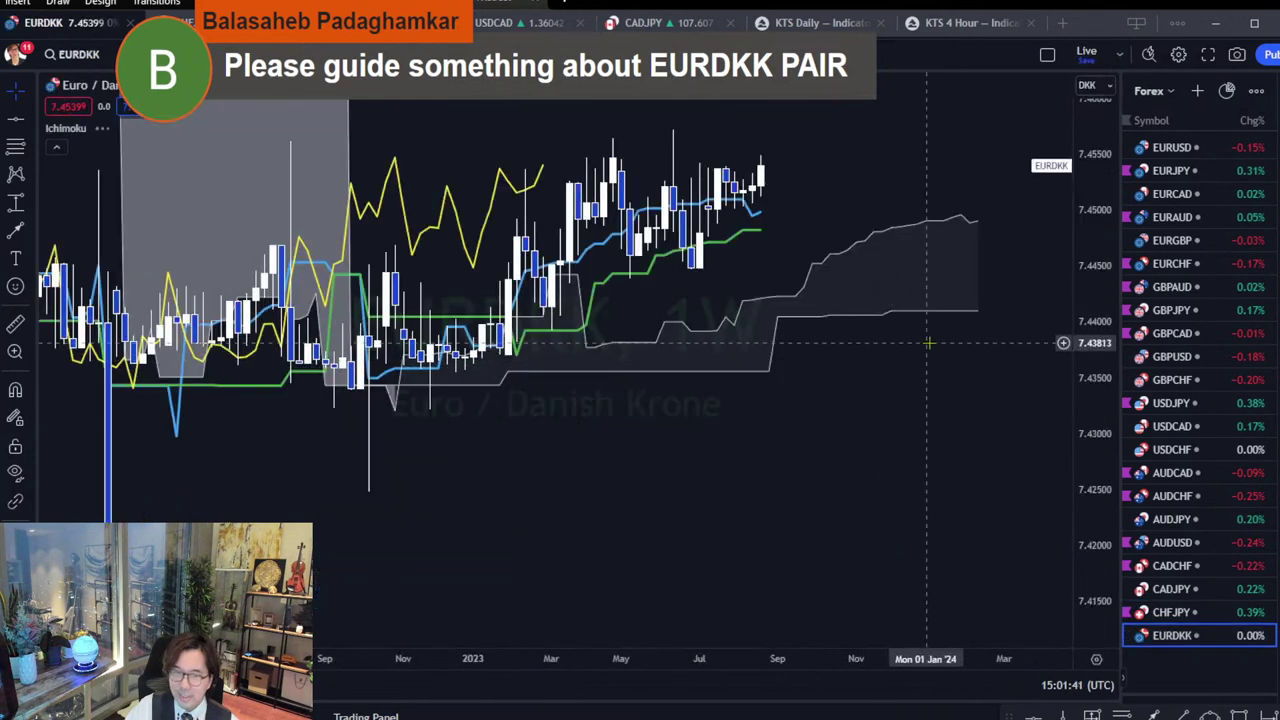
Frame the recent EURDKK weekly candles and place a horizontal resistance line at 7.45601.
{"action": "mouse_move", "coordinate": [1105, 470]}
{"action": "left_mouse_down"}
{"action": "mouse_move", "coordinate": [1105, 440]}
{"action": "mouse_move", "coordinate": [1105, 455]}
{"action": "left_mouse_up"}
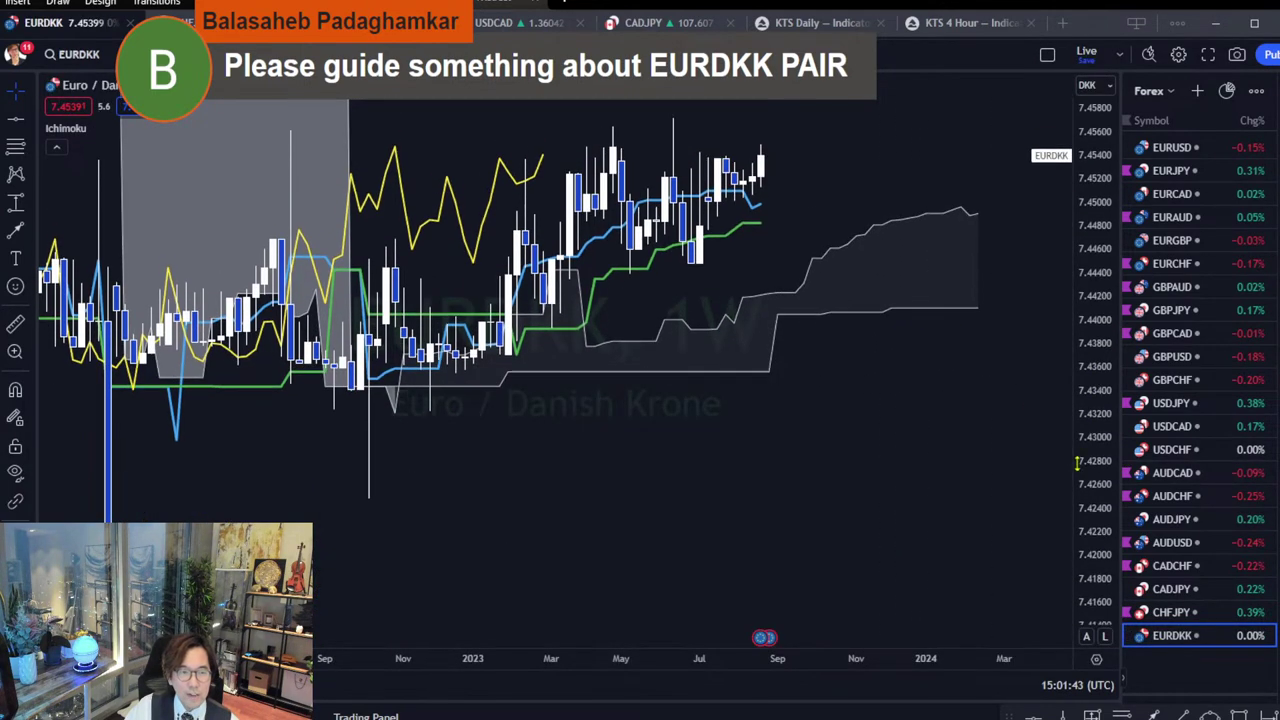
{"action": "left_click_drag", "start_coordinate": [714, 300], "coordinate": [783, 314]}
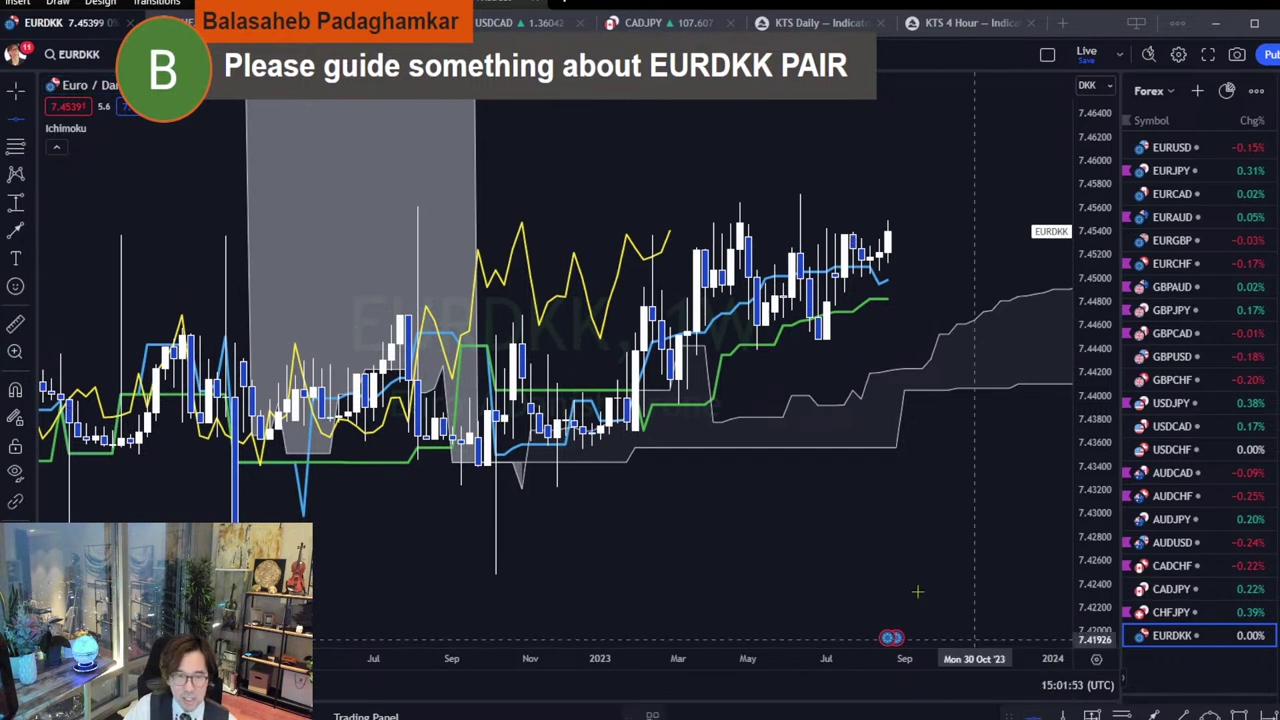
{"action": "left_click", "coordinate": [420, 207]}
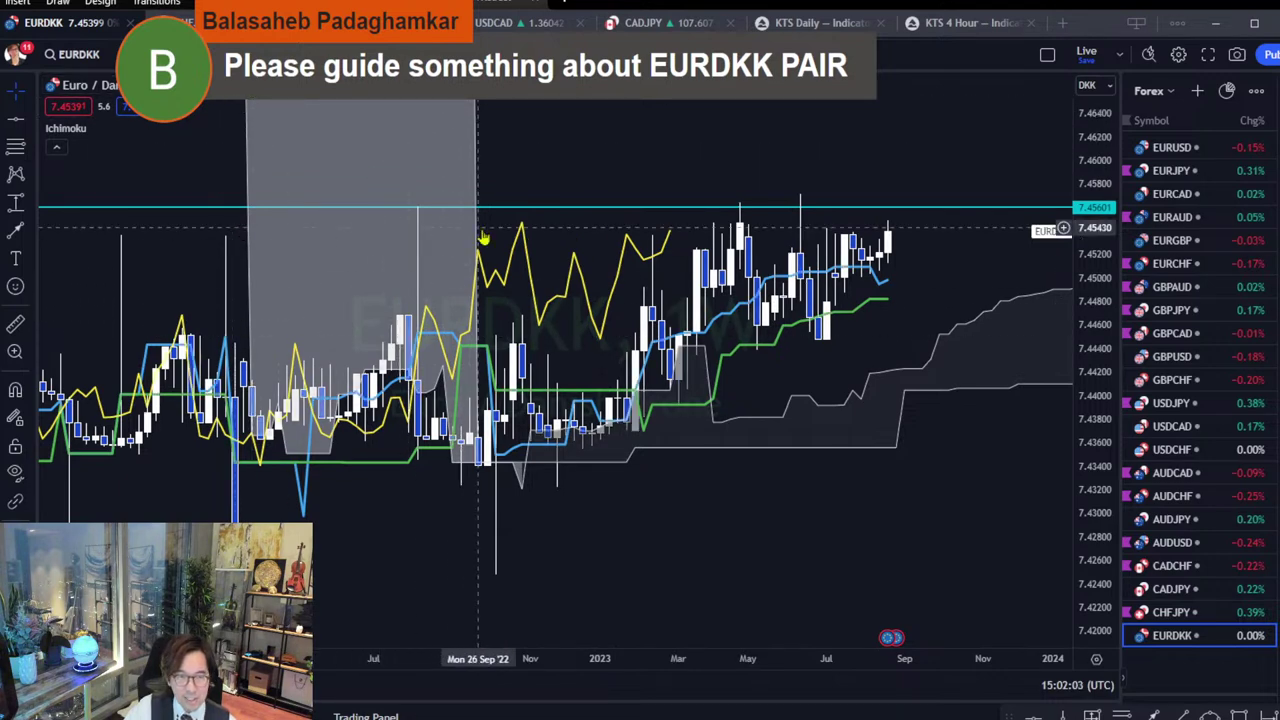
{"action": "left_click_drag", "start_coordinate": [640, 191], "coordinate": [690, 227]}
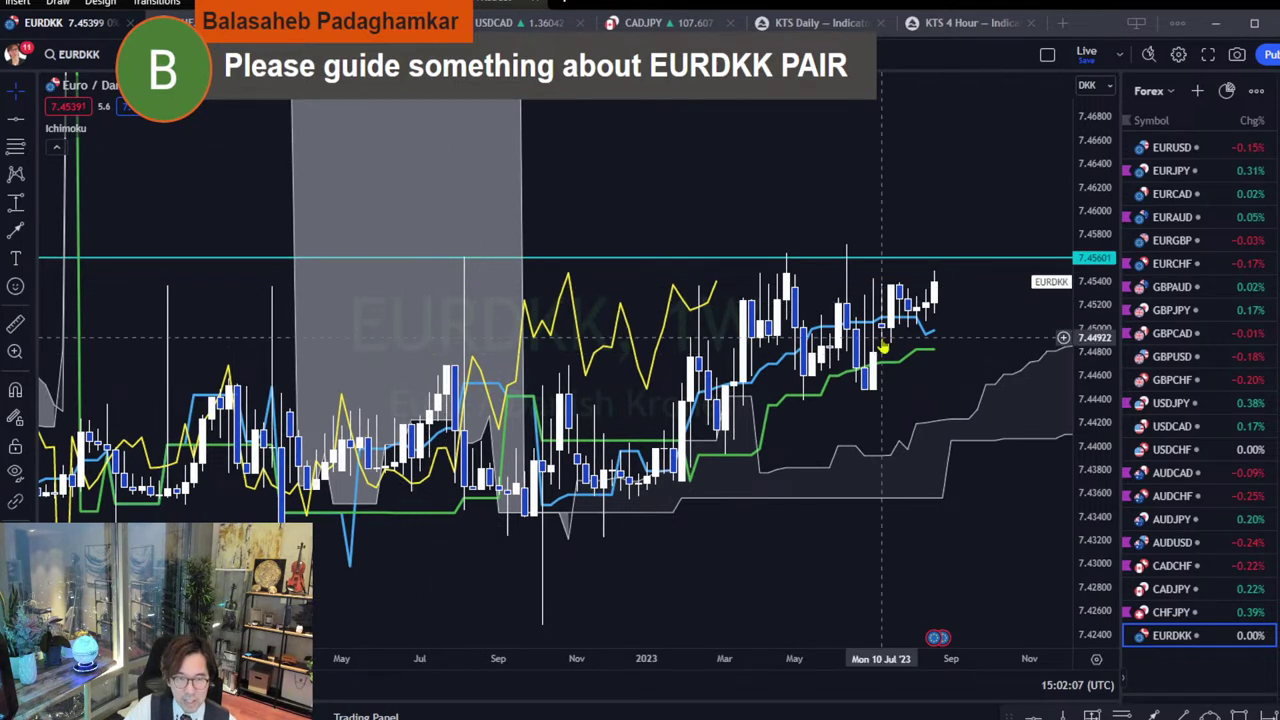
{"action": "left_click_drag", "start_coordinate": [1108, 165], "coordinate": [1097, 440]}
{"action": "left_click_drag", "start_coordinate": [600, 662], "coordinate": [478, 665]}
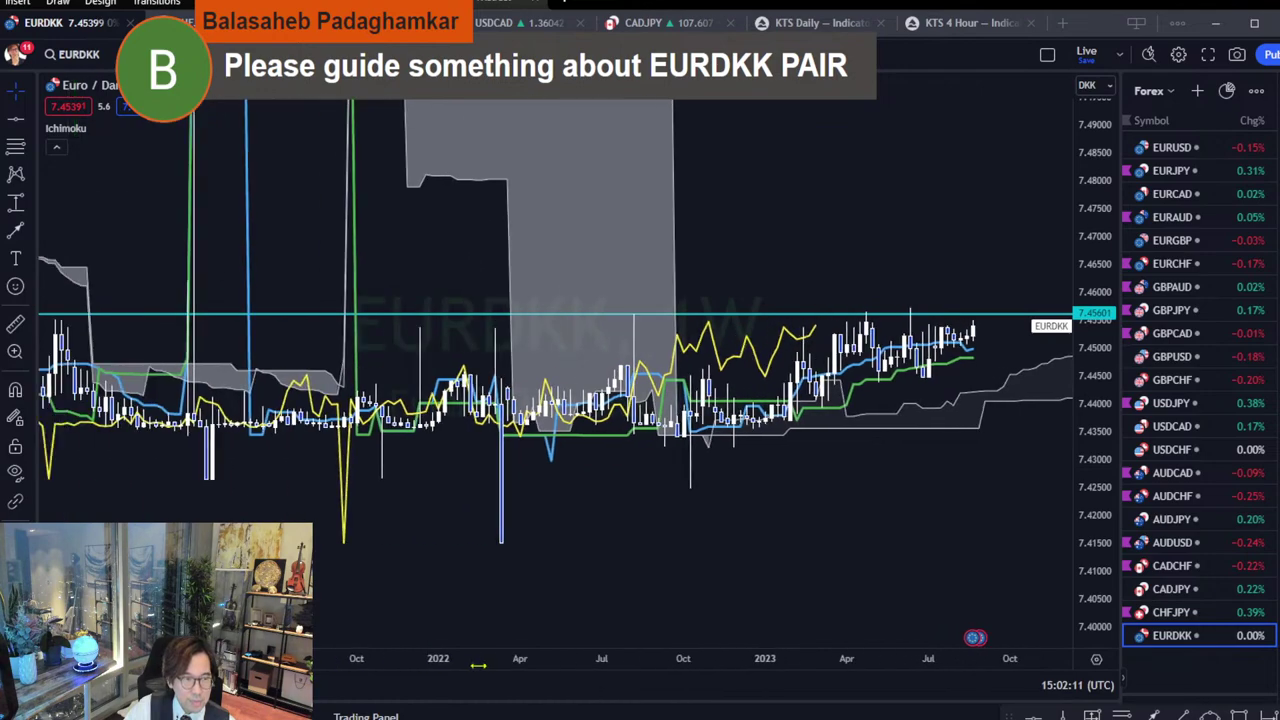
{"action": "scroll", "coordinate": [794, 585], "scroll_direction": "down", "scroll_amount": 5}
{"action": "left_click_drag", "start_coordinate": [1098, 124], "coordinate": [1066, 523]}
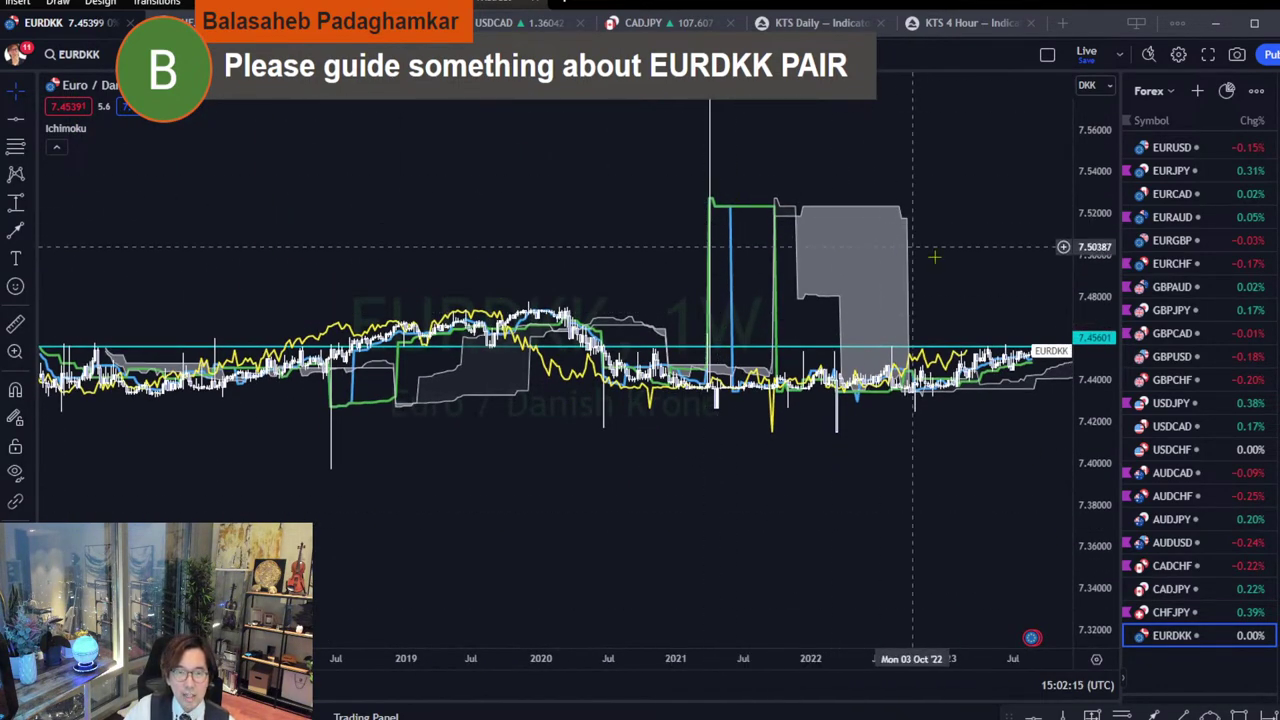
{"action": "left_click_drag", "start_coordinate": [1085, 217], "coordinate": [1082, 330]}
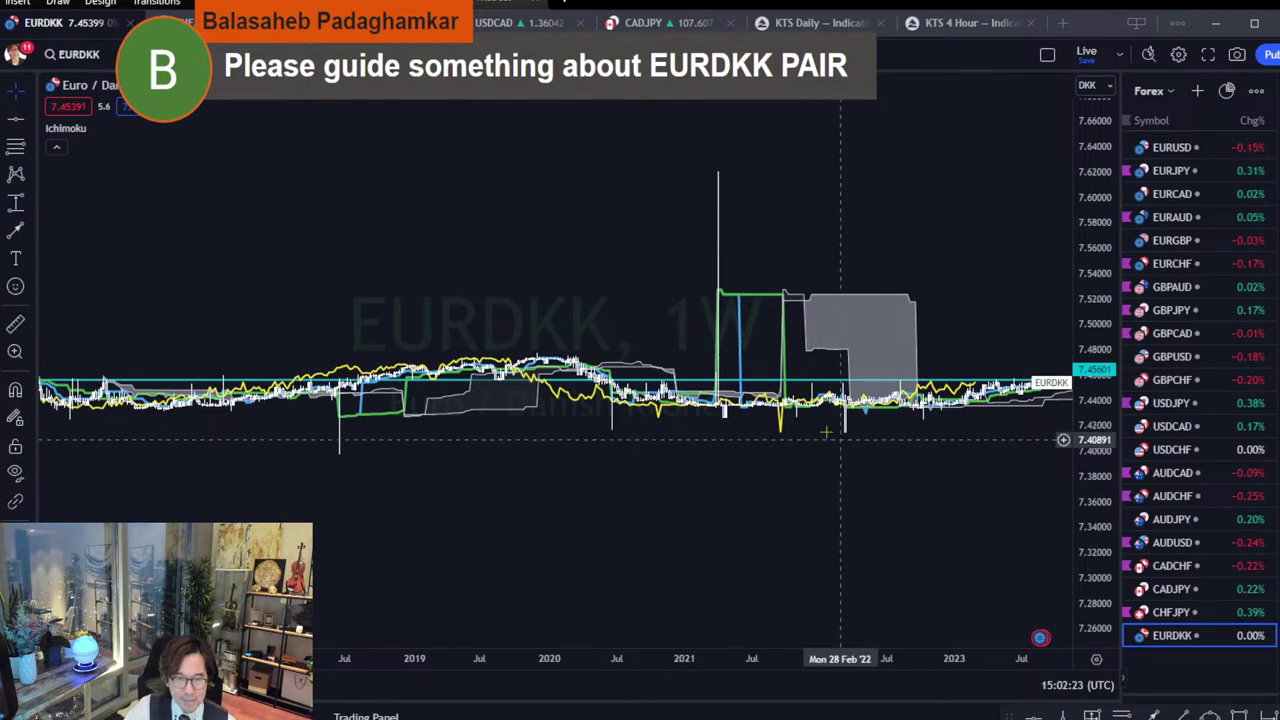
{"action": "scroll", "coordinate": [820, 420], "scroll_direction": "right", "scroll_amount": 5}
{"action": "scroll", "coordinate": [1067, 285], "scroll_direction": "left", "scroll_amount": 2}
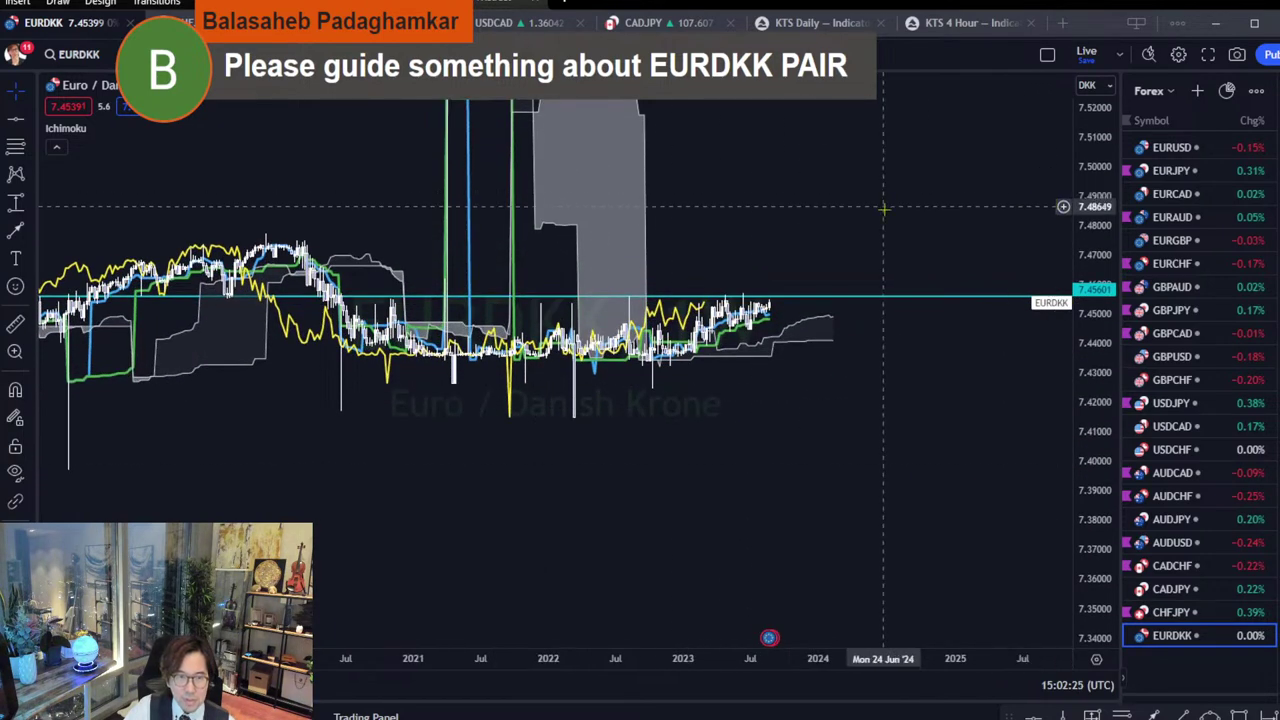
{"action": "scroll", "coordinate": [1092, 305], "scroll_direction": "right", "scroll_amount": 2}
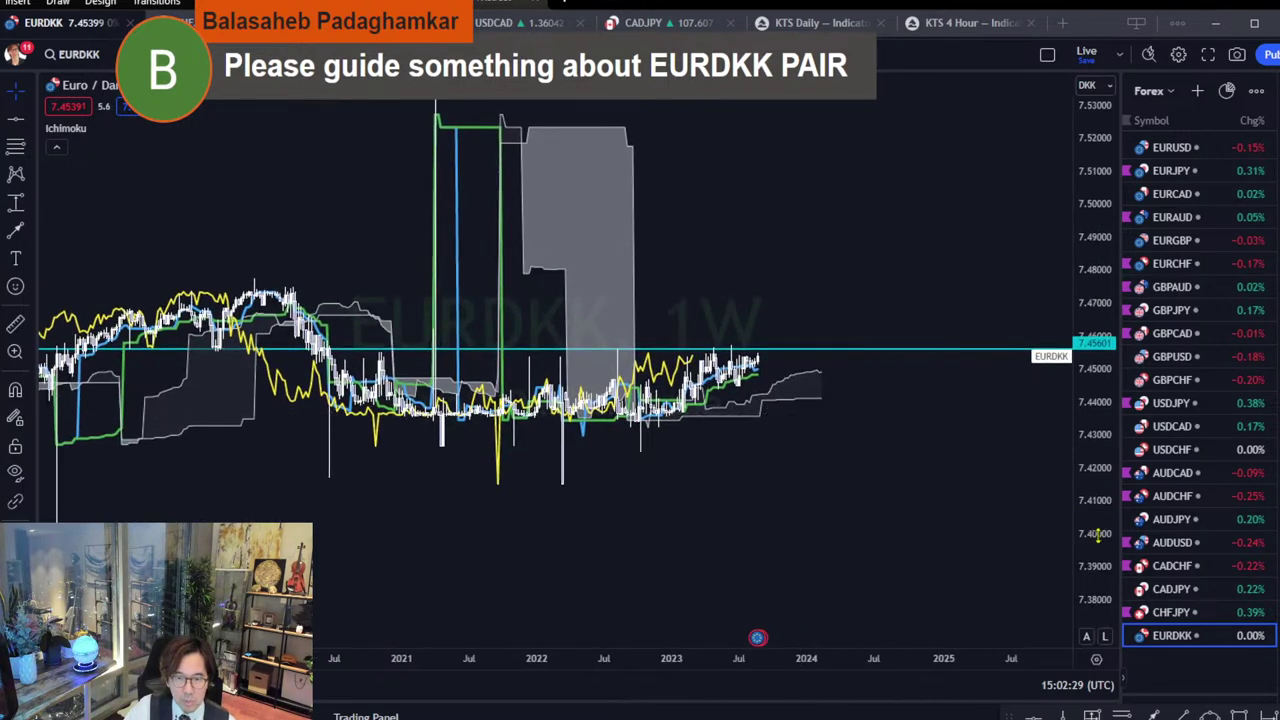
{"action": "left_click_drag", "start_coordinate": [1097, 531], "coordinate": [1095, 330]}
{"action": "scroll", "coordinate": [913, 240], "scroll_direction": "left", "scroll_amount": 2}
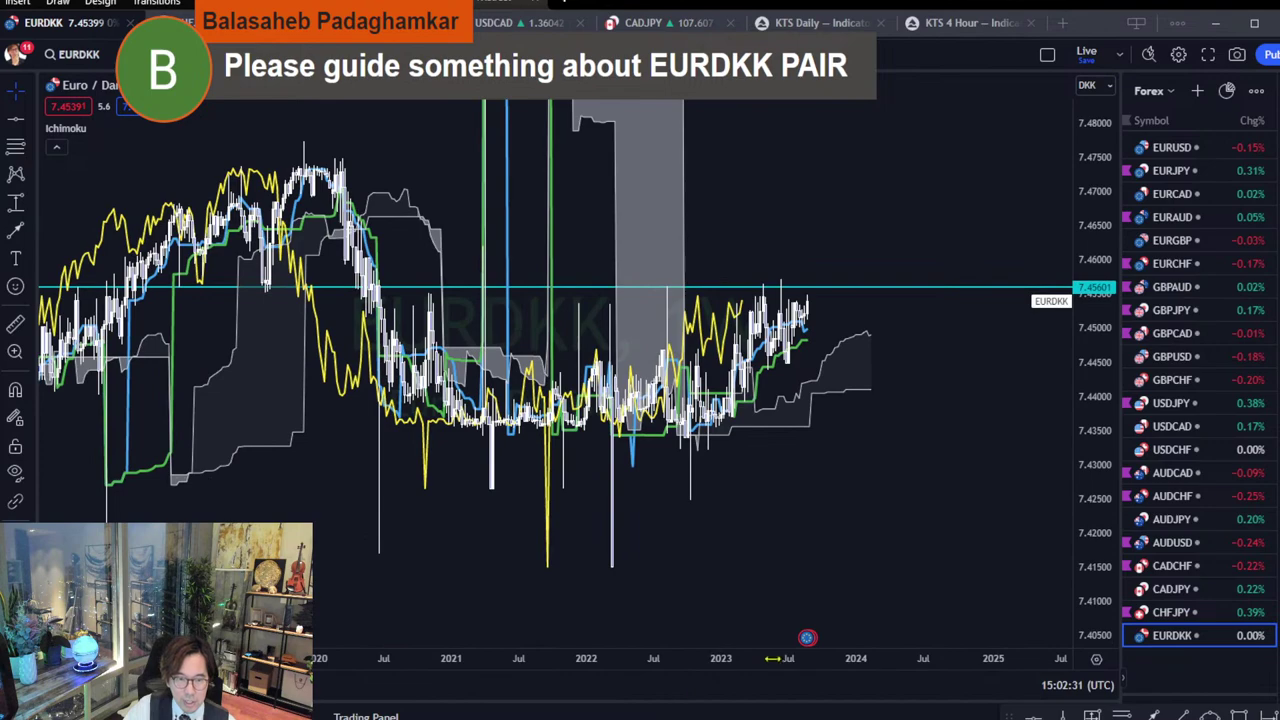
{"action": "scroll", "coordinate": [608, 678], "scroll_direction": "up", "scroll_amount": 3}
{"action": "scroll", "coordinate": [608, 678], "scroll_direction": "up", "scroll_amount": 2}
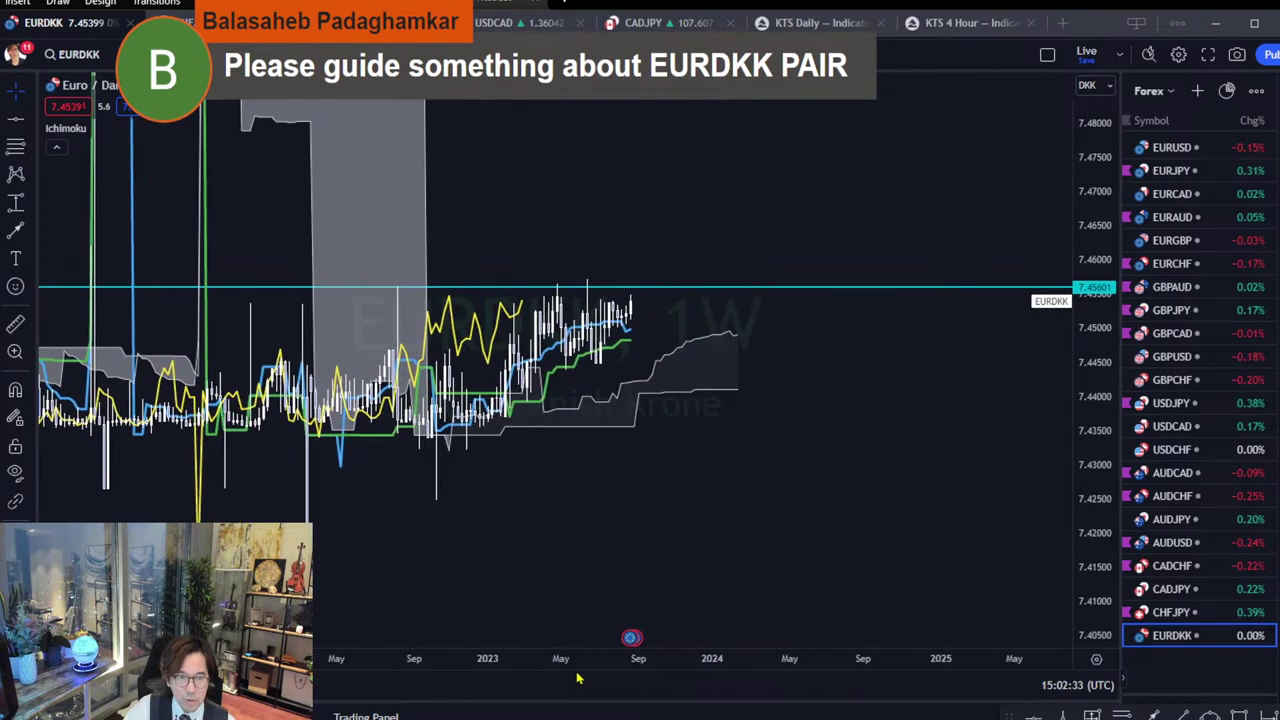
{"action": "left_click_drag", "start_coordinate": [634, 452], "coordinate": [771, 475]}
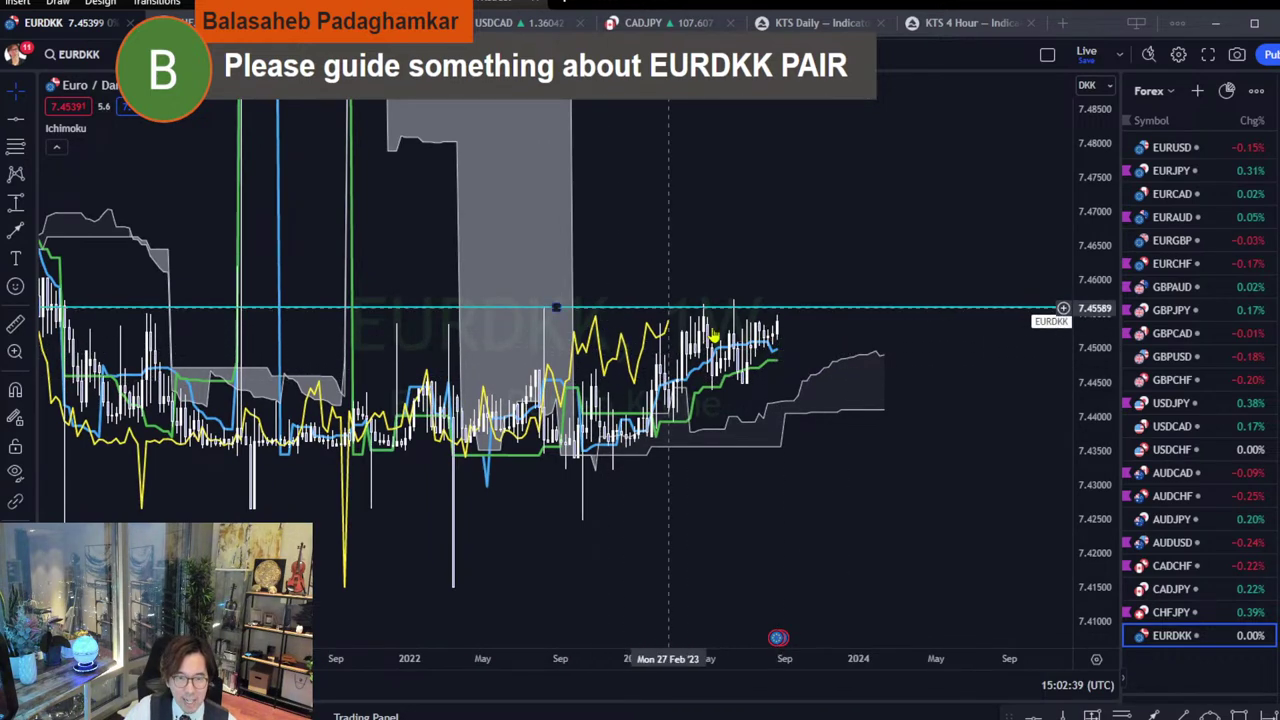
{"action": "mouse_move", "coordinate": [1095, 544]}
{"action": "left_mouse_down"}
{"action": "mouse_move", "coordinate": [1097, 380]}
{"action": "mouse_move", "coordinate": [1097, 520]}
{"action": "left_mouse_up"}
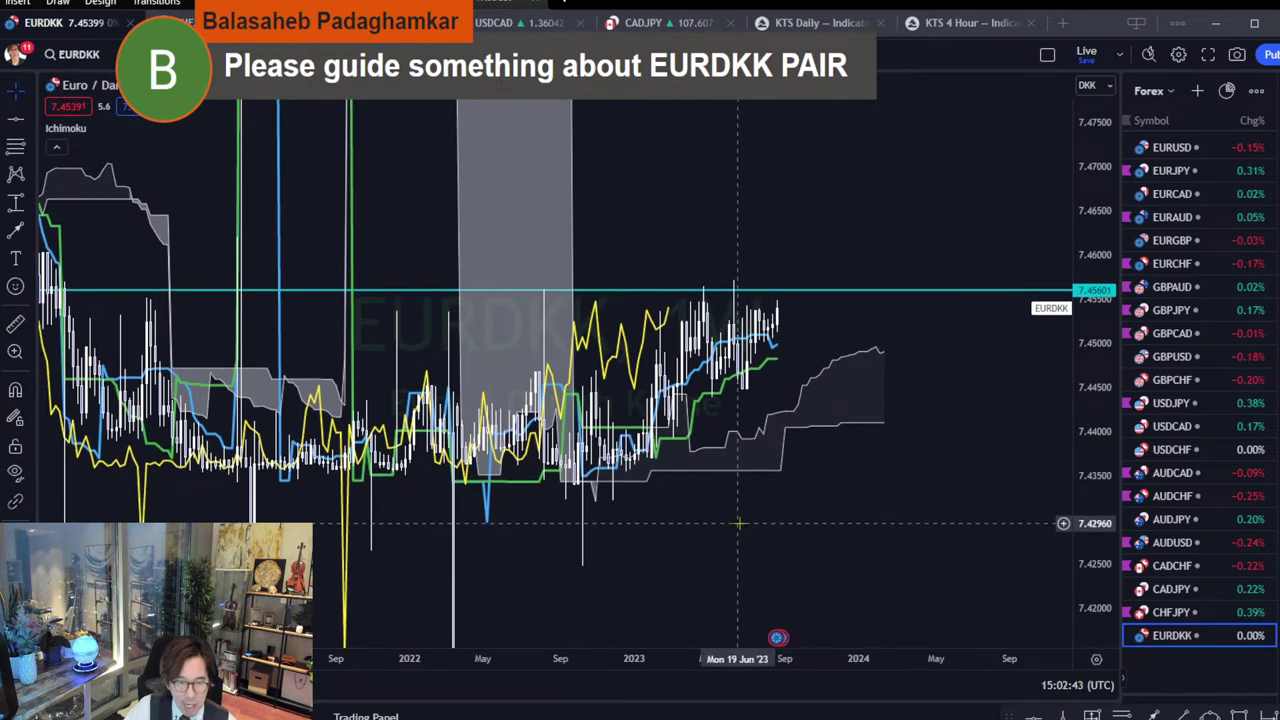
{"action": "left_click_drag", "start_coordinate": [737, 523], "coordinate": [797, 503]}
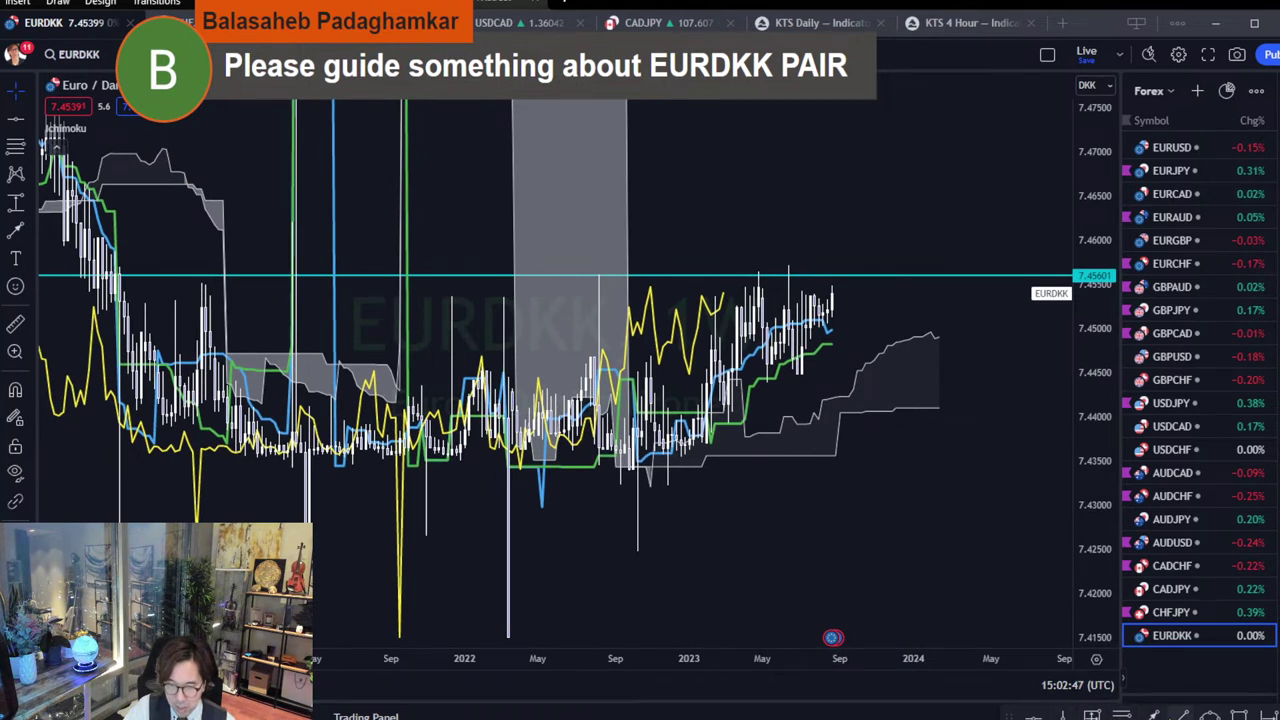
Draw a trendline from the November 2022 low to the 7.45601 resistance, then enlarge and center it.
{"action": "left_click", "coordinate": [663, 489]}
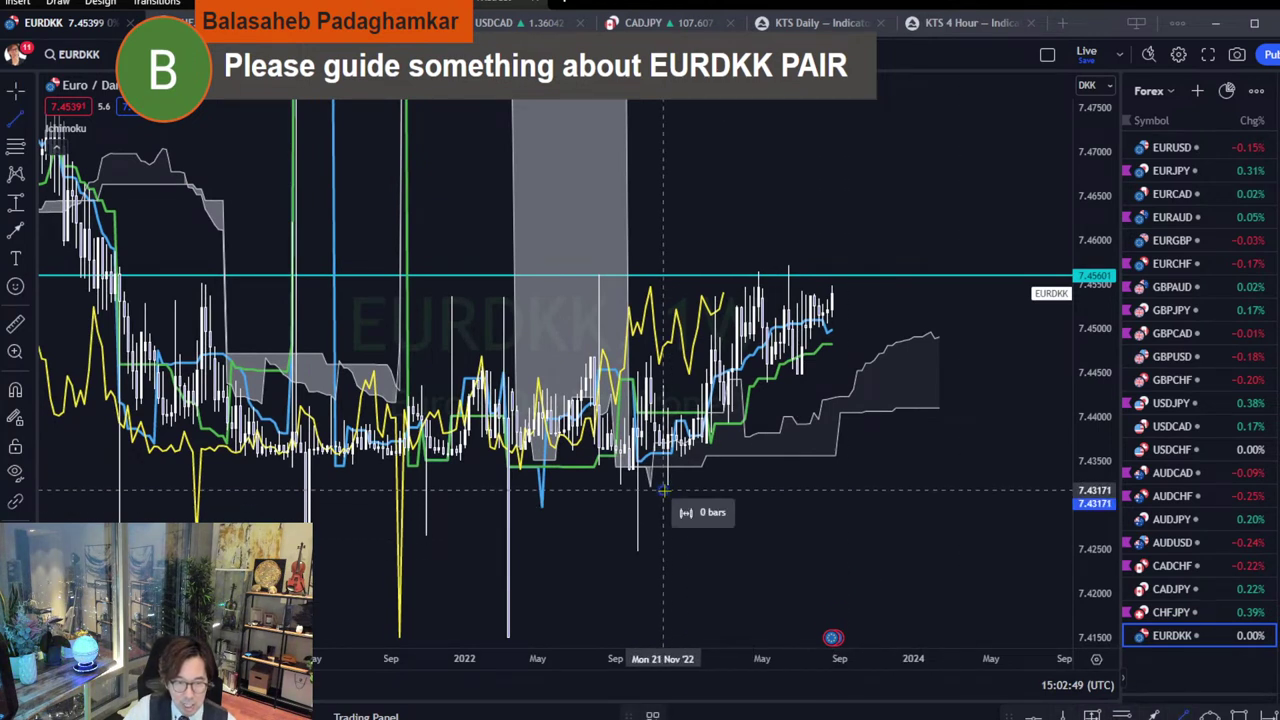
{"action": "left_click", "coordinate": [913, 276]}
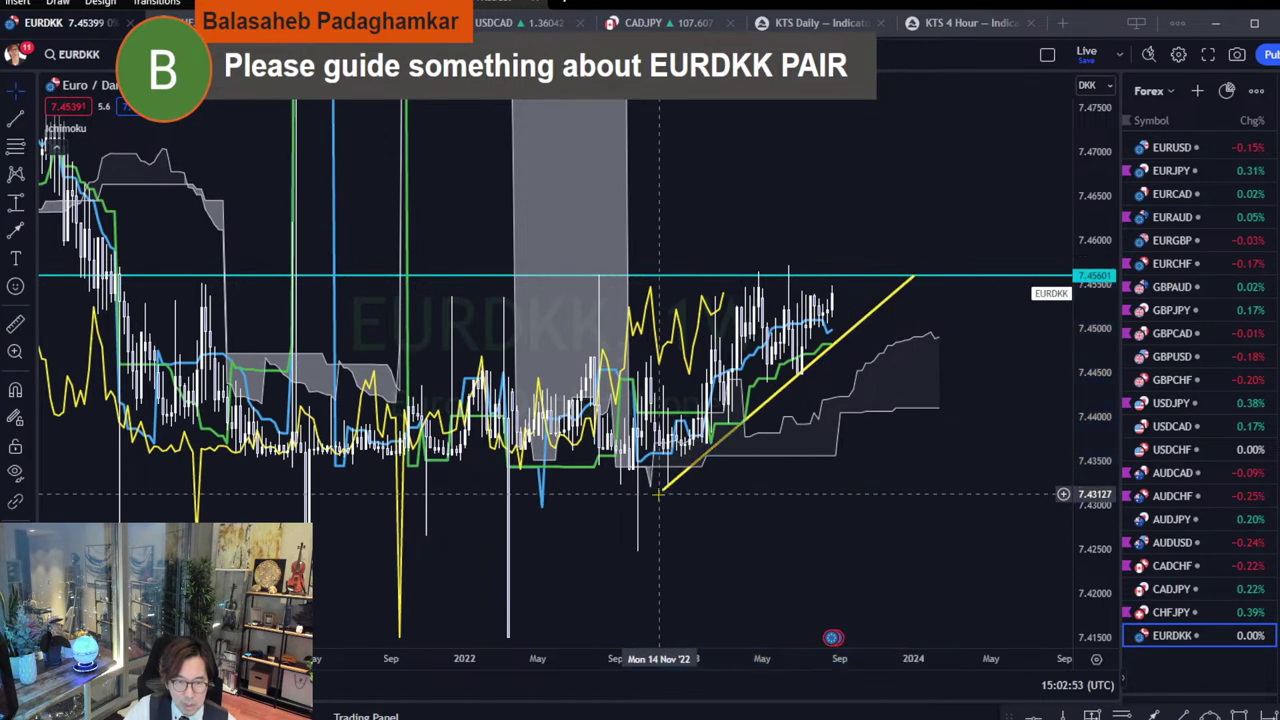
{"action": "left_click_drag", "start_coordinate": [657, 495], "coordinate": [657, 479]}
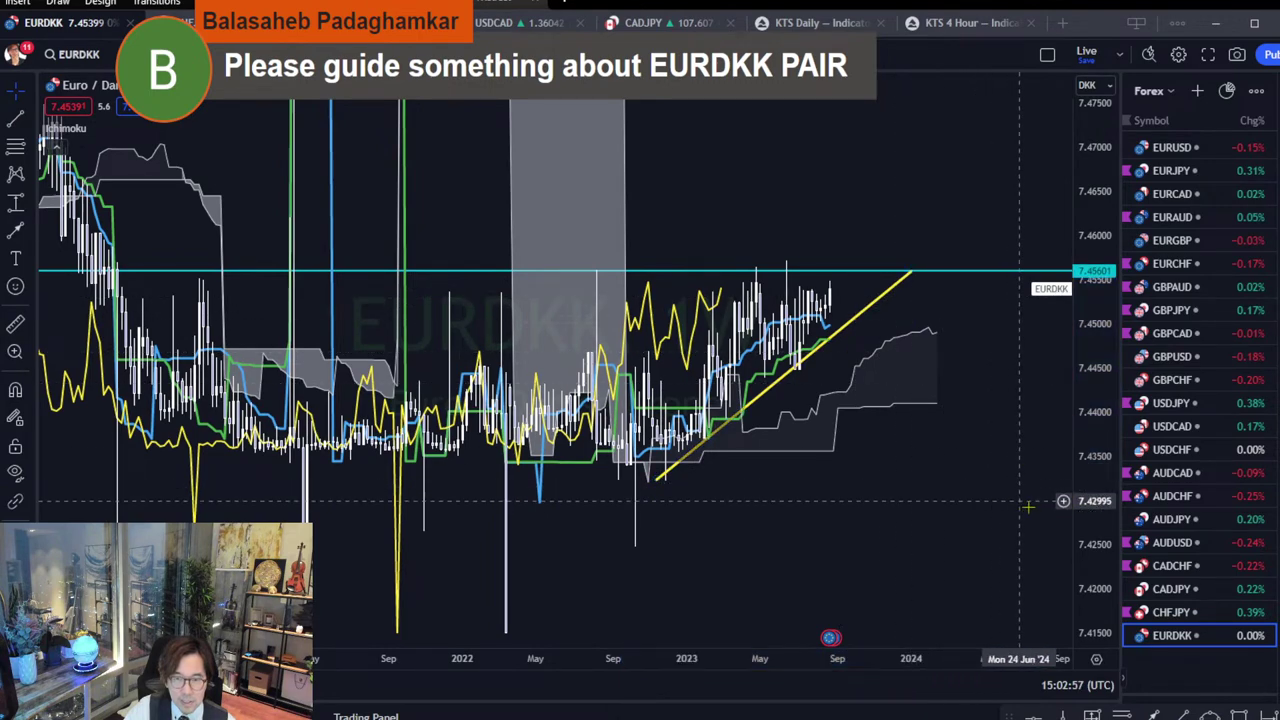
{"action": "left_click_drag", "start_coordinate": [1086, 568], "coordinate": [888, 640]}
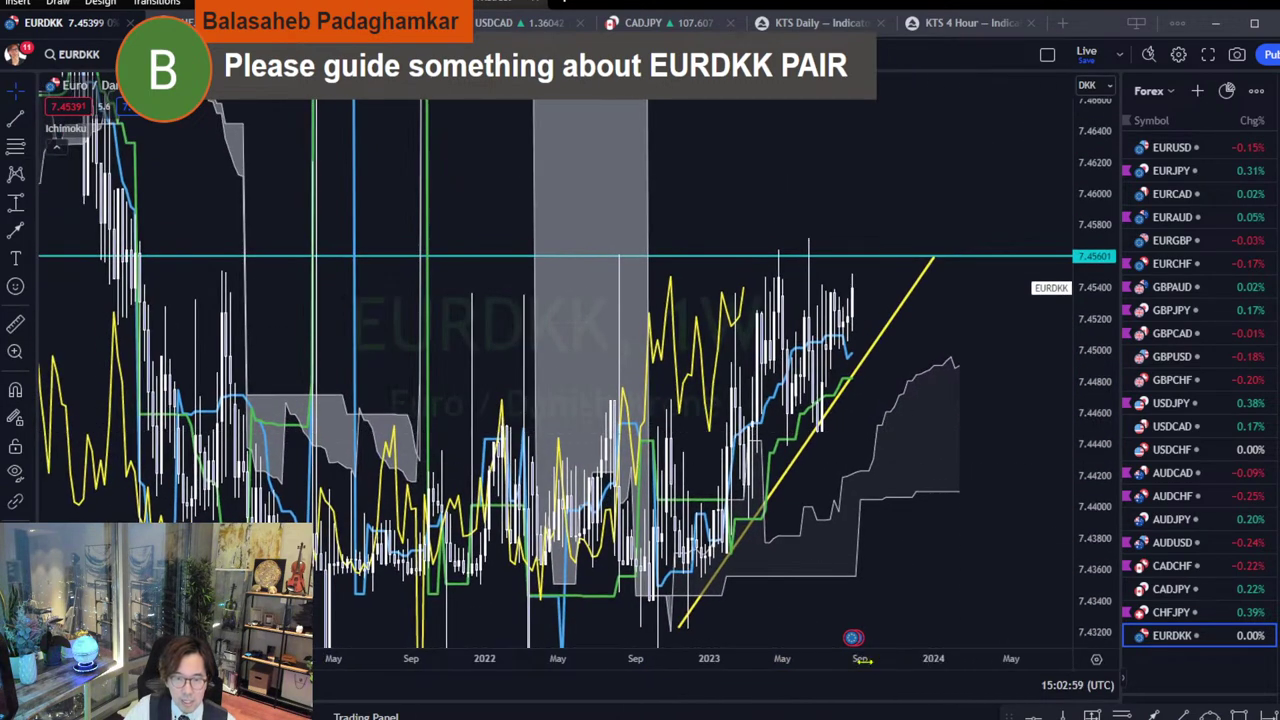
{"action": "scroll", "coordinate": [888, 640], "scroll_direction": "up", "scroll_amount": 3}
{"action": "scroll", "coordinate": [757, 467], "scroll_direction": "down", "scroll_amount": 1}
{"action": "left_click_drag", "start_coordinate": [757, 467], "coordinate": [967, 345]}
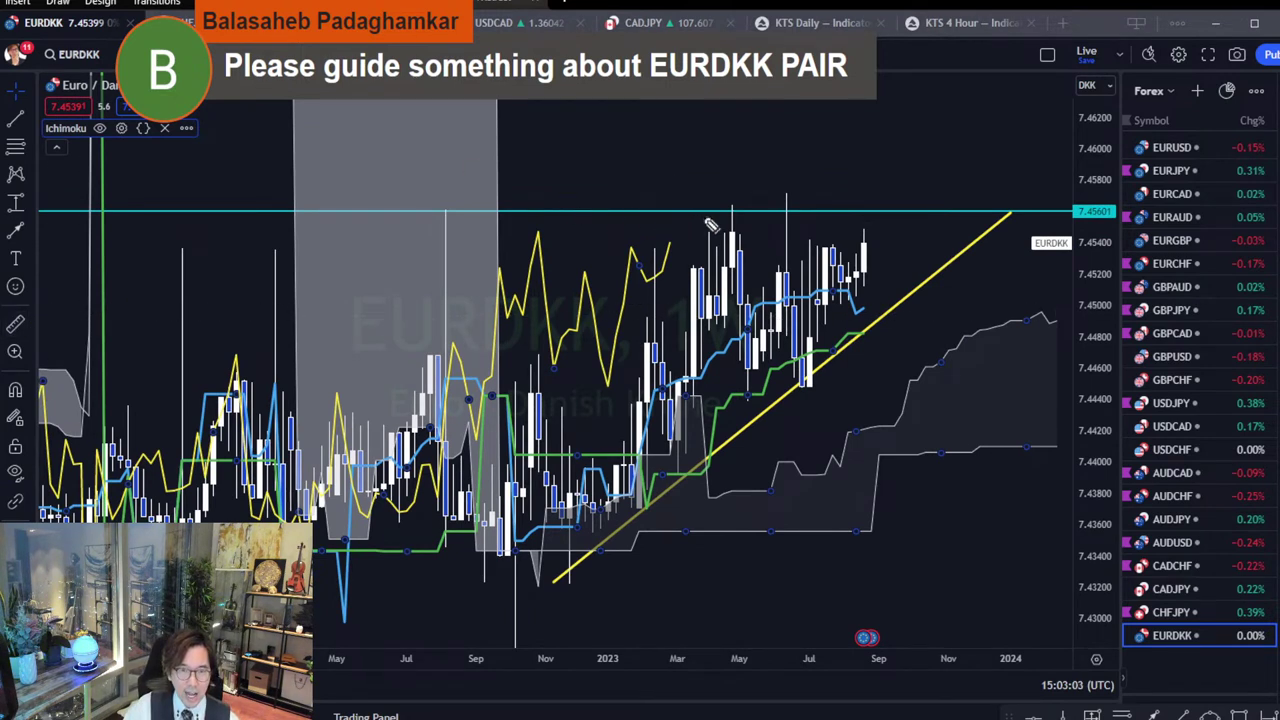
{"action": "mouse_move", "coordinate": [734, 192]}
{"action": "left_mouse_down"}
{"action": "mouse_move", "coordinate": [738, 220]}
{"action": "mouse_move", "coordinate": [736, 194]}
{"action": "mouse_move", "coordinate": [790, 205]}
{"action": "left_mouse_up"}
{"action": "left_click_drag", "start_coordinate": [465, 222], "coordinate": [466, 217]}
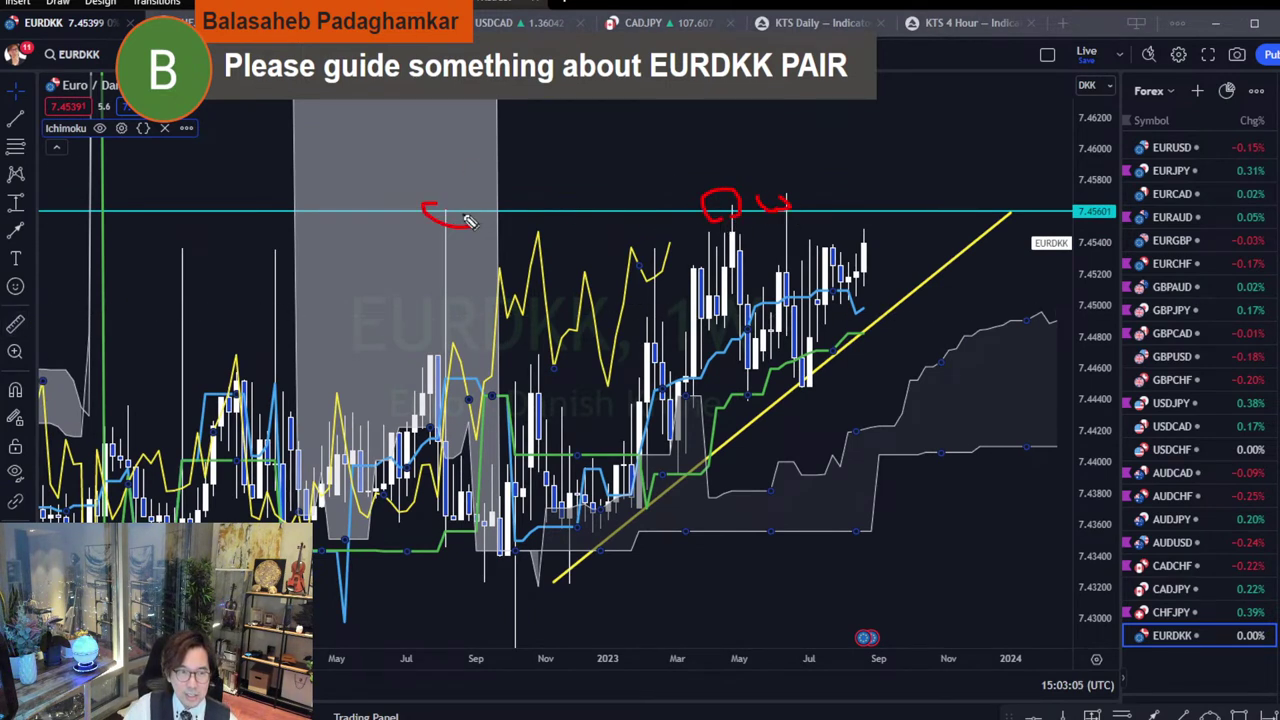
{"action": "mouse_move", "coordinate": [582, 562]}
{"action": "left_mouse_down"}
{"action": "mouse_move", "coordinate": [569, 580]}
{"action": "mouse_move", "coordinate": [540, 570]}
{"action": "left_mouse_up"}
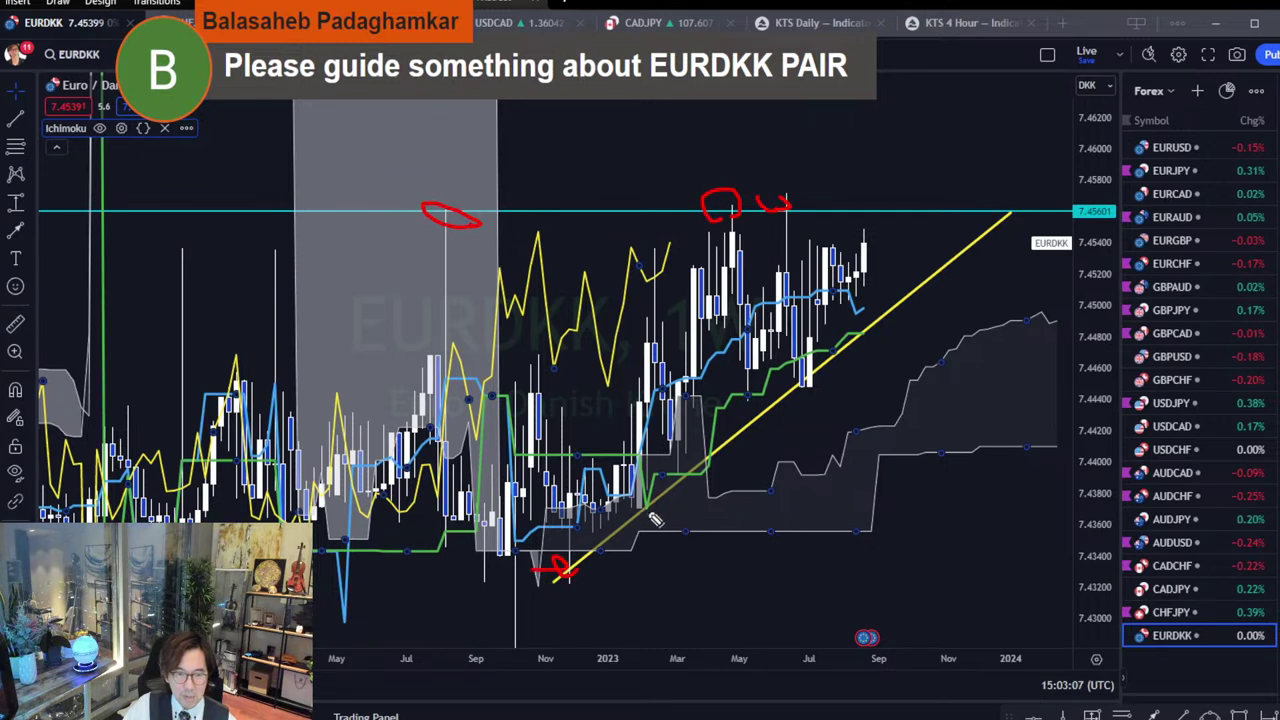
{"action": "mouse_move", "coordinate": [657, 521]}
{"action": "left_mouse_down"}
{"action": "mouse_move", "coordinate": [651, 506]}
{"action": "mouse_move", "coordinate": [697, 477]}
{"action": "left_mouse_up"}
{"action": "mouse_move", "coordinate": [816, 401]}
{"action": "left_mouse_down"}
{"action": "mouse_move", "coordinate": [814, 375]}
{"action": "mouse_move", "coordinate": [818, 391]}
{"action": "left_mouse_up"}
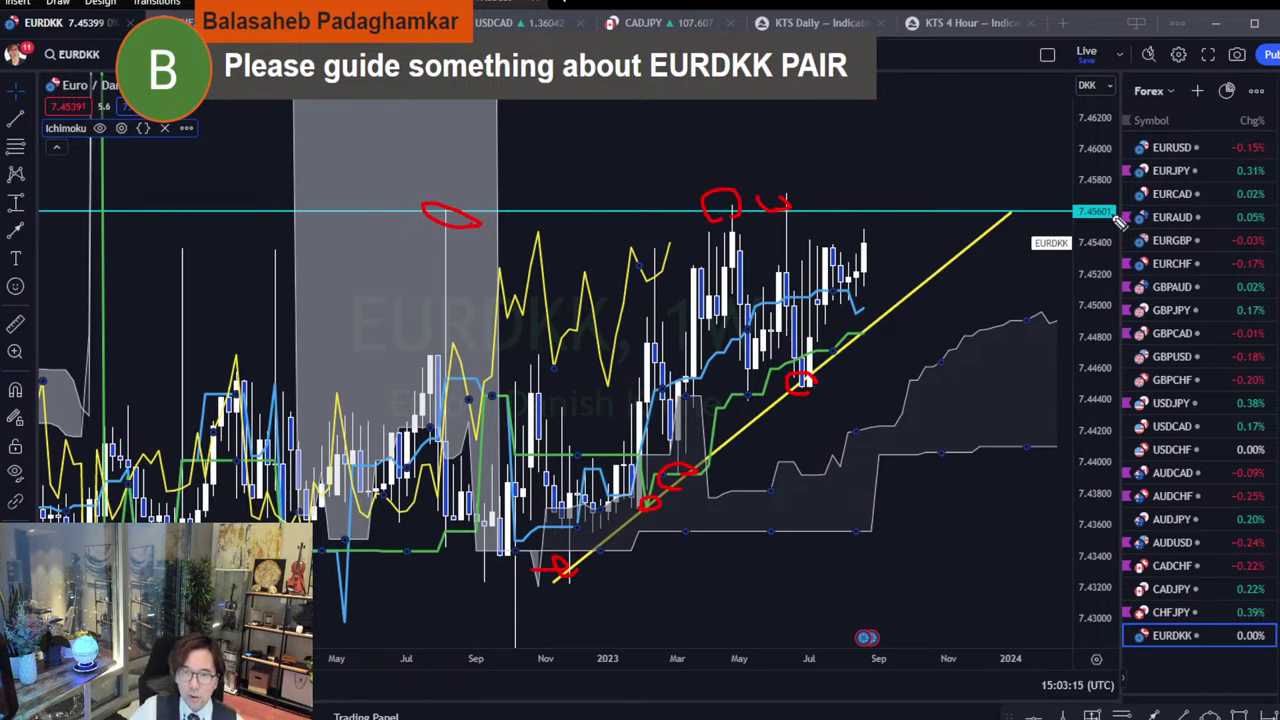
{"action": "mouse_move", "coordinate": [876, 233]}
{"action": "left_mouse_down"}
{"action": "mouse_move", "coordinate": [876, 186]}
{"action": "mouse_move", "coordinate": [896, 181]}
{"action": "mouse_move", "coordinate": [893, 232]}
{"action": "mouse_move", "coordinate": [940, 125]}
{"action": "mouse_move", "coordinate": [943, 145]}
{"action": "left_mouse_up"}
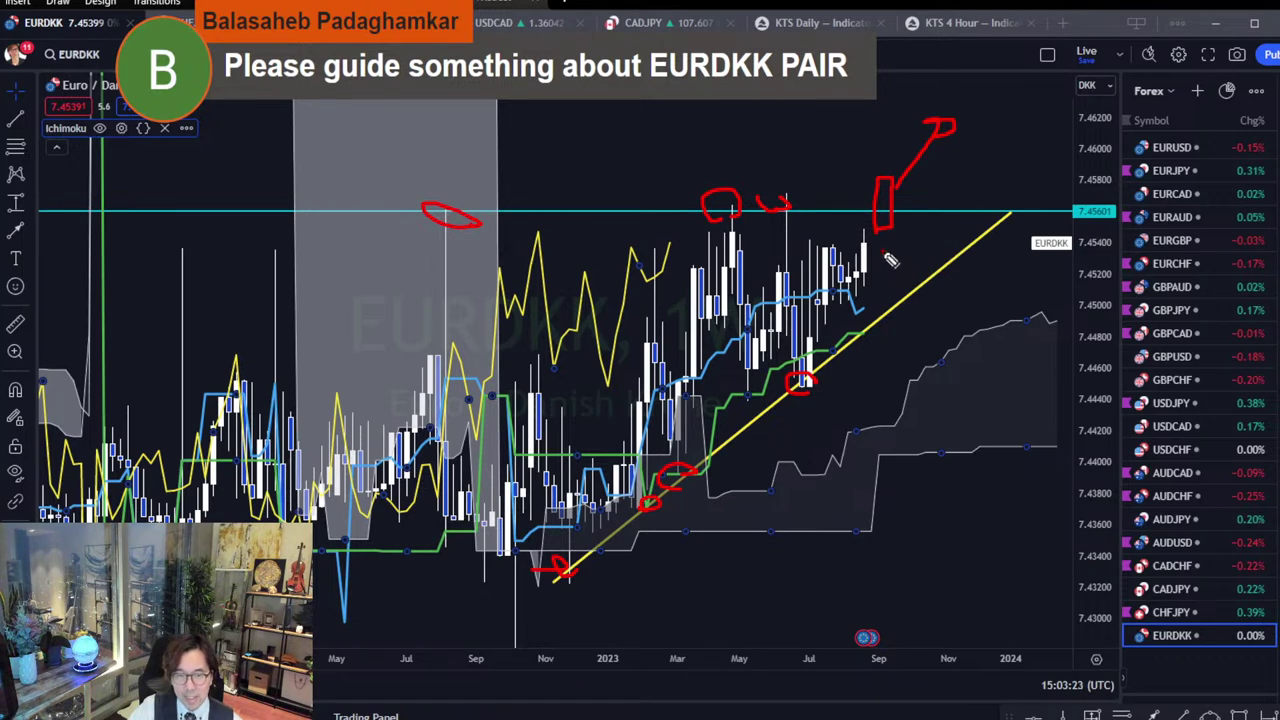
{"action": "mouse_move", "coordinate": [884, 252]}
{"action": "left_mouse_down"}
{"action": "mouse_move", "coordinate": [920, 290]}
{"action": "mouse_move", "coordinate": [950, 180]}
{"action": "mouse_move", "coordinate": [966, 185]}
{"action": "left_mouse_up"}
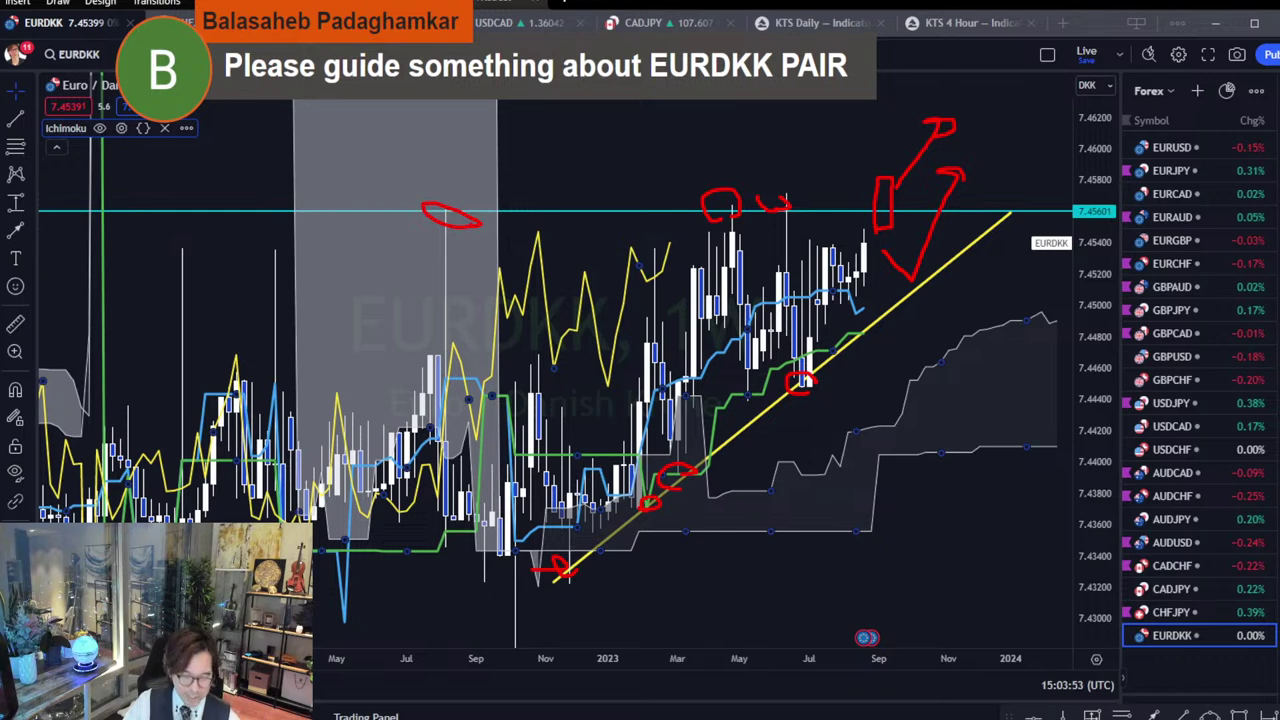
{"action": "key", "text": "Escape"}
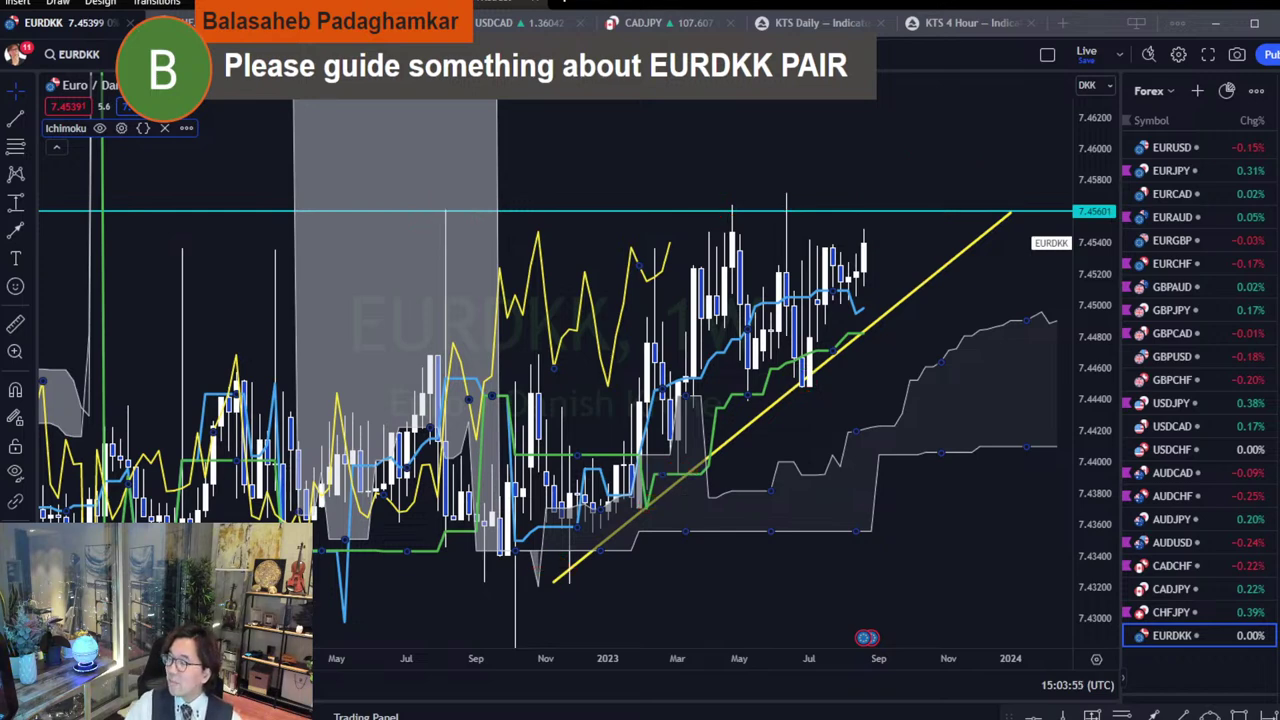